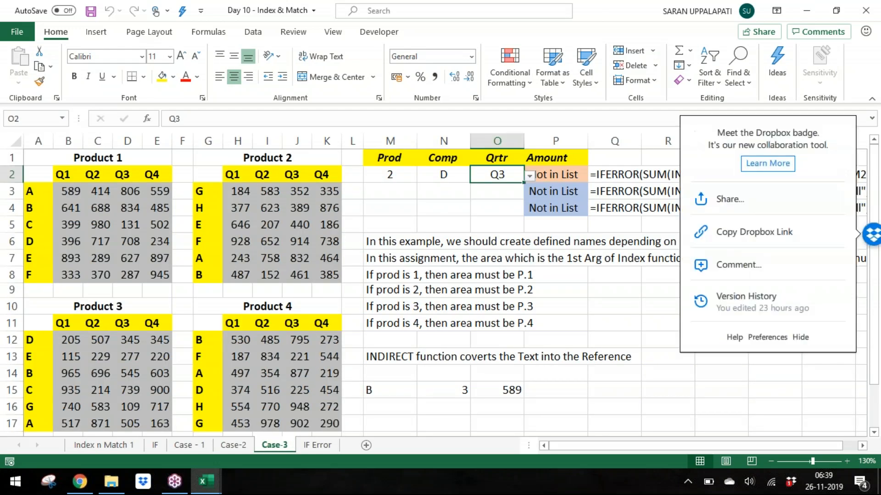
Step: Copy the four product tables in A1:K17
key("ctrl+Home")
key("shift+Right")
key("shift+Right")
key("shift+Right")
key("shift+Left")
key("shift+Down")
key("shift+Down")
key("shift+Down")
key("shift+Down")
key("shift+Down")
key("shift+Down")
key("shift+Down")
key("shift+Down")
key("shift+Down")
key("shift+Down")
key("shift+Down")
key("shift+Down")
key("shift+Down")
key("shift+Down")
key("shift+Down")
key("shift+Down")
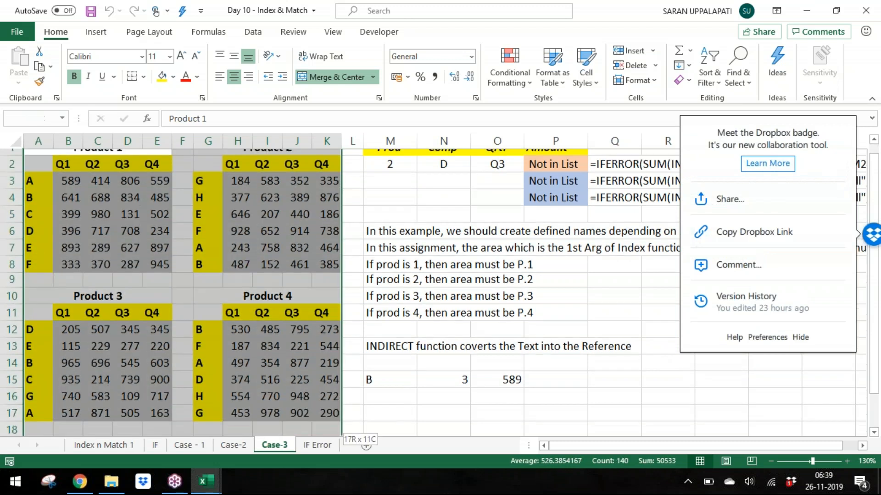
key("ctrl+c")
Step: Create a new workbook and paste the copied tables there as values
key("ctrl+n")
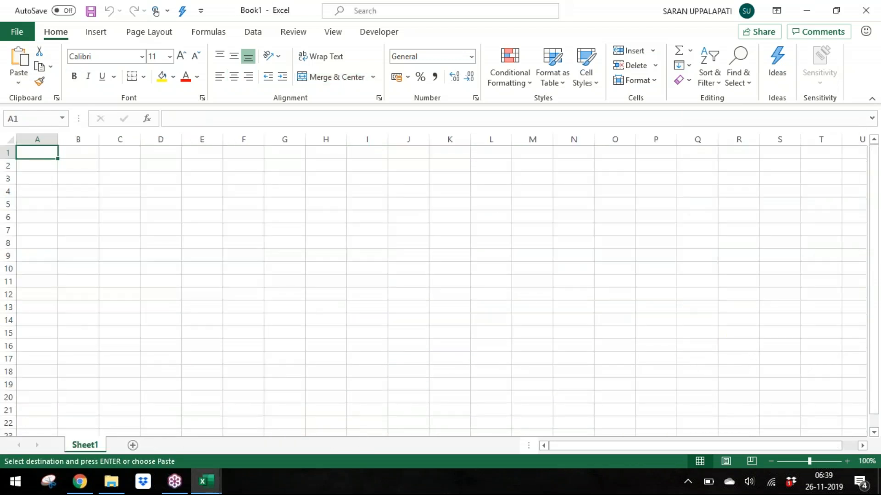
key("ctrl+alt+v")
key("v")
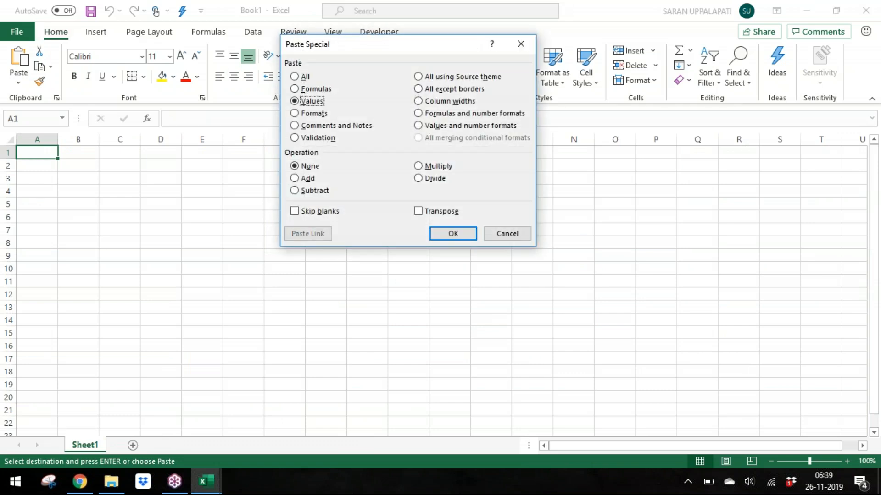
key("Return")
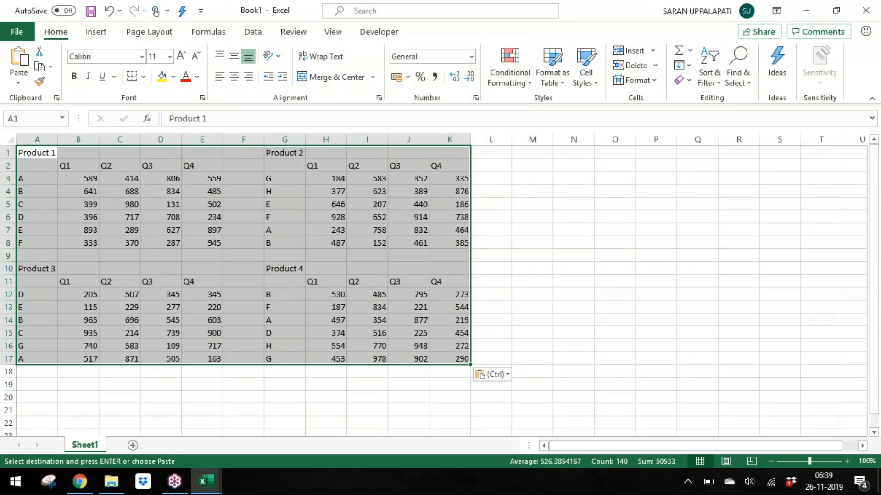
Step: Paste the copied tables' column widths and formats onto the pasted data
key("ctrl+alt+v")
key("w")
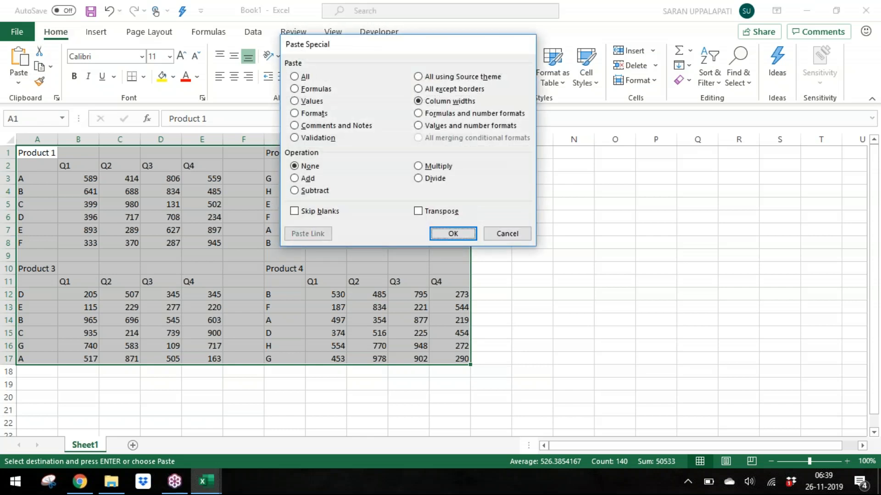
key("Return")
key("alt+e")
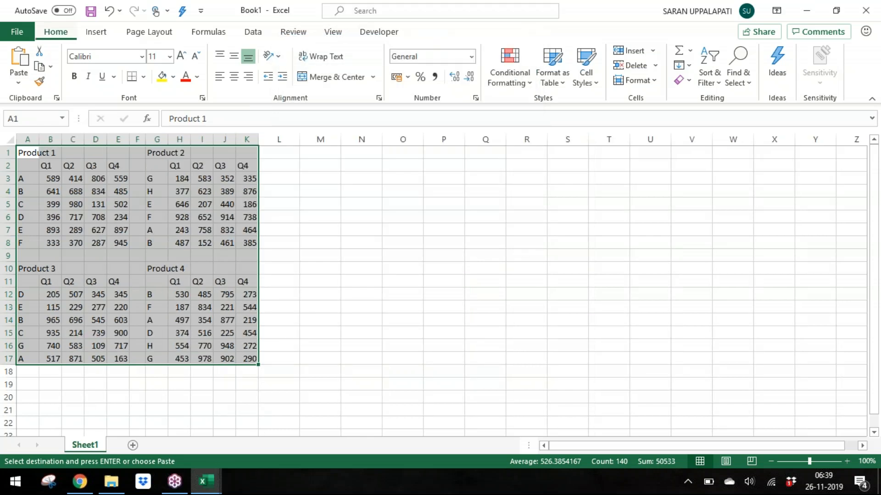
key("s")
key("t")
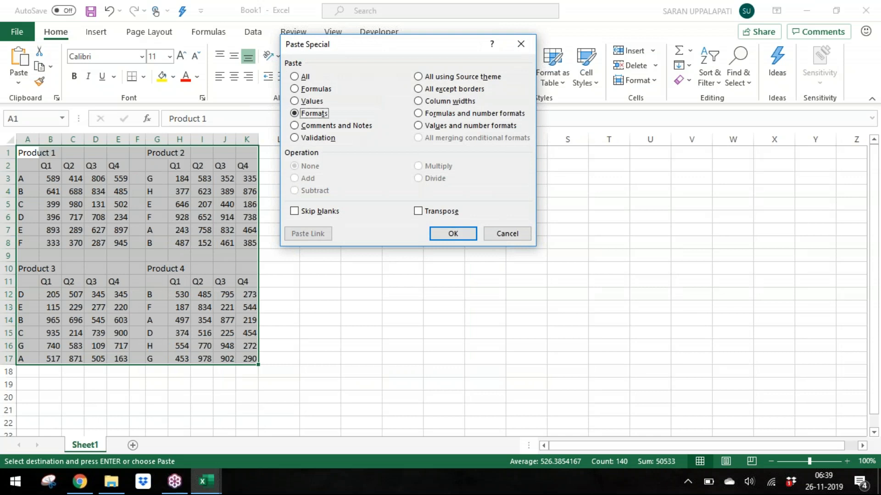
key("Return")
Step: Name the Product 1 value range B3:E8 as P.1
key("Down")
key("Down")
key("Down")
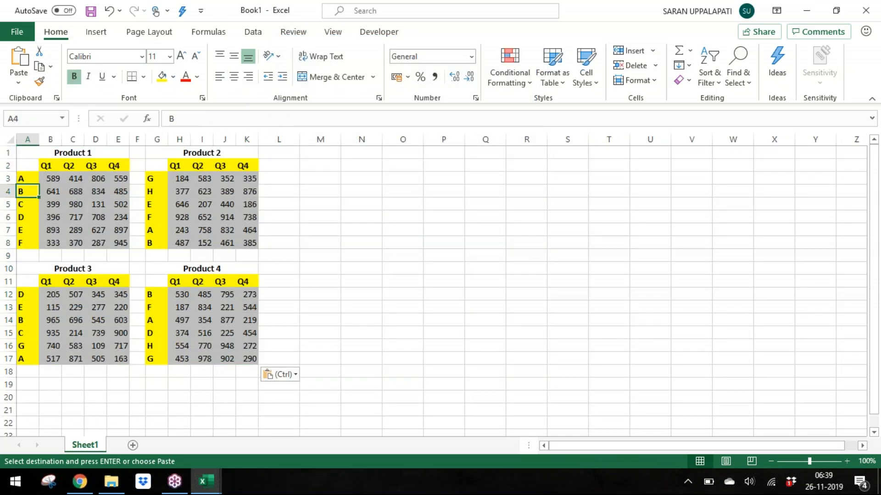
key("Right")
key("Up")
key("ctrl+shift+Right")
key("ctrl+shift+Down")
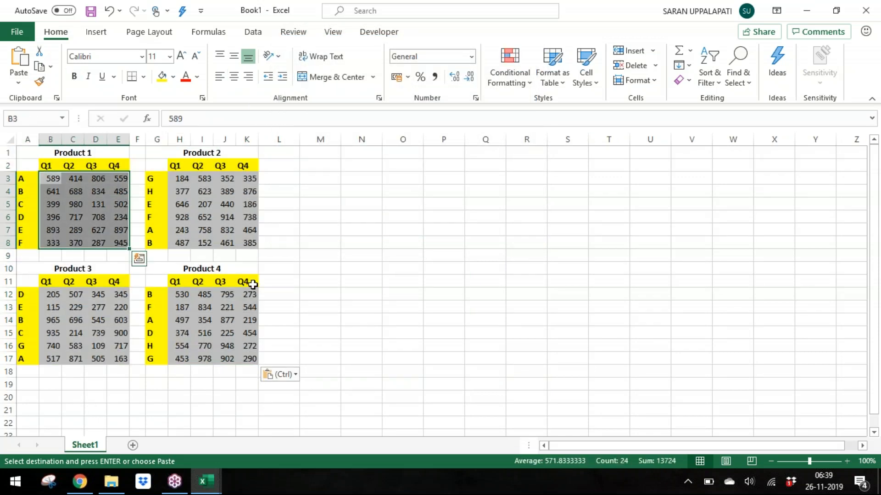
left_click(37, 120)
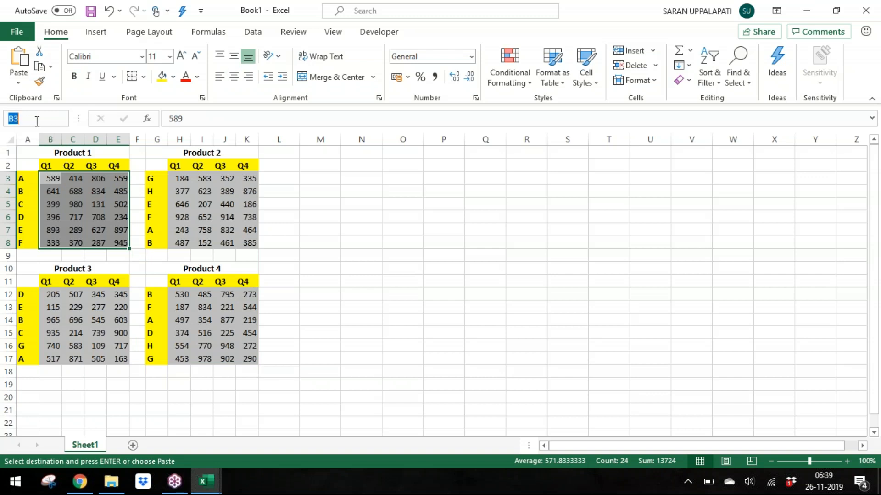
type("P.1")
key("Return")
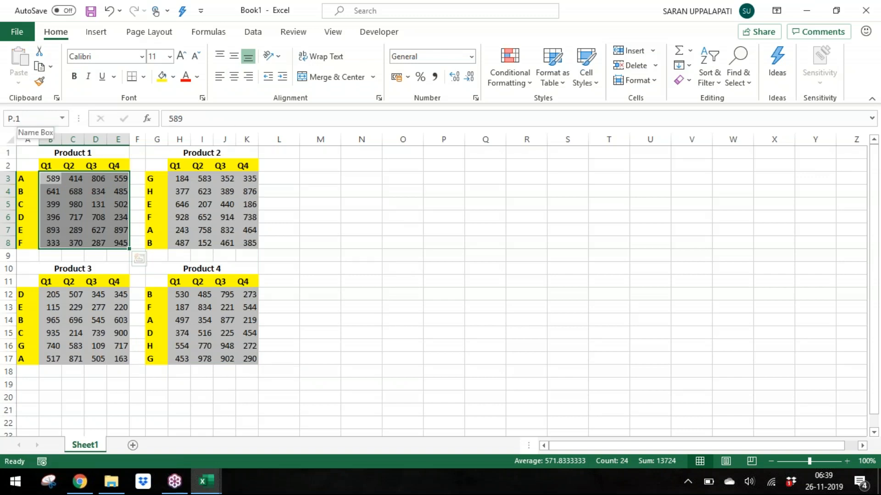
Step: Name the Product 2 value range H3:K8 as P.2
key("Return")
key("Right")
key("Right")
key("Right")
key("Right")
key("Right")
key("Right")
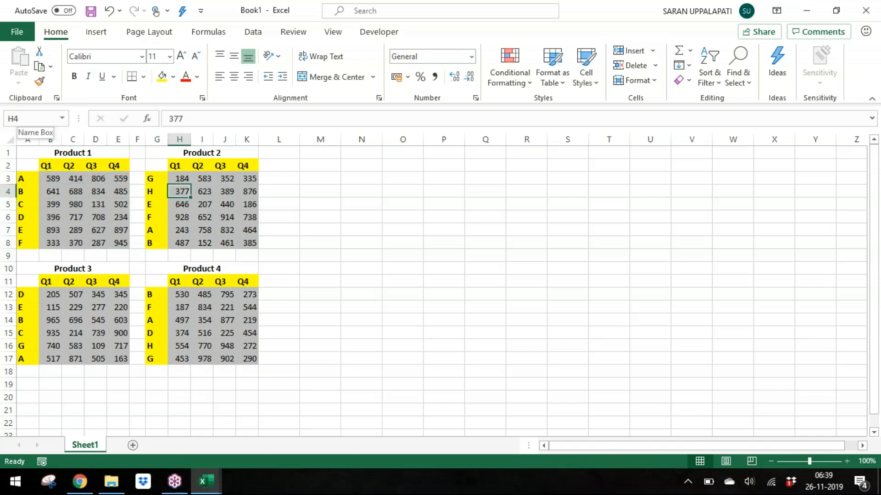
key("Up")
key("shift+Right")
key("shift+Right")
key("shift+Right")
key("ctrl+shift+Down")
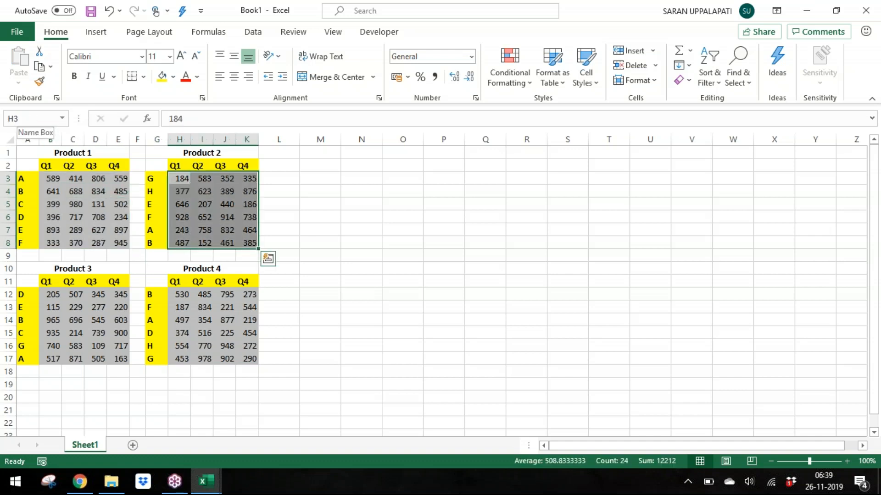
left_click(38, 120)
type("P.2")
key("Return")
Step: Name the Product 3 value range B12:E17 as P.3
key("Down")
key("Down")
key("Down")
key("Down")
key("Down")
key("Down")
key("Down")
key("Down")
key("Down")
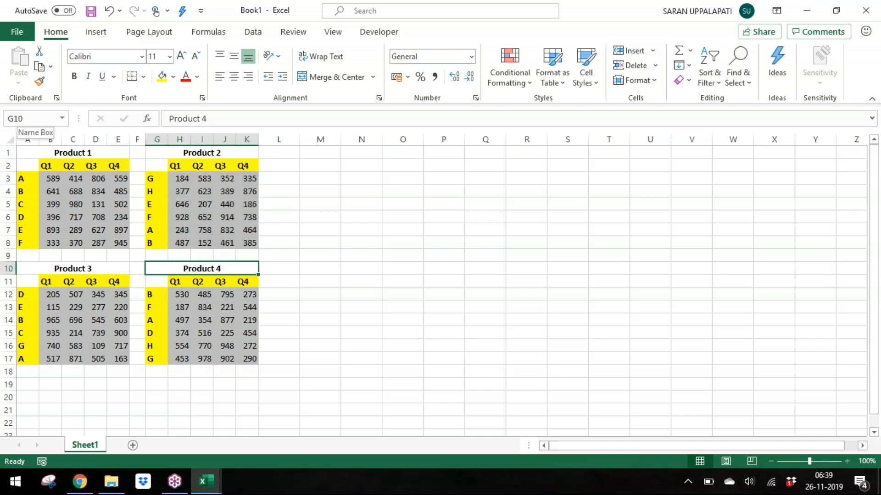
key("Left")
key("Left")
key("Left")
key("Left")
key("Left")
key("Left")
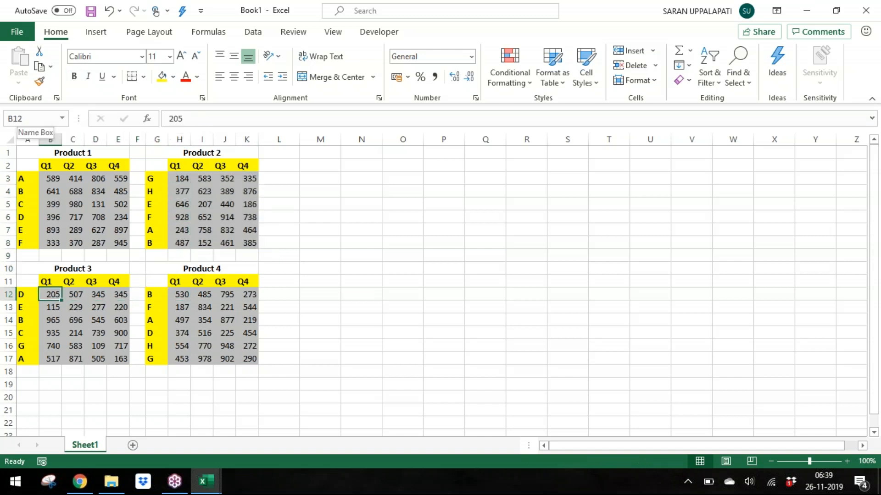
key("ctrl+shift+Right")
key("ctrl+shift+Down")
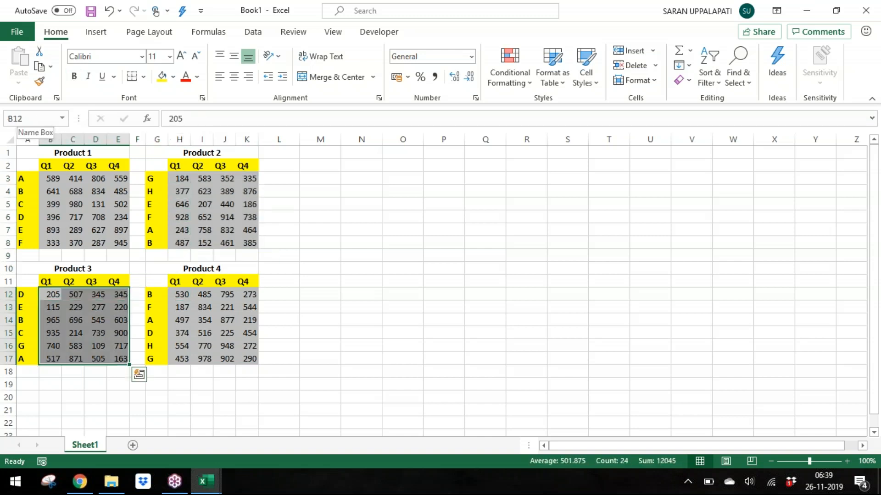
left_click(39, 118)
type("C12")
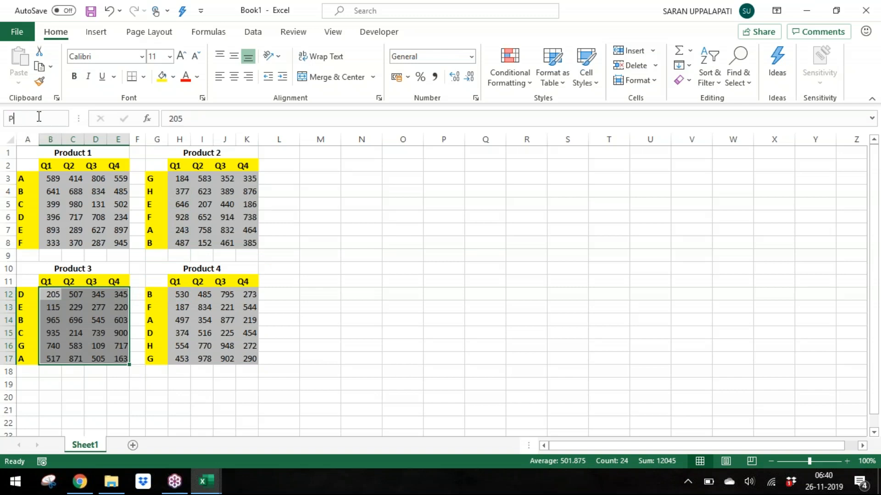
key("Return")
Step: Name the Product 4 value range H12:K17 as P.4 and review the list of defined names
key("Right")
key("Right")
key("Right")
key("Right")
key("Right")
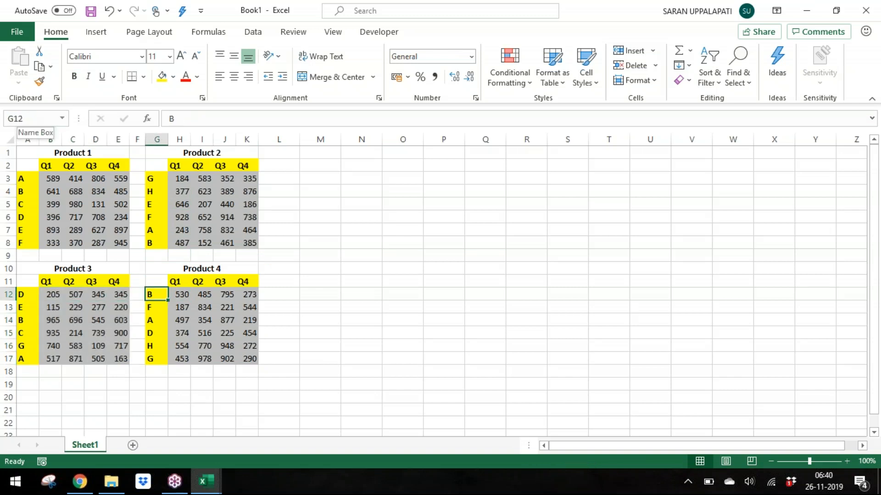
key("ctrl+shift+Right")
key("ctrl+shift+Down")
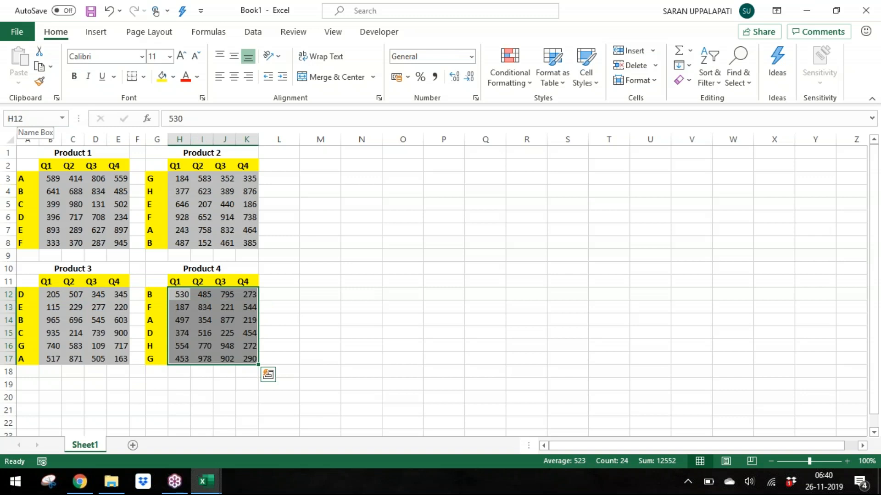
left_click(38, 119)
type("P.4")
key("Return")
left_click(62, 118)
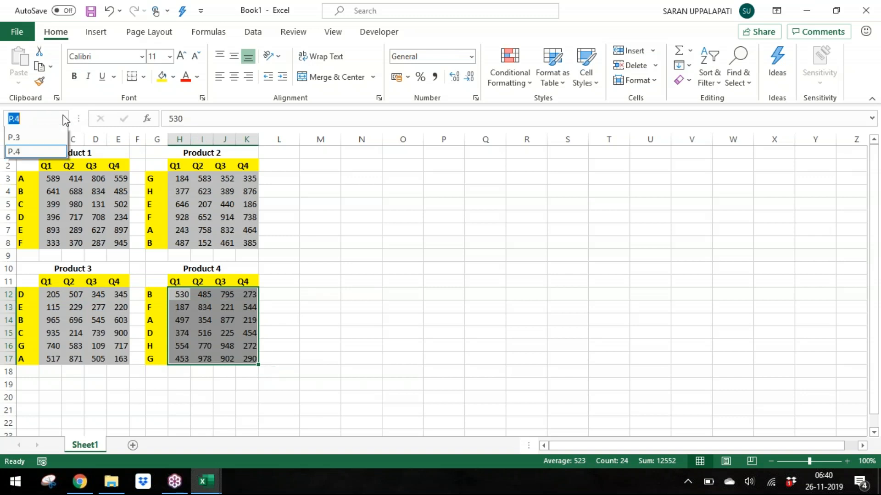
left_click(67, 207)
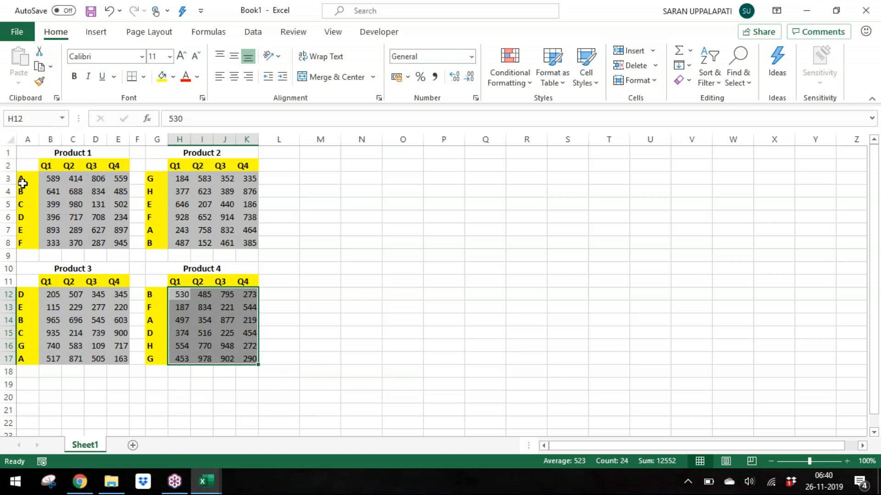
Step: Zoom to 130% and name the Product 1 code column A3:A8 as C.1
left_click(22, 180)
left_click_drag(22, 180, 22, 243)
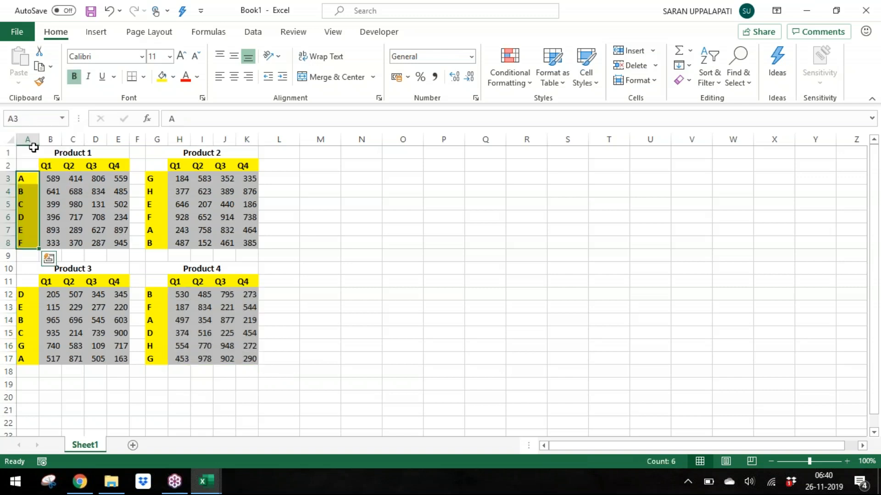
left_click(37, 121)
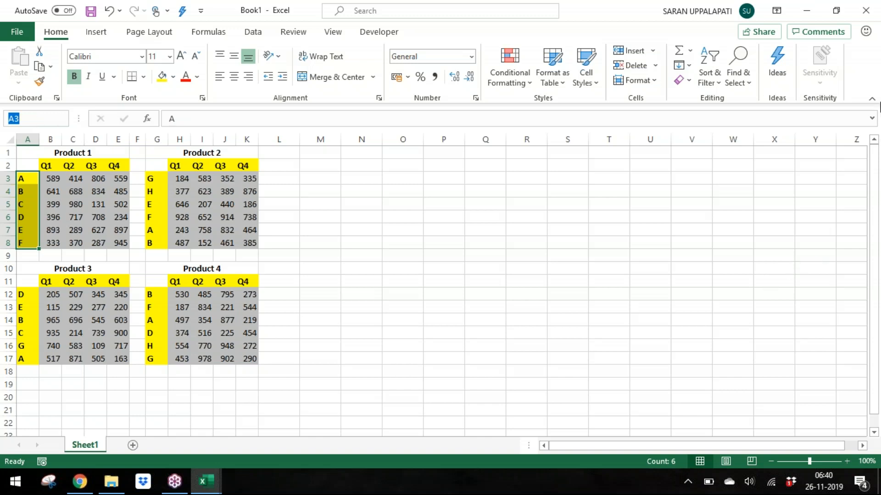
left_click(877, 57)
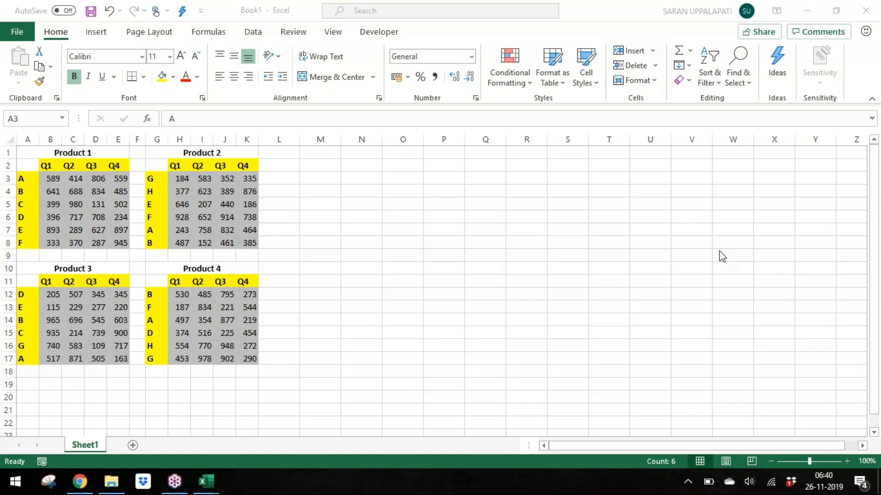
left_click(843, 466)
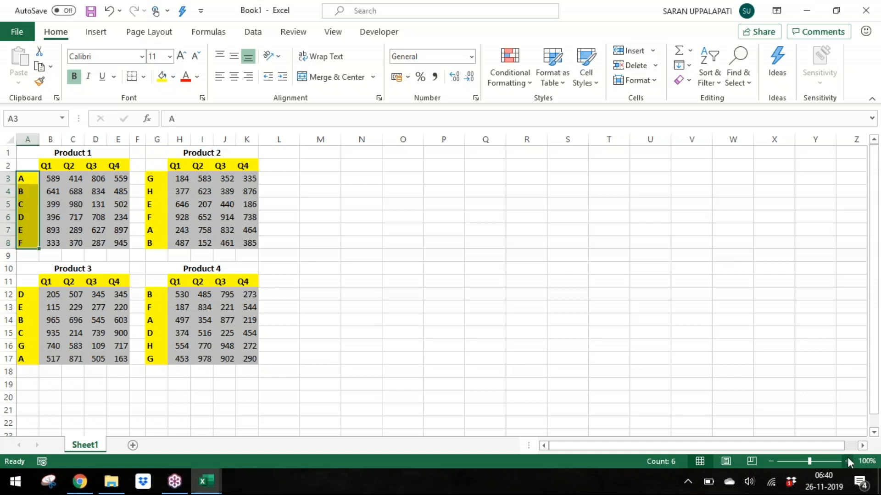
left_click(848, 461)
left_click(847, 461)
left_click(847, 461)
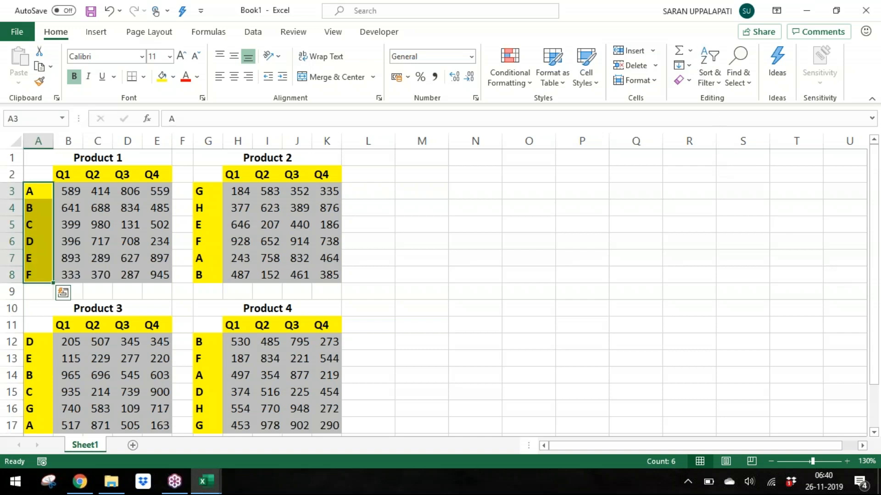
left_click(43, 115)
type("C.1")
key("Return")
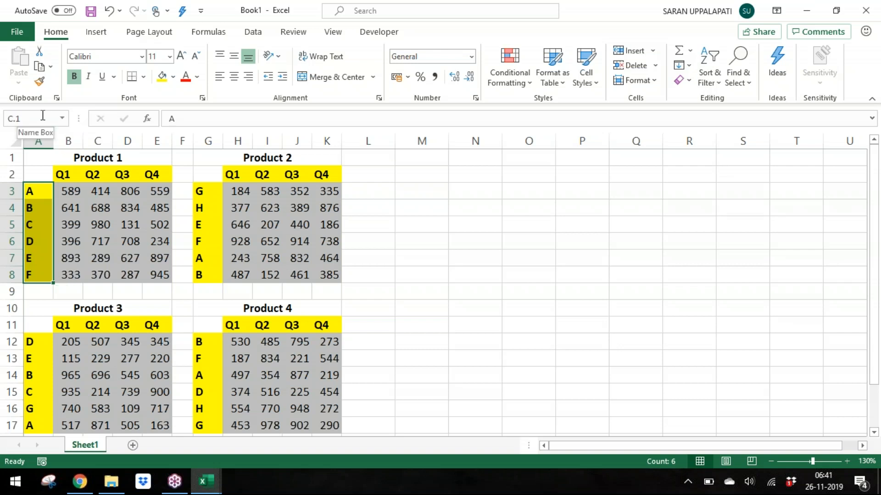
Step: Name the Product 2 code column G3:G8 as C.2
key("Right")
key("Right")
key("Right")
key("Right")
key("Right")
key("Right")
key("ctrl+shift+Down")
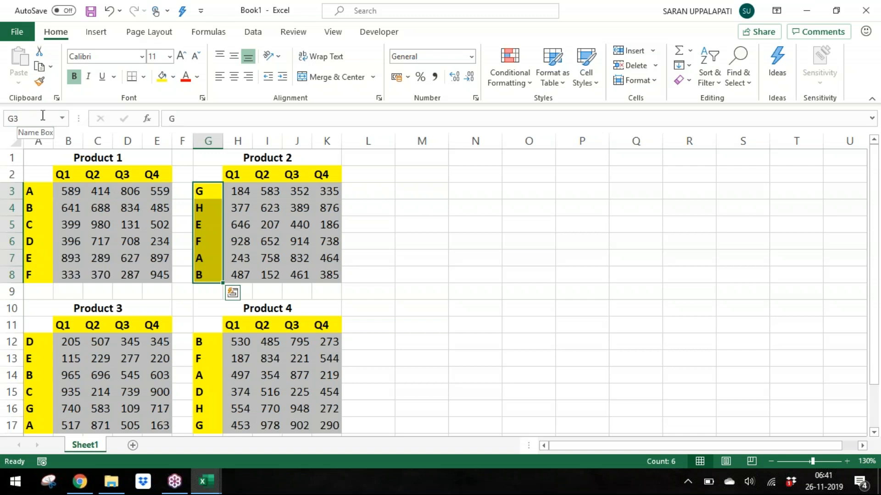
left_click(42, 115)
type("C.2")
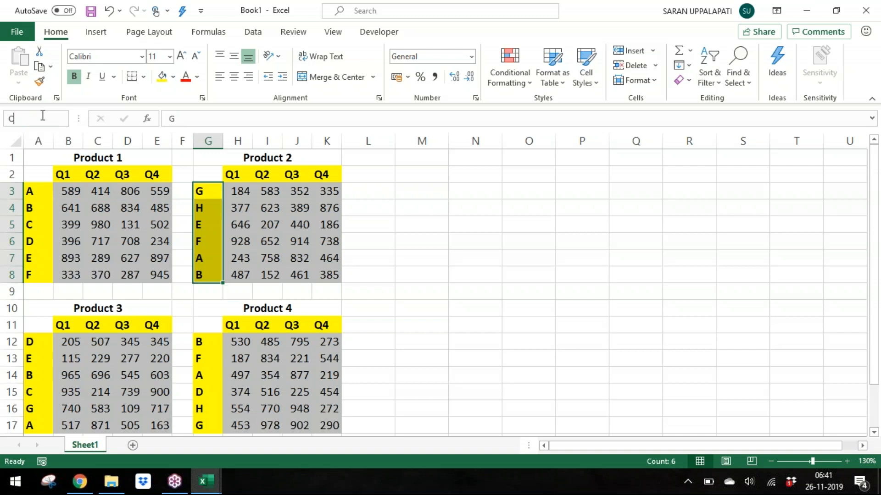
key("Return")
Step: Try to name the Product 3 code column A12:A17 as C.3
key("Down")
key("Down")
key("Down")
key("Down")
key("Down")
key("Down")
key("Down")
key("Down")
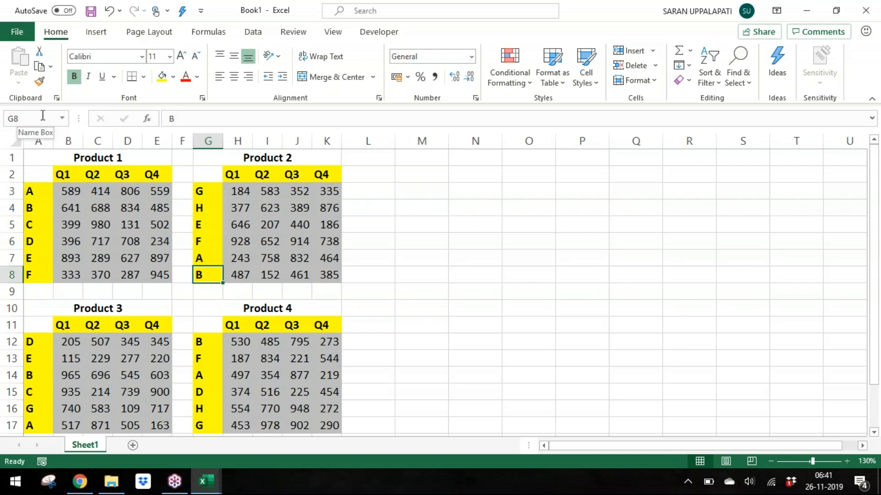
key("Up")
key("Left")
key("Left")
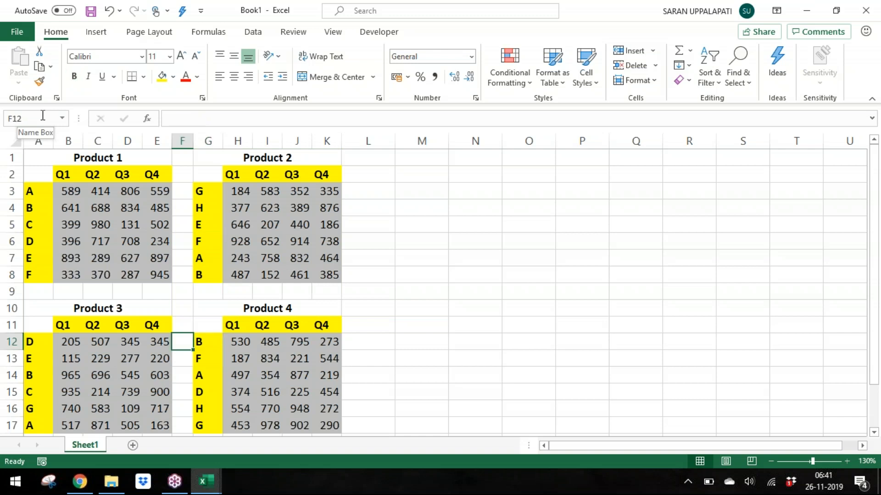
key("ctrl+Left")
key("ctrl+shift+Down")
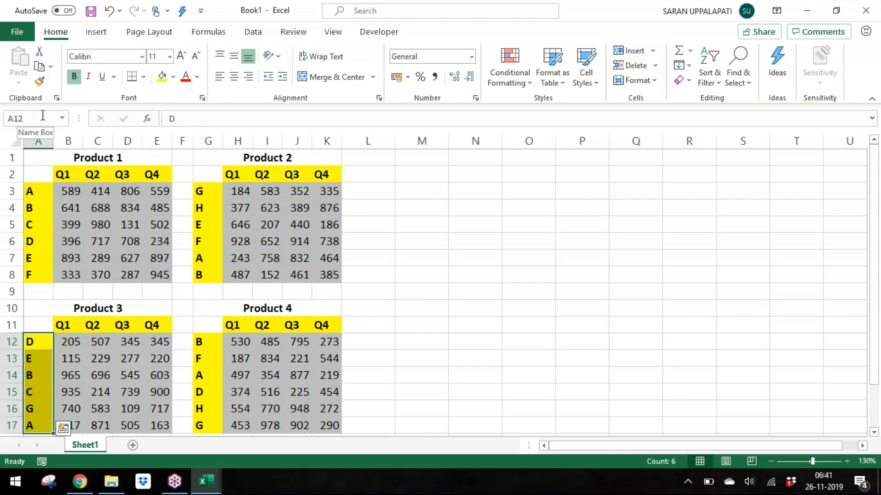
left_click(47, 118)
type("C.3")
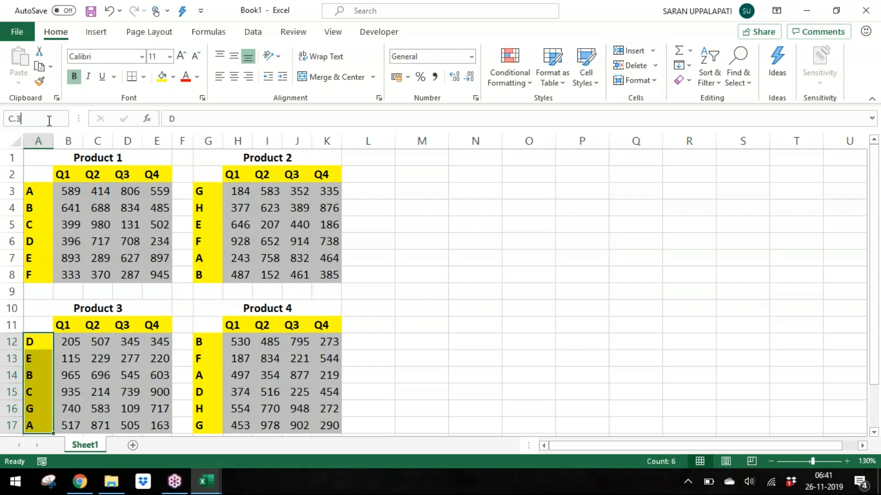
key("Escape")
Step: Name the Product 4 code column G12:G17 as C.4
key("Right")
key("Right")
key("Right")
key("Right")
key("Right")
key("Right")
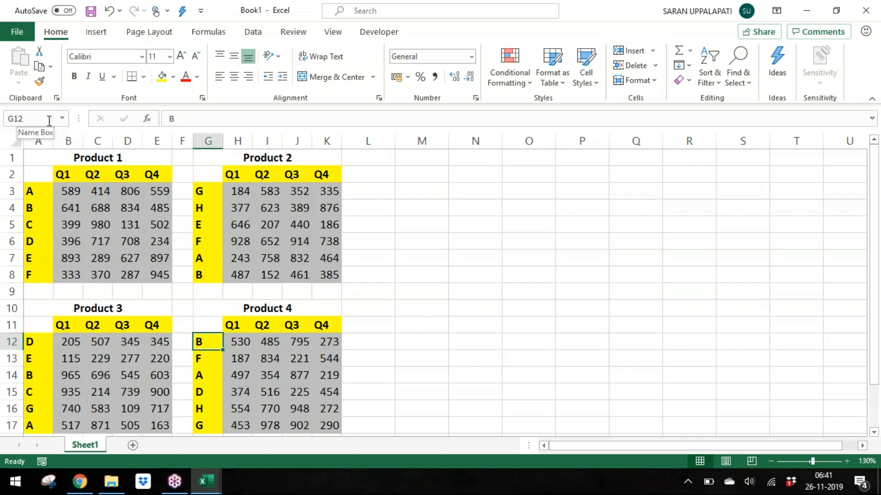
key("ctrl+shift+Down")
left_click(52, 120)
type("C.4")
key("Return")
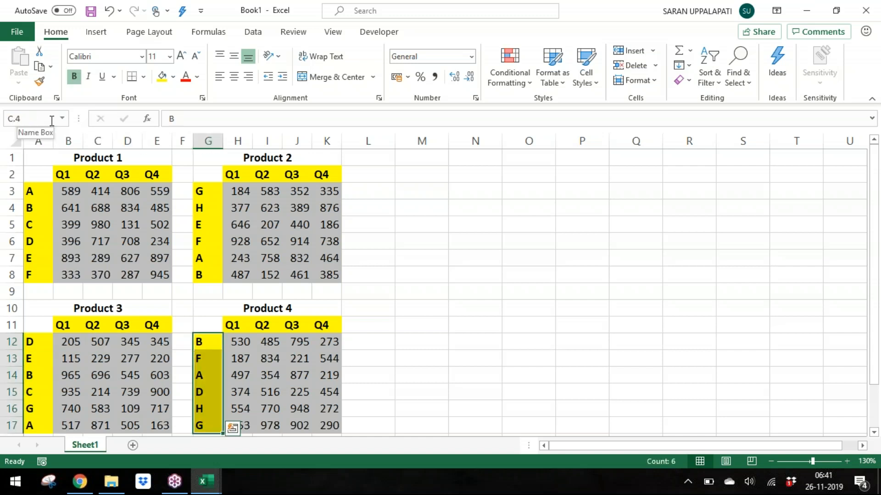
Step: Name the Product 1 quarter header row B2:E2 as Q.1
key("Up")
key("Up")
key("Up")
key("Up")
key("Up")
key("Up")
key("Up")
key("Up")
key("Up")
key("Up")
key("Up")
key("Down")
key("Left")
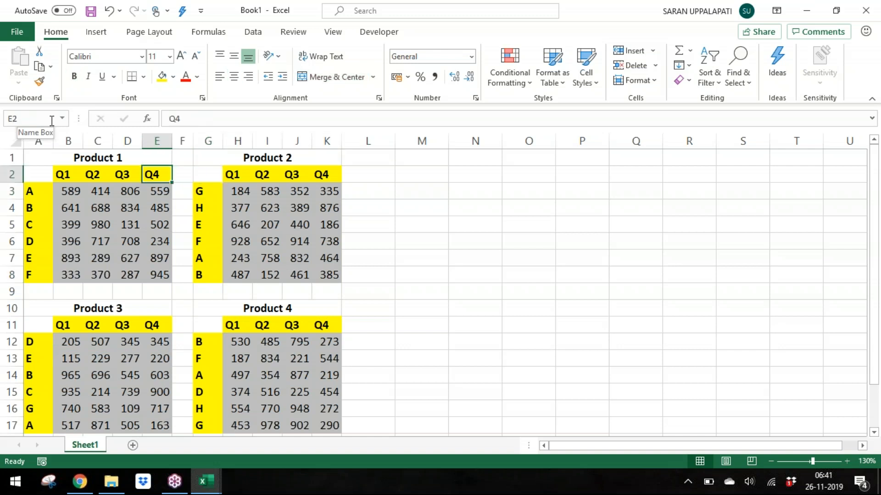
key("ctrl+Left")
key("ctrl+Left")
key("ctrl+shift+Right")
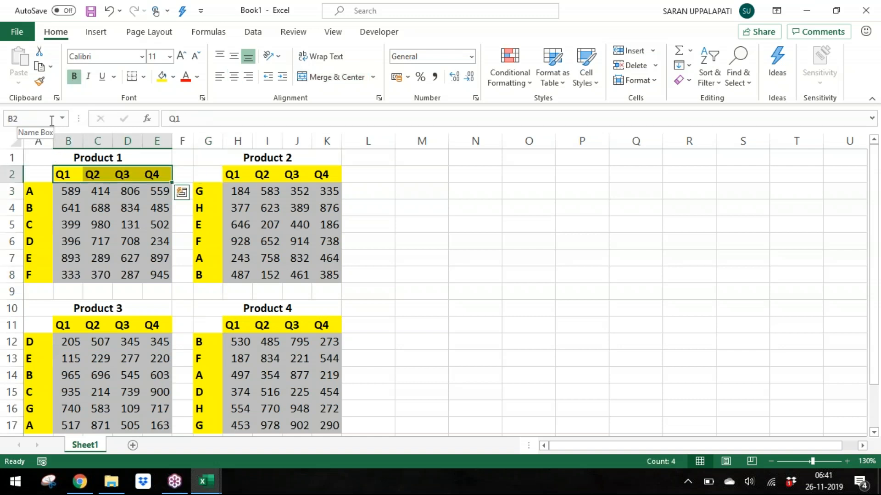
left_click(49, 119)
type("Q.1")
key("Return")
Step: Name the Product 2 quarter header row H2:K2 as Q.2
key("Right")
key("Right")
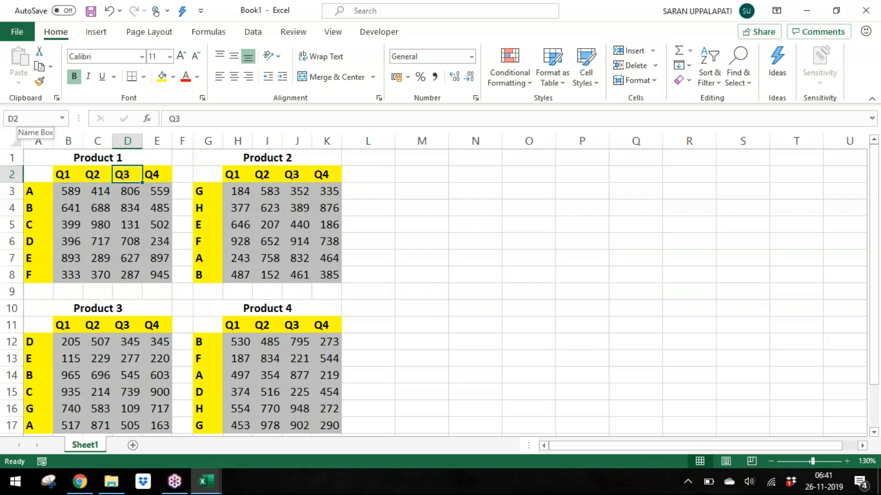
key("Right")
key("Right")
key("Right")
key("Right")
key("Right")
key("Left")
key("ctrl+shift+Right")
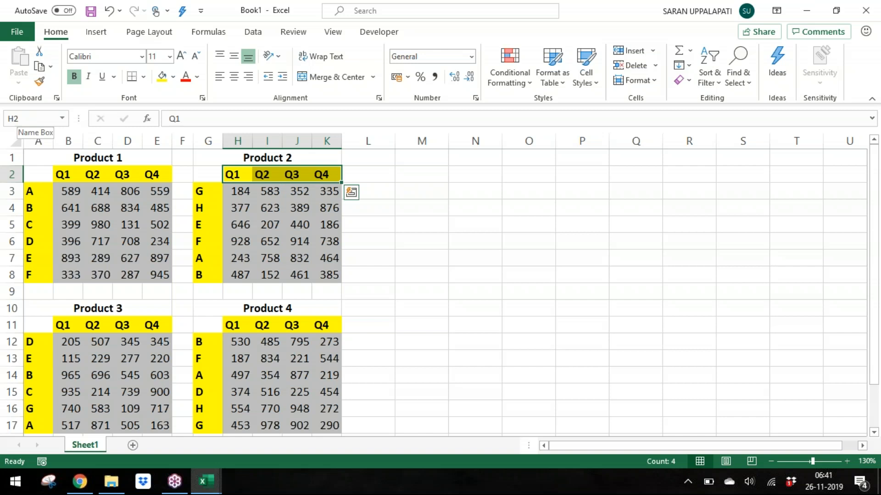
key("ctrl+alt+F3")
type("Q.2")
key("Return")
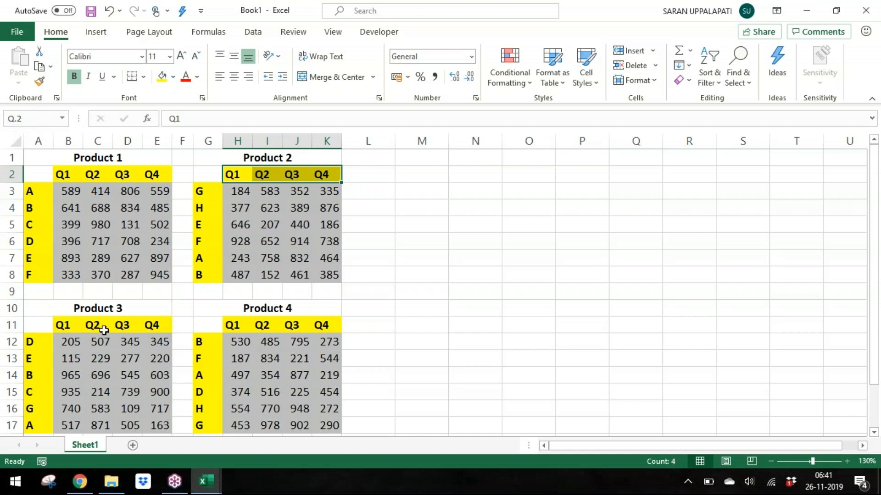
Step: Name the Product 3 quarter header row B11:E11 as Q.3
left_click(69, 326)
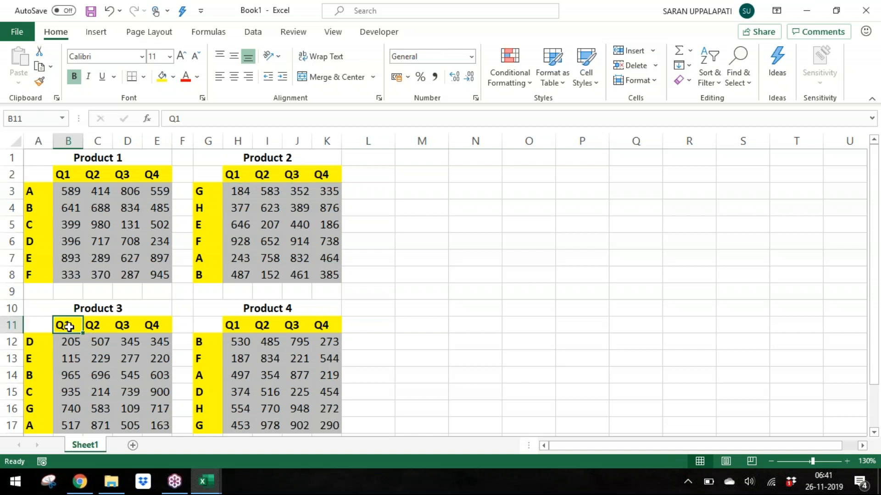
key("ctrl+shift+Right")
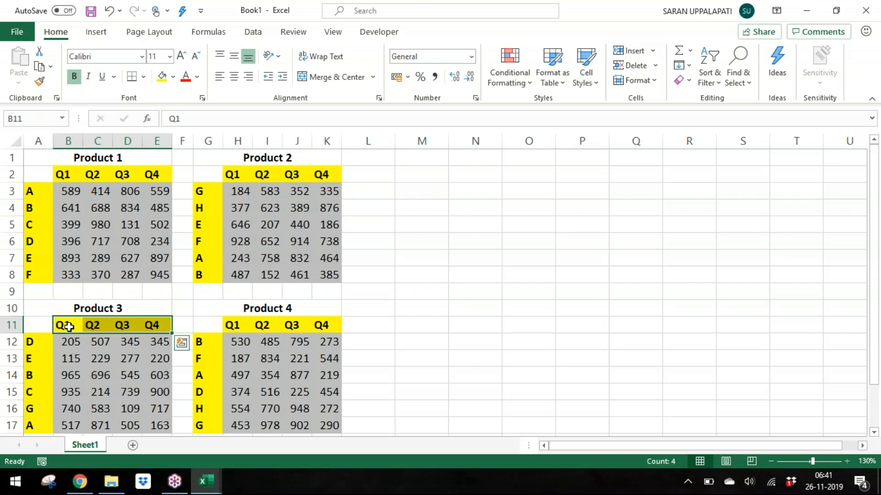
key("ctrl+alt+F3")
type("Q.3")
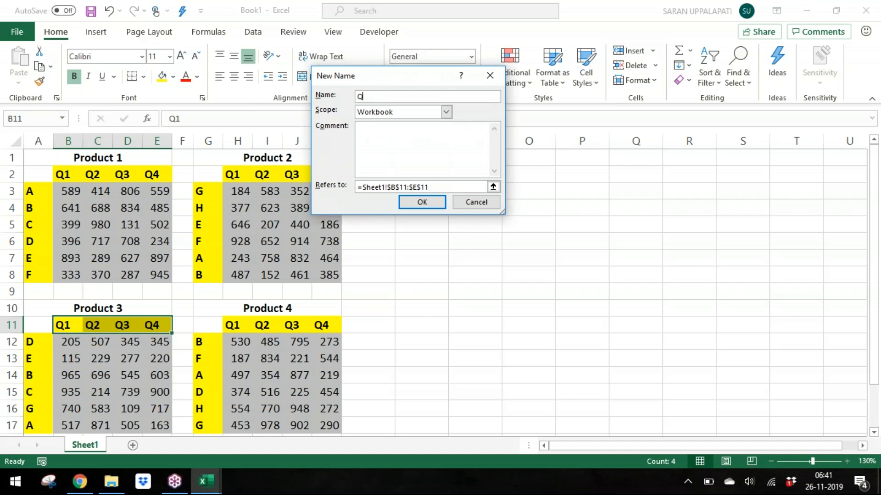
key("Return")
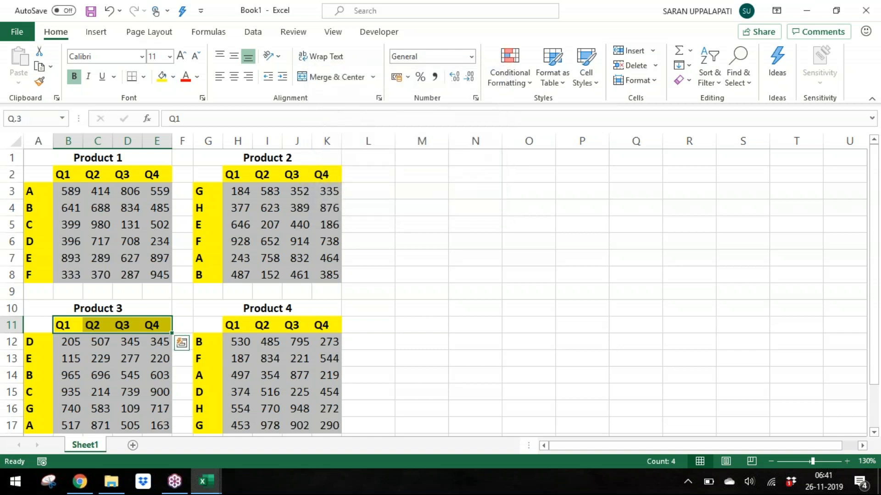
Step: Define the name Q.4 for the Product 4 quarter header row H11:K11 with Workbook scope
key("Right")
key("Right")
key("Right")
key("Right")
key("Right")
key("Right")
key("shift+Right")
key("shift+Right")
key("shift+Right")
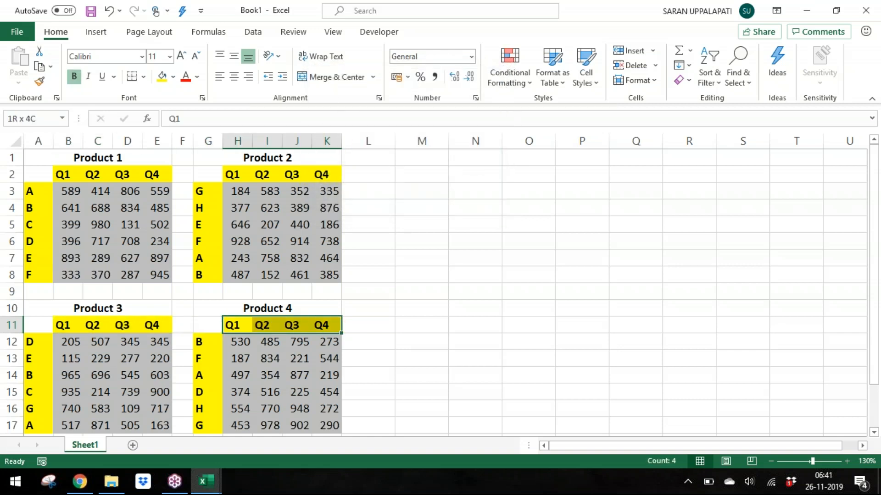
key("alt+m")
type("md")
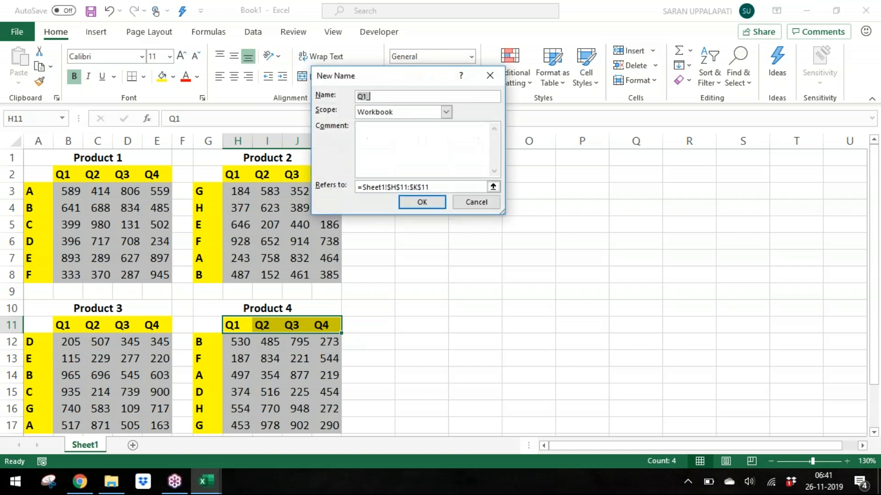
type("Q.4")
left_click(414, 114)
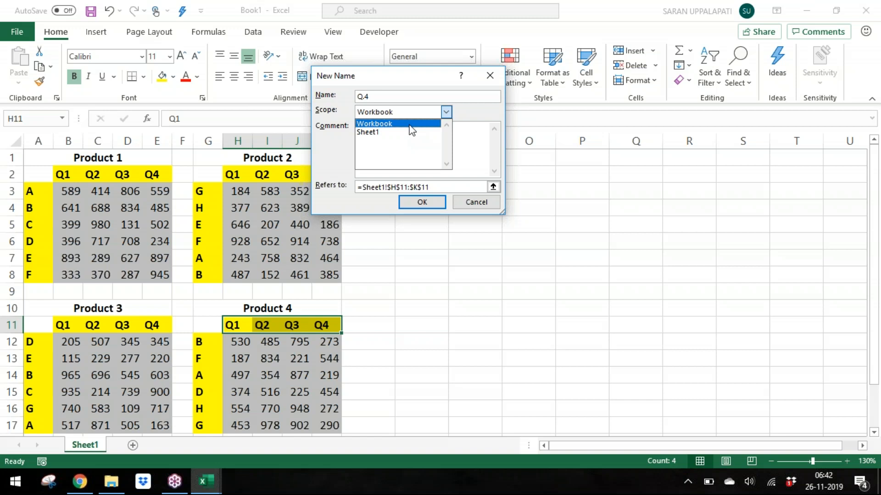
left_click(411, 131)
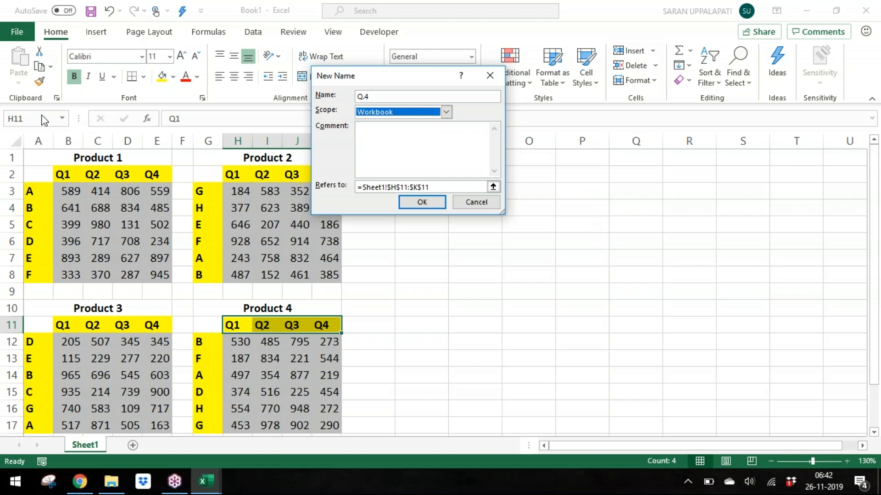
left_click(460, 188)
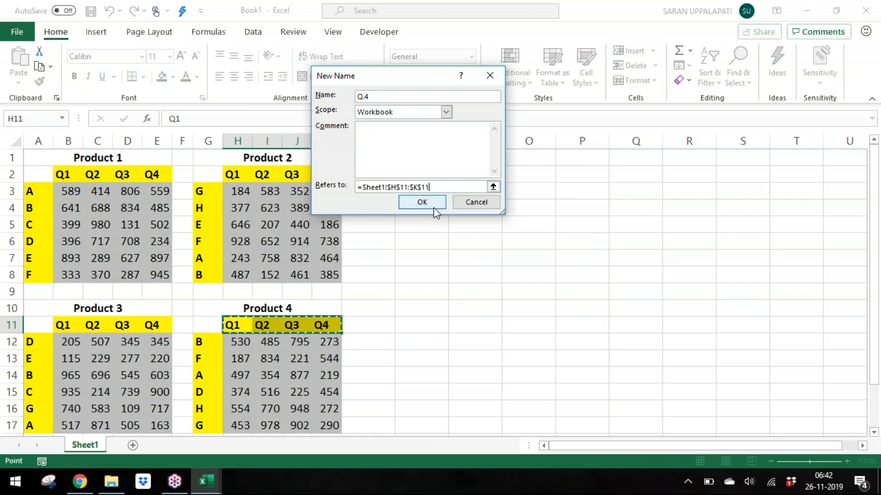
left_click(422, 202)
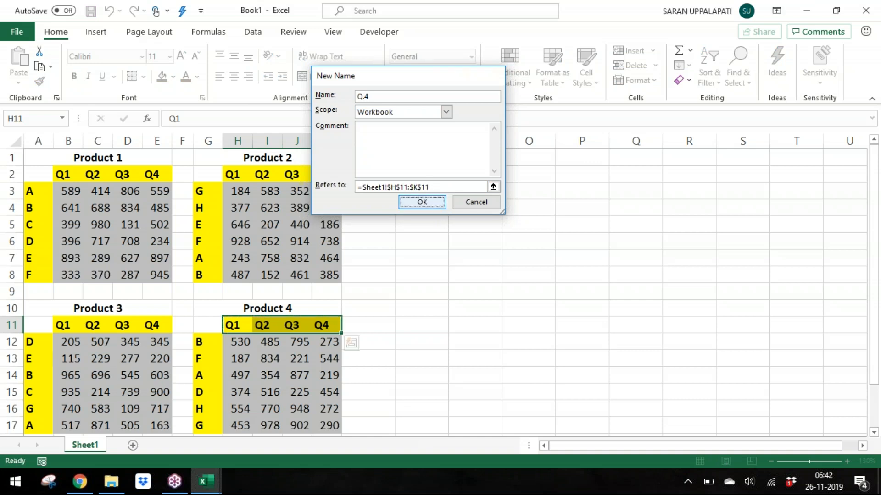
Step: Copy the Prod/Comp/Qrtr/Amount lookup table M1:P2 from the Day 10 - Index & Match workbook
left_click(438, 158)
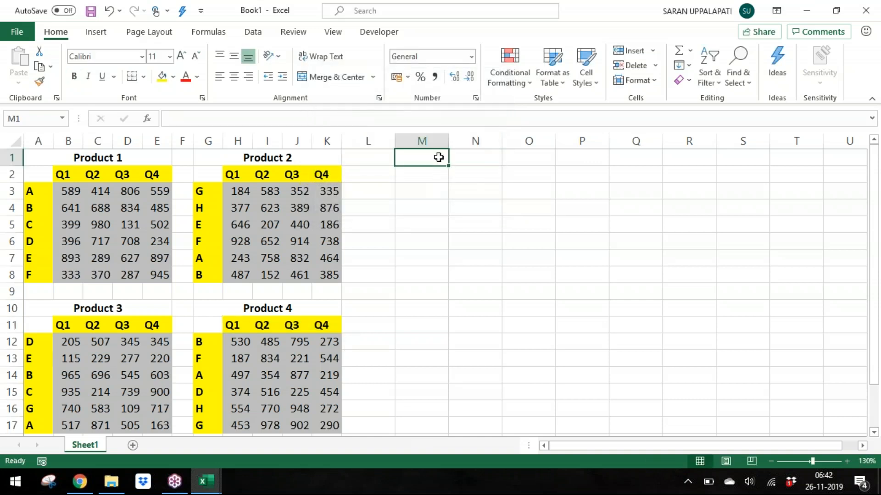
key("alt+Tab")
key("ctrl+Home")
key("Right")
key("Right")
key("Right")
key("Right")
key("shift+Down")
key("shift+Down")
key("shift+Right")
key("shift+Up")
key("shift+Right")
key("ctrl+c")
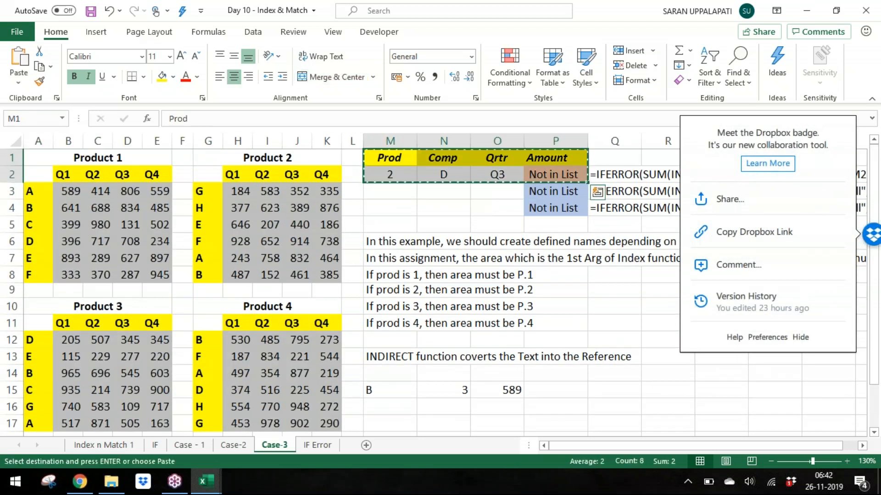
Step: Paste the lookup table into M1 of the new workbook, keeping the existing names for all name conflicts
key("alt+Tab")
key("ctrl+v")
key("Return")
key("Return")
key("Return")
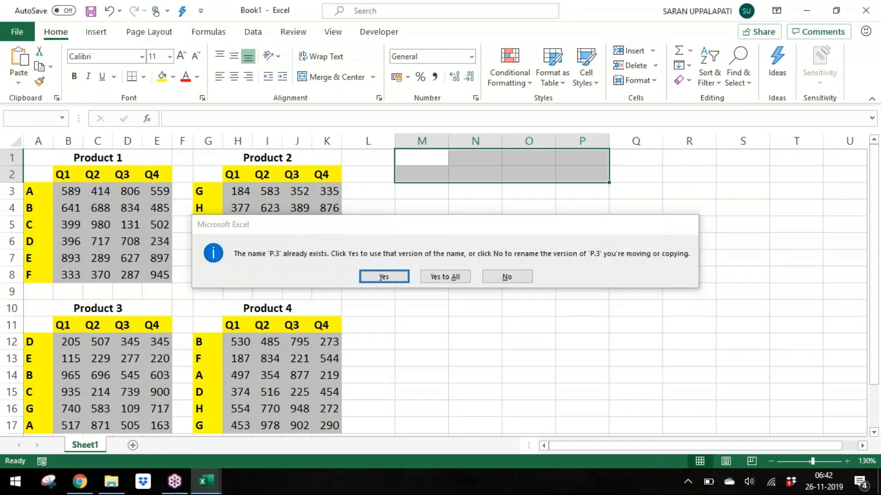
key("Return")
key("n")
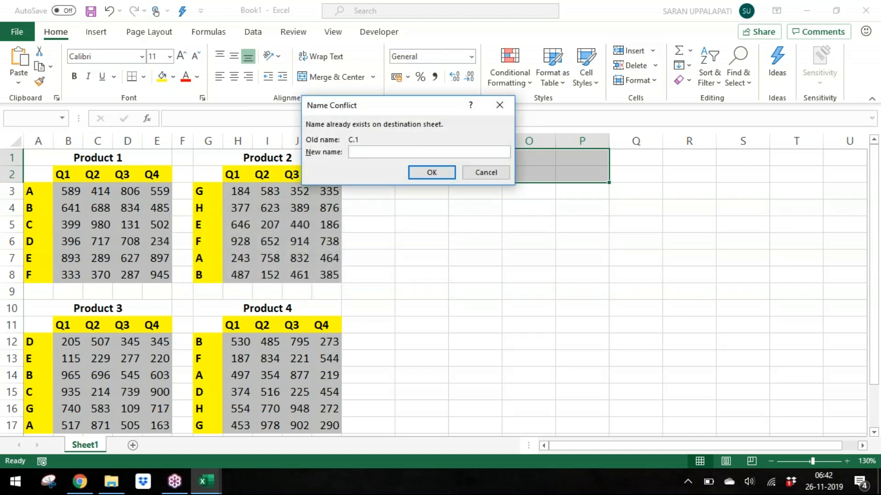
key("Escape")
key("Escape")
key("Escape")
key("Escape")
key("Escape")
key("Escape")
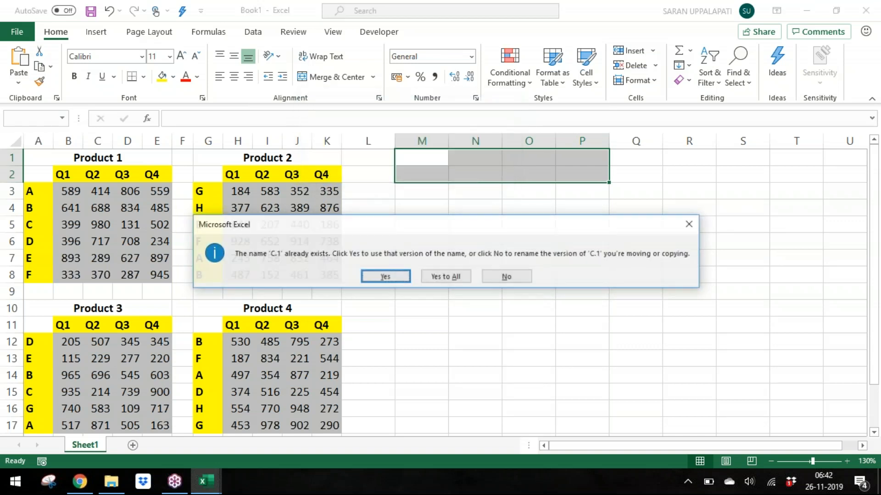
key("Escape")
key("Escape")
key("Escape")
key("Escape")
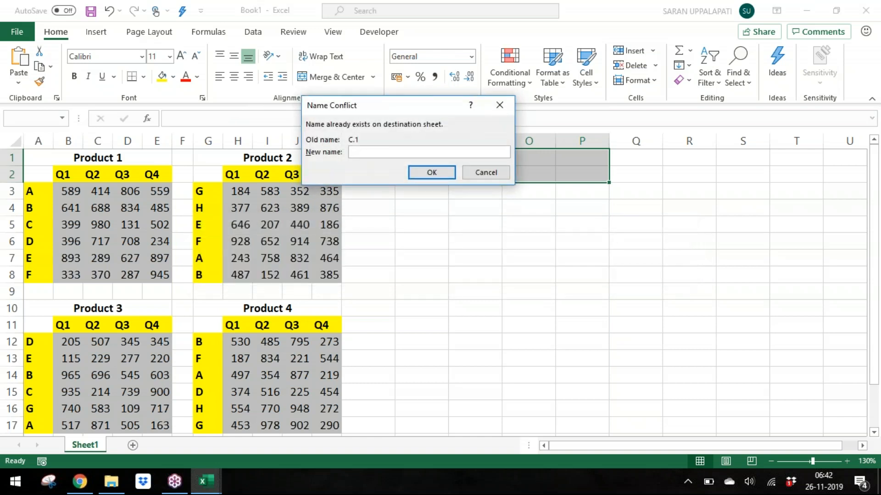
left_click(489, 177)
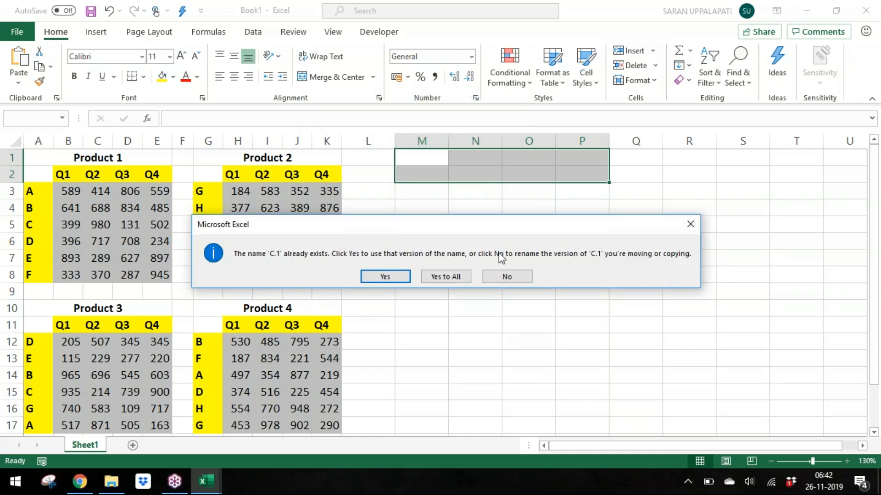
left_click(444, 277)
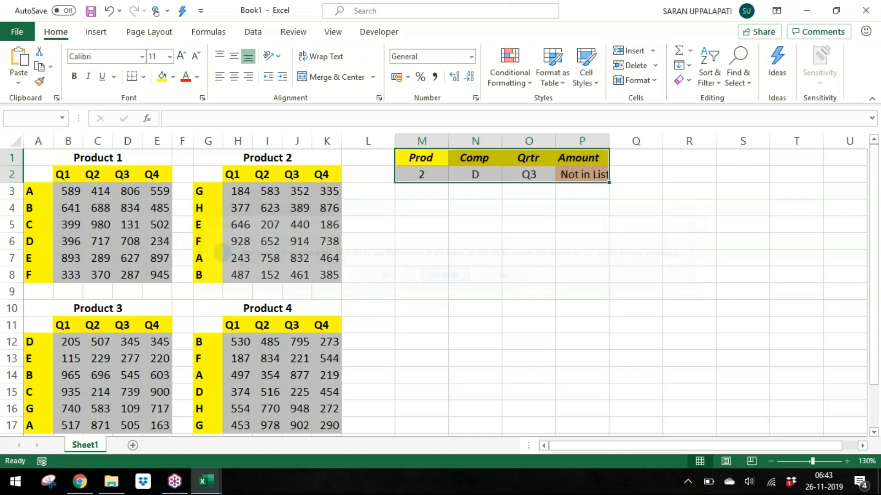
Step: Review the data validation list settings of the Prod, Comp and Qrtr cells M2:O2
left_click(468, 164)
left_click(475, 175)
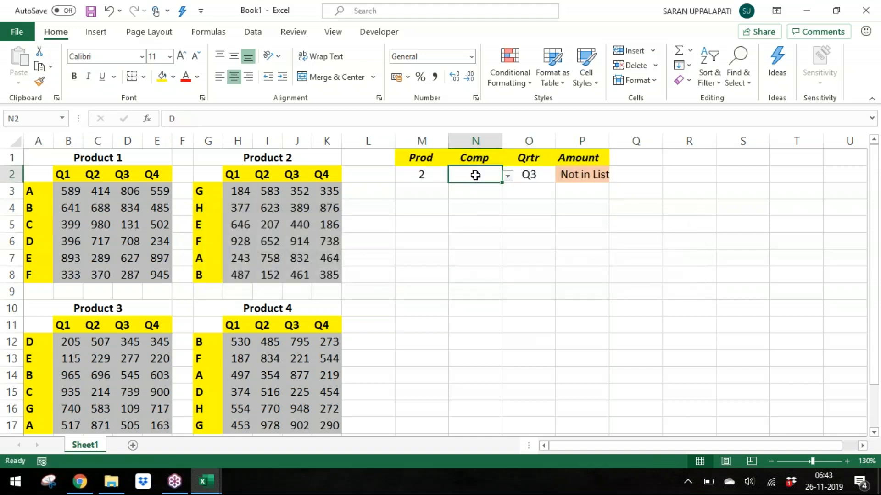
key("Left")
key("alt+d")
key("l")
key("Tab")
key("Tab")
key("Return")
key("Right")
key("alt+d")
key("l")
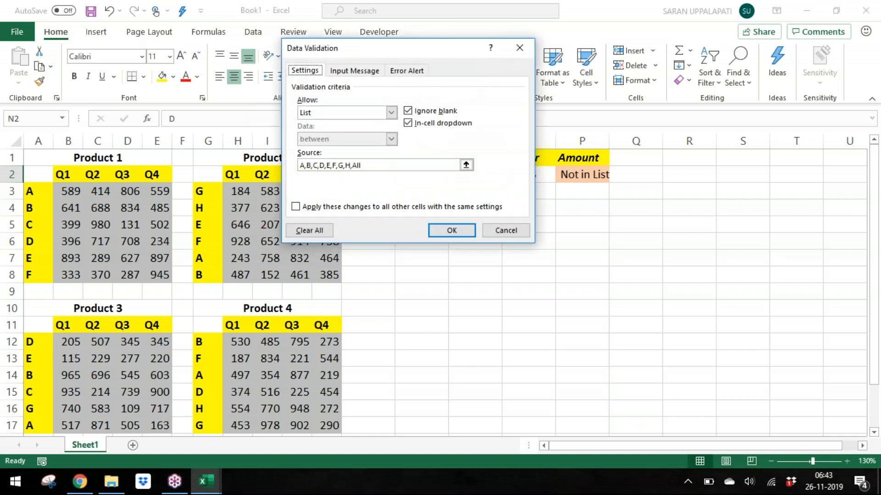
key("Return")
key("Right")
key("alt+d")
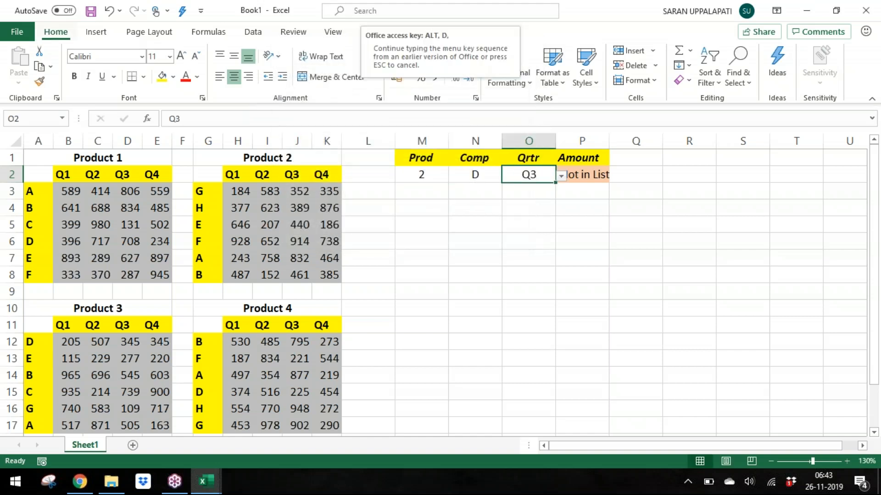
key("l")
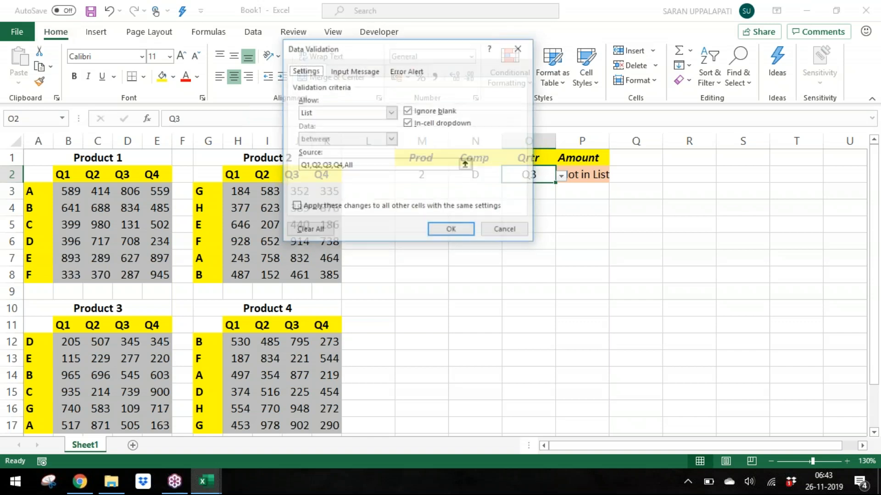
key("Return")
key("Right")
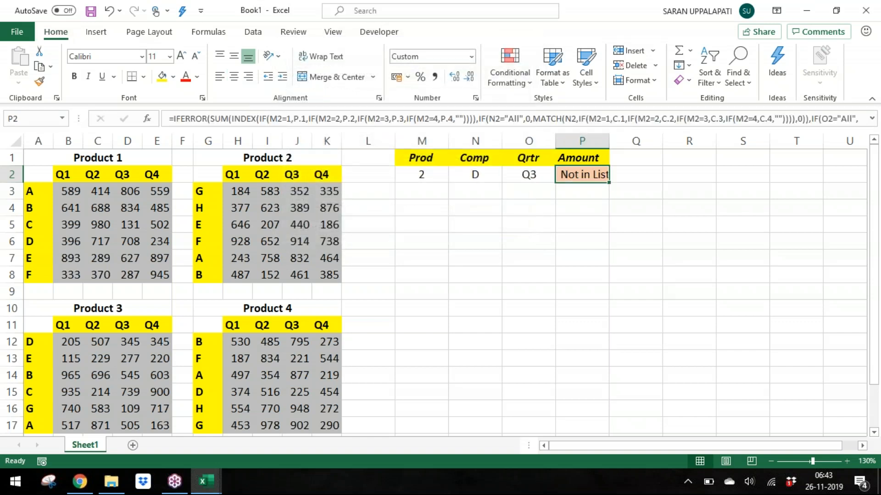
Step: Review the Amount formula in P2 and autofit the width of column P
key("F2")
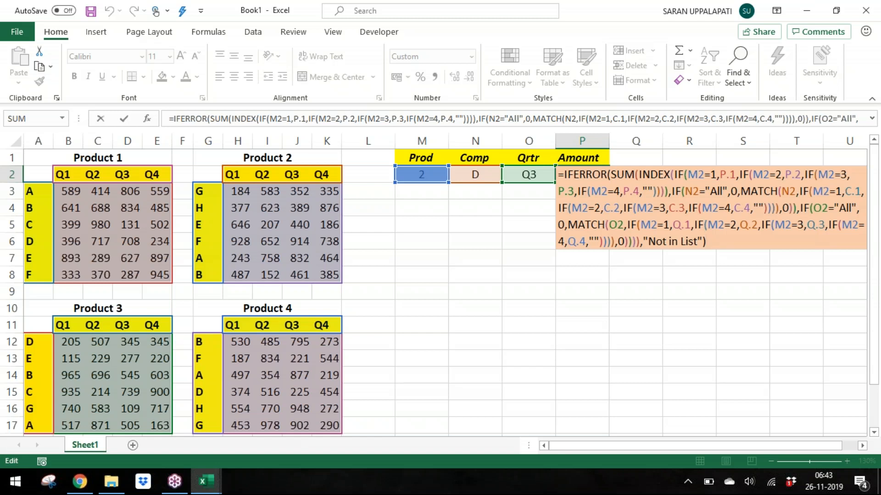
key("Return")
key("Up")
key("alt+o")
key("c")
key("a")
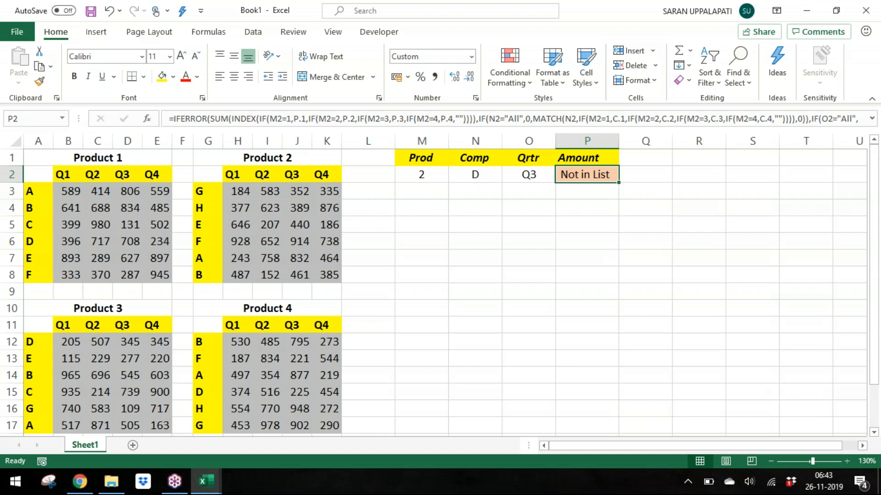
Step: Switch to the original workbook to compare the lookup table, then return to the new workbook
key("Left")
key("Left")
key("Left")
key("alt+Tab")
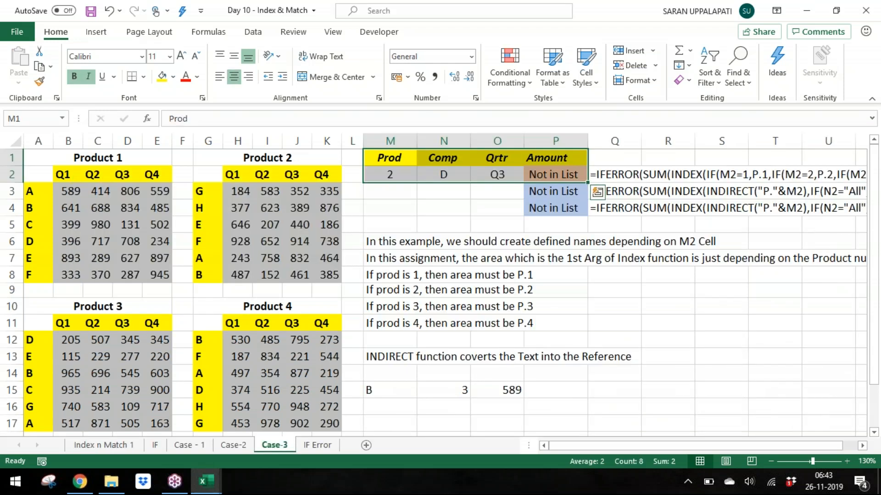
key("alt+Tab")
key("alt+Tab")
key("alt+Tab")
key("Left")
key("Left")
key("Left")
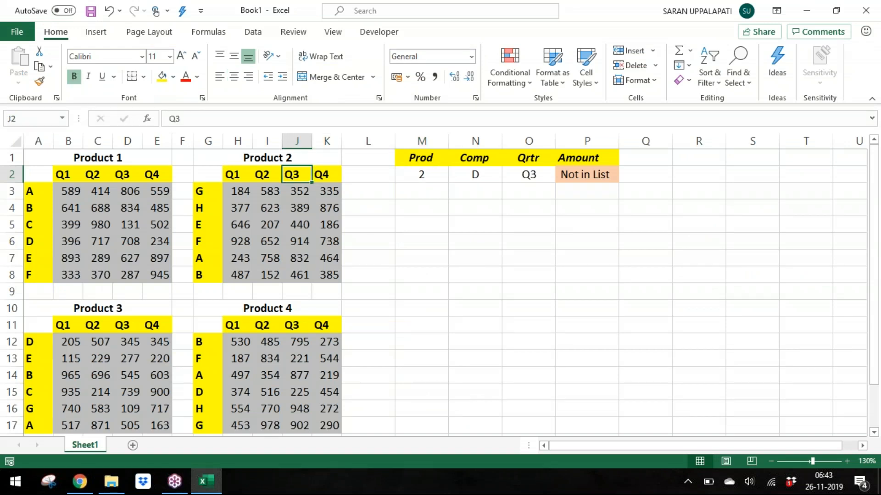
Step: Change the Comp value in N2 to E using its dropdown list
key("Right")
key("Right")
key("Right")
key("Right")
key("alt+Down")
key("Down")
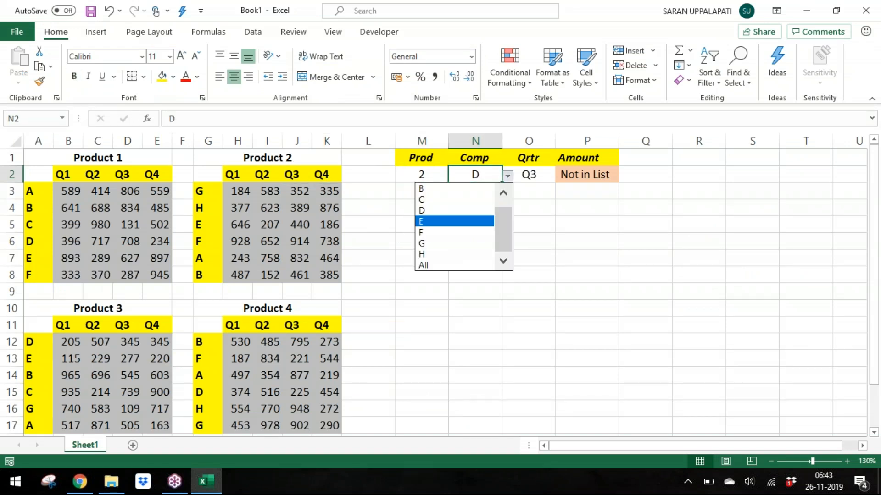
key("Return")
Step: Check the Product 2 Q3 value for code E against the Amount result
key("Left")
key("Left")
key("Left")
key("Left")
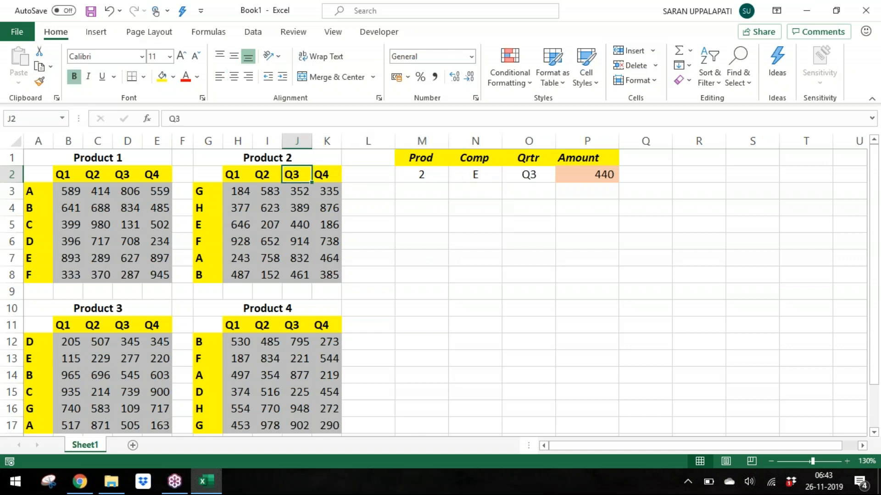
key("Down")
key("Down")
key("Right")
key("Right")
key("Right")
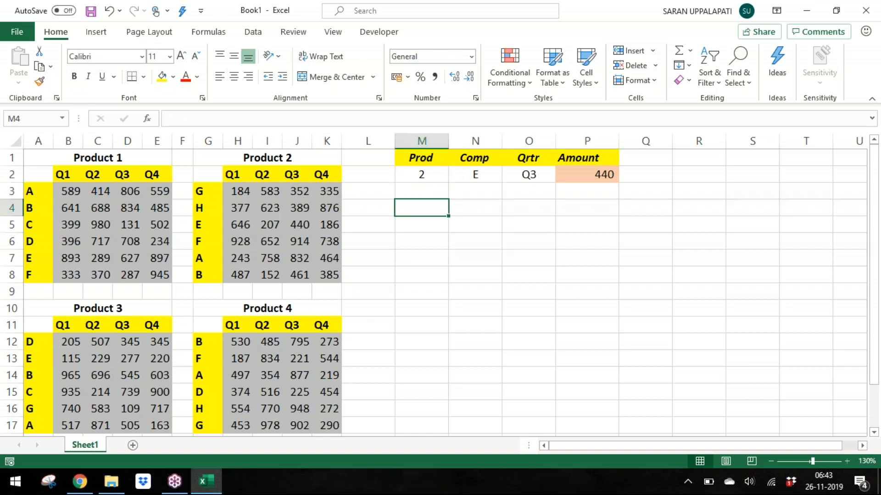
Step: Examine the Product 2 table's code row, quarter headers and title cells around the lookup result
key("Up")
key("Up")
key("Up")
key("Down")
key("Right")
key("Left")
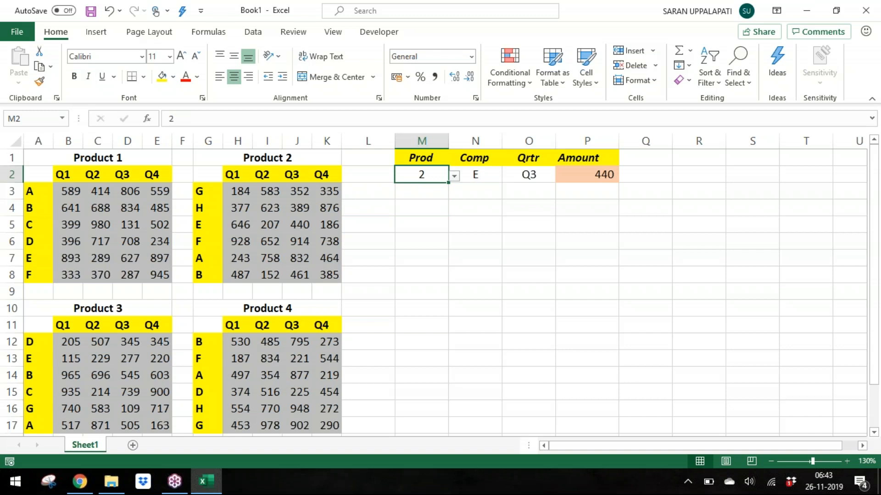
key("Left")
key("Left")
key("Left")
key("Left")
key("Down")
key("Down")
key("Left")
key("shift+Right")
key("shift+Right")
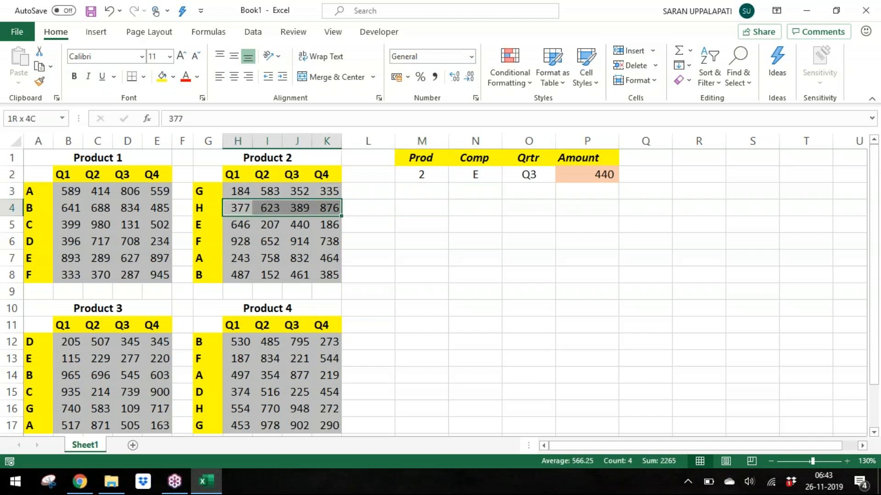
key("shift+Right")
key("Down")
key("Right")
key("Right")
key("Up")
key("Up")
key("Up")
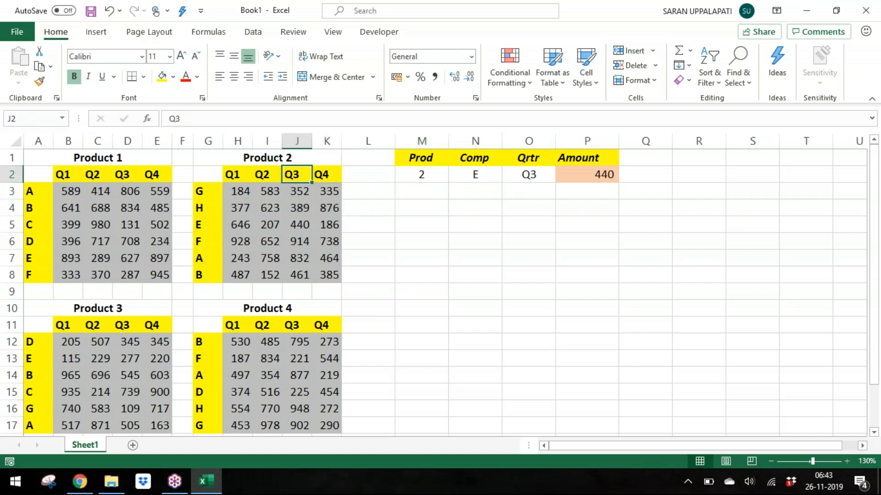
key("Down")
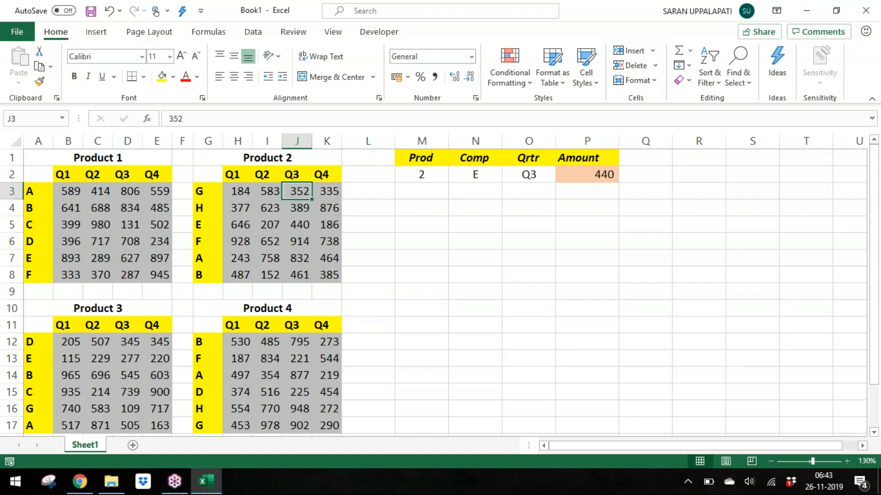
key("Up")
key("Up")
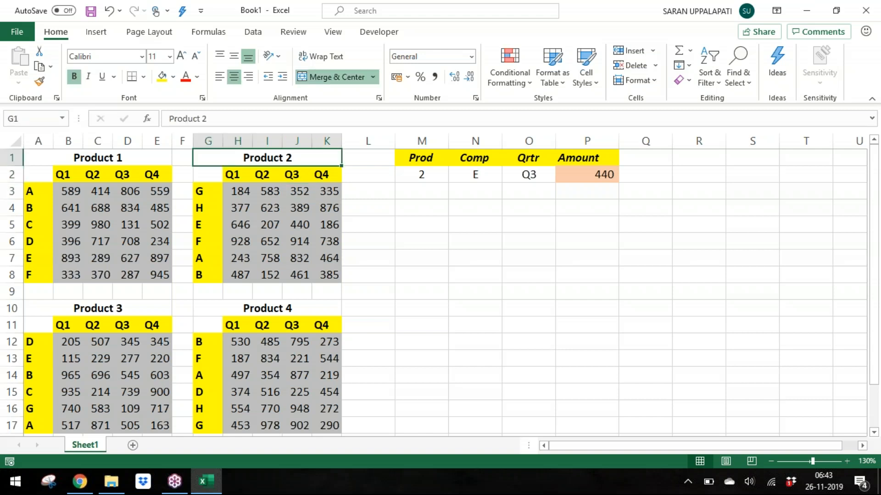
Step: Insert a blank row above row 2 across the whole sheet
key("Down")
key("shift+space")
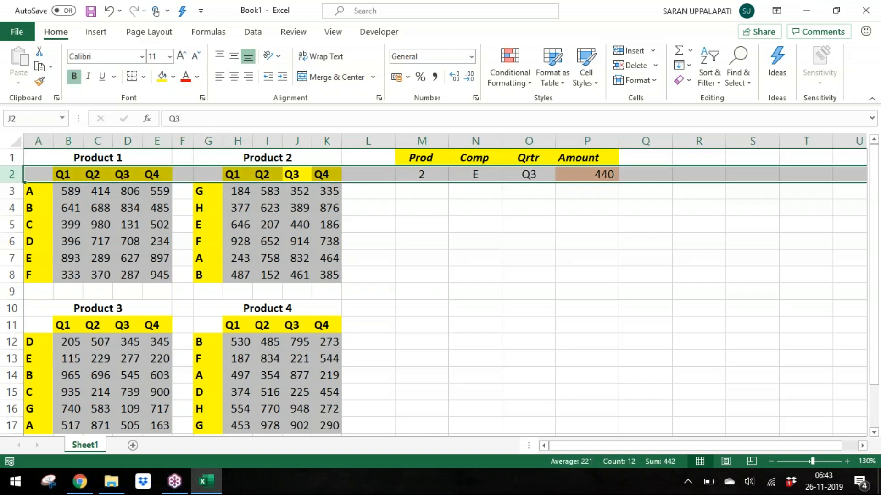
key("ctrl+shift+plus")
Step: Move the Prod, Comp, Qrtr and Amount input cells from row 3 back up to row 2
key("Down")
key("Right")
key("Right")
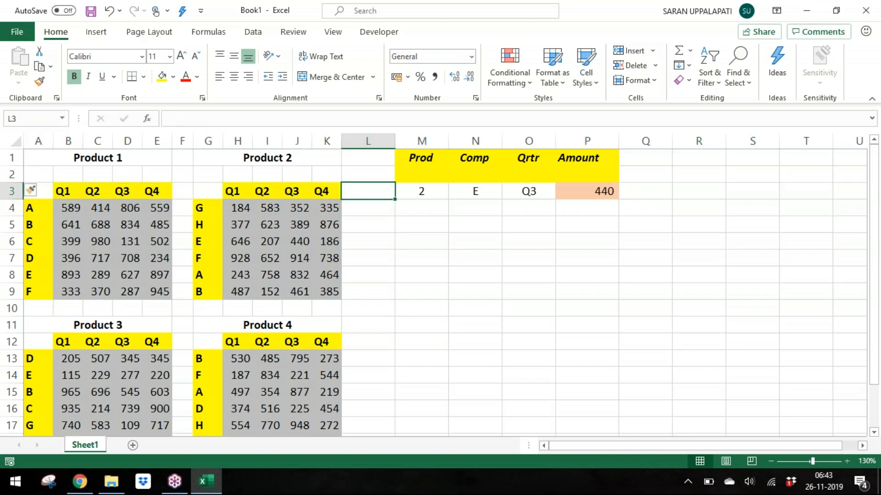
key("Right")
key("Right")
key("Left")
key("shift+Right")
key("shift+Right")
key("shift+Right")
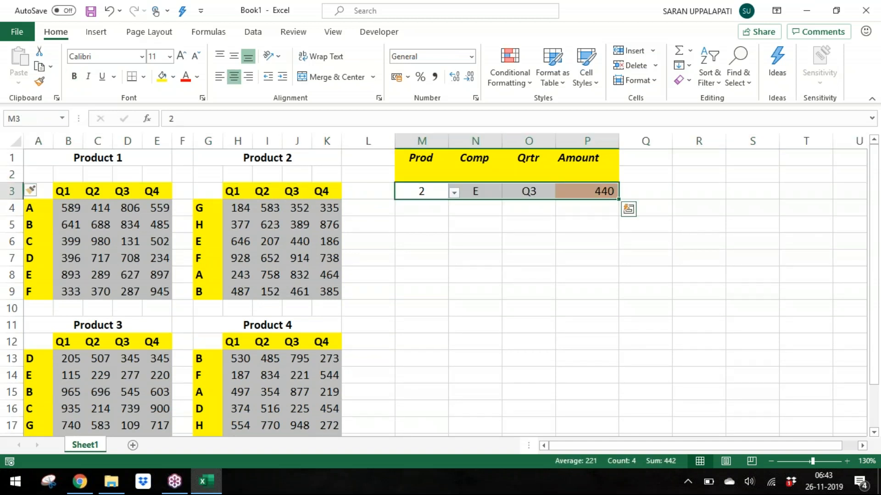
key("ctrl+x")
key("Up")
key("ctrl+v")
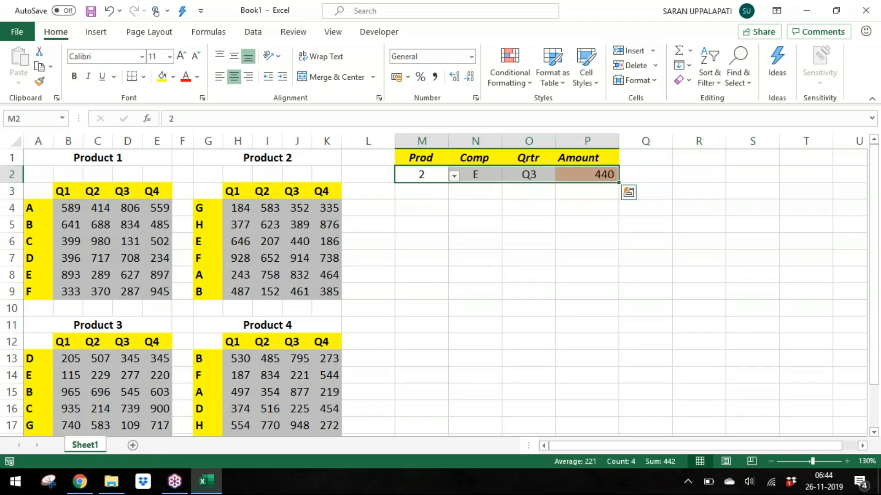
Step: Save the workbook as Day 12 - Conditional Formatting in the Batch 9 folder
key("Down")
key("Down")
key("ctrl+s")
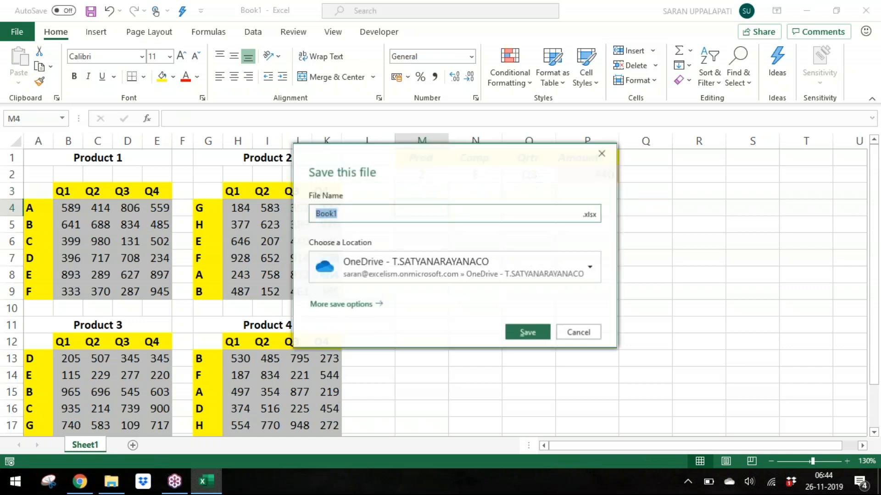
key("Escape")
key("F12")
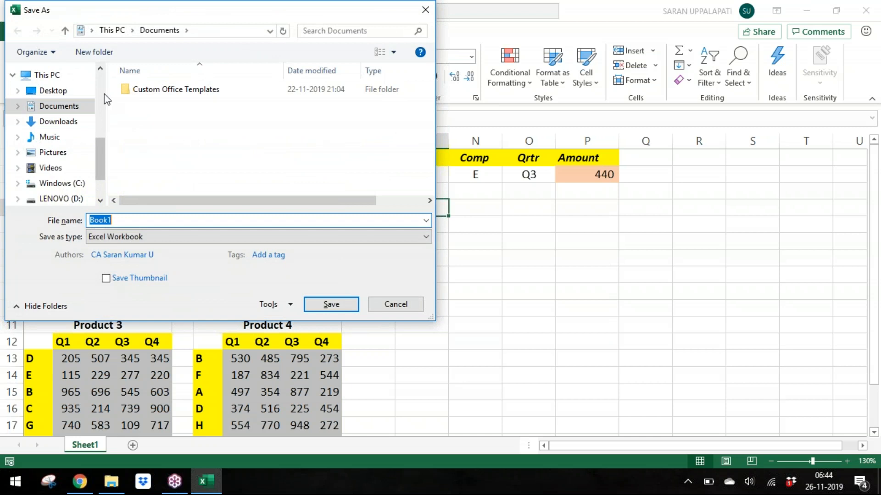
scroll(59, 94, "up", 3)
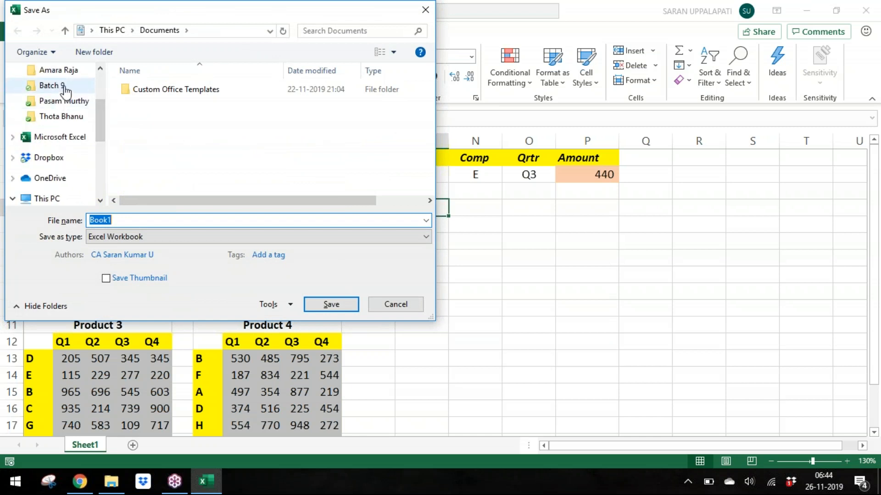
left_click(60, 85)
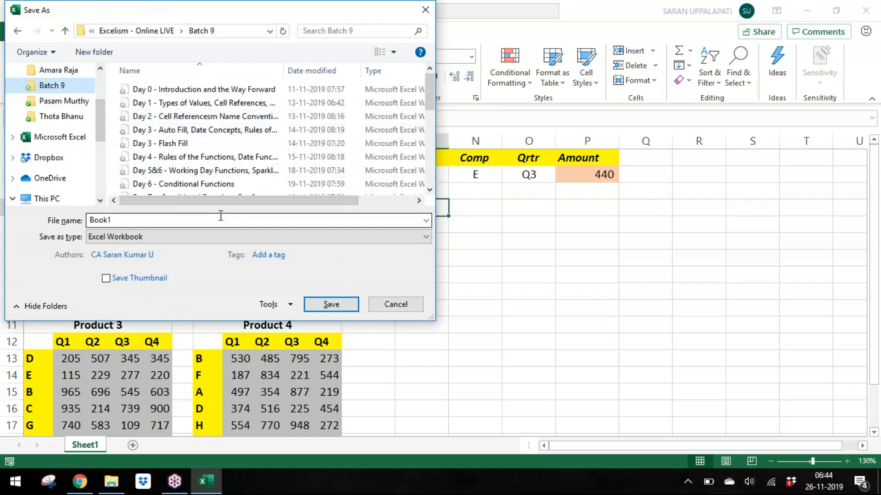
left_click(219, 218)
type("Day 1")
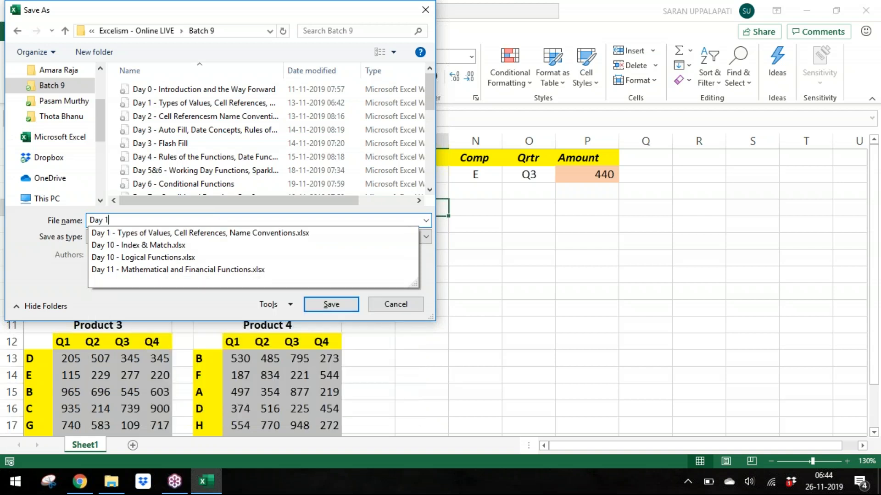
type("2 - Conditiona")
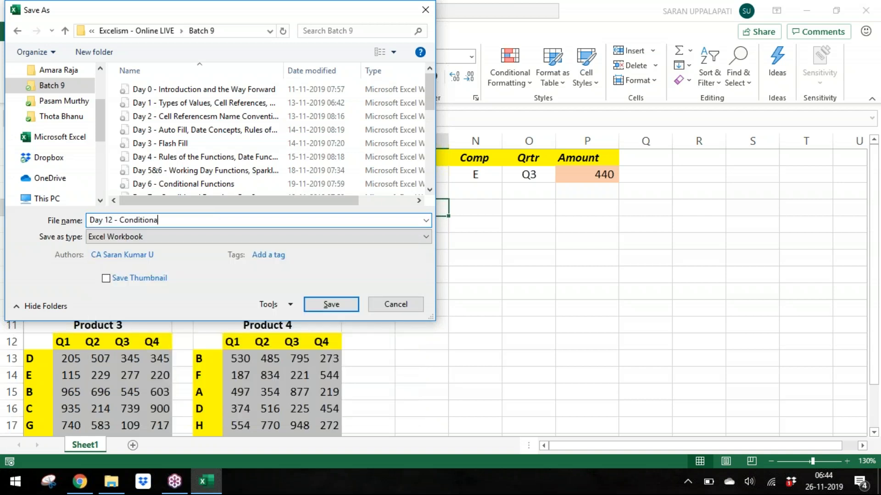
type("l Formatting")
key("Return")
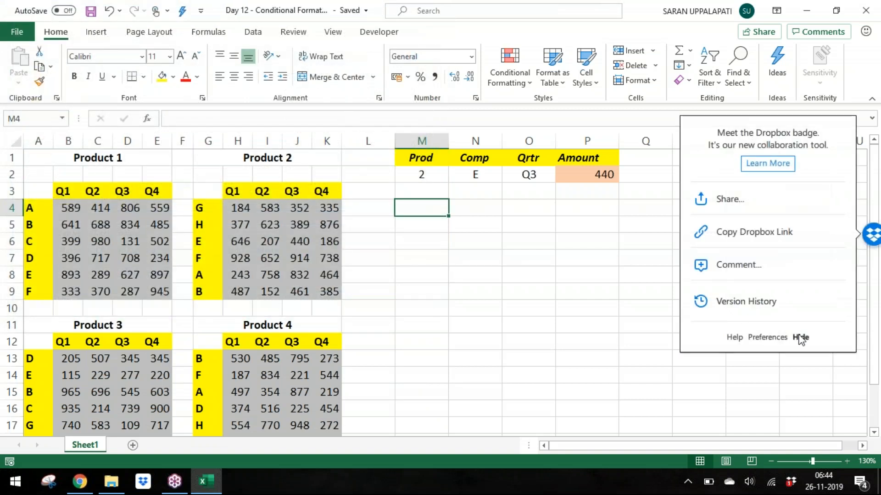
Step: Dismiss the Dropbox popup and add a new worksheet
left_click(800, 337)
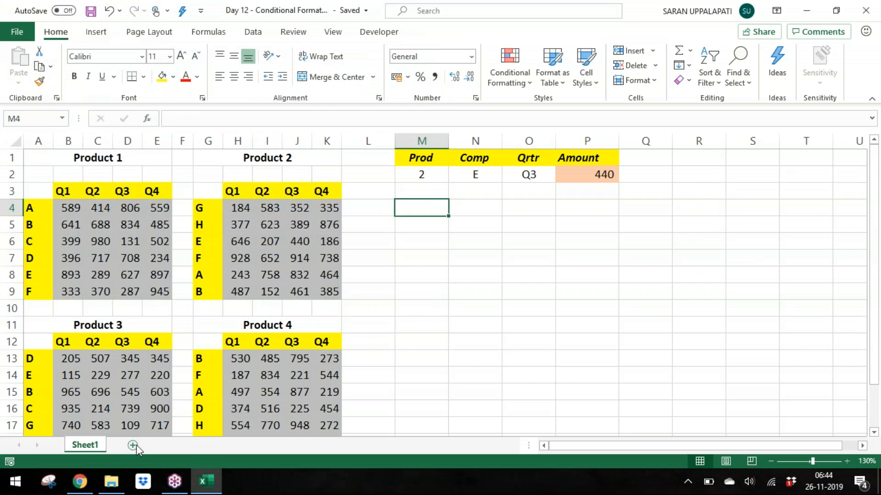
left_click(133, 445)
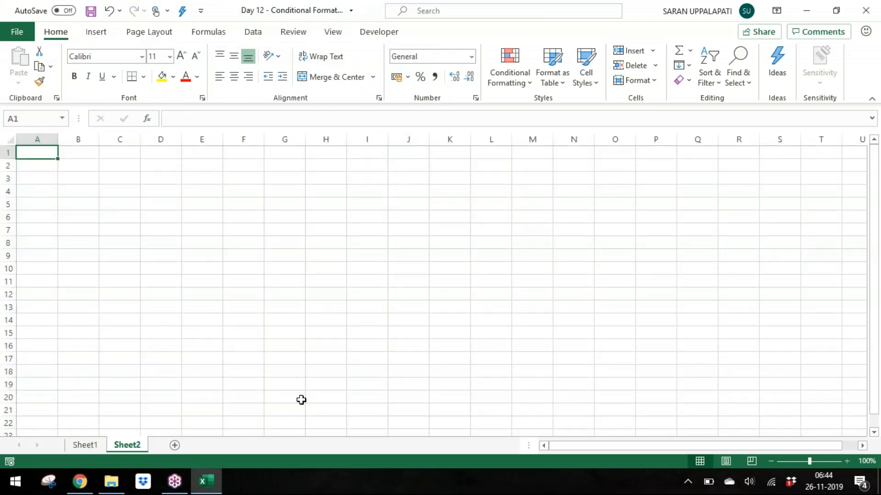
left_click(847, 461)
left_click(847, 461)
left_click(846, 461)
left_click(846, 461)
left_click(847, 461)
left_click(847, 461)
left_click(846, 461)
left_click(846, 461)
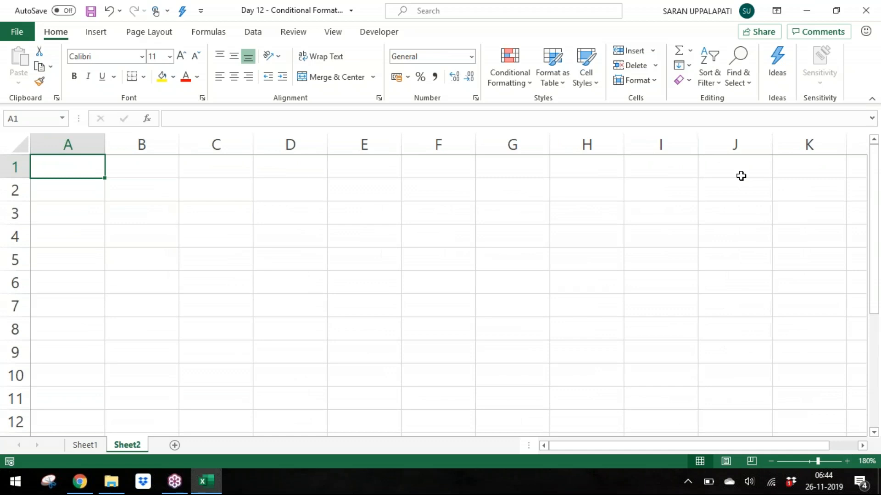
Step: Fill A1:A10 at once with the formula =RANDBETWEEN(100,10000)
key("shift+Down")
key("shift+Down")
key("shift+Down")
key("shift+Down")
key("shift+Down")
key("shift+Down")
key("shift+Down")
key("shift+Down")
key("shift+Down")
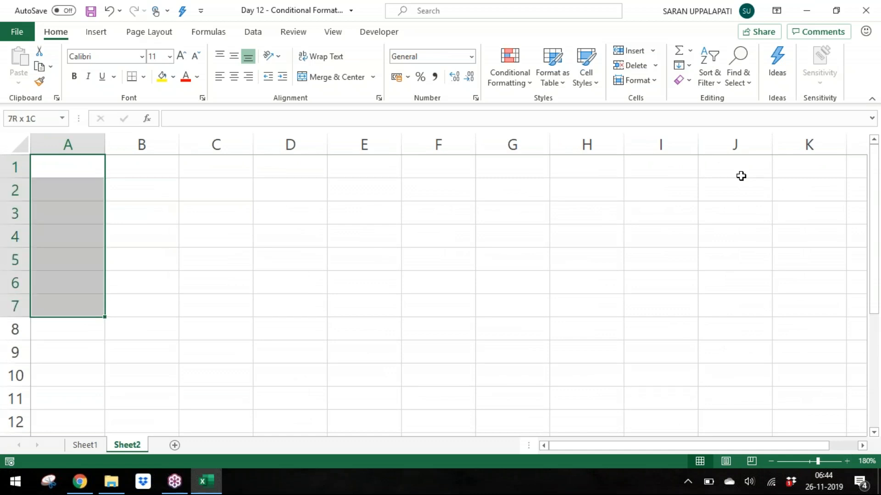
type("=ra")
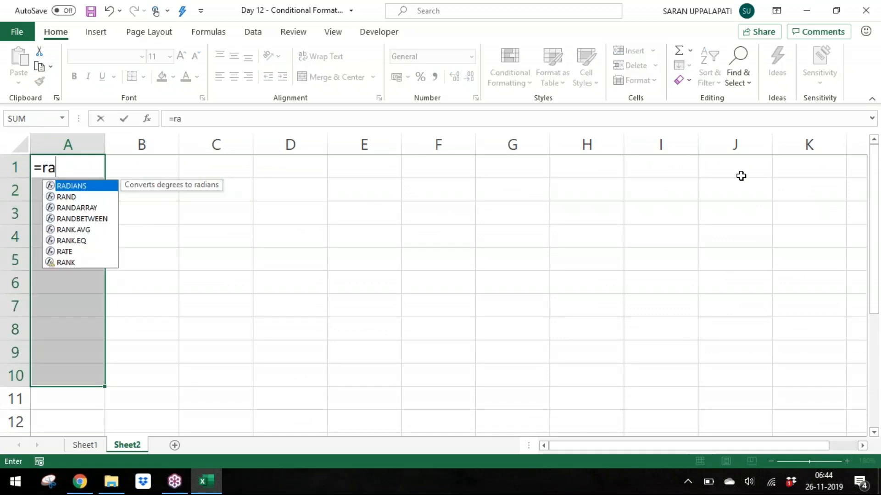
key("Down")
key("Down")
key("Down")
key("Tab")
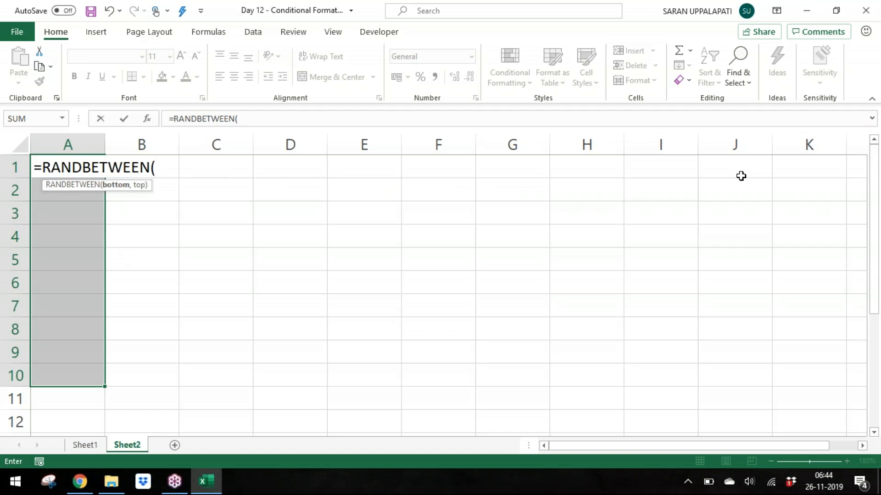
type("100,10000)")
key("ctrl+Return")
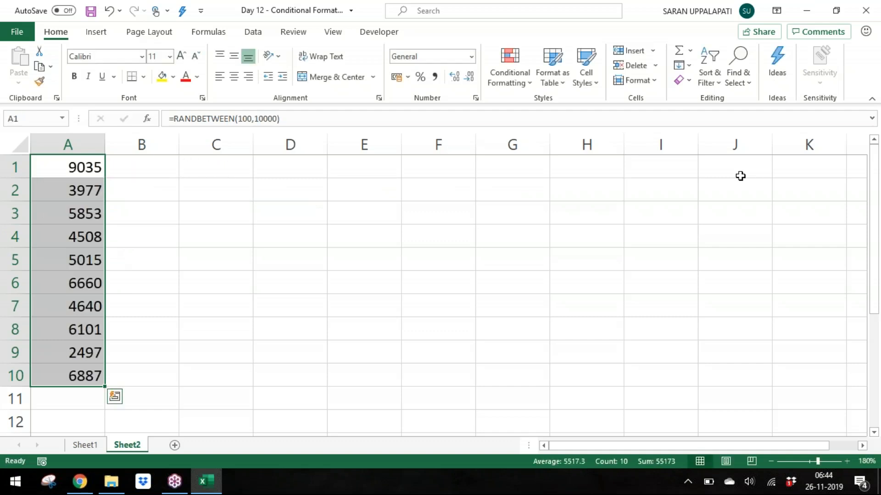
Step: Apply comma style to the random numbers and remove the decimal places
left_click(435, 76)
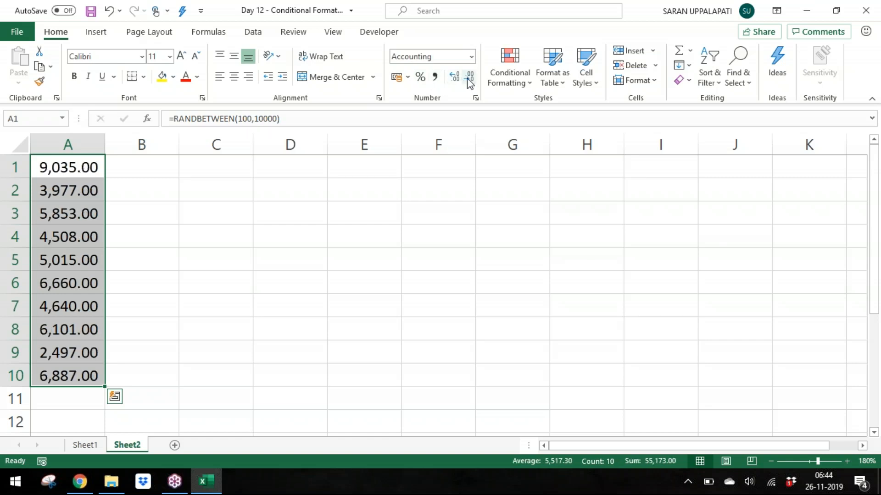
double_click(466, 83)
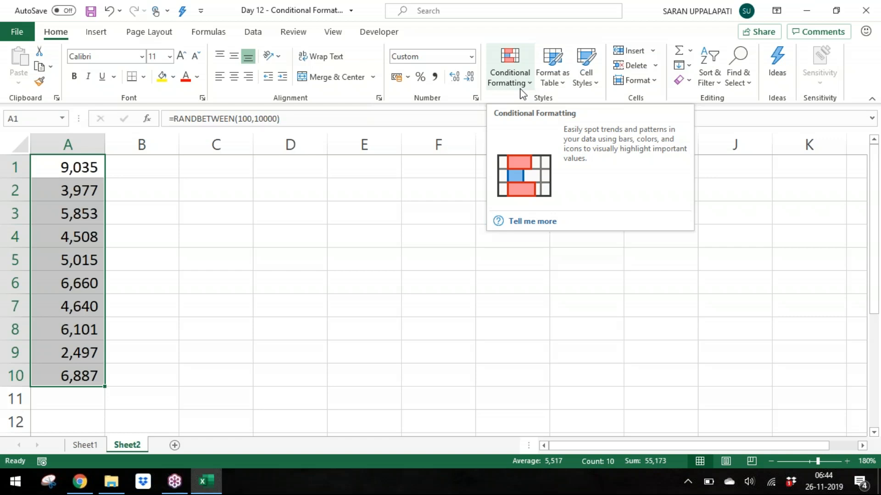
Step: Create a Greater Than highlight rule on A1:A10 with the threshold 6500
left_click(522, 94)
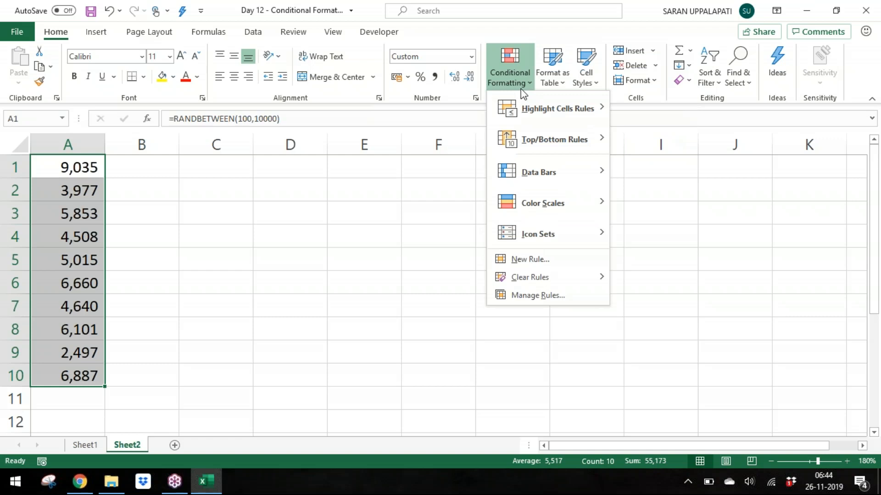
mouse_move(536, 116)
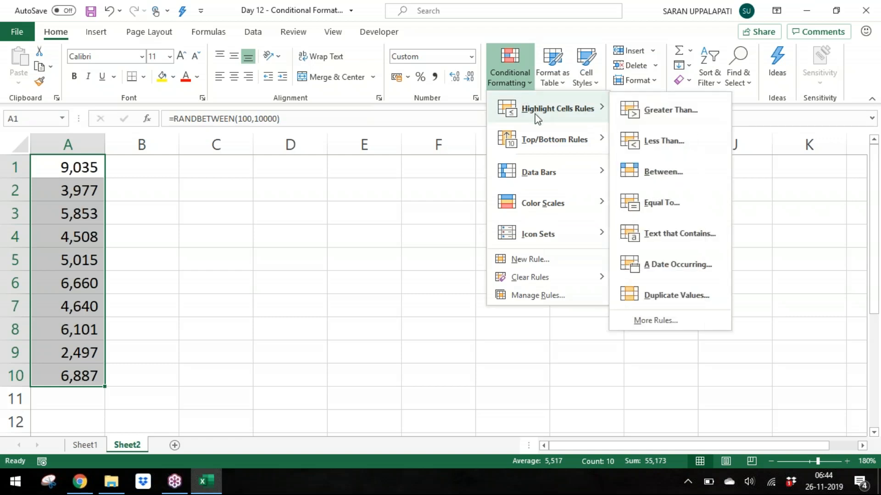
left_click(648, 98)
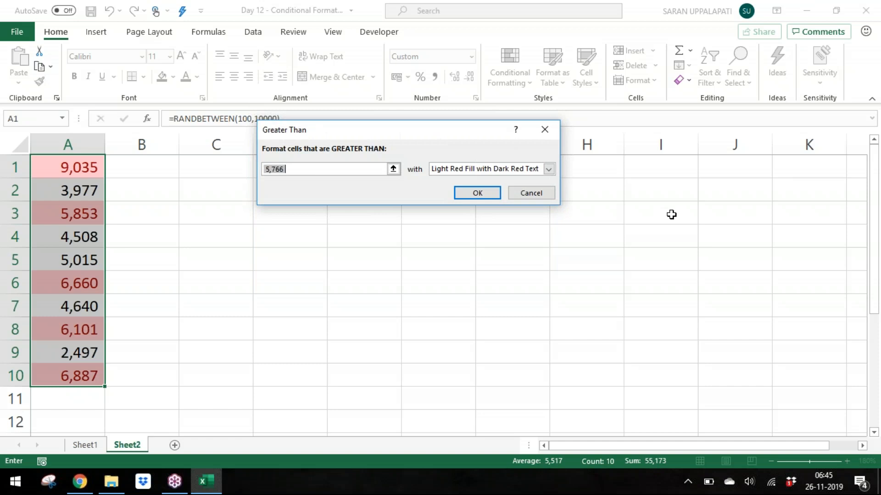
type("7000")
key("BackSpace")
key("BackSpace")
key("BackSpace")
key("BackSpace")
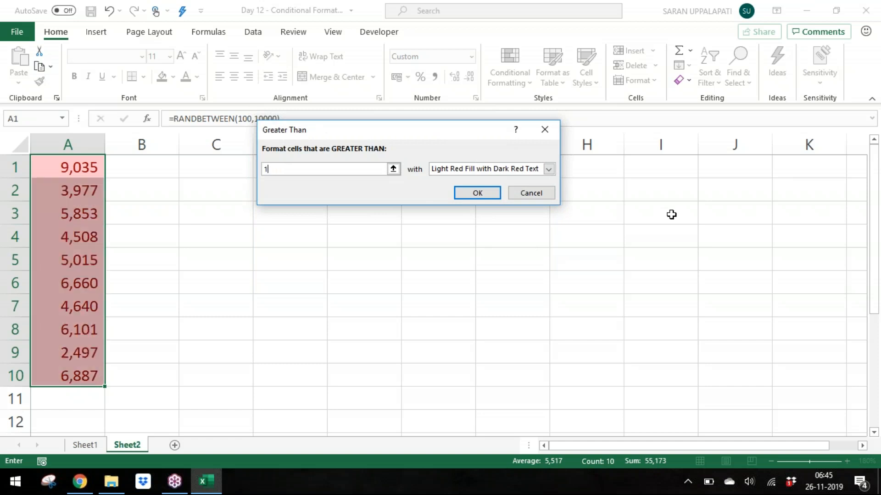
type("6500")
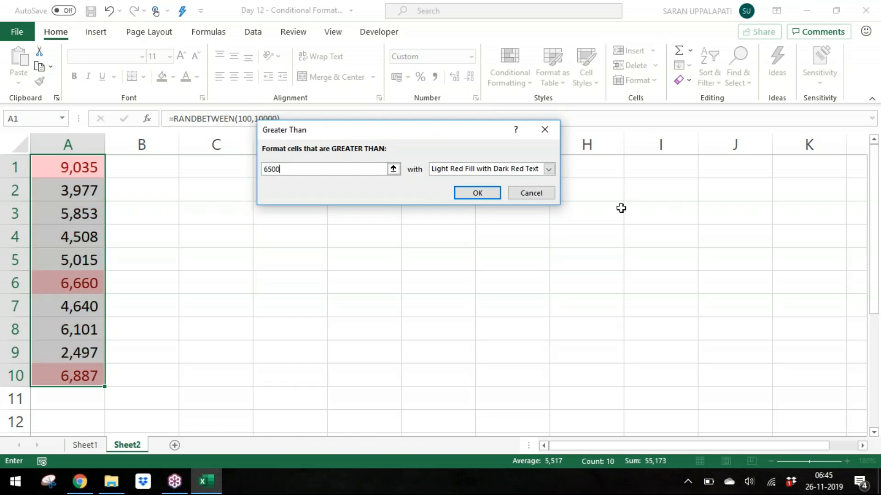
Step: Preview alternative highlight formats for the Greater Than rule, including a custom format, then cancel the rule
left_click(549, 170)
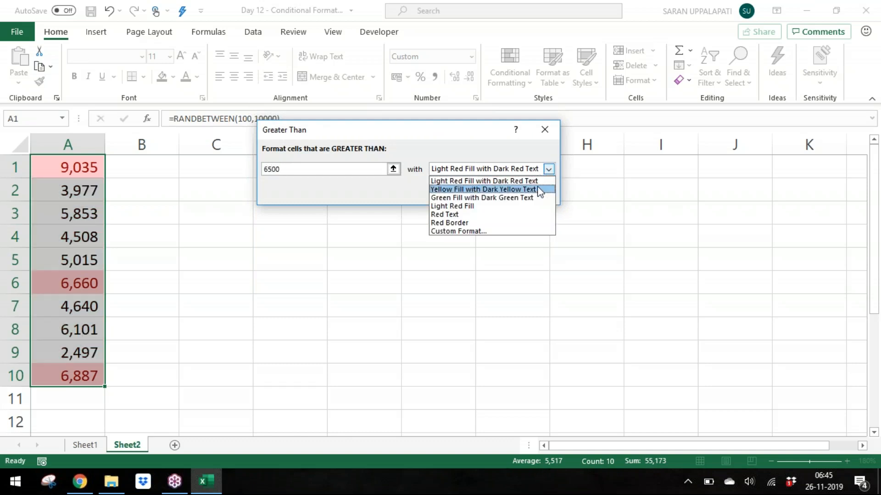
left_click(536, 189)
left_click(549, 170)
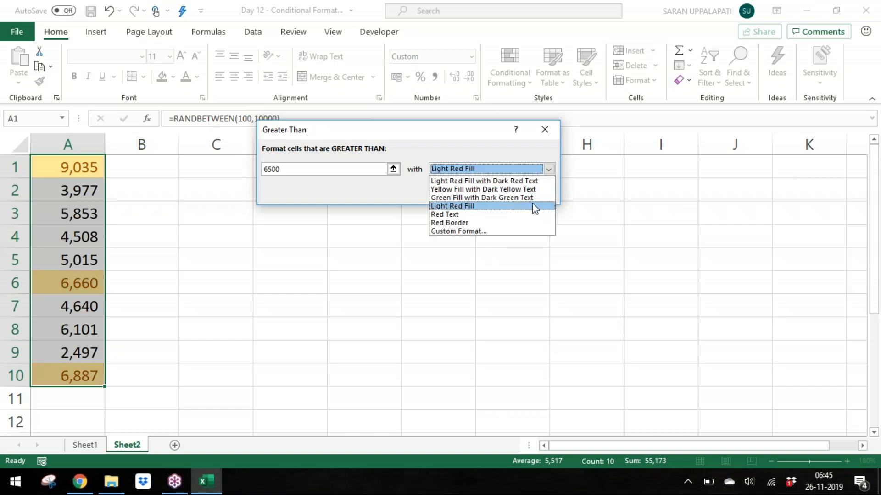
left_click(532, 205)
left_click(549, 170)
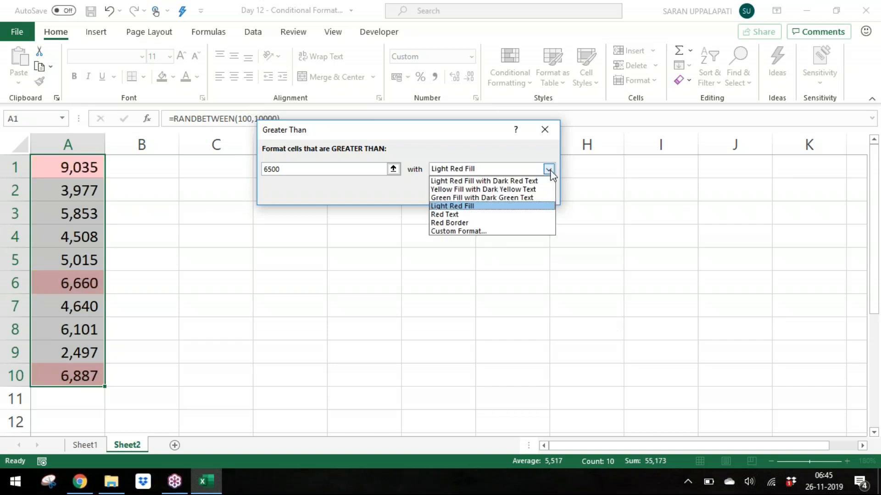
left_click(540, 231)
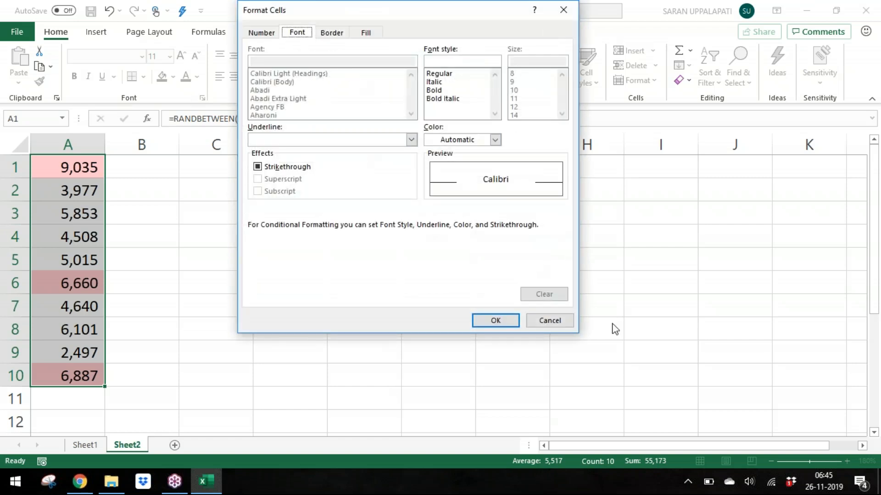
left_click(569, 322)
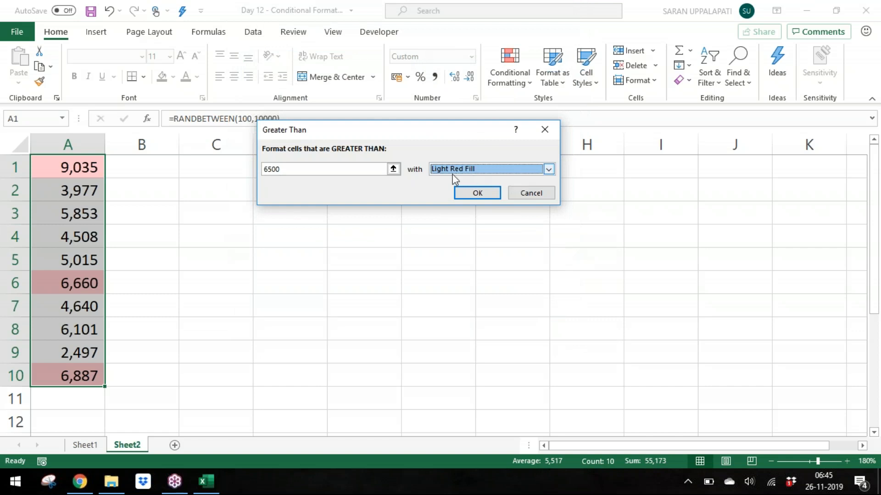
left_click(532, 192)
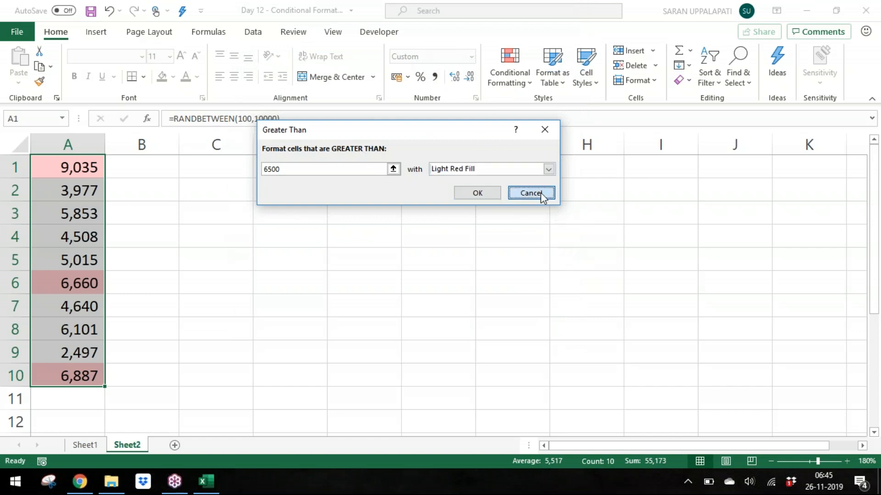
left_click(519, 84)
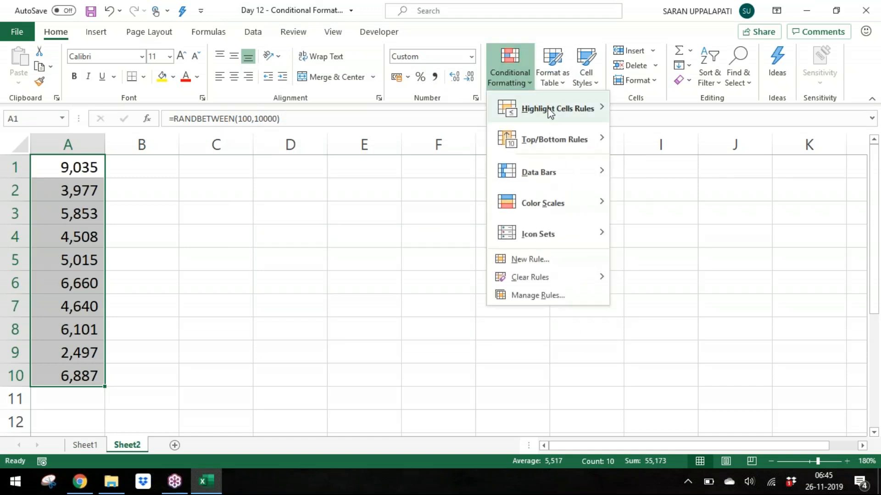
mouse_move(569, 109)
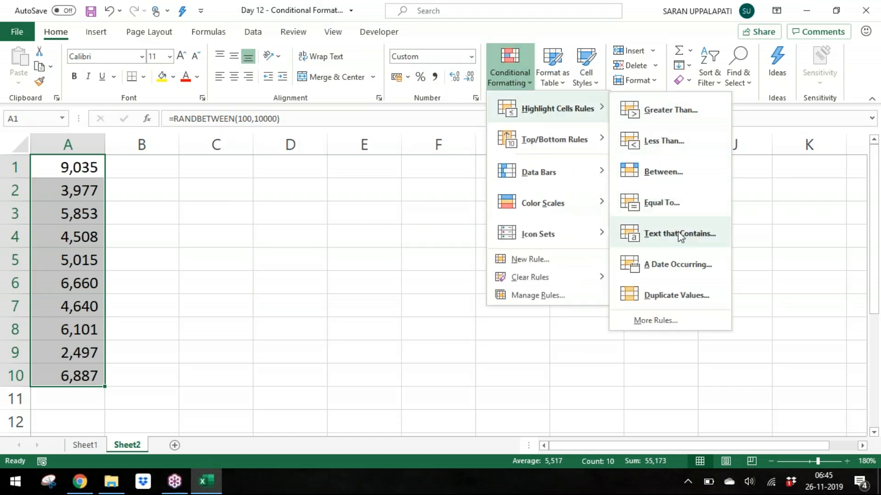
left_click(340, 188)
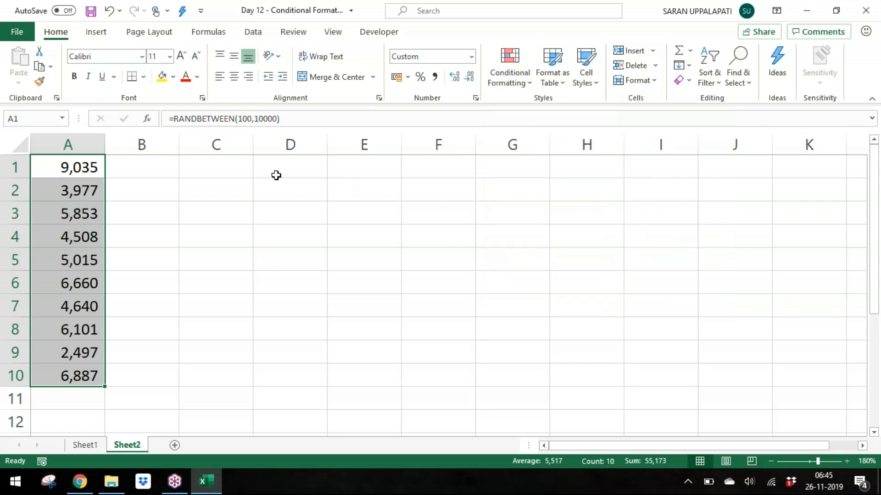
Step: Enter three sample person names in C1:C3
left_click(219, 158)
left_click_drag(216, 167, 216, 375)
left_click(216, 167)
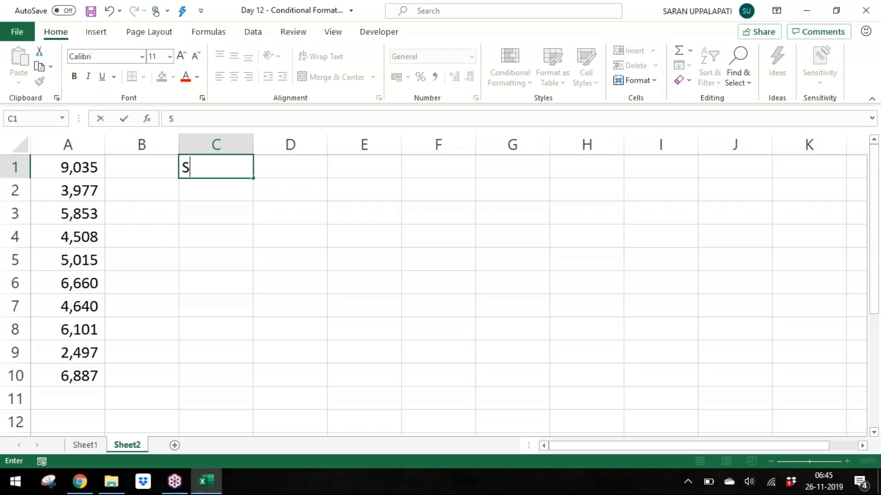
key("Return")
key("Return")
key("Return")
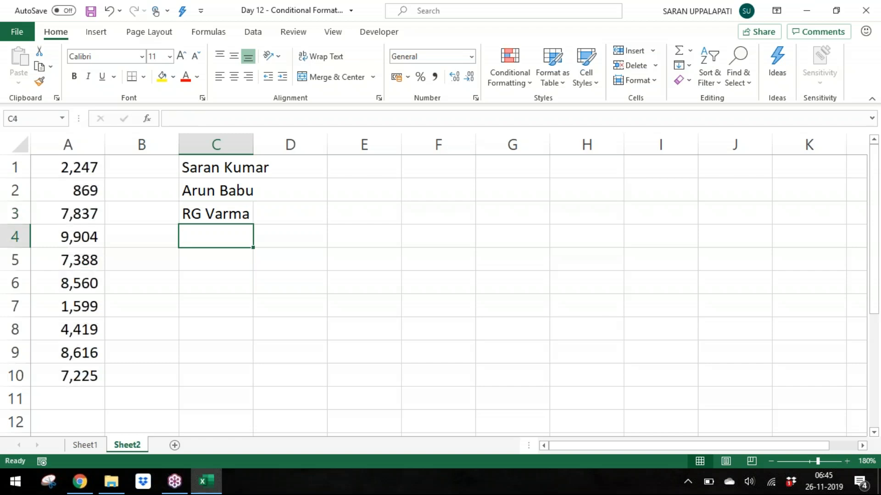
key("Up")
key("Down")
key("Up")
type("A")
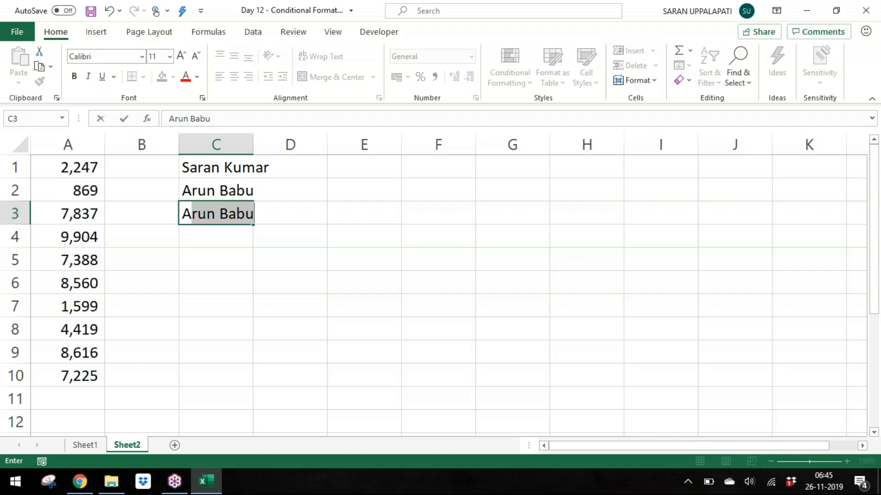
key("Escape")
Step: Enter two more names in C4:C5, the last being Narendra Modi
key("Down")
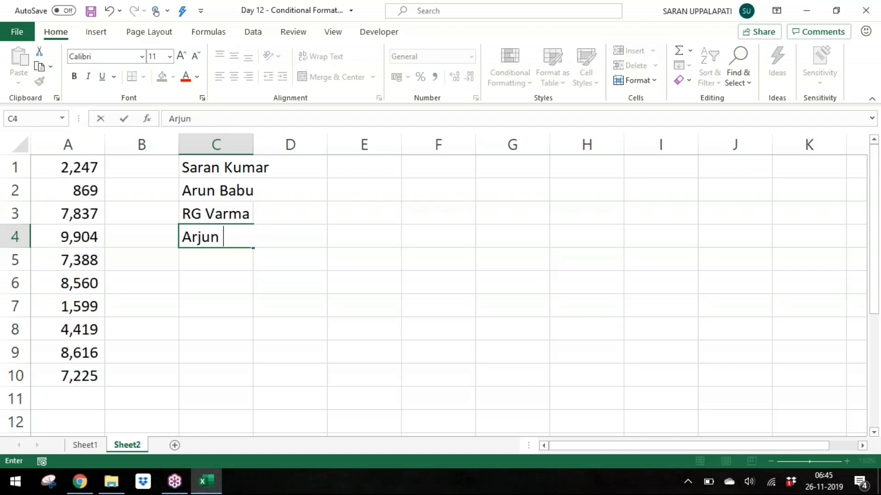
key("Return")
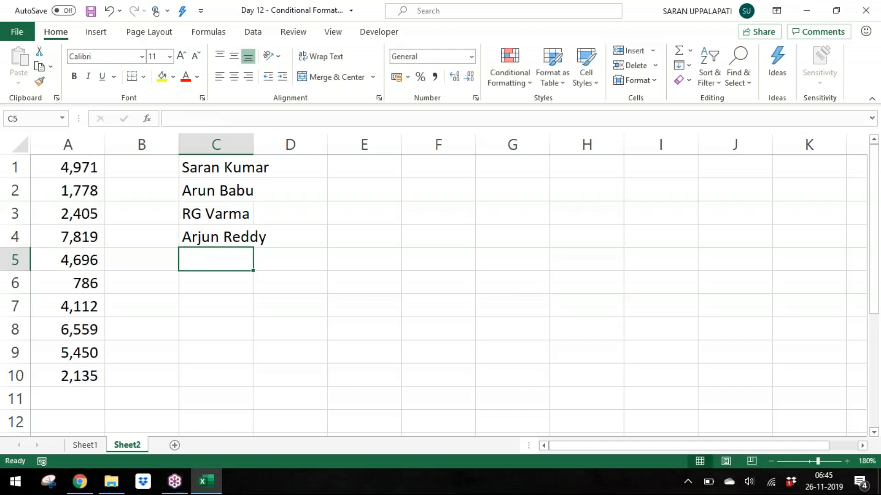
type("Nared")
key("BackSpace")
type("n")
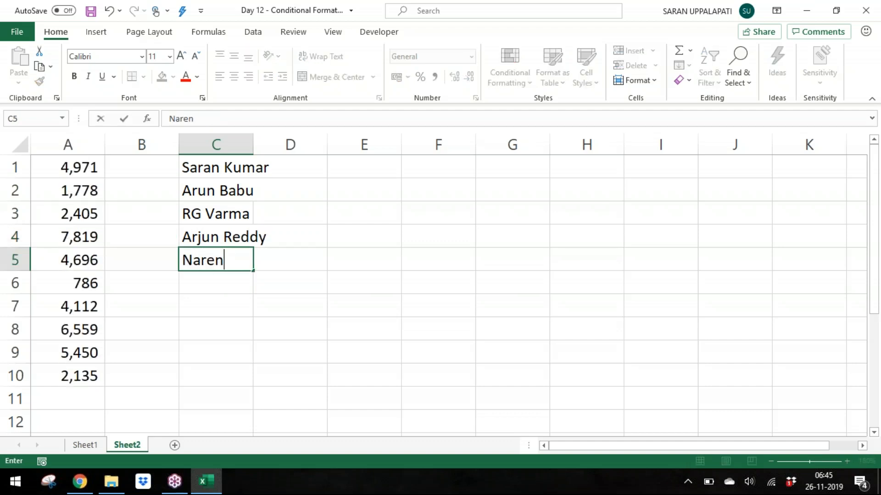
type("dra Modi")
key("Return")
Step: Select the names in C1:C5 and autofit column C's width
key("Up")
key("ctrl+shift+Up")
key("alt+h")
key("o")
key("i")
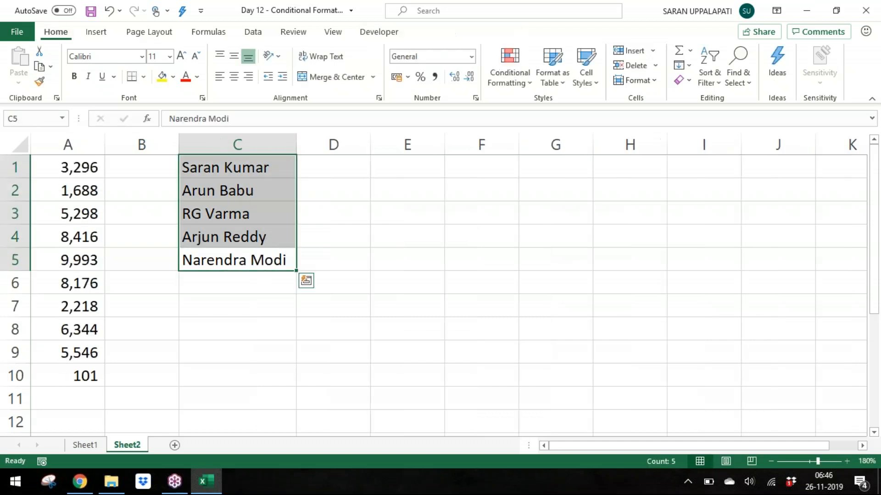
Step: Try a Text that Contains highlight rule on the names with the text B, then cancel it
left_click(513, 64)
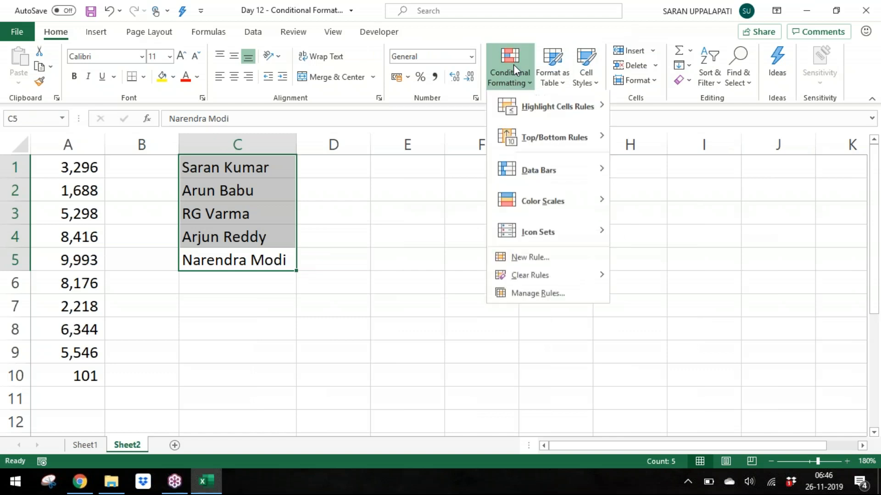
mouse_move(560, 127)
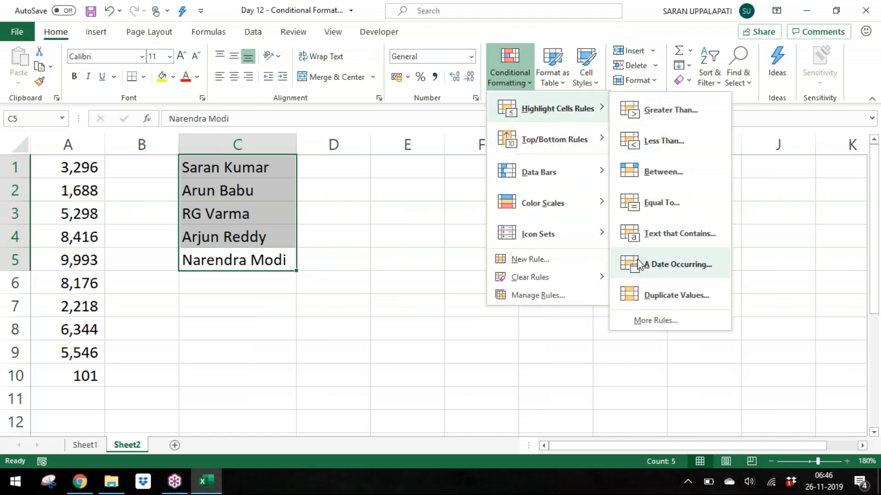
left_click(646, 243)
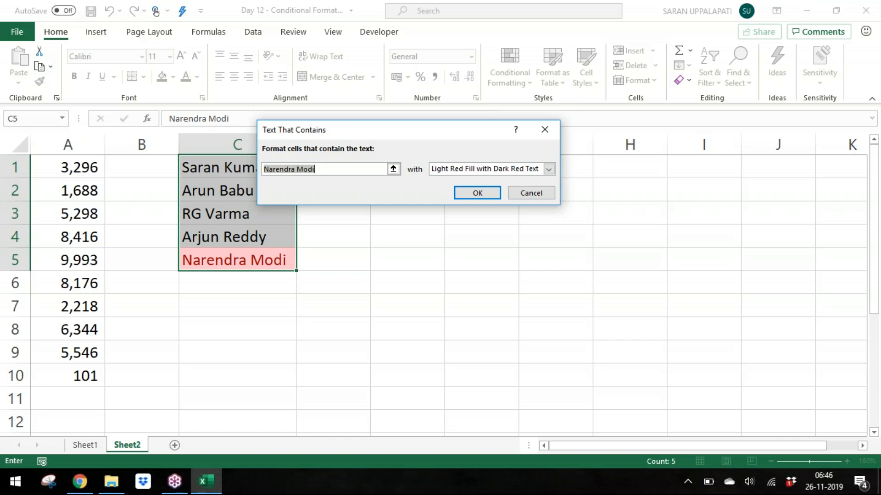
type("aa")
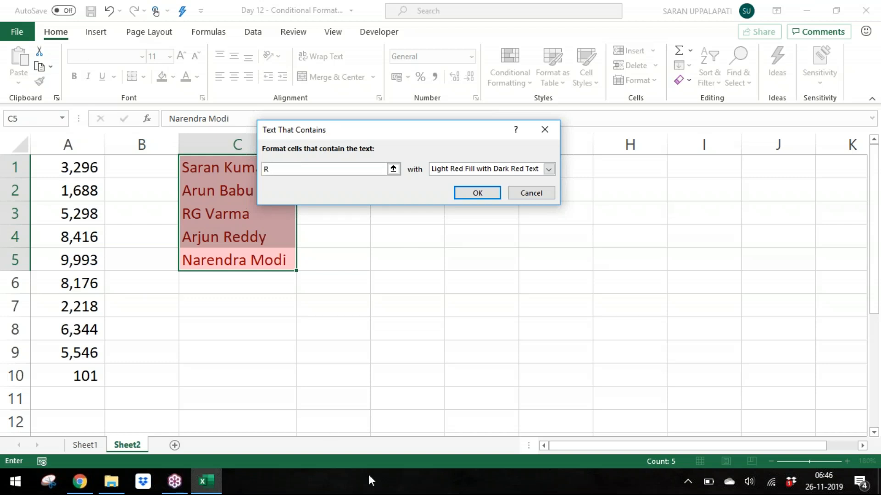
type("a")
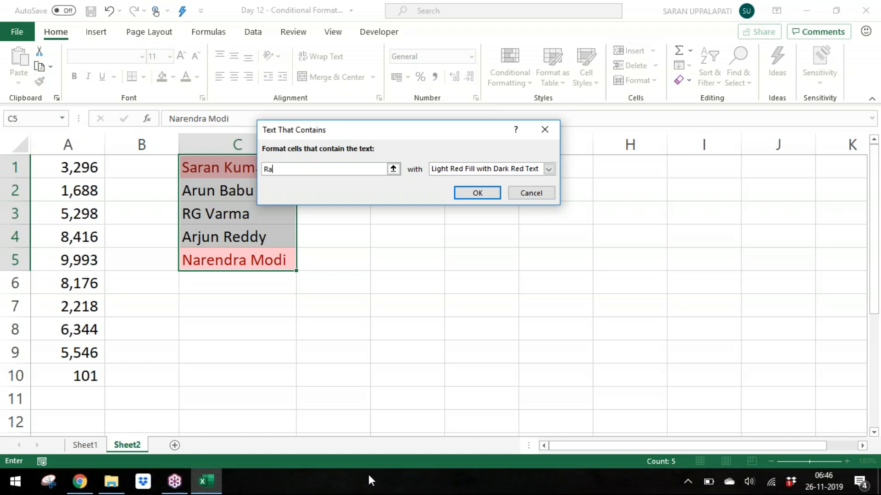
key("BackSpace")
type("B")
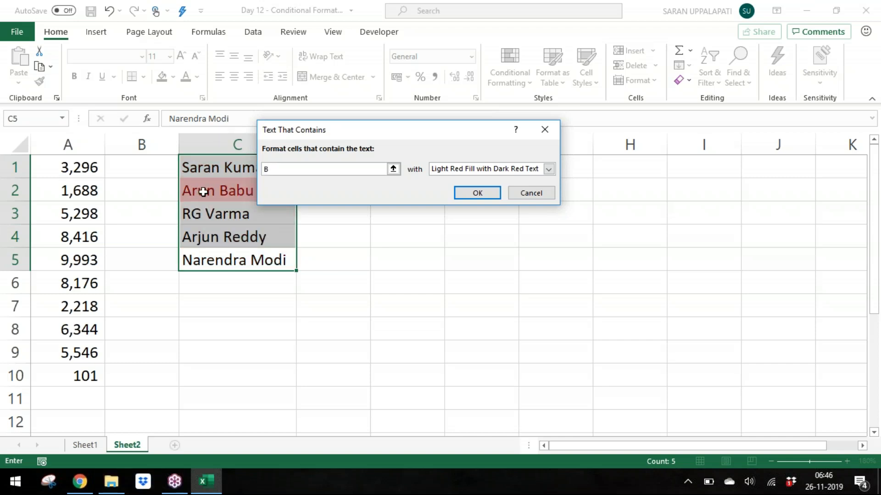
left_click(541, 193)
left_click(502, 87)
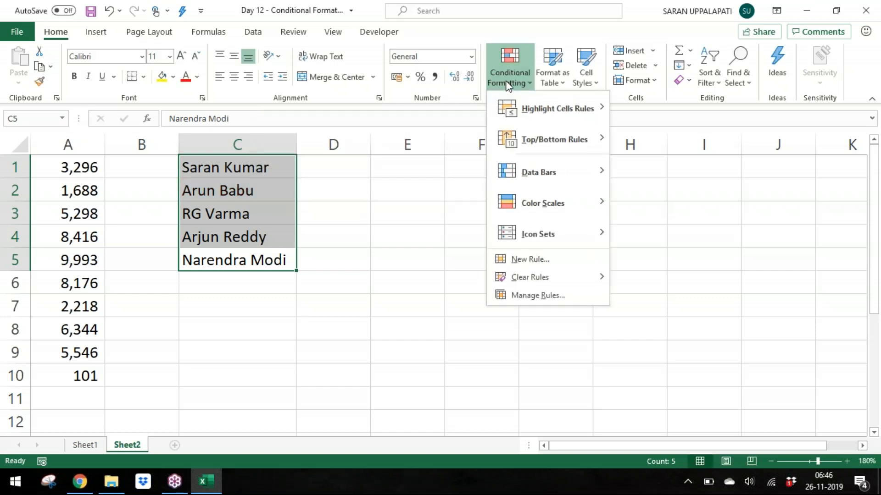
mouse_move(578, 108)
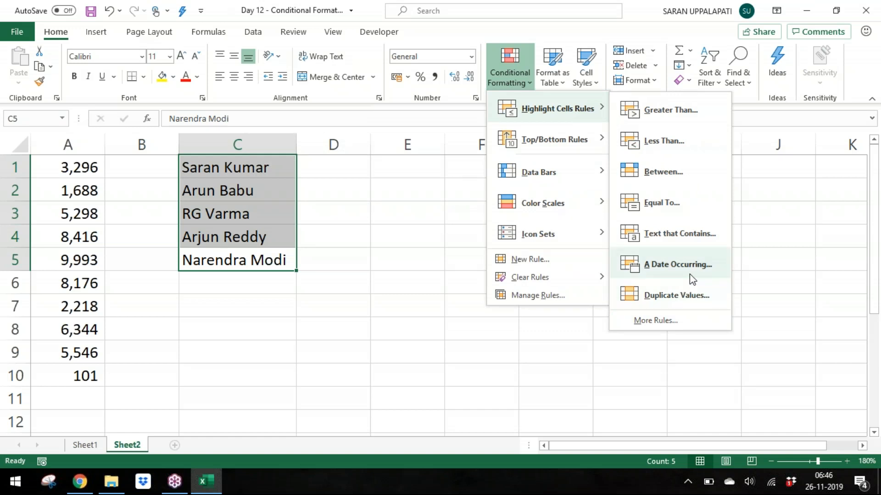
left_click(436, 191)
Step: Fill E1:E10 with the formula =RANDBETWEEN(DATE(2010,1,1),DATE(2018,12,31))
left_click(414, 163)
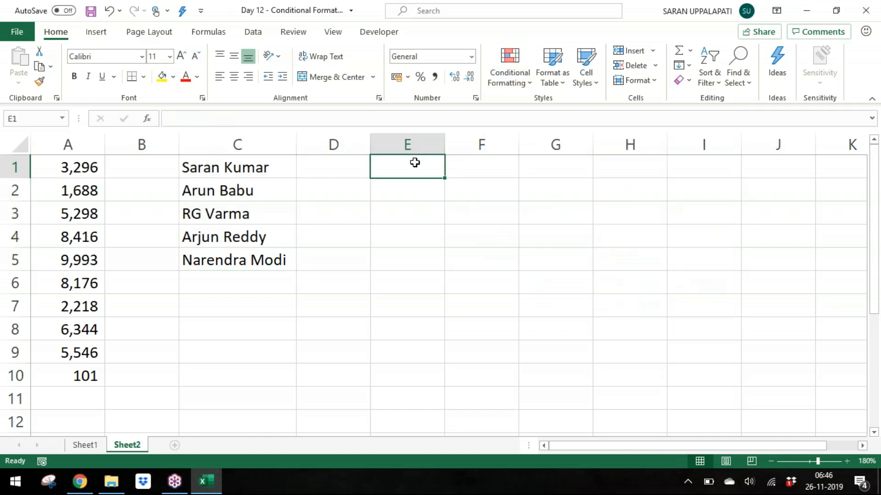
key("shift+Down")
key("shift+Down")
key("shift+Down")
key("shift+Down")
key("shift+Down")
key("shift+Down")
key("shift+Down")
key("shift+Down")
key("shift+Down")
key("shift+Down")
key("shift+Up")
key("F2")
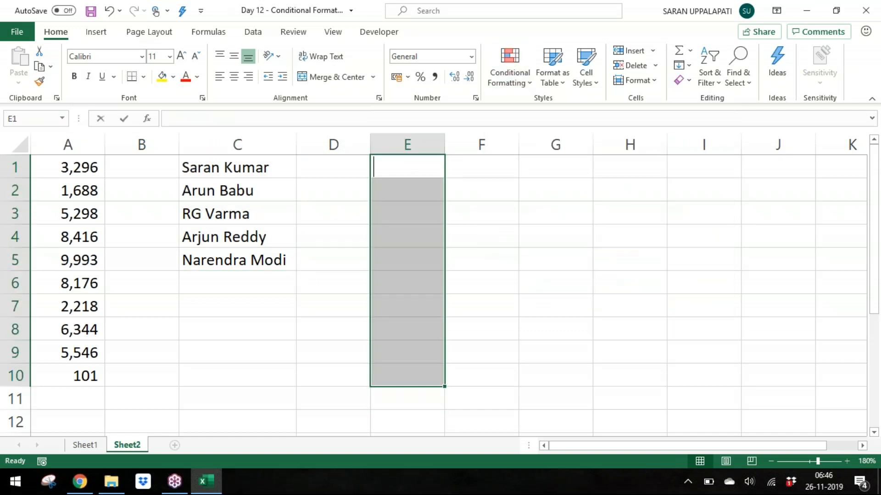
type("=ra")
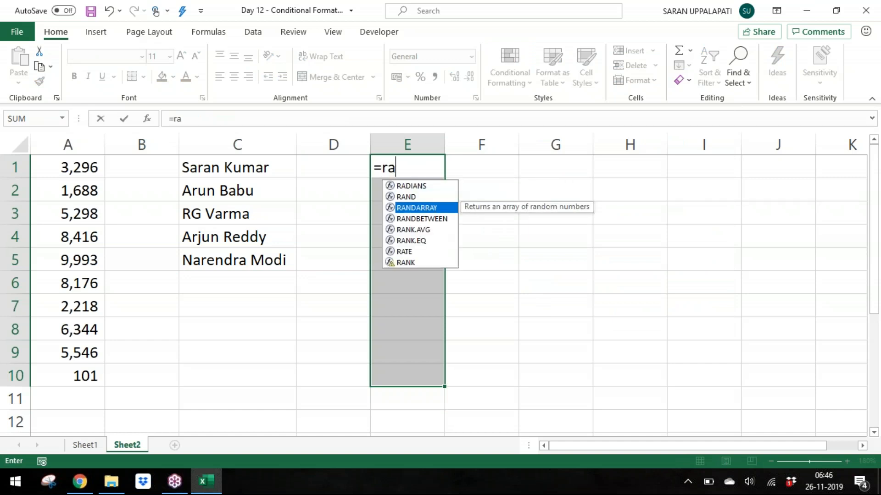
key("Down")
key("Down")
key("Down")
key("Up")
key("Tab")
type("dat")
key("Tab")
type("2010,1,1)")
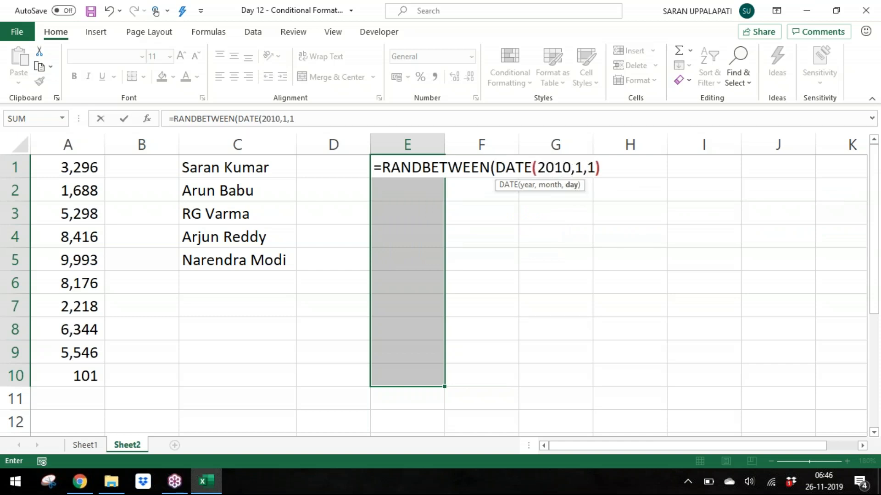
type(",date")
key("Tab")
type("2018,12,31))")
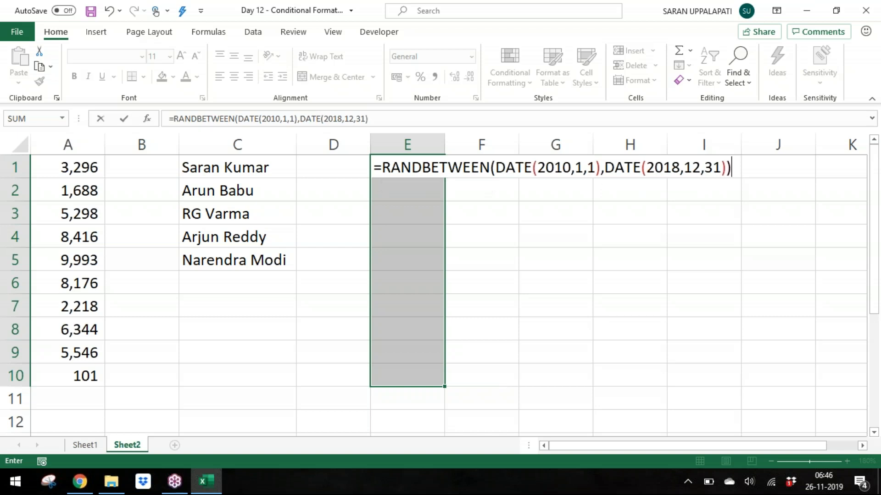
key("Return")
key("ctrl+d")
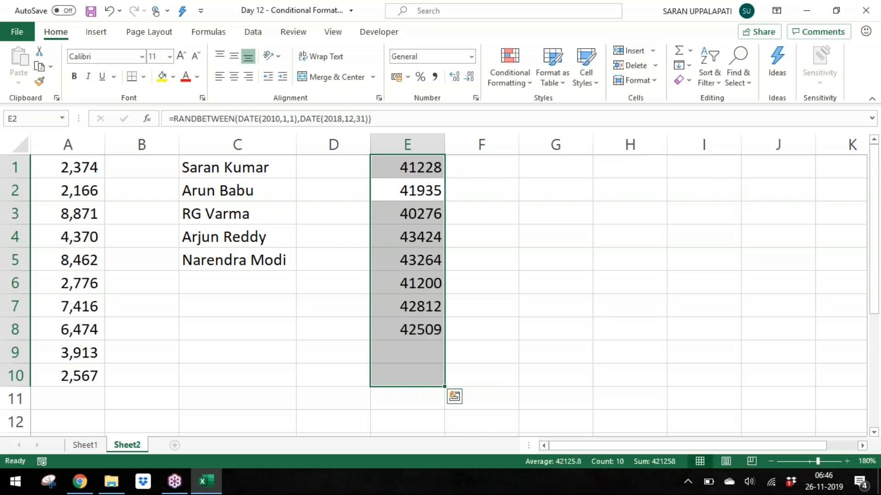
Step: Format the random values in column E as Short Date
left_click(472, 57)
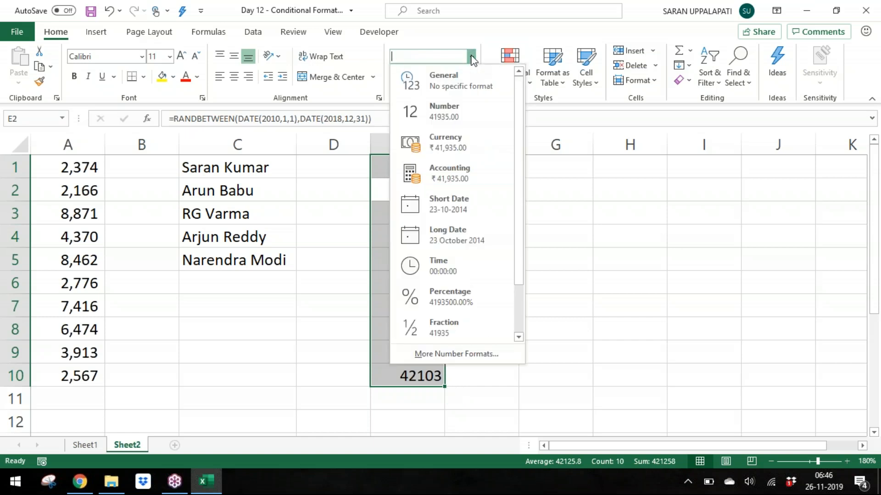
left_click(468, 210)
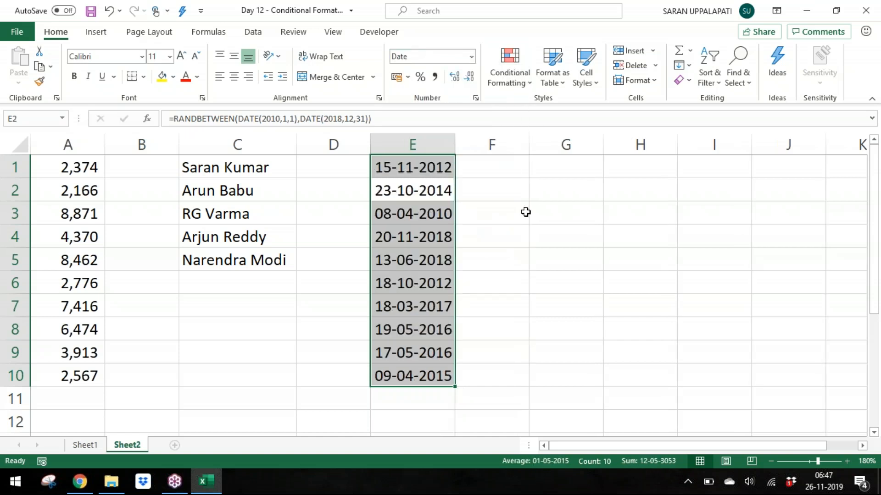
Step: Try an A Date Occurring highlight rule on the dates with Yesterday, then cancel it
left_click(510, 79)
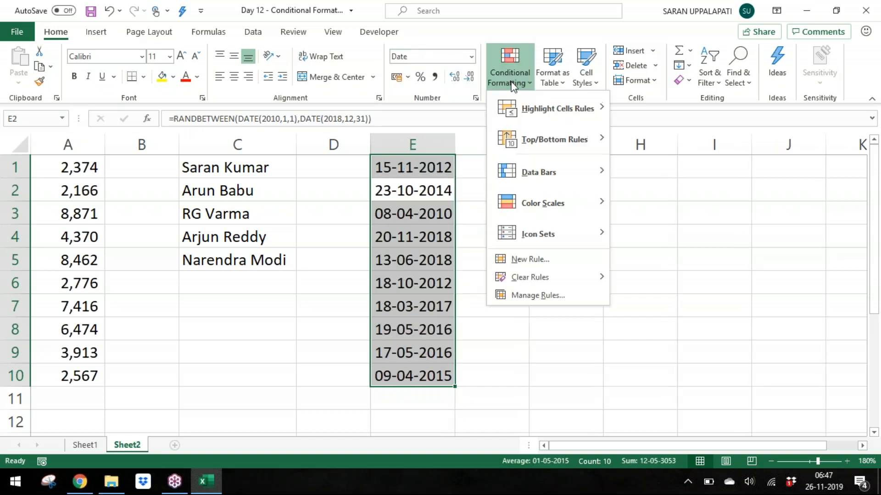
mouse_move(531, 110)
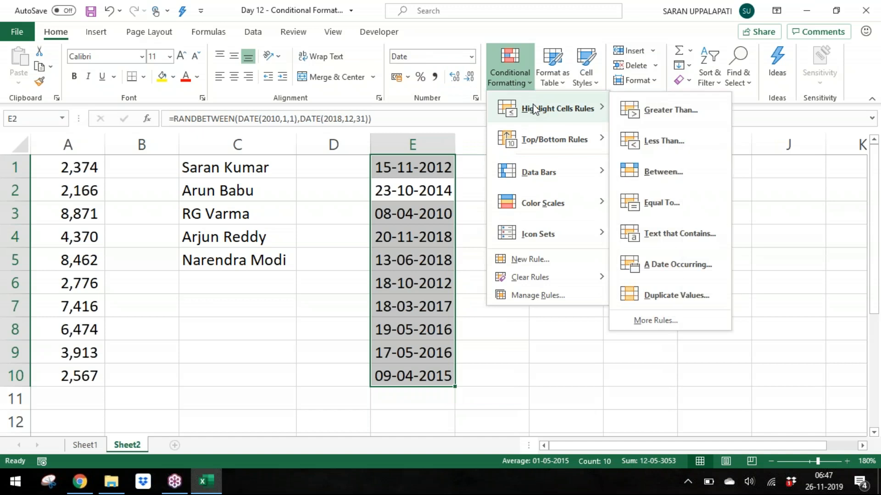
left_click(646, 276)
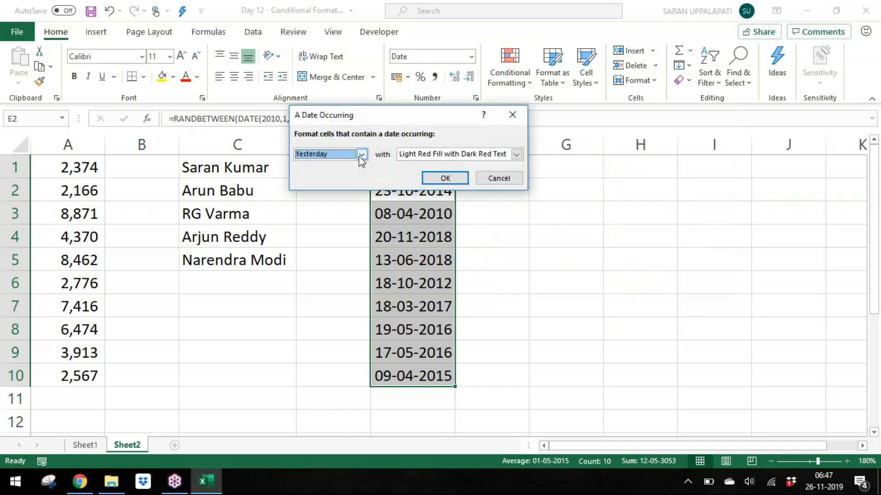
left_click(361, 157)
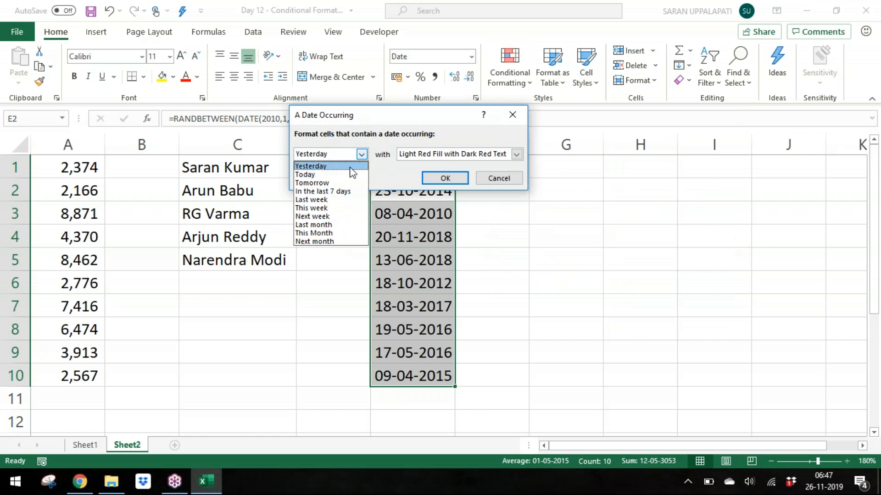
left_click(351, 167)
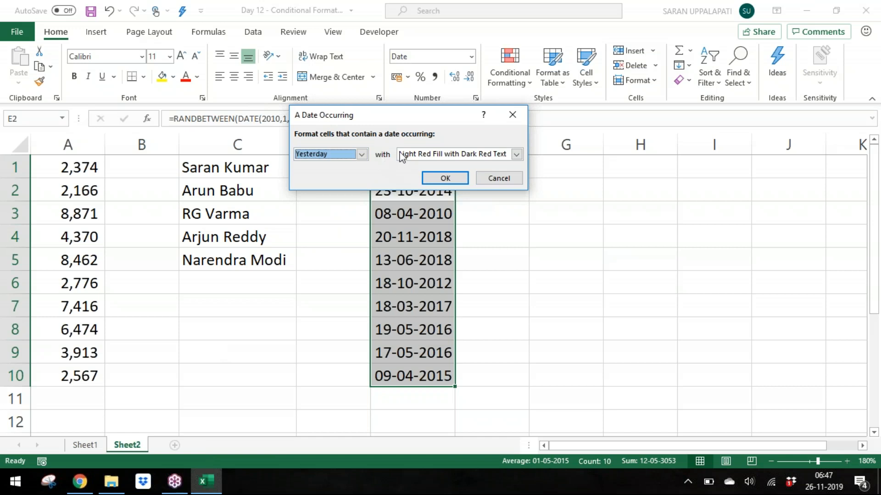
left_click(505, 179)
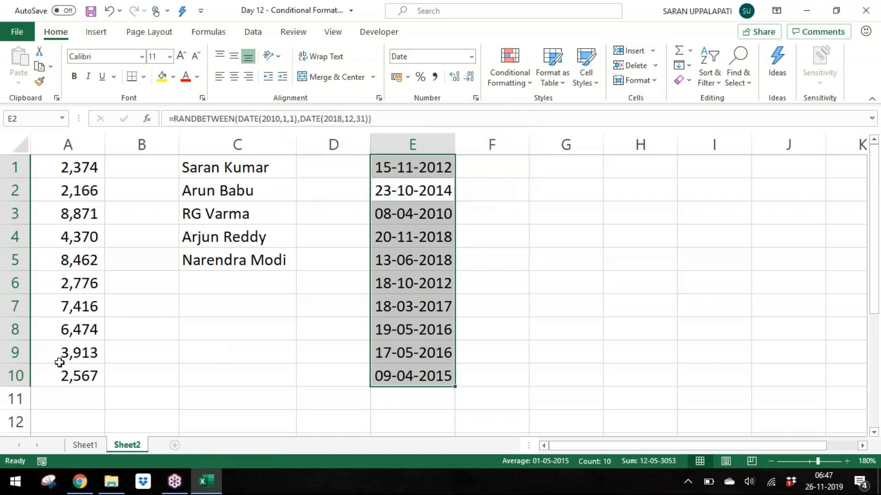
Step: Add a new worksheet and enter the heading Text in A1
left_click(59, 360)
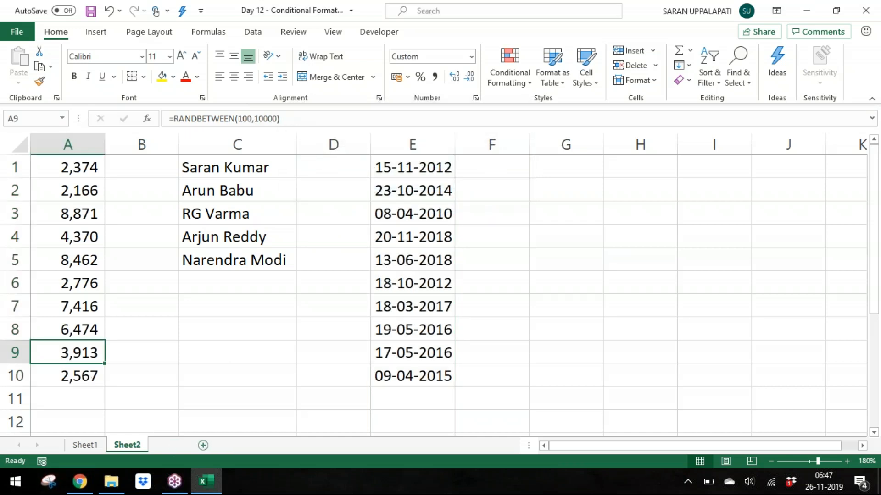
left_click(175, 445)
type("Text")
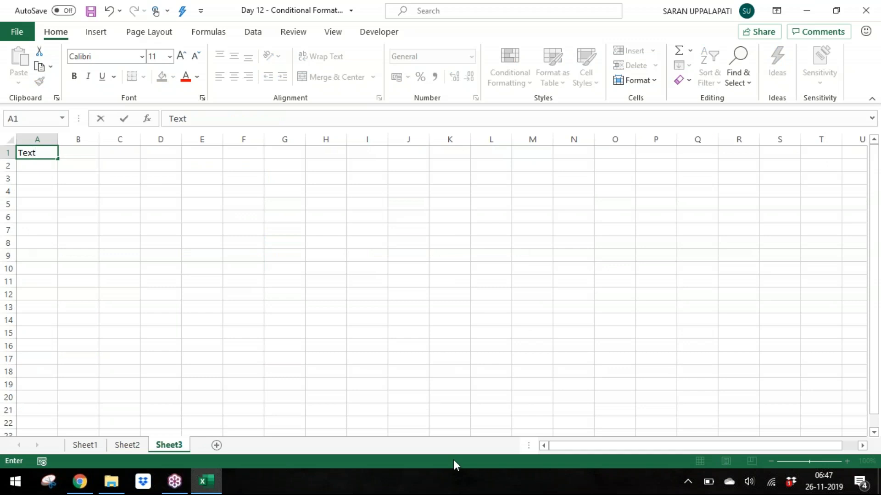
key("Return")
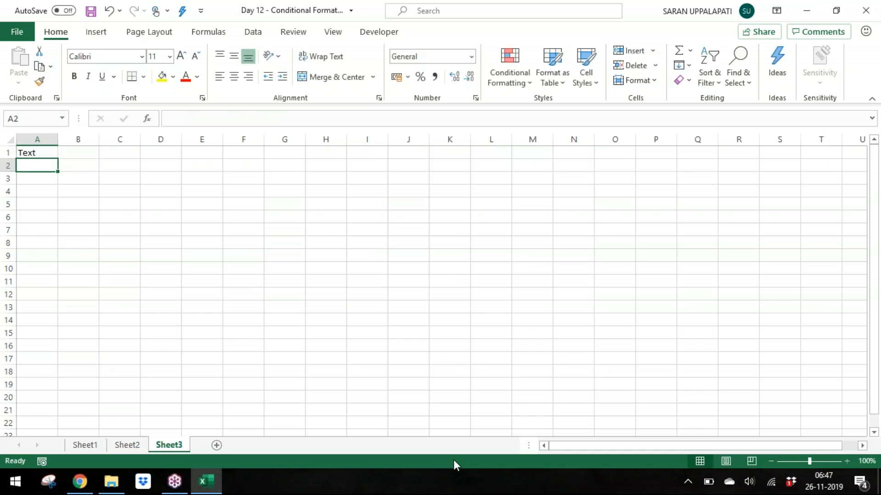
Step: Zoom the new sheet to 160% and make the Text heading in A1 bold
left_click(846, 461)
left_click(846, 461)
left_click(846, 461)
left_click(846, 461)
left_click(846, 461)
left_click(847, 461)
key("Up")
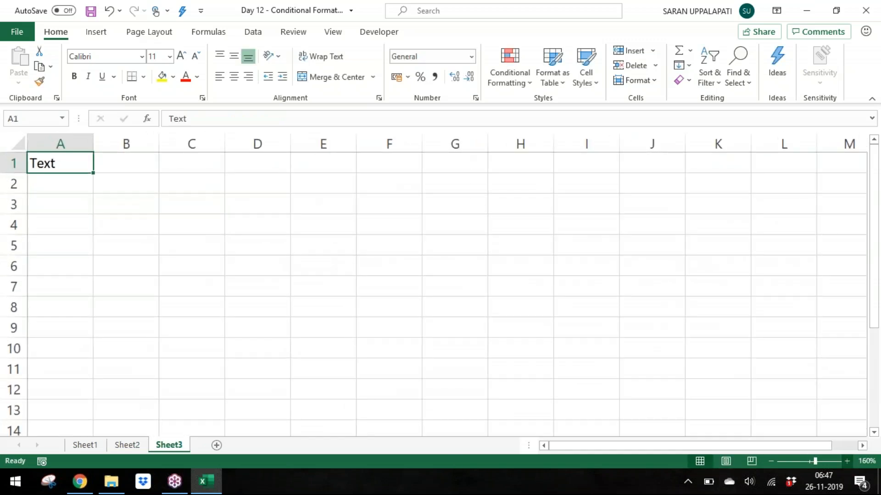
key("ctrl+b")
Step: Enter Text that contains in A2
key("Down")
type("Text at")
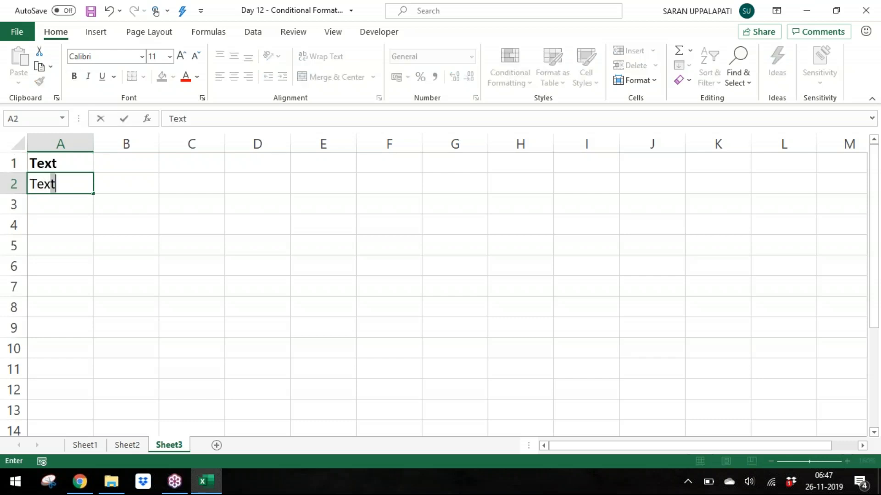
key("BackSpace")
key("BackSpace")
type("that contains")
key("Return")
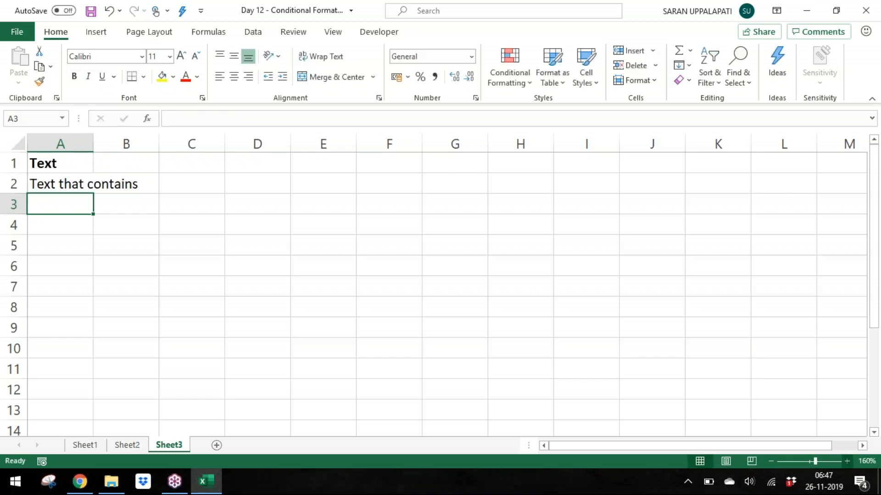
Step: Enter Text that begins with in A3 and Text that ends with in A4
type("Text that beg")
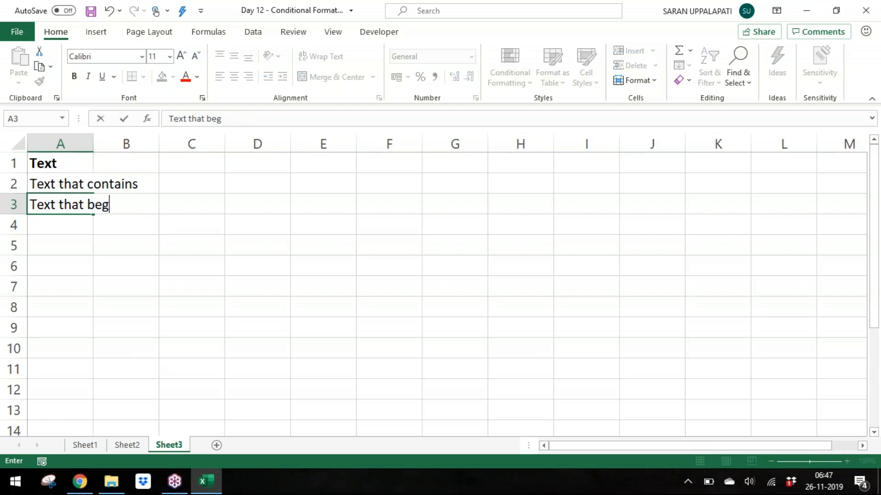
type("ins with")
key("Return")
type("Text that ends with")
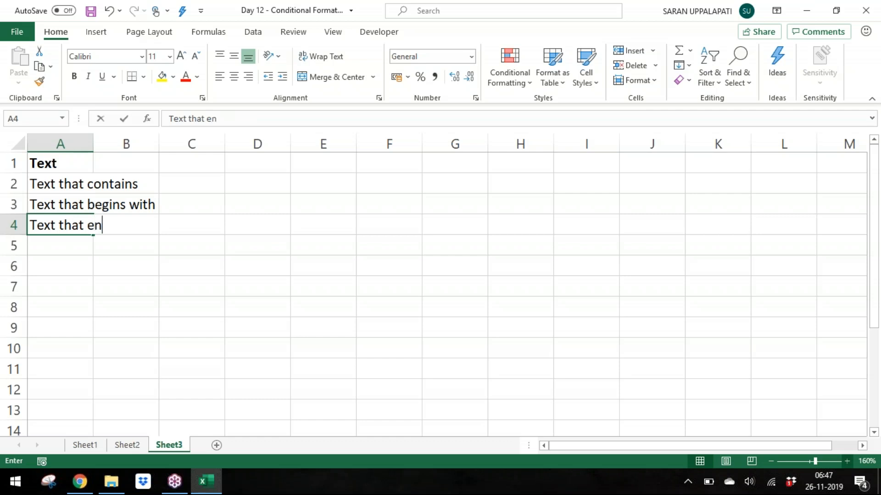
key("Return")
Step: Enter Text that equals to in A5
type("Taht")
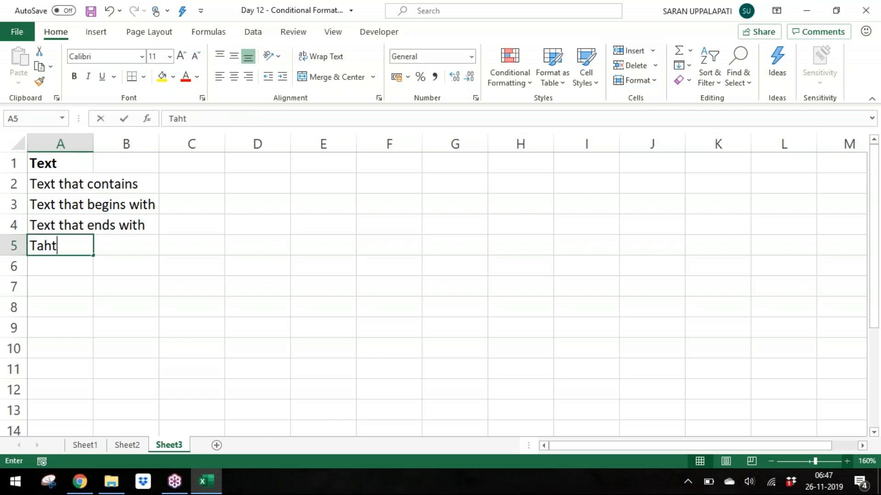
key("BackSpace")
key("BackSpace")
key("BackSpace")
type("ext t")
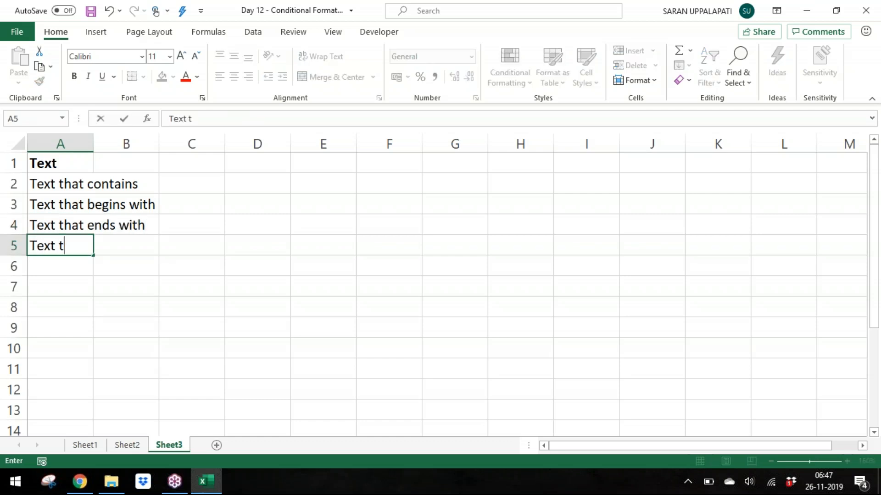
type("hat e")
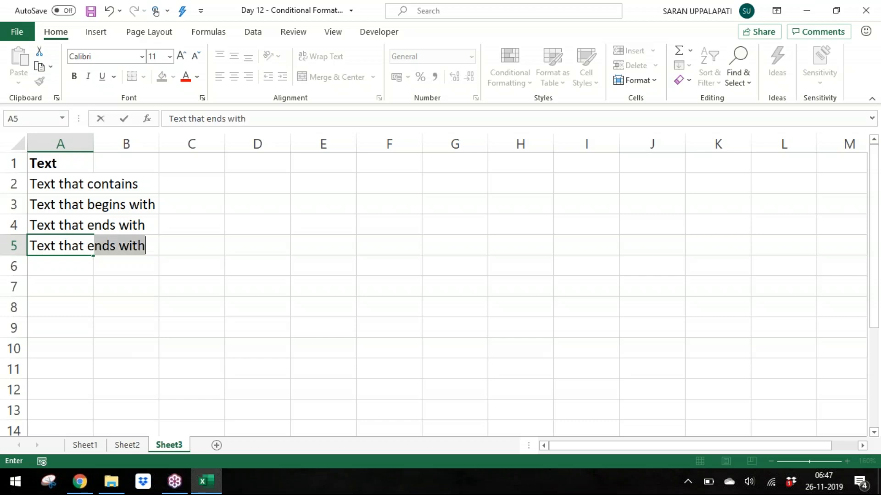
type("quals to")
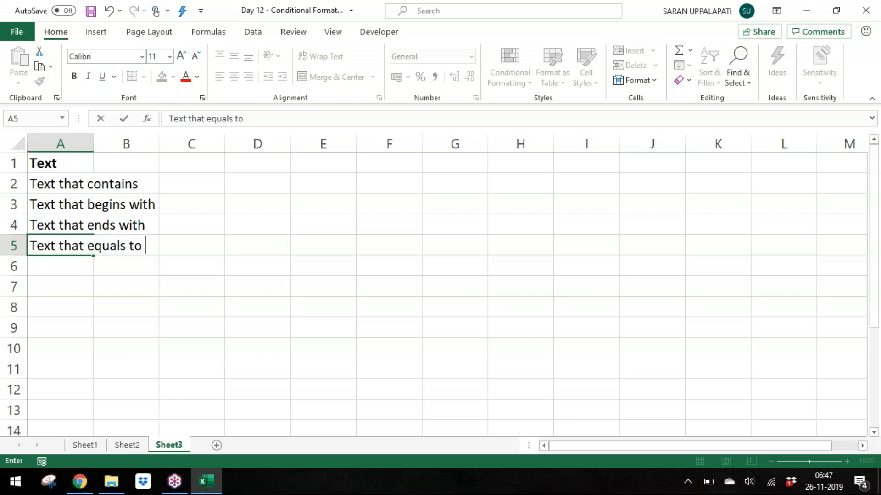
key("Return")
Step: Enter Text that not equals to in A6
type("Text")
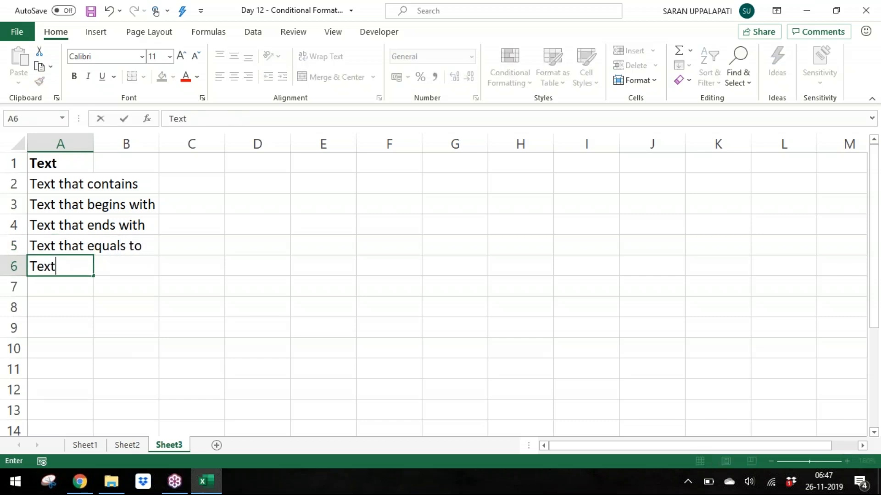
type(" that not")
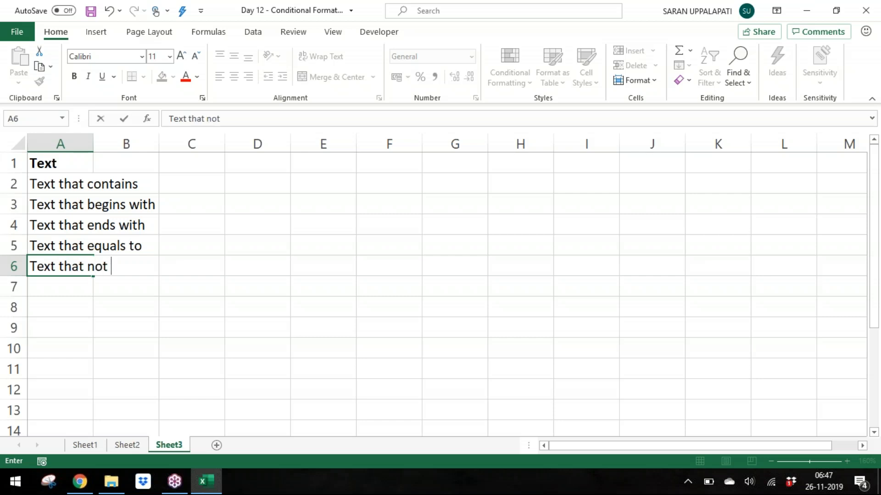
type(" equal")
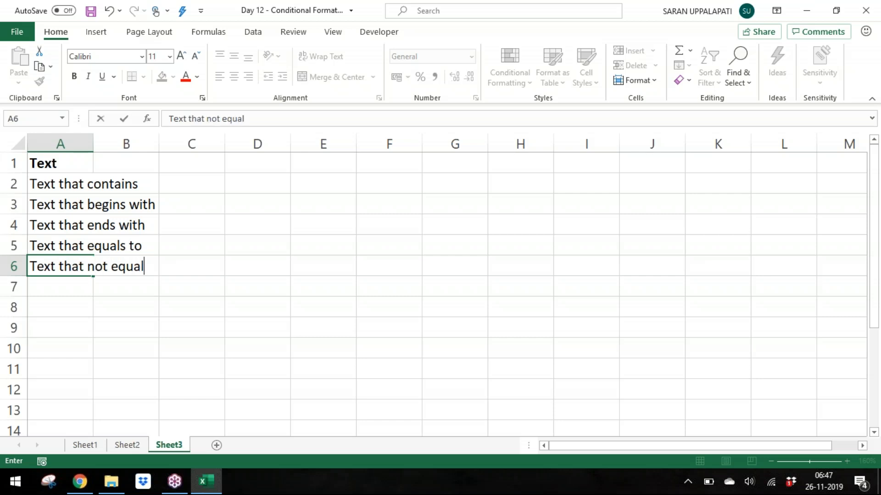
type("s to")
key("Return")
Step: Select the list in column A and autofit column A's width
key("Up")
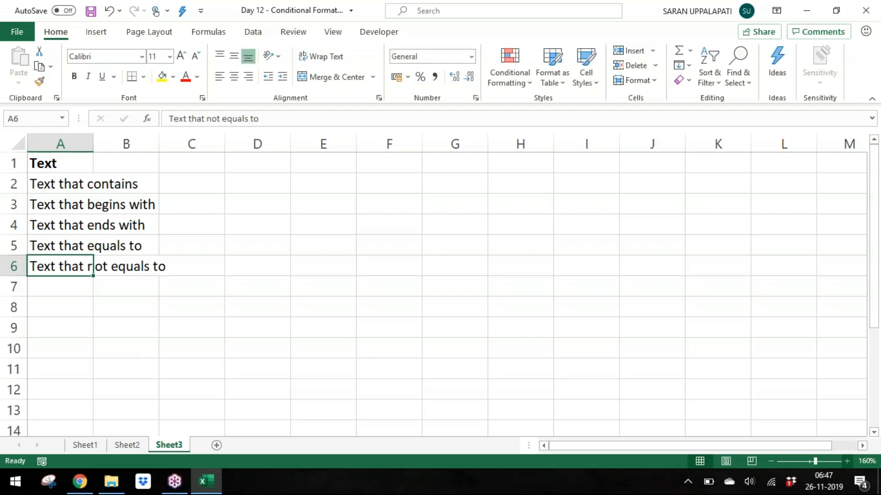
key("ctrl+Up")
key("ctrl+shift+Down")
key("alt+o")
key("c")
key("a")
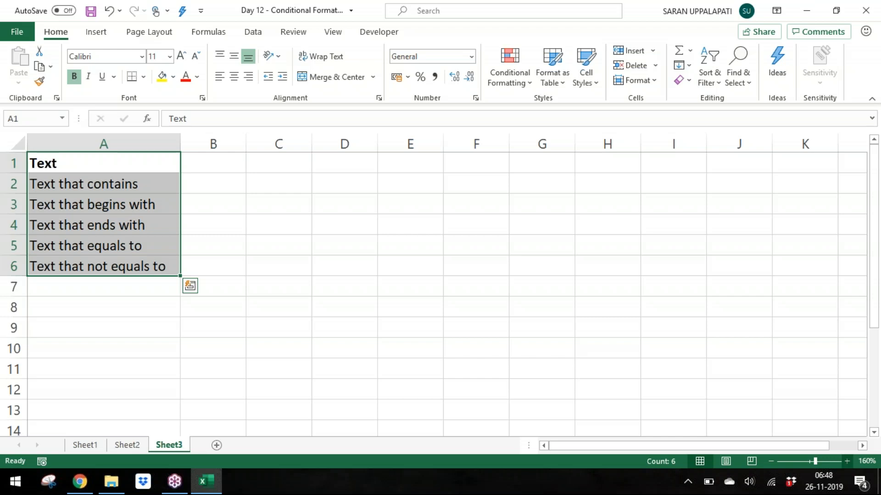
key("Down")
key("Down")
key("Up")
key("Up")
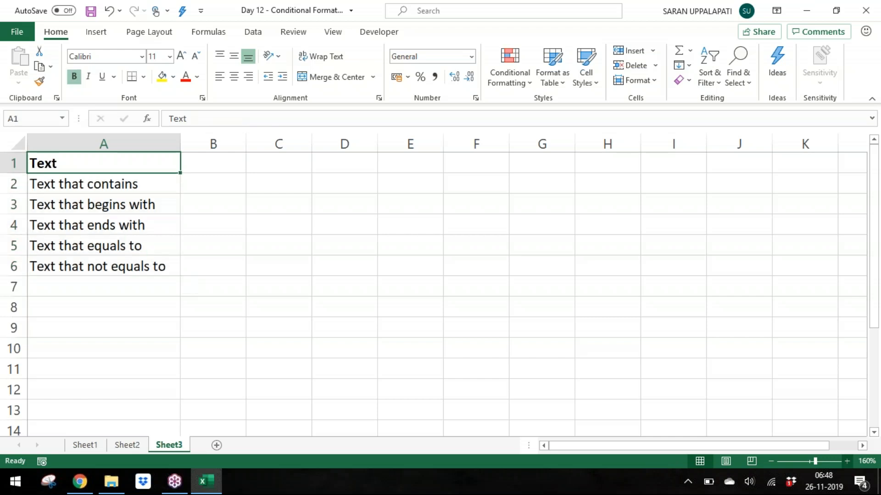
key("Down")
key("Down")
key("Down")
key("Up")
Step: Enter the titles Conditional Formatting in A1 and Filters in A2
key("Up")
key("Up")
Step: Insert three blank rows above the Text heading
key("shift+space")
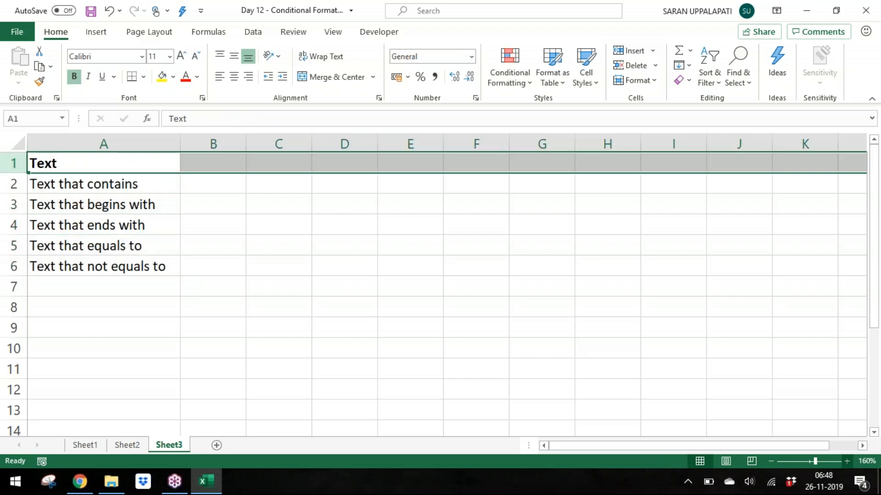
key("ctrl+shift+plus")
key("ctrl+shift+plus")
key("ctrl+shift+plus")
key("Up")
type("Co")
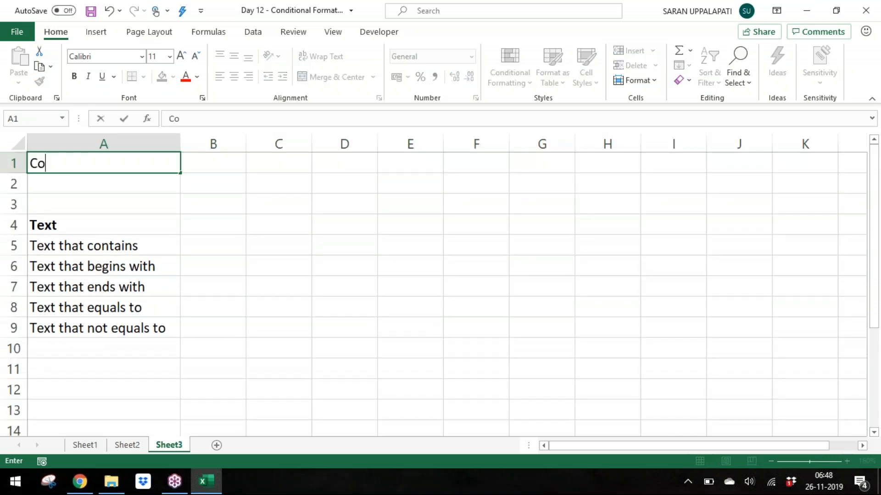
type("nditional Formatting")
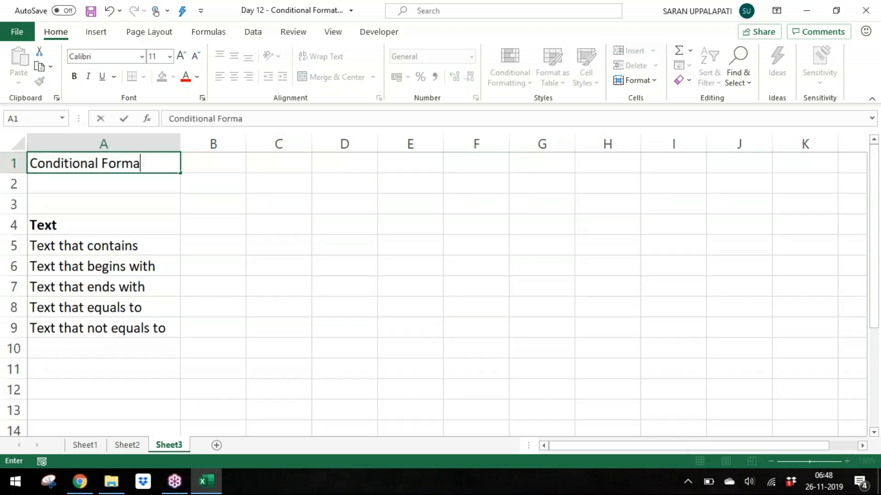
key("Return")
type("Filters")
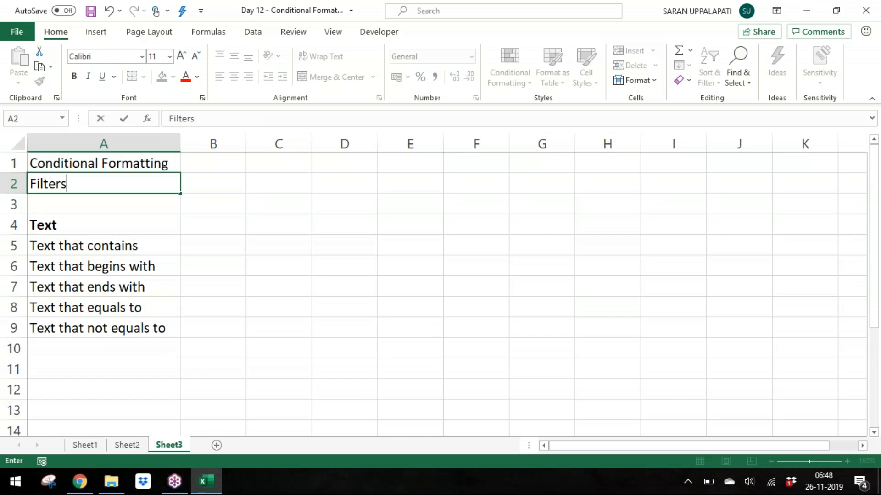
key("Return")
Step: Enter the bold heading Numbers in B4 next to the Text heading
key("Down")
key("Down")
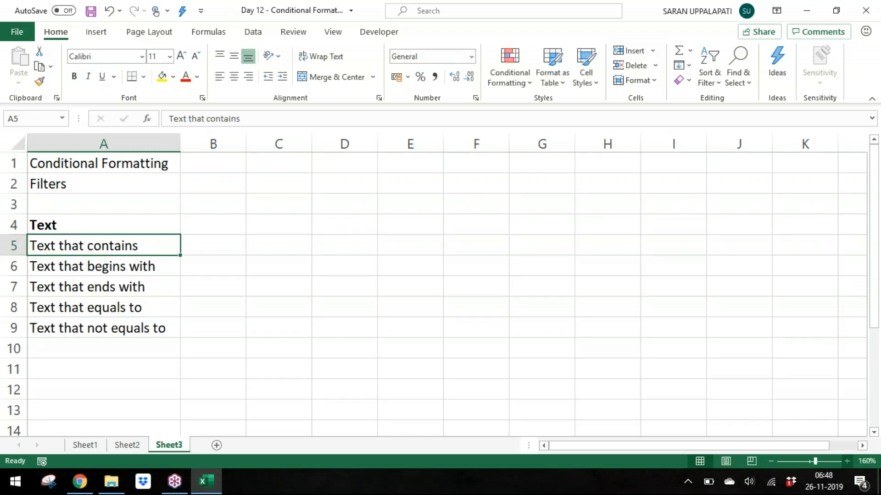
key("Up")
key("Right")
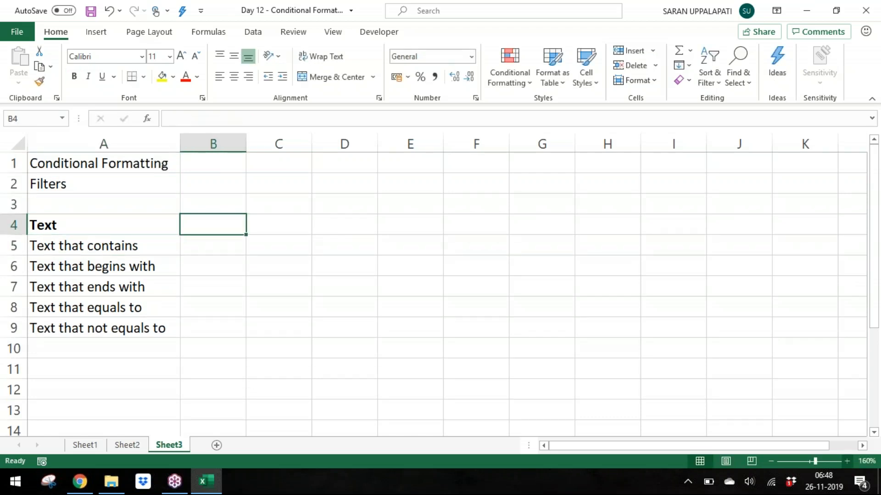
type("Numbers")
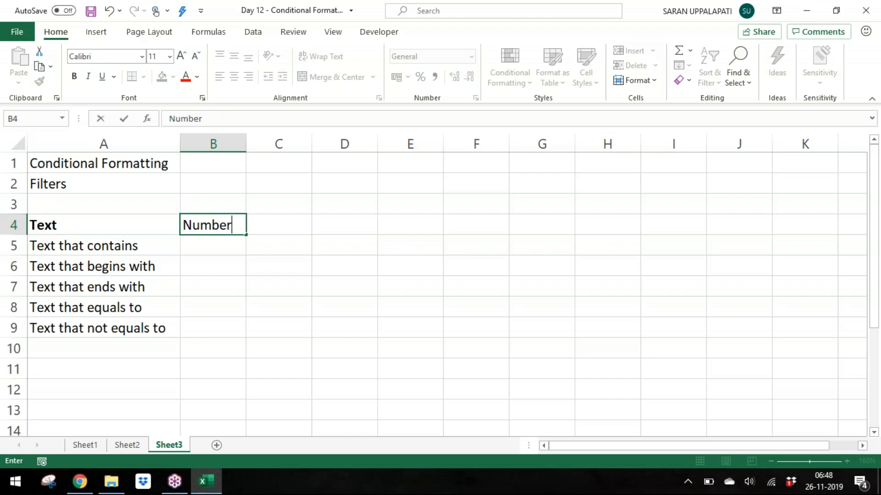
key("Return")
key("Up")
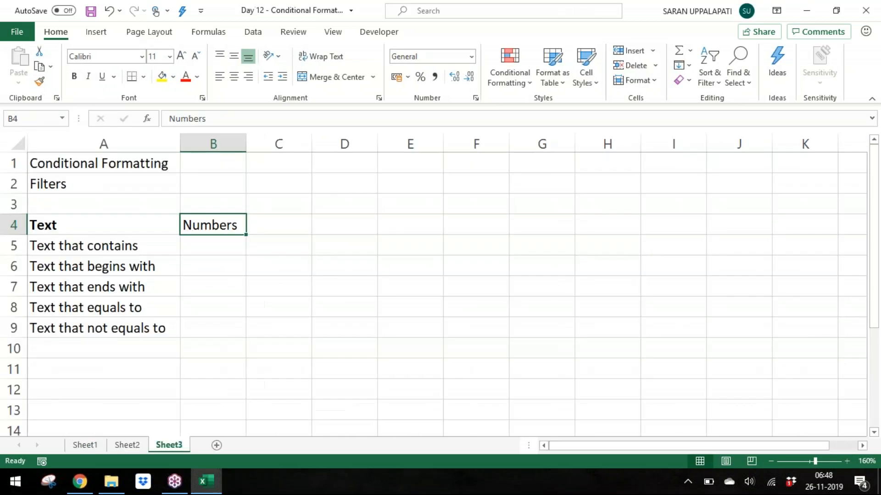
key("ctrl+b")
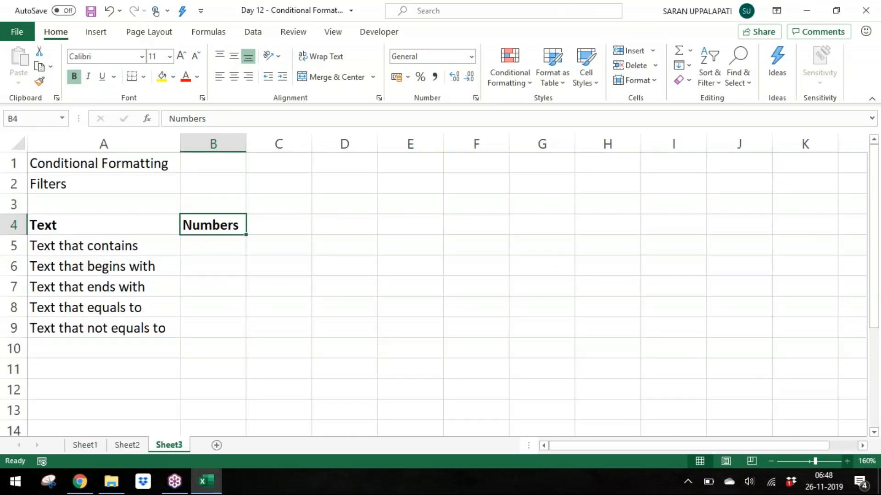
Step: Enter Equals to, Not Equals to and Greater Than in B5 to B7 under the Numbers heading
key("Down")
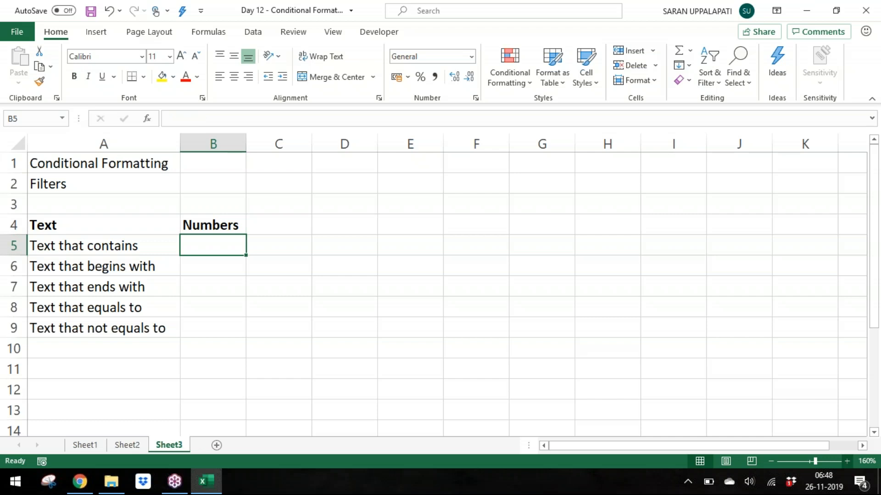
type("Equals top")
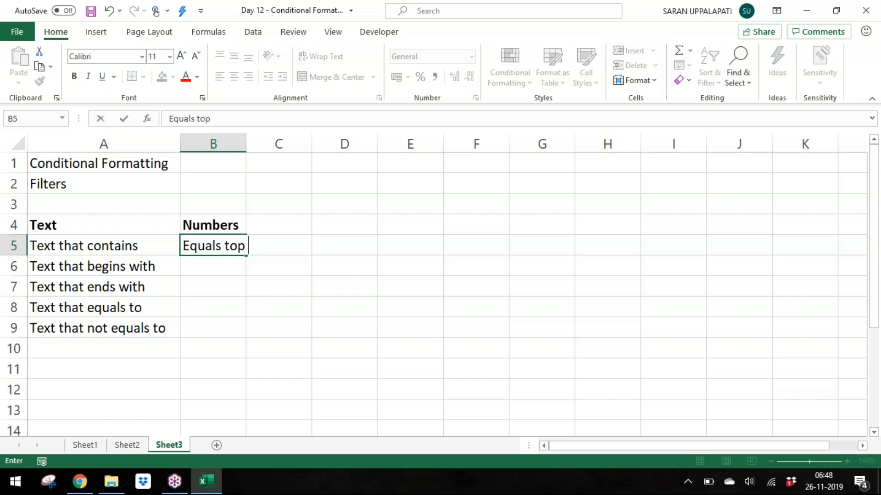
key("BackSpace")
key("Return")
type("Not Equals to")
key("Return")
type("Greater Than")
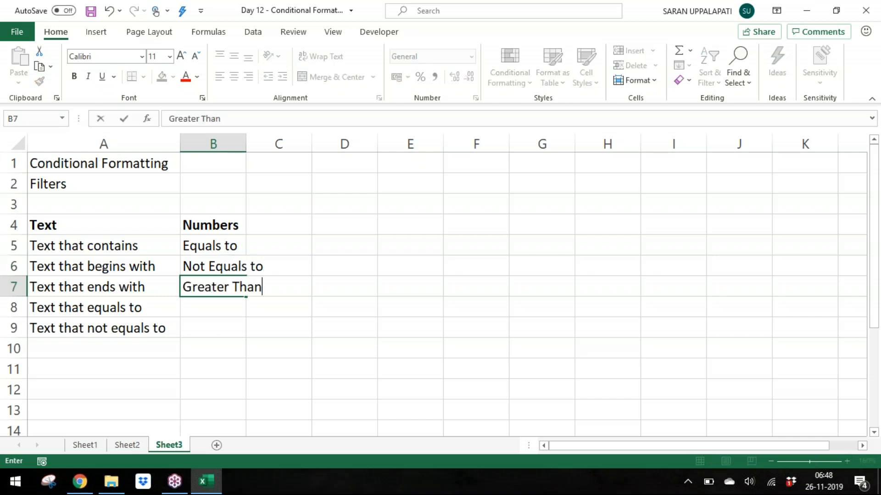
key("Return")
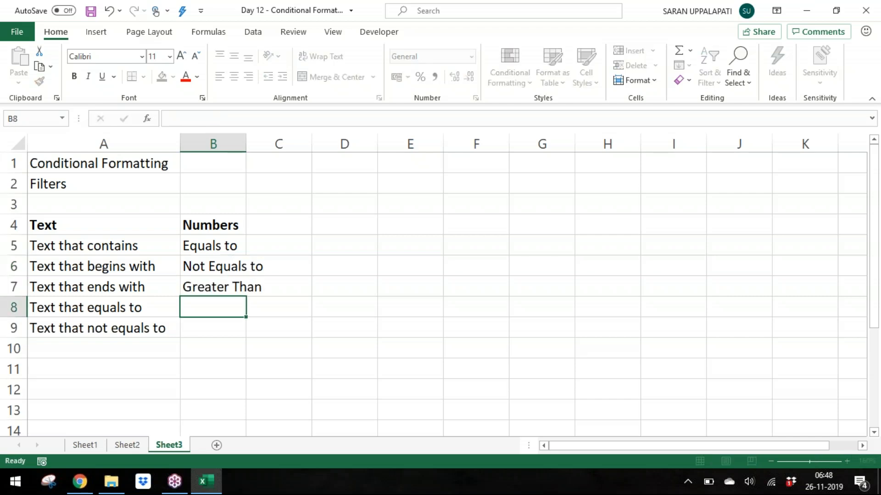
Step: Enter Greater Than or Equals to, Less Than and Less Than or Equals to in B8 to B10
type("Greater Tha")
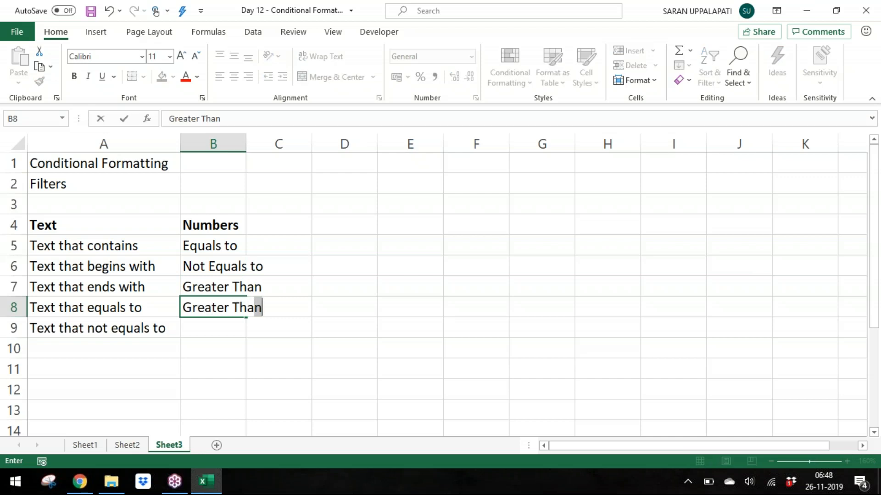
type("n or Equals to")
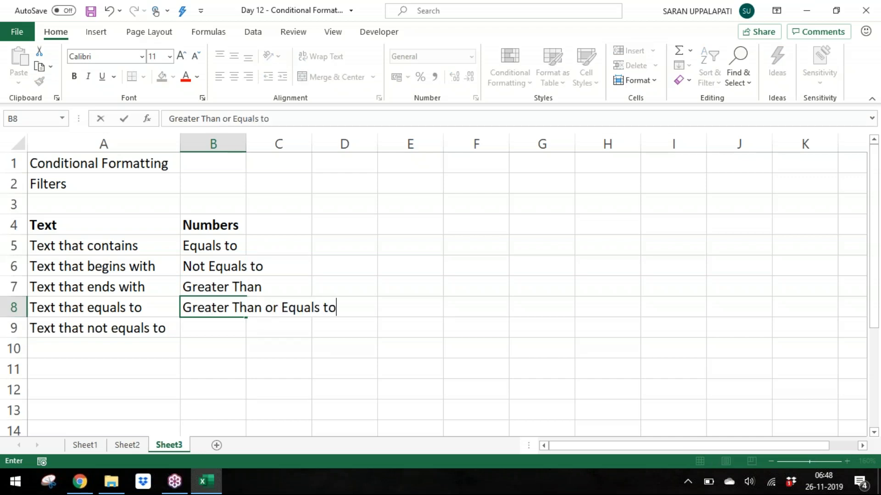
key("Return")
type("Less Than")
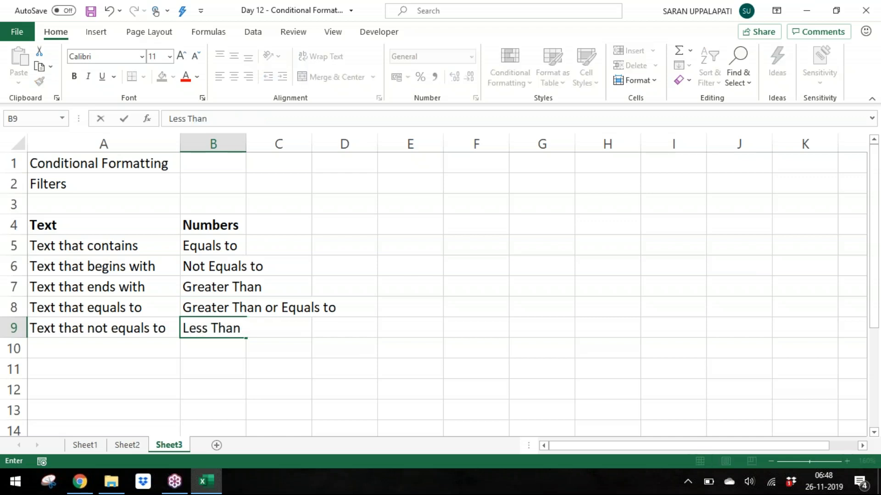
key("Return")
type("Le")
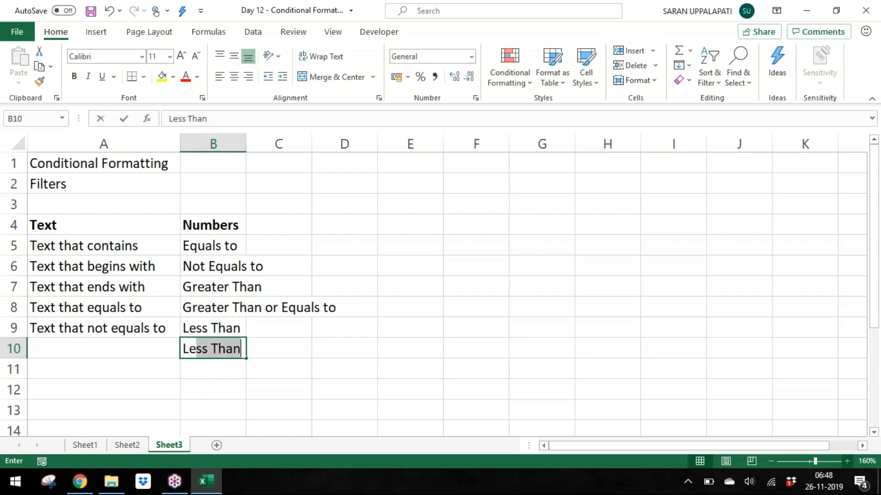
type("ss Than or ")
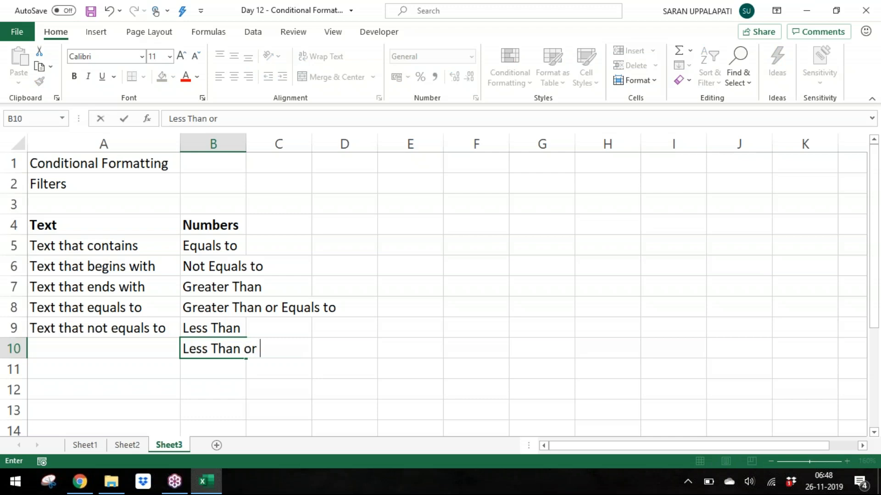
type("Equals to")
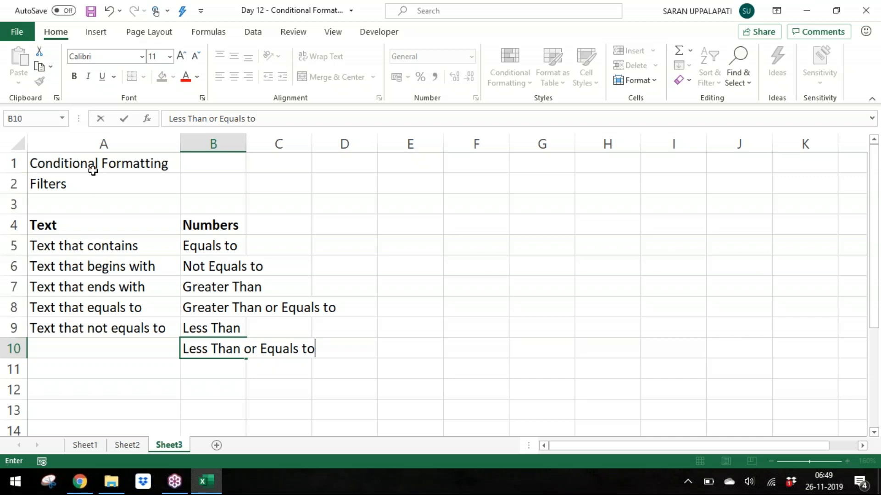
key("Return")
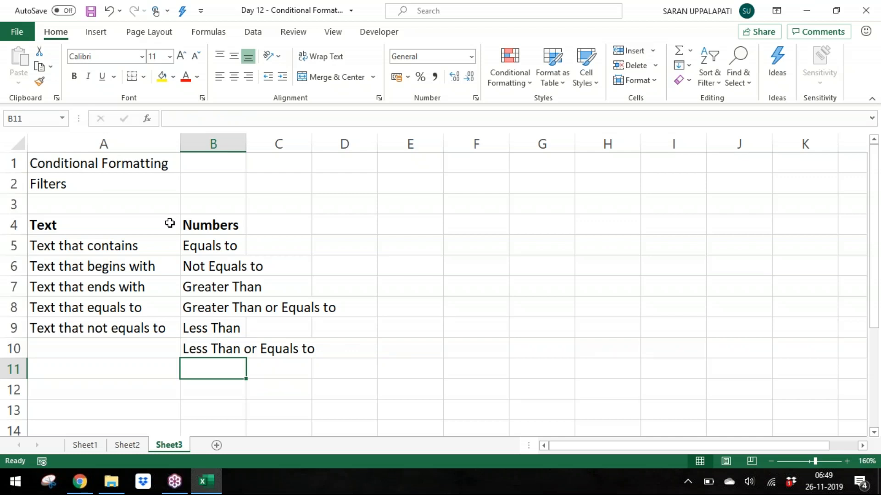
Step: Enter Top N Values in B11
type("Top ")
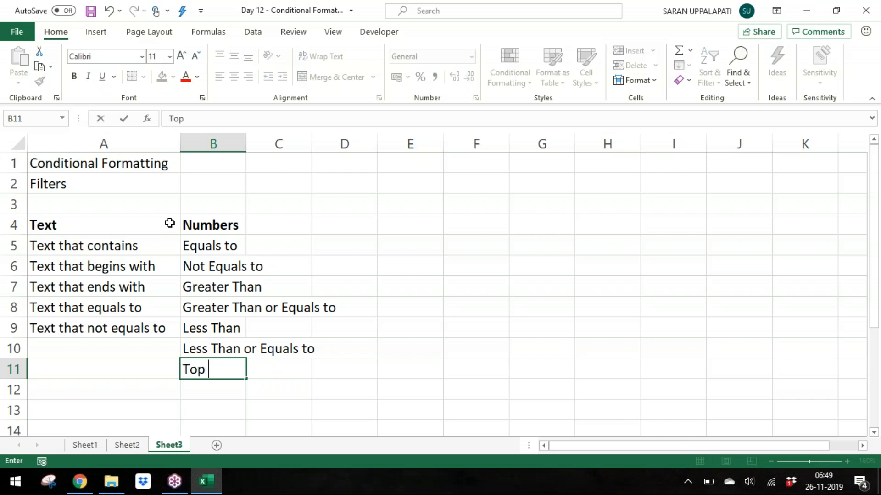
type("10")
key("Return")
type("Bo")
key("F2")
key("BackSpace")
key("BackSpace")
key("BackSpace")
type("N Values")
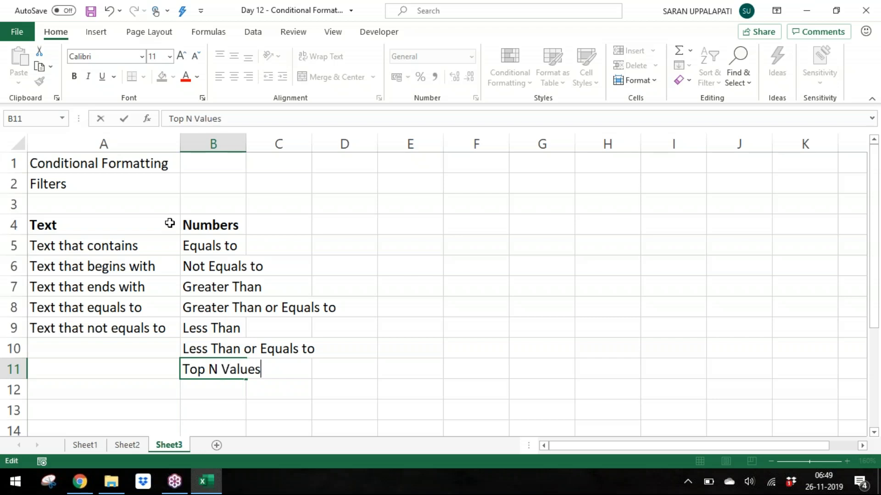
key("Return")
Step: Enter Botton N Values, Above Average and Below Average in B12 to B14
type("Botton ")
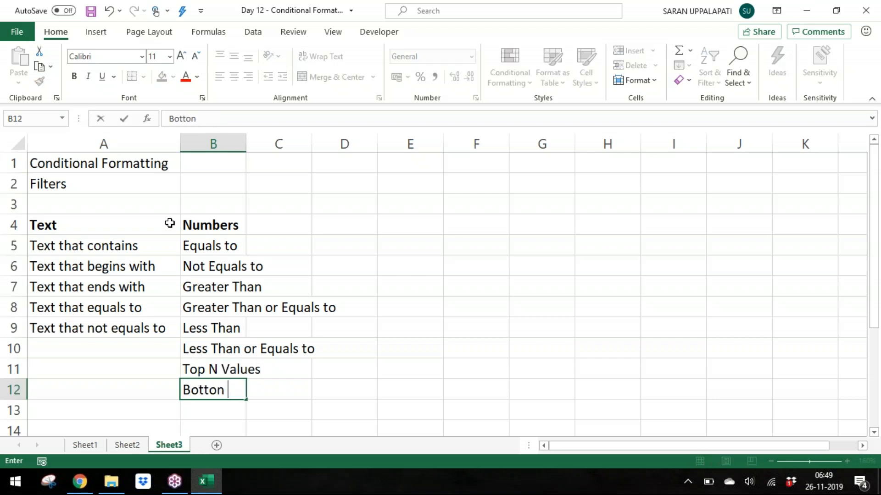
type("N Values")
key("Return")
type("Above")
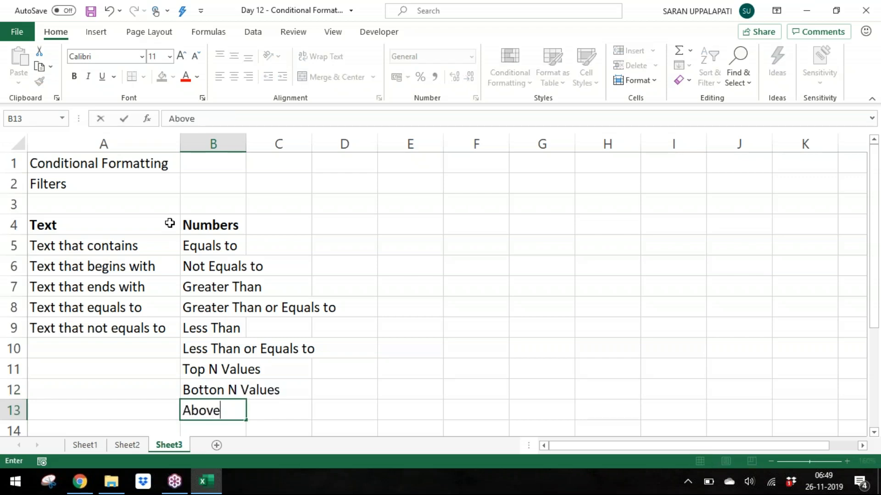
type(" Average")
key("Return")
type("Below Average")
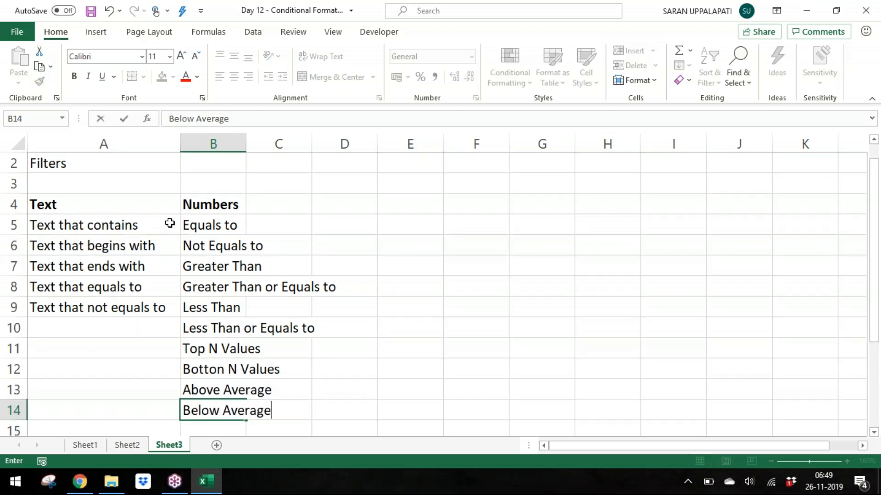
key("Return")
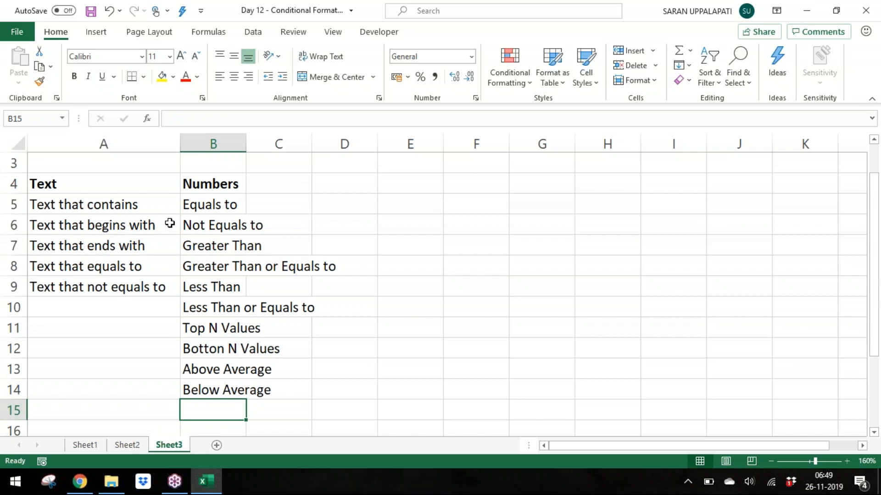
Step: Enter Top N % and Botton N % in B15 and B16
type("To ")
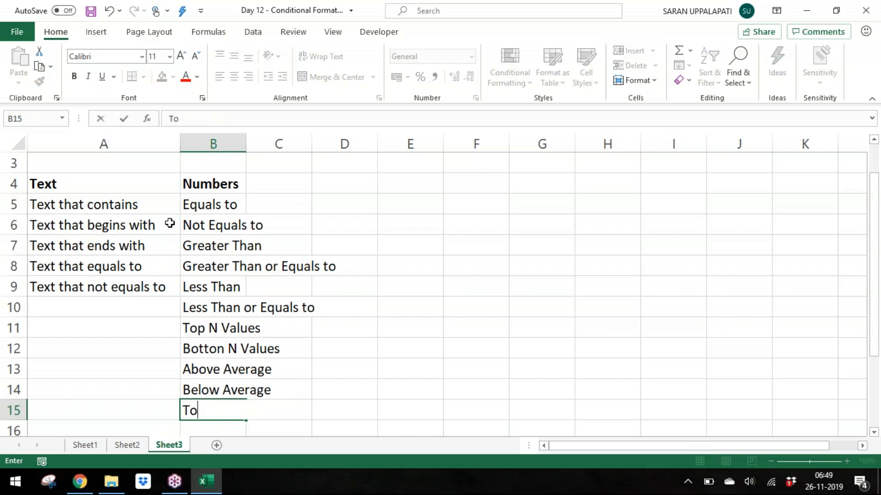
type("p N")
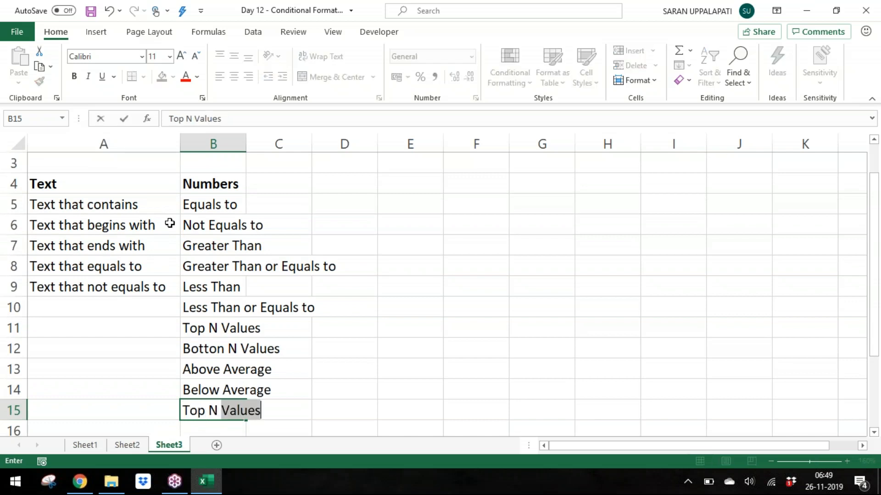
type(" %")
key("Return")
type("Botton ")
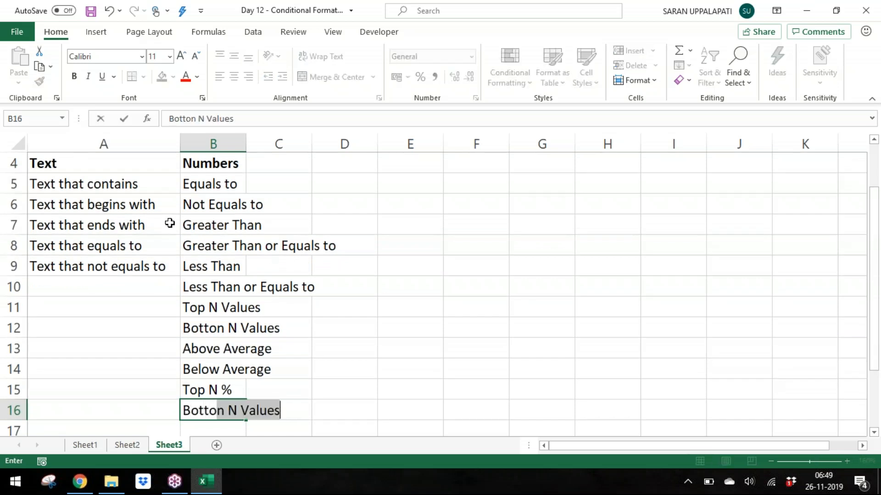
type("B")
key("BackSpace")
type("N")
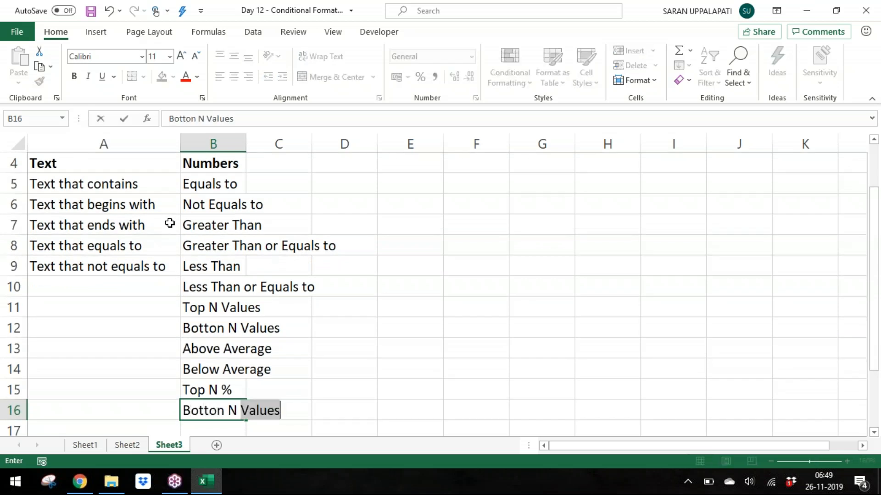
type(" %")
key("Return")
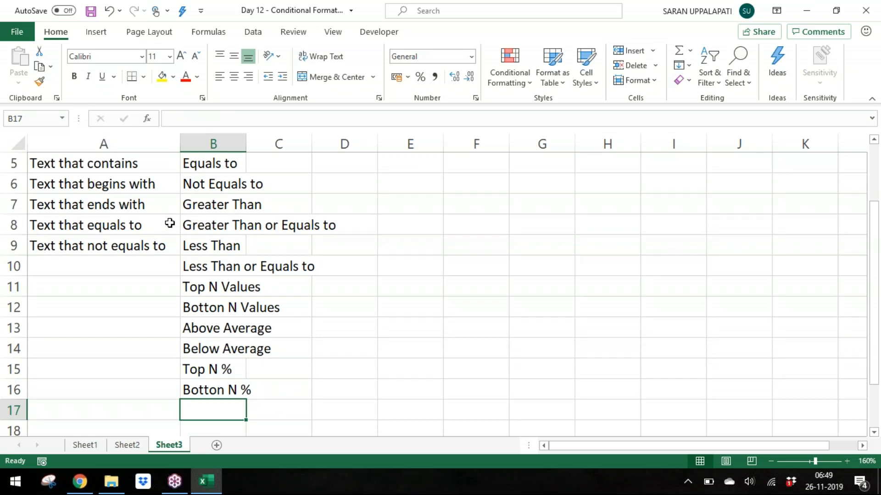
Step: Enter Unique Values and Duplicate Values in B17 and B18
type("Unique Values")
key("Return")
type("Duplicate")
key("BackSpace")
type("icate Values")
key("Return")
Step: Copy Unique Values and Duplicate Values from B17:B18 into A10:A11 under the Text list
key("Up")
key("Up")
key("shift+Down")
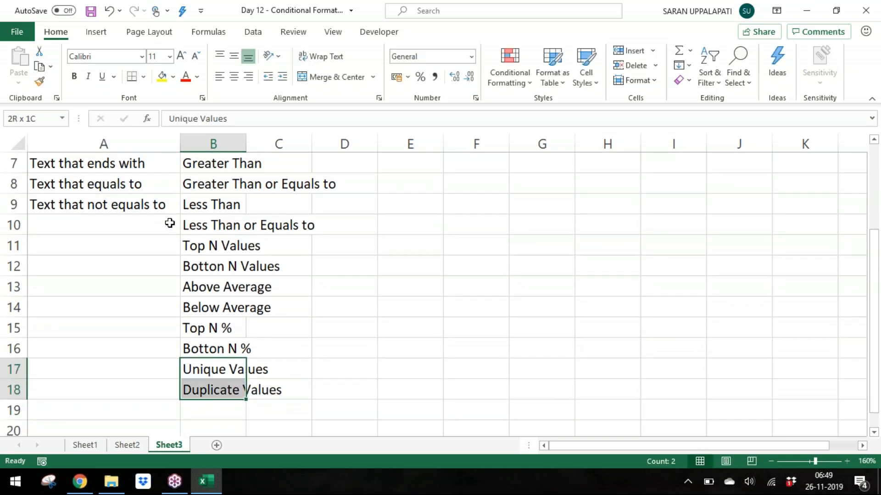
key("ctrl+c")
key("Left")
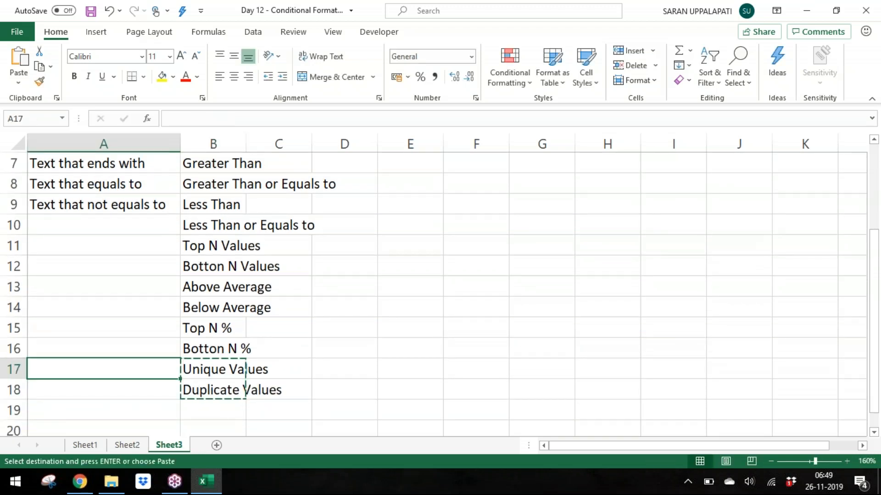
key("Up")
key("Up")
key("Up")
key("Up")
key("Up")
key("Up")
key("Up")
key("Return")
Step: Select the Numbers list in column B and autofit column B's width
key("ctrl+Up")
key("ctrl+Up")
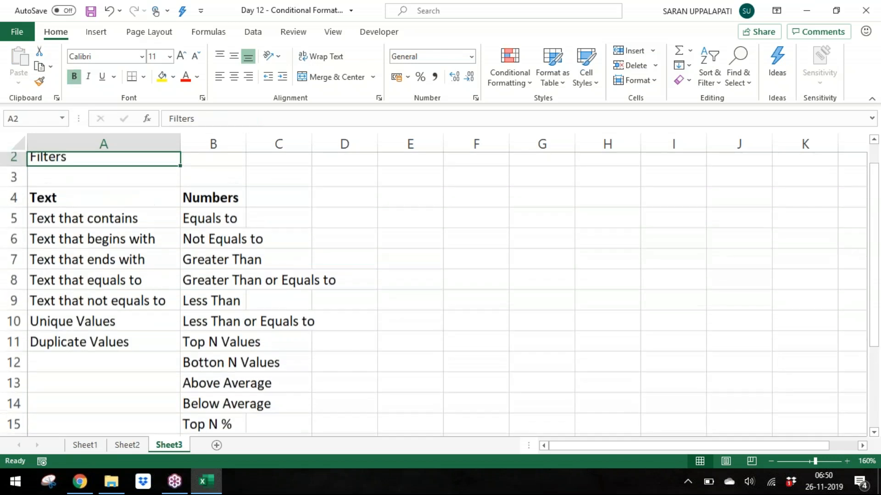
key("ctrl+Down")
key("ctrl+Down")
key("Right")
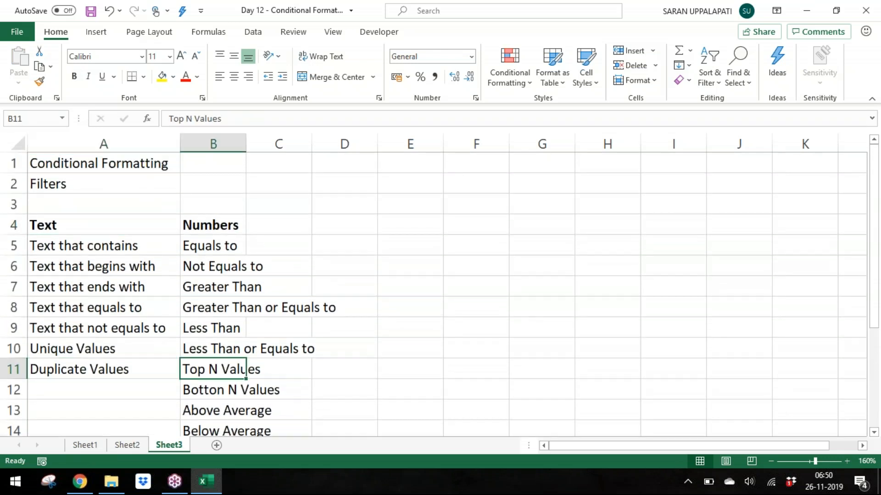
key("ctrl+Down")
key("ctrl+Up")
key("ctrl+shift+Down")
key("Up")
key("Down")
key("ctrl+shift+Down")
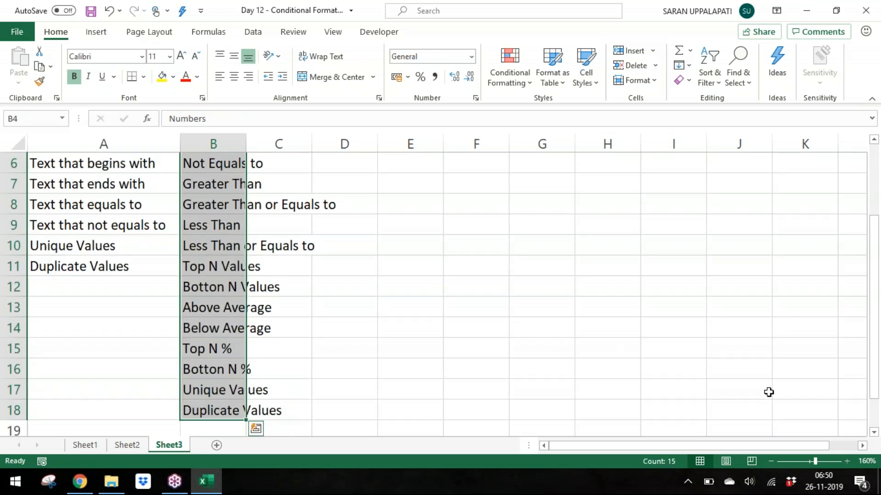
left_click(772, 461)
left_click(772, 461)
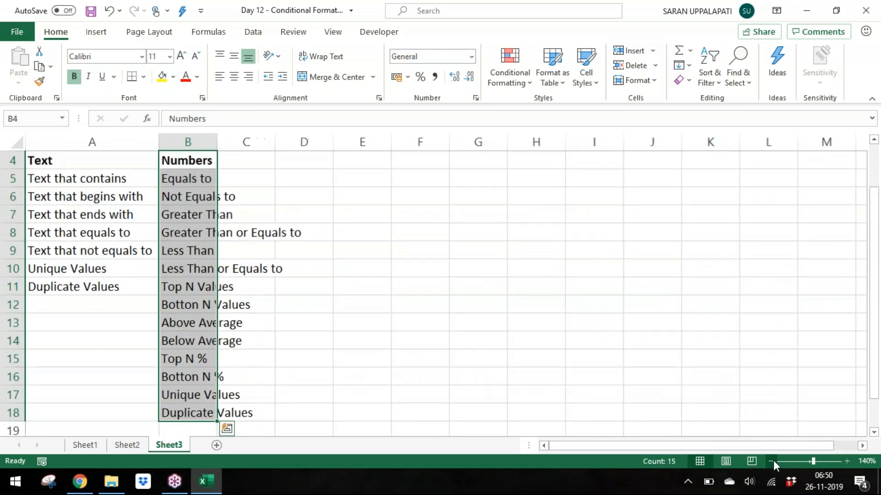
key("ctrl+Up")
key("Left")
key("Down")
key("Right")
key("Down")
key("Down")
key("ctrl+shift+Down")
key("alt")
key("o")
key("c")
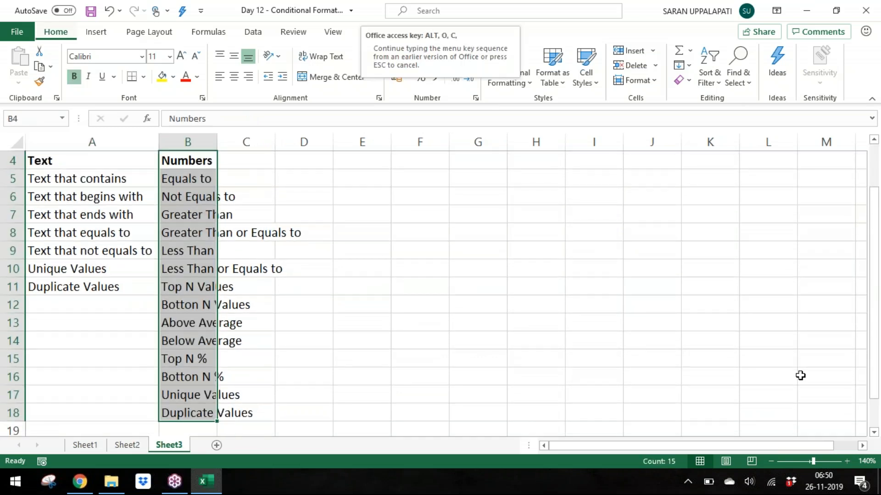
key("a")
Step: Enter the bold italic heading Date in C4
key("Right")
type("Date")
key("ctrl+Return")
key("Down")
key("Up")
key("ctrl+b")
key("ctrl+i")
key("Down")
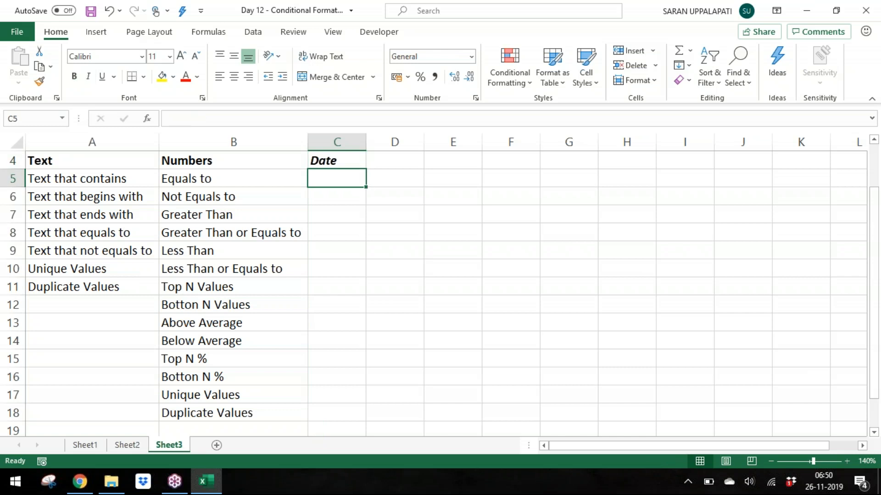
Step: Enter Yesterday, Today and Tomorrow in C5 to C7 under the Date heading
type("HYest")
key("BackSpace")
key("BackSpace")
key("BackSpace")
key("BackSpace")
key("BackSpace")
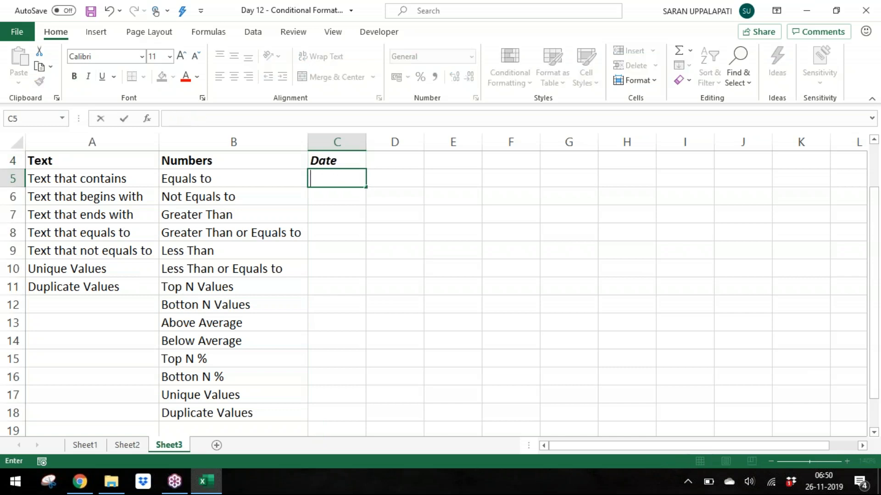
type("Yesterday")
key("Return")
type("Today")
key("Return")
type("Tomorr")
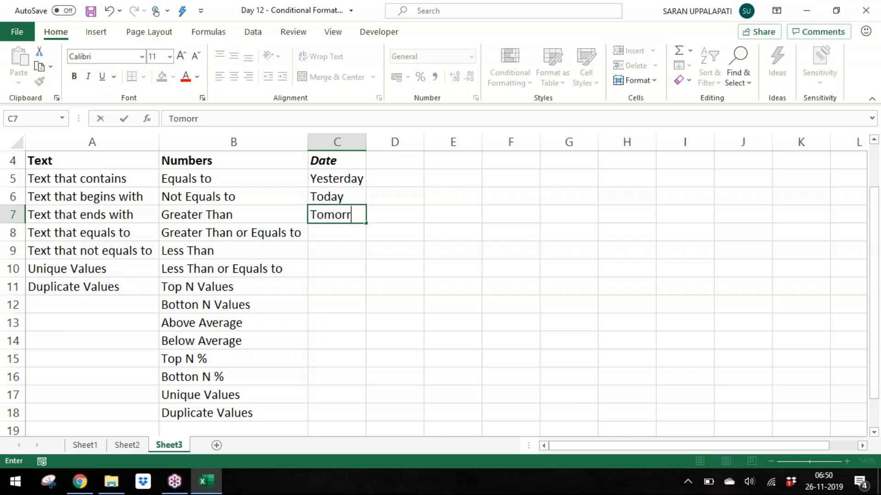
type("ow")
key("Return")
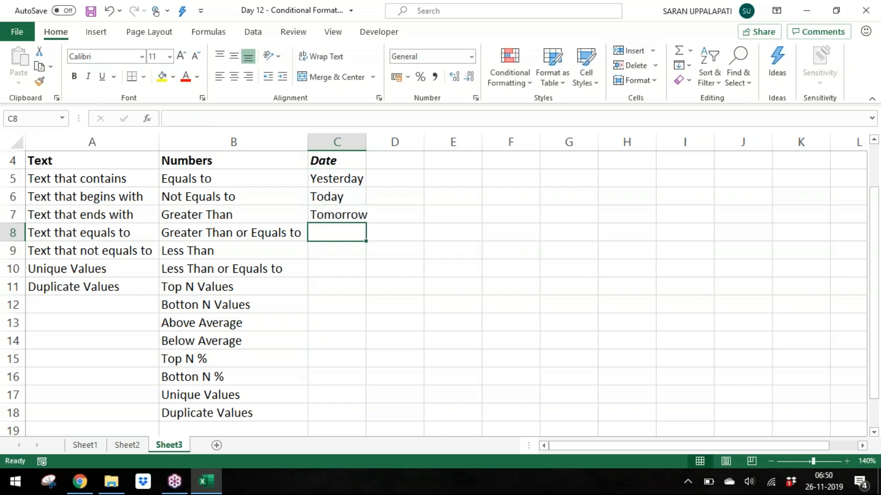
key("Up")
key("Up")
key("Up")
key("shift+Down")
key("shift+Down")
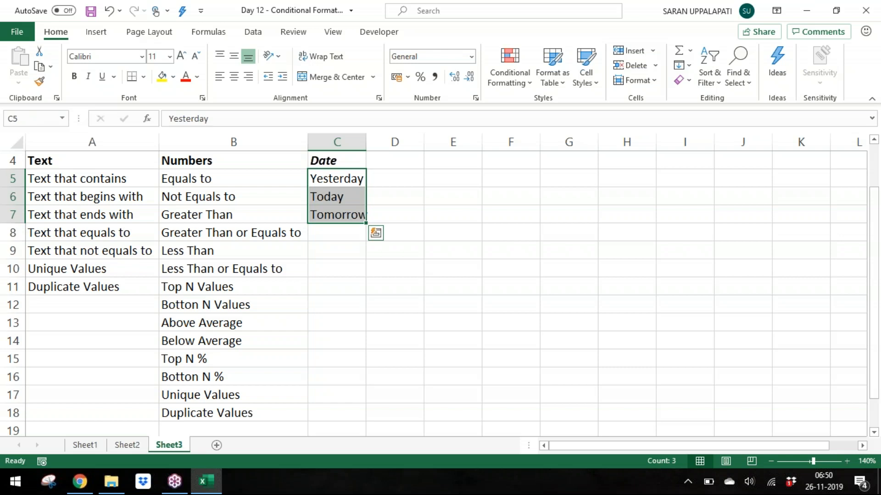
key("Down")
key("Down")
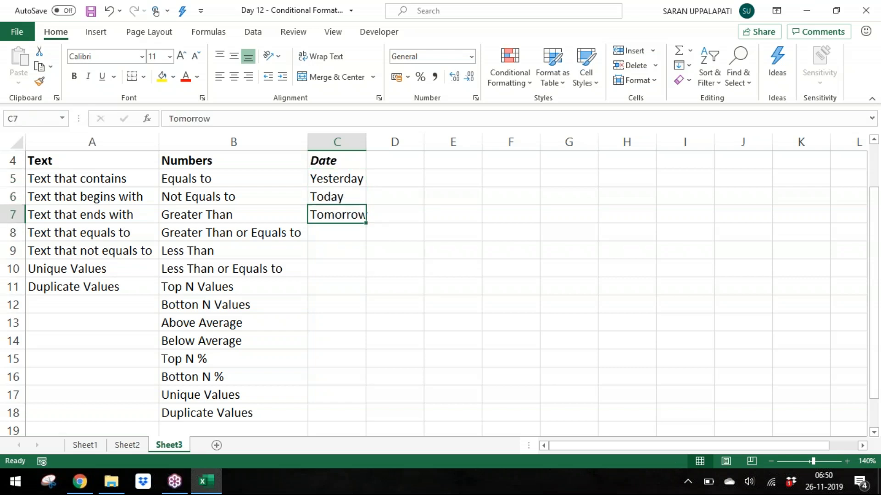
Step: Enter Last Year, This Year, Next Year and Last Month in C8 to C11 of the Date list
key("Down")
type("Last Year")
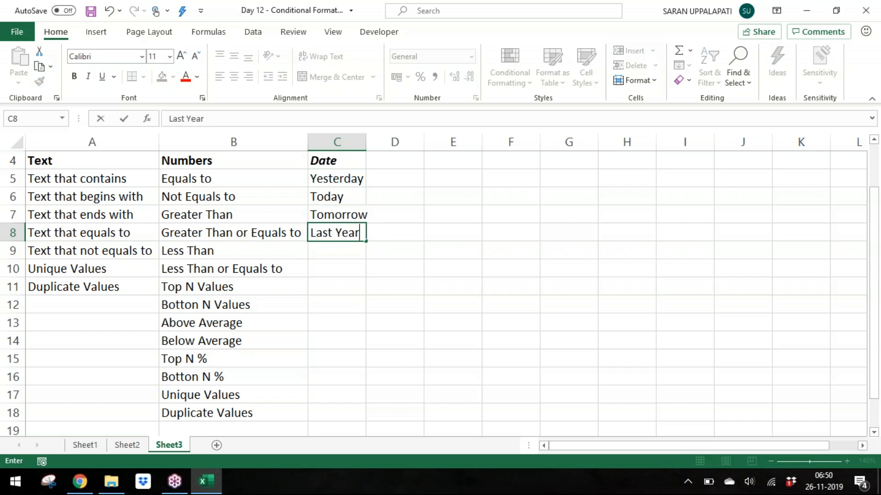
key("Return")
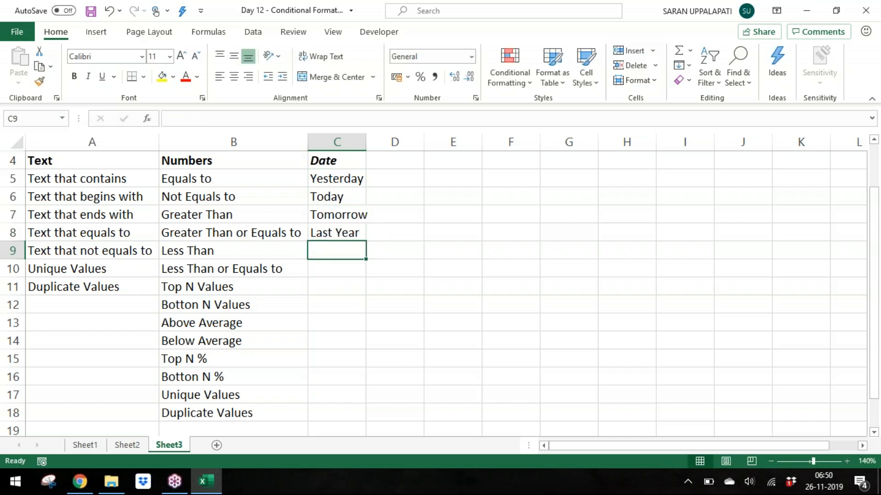
type("This Year")
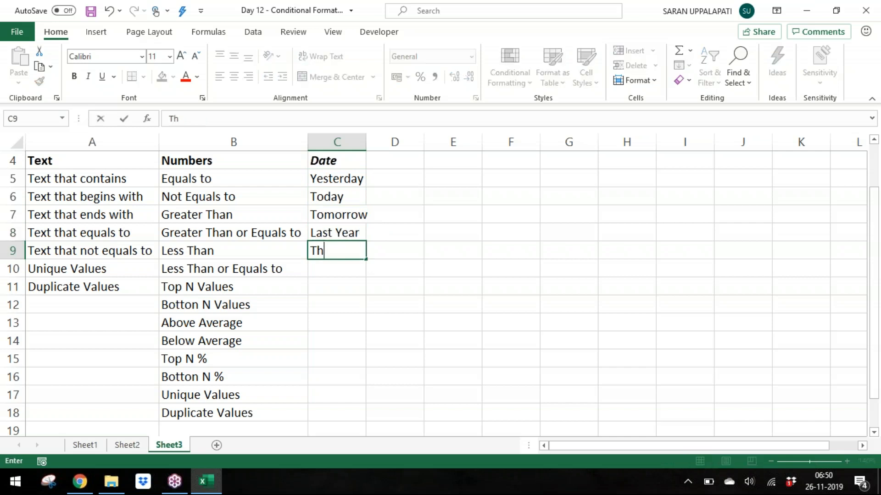
key("Return")
type("Nex")
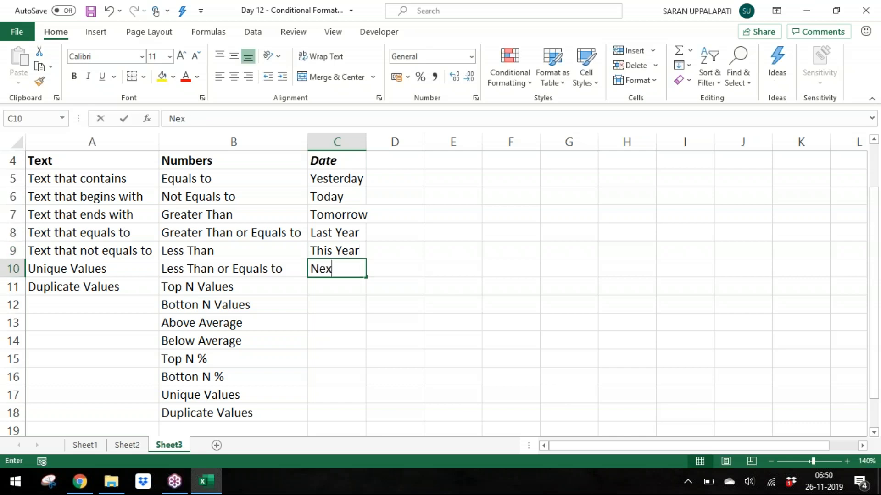
type("t year")
key("BackSpace")
key("BackSpace")
key("BackSpace")
key("BackSpace")
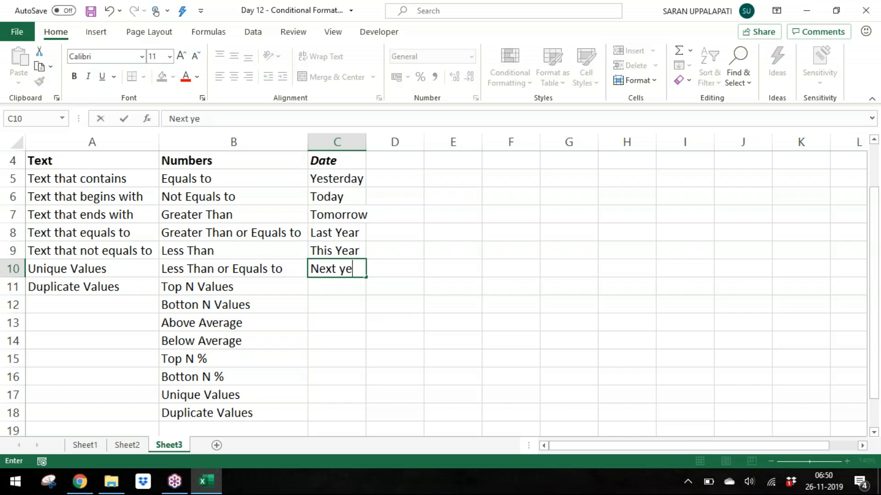
type("Year")
key("Return")
type("L")
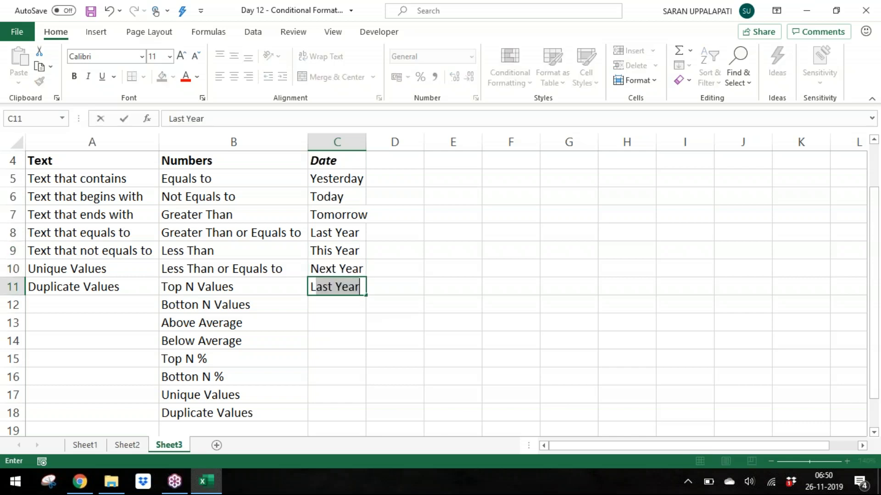
type("ast Month")
key("Return")
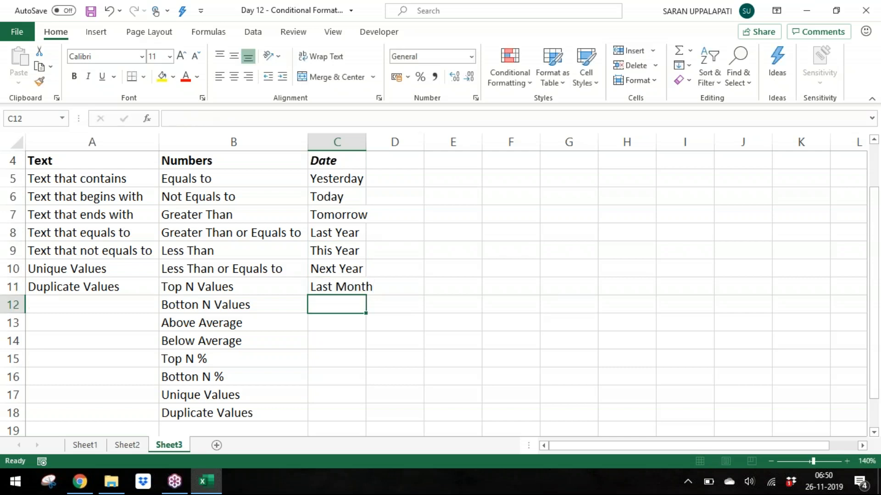
Step: Enter This Month, Next Month, Last week, This week and Next Week in C12 to C16
type("This m")
key("BackSpace")
type("Month")
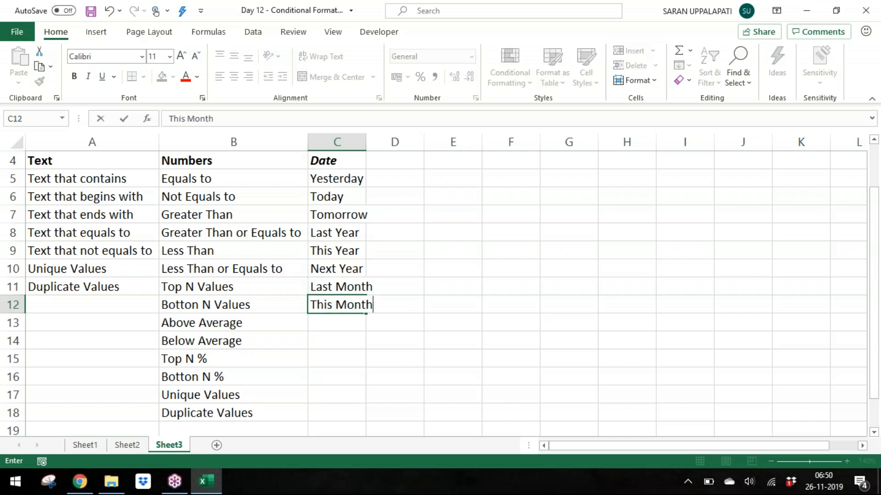
key("Return")
type("Next Month")
key("Return")
type("Kas")
key("BackSpace")
key("BackSpace")
key("BackSpace")
type("Last week")
key("Return")
type("This week")
key("Return")
type("Next Week")
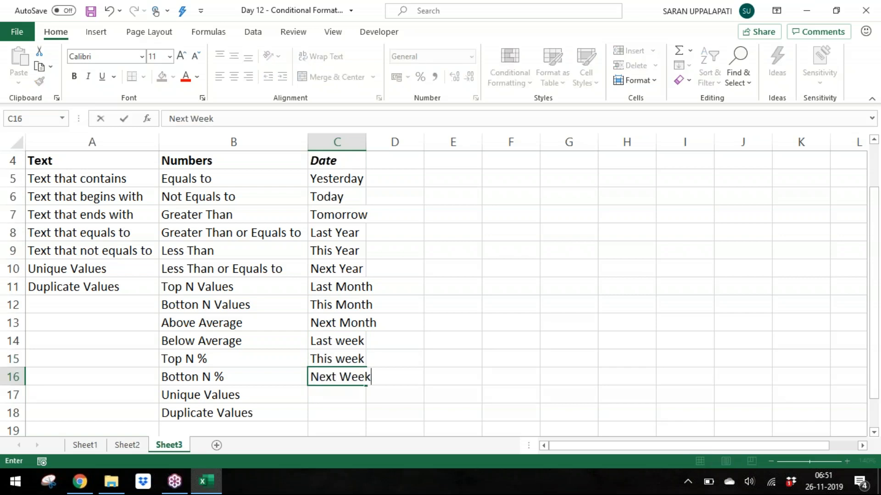
key("Return")
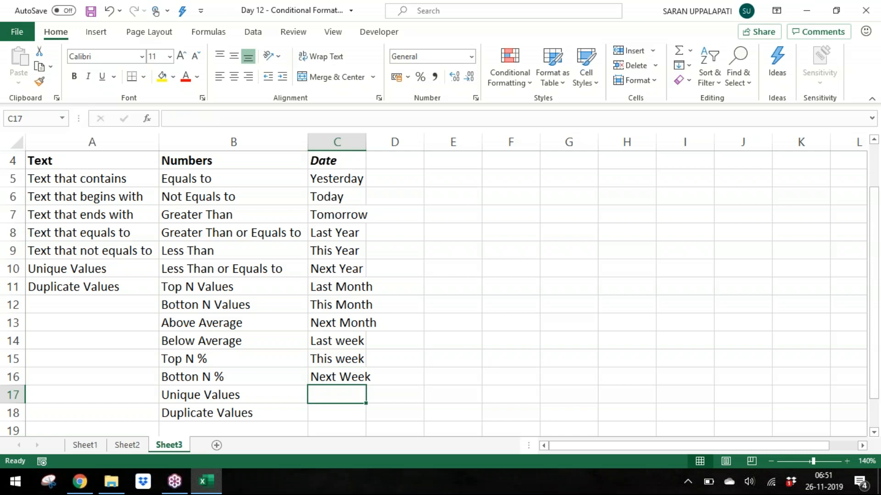
Step: Select the Date list from C4 down and autofit column C's width
key("Up")
key("ctrl+Up")
key("ctrl+Up")
key("Down")
key("Down")
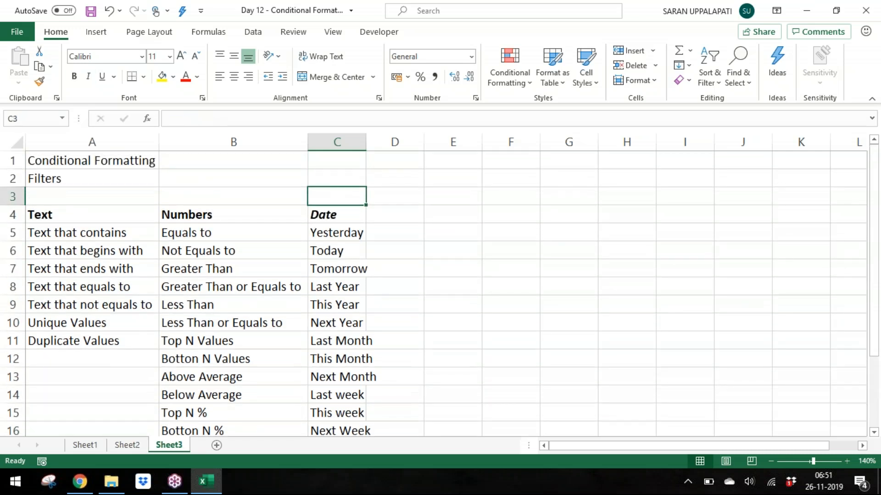
key("Down")
key("ctrl+shift+Down")
key("alt+h")
key("o")
key("i")
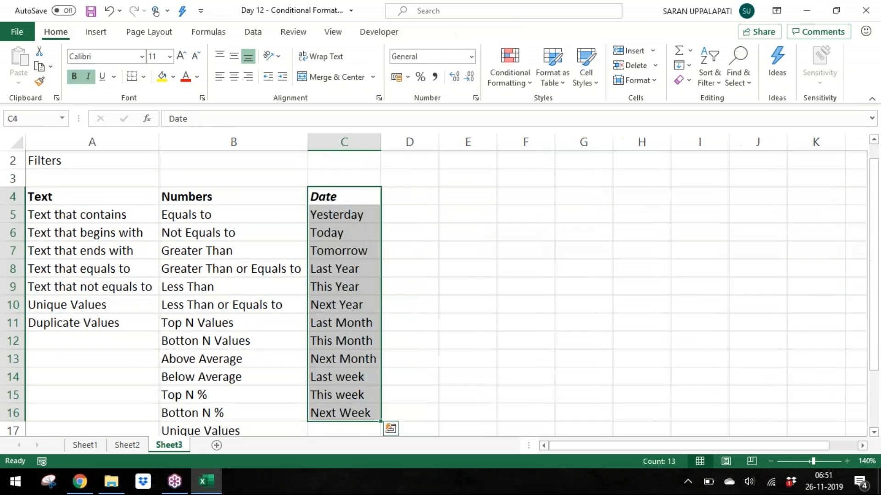
Step: Insert three blank rows at row 3, pushing the Text, Numbers and Date lists down
key("ctrl+Up")
key("Down")
key("Down")
key("Down")
key("Down")
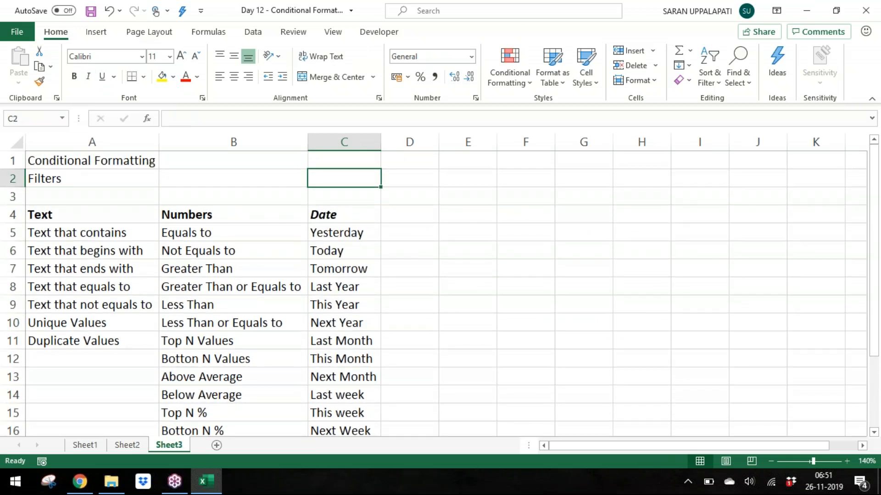
key("Left")
key("Left")
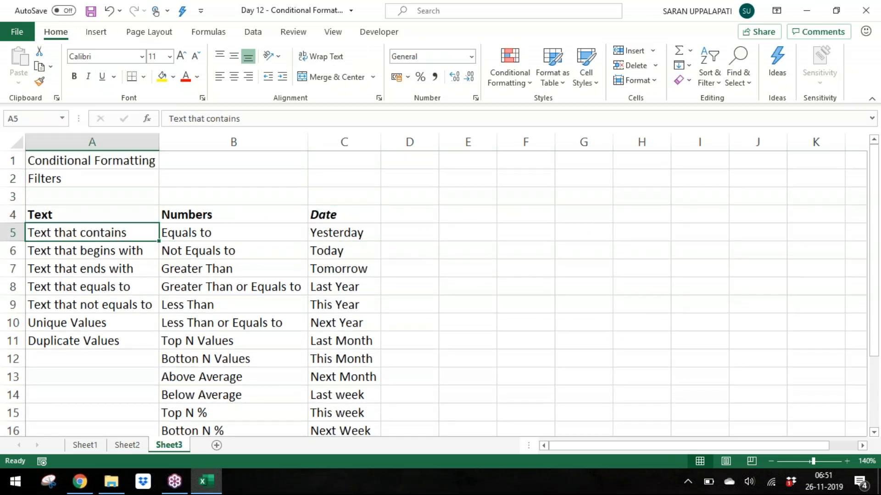
key("Up")
key("Right")
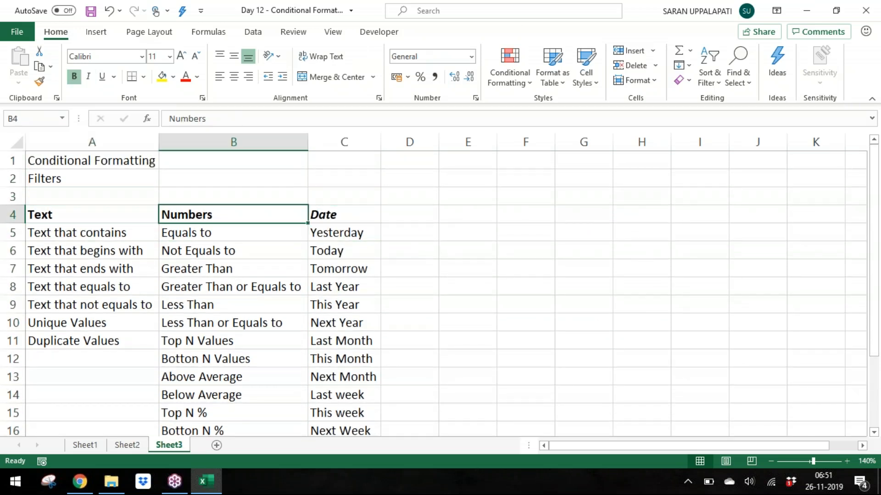
key("Right")
key("Right")
key("Left")
key("Up")
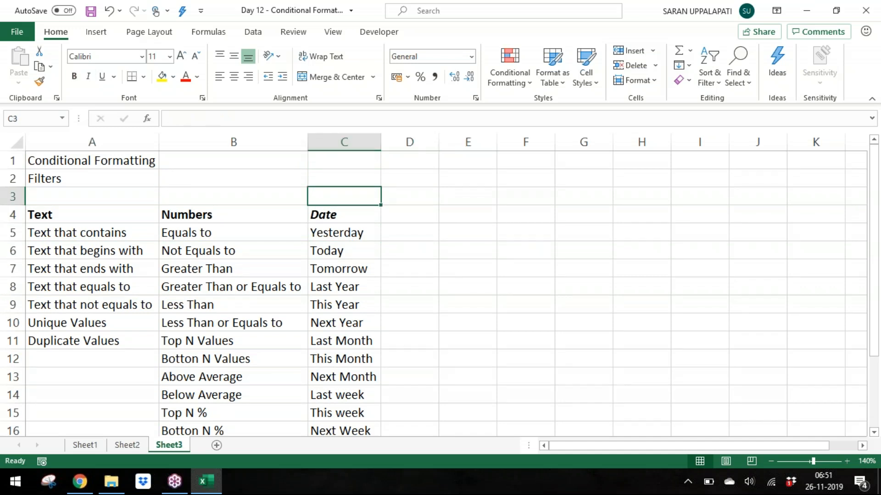
key("shift+space")
key("ctrl+shift+plus")
key("ctrl+shift+plus")
key("ctrl+shift+plus")
Step: Enter the note 'Date gives the user lot of scope for the analysis because date is having so many components inside' in A4
key("Down")
key("Home")
type("Date gives the u")
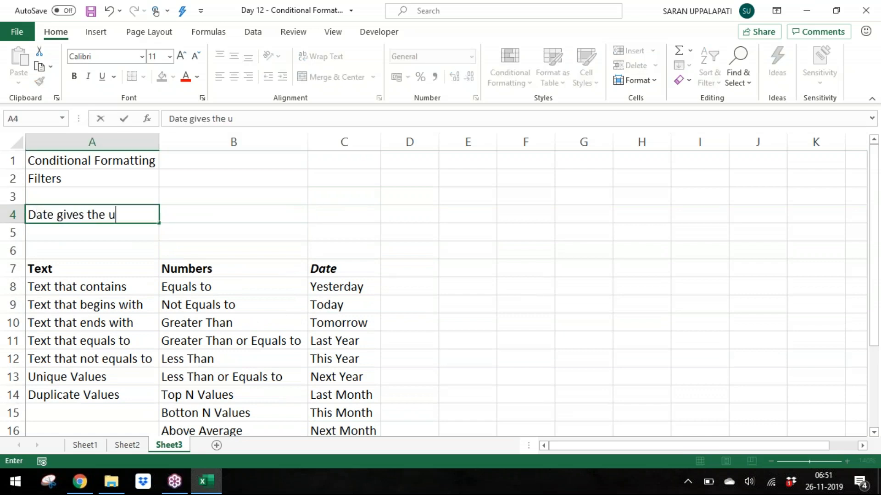
type("ser lot of scope for")
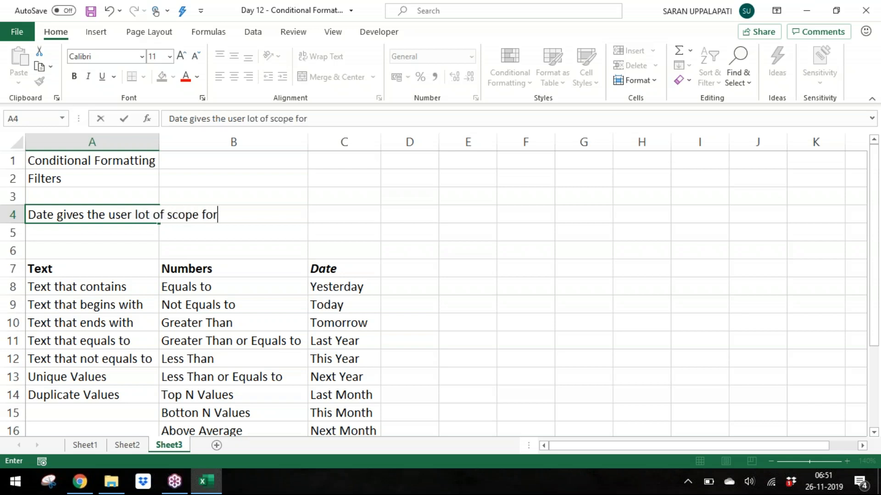
type(" the analysis becu")
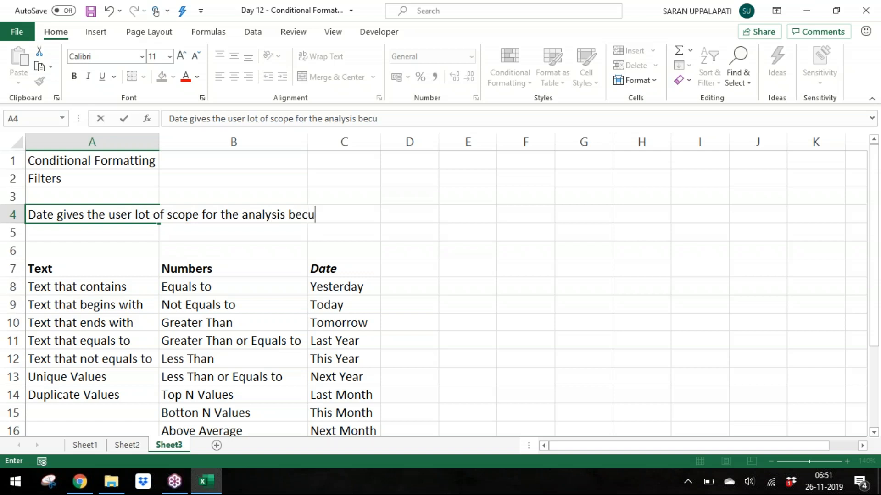
key("BackSpace")
type("ause tate is having so")
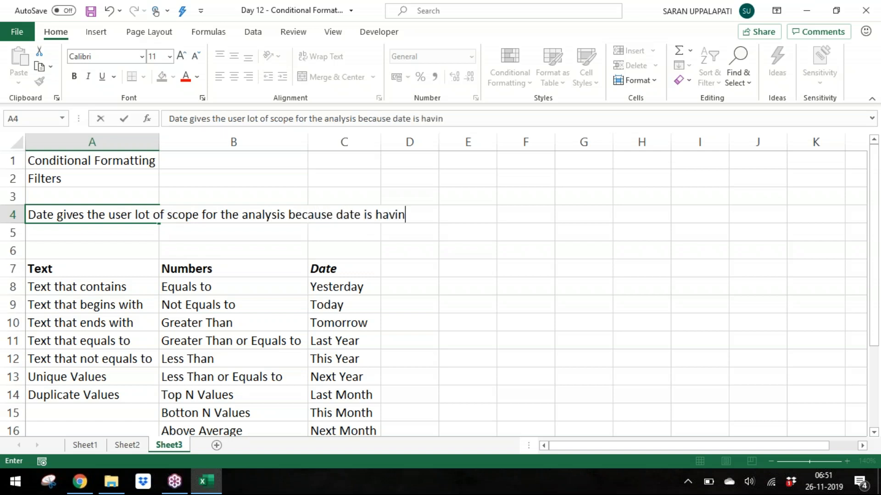
type("m")
key("BackSpace")
type("many component")
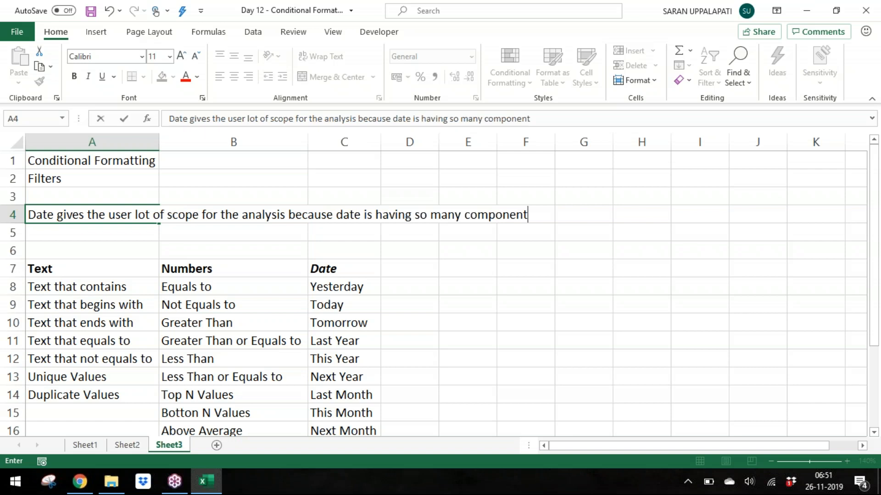
type("s insid")
type("e")
key("Return")
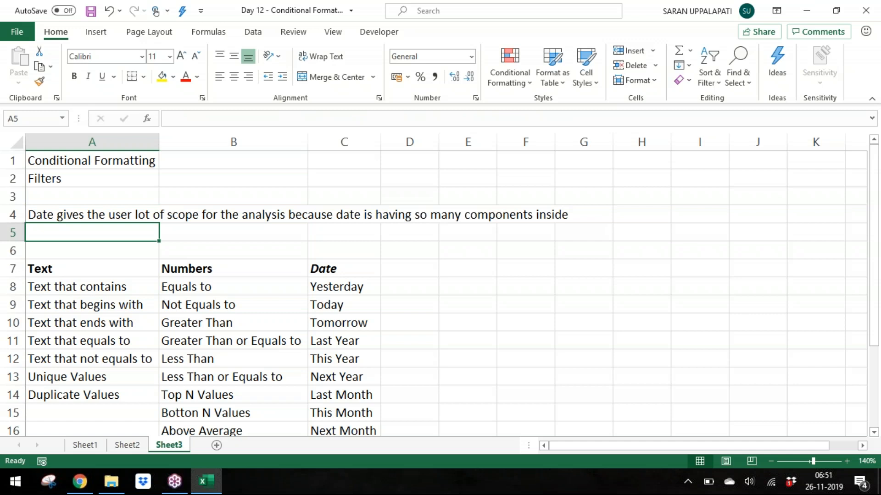
Step: Enter the note 'Then Numbers gives us better scope for the analysis because numbers are ordinal in the natures means we can compare the numbers' in A5
type("Then Numbers gives us better s")
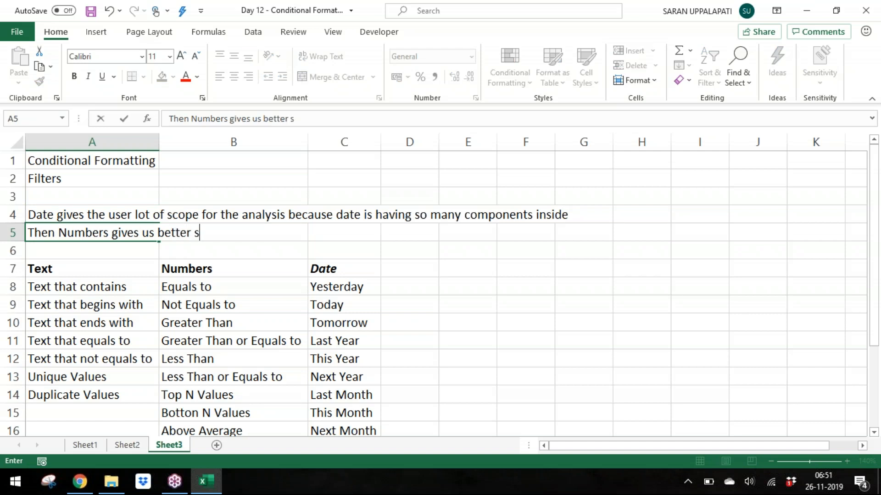
type("cope for the ana")
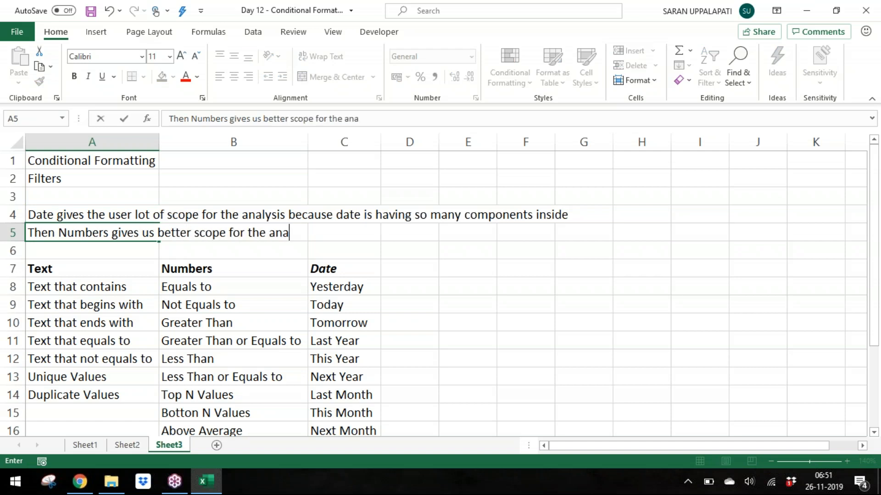
type("lysis because numbers are ")
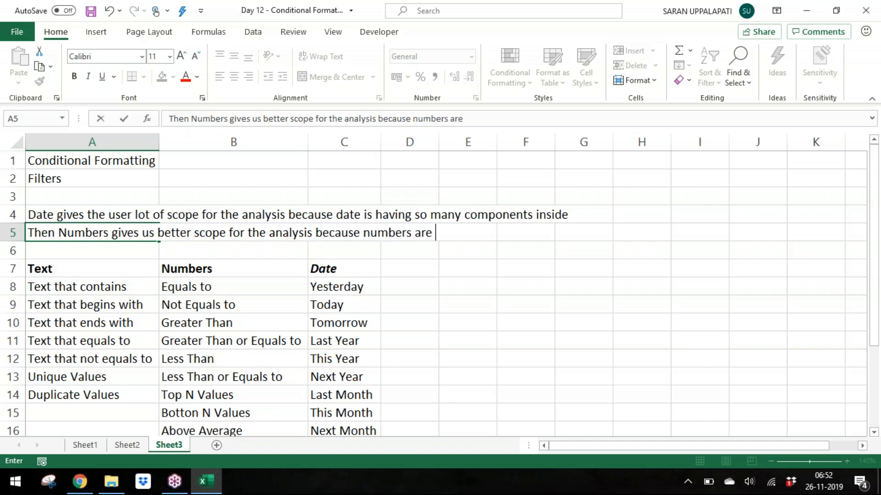
type("ordinal")
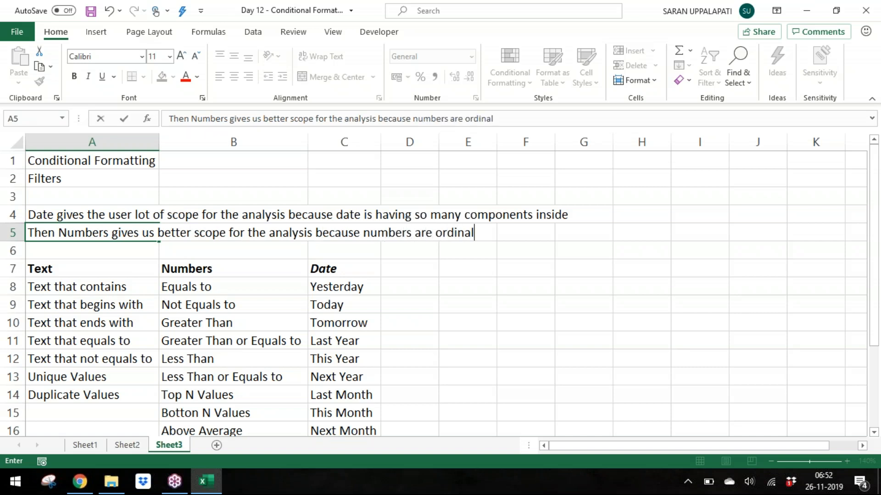
type(" in tehe nature")
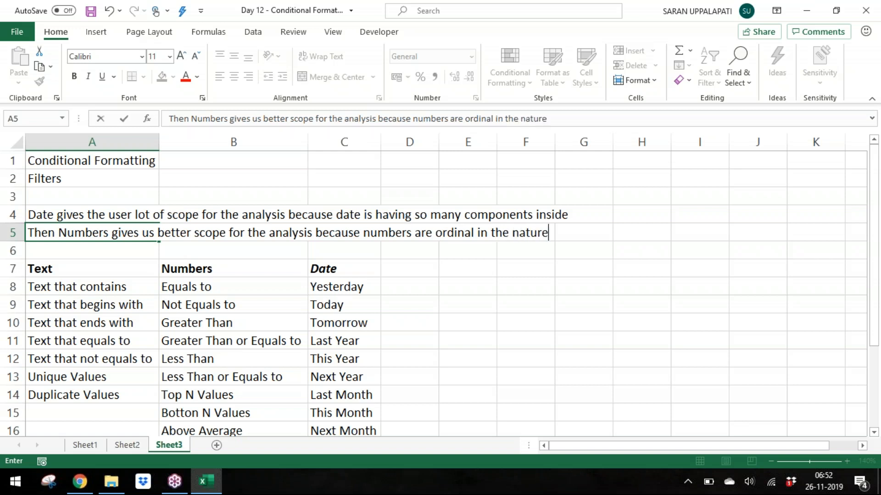
type("s means we ")
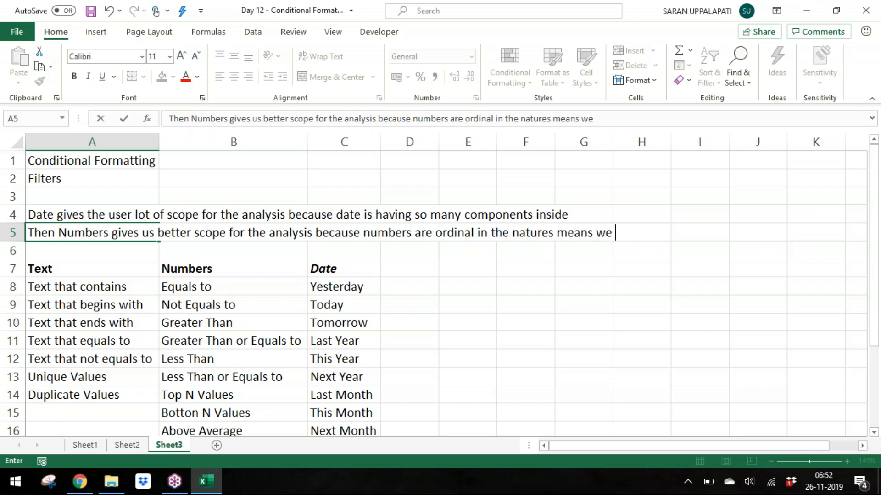
type("can compare the")
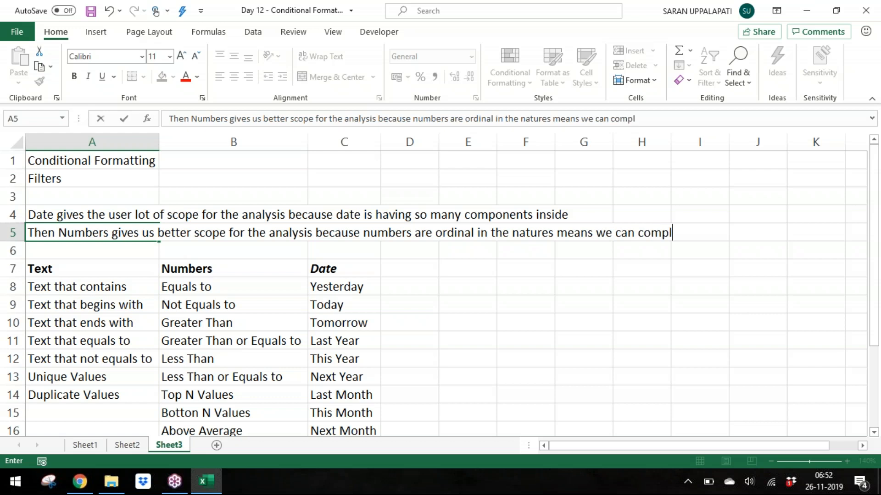
type(" numbers")
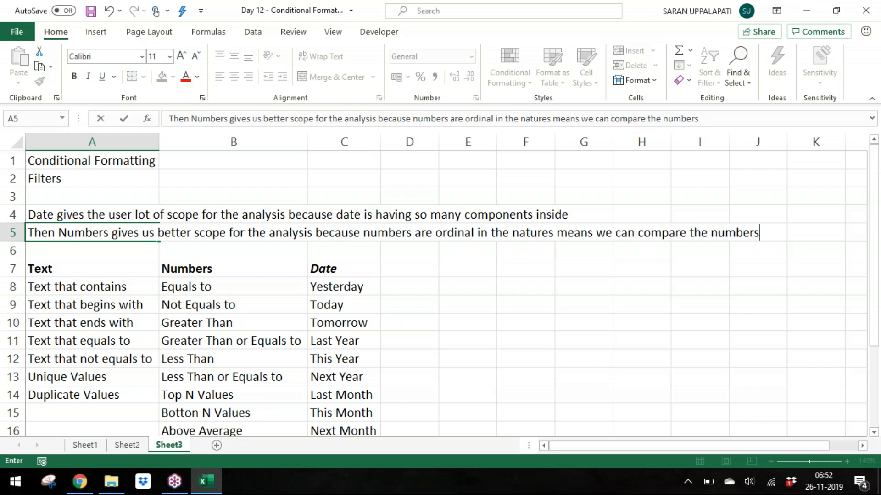
key("Return")
Step: Insert one blank row at row 6 below the notes
key("shift+space")
key("ctrl+shift+plus")
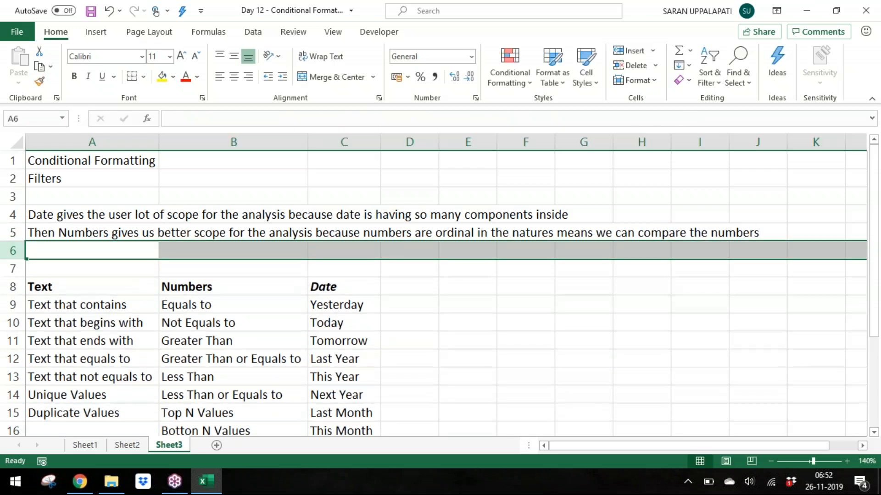
key("Up")
key("Down")
Step: Enter the note 'Then Text give us limited scope for the analysis, as we cannot compare text.' in A6
type("Then ")
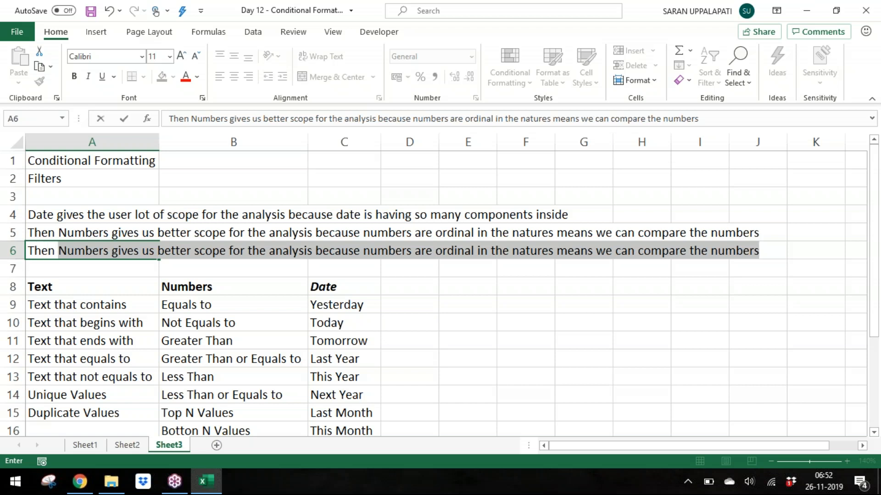
type("Text giv")
type("e")
key("BackSpace")
key("BackSpace")
type("Te")
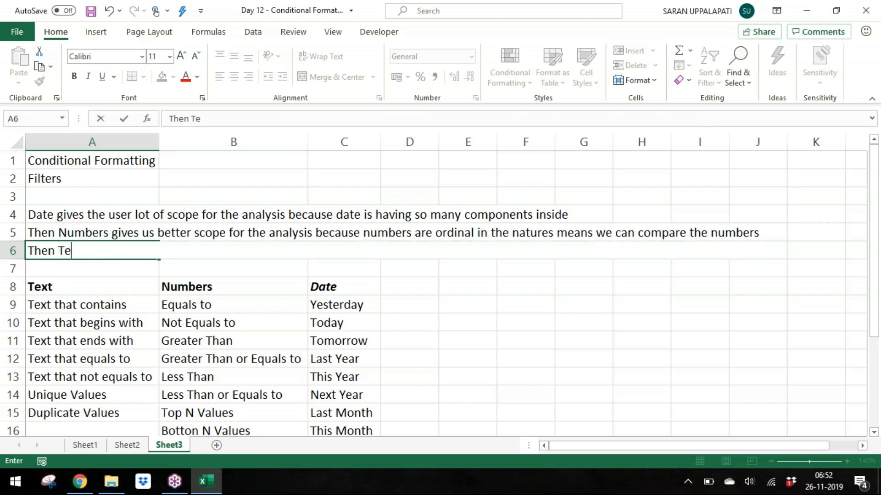
type("xt give us ")
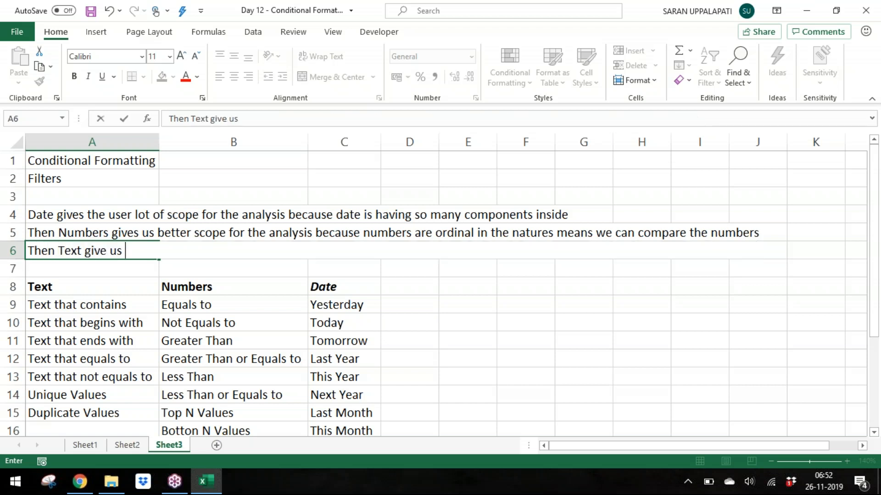
type("limited scope for the analhys")
key("BackSpace")
key("BackSpace")
key("BackSpace")
key("BackSpace")
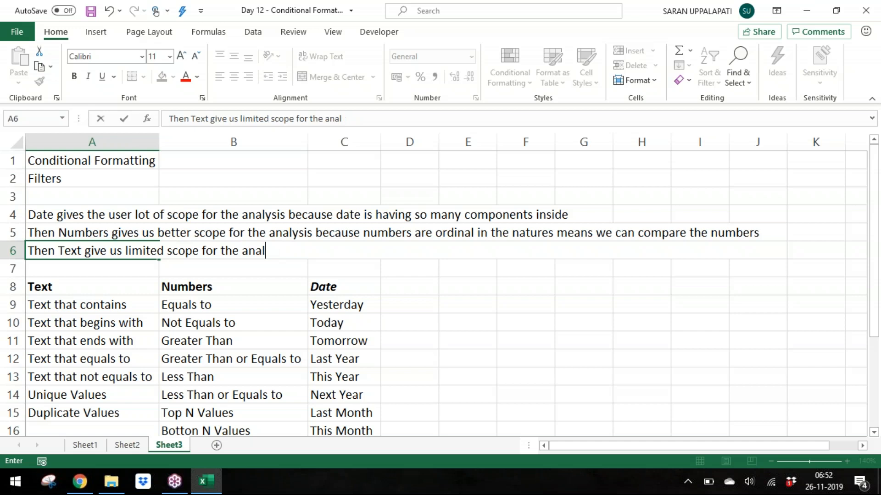
type("ysis, as we ")
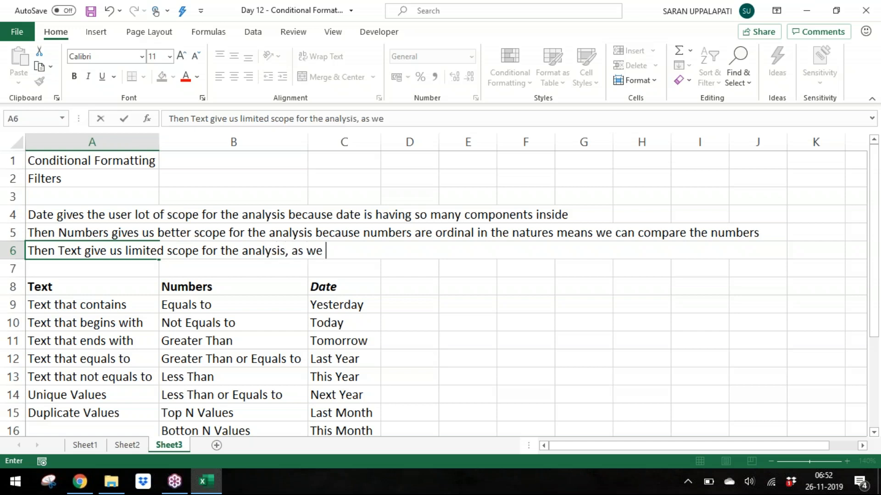
type("cannot ")
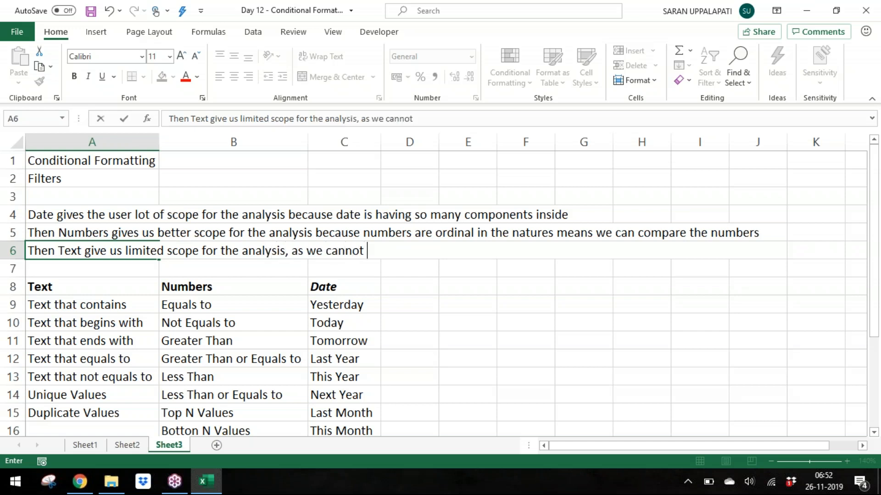
type("compa")
type("te")
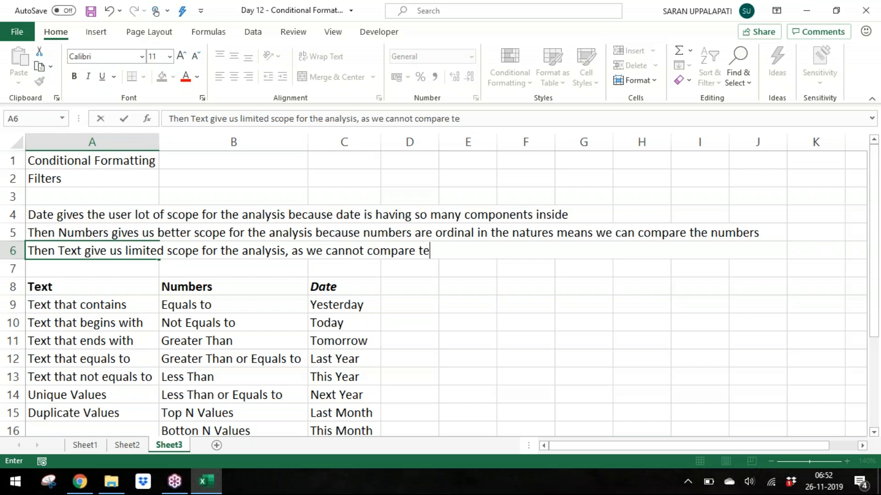
type("xt. The")
key("BackSpace")
key("BackSpace")
key("BackSpace")
key("Return")
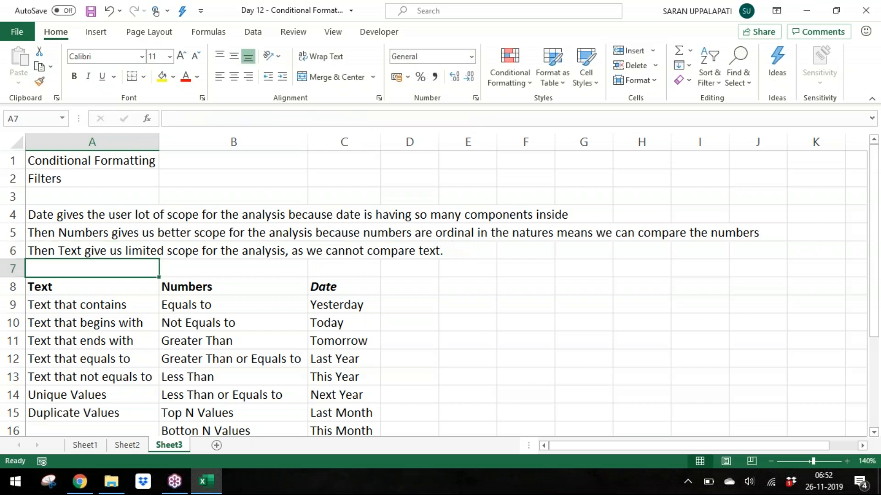
Step: Insert one blank row at row 7, pushing the Text, Numbers and Date lists down
key("shift+space")
key("ctrl+shift+plus")
key("Up")
key("Down")
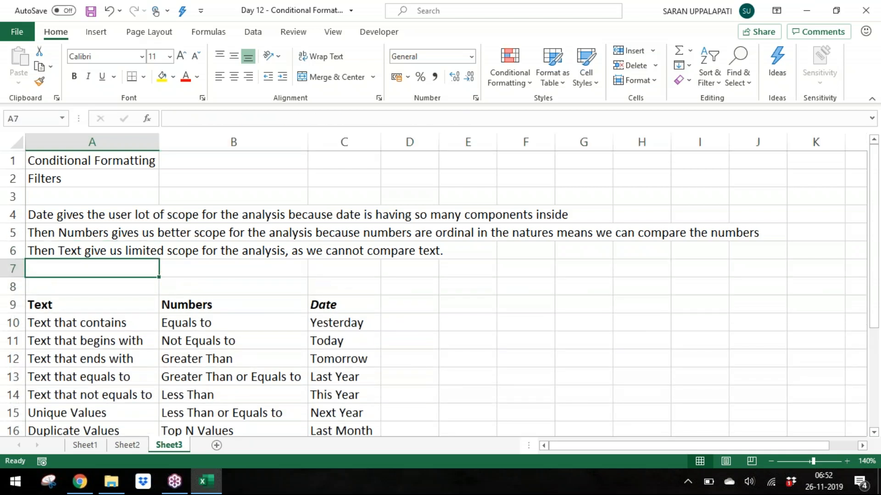
Step: Enter the note 'The only two logical operators we can use for the text is = and <>' in A7 and save the workbook
type("The only tw")
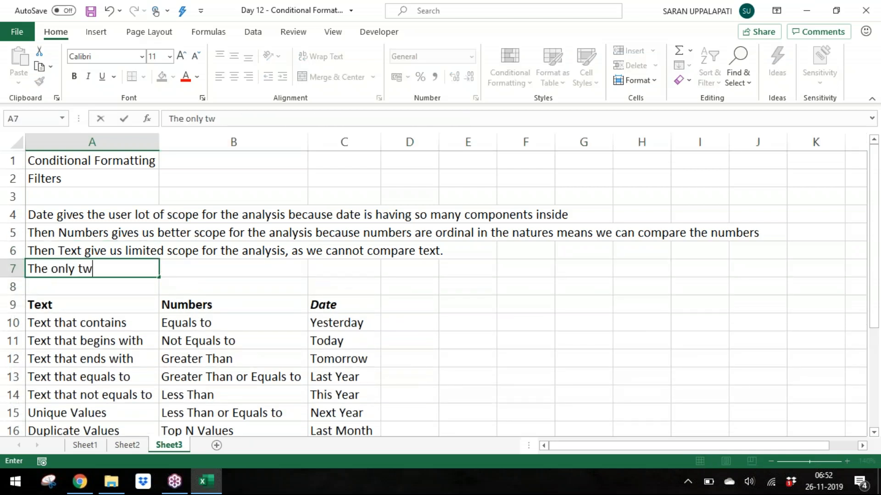
type("o logical ope")
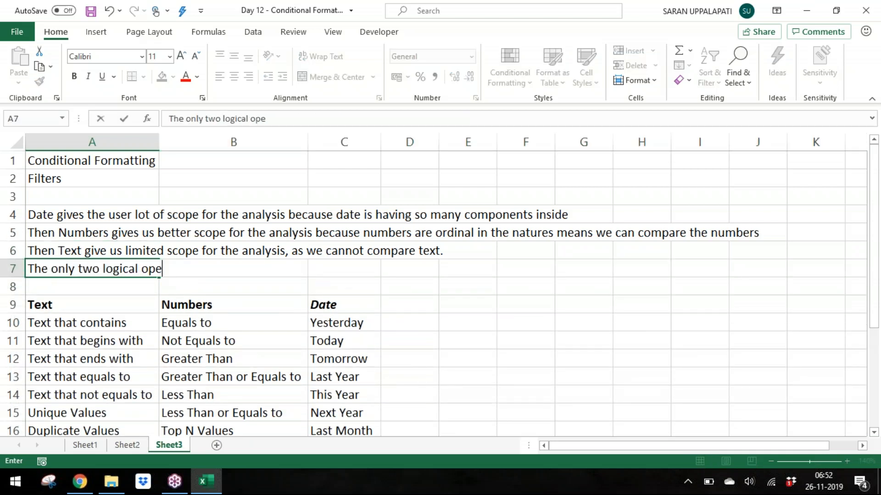
type("artor")
key("BackSpace")
key("BackSpace")
key("BackSpace")
key("BackSpace")
key("BackSpace")
type("rato")
key("BackSpace")
type("tors we can use for the tex")
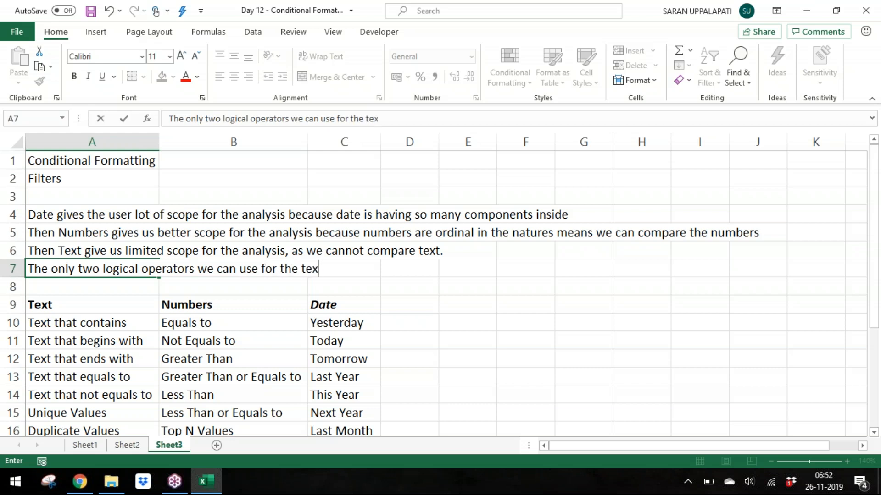
type("t is = and <<")
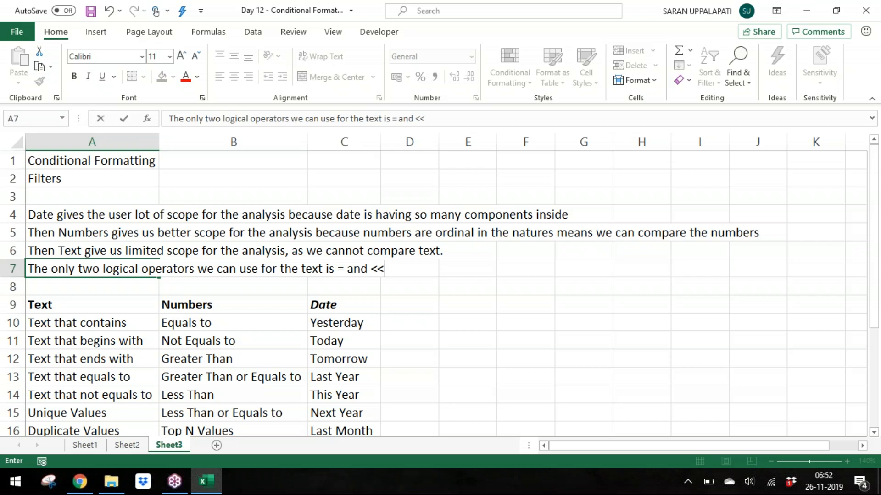
type(">")
key("Return")
key("ctrl+s")
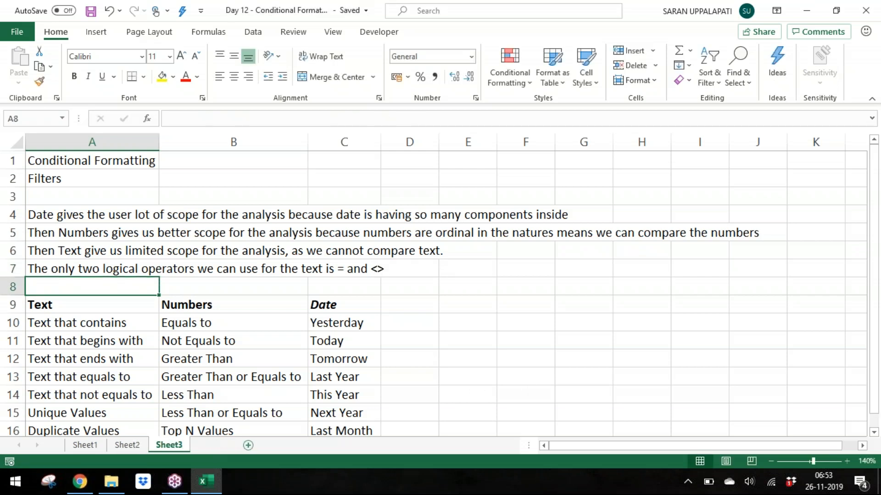
Step: Add a new worksheet, Sheet4, and zoom the view in to 150%
left_click(216, 446)
left_click(846, 461)
left_click(847, 461)
left_click(847, 461)
left_click(847, 461)
left_click(847, 461)
Step: Open the Day 6 - Conditional Functions workbook from the Batch 9 folder
key("alt+Tab")
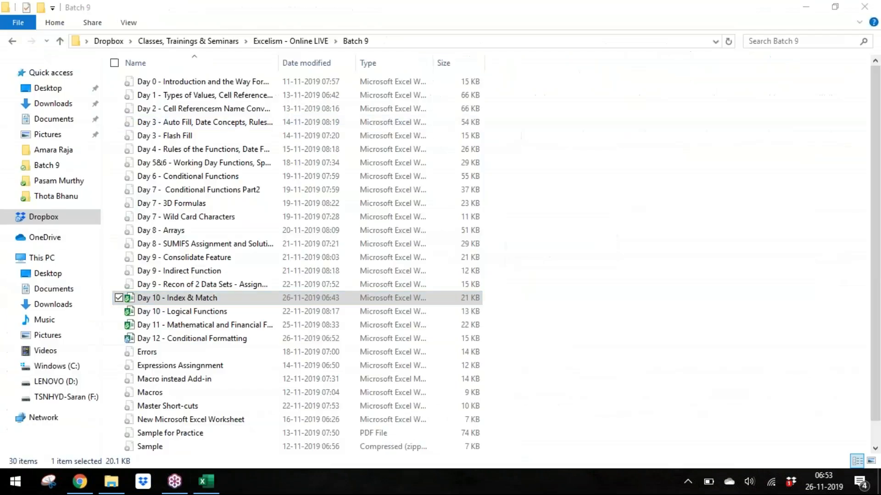
key("Up")
key("Up")
key("Up")
key("Up")
key("Up")
key("Up")
key("Up")
key("Up")
key("Up")
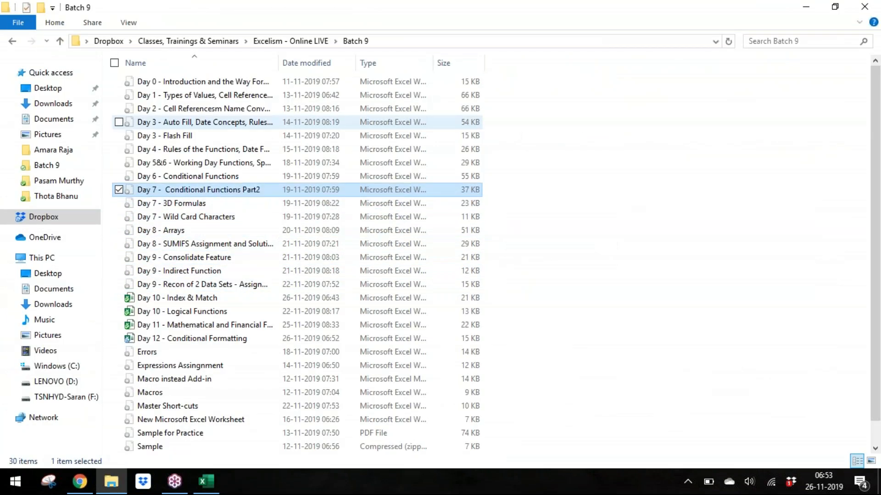
key("alt+Tab")
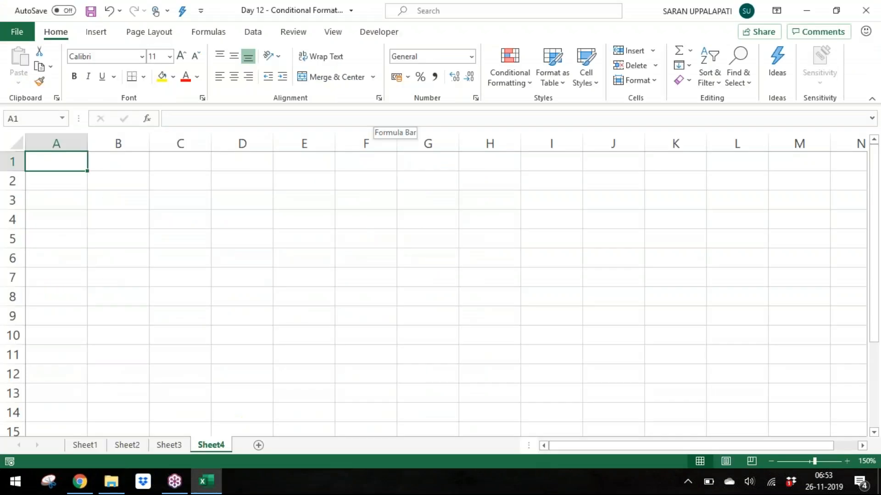
left_click(464, 332)
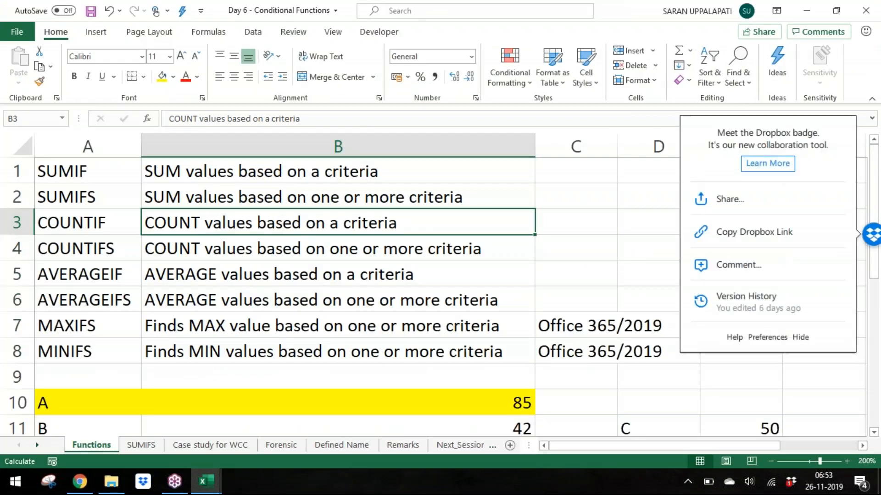
double_click(152, 432)
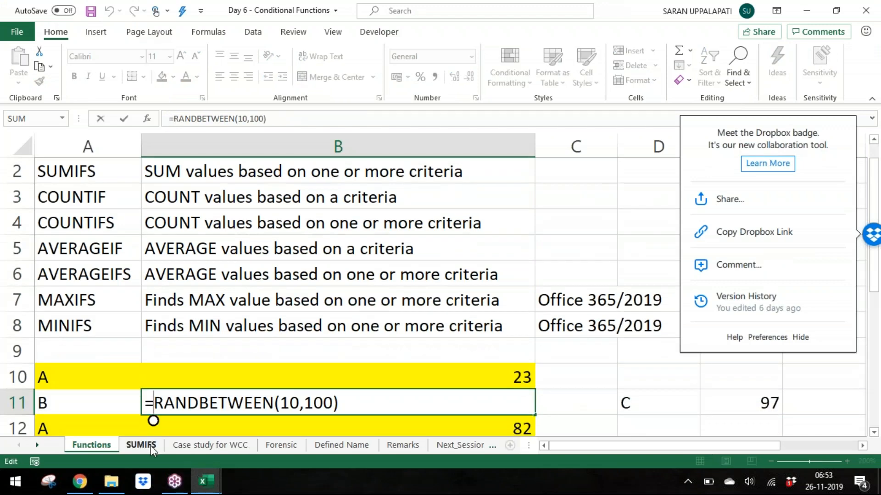
left_click(150, 445)
key("ctrl+Home")
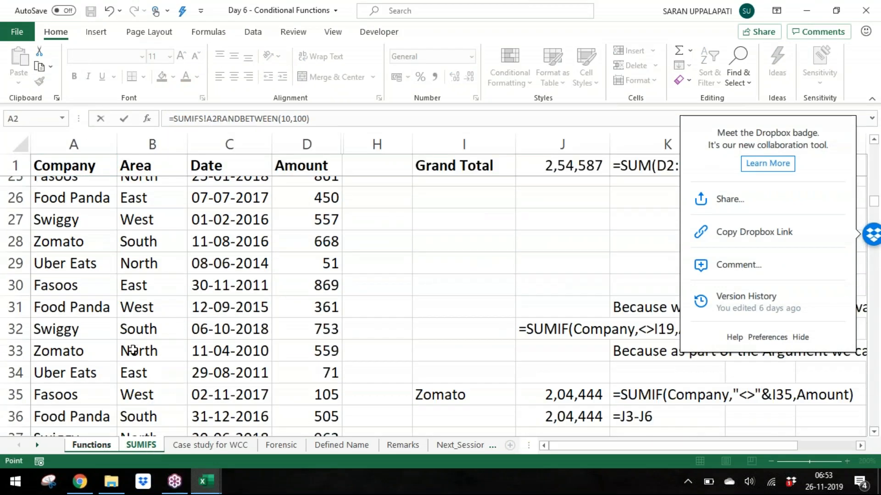
key("Escape")
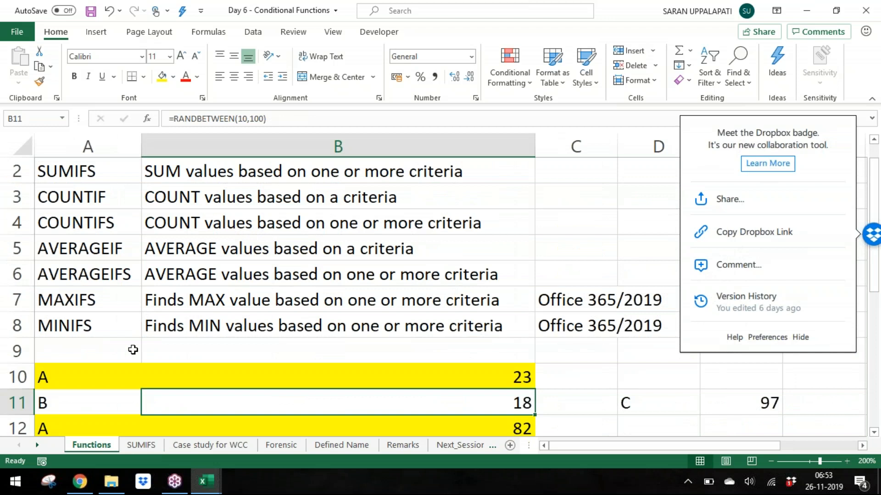
Step: Copy the Company, Area, Date and Amount table from the SUMIFS sheet into Sheet4 at A1 and autofit its columns
key("ctrl+Page_Down")
key("ctrl+shift+Right")
key("ctrl+shift+Down")
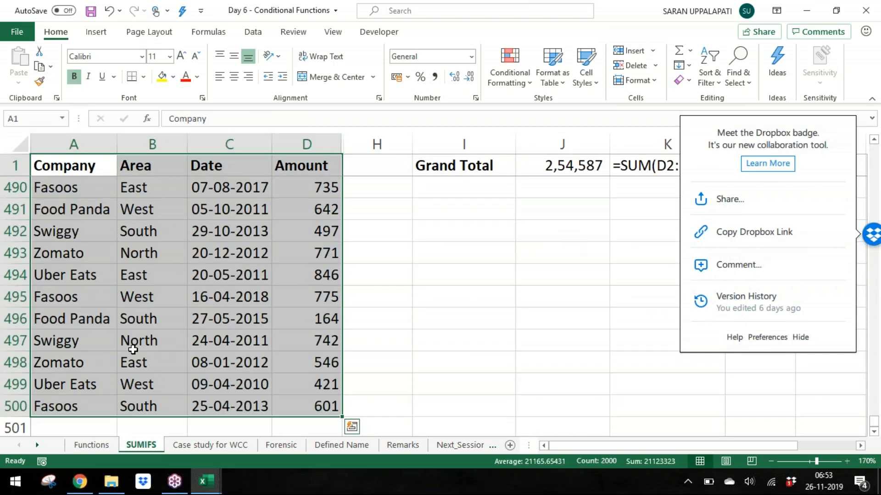
key("ctrl+c")
key("alt+Tab")
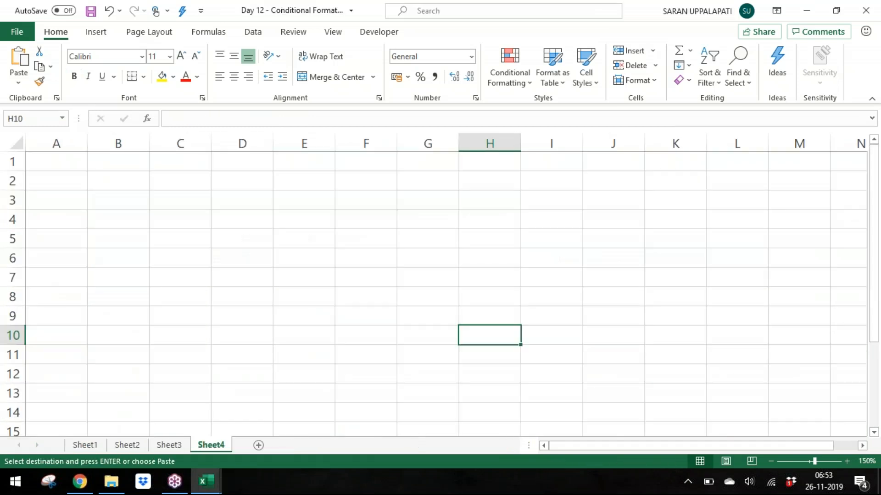
key("ctrl+Home")
key("ctrl+v")
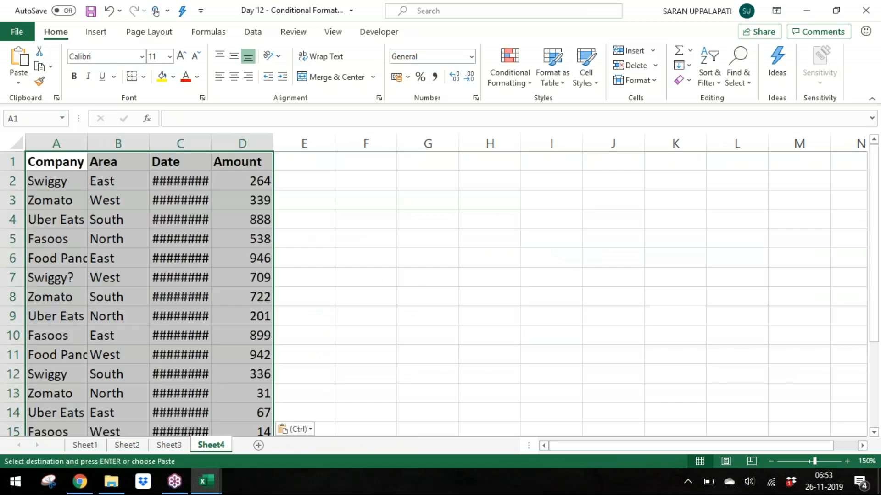
key("alt+h")
key("o")
key("i")
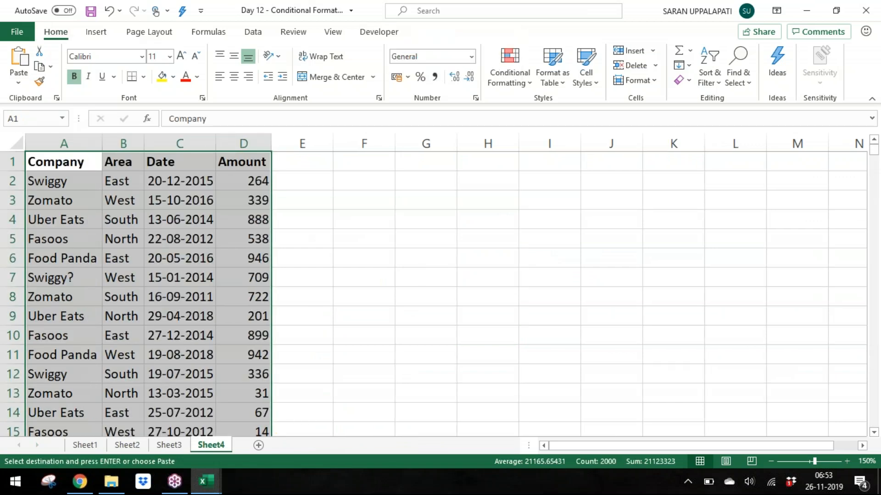
Step: Close the Day 6 - Conditional Functions workbook without saving or keeping the clipboard, then save the Day 12 workbook
key("ctrl+Home")
key("alt+Tab")
key("alt+F4")
key("Right")
key("Return")
key("Right")
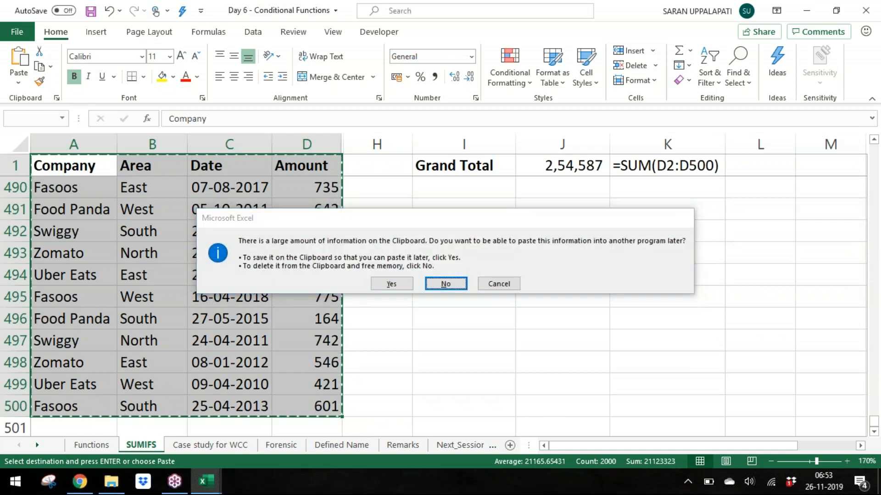
key("Return")
key("ctrl+s")
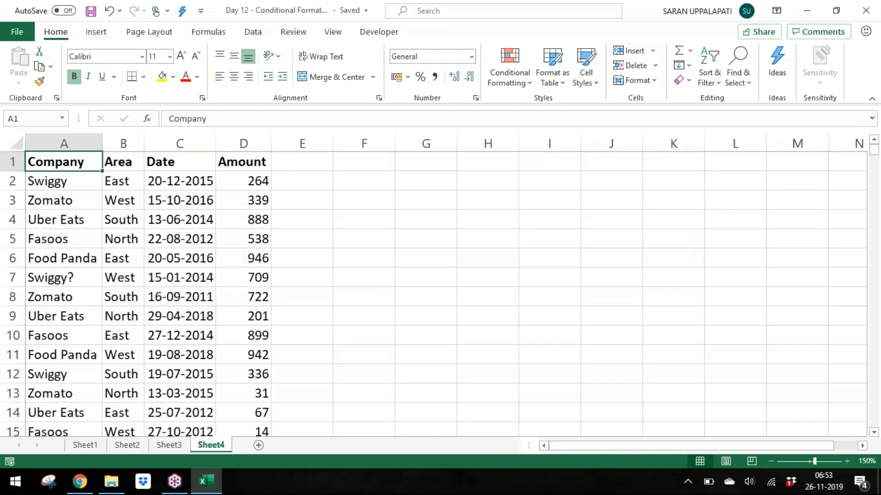
Step: Select the whole pasted table on Sheet4 down to row 500
key("Right")
key("Left")
key("ctrl+shift+Right")
key("ctrl+shift+Down")
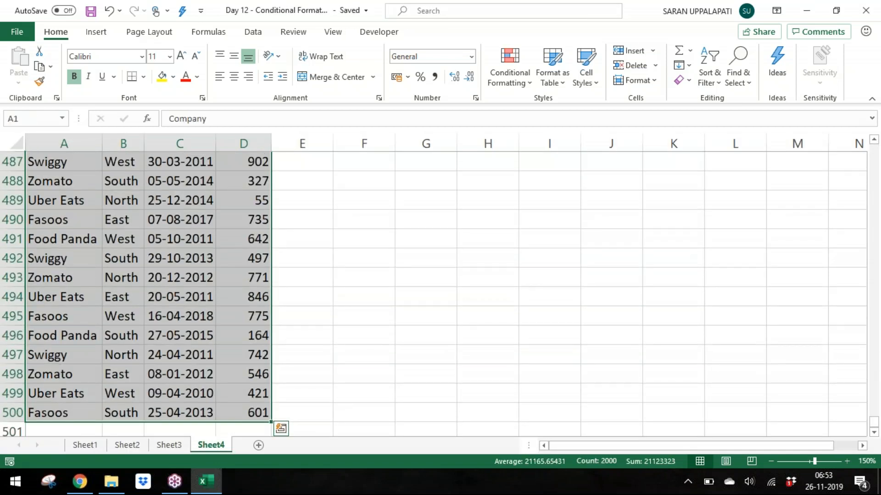
Step: Open the Master Short-cuts workbook from the Batch 9 folder
key("alt+Tab")
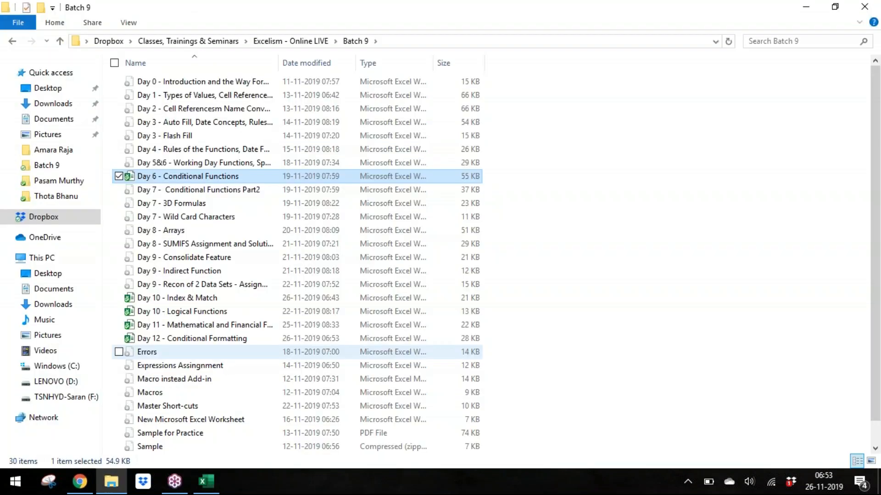
key("Down")
key("Down")
key("Down")
key("Down")
key("Down")
key("Down")
key("Down")
key("Down")
key("Down")
key("Down")
key("Down")
key("Down")
key("Down")
key("Down")
key("Down")
key("Down")
key("Down")
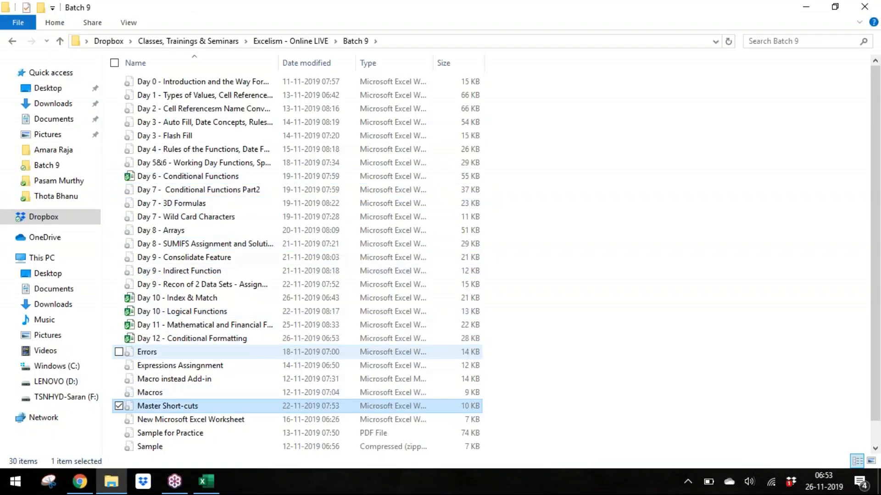
key("alt+Tab")
left_click(390, 259)
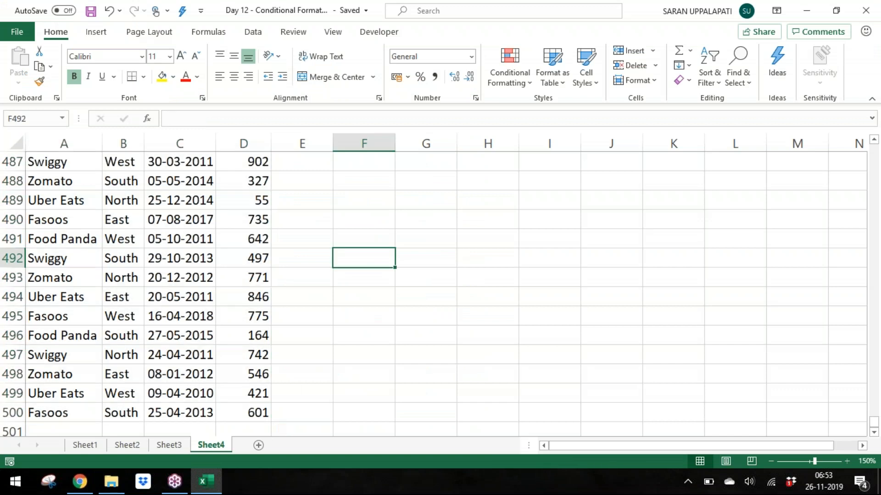
left_click(367, 209)
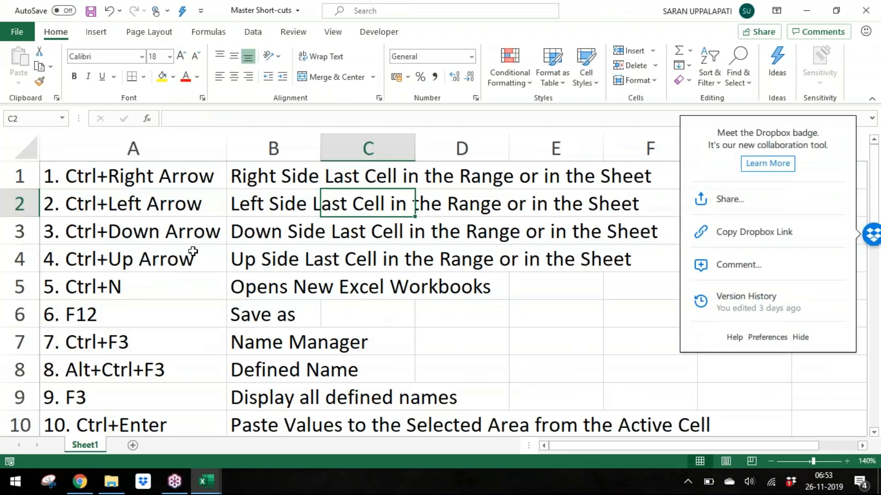
Step: Browse the keyboard shortcut list in the Master Short-cuts sheet, around the Name Manager and defined-name entries
left_click(175, 251)
key("Down")
key("Down")
key("Down")
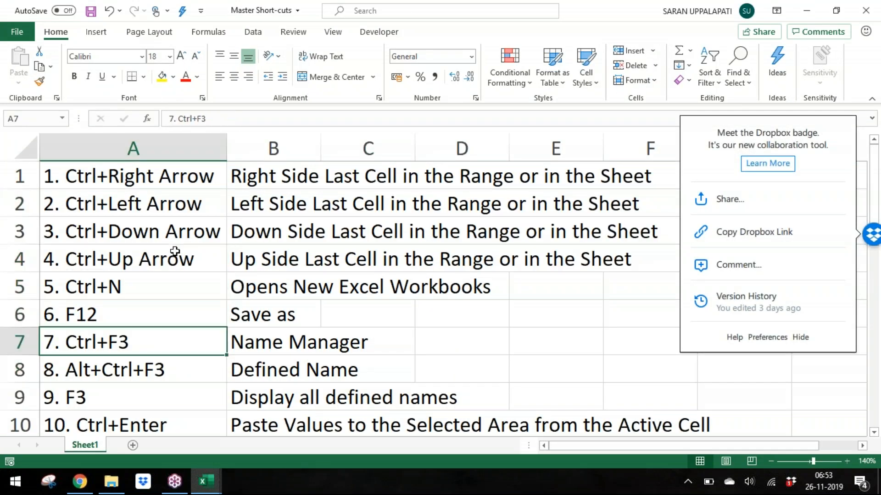
key("shift+Right")
key("shift+Down")
key("shift+Down")
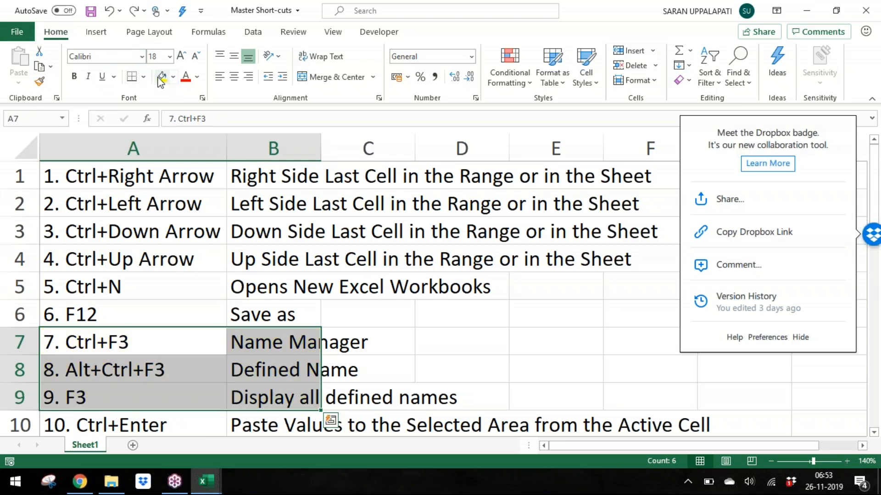
key("ctrl+Down")
key("alt+Tab")
key("alt+Tab")
key("Down")
key("Up")
key("ctrl+Up")
key("Down")
Step: Add shortcut entry 26. Alt,D,F,F in cell A26 of the shortcut list
key("Down")
key("Down")
key("Down")
key("Down")
key("Down")
key("Down")
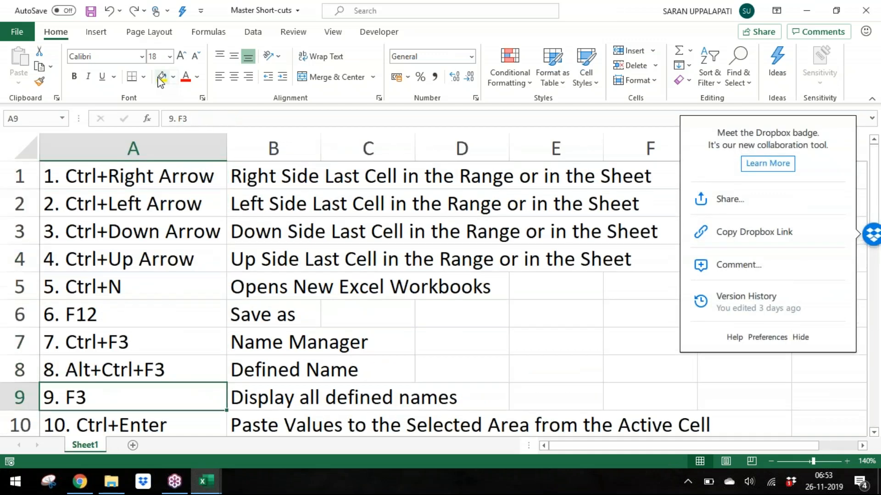
key("Down")
key("Down")
key("Down")
key("Down")
key("Down")
key("Down")
key("Down")
key("Down")
key("Down")
key("Down")
key("Down")
key("Down")
key("Down")
key("Down")
key("Down")
key("Down")
key("Down")
key("Down")
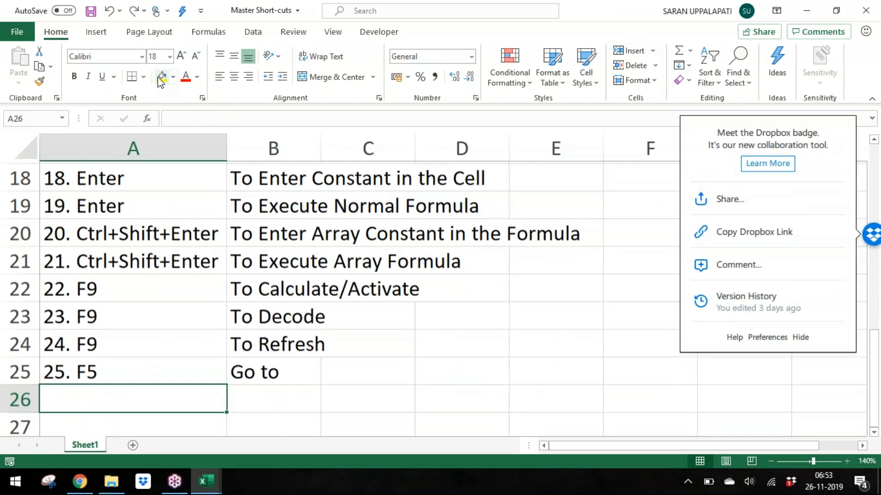
type("26. Alt,D,D")
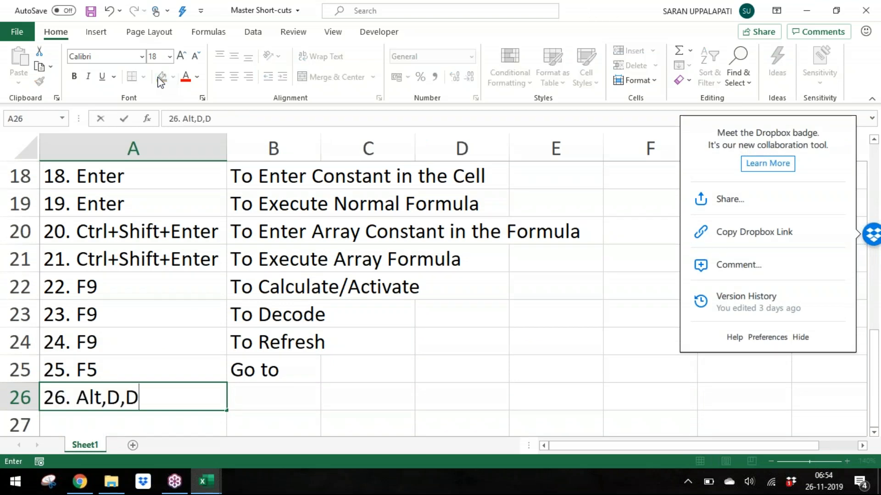
key("BackSpace")
type("F,")
key("BackSpace")
type(",F")
key("Tab")
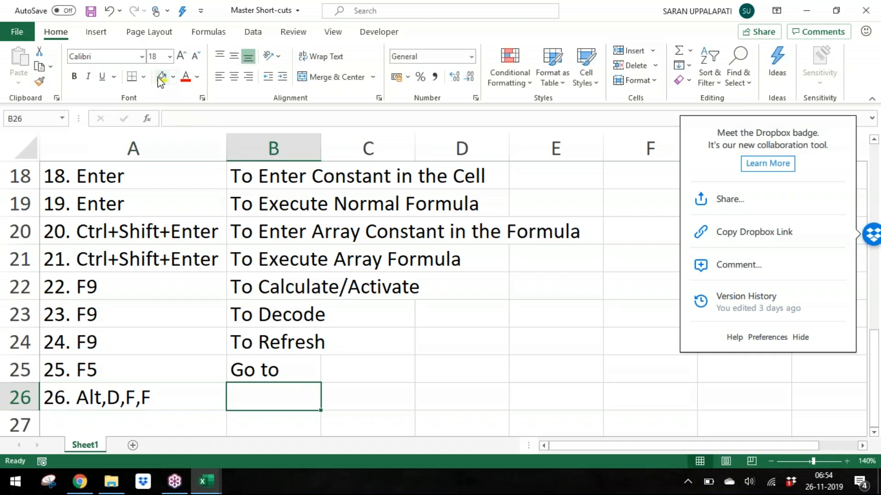
Step: Enter the description 'To get the Filters (D means Data, F means Filter, F means auto Filter)' in B26 and save the workbook
type("To ge the")
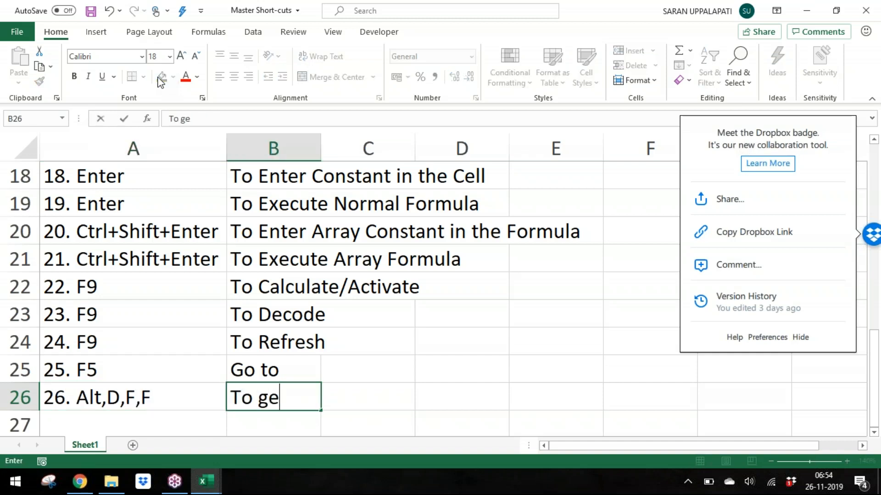
key("BackSpace")
key("BackSpace")
key("BackSpace")
key("BackSpace")
key("BackSpace")
type("t the Filter")
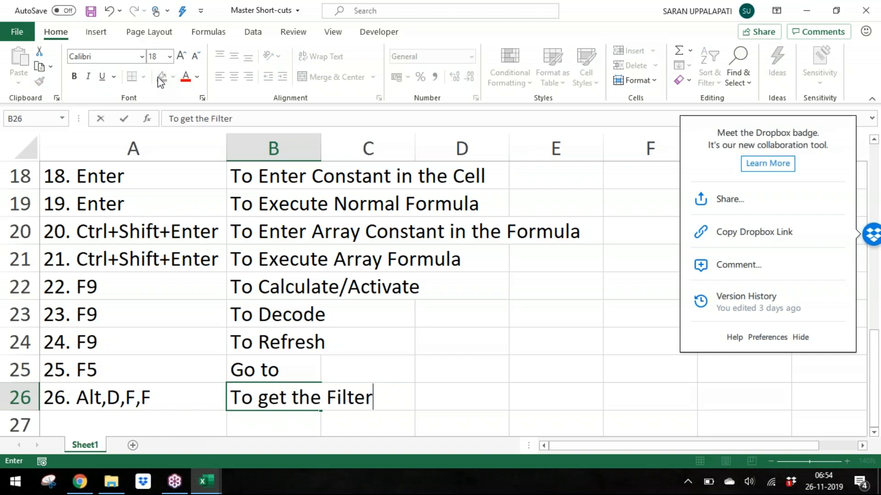
type("s (A")
key("BackSpace")
type("D")
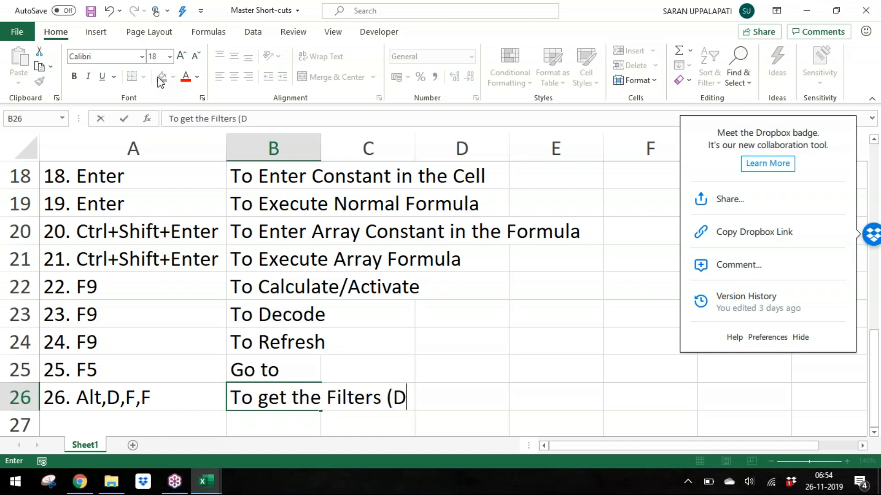
type(" means ")
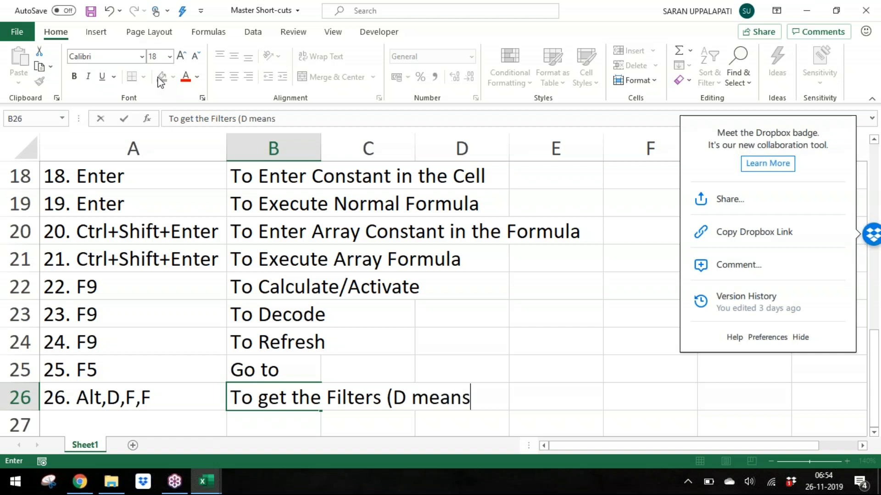
type("Data, F")
type(" Mena=")
key("BackSpace")
key("BackSpace")
key("BackSpace")
key("BackSpace")
key("BackSpace")
type("means fil")
key("BackSpace")
key("BackSpace")
key("BackSpace")
type("Filter, F means a")
key("BackSpace")
type("A")
key("BackSpace")
type("auto ")
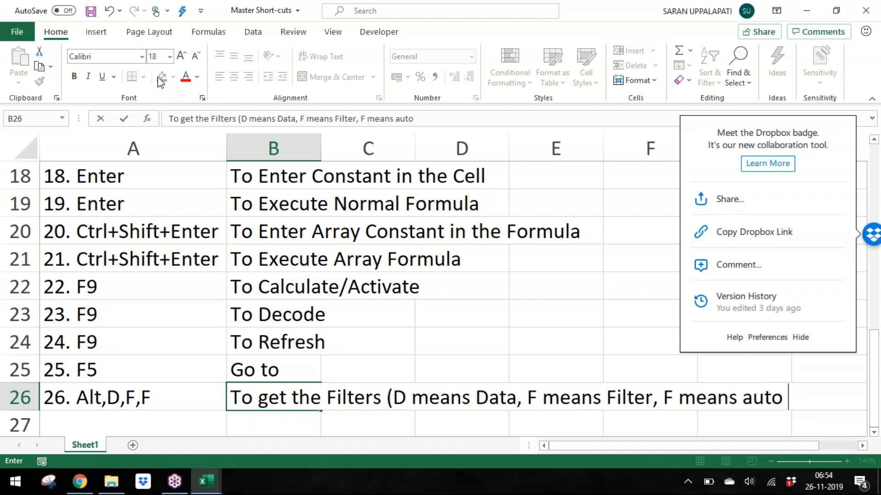
type("Filter)")
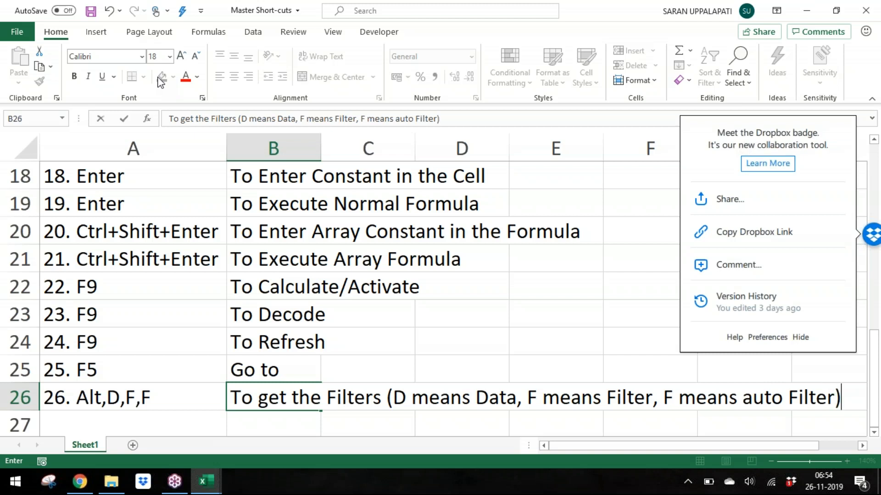
key("Return")
key("Up")
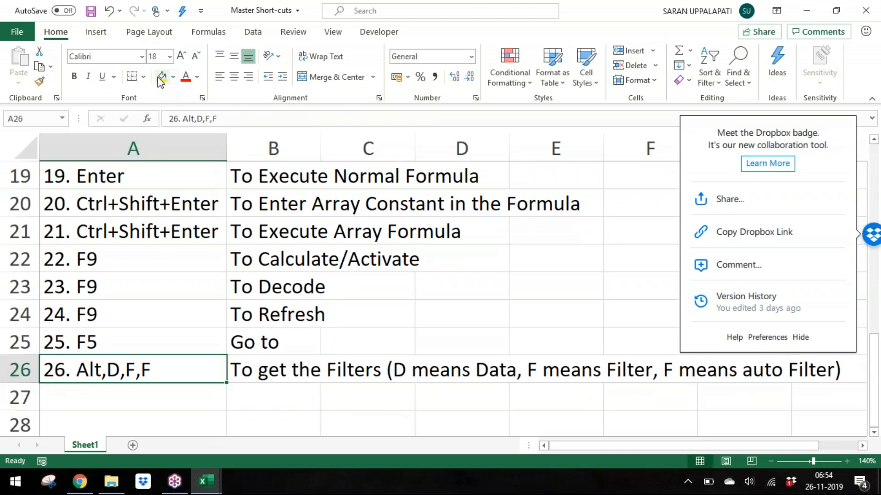
key("ctrl+s")
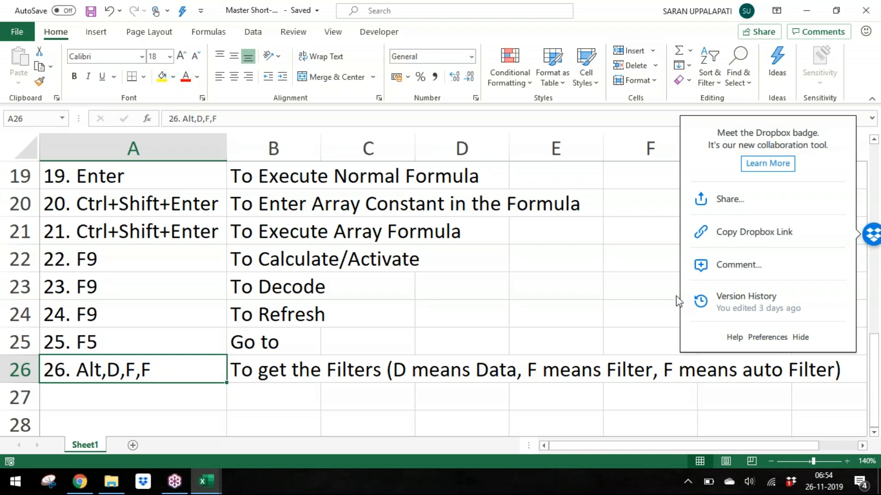
left_click(801, 338)
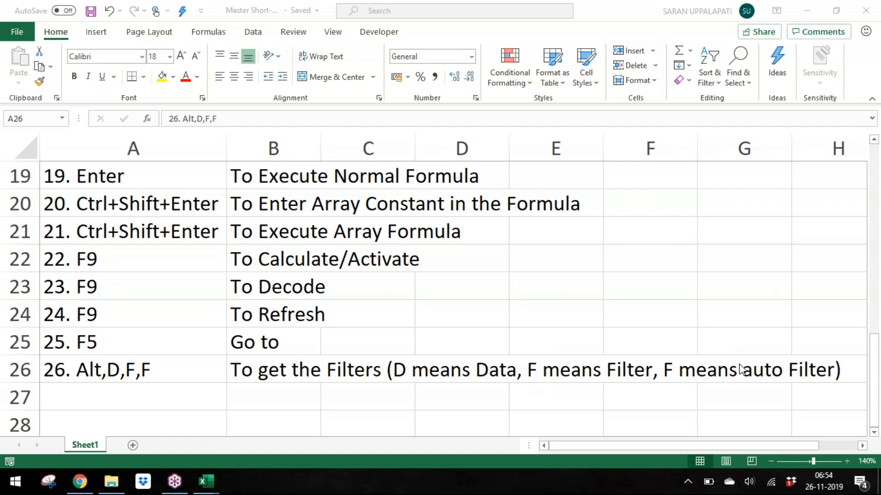
Step: Switch back to the Day 12 workbook's Sheet4 and start the Alt,D,F,F key sequence to apply filters
key("alt+Tab")
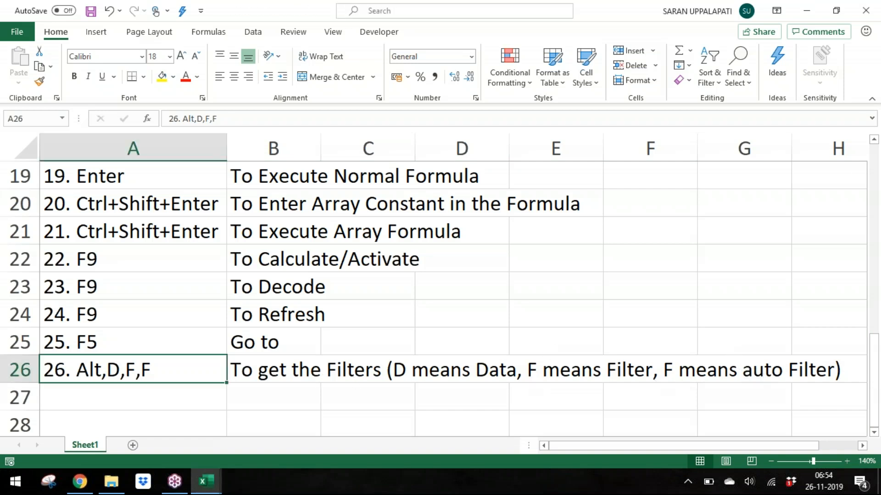
key("alt+Tab")
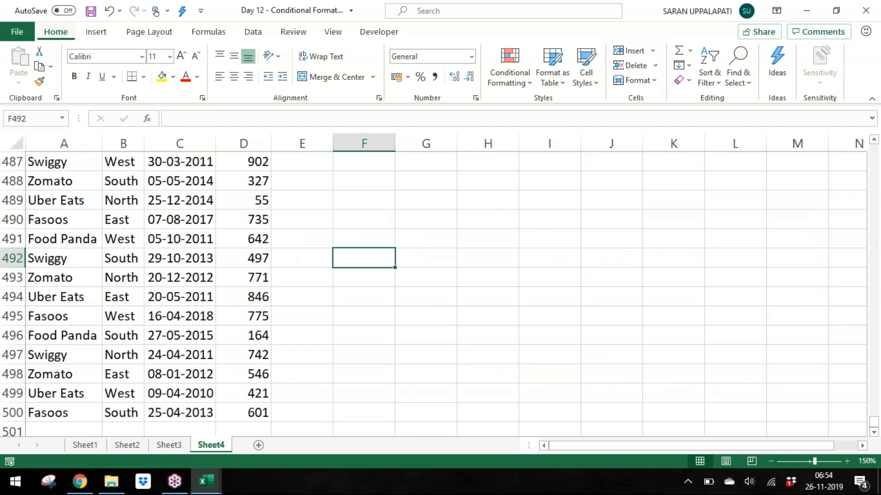
key("alt+d")
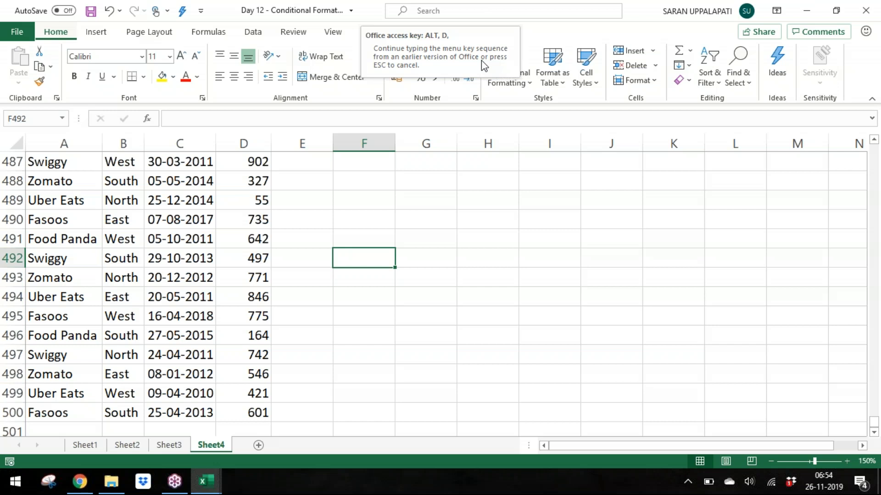
Step: Select the sales data A1:D500 on Sheet4 and toggle AutoFilter on and off repeatedly with the Alt,D,F,F sequence
key("Escape")
key("ctrl+Up")
key("Left")
key("Left")
key("ctrl+Left")
key("ctrl+End")
key("ctrl+Home")
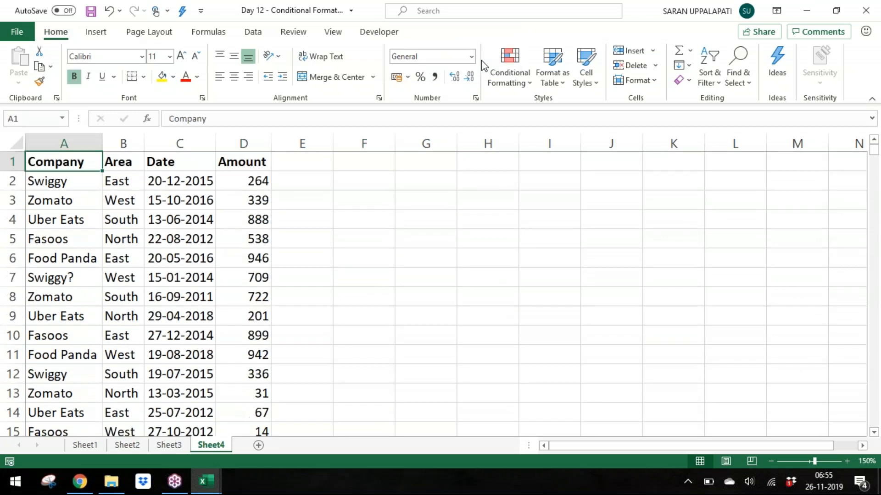
key("ctrl+shift+Right")
key("ctrl+shift+Down")
key("alt+d")
key("f")
key("f")
key("alt+d")
key("f")
key("f")
key("alt+d")
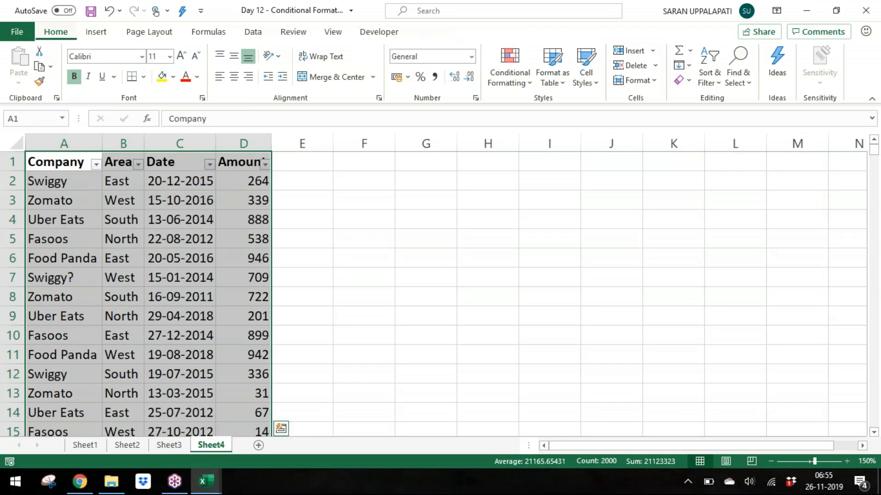
key("s")
key("Escape")
key("alt+d")
key("f")
key("f")
key("alt+d")
key("f")
key("f")
key("alt+d")
key("f")
key("f")
key("alt+d")
key("f")
key("f")
key("alt+d")
key("s")
key("Escape")
key("alt+d")
key("f")
key("f")
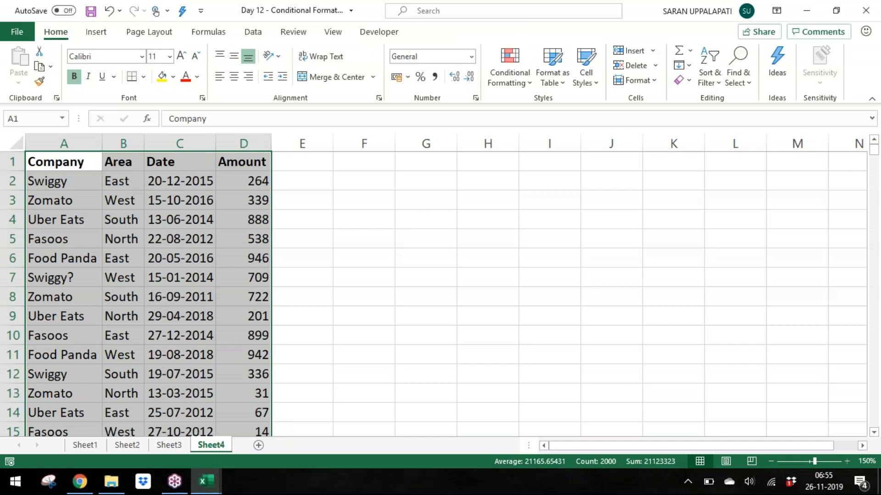
Step: Switch to the Master Short-cuts workbook and add shortcut entry 27. Alt,D,F,F in cell A27
key("alt+Tab")
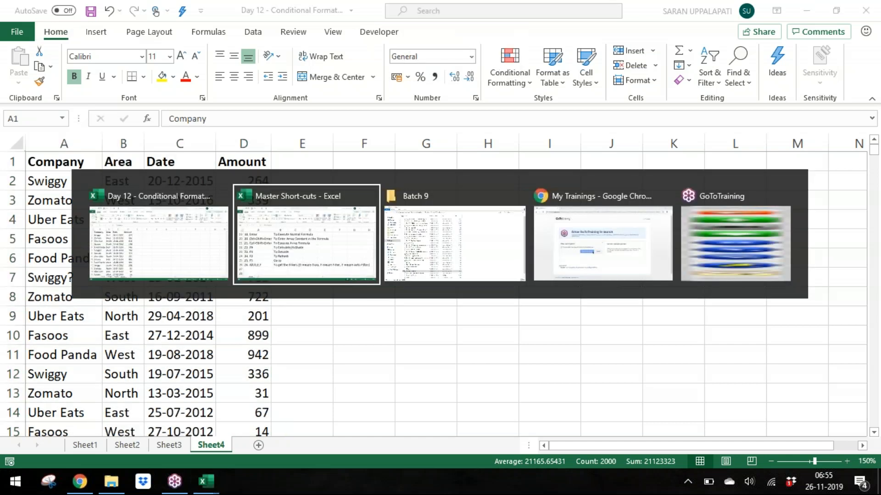
key("Down")
key("Up")
key("Down")
key("Up")
key("ctrl+c")
key("Down")
key("ctrl+v")
key("F2")
key("Left")
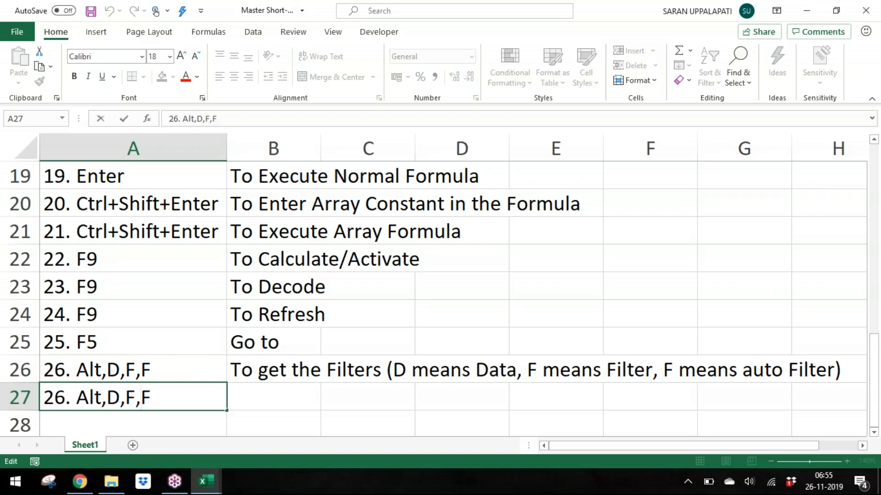
key("shift+Right")
type("7")
key("Return")
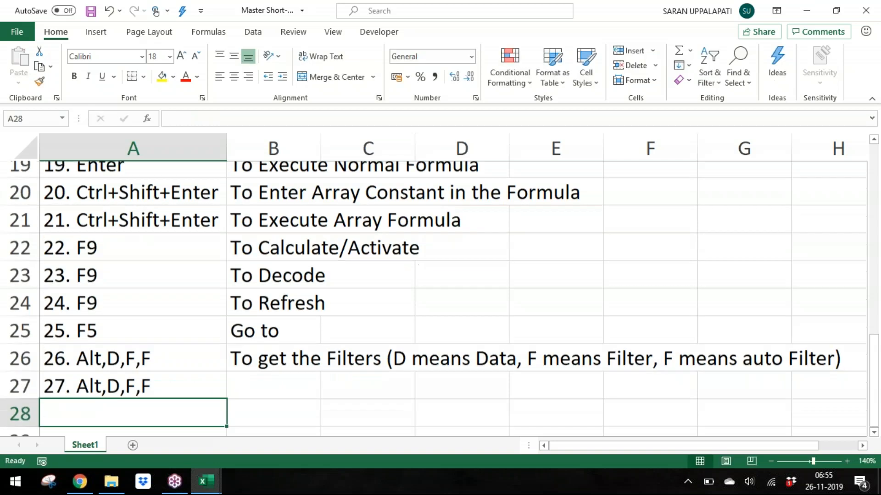
Step: Enter the description 'To Remove the Filters' in B27
key("Up")
key("Right")
type("To R")
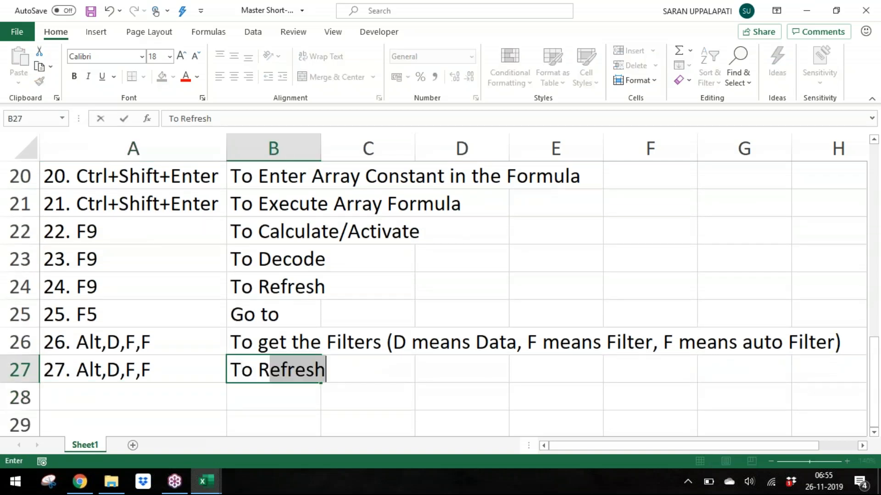
type("emove the Filters")
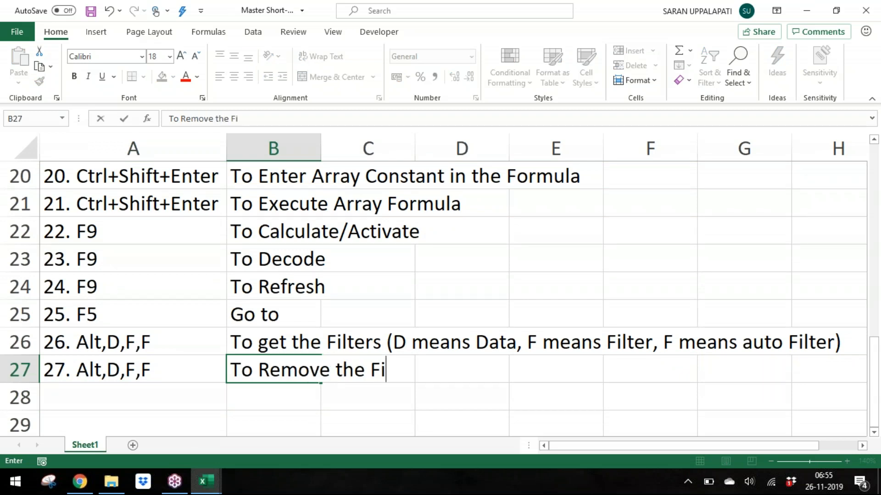
key("Return")
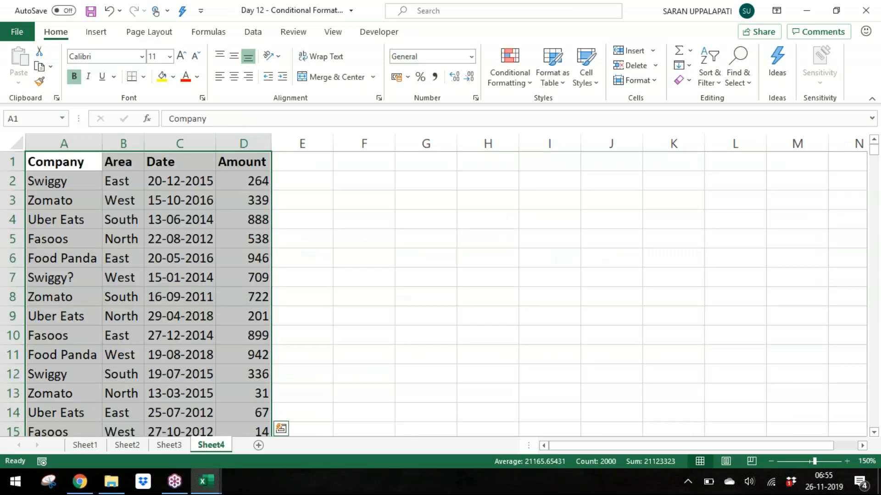
Step: Turn on AutoFilter for the selected sales data on Sheet4 with Alt,D,F,F
key("alt+d")
key("f")
key("f")
key("Down")
key("Up")
key("Right")
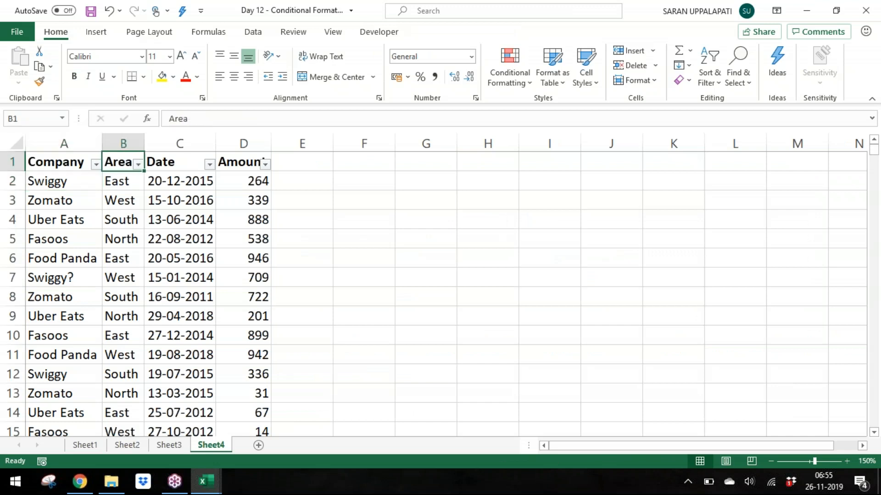
Step: Filter the Area column to show only East records
key("alt+Down")
key("Down")
key("Down")
key("Down")
key("Down")
key("Down")
key("Down")
key("space")
key("Down")
key("space")
key("Return")
Step: Clear the filter from the filtered data with the Alt,D,F,S sequence
key("Down")
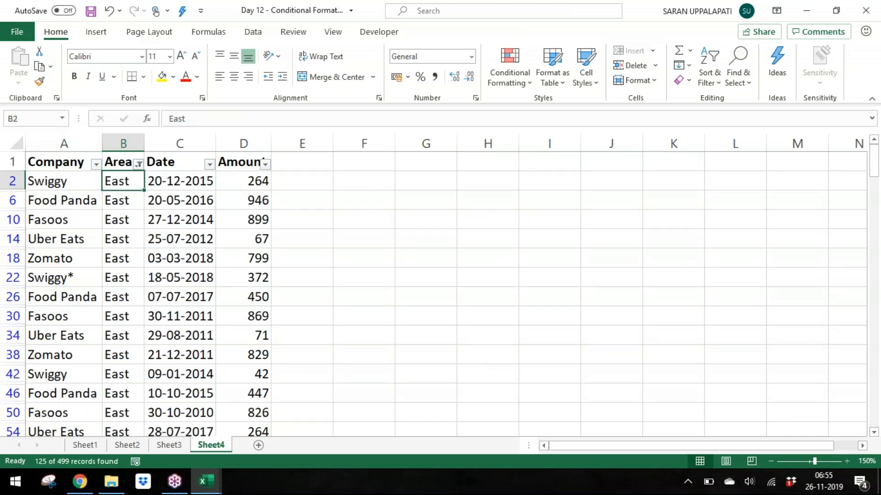
key("alt+d")
key("f")
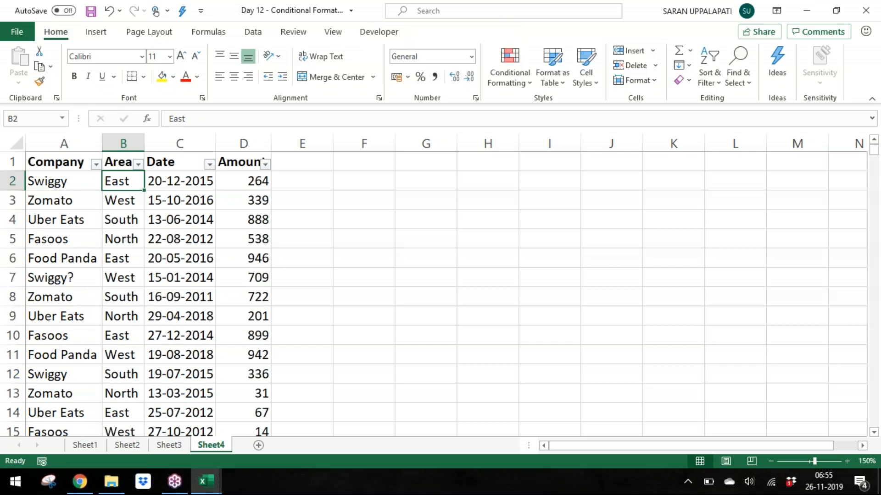
Step: Add shortcut entry 28. Alt,D,F,S in cell A28 of the shortcut list
key("alt+Tab")
key("Left")
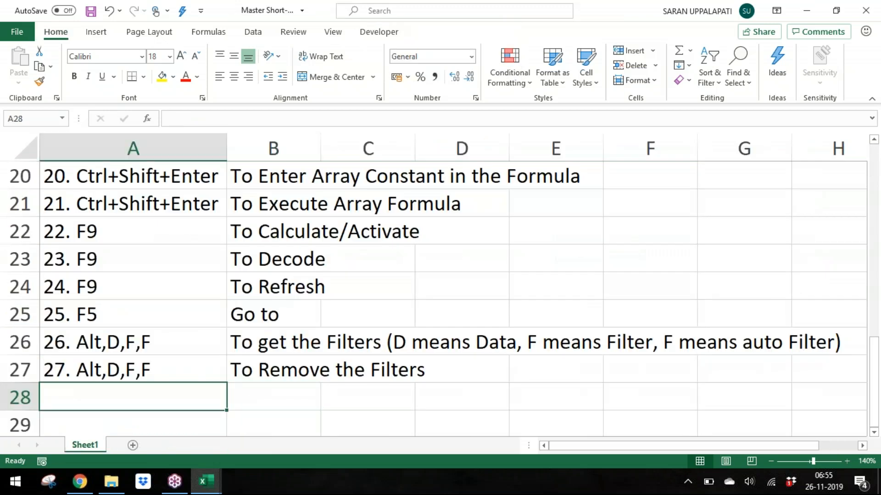
type("27")
type("8. Alt,")
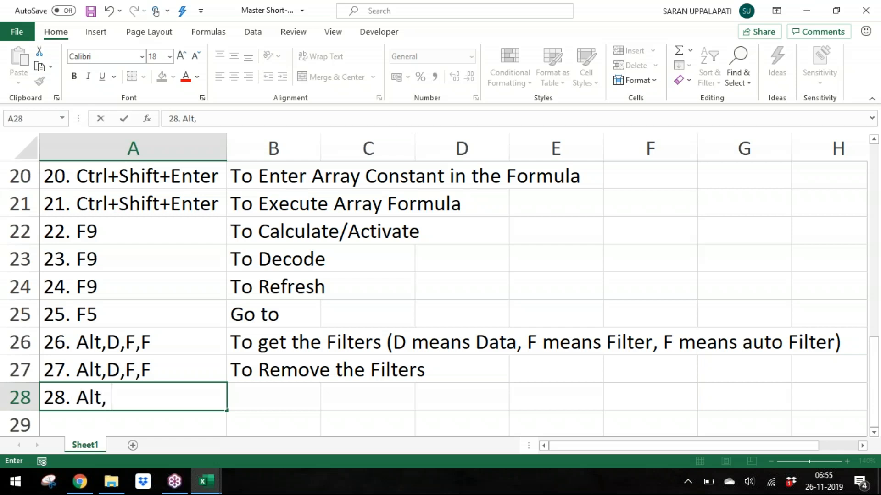
type(" D,F")
key("Return")
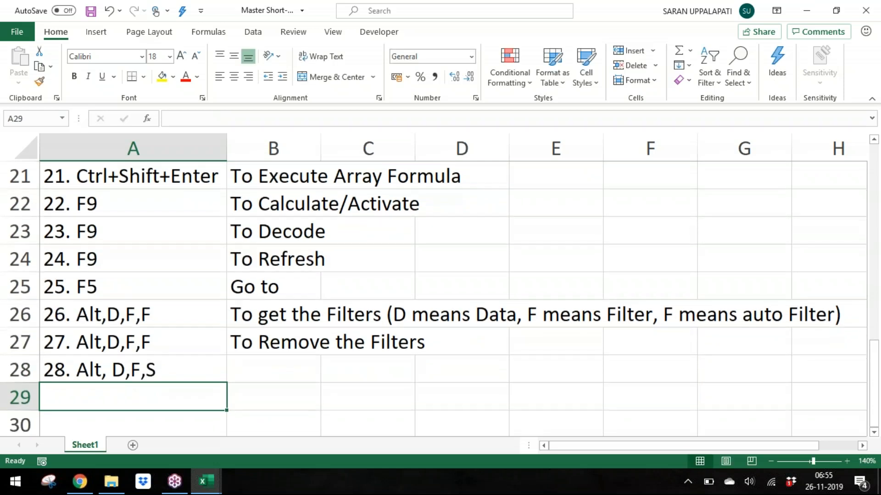
key("Up")
key("F2")
key("Left")
key("Left")
key("Left")
key("Left")
key("BackSpace")
key("Return")
Step: Enter the description 'To Clear the Filters from Filtered Data' in B28
key("Right")
key("Up")
type("T")
type("o Clear the Filters from Filtered Data")
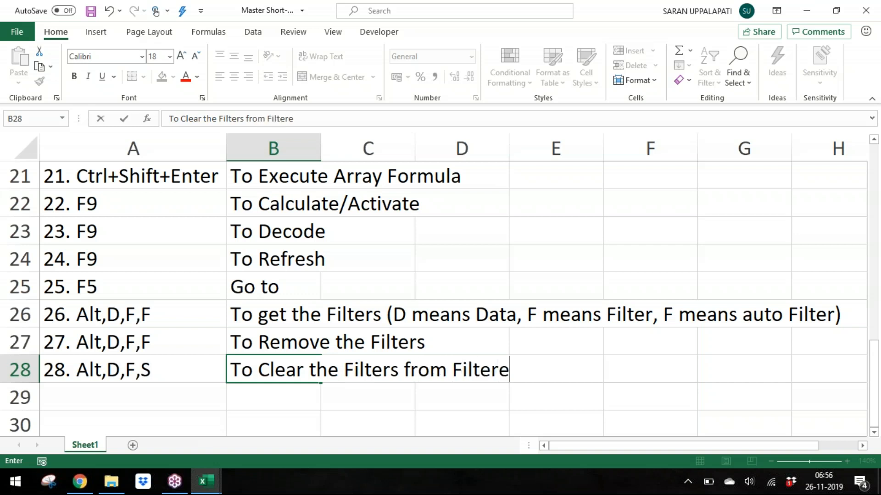
key("Return")
Step: Back on Sheet4, reselect the sales data and toggle AutoFilter off and on again with Alt,D,F,F
key("alt+Tab")
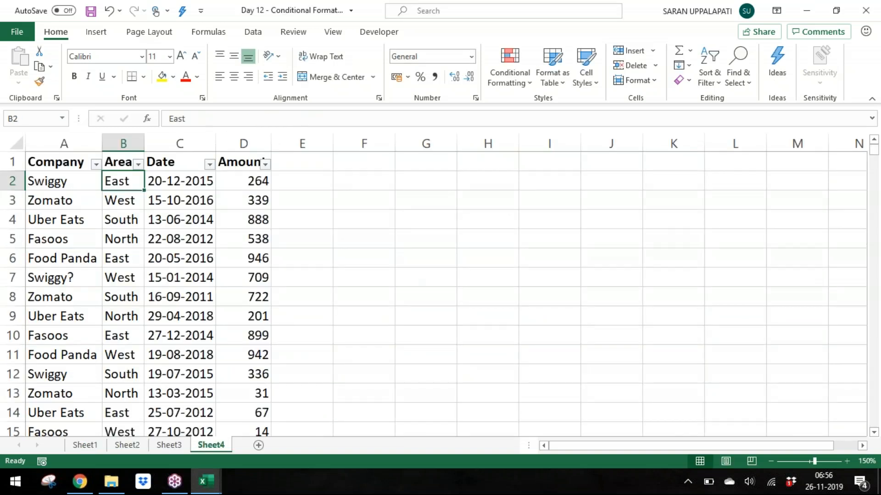
key("Up")
key("Left")
key("ctrl+shift+Right")
key("ctrl+shift+Down")
key("alt+d")
key("f")
key("f")
key("alt+d")
key("f")
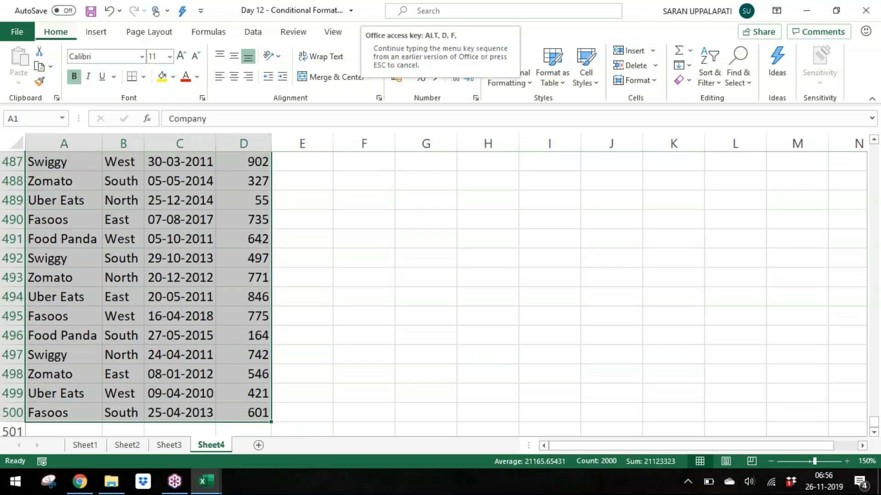
key("f")
key("alt+d")
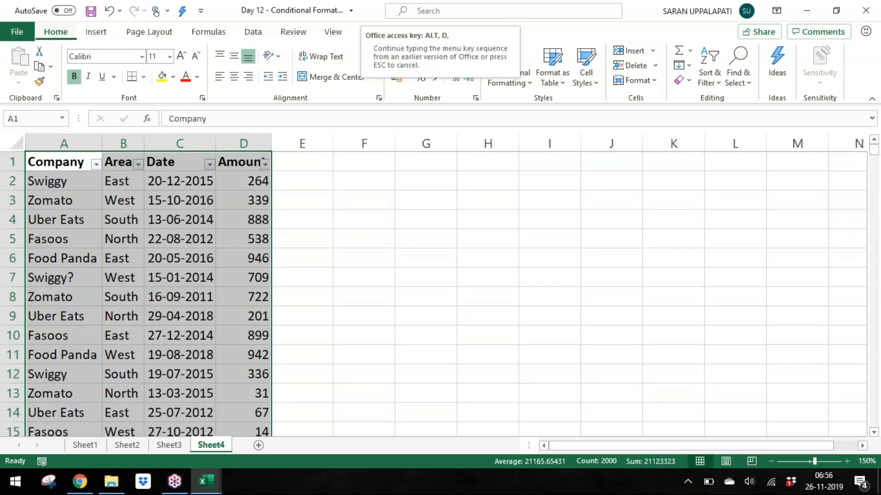
key("f")
key("alt+d")
key("f")
key("f")
Step: Filter the Company column to show only Fasoos records
key("ctrl+Home")
key("alt+Down")
key("Down")
key("Down")
key("Down")
key("Down")
key("Down")
key("Down")
key("Down")
key("Down")
key("Down")
key("Up")
key("space")
key("Down")
key("space")
key("Return")
Step: Clear the Company filter with the Alt,D,F,S sequence
key("alt+d")
key("f")
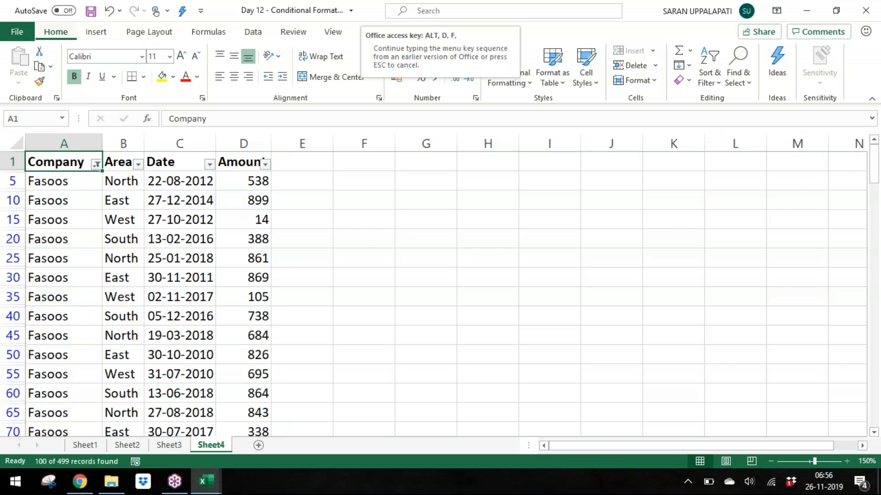
key("s")
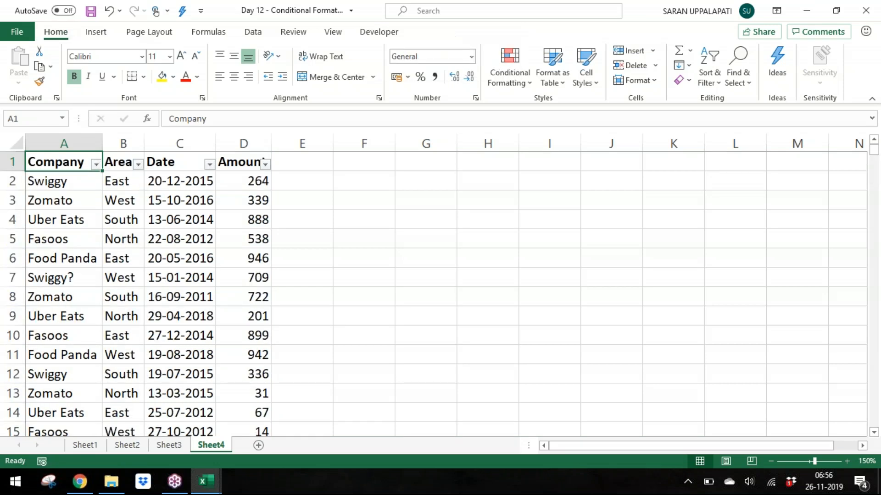
Step: Examine the Text Filters options in the Company column's filter menu
key("Right")
key("Right")
key("Left")
key("Left")
left_click(95, 165)
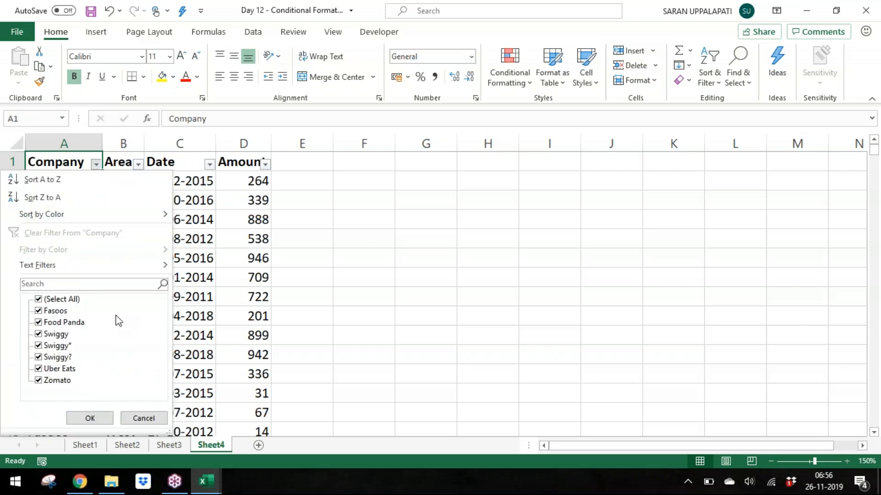
mouse_move(146, 273)
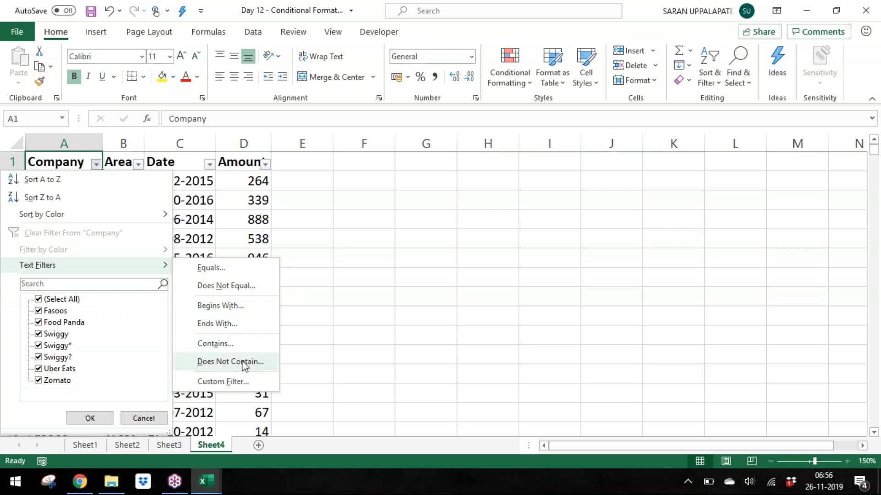
left_click(304, 326)
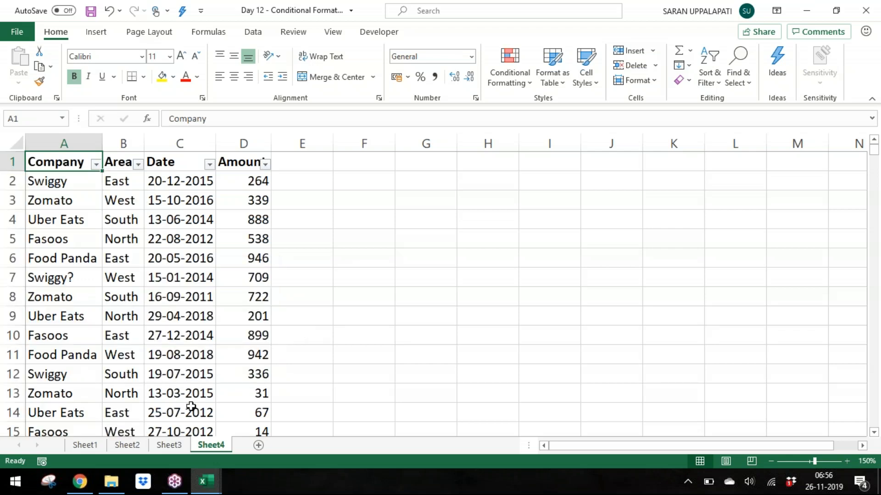
Step: On Sheet3, move the text criteria from A11 downward one row to free cell A11
left_click(180, 444)
left_click(94, 343)
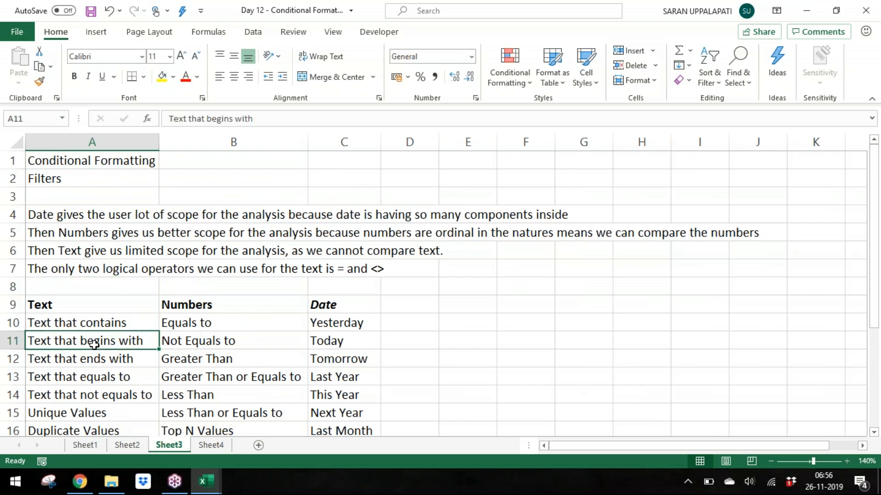
key("Down")
key("Down")
key("Down")
key("Down")
key("Down")
key("Up")
key("Up")
key("Up")
key("Up")
key("Up")
key("Up")
key("Down")
key("Down")
key("Down")
key("Down")
key("Up")
key("Up")
key("Up")
key("ctrl+shift+Down")
key("ctrl+x")
key("Down")
key("ctrl+v")
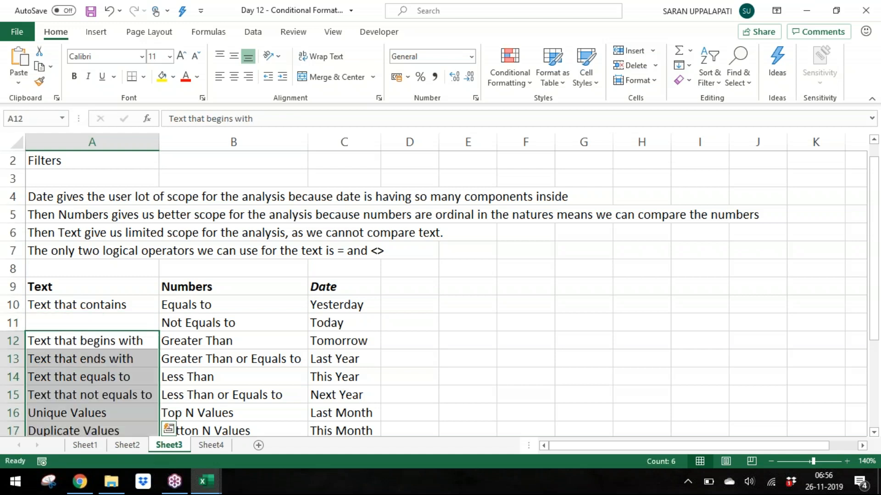
Step: Enter 'That doesn't Contains' in cell A11 of the Text list
key("Up")
type("That doe")
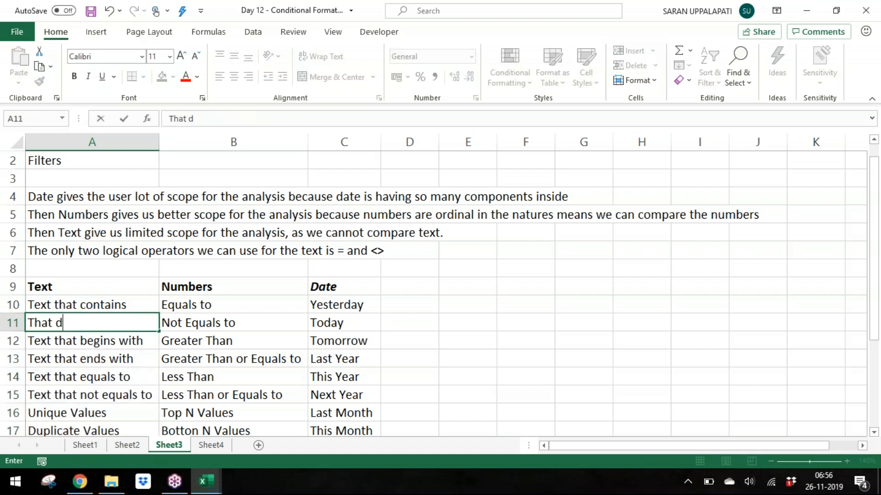
type("sn't Contains")
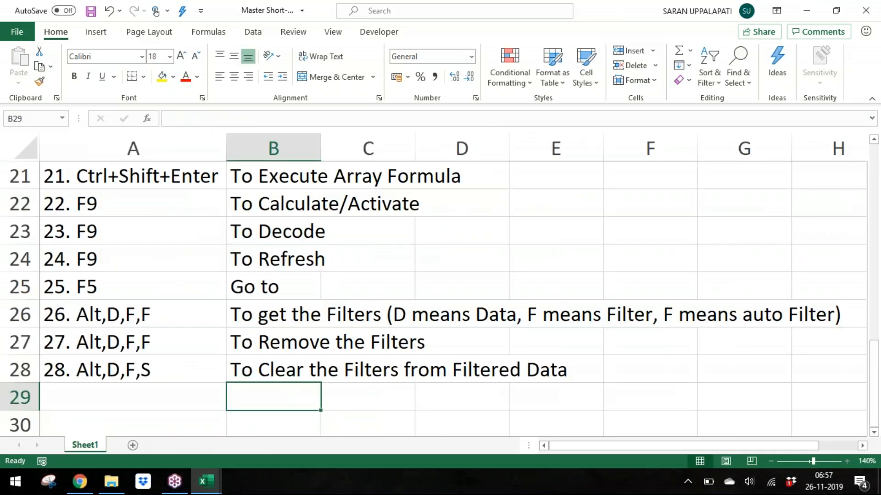
Step: Switch to the Day 12 workbook's Sheet4 and examine the Text Filters options in the Area column's filter menu
key("alt+Tab")
key("alt+Tab")
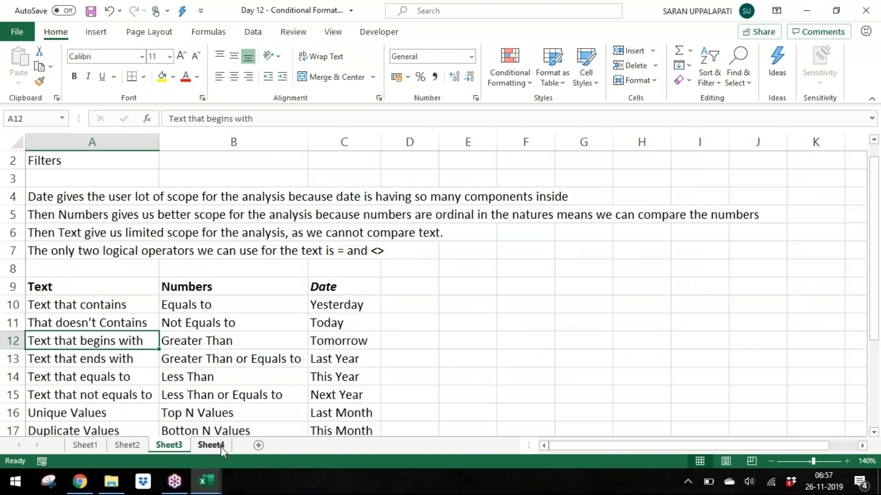
left_click(219, 447)
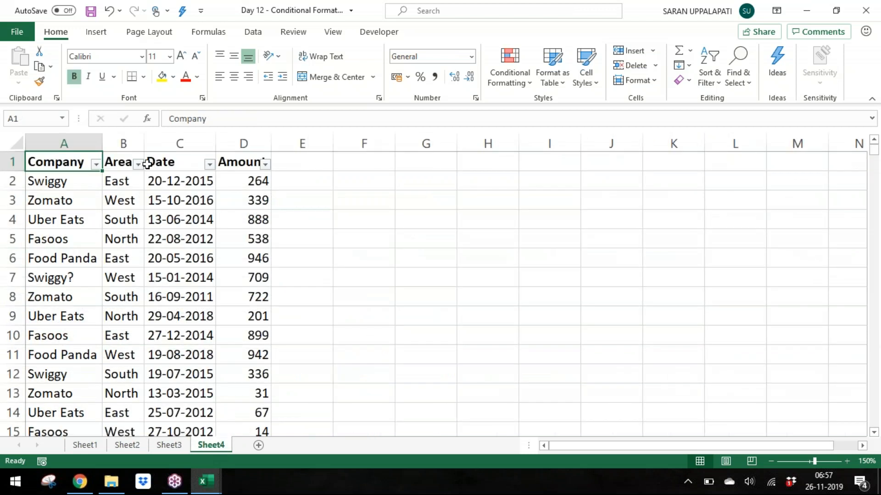
key("Right")
key("alt+Down")
key("Escape")
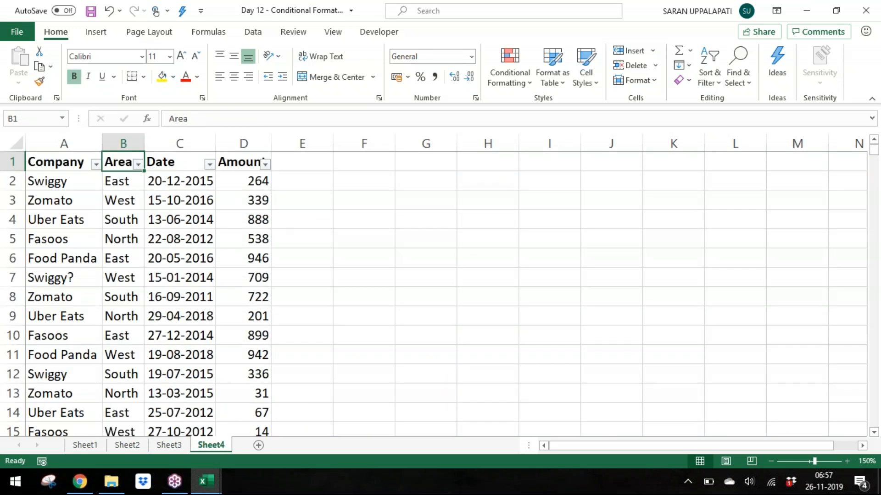
key("alt+Down")
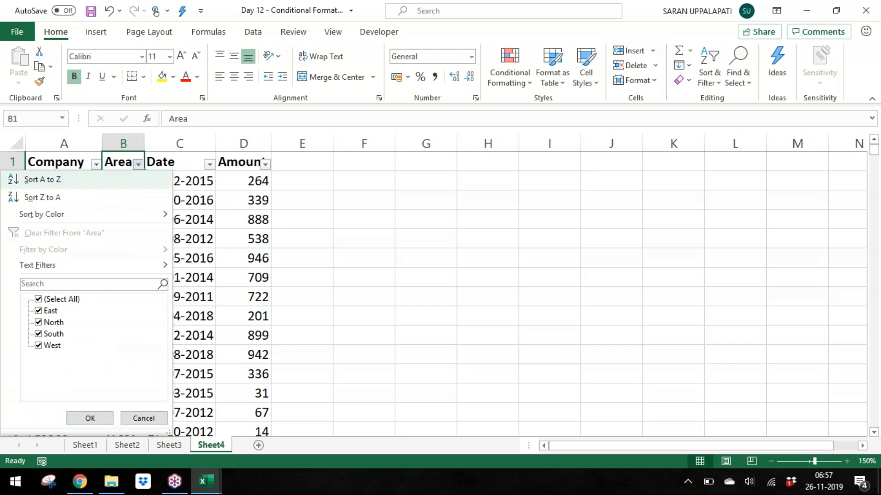
key("alt+f")
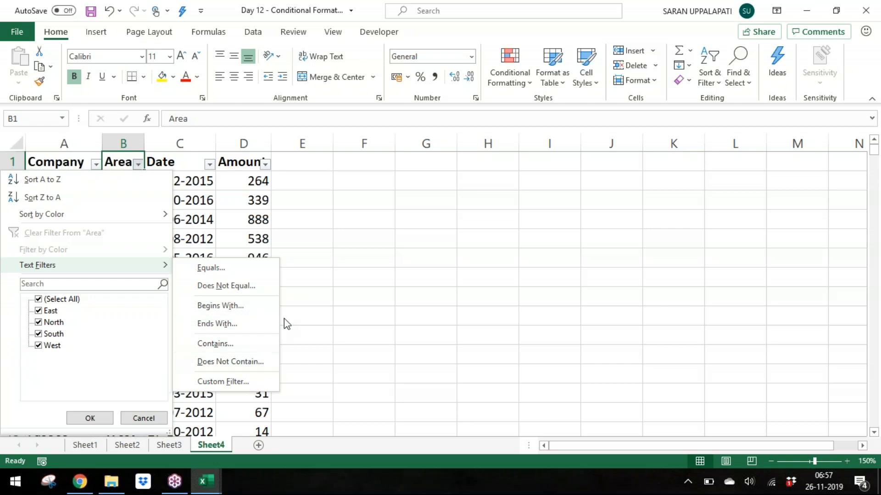
key("Escape")
key("Escape")
Step: Examine the Date Filters options in the Date column's filter menu, including All Dates in the Period
key("Right")
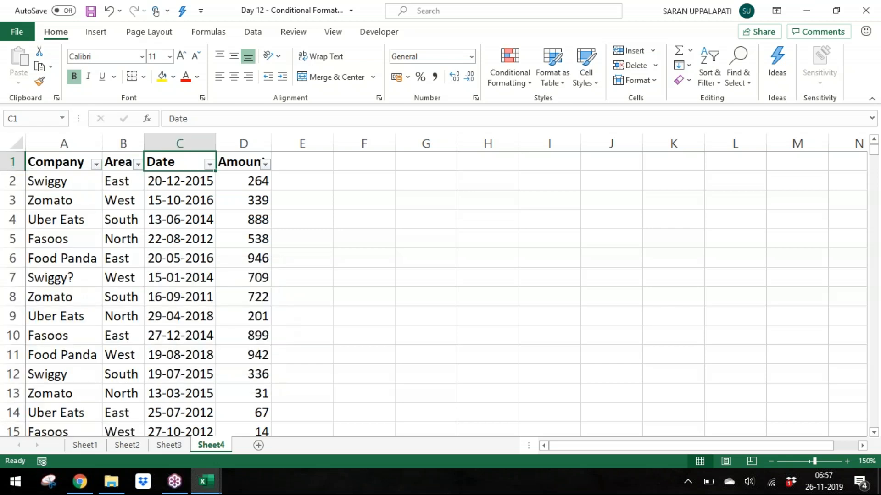
key("alt+Down")
key("Down")
key("Down")
key("Down")
key("Down")
key("Down")
key("Down")
key("Down")
key("Up")
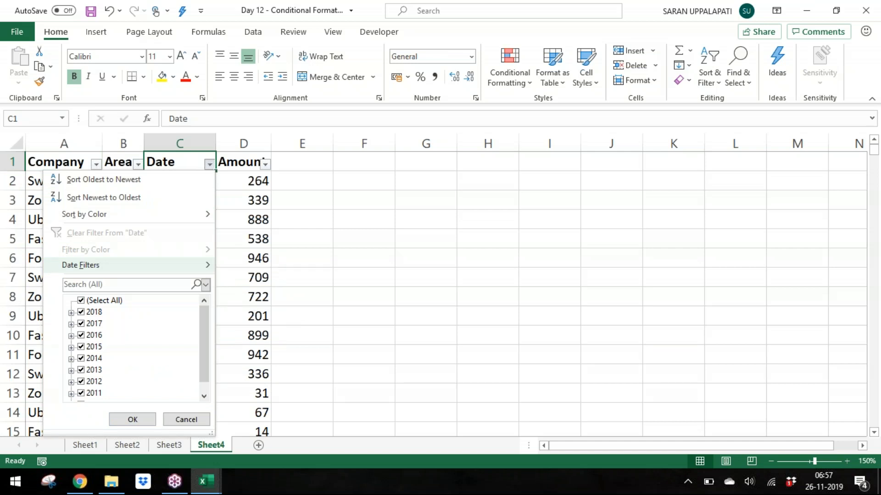
key("Right")
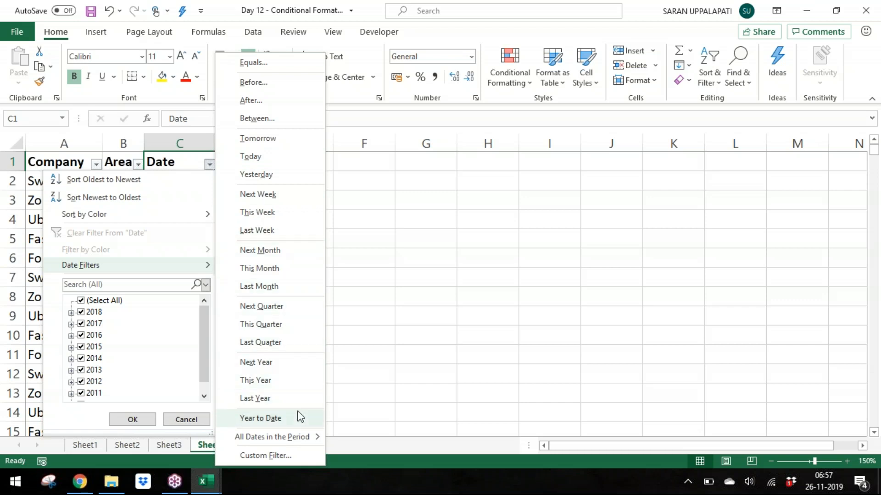
mouse_move(305, 437)
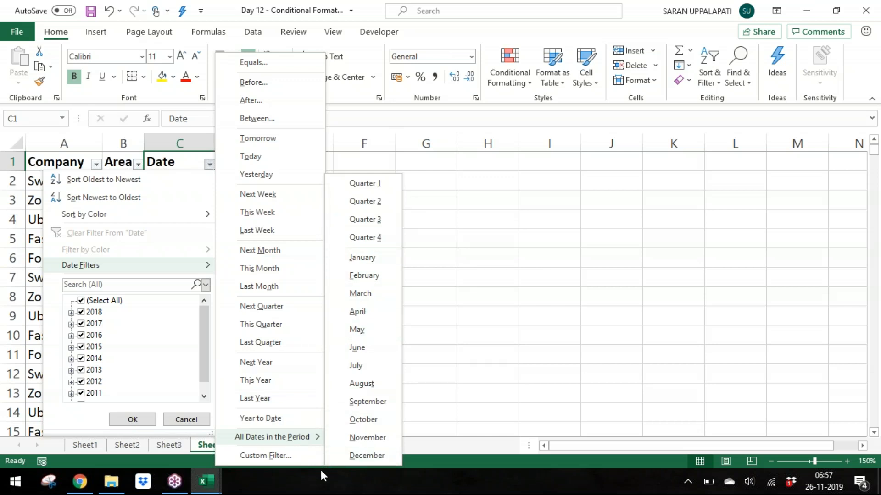
Step: Explore the Date column's Custom AutoFilter dialog, its operator list and date picker, and cancel it
left_click(293, 455)
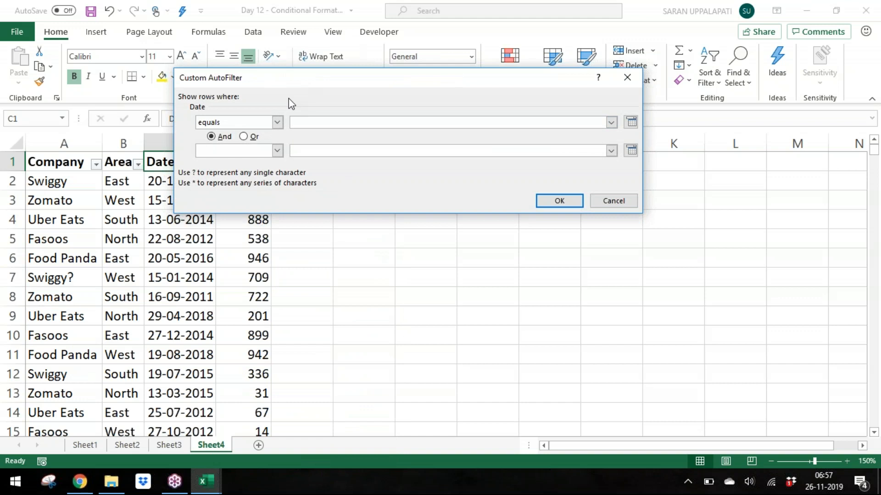
left_click(277, 123)
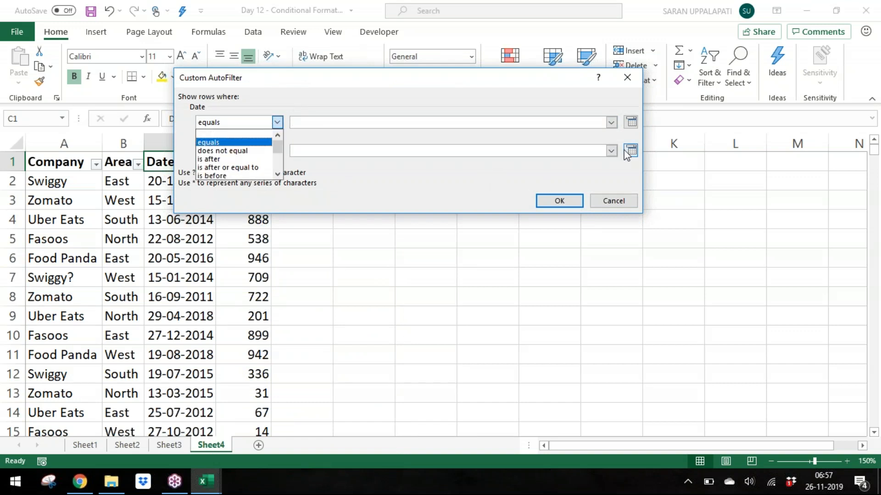
left_click(631, 122)
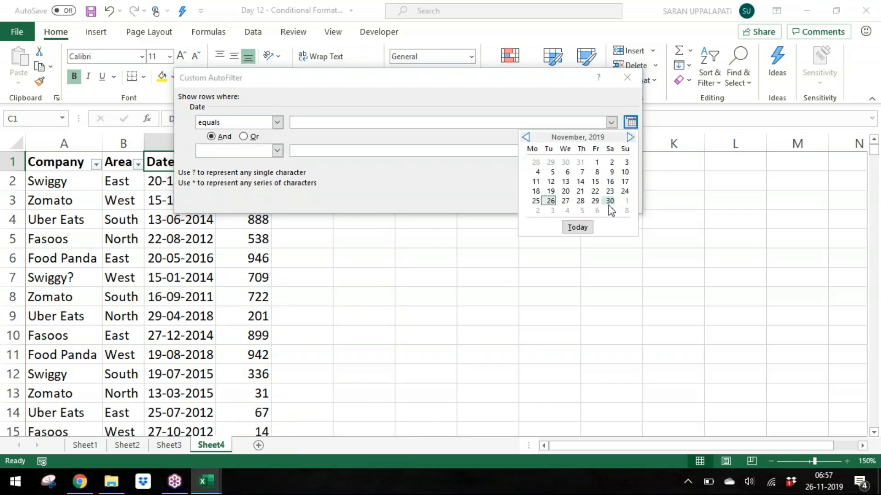
left_click(398, 216)
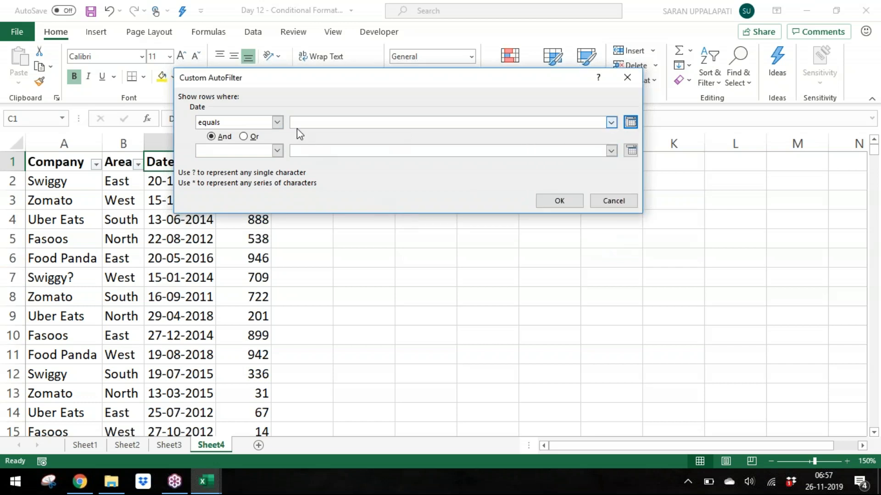
left_click(276, 123)
left_click_drag(277, 146, 283, 180)
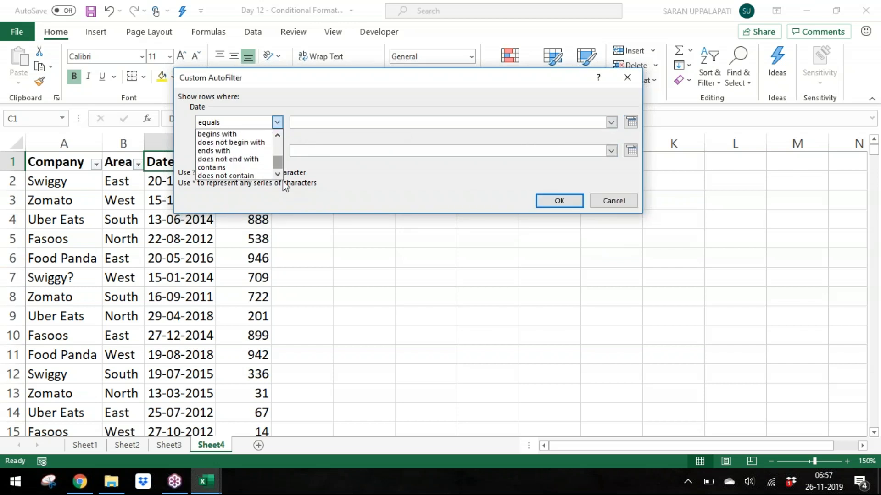
left_click(629, 202)
left_click(153, 303)
left_click(178, 446)
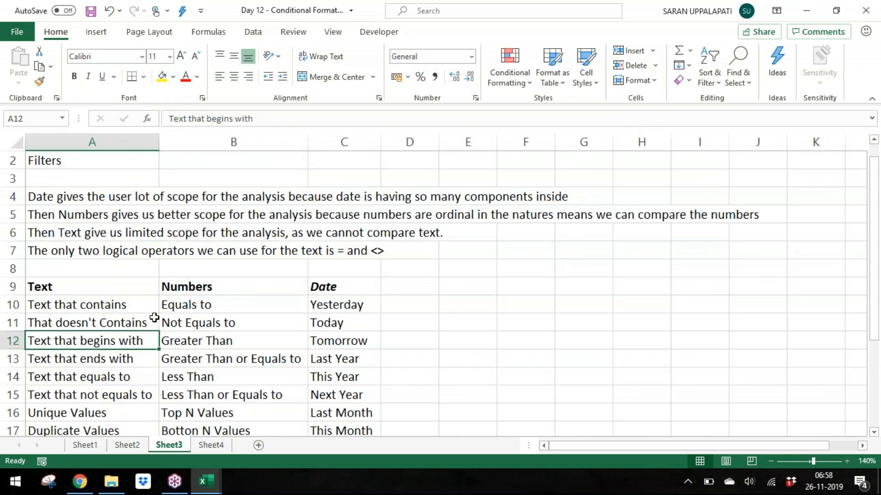
left_click(131, 446)
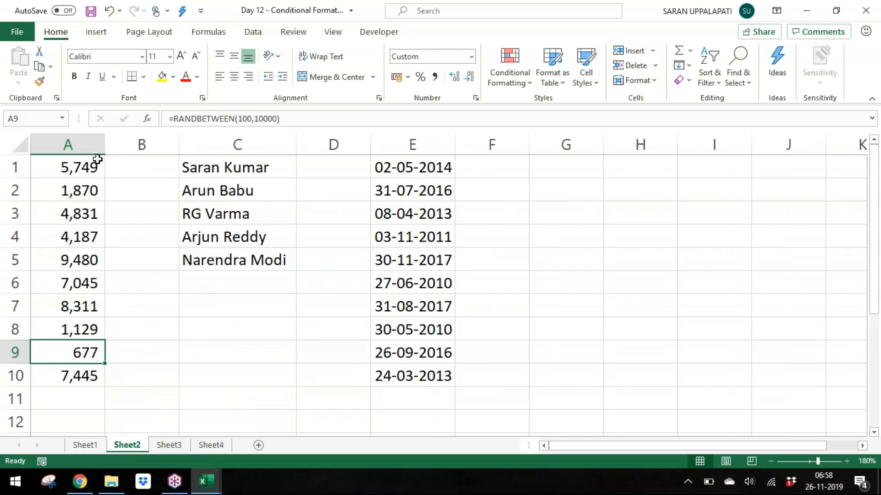
left_click_drag(86, 165, 102, 373)
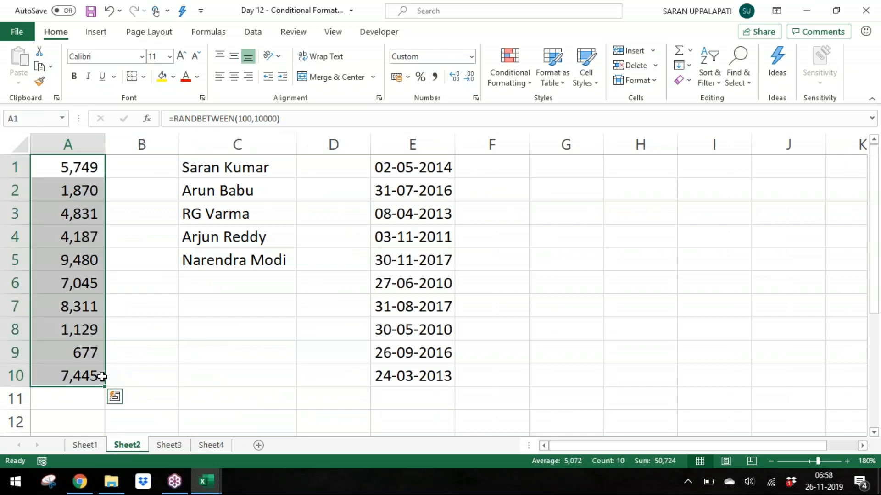
left_click(516, 86)
mouse_move(544, 113)
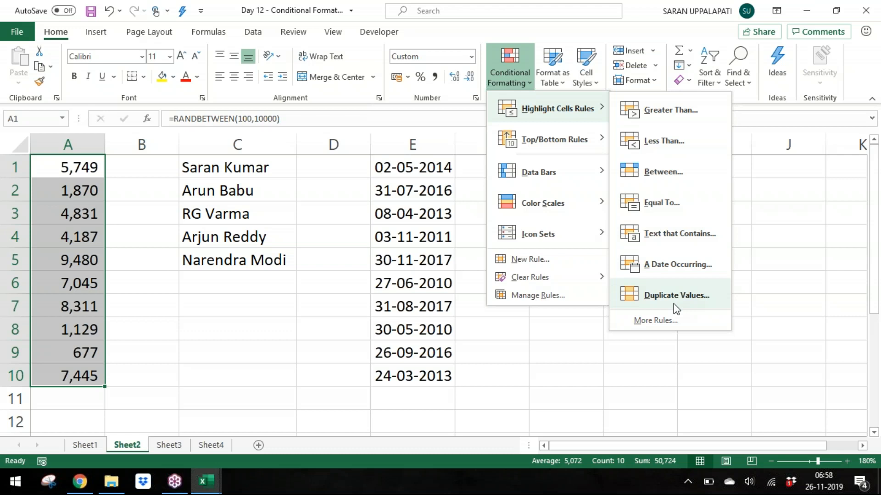
left_click(683, 244)
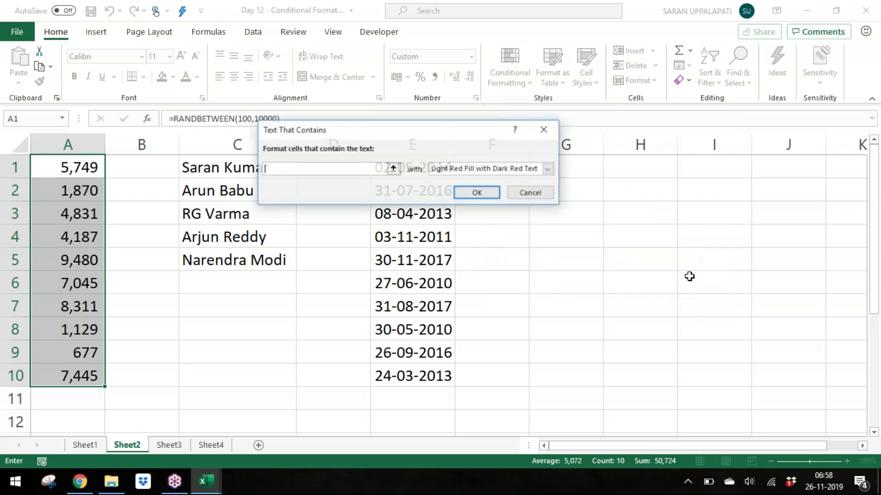
left_click(530, 192)
left_click(521, 193)
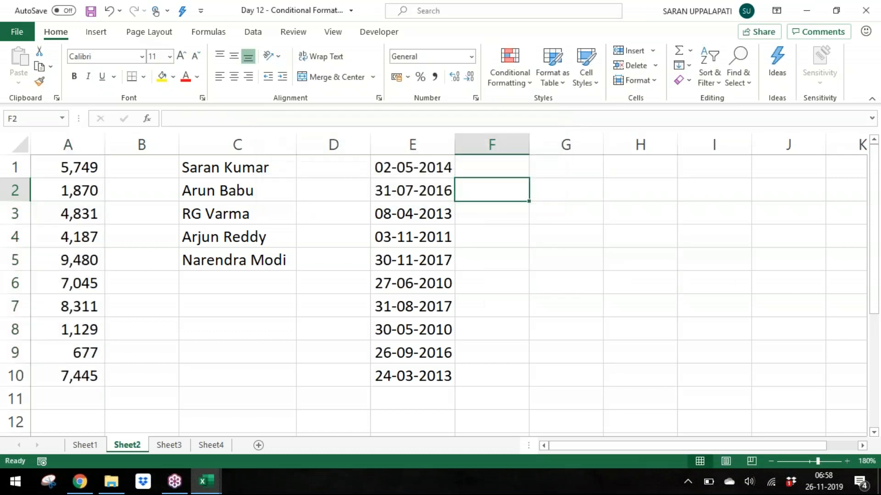
Step: Preview data bar, color scale and icon set formats on cells A1:A10 of Sheet2
left_click(520, 70)
mouse_move(551, 144)
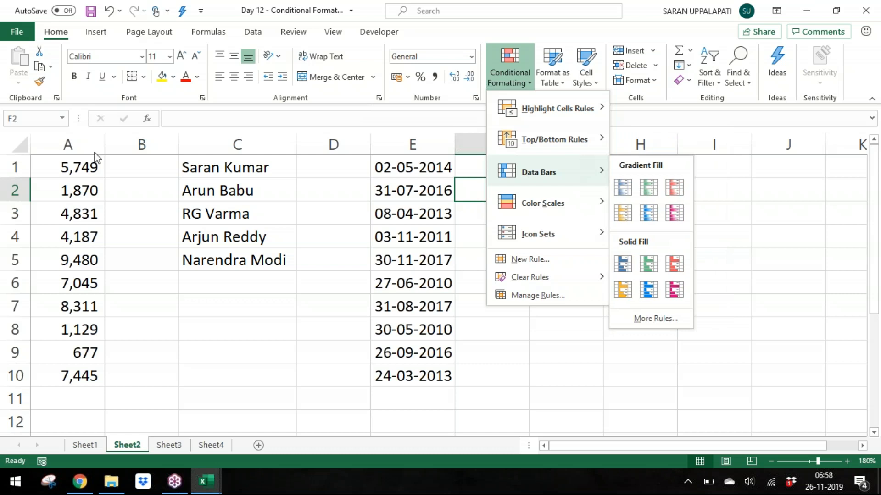
left_click(30, 151)
left_click(63, 165)
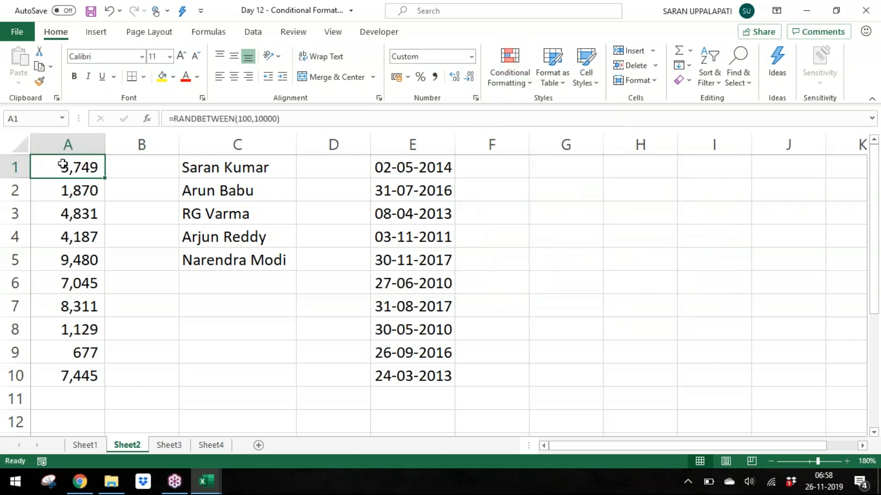
key("ctrl+shift+Down")
left_click(507, 57)
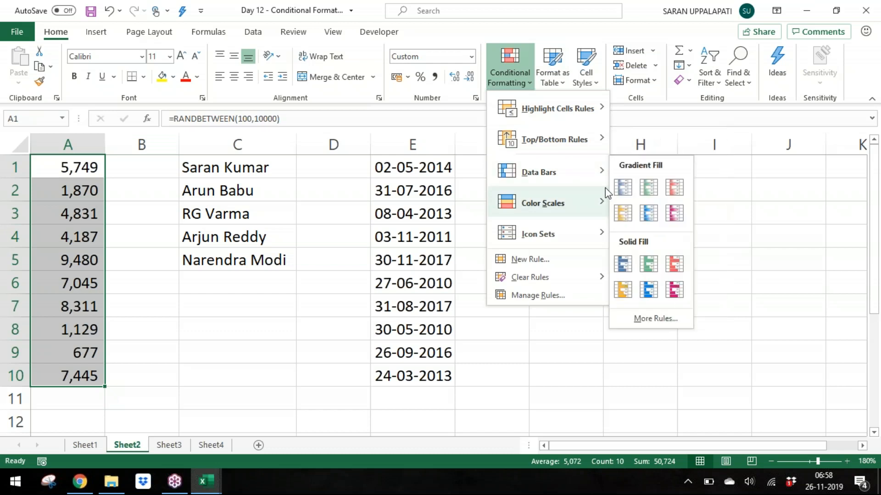
mouse_move(589, 187)
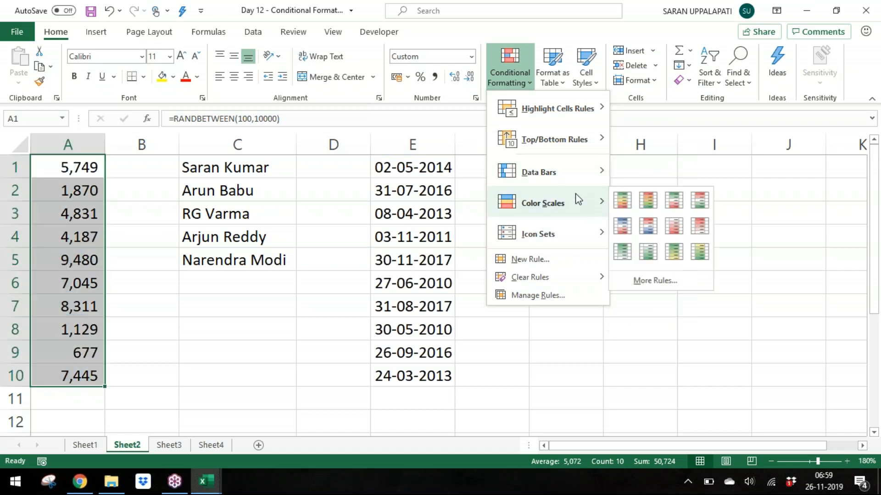
mouse_move(576, 173)
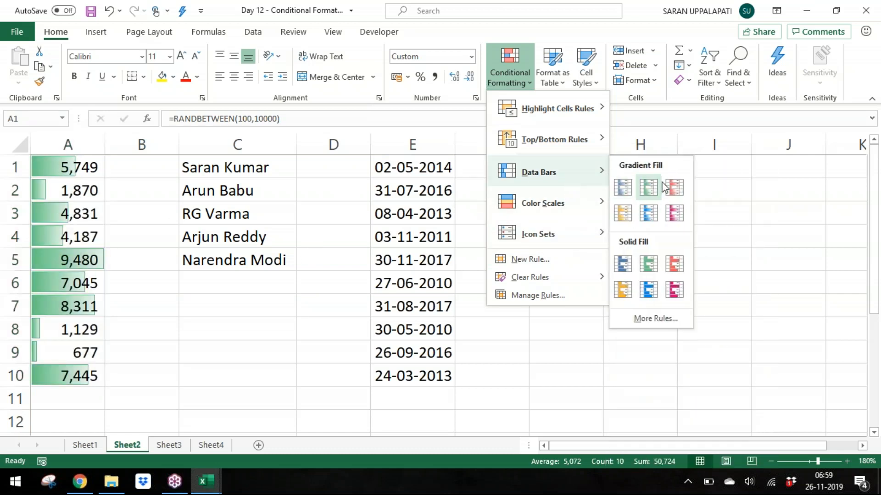
mouse_move(587, 214)
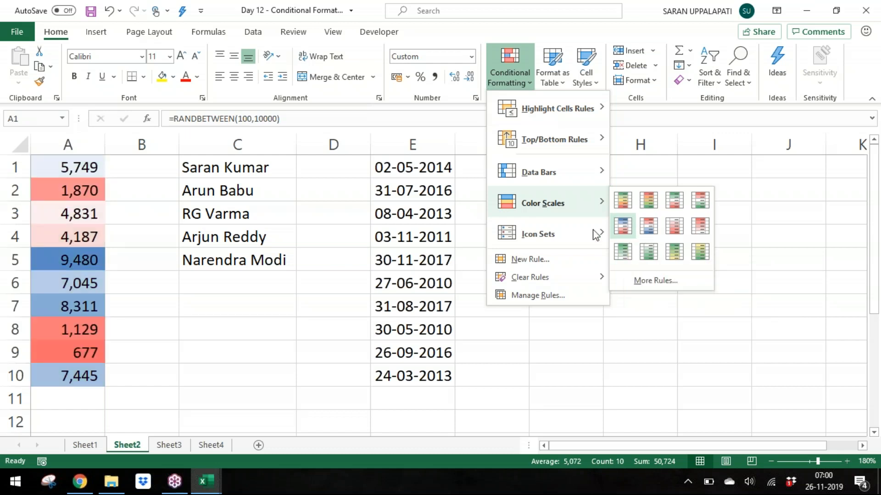
mouse_move(589, 234)
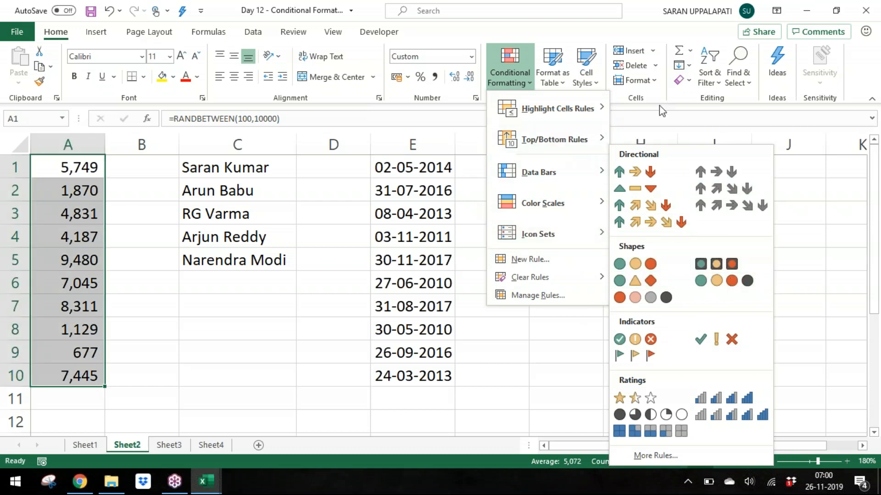
Step: Open a new conditional formatting rule for A1:A10 and examine the Minimum type options of the 2-Color Scale style
left_click(592, 260)
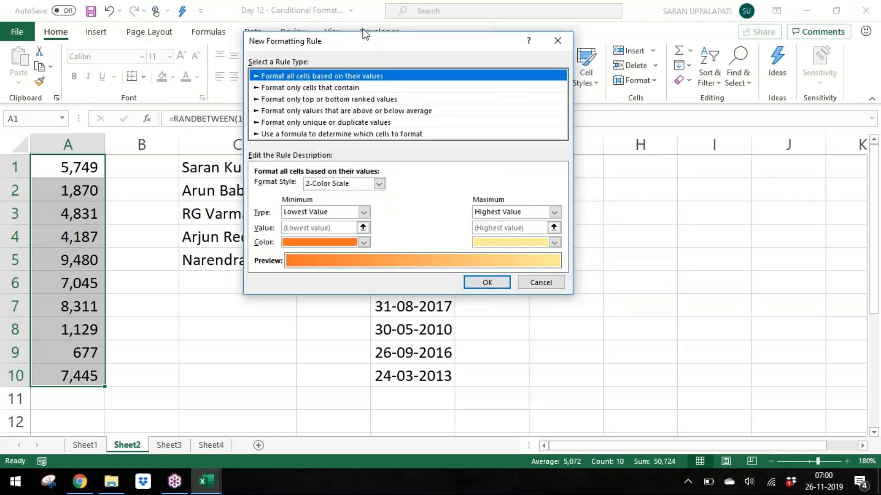
left_click_drag(368, 40, 472, 10)
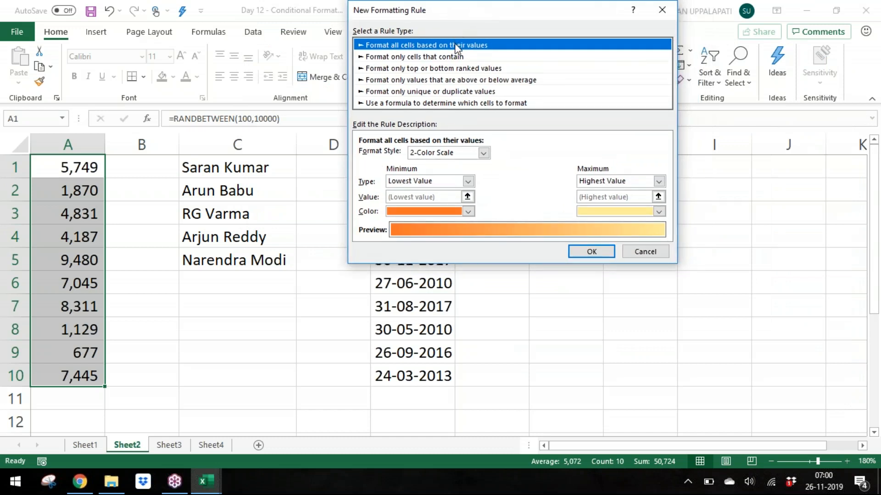
left_click(455, 181)
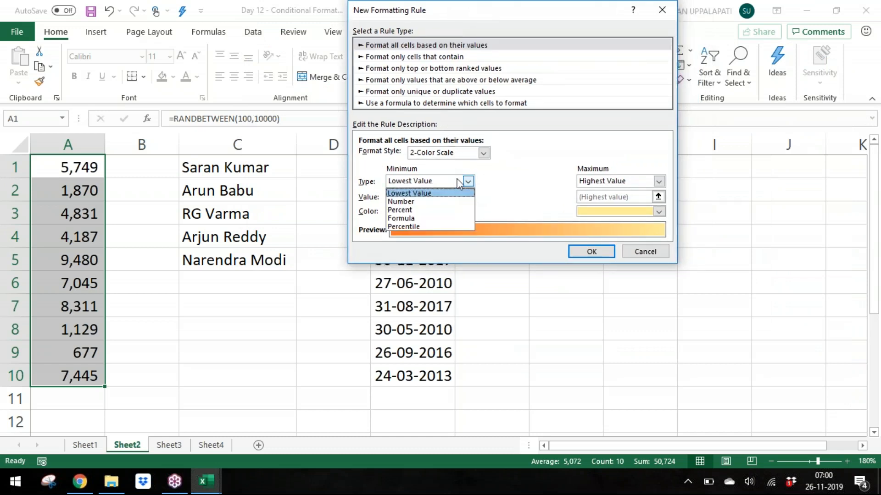
left_click(455, 181)
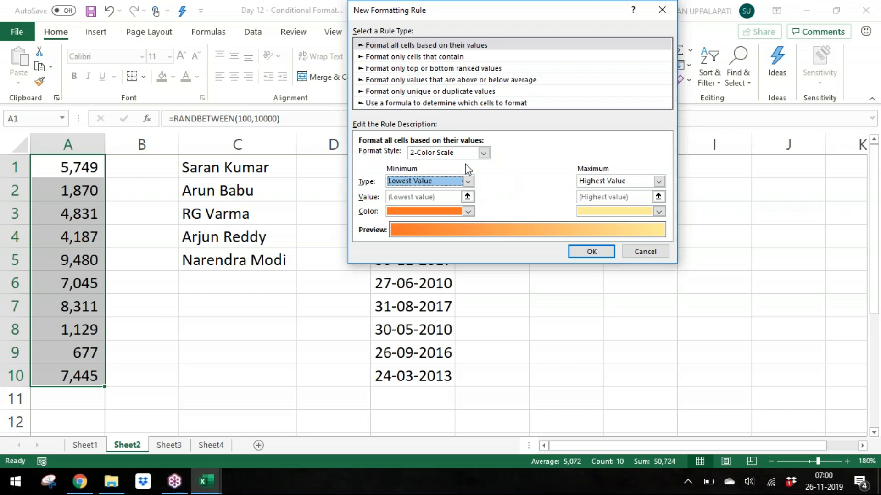
Step: Switch the rule's format style through 3-Color Scale and Data Bar to Icon Sets
left_click(472, 152)
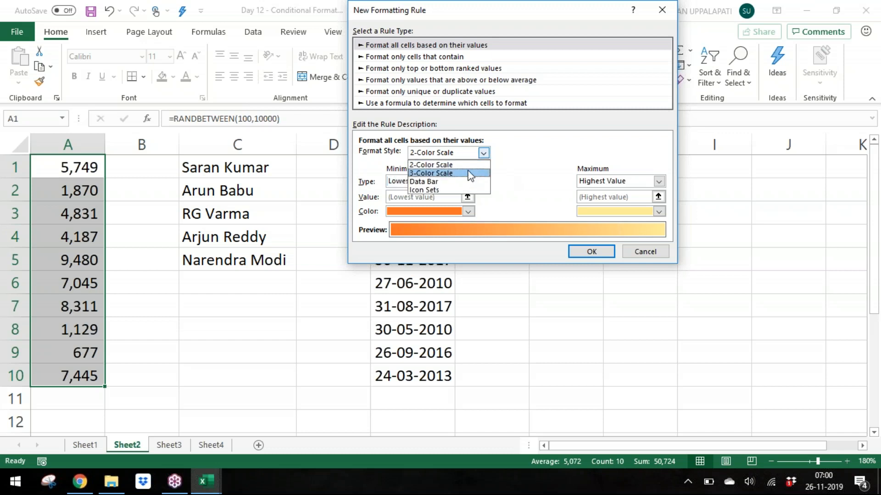
left_click(470, 173)
left_click(480, 153)
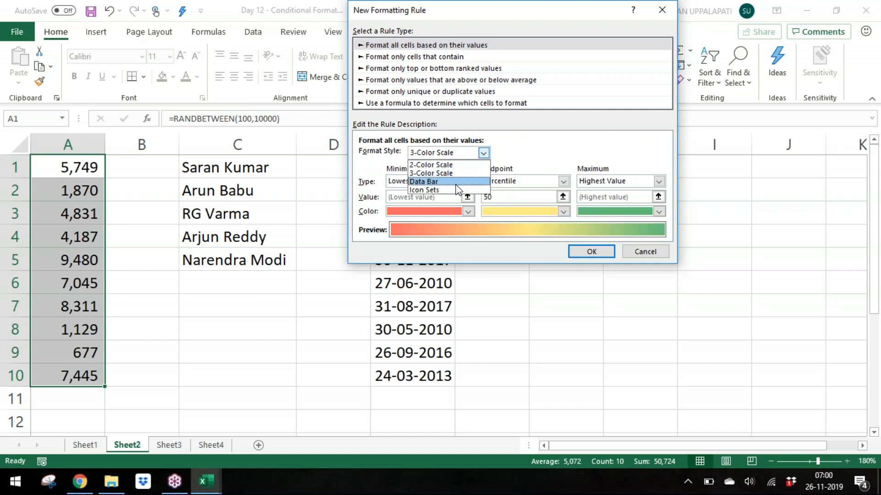
left_click(457, 182)
left_click(480, 153)
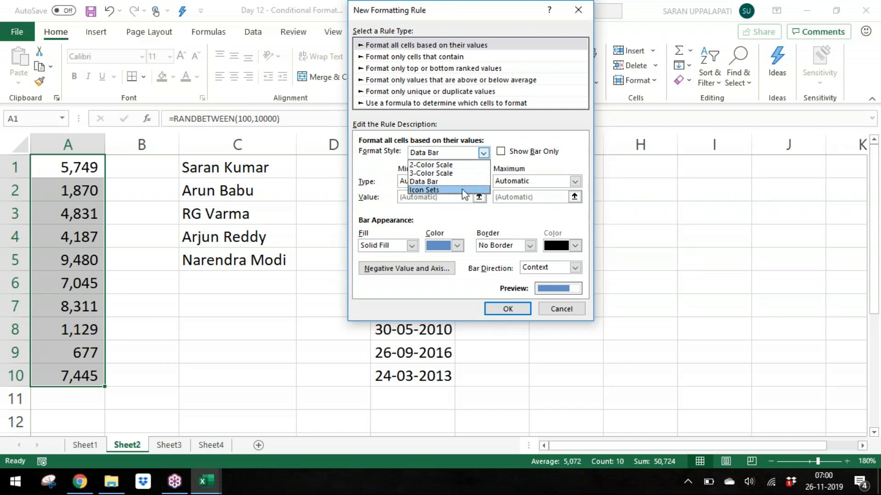
left_click(462, 189)
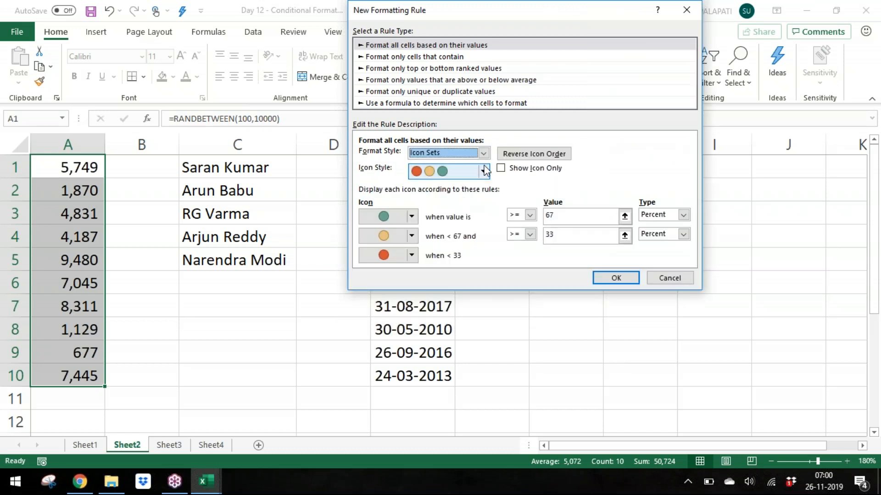
Step: Examine the icon set rule's icon style, operators and threshold values of 67 and 33 percent
left_click(485, 171)
left_click_drag(488, 213, 511, 227)
left_click(511, 227)
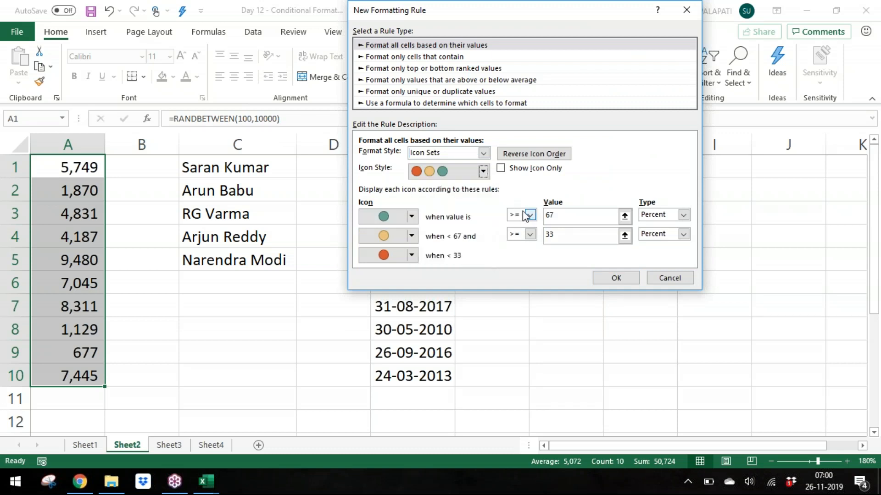
left_click(526, 215)
left_click(574, 216)
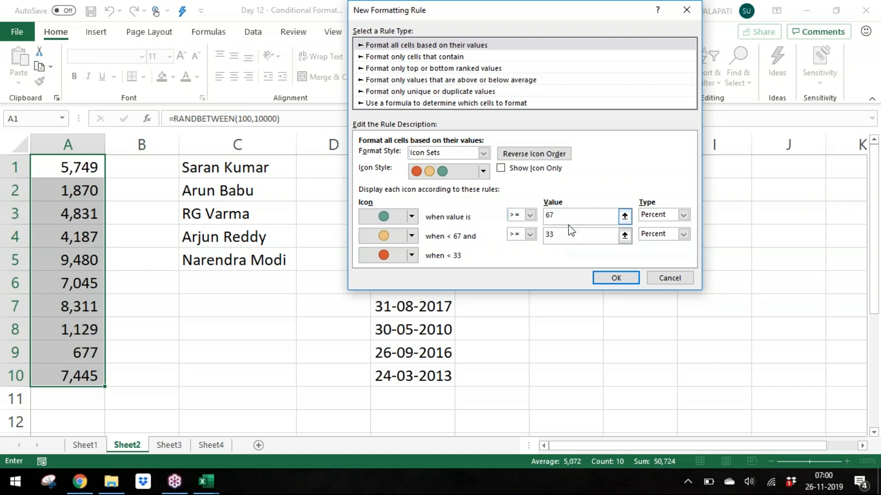
double_click(549, 216)
double_click(548, 236)
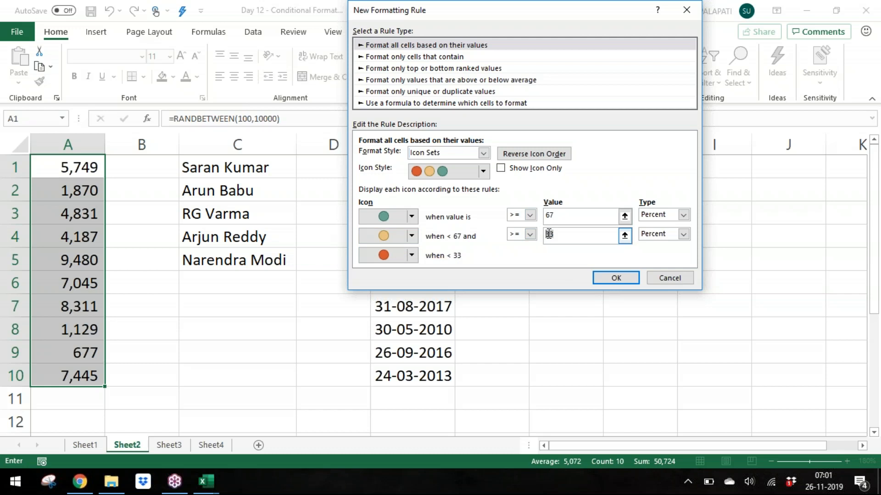
Step: Try the Show Icon Only option and Reverse Icon Order on the icon set rule
left_click(502, 170)
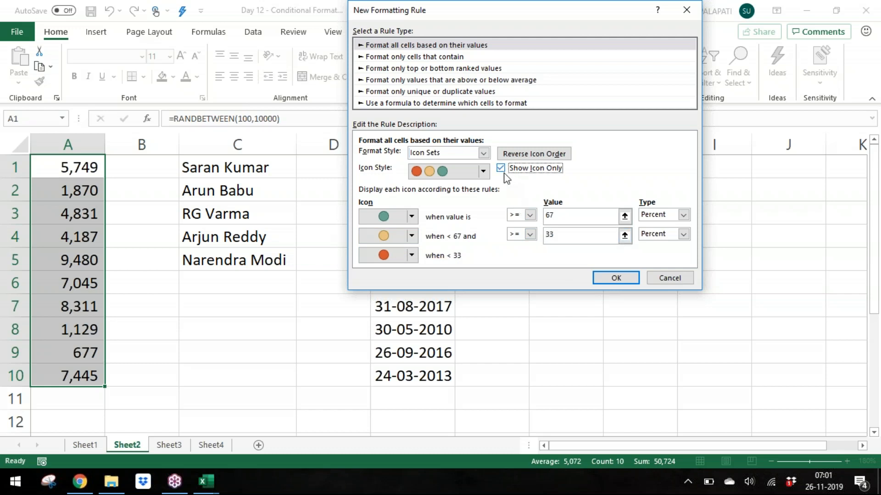
left_click(503, 171)
left_click(535, 153)
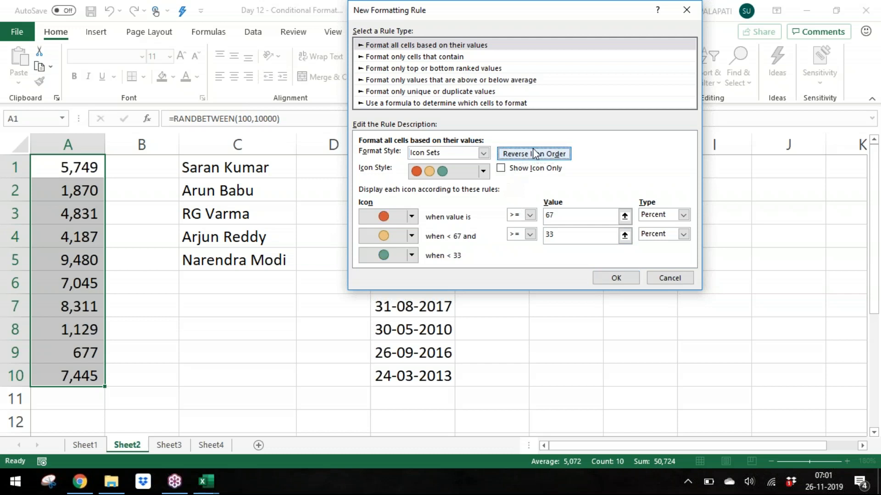
left_click(535, 152)
left_click(535, 152)
left_click(534, 153)
left_click(535, 153)
left_click(534, 152)
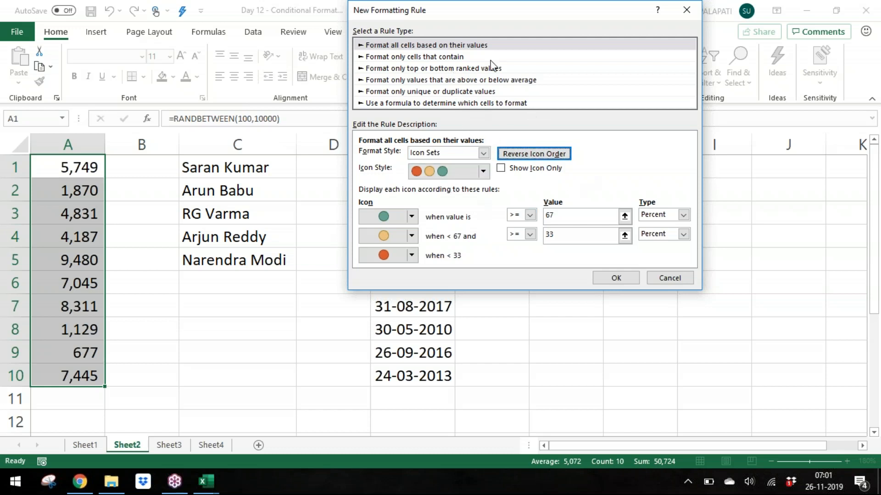
Step: Switch to the cells-that-contain rule type, examine its comparison list and the Format Cells dialog, and cancel it
left_click(476, 59)
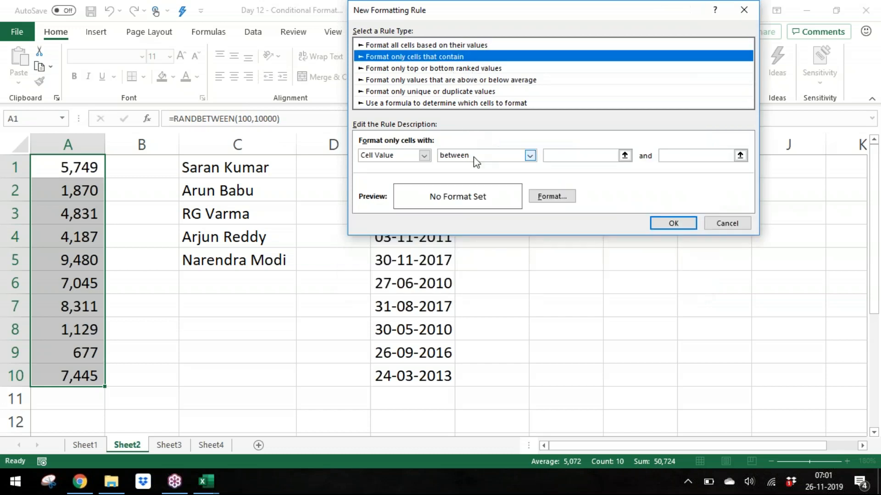
left_click(463, 157)
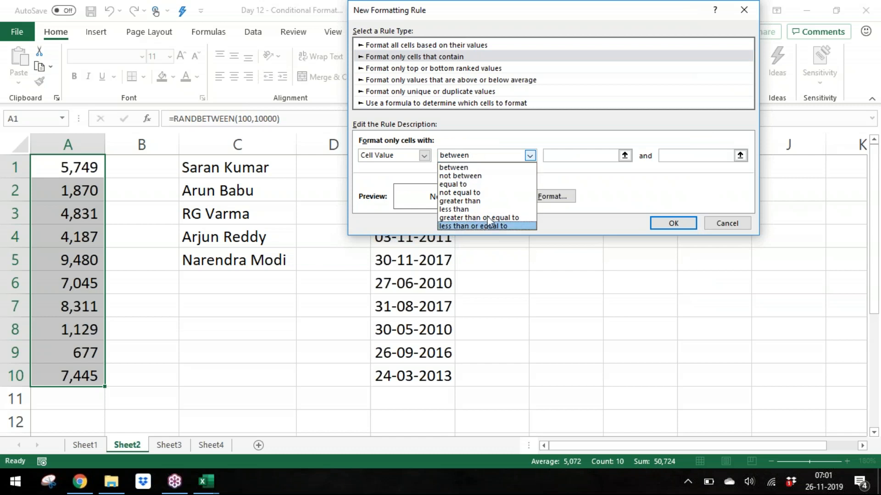
left_click(600, 196)
left_click(547, 198)
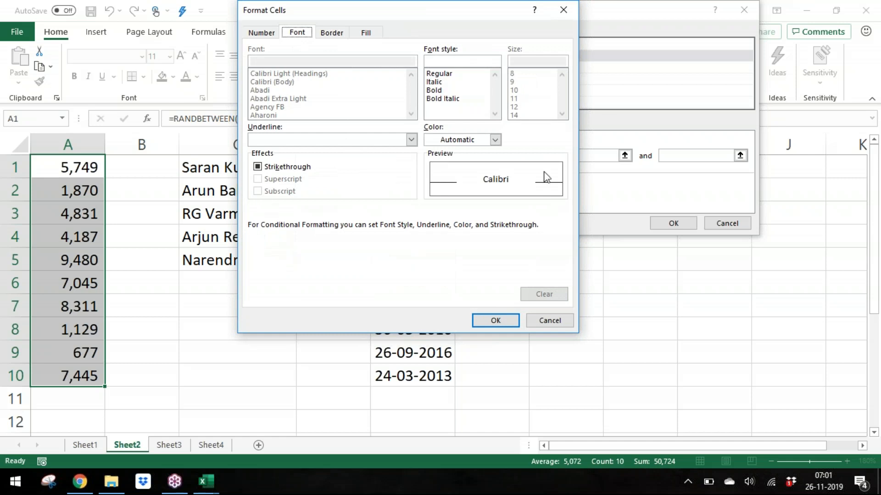
left_click(557, 320)
Step: Examine the top or bottom ranked rule's Top/Bottom choice, rank value and percent-of-range option
left_click(458, 69)
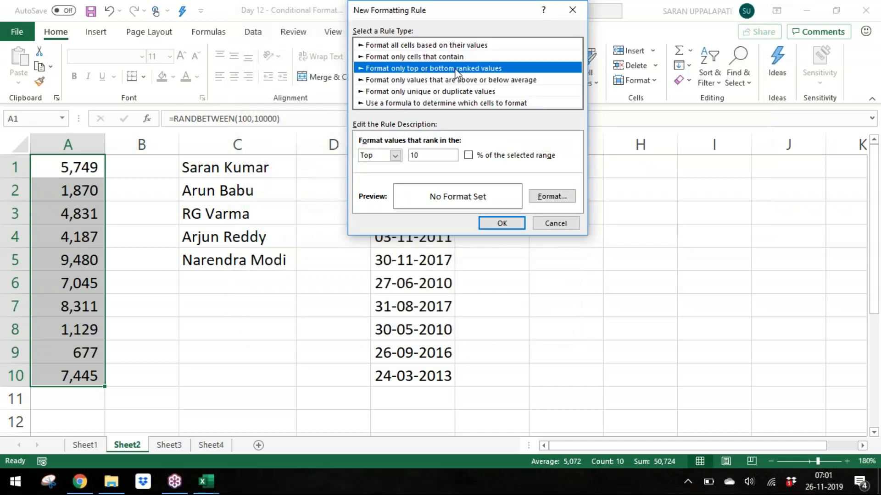
left_click(395, 155)
left_click(370, 167)
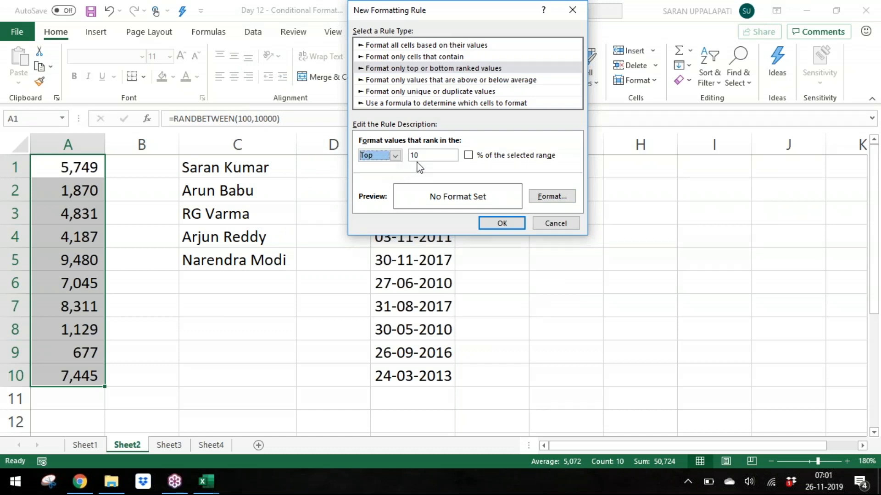
left_click(426, 156)
left_click(468, 156)
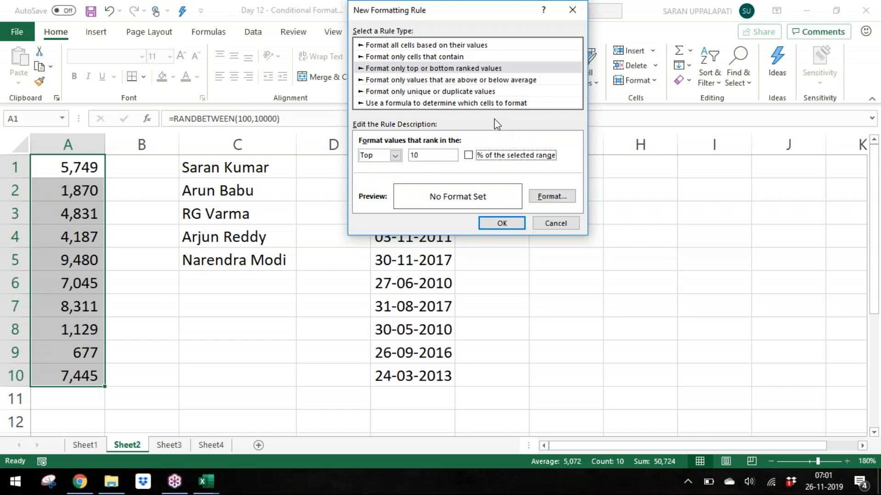
Step: Examine the above/below average and unique or duplicate rule types and their option lists
left_click(479, 83)
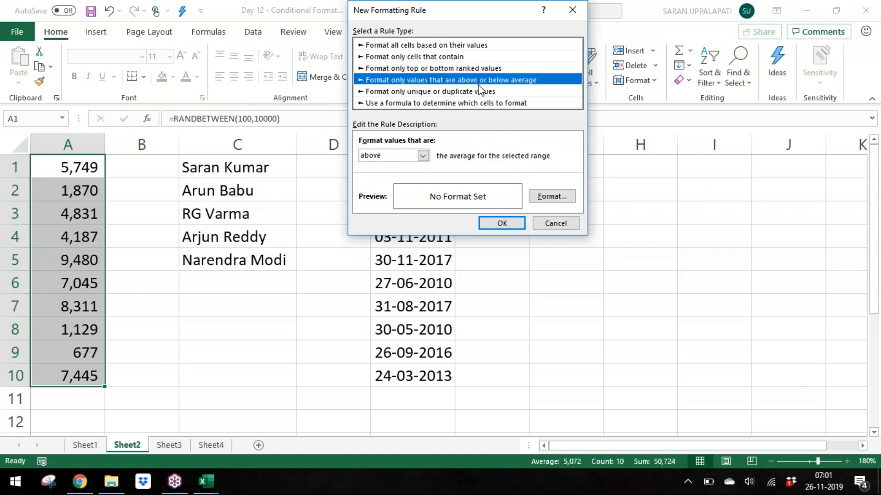
left_click(423, 156)
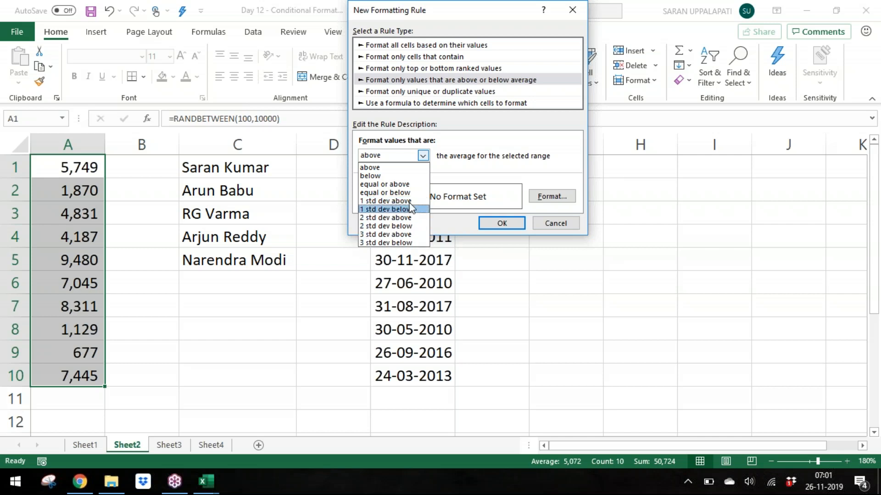
left_click(414, 168)
left_click(426, 92)
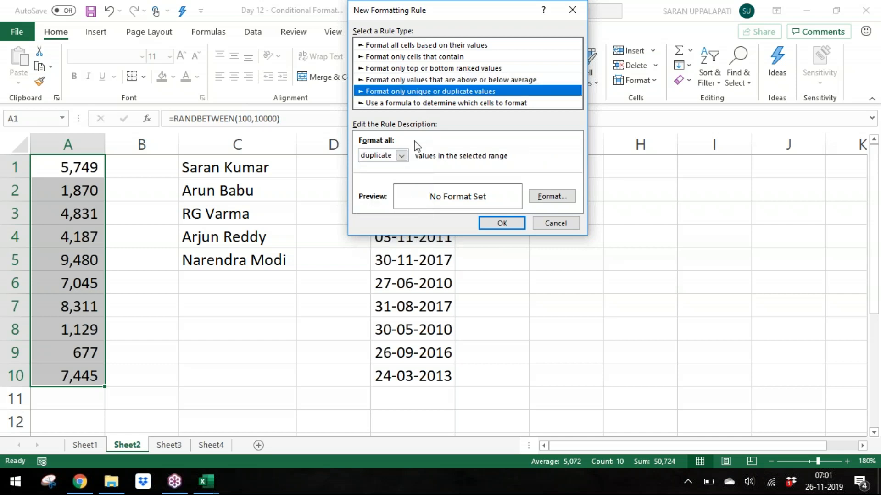
left_click(401, 156)
left_click(395, 186)
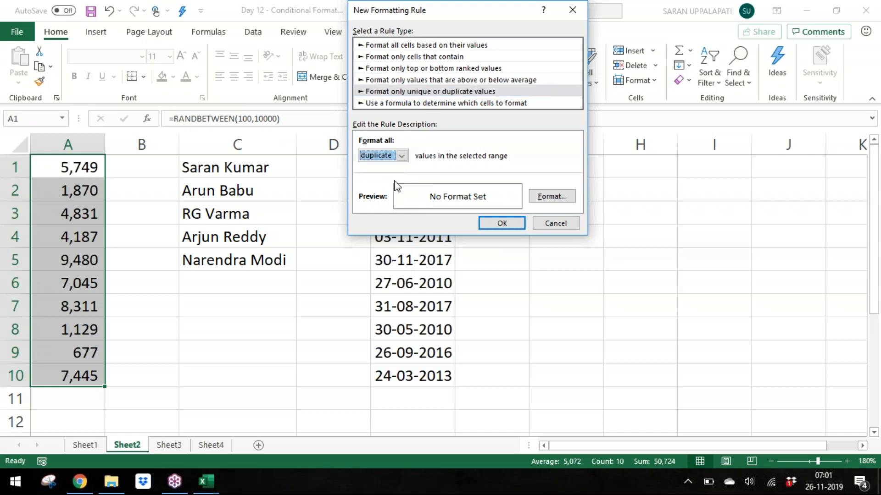
left_click(401, 157)
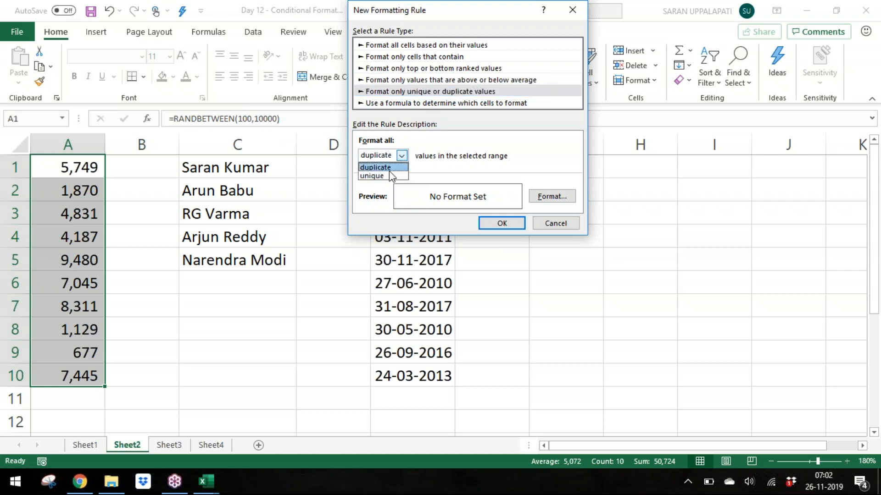
left_click(394, 177)
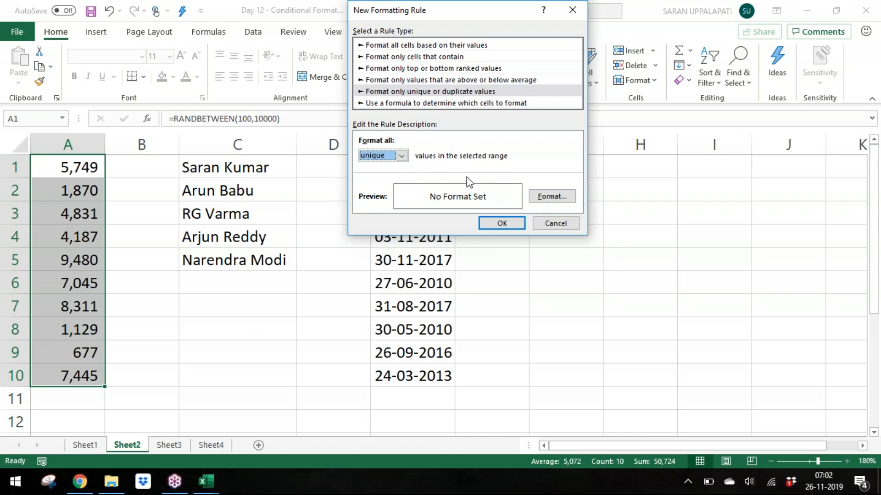
left_click(403, 157)
left_click(394, 167)
Step: Step through each rule type in the Select a Rule Type list
left_click(478, 52)
key("Up")
key("Down")
key("Down")
key("Down")
key("Up")
key("Up")
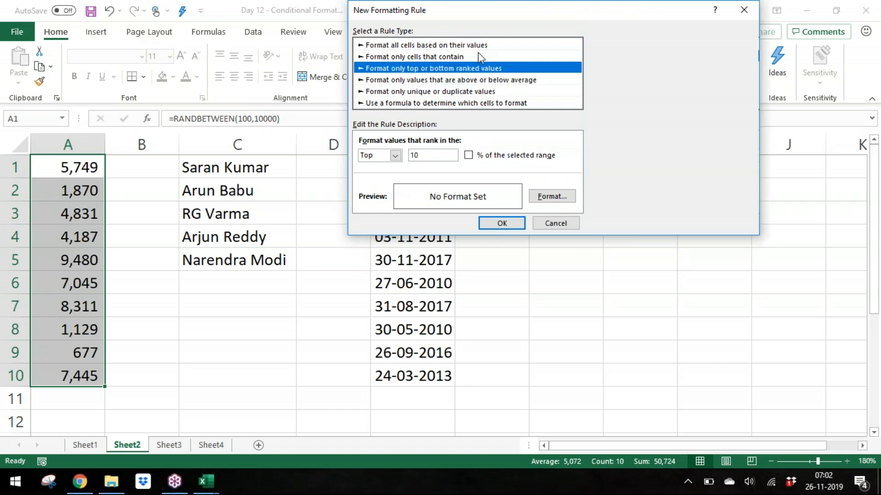
key("Down")
key("Down")
key("Down")
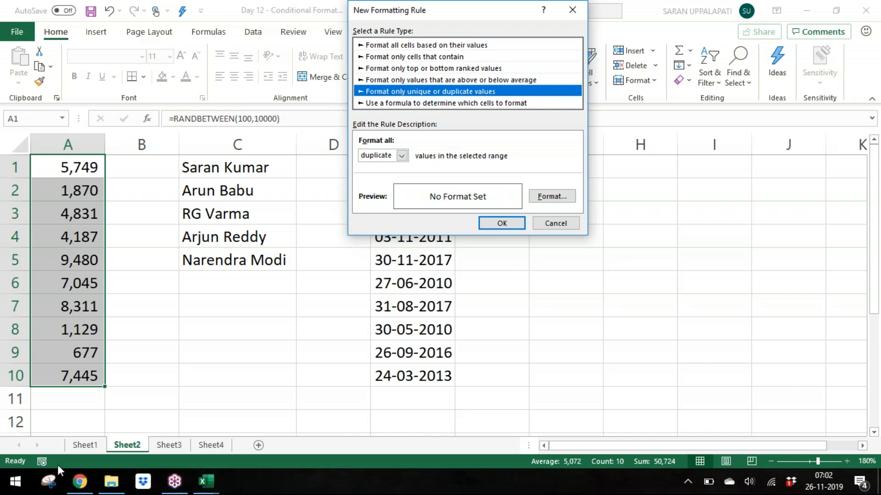
Step: Open the Snipping Tool and start, then cancel, a new snip
left_click(49, 482)
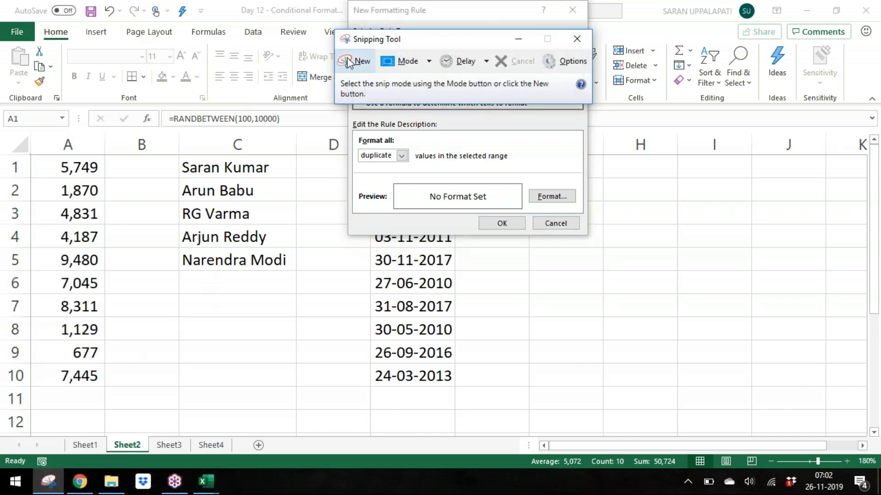
left_click(361, 62)
left_click(361, 63)
left_click(361, 62)
left_click_drag(373, 45, 66, 16)
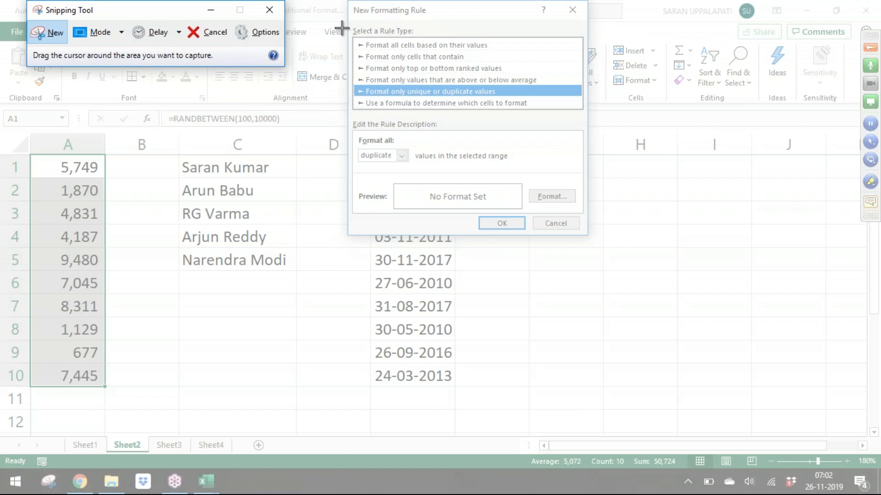
key("Escape")
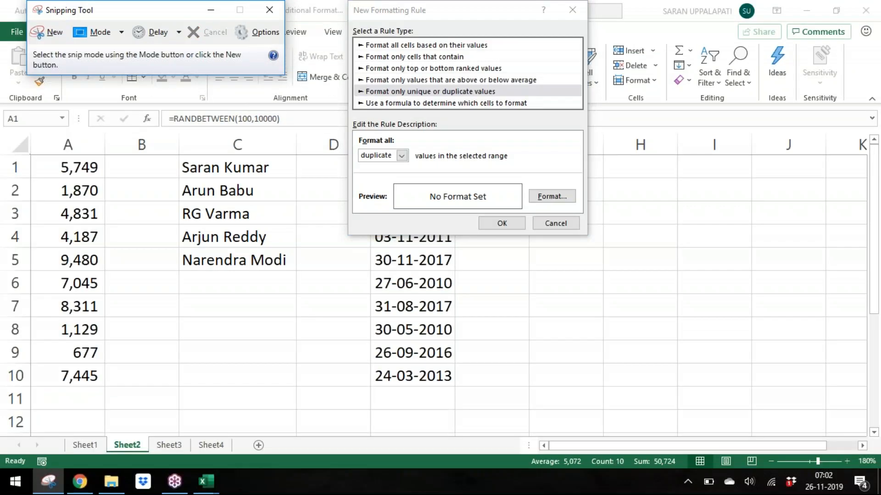
Step: Select the 'Use a formula to determine which cells to format' rule type and snip the New Formatting Rule dialog
left_click(392, 103)
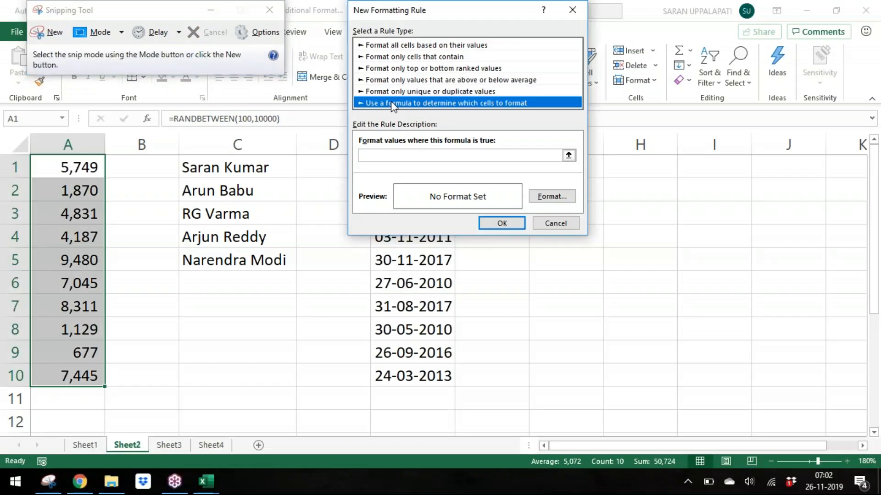
left_click(49, 31)
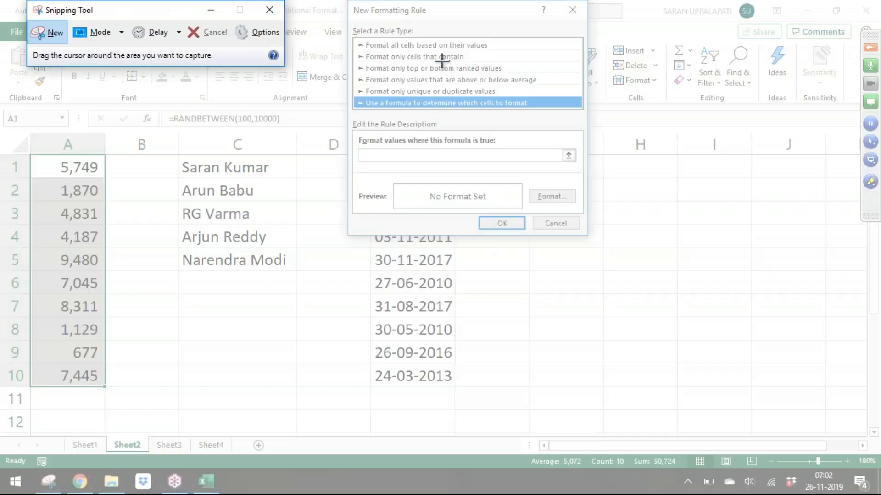
left_click_drag(346, 8, 586, 235)
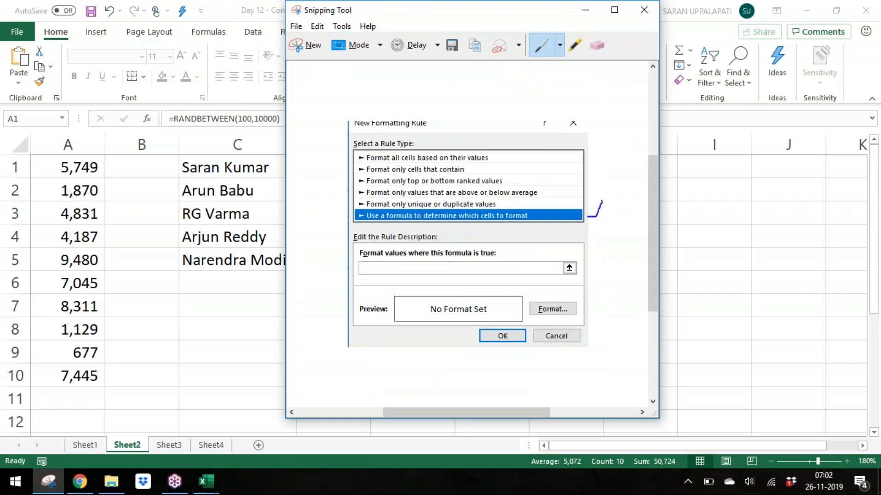
Step: Close the rule dialog and paste the dialog snip onto Sheet2 beside the data
key("alt+Tab")
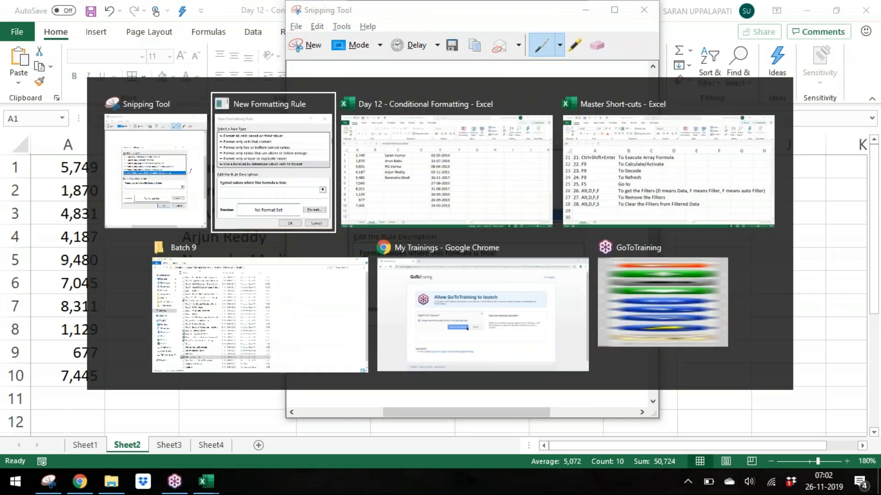
key("Escape")
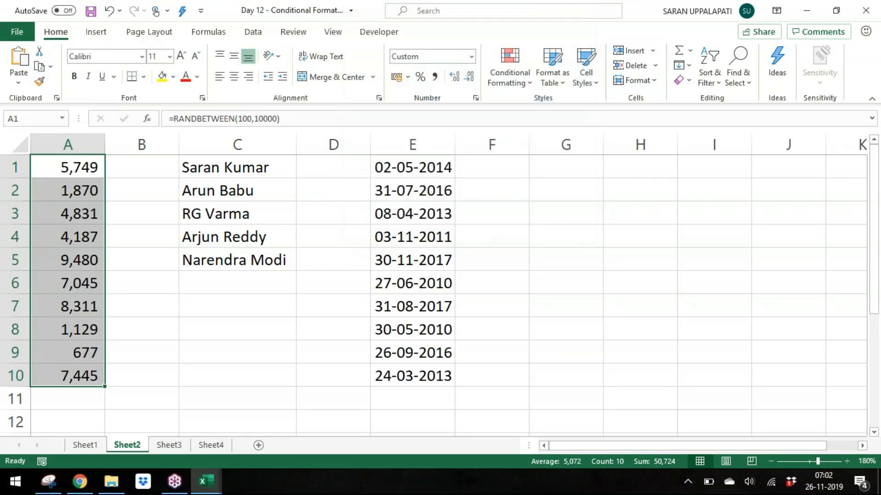
left_click(600, 164)
key("ctrl+v")
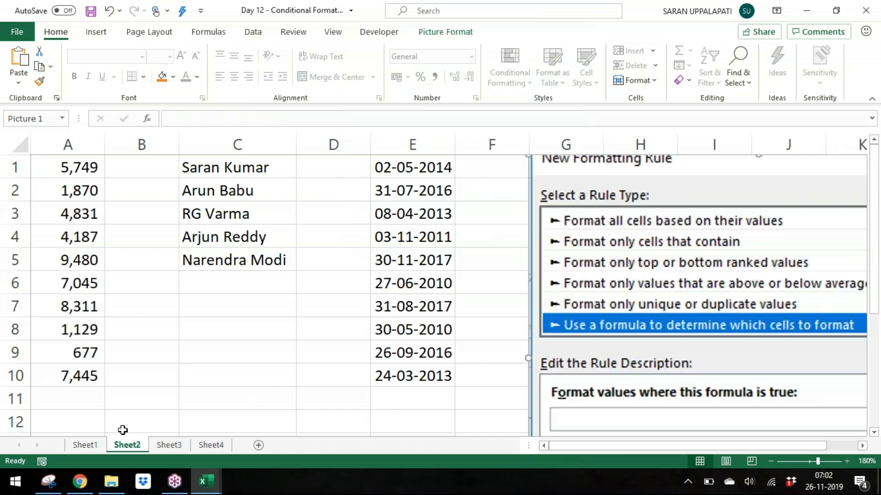
Step: Close the Snipping Tool without saving the snip
key("alt+Tab")
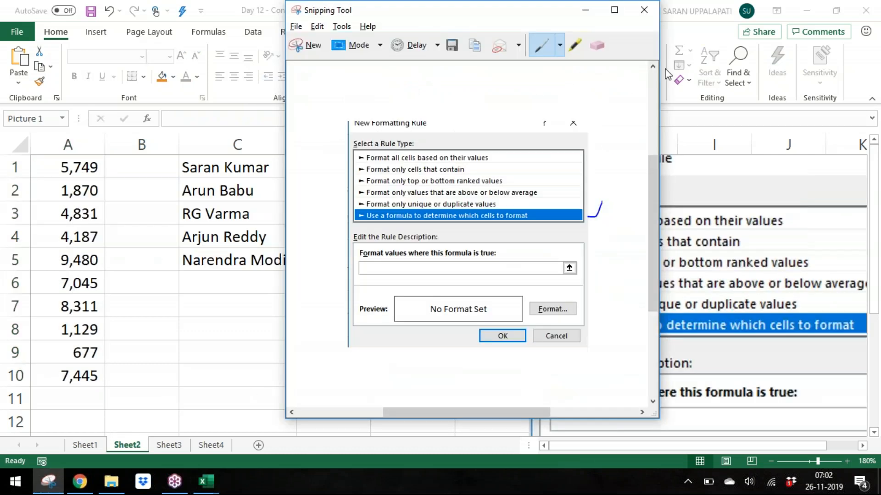
left_click(644, 10)
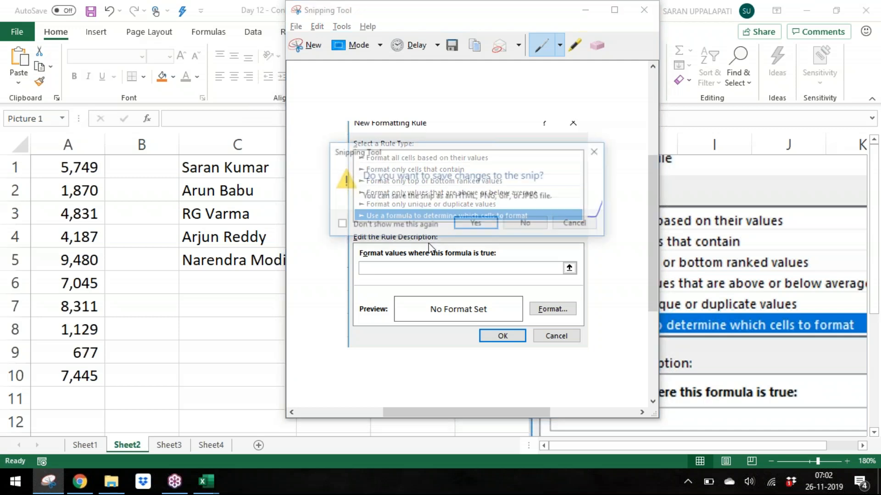
left_click(516, 228)
key("alt+Tab")
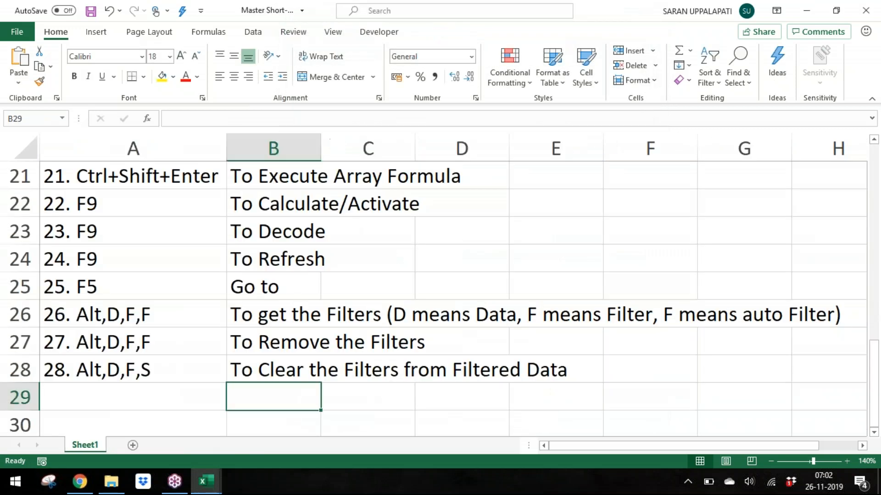
key("alt+Tab")
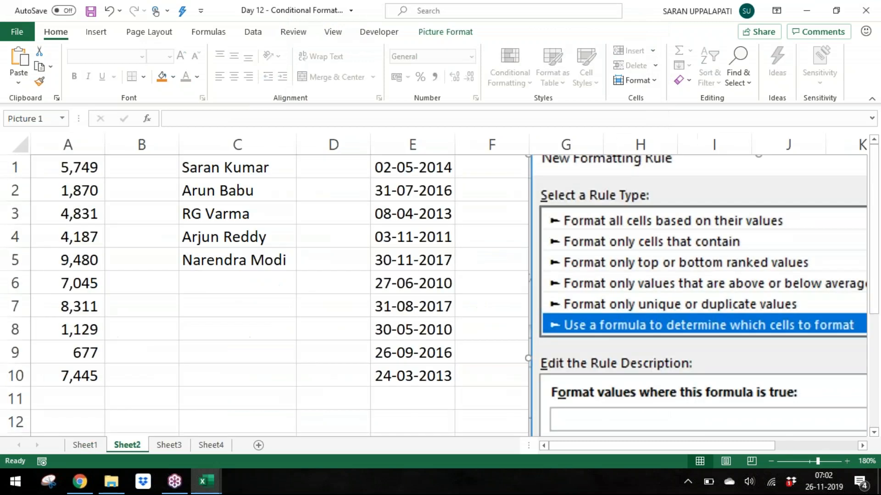
Step: Open a new formatting rule for a date cell and examine the formula-based rule type's formula box, then cancel
left_click(414, 280)
left_click(518, 62)
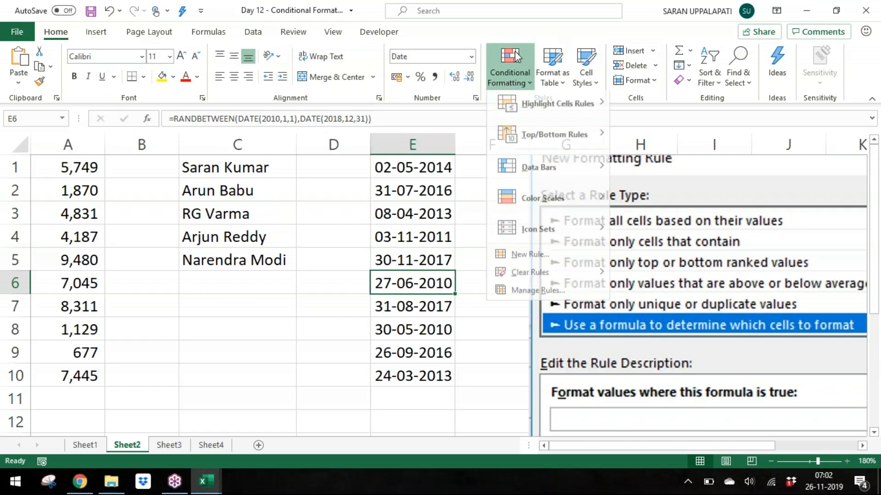
left_click(544, 260)
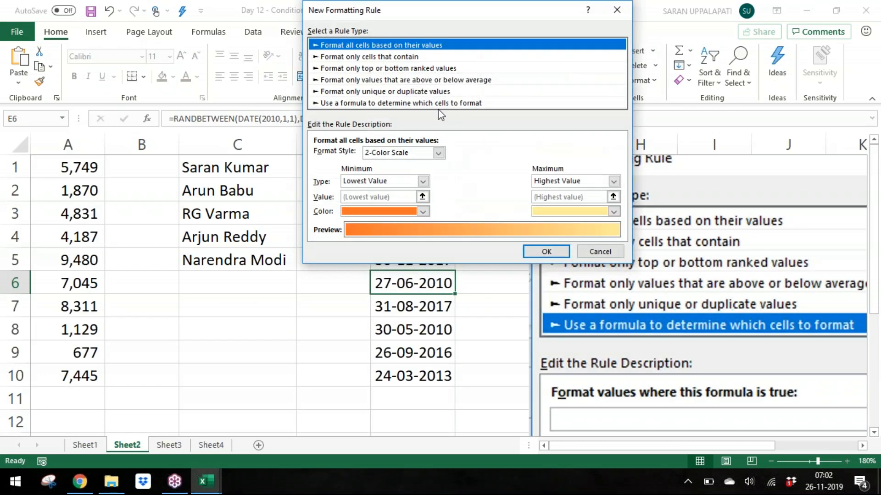
left_click(439, 104)
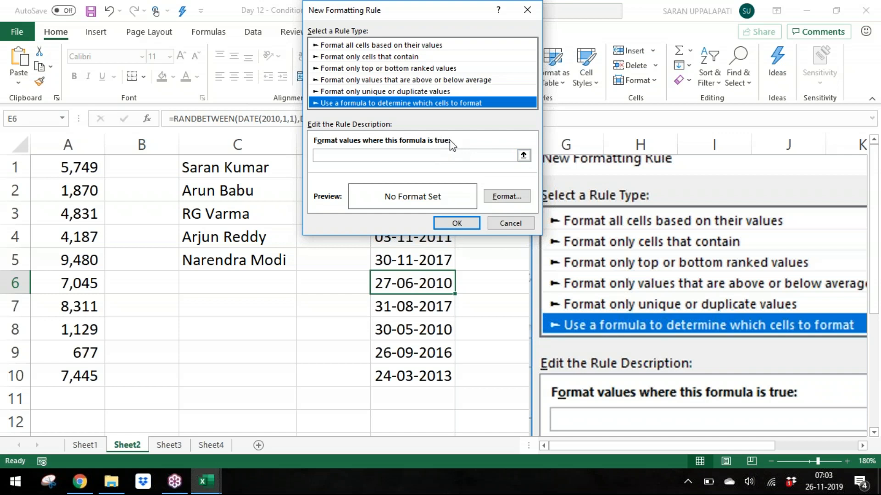
left_click(432, 156)
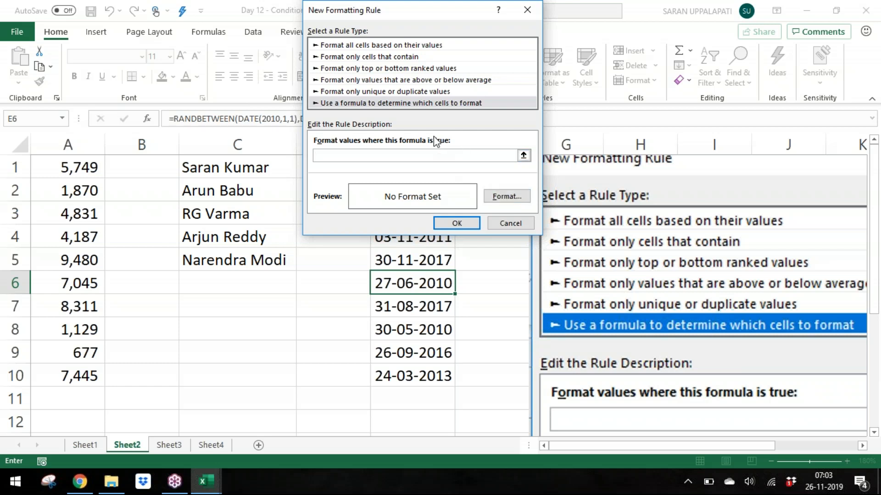
left_click(500, 223)
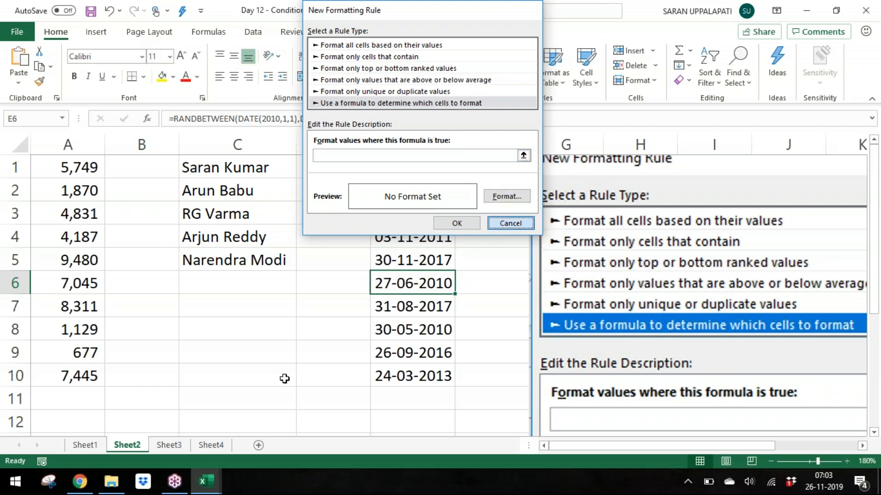
Step: Add a new worksheet after Sheet4 and name it Remarks
left_click(169, 445)
left_click(211, 445)
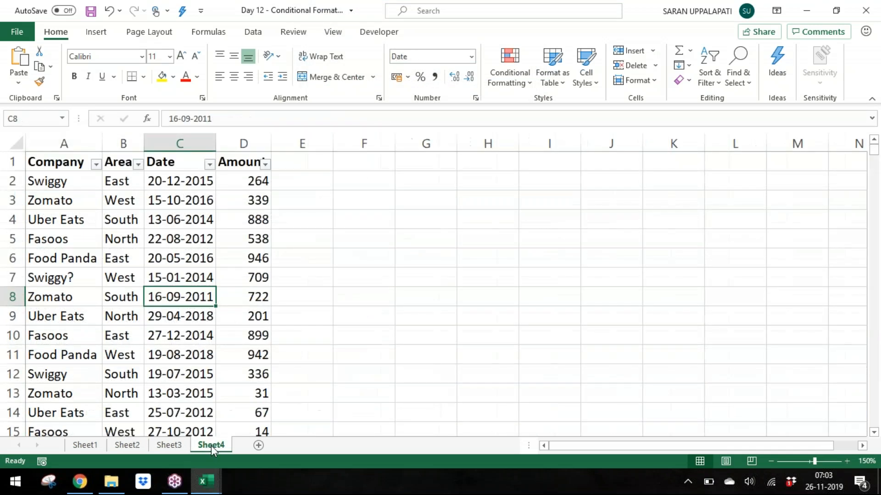
left_click(258, 445)
double_click(250, 445)
type("Remarks")
key("Return")
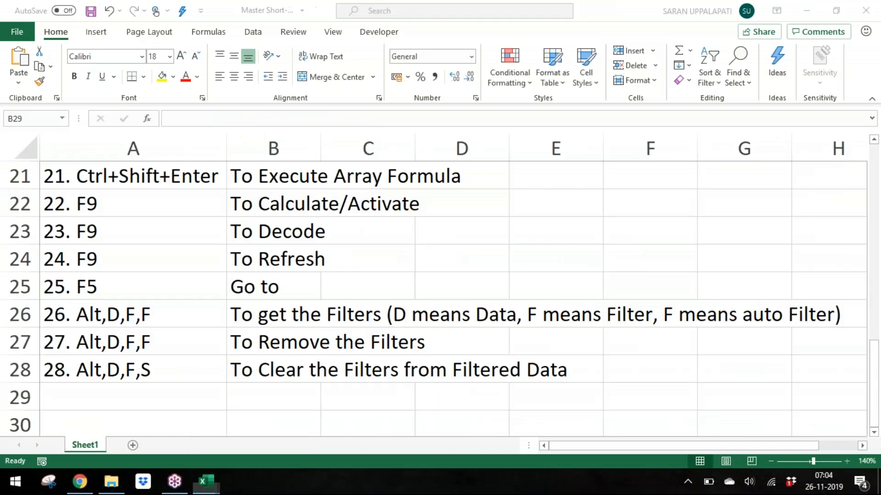
Step: Enter the note 'Use a formula to determine which cells to Format' in cell A1 of the Remarks sheet
key("alt+Tab")
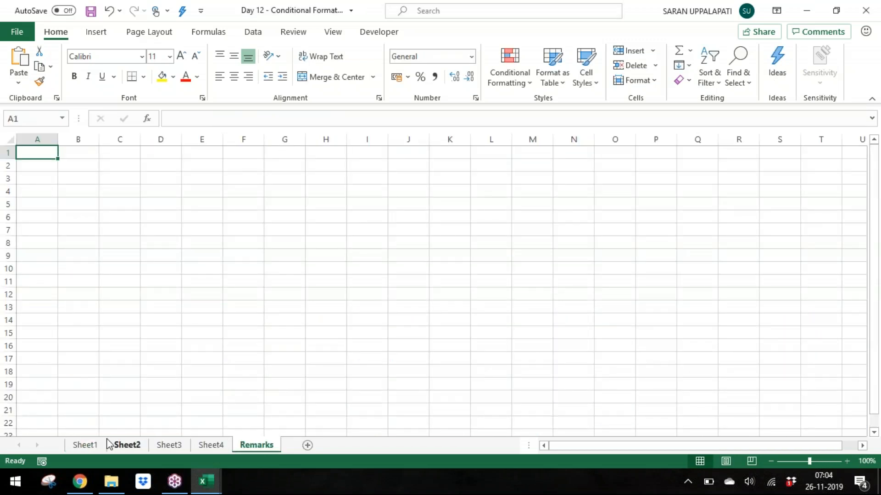
left_click(133, 449)
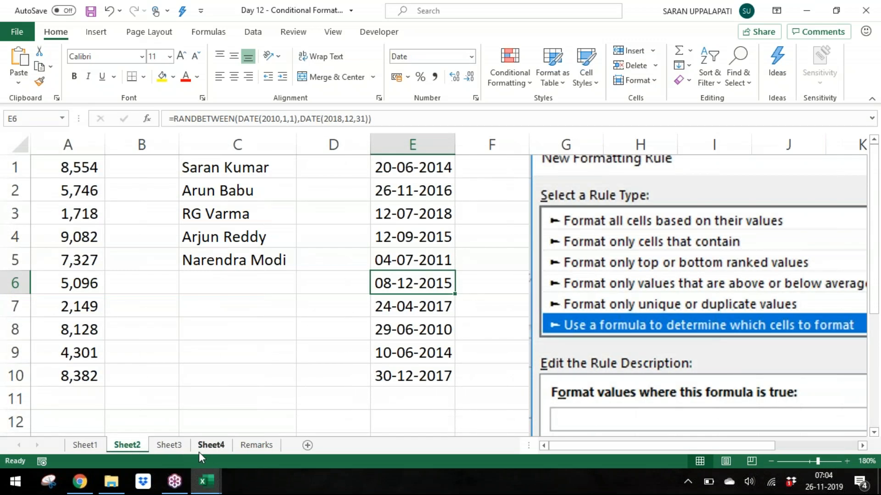
left_click(237, 450)
type("Use a")
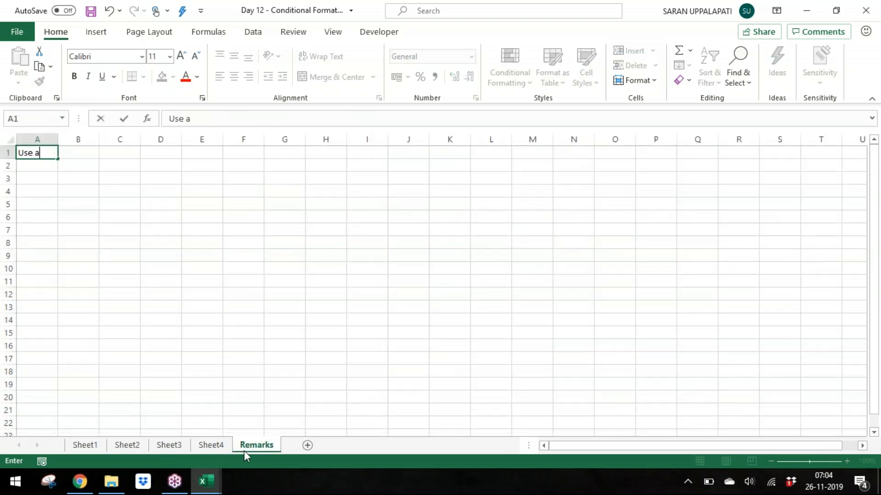
type(" formula to ")
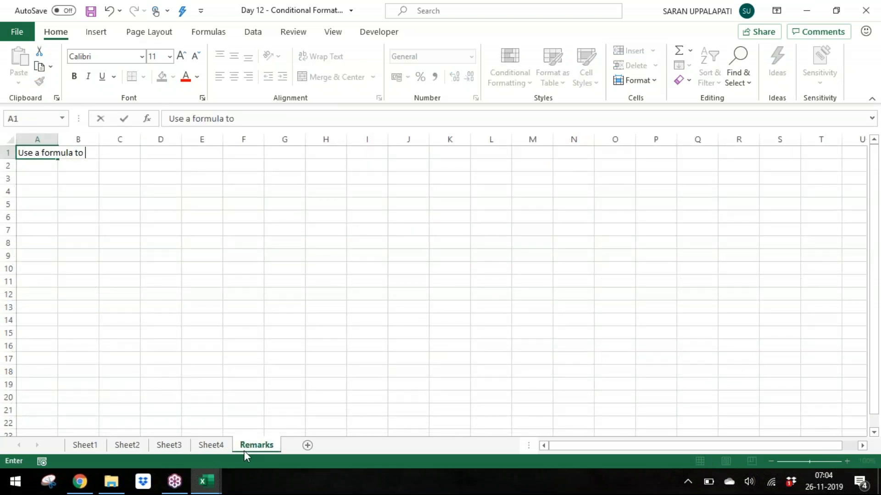
type("determine ")
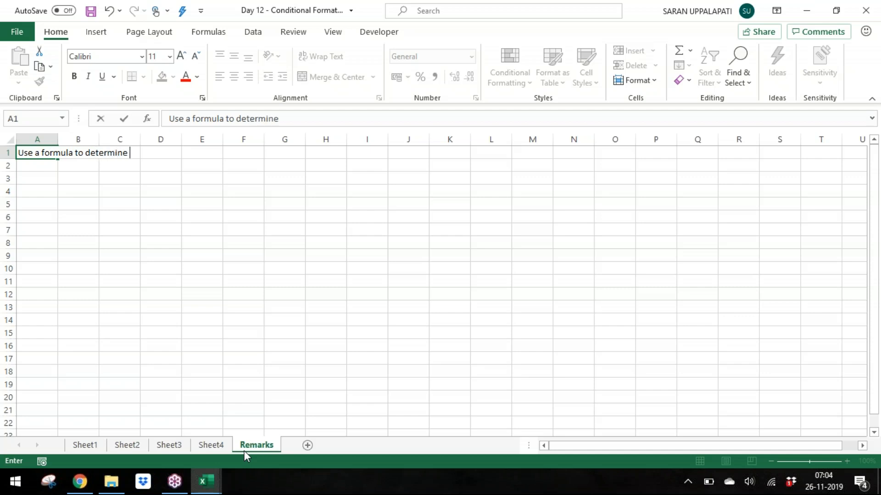
type("which cells to FDo")
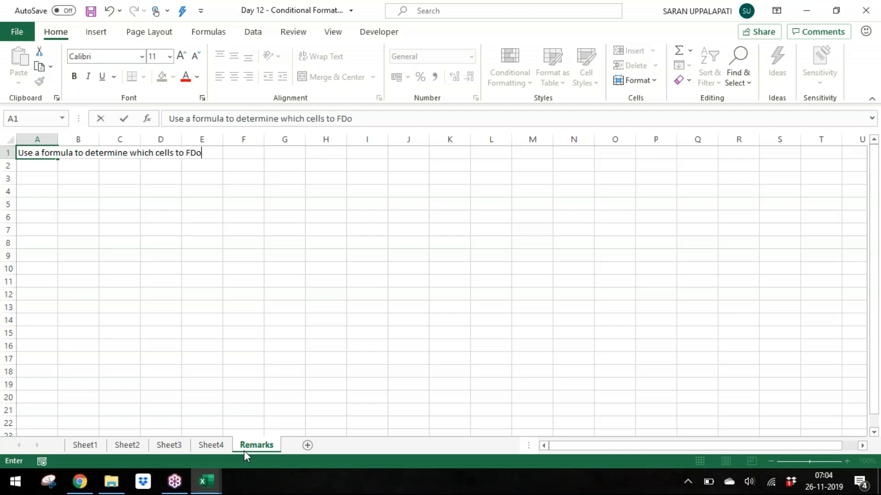
key("BackSpace")
key("BackSpace")
type("ormat")
key("Return")
Step: Enter 'That means we can format a cell or range based on the Formula also' in cell A3
key("Up")
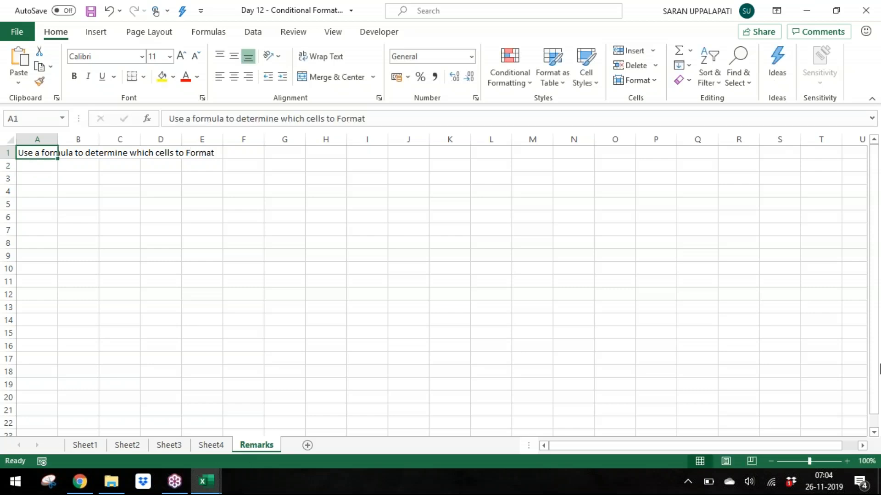
left_click(847, 462)
left_click(847, 462)
left_click(847, 462)
left_click(847, 462)
left_click(847, 461)
left_click(846, 462)
left_click(847, 462)
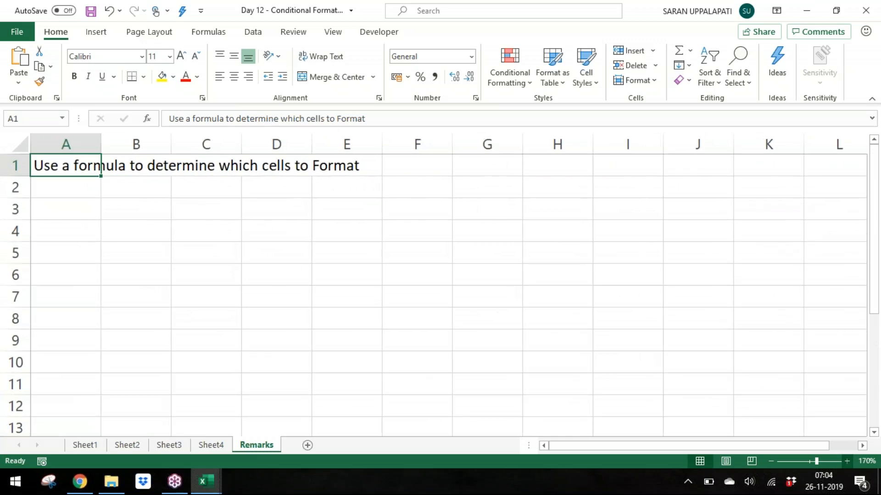
left_click(846, 462)
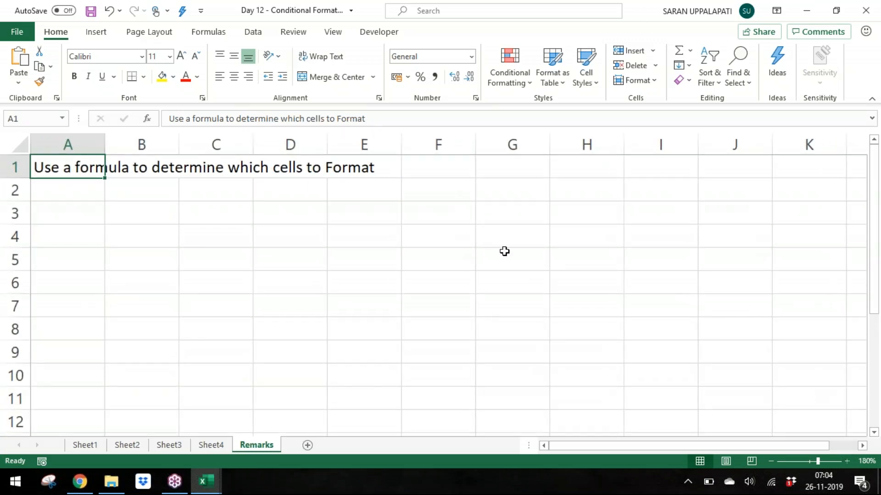
key("Down")
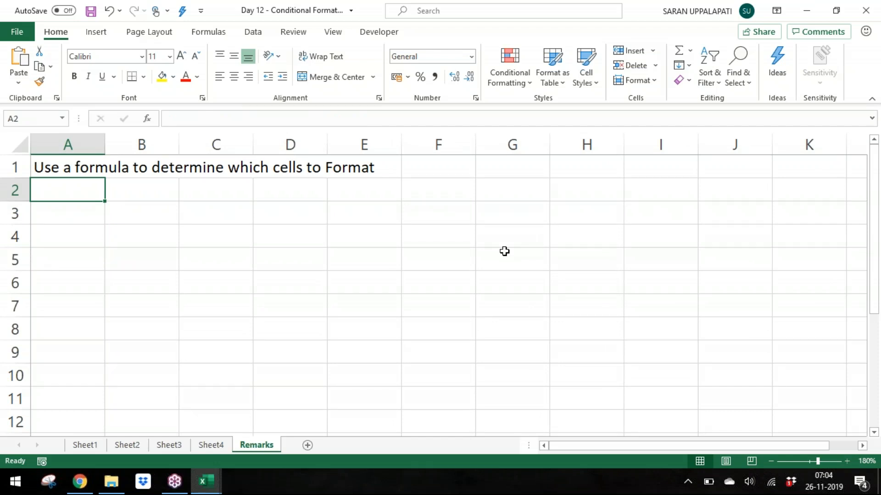
key("Down")
type("That me")
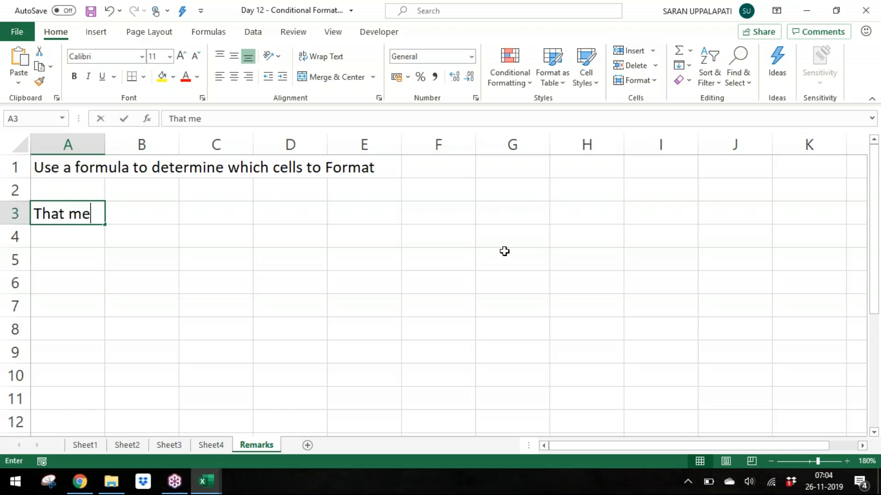
type("ans we ")
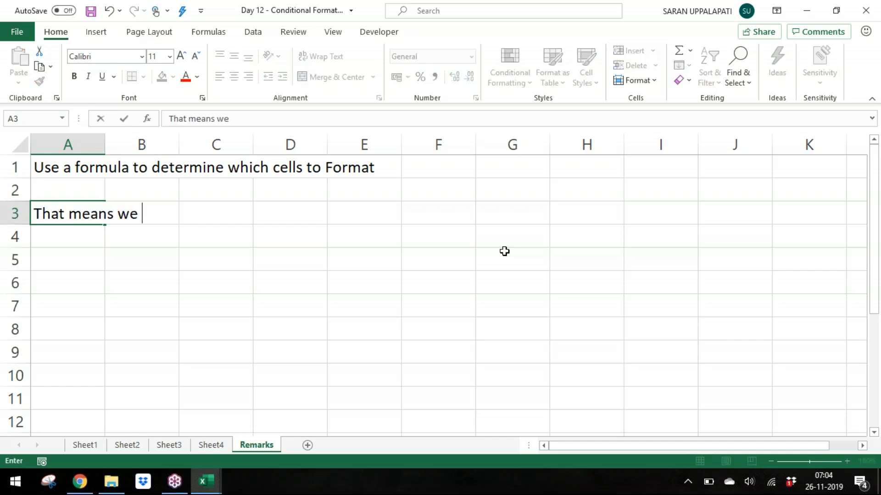
type("can format ")
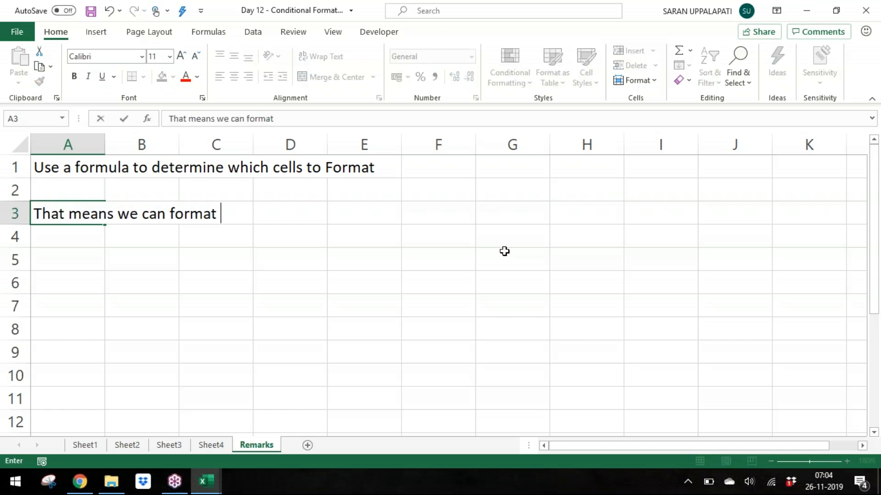
type("a cell or ra")
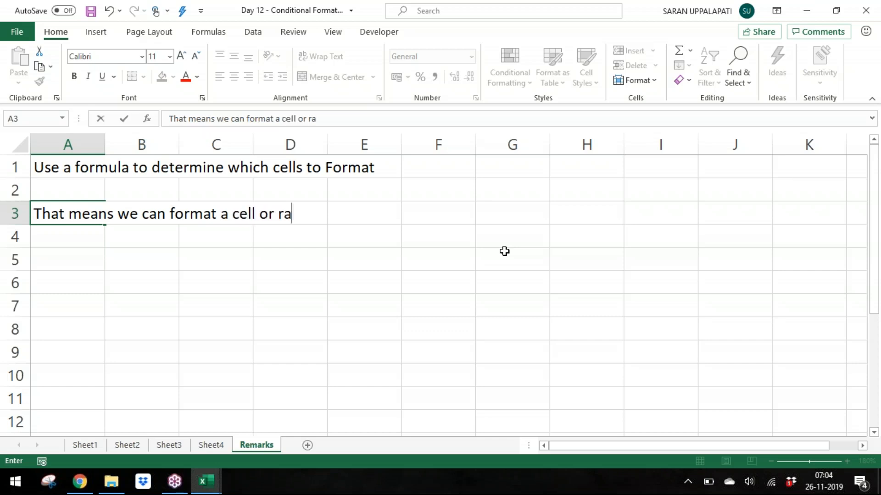
type("nge based on t")
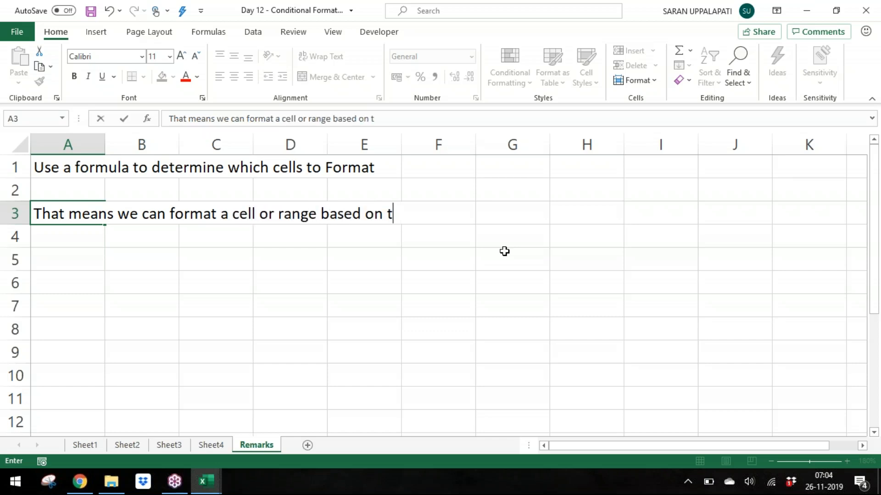
type("he Formula a;s")
key("BackSpace")
type("a;s")
key("BackSpace")
key("BackSpace")
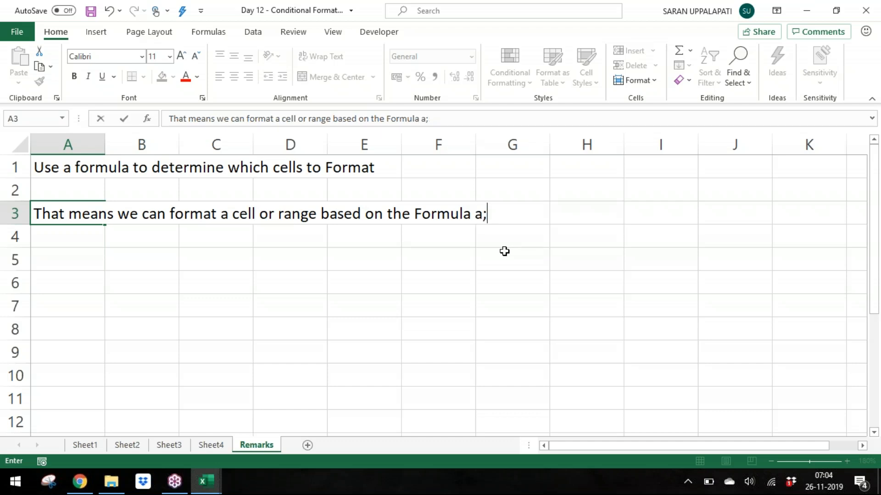
type("lso")
key("Return")
Step: Delete the empty row 2 between the two notes
key("Up")
key("Up")
key("shift+space")
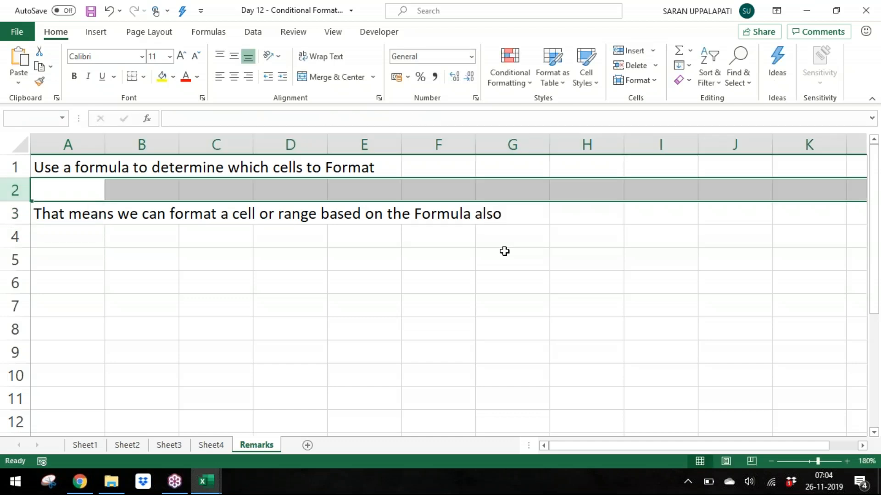
key("ctrl+minus")
Step: Enter the question 'What type formulas we should enter?' in cell A4 of the Remarks sheet
key("Down")
key("Down")
type("E")
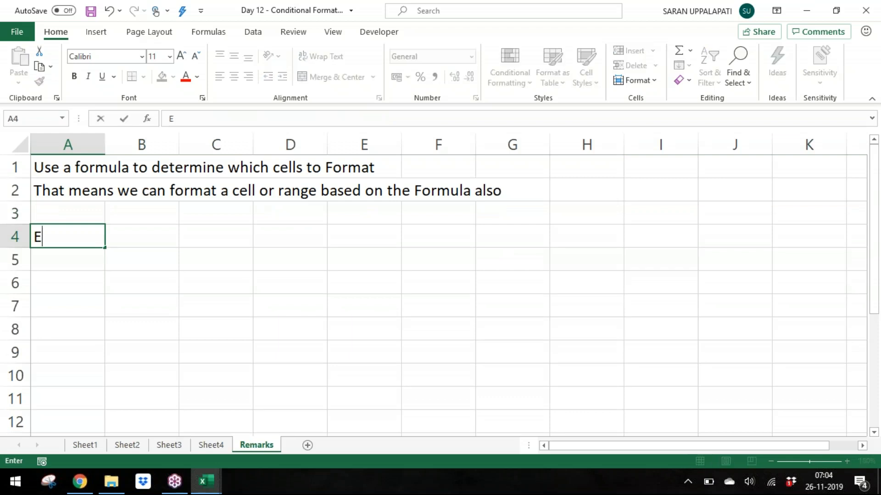
type("ha")
key("BackSpace")
key("BackSpace")
key("BackSpace")
type("What tu")
key("BackSpace")
type("ype ")
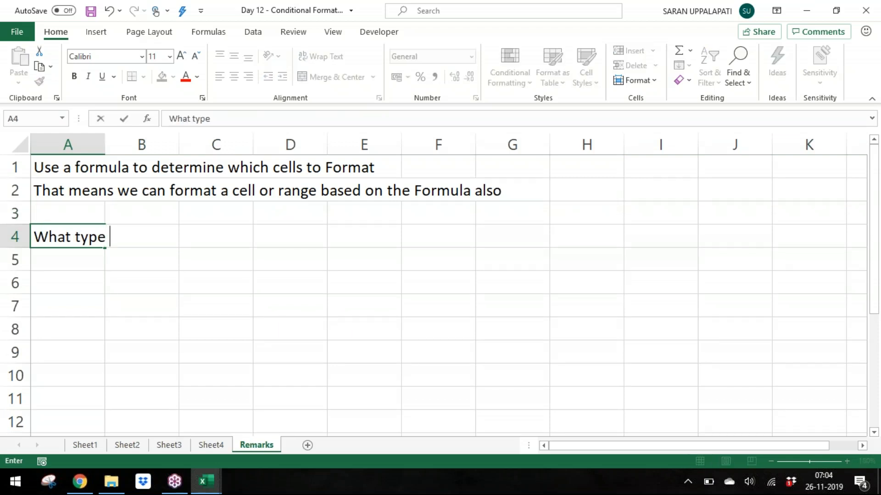
type("formulas we ")
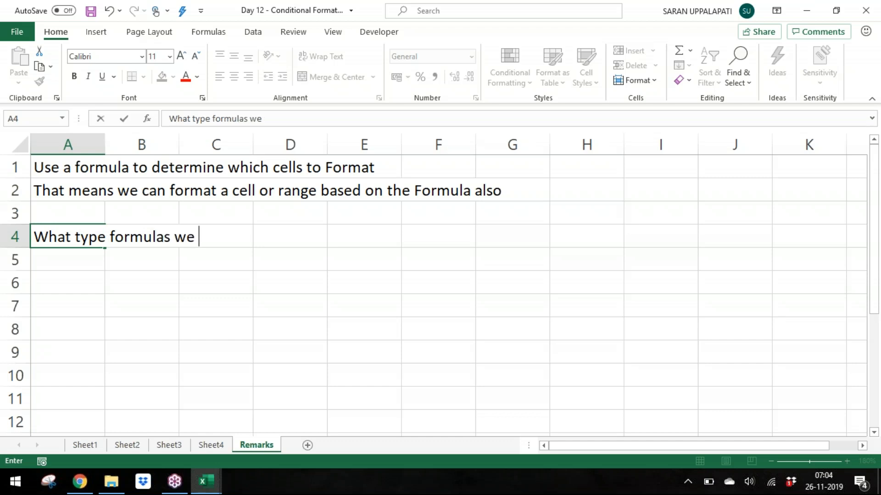
type("should ent")
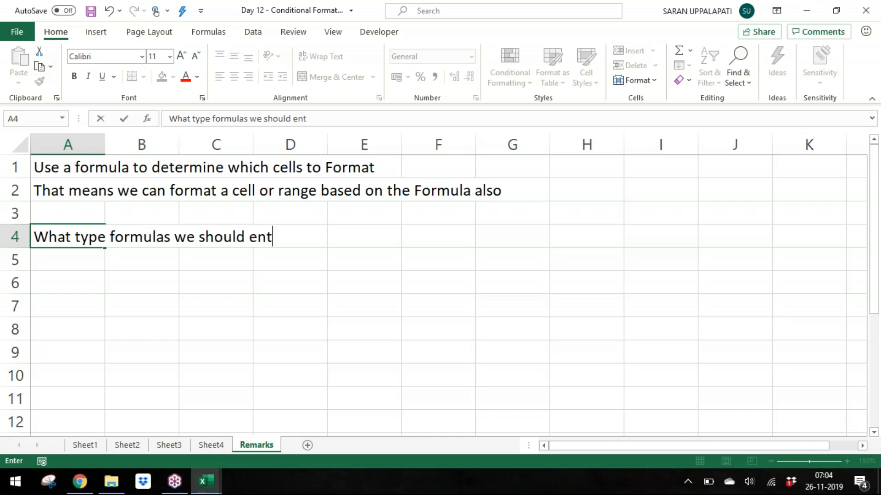
type("er?")
key("Return")
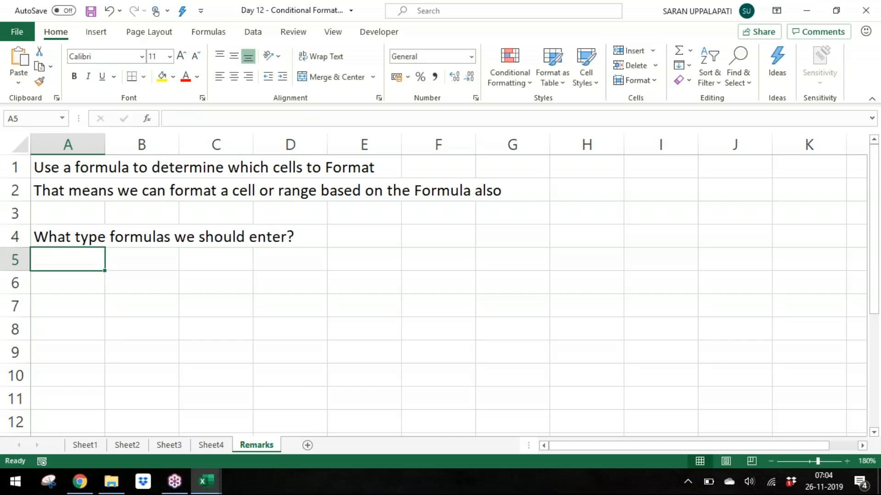
Step: Enter 'We should enter the formulas that must always results Boolean Values (TRUE/FALSE)' in cell A5
type("T")
key("BackSpace")
type("We should enter the formulas that must alwas")
key("BackSpace")
type("ys results Boolean Vla")
type("ue")
key("BackSpace")
key("BackSpace")
key("BackSpace")
key("BackSpace")
type("alues ")
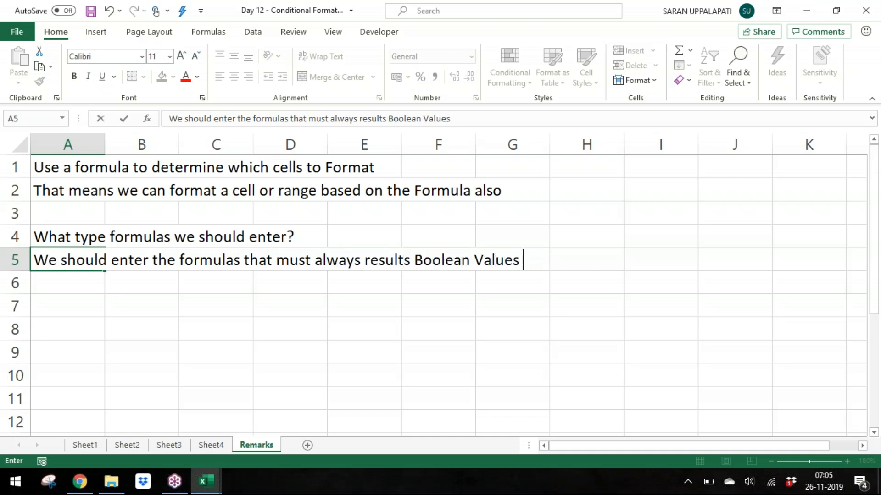
type("(TRUE")
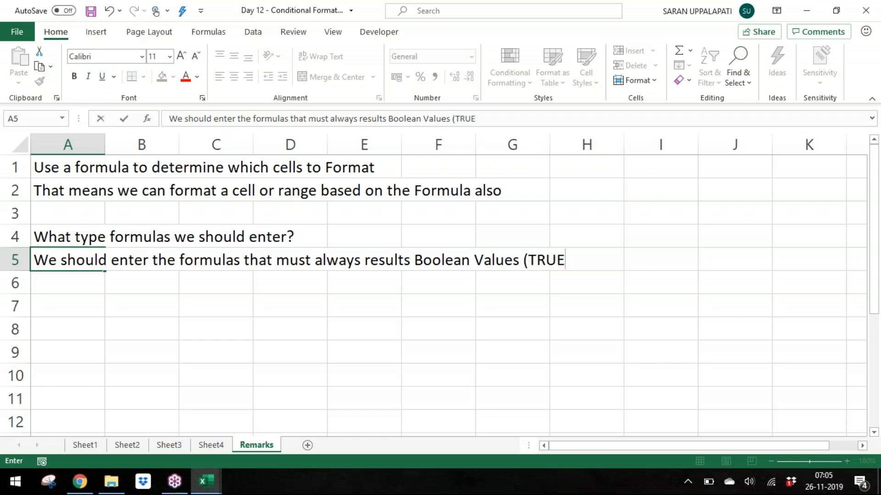
type("/FALSE)")
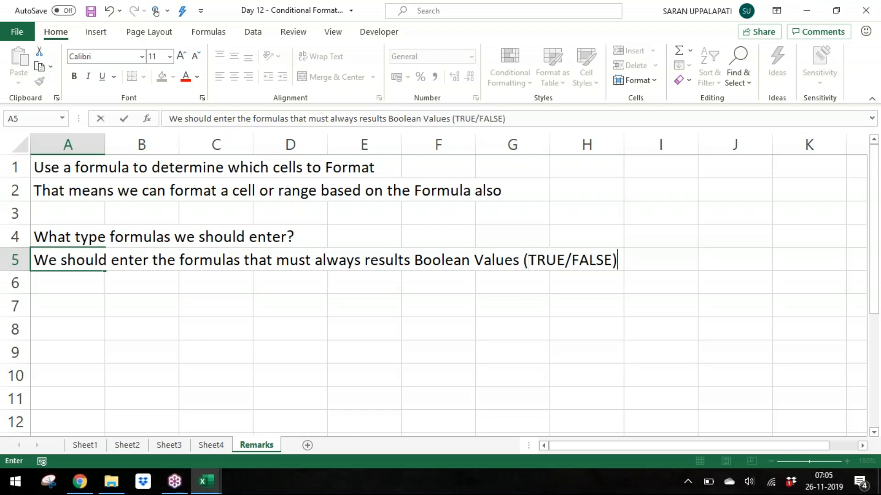
key("Return")
Step: Enter 'If the result of the formula is TRUE,' in cell A6
type("If the")
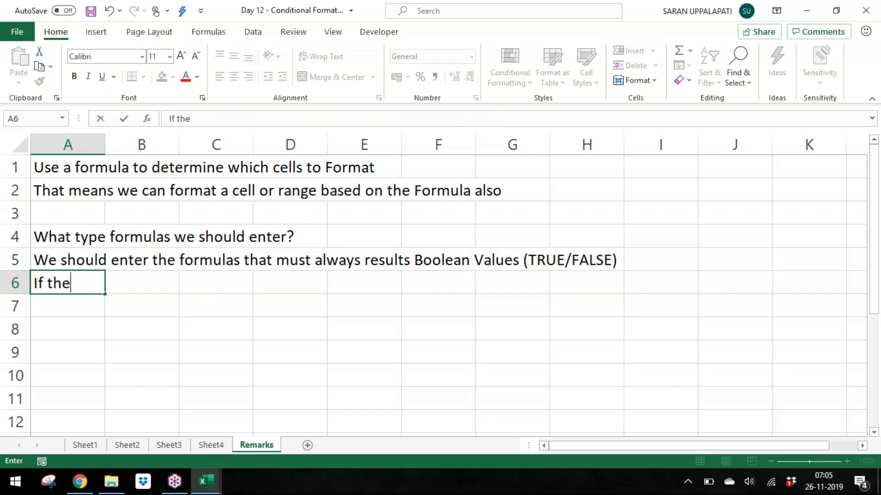
type(" result of the ")
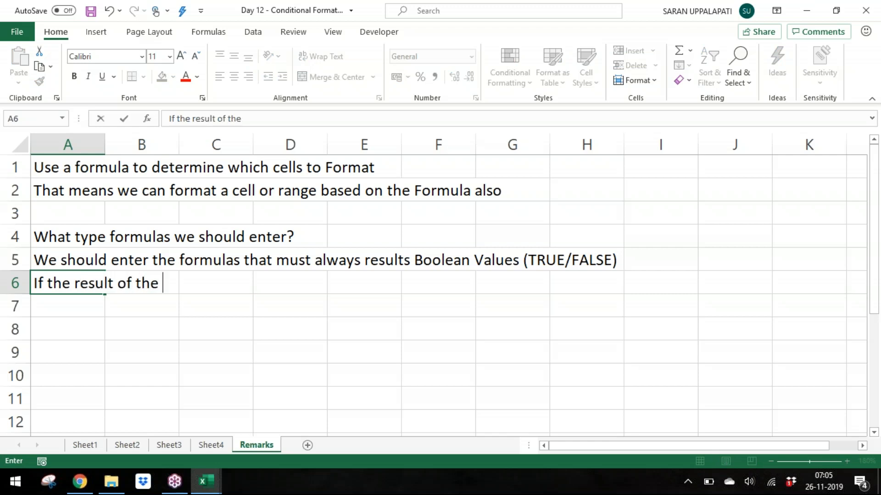
type("formula is TRUR")
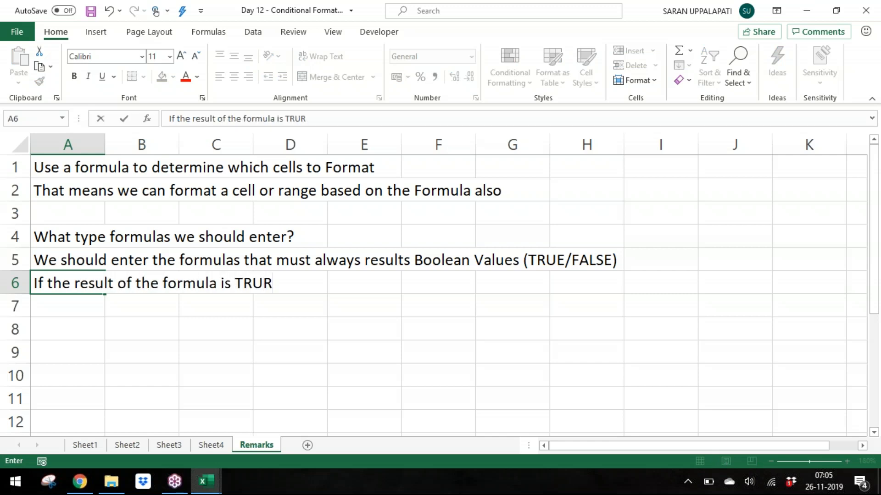
key("BackSpace")
type("E,")
key("Return")
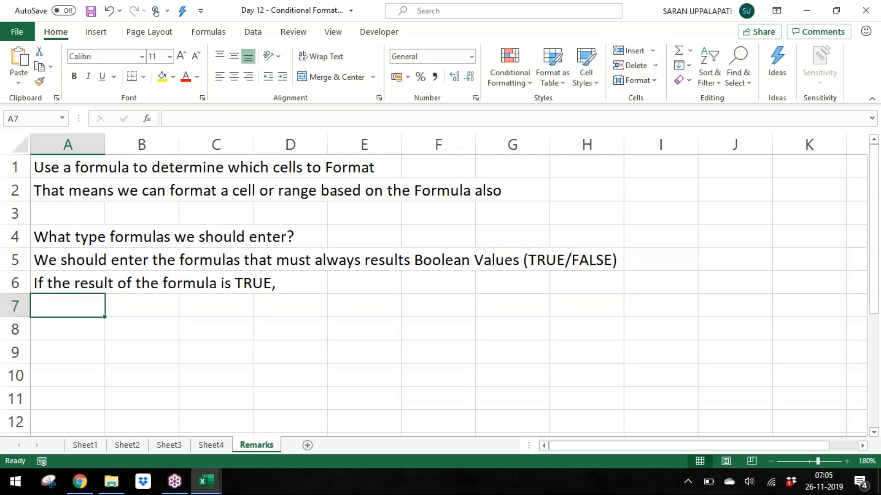
Step: Insert a blank row above the TRUE note in row 6
key("Up")
key("shift+space")
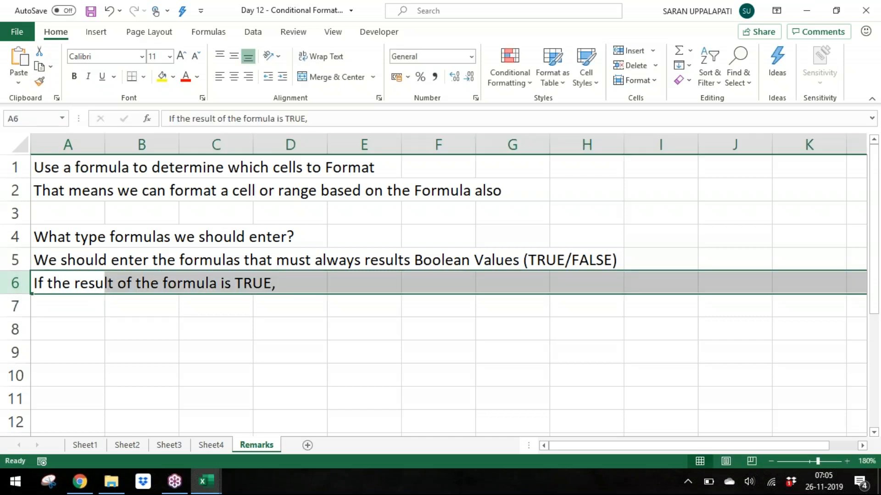
key("ctrl+shift+equal")
key("Down")
Step: Extend the TRUE note in A7 to read 'If the result of the formula is TRUE, Excel format the selected values'
key("alt+Tab")
key("Escape")
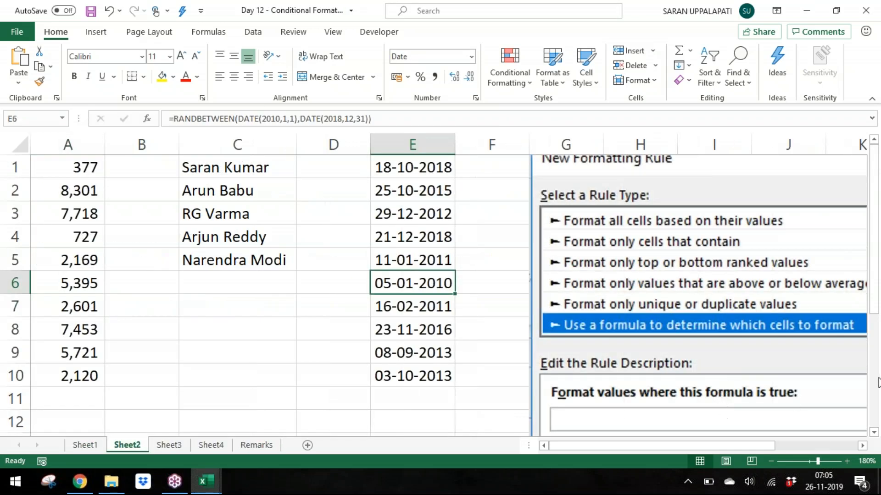
left_click_drag(873, 275, 872, 289)
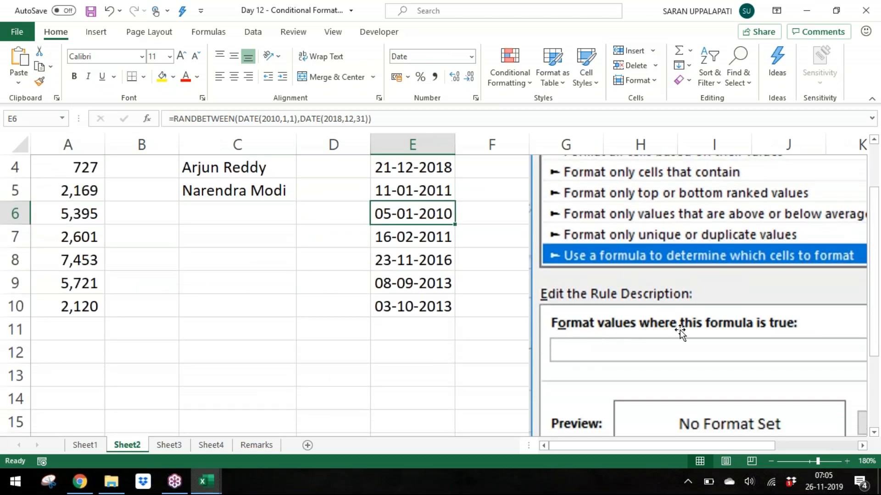
left_click(254, 447)
key("F2")
type("Excel format the")
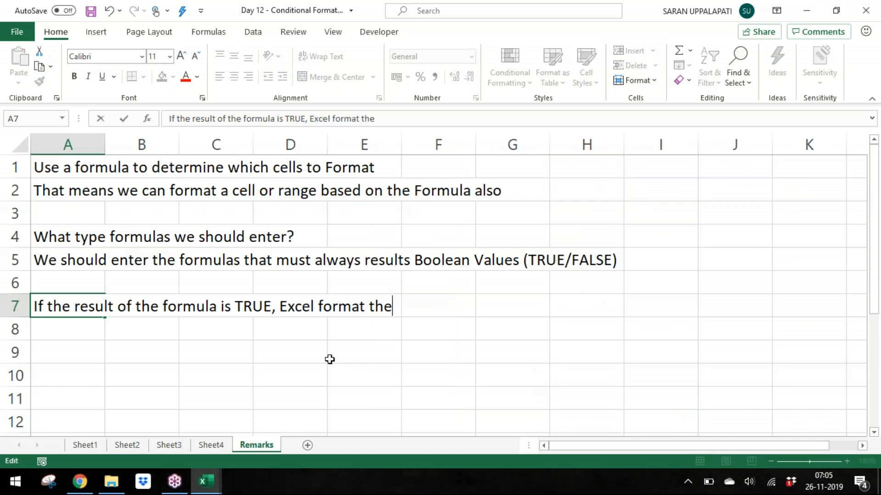
type(" selected valu")
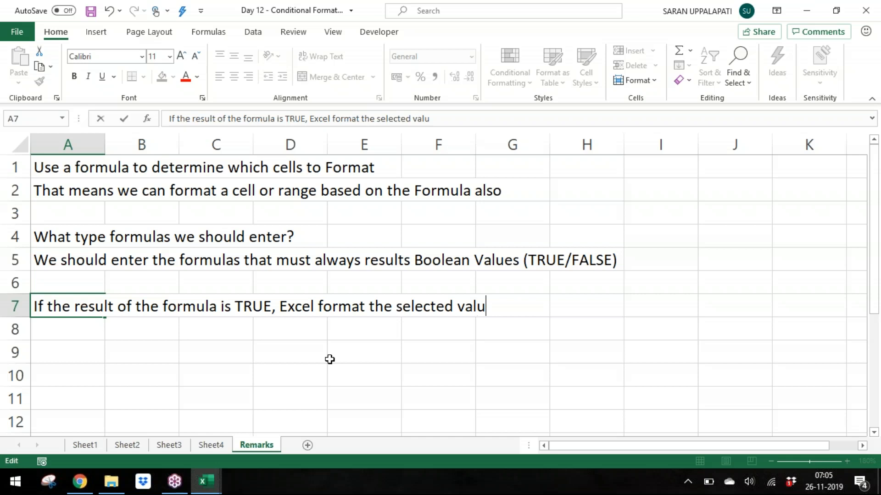
type("es")
key("Return")
Step: Enter 'If the result of the formula is FALSE, Excel ignores the format' in cell A8
type("If the")
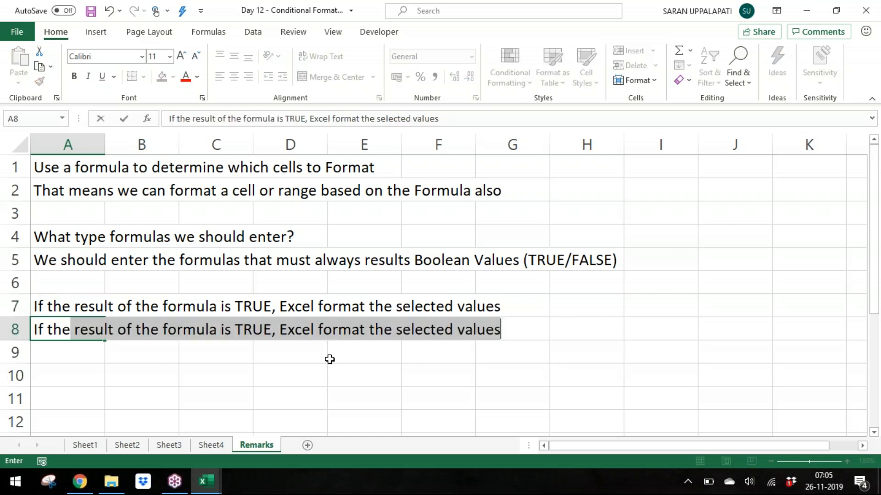
type(" result oft he")
key("BackSpace")
key("BackSpace")
key("BackSpace")
key("BackSpace")
type("th")
key("shift+Right")
key("shift+Right")
key("shift+Right")
key("shift+Right")
key("shift+Right")
key("shift+Right")
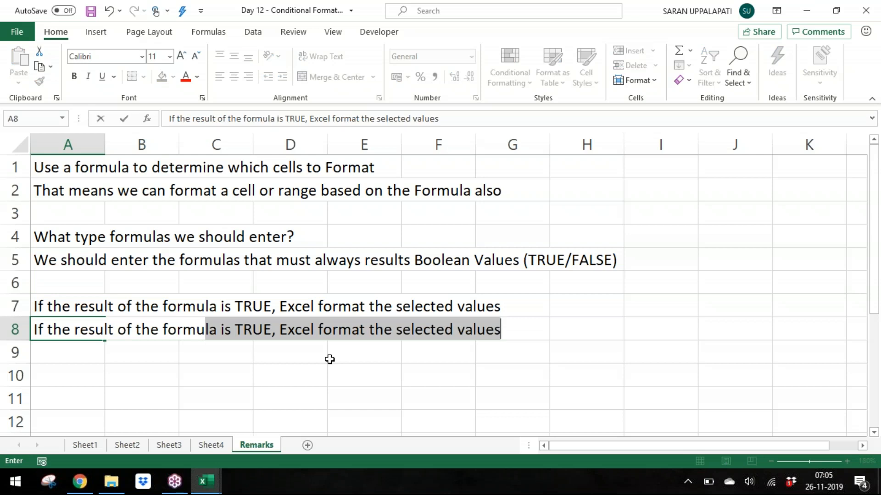
type("f")
key("BackSpace")
type("s FALSE, ")
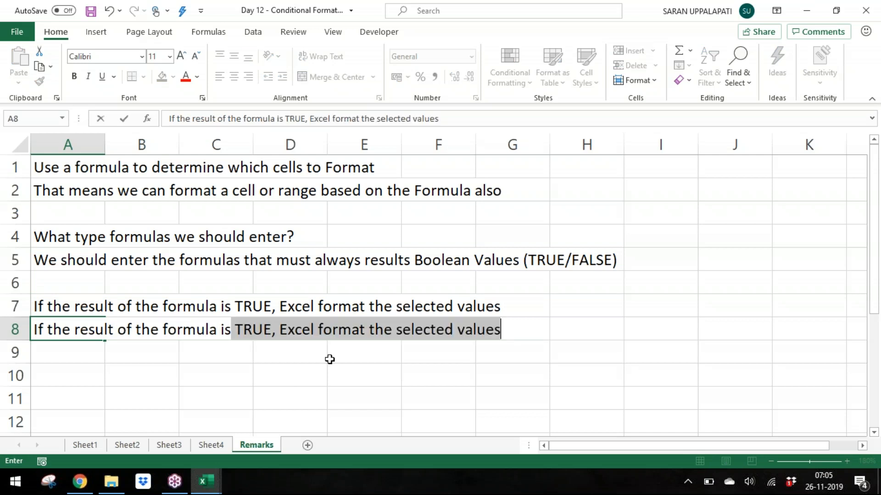
type("E")
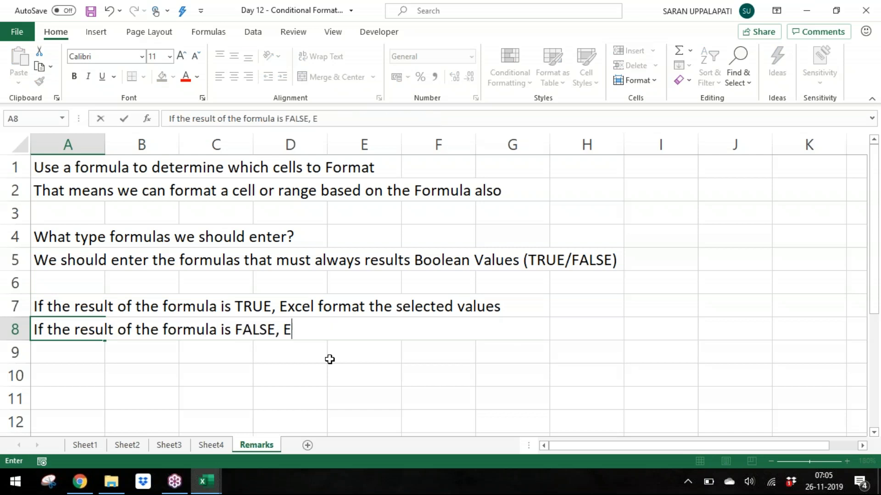
type("xcel ignores the")
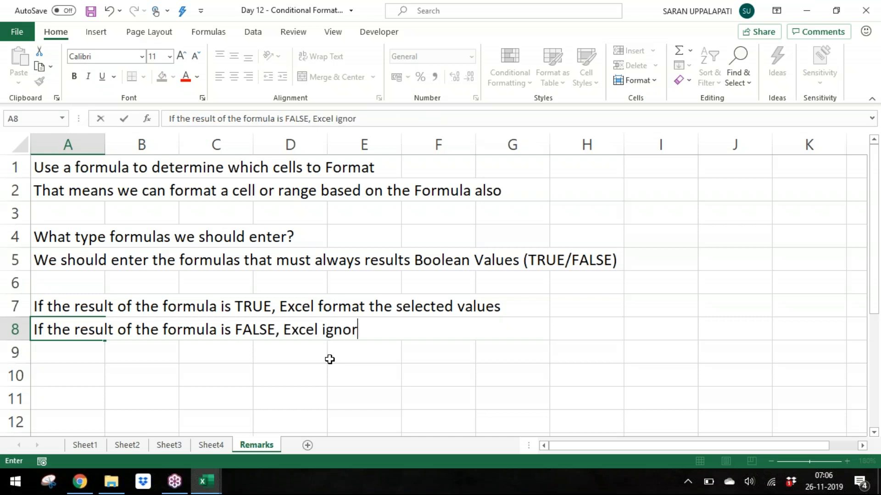
key("BackSpace")
key("BackSpace")
key("BackSpace")
key("BackSpace")
key("BackSpace")
type("s the format")
key("Return")
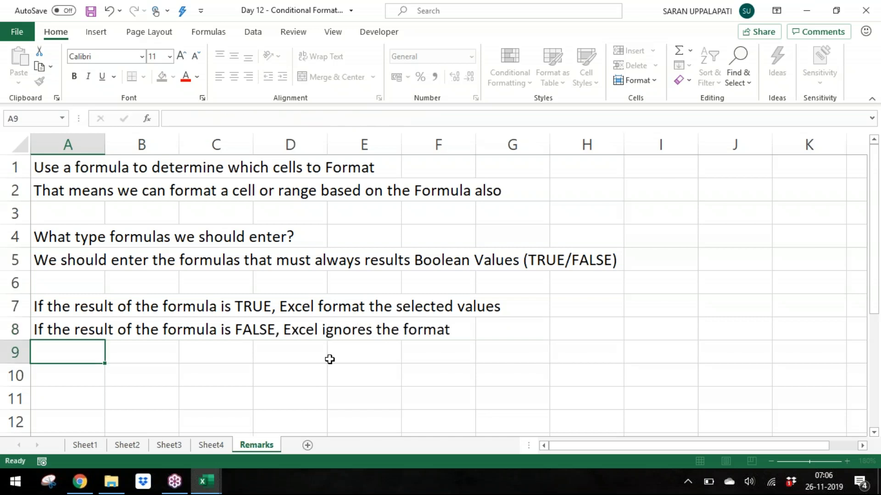
Step: Enter the question 'In what instances, the result of the formula is TRUE/FALSE?' in cell A10
key("Return")
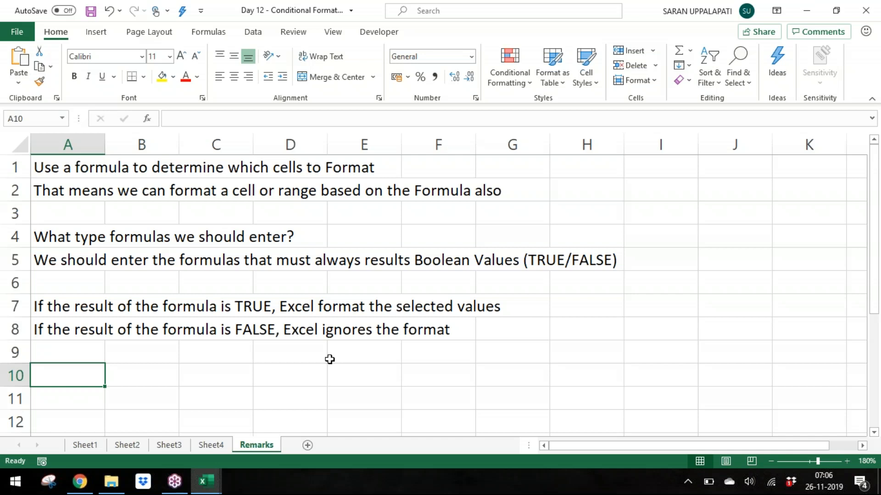
type("in How")
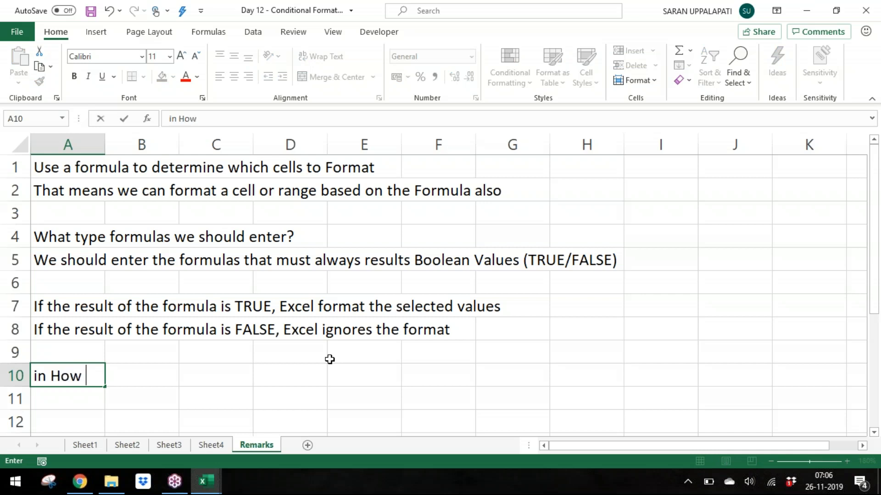
key("BackSpace")
key("BackSpace")
key("BackSpace")
key("BackSpace")
key("BackSpace")
key("BackSpace")
type("In ")
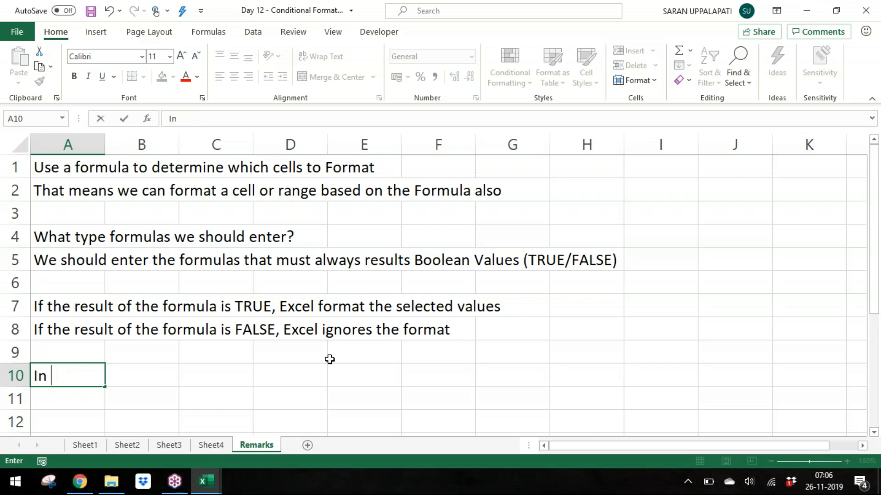
type("what inst")
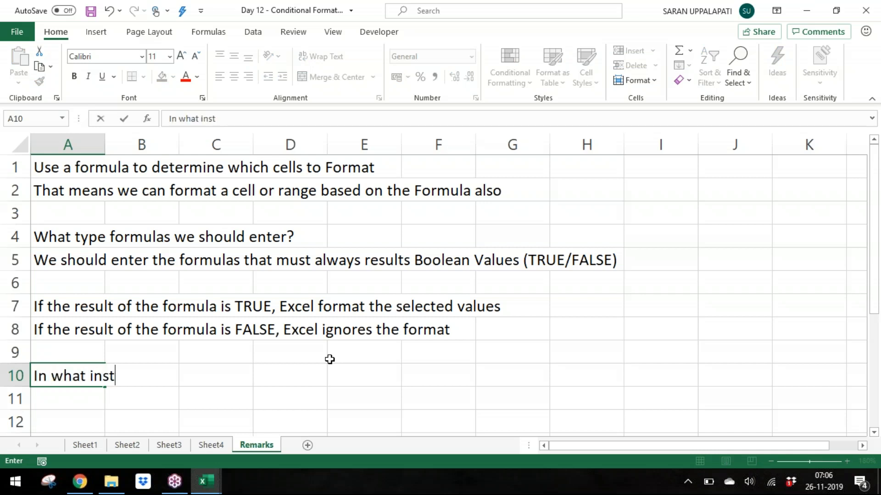
type("ances, the ")
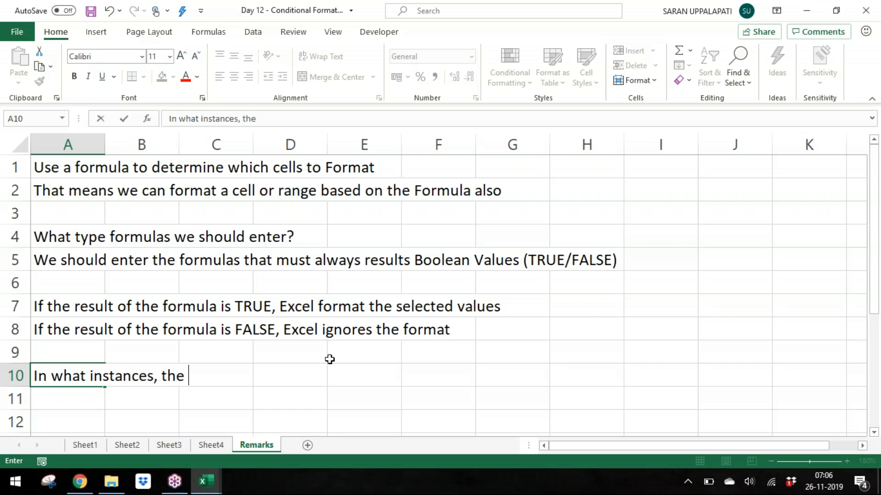
type("result of the fr")
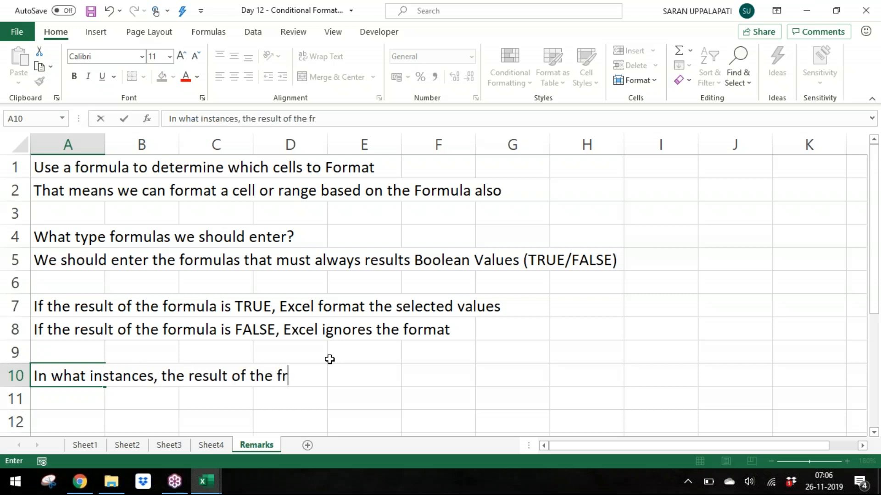
key("BackSpace")
type("ormula ")
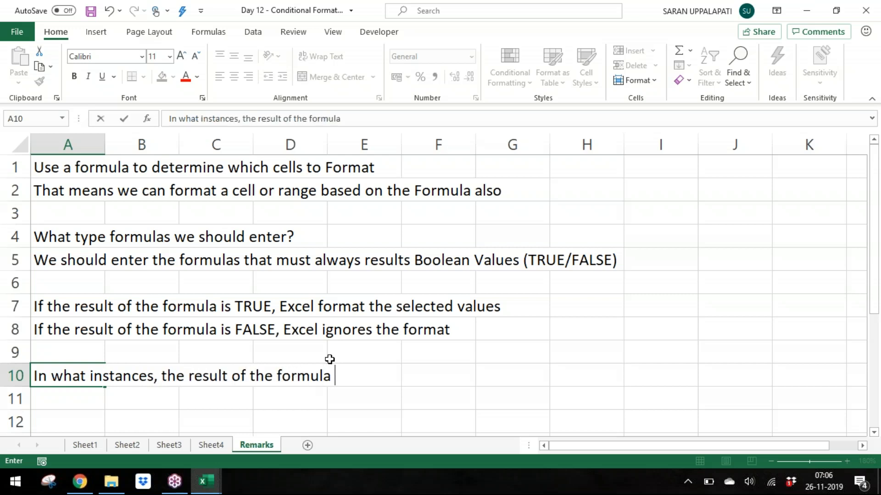
type("is TRUE/FALSE?")
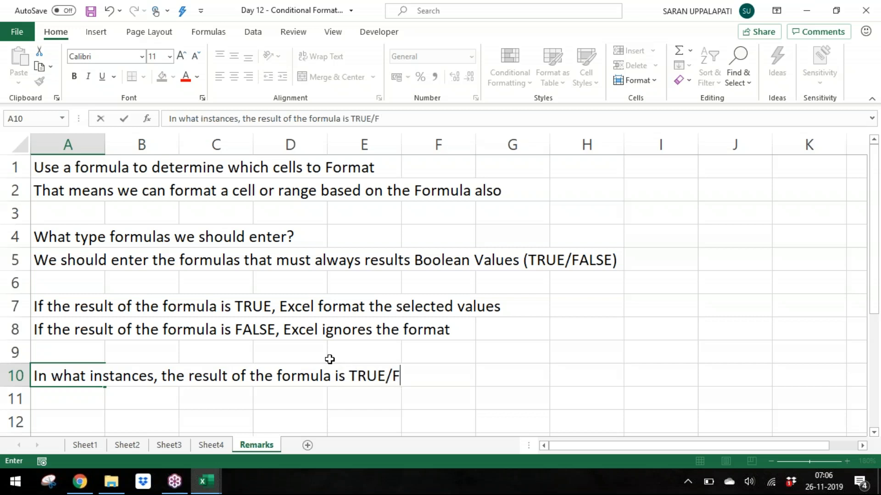
key("Return")
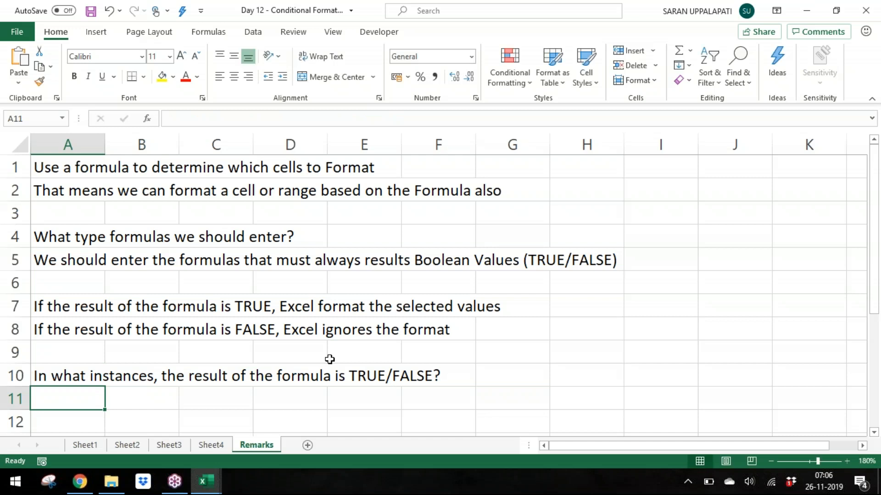
Step: Enter 'In case of logical expressions (if we use logical operators)' in cell A11
key("ctrl+Down")
key("ctrl+Up")
key("Down")
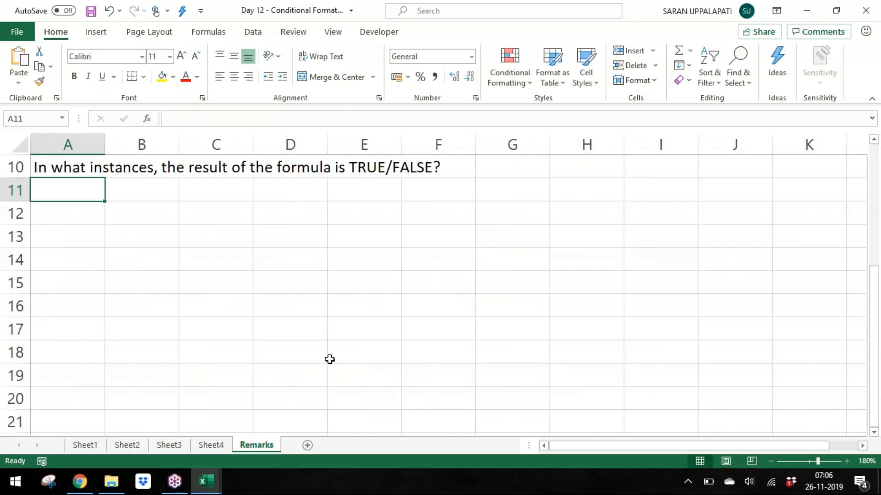
type("if we ")
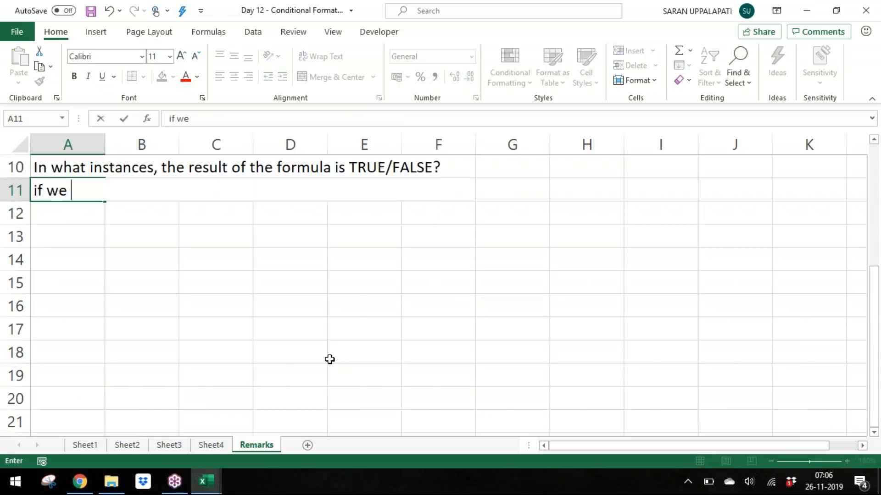
type("use logical oep")
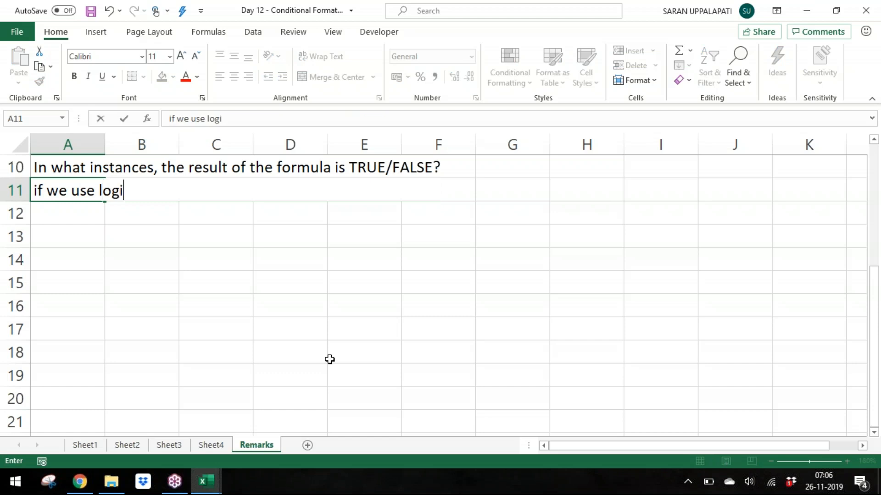
key("BackSpace")
key("BackSpace")
key("BackSpace")
key("BackSpace")
key("BackSpace")
key("BackSpace")
key("BackSpace")
key("BackSpace")
key("BackSpace")
key("BackSpace")
key("BackSpace")
key("BackSpace")
key("BackSpace")
key("BackSpace")
key("BackSpace")
key("BackSpace")
key("BackSpace")
key("BackSpace")
key("BackSpace")
key("BackSpace")
key("BackSpace")
type("Inca")
key("BackSpace")
key("BackSpace")
type("case of ")
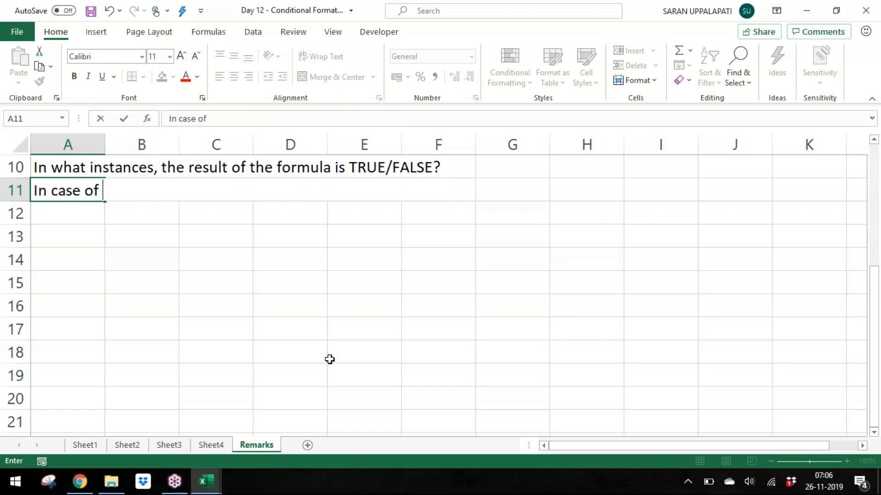
type("logical ex")
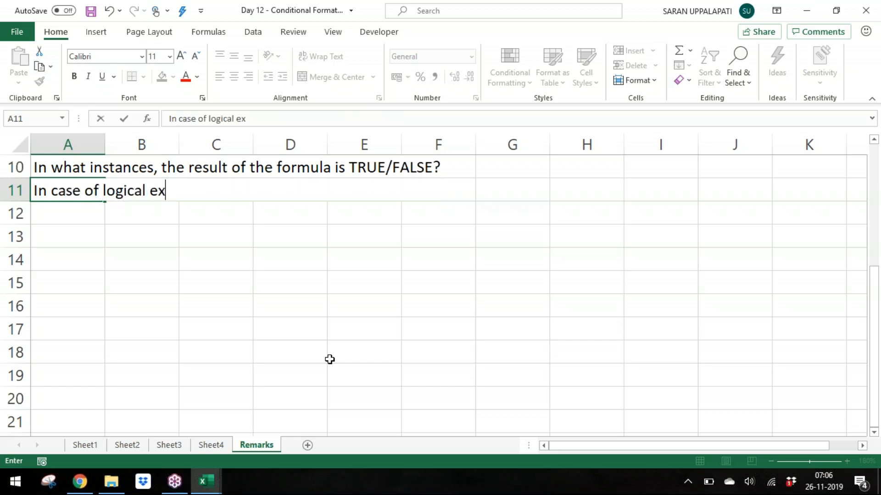
type("pressions (if we use logical operators)")
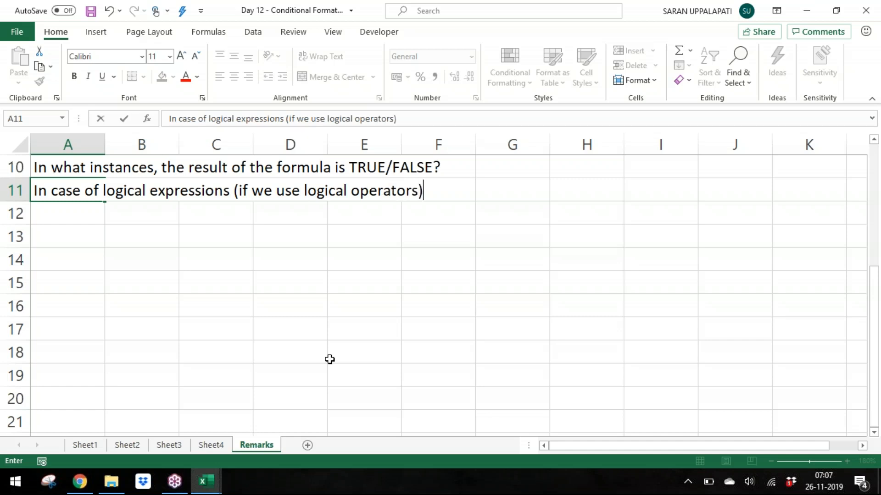
key("Return")
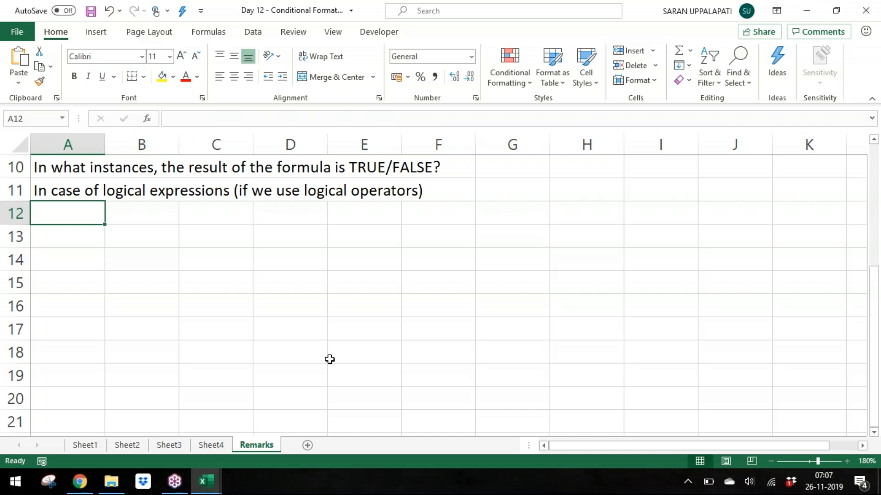
Step: Enter 'In case of EXACT function' in cell A12
type("In case of ")
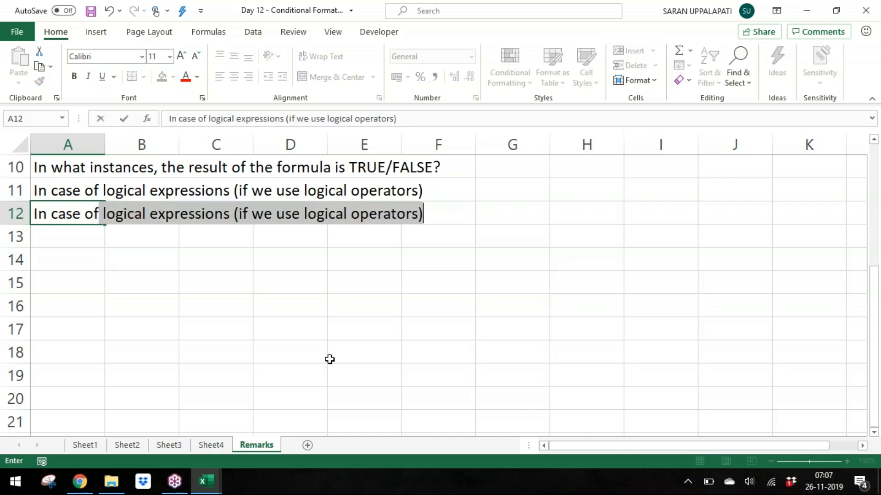
type("EXACR")
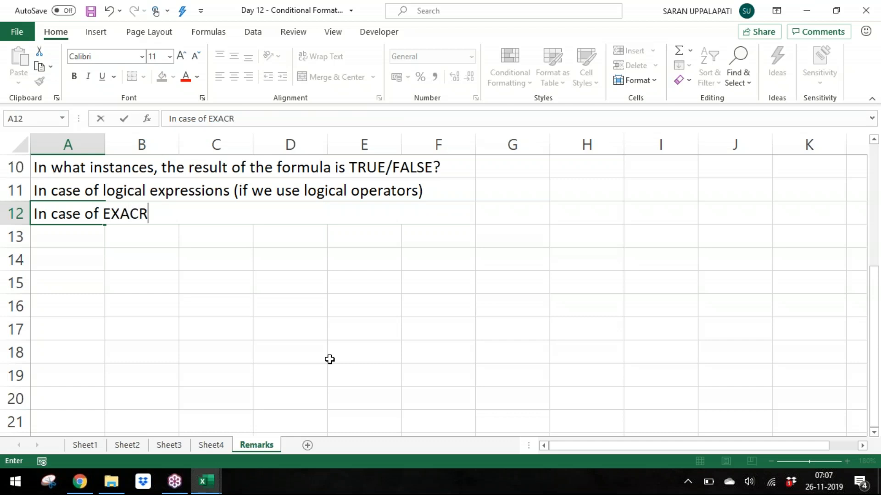
key("BackSpace")
type("T functio")
type("n")
key("Return")
Step: Enter 'In case of AND , OR , NOT functions' in cell A13, correcting the misspelled word 'case'
type("In cacse")
key("BackSpace")
key("BackSpace")
type("e of AND")
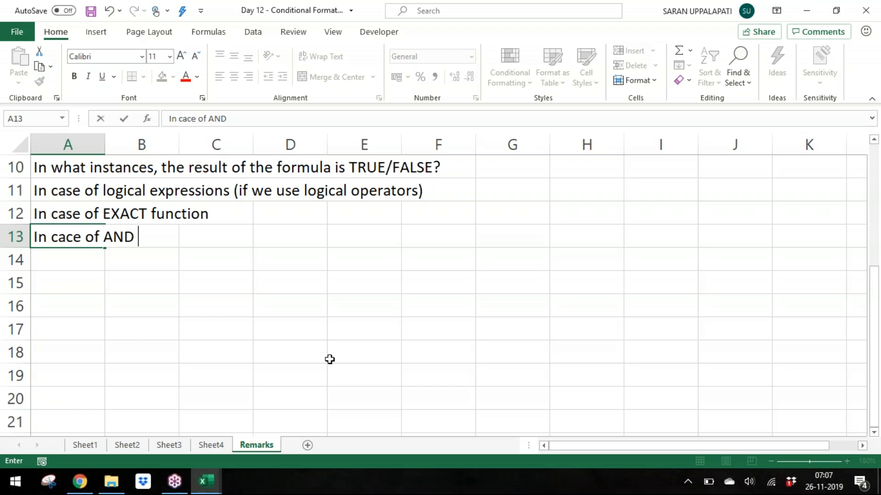
type(" , OR , NOT functions")
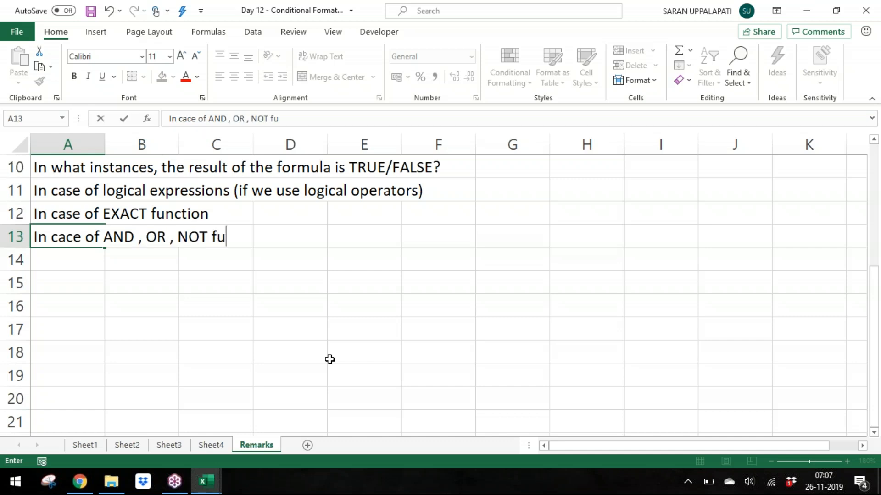
key("Return")
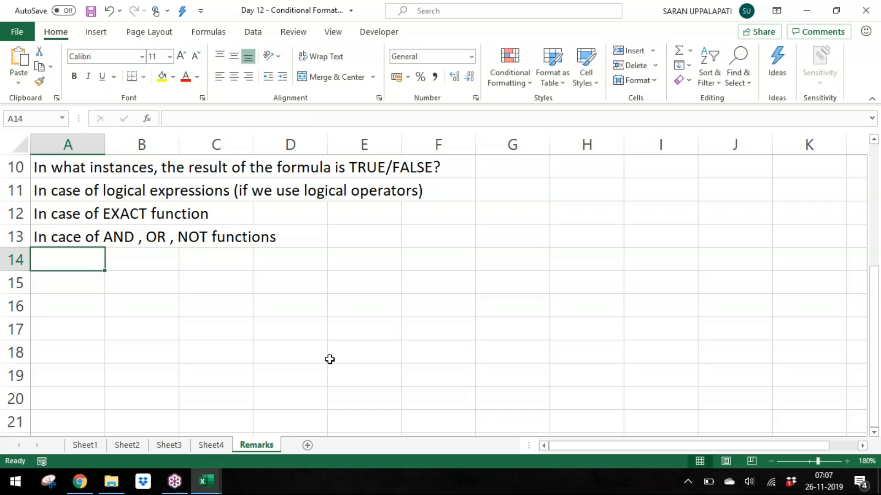
key("Up")
key("F2")
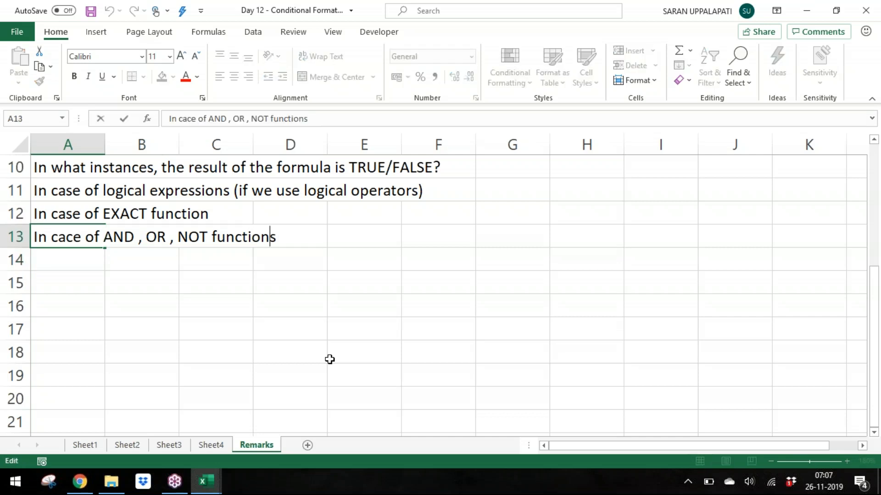
key("Left")
key("Left")
key("Left")
key("Left")
key("Left")
key("Left")
key("Left")
key("Left")
key("Left")
key("Left")
key("Left")
key("Left")
key("Left")
key("Left")
key("Left")
key("Left")
key("Left")
key("Left")
key("Left")
key("Left")
key("BackSpace")
type("s")
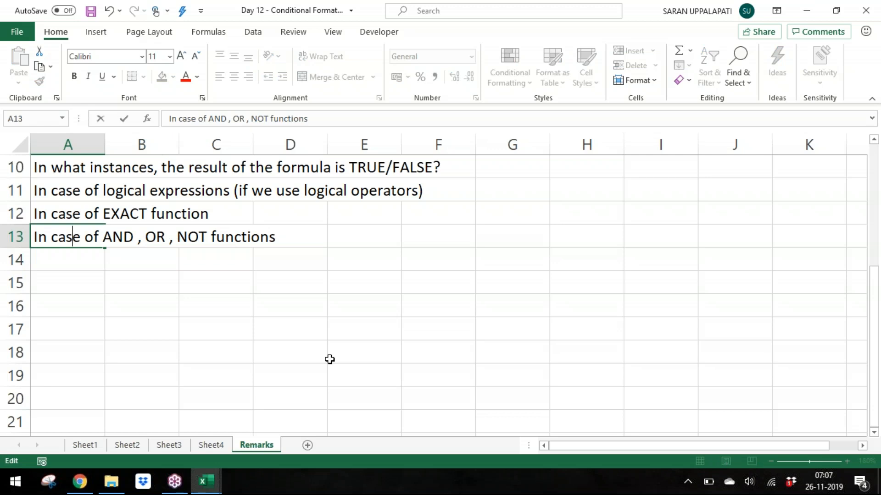
key("Return")
Step: Enter 'In case of following Information Functions' in cell A14
type("In case of following Information Functions")
key("Return")
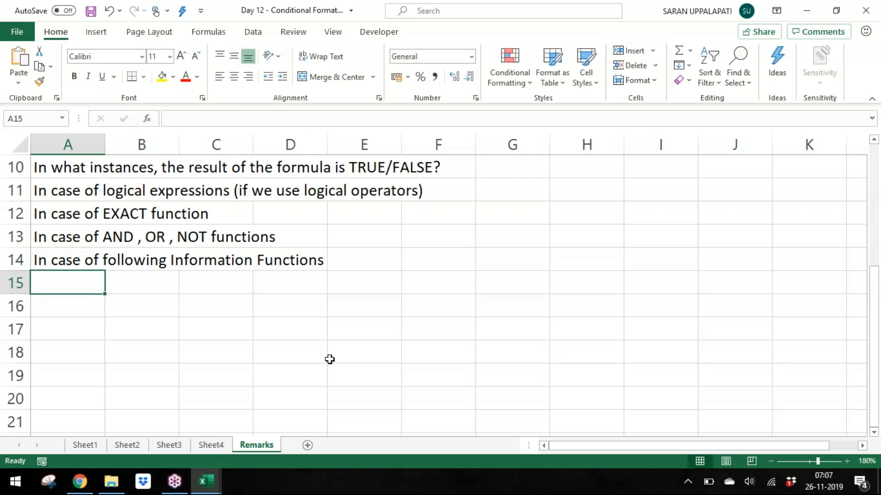
Step: List ISNUMBER(), ISTEXT() and ISLOGICAL() in cells A15 to A17 in capitals
key("Caps_Lock")
type("ISNUMBE")
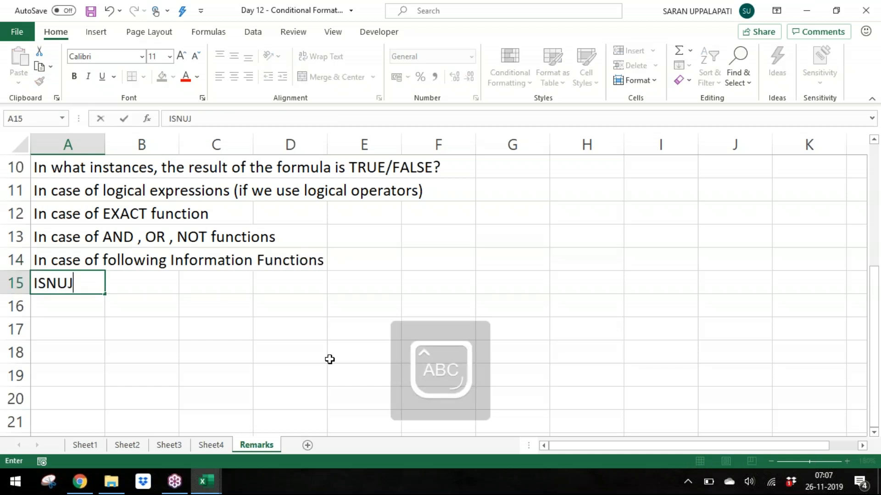
type("R(0")
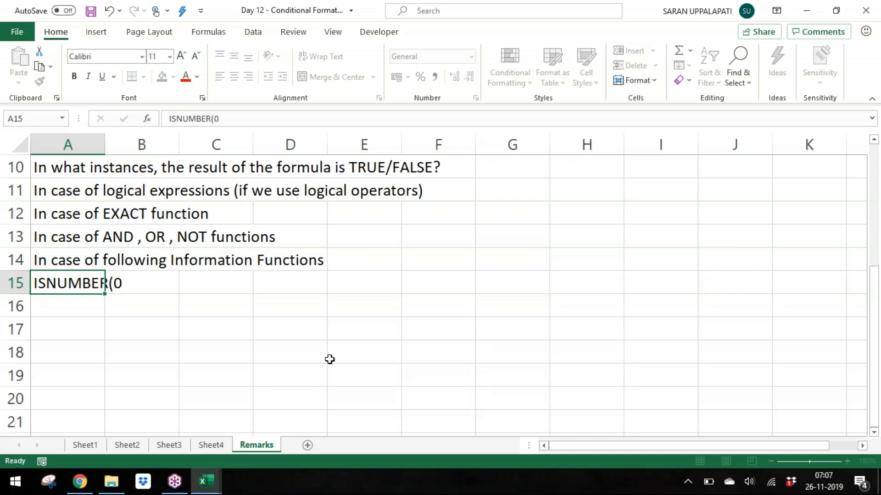
key("Return")
key("Up")
key("F2")
key("BackSpace")
type(")")
key("Return")
type("ISTEXT(()")
key("BackSpace")
key("BackSpace")
type(")")
key("Return")
type("ISLOGICAL()")
key("Return")
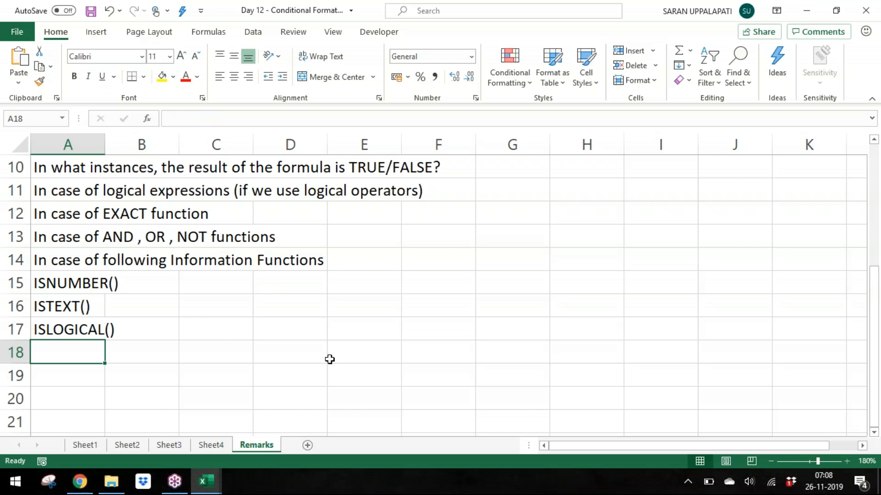
Step: Add ISBLANK(), ISFORMULA(), ISODD() and ISEVEN() in cells A18 to A21
key("ctrl+Down")
key("ctrl+Up")
key("Up")
key("Up")
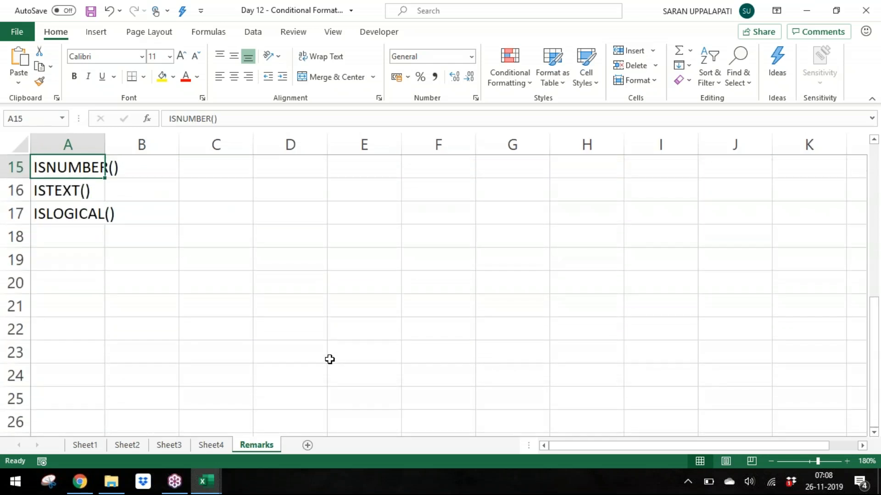
key("Down")
key("Down")
key("Down")
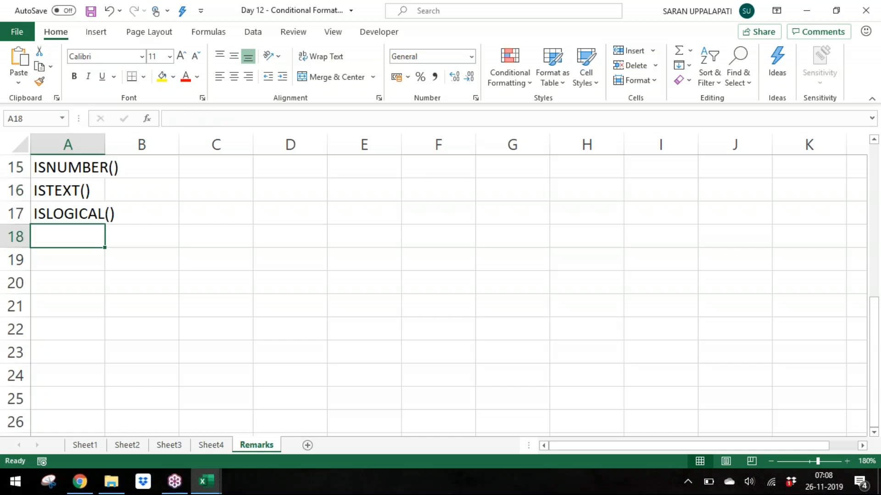
type("-")
key("BackSpace")
type("IS")
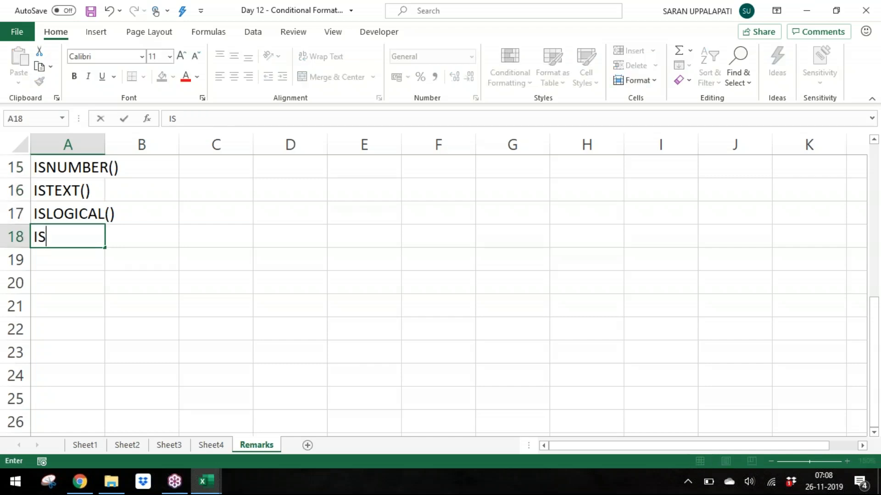
type("BLANK()")
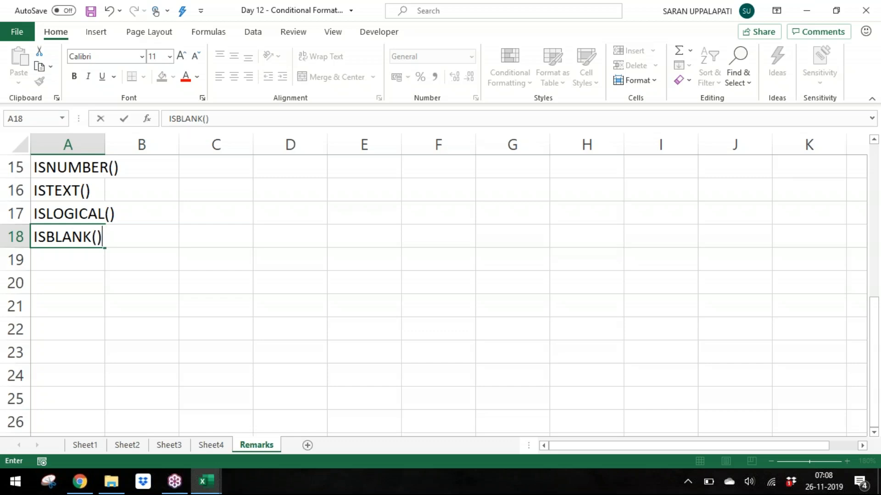
key("Return")
type("ISFORM")
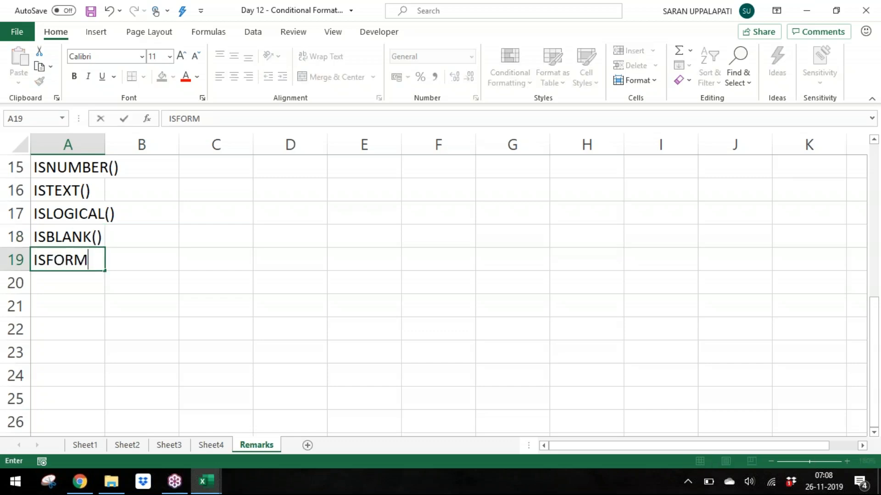
type("ULA()")
key("Return")
type("ISODD()")
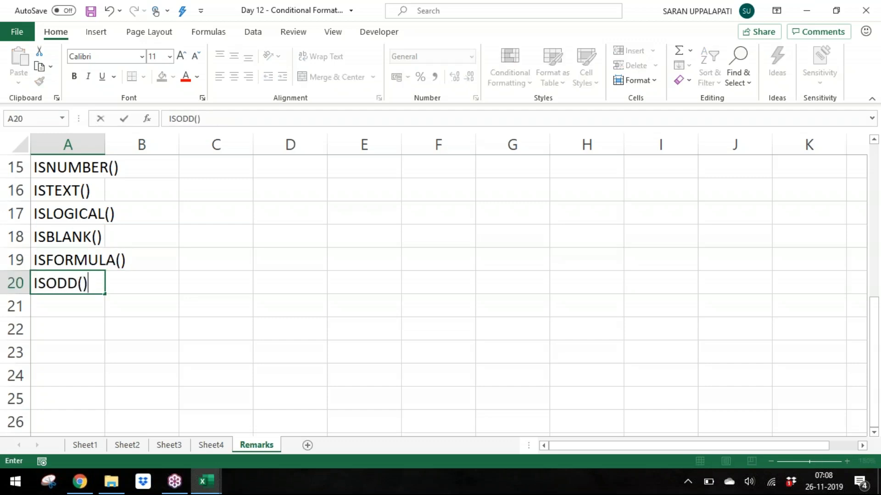
key("Return")
type("ISE")
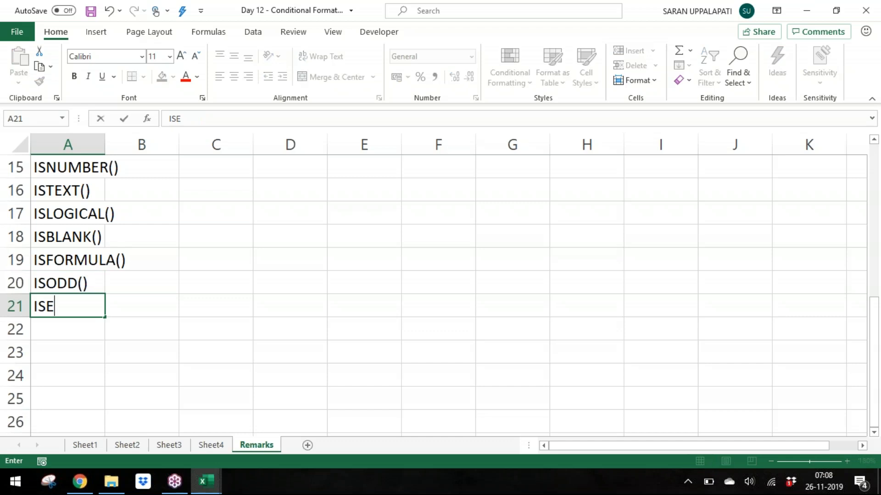
type("VEN()")
key("Return")
Step: Add ISREF(), ISERROR(), ISERR() and ISNA() in cells A22 to A25
type("IS")
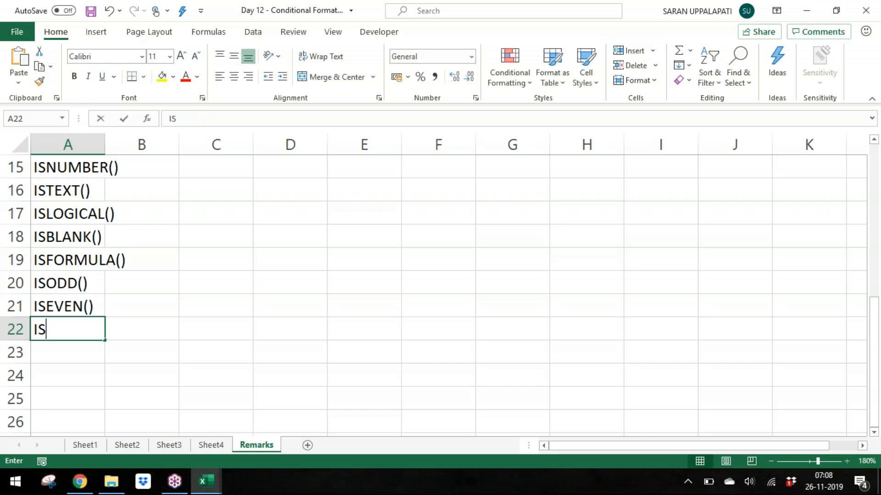
type("REF(()")
key("BackSpace")
key("BackSpace")
type("(")
key("Return")
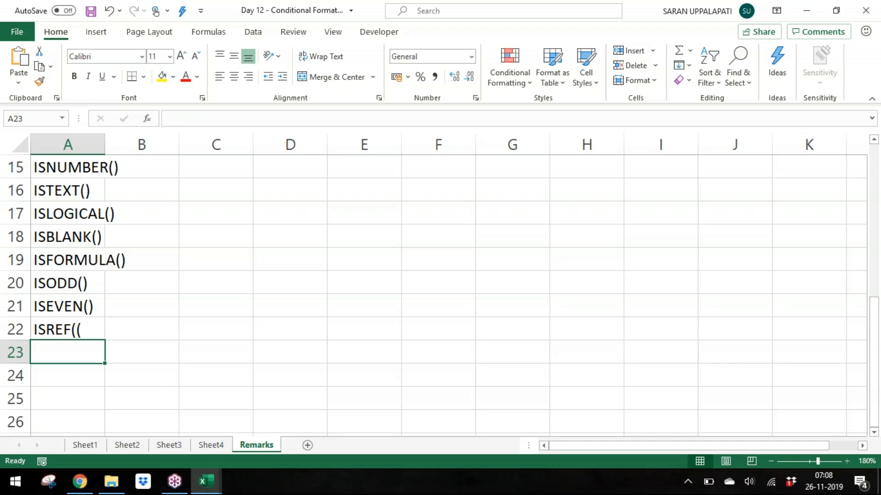
key("Up")
key("F2")
key("BackSpace")
type(")")
key("Return")
type("IS")
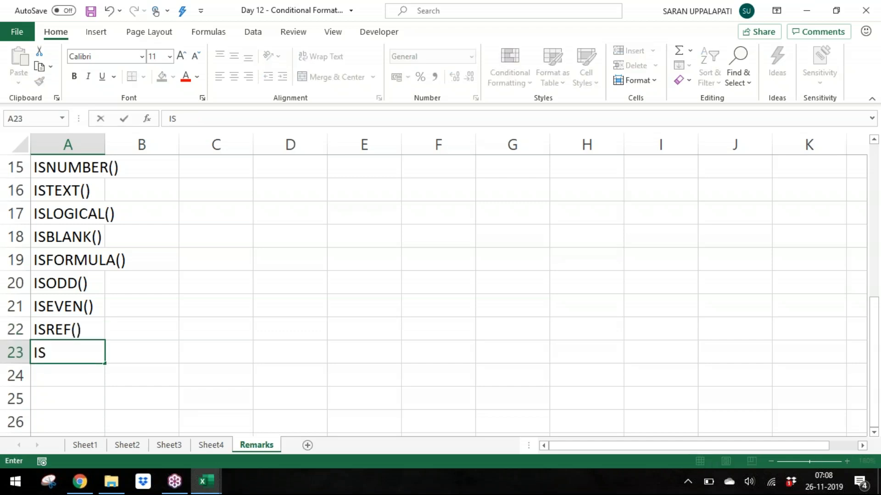
type("ERROR()")
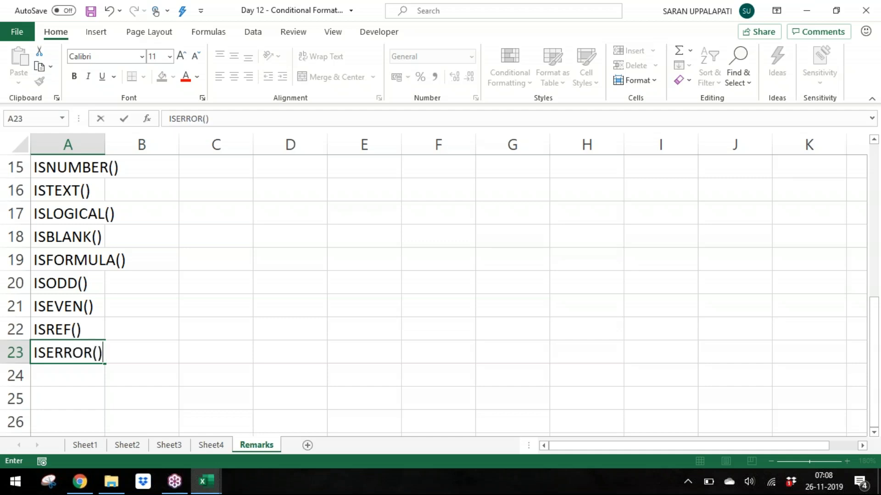
key("Return")
type("ISERR()")
key("Return")
type("ISNA()")
key("Return")
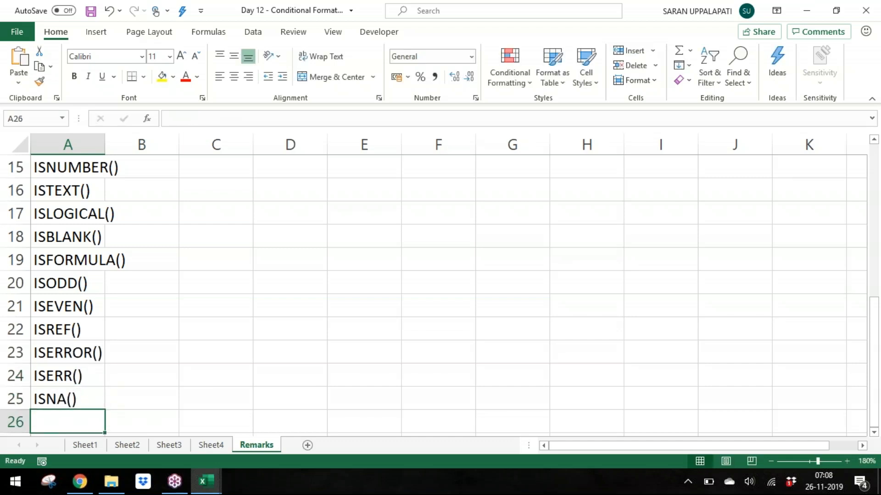
Step: Insert a blank row between ISTEXT() and ISLOGICAL() at row 17
key("Up")
key("Up")
key("Up")
key("Up")
key("Up")
key("Up")
key("Up")
key("Up")
key("Up")
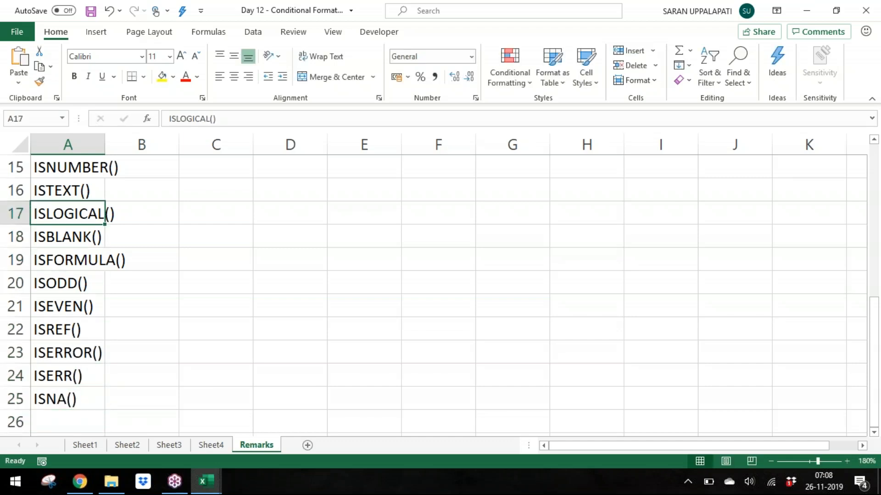
key("Up")
key("Up")
key("ctrl+shift+Down")
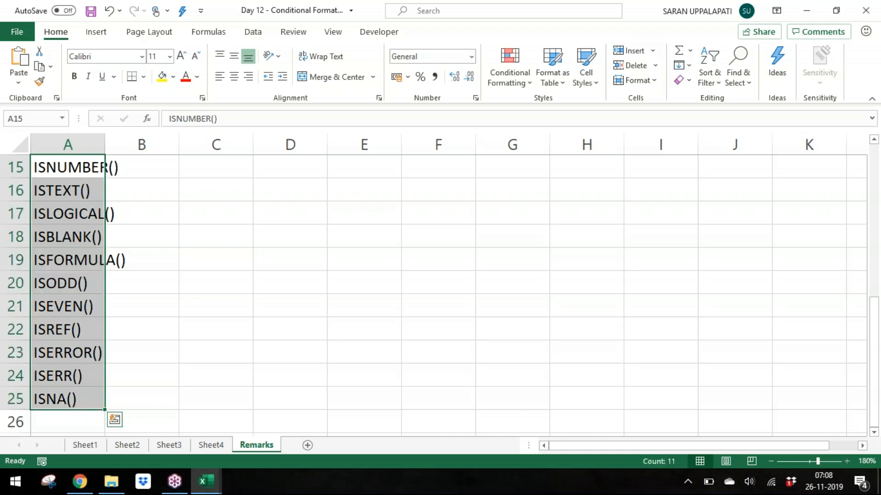
key("Down")
key("shift+space")
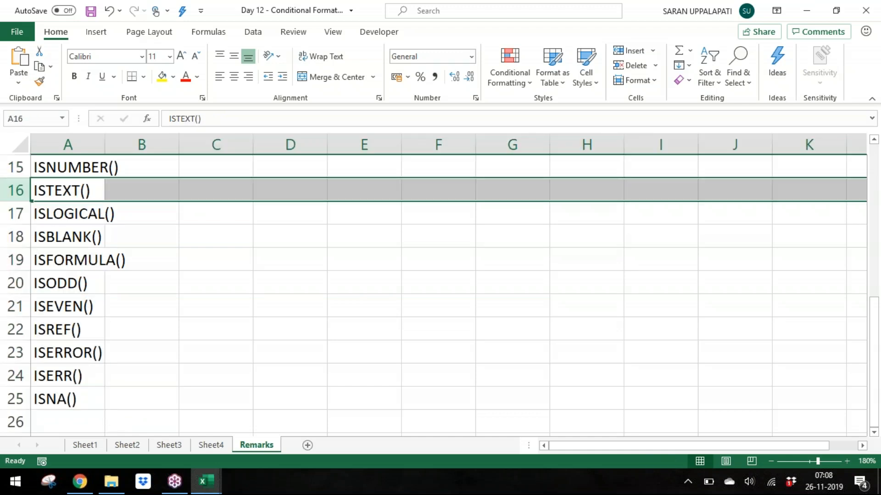
key("Down")
key("shift+space")
key("ctrl+shift+plus")
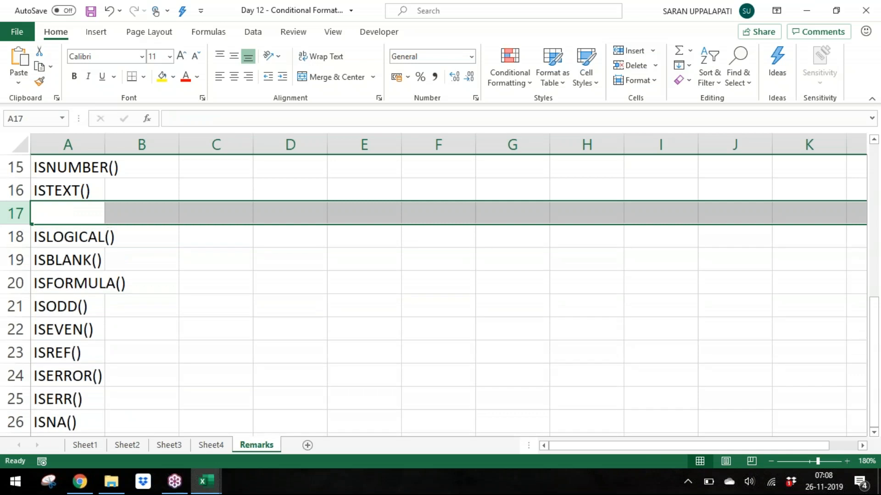
Step: Enter ISNONTEXT() in the blank cell A17
key("Down")
key("Up")
type("ISNO")
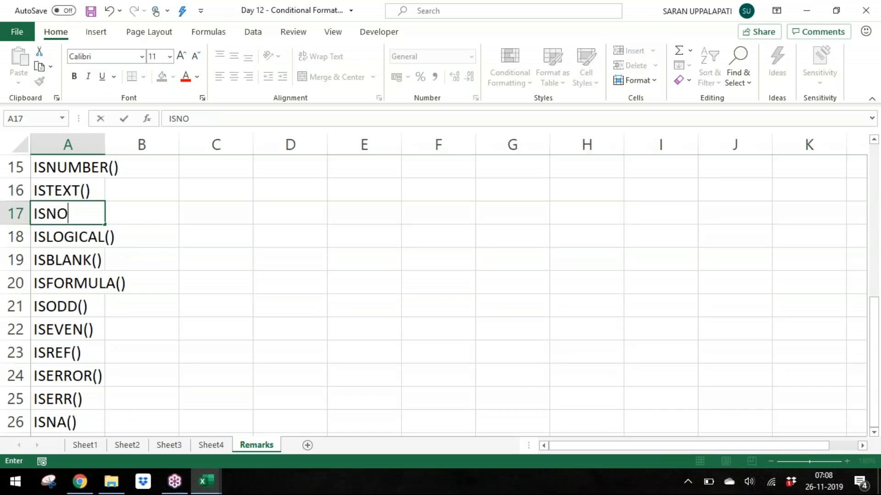
type("NTEXT()")
key("Return")
Step: Browse the Information category of the function library to review the available IS functions
key("ctrl+Down")
key("ctrl+Up")
key("Down")
key("Down")
key("Down")
key("Down")
key("Down")
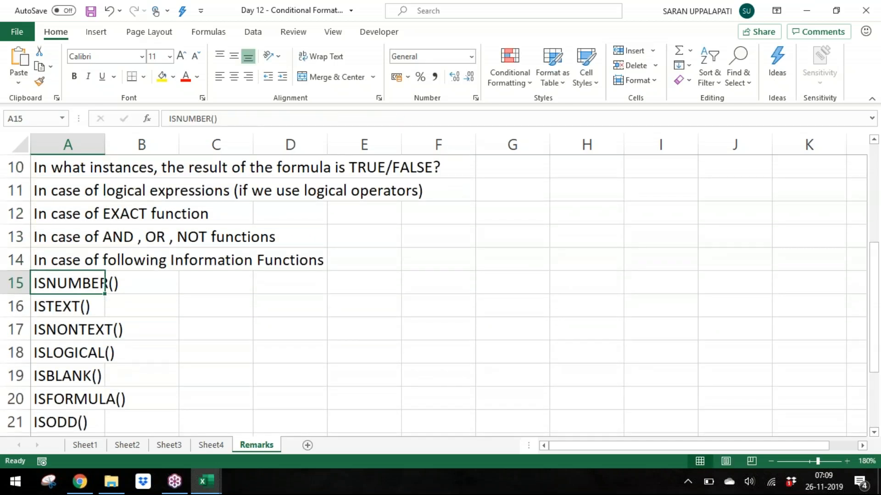
key("ctrl+Down")
key("Up")
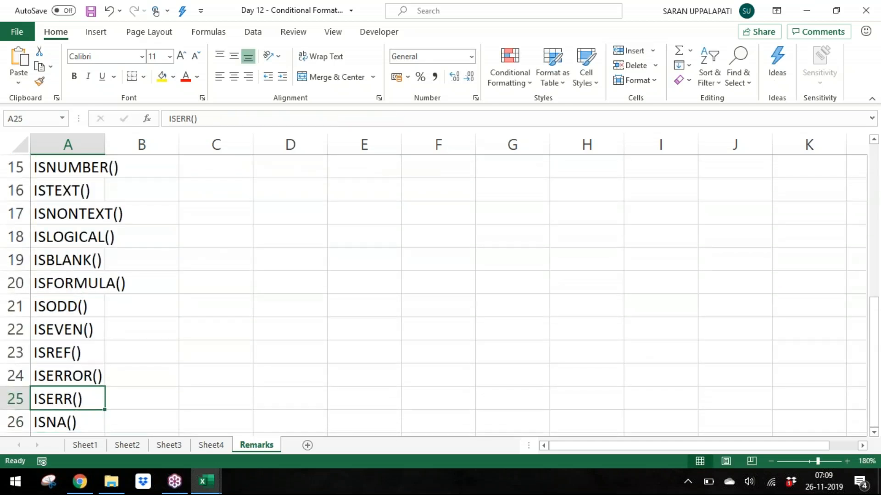
left_click(209, 33)
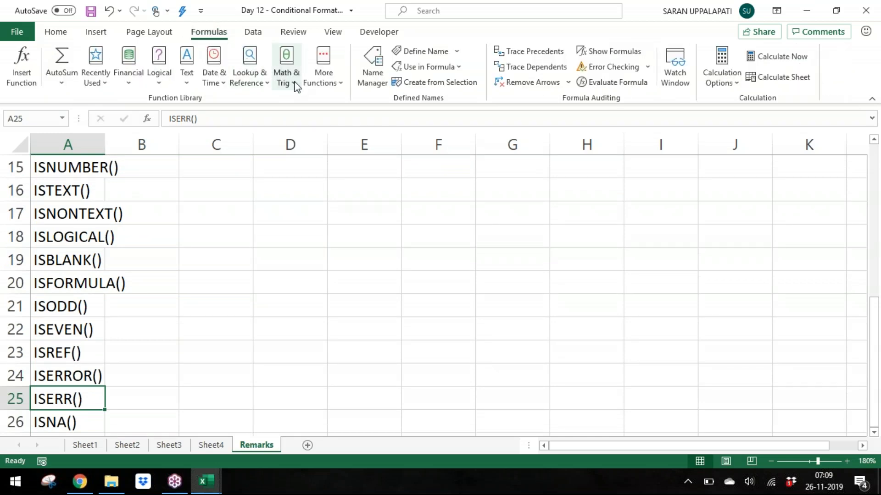
left_click(321, 85)
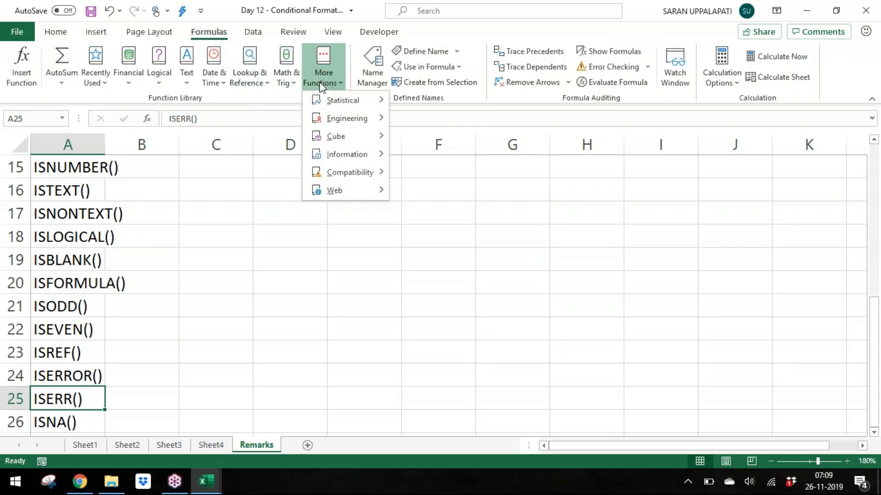
mouse_move(376, 163)
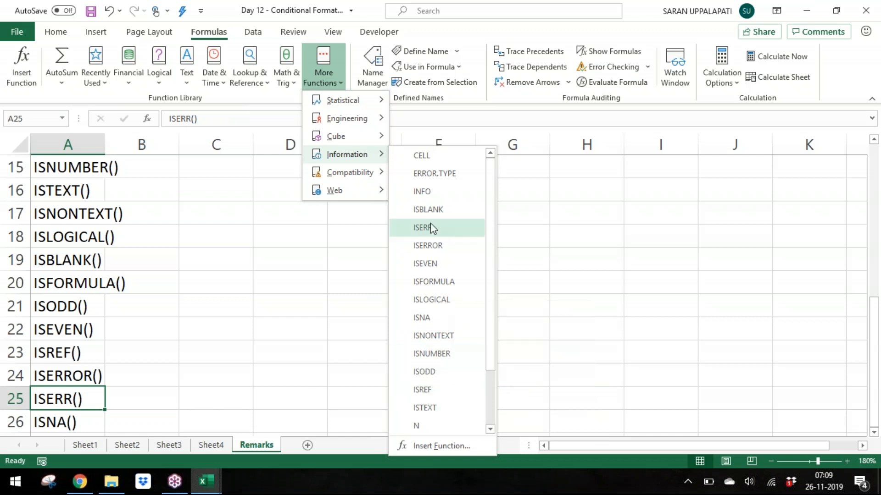
left_click(286, 253)
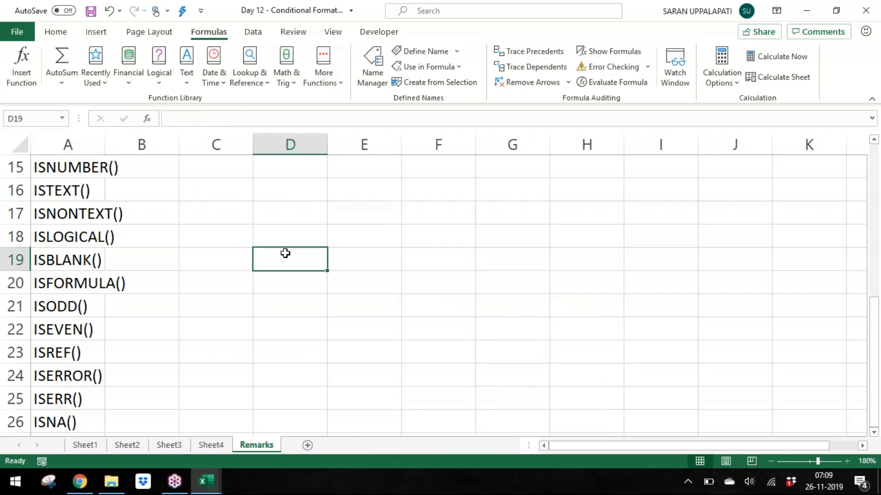
Step: AutoFit column A's width to the function names in A15 to A26
left_click(78, 165)
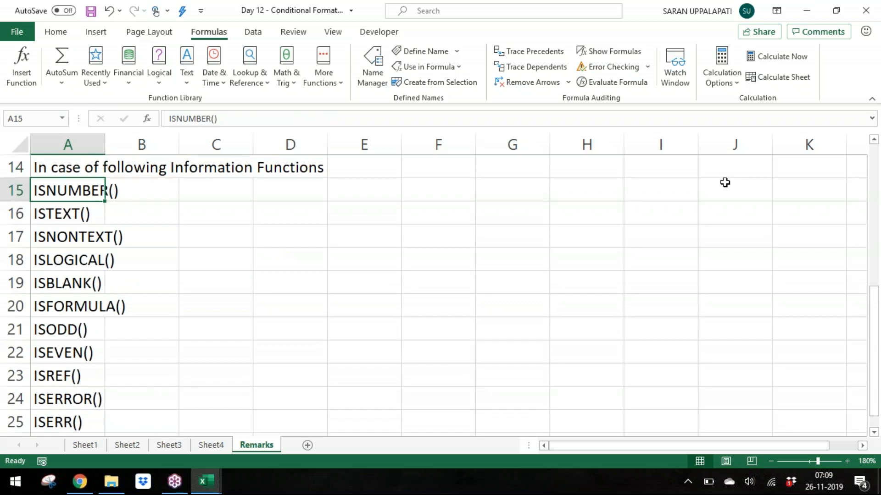
key("ctrl+shift+Down")
key("alt")
key("o")
key("c")
key("a")
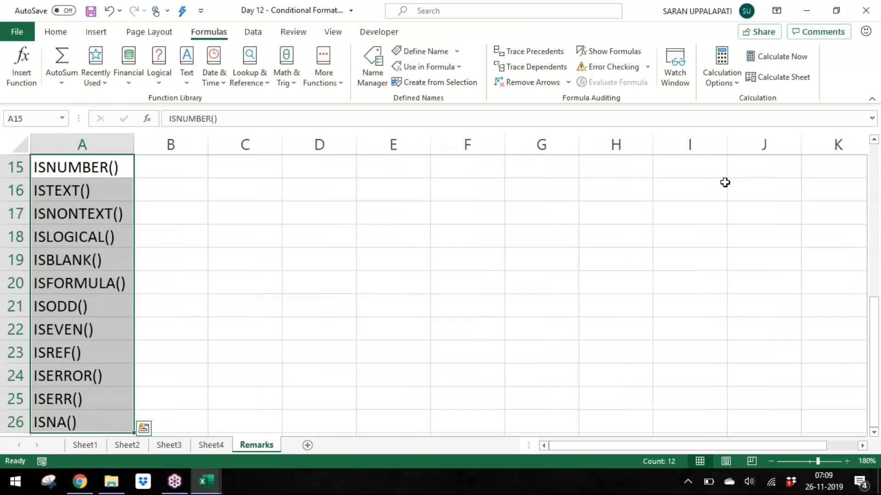
Step: Enter sample values 10, 10 and 40 in cells C15 to C17
left_click(229, 167)
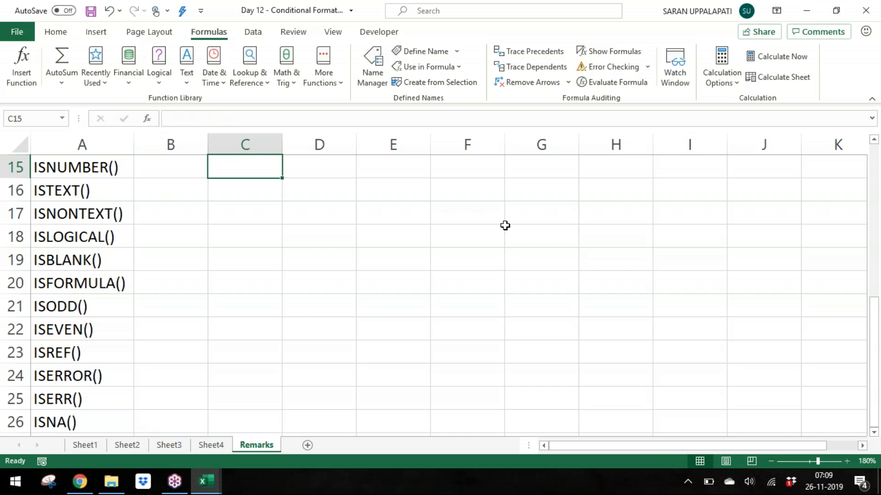
type("10")
key("Return")
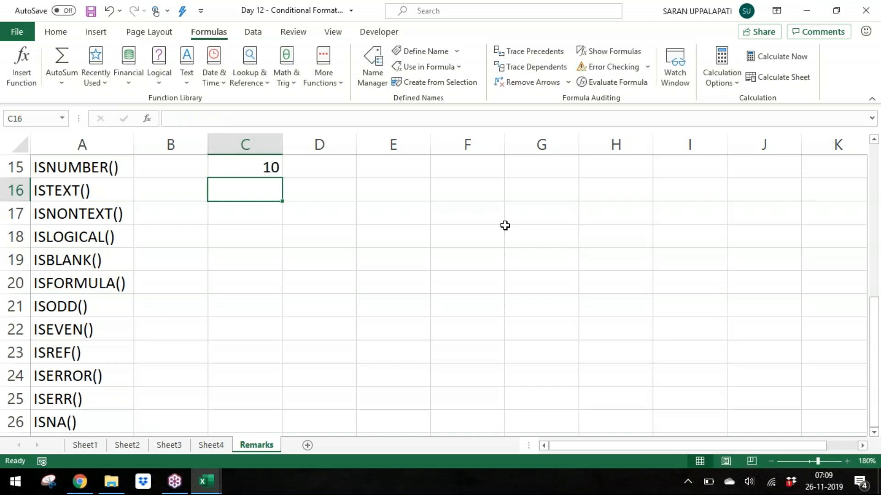
type("10")
key("Return")
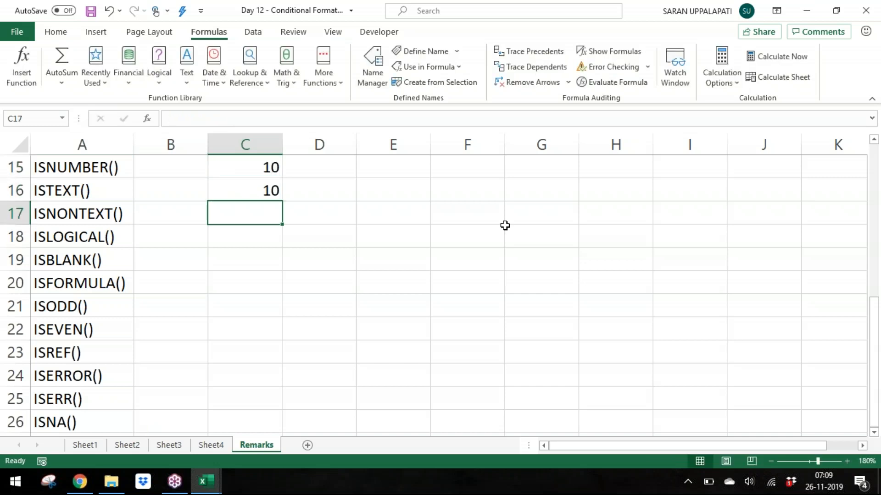
type("40")
key("Return")
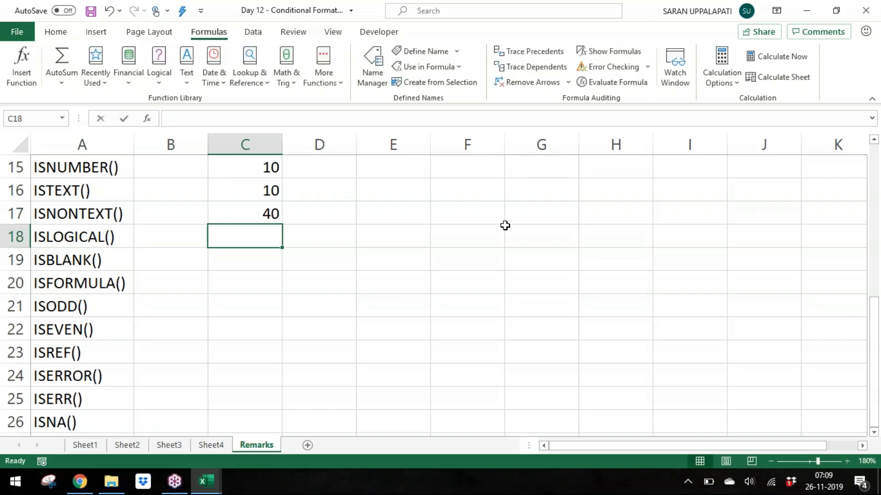
Step: Enter TRUE in C18, leave C19 blank, enter =10+10 in C20 and 40 in C21 and C22
type("true")
key("Return")
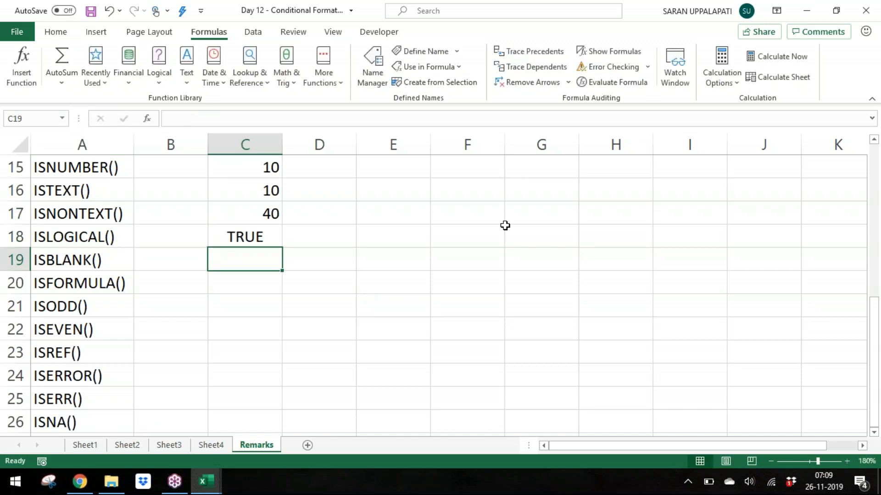
key("Return")
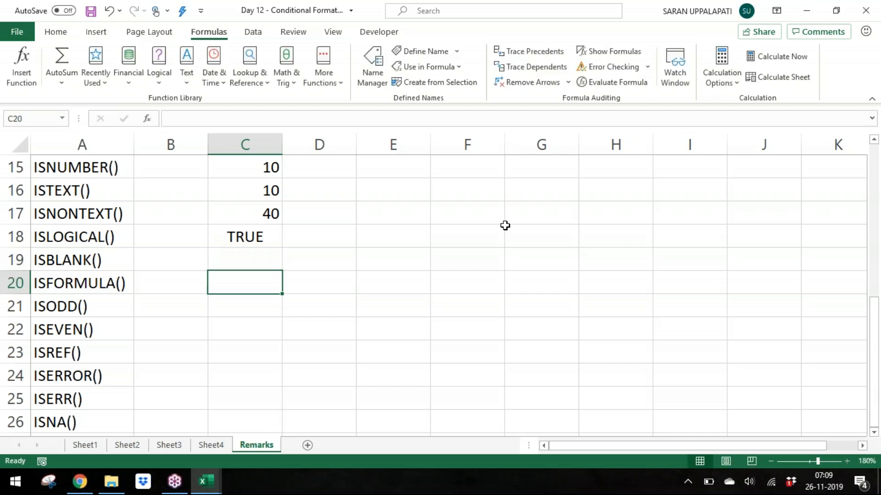
type("=10+10")
key("Return")
type("40")
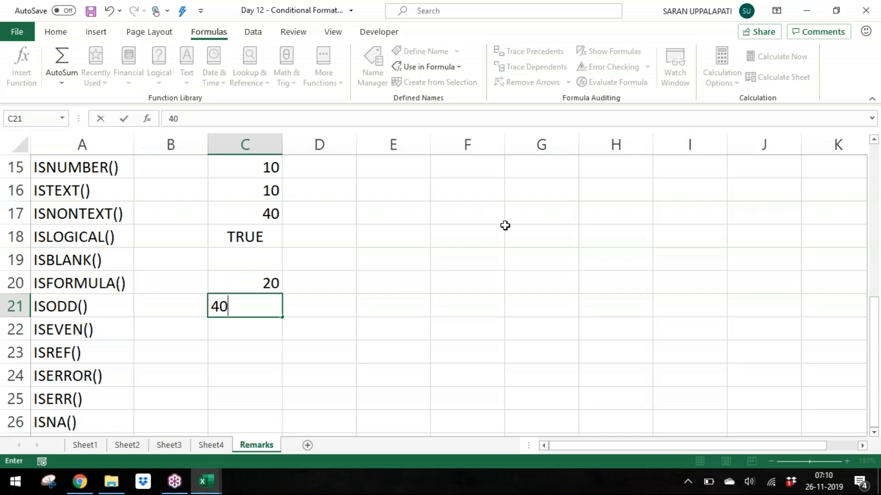
key("Return")
type("40")
key("Return")
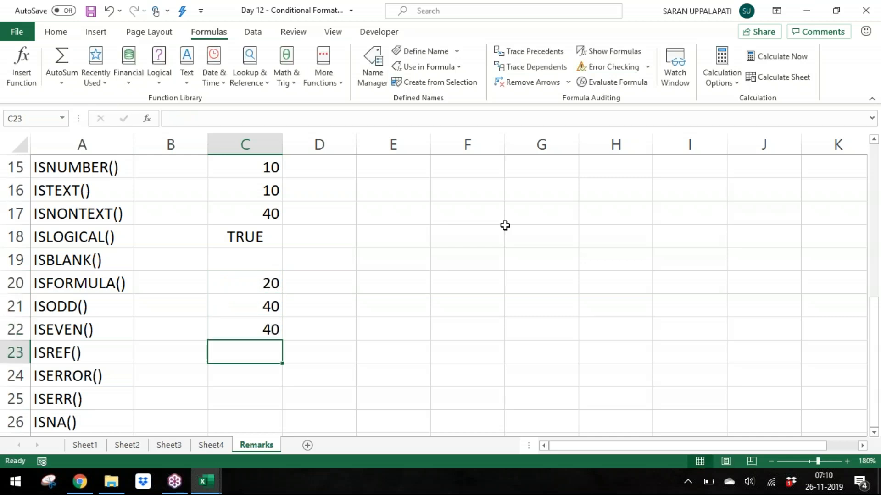
Step: Enter a formula in C23 that references cell A22
type("=a1")
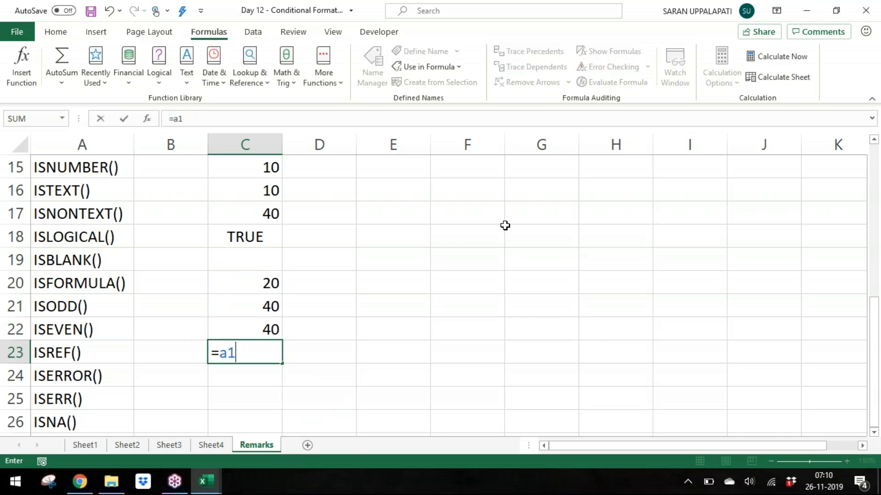
key("Return")
key("Up")
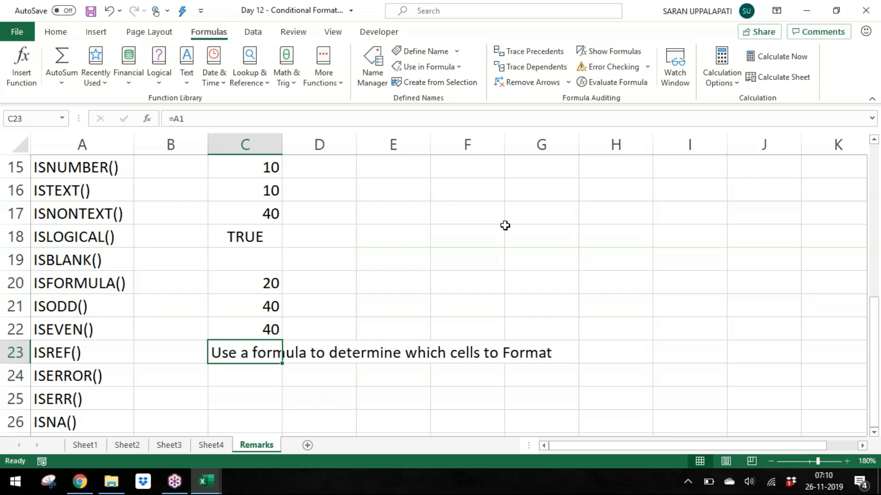
type("a")
key("BackSpace")
type("=a22")
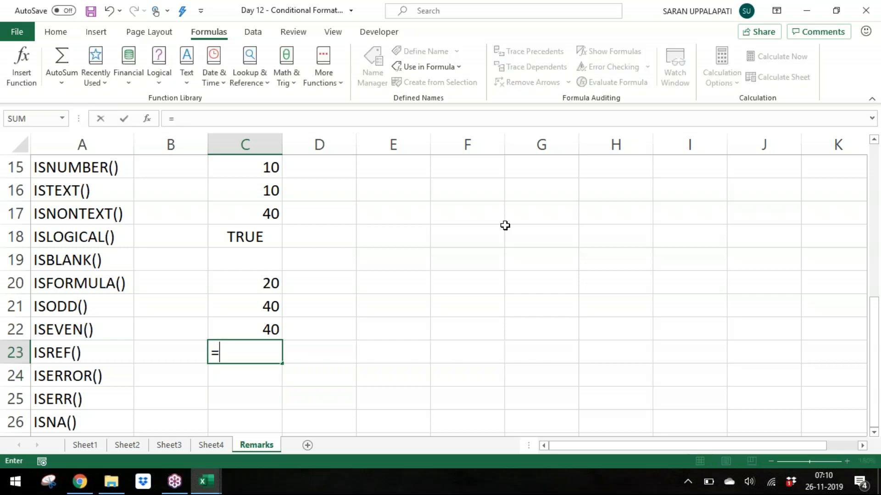
key("Return")
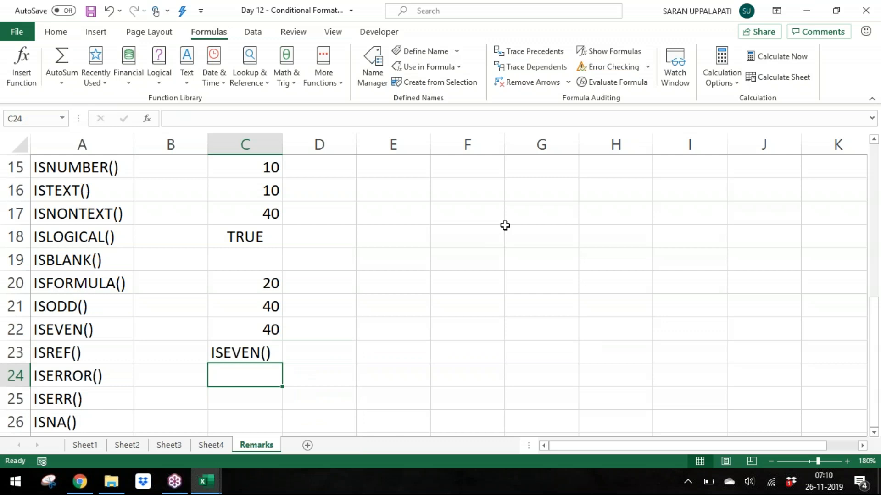
Step: Enter the formula =10/0 in cells C24, C25 and C26
type("=10/0")
key("Return")
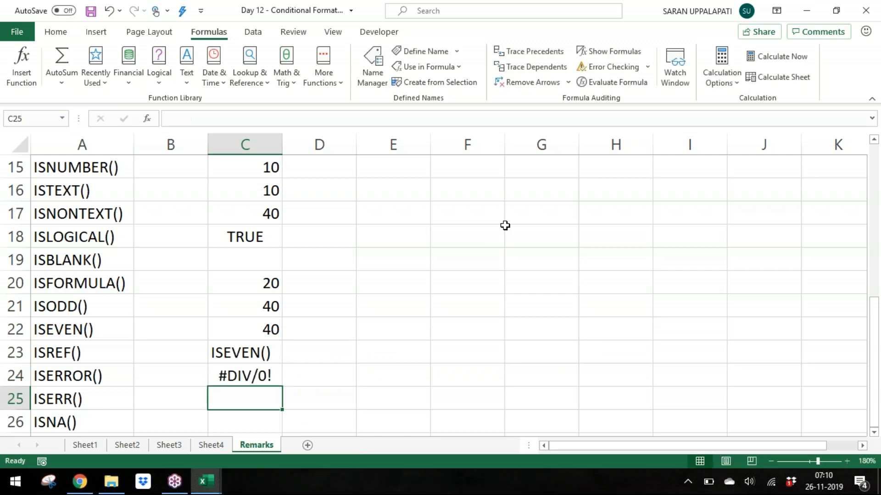
type("=10/0")
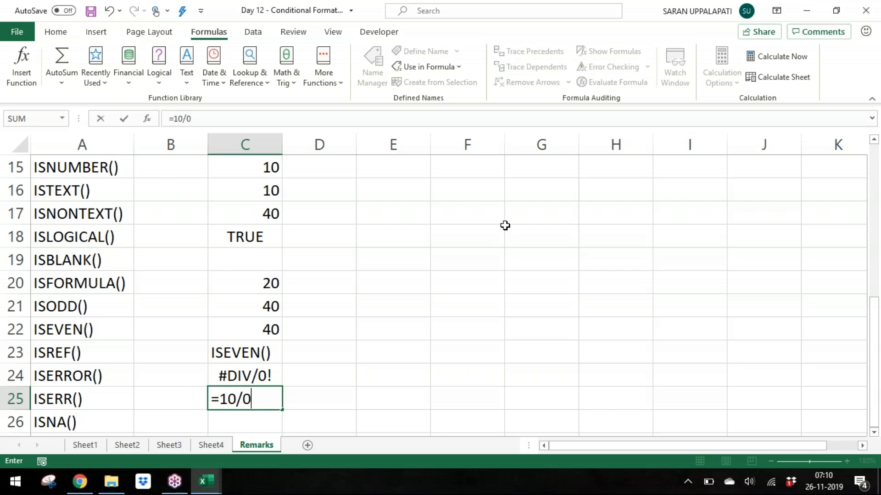
key("Return")
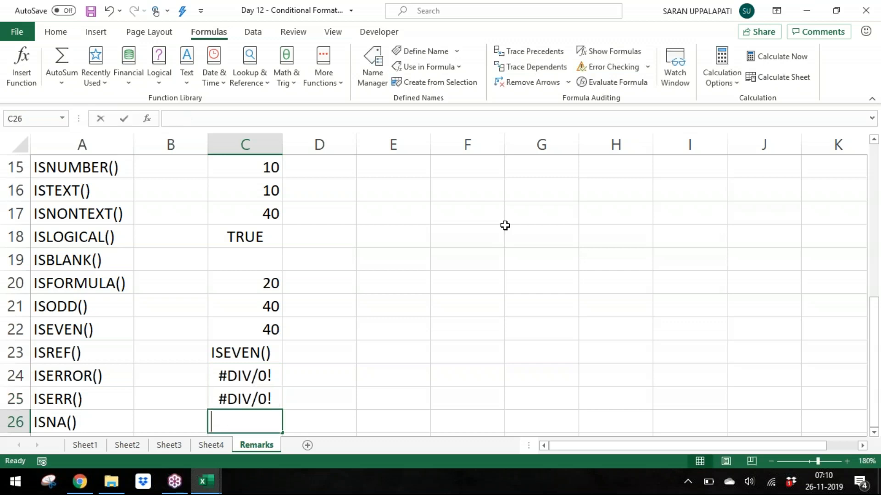
type("=10/0")
key("Return")
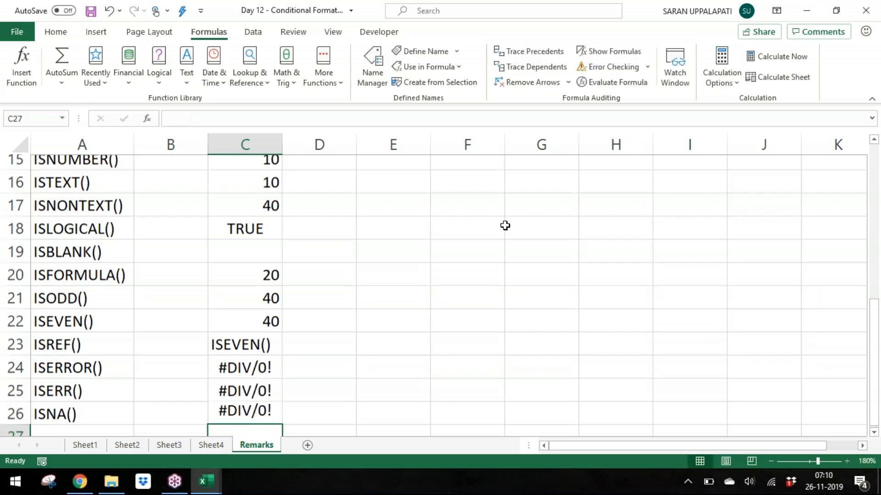
Step: Enter =ISNUMBER(C15) in cell D15
key("Up")
key("Up")
key("Up")
key("Up")
key("Up")
key("Up")
key("Up")
key("Up")
key("Up")
key("Up")
key("Up")
key("Up")
key("Right")
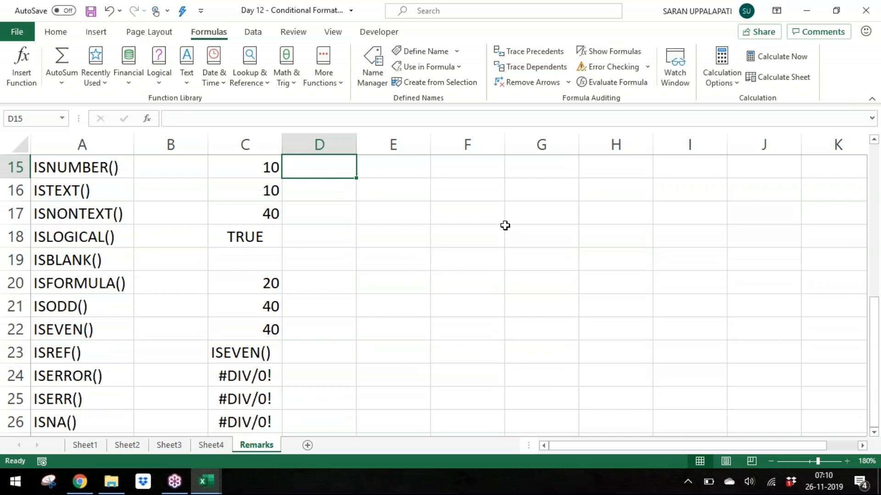
type("=ISTE")
key("BackSpace")
key("BackSpace")
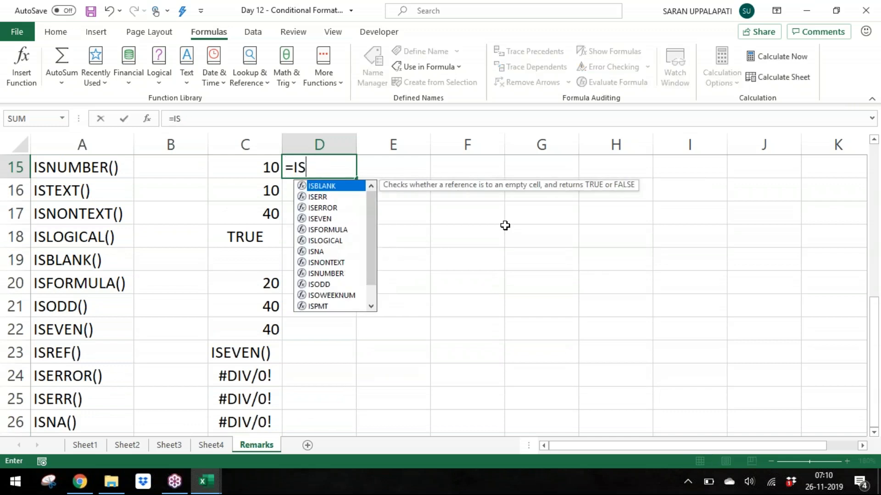
type("NUMBER(")
key("Left")
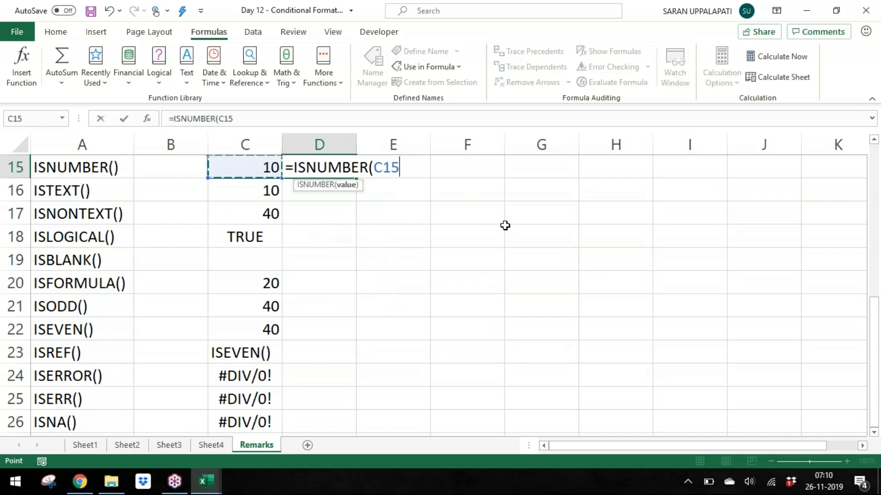
type(")")
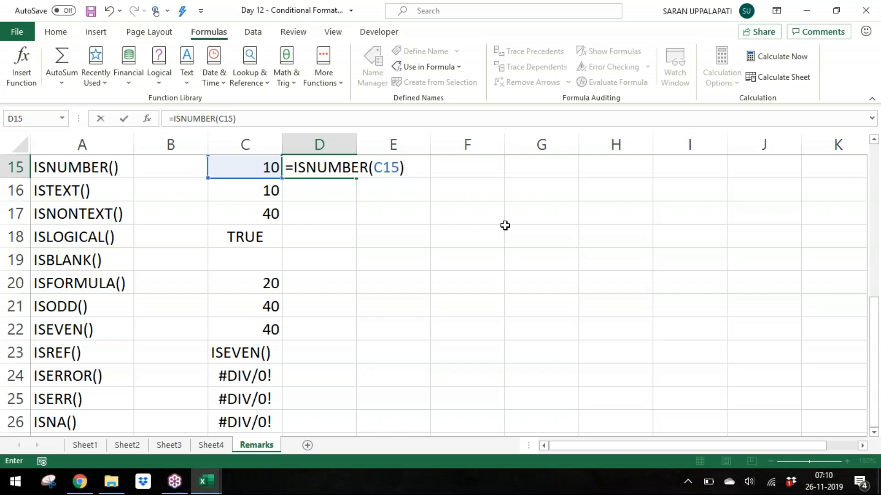
key("Return")
Step: Replace the value in C15 with TRUE to test the ISNUMBER result
key("Up")
key("Left")
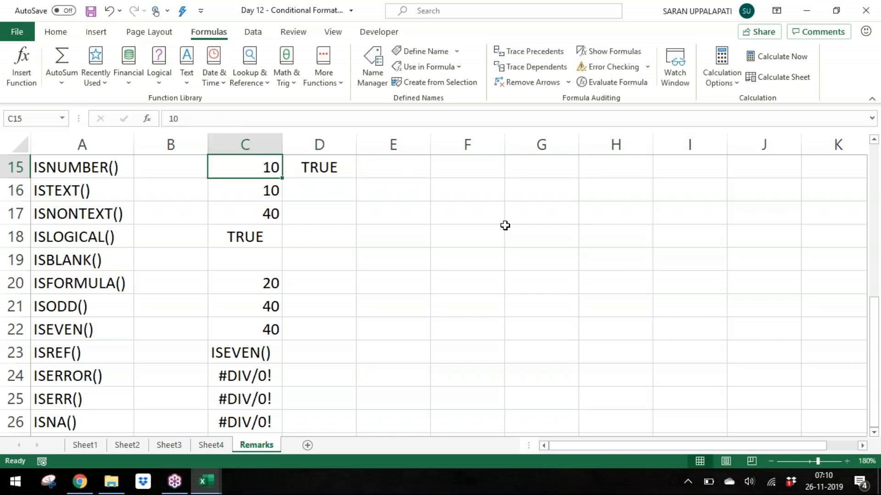
type("true")
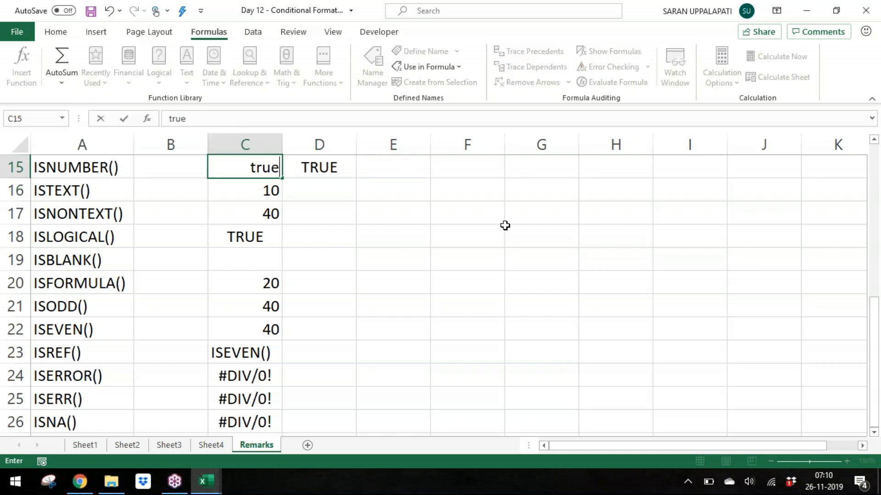
key("Return")
key("Up")
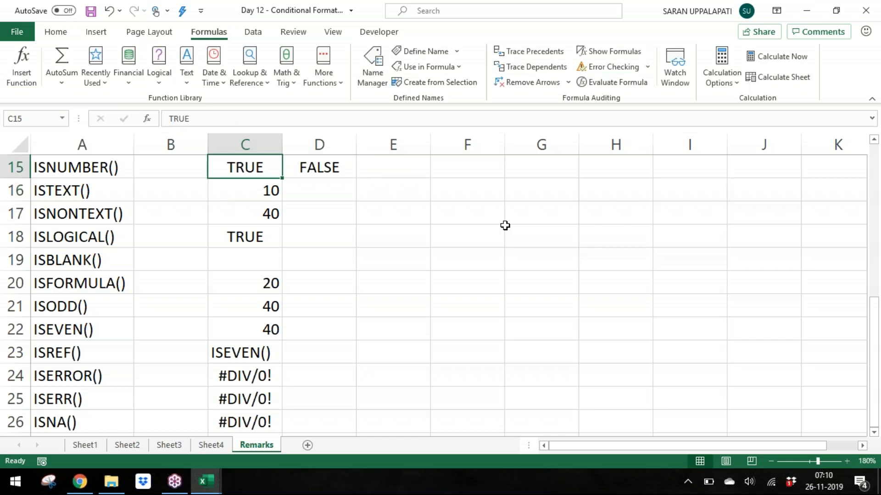
Step: Try the text a in C15 and undo that entry
type("a")
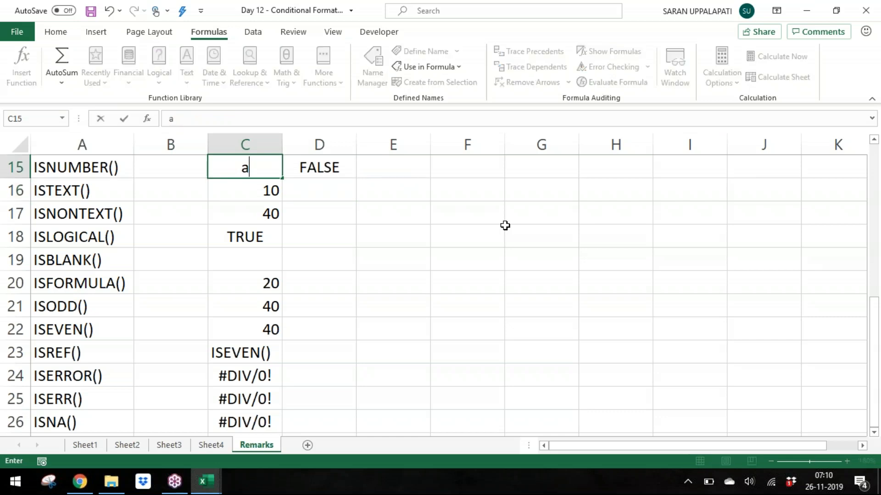
key("Return")
key("Up")
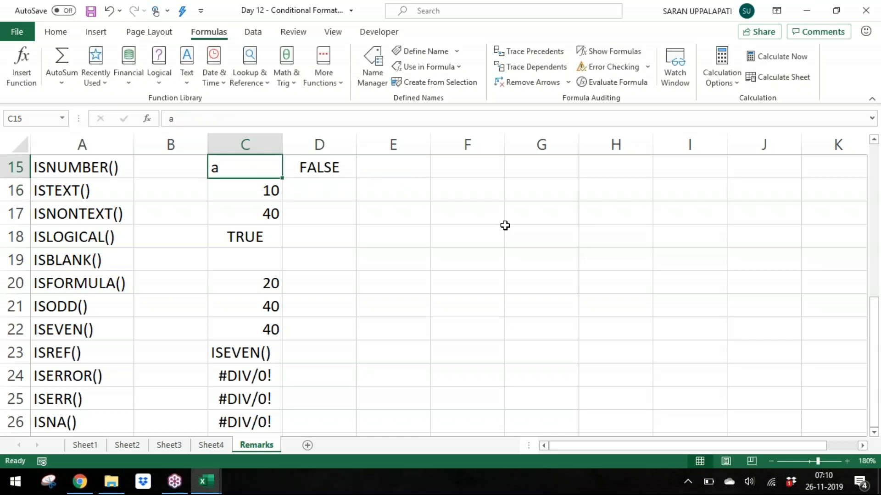
key("ctrl+z")
Step: Enter =ISTEXT(C16) in cell D16
key("Down")
key("Right")
type("=ISTEXT(")
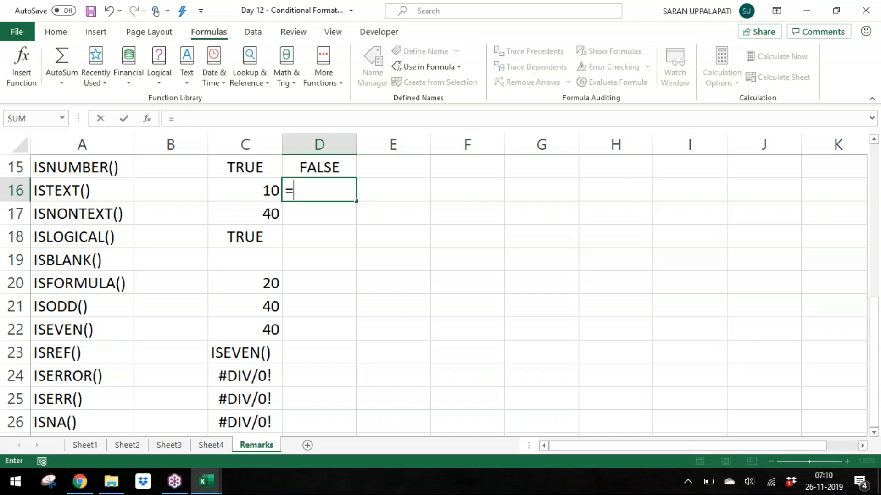
key("Left")
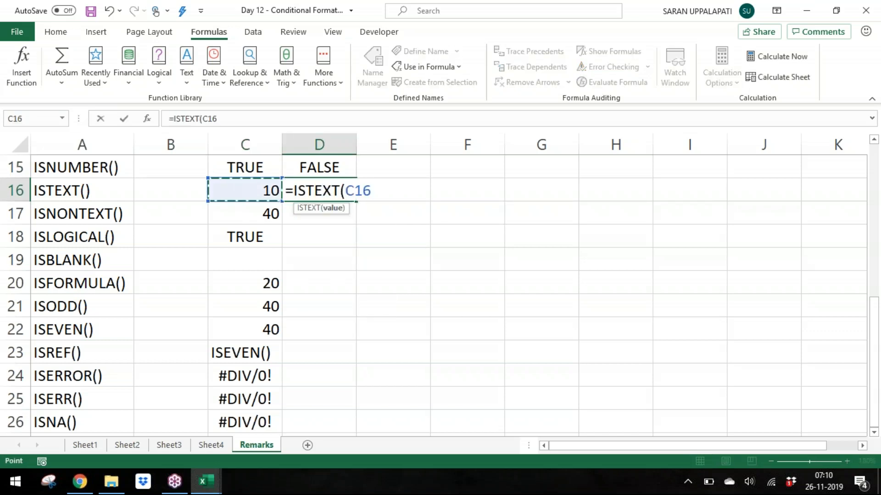
key("Return")
Step: Test ISTEXT by entering TRUE, 10, abc and finally '500 as text in cell C16
key("Up")
key("Left")
type("true")
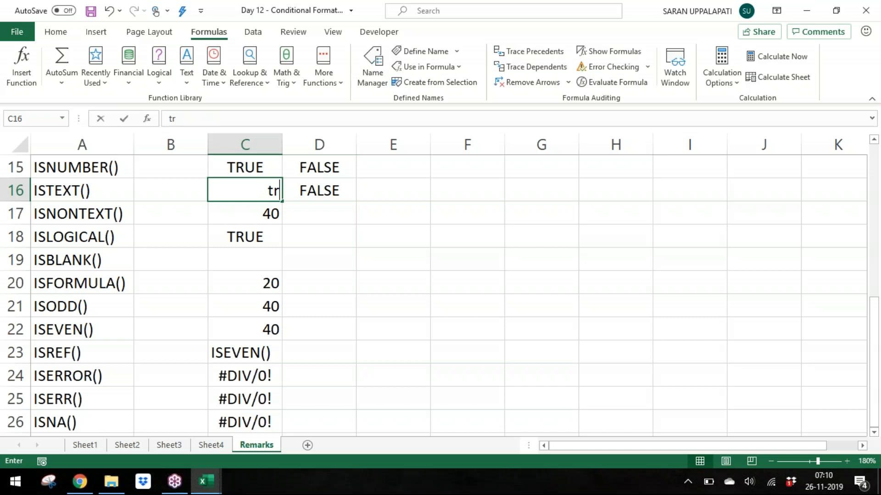
key("Return")
key("Up")
type("10")
key("Return")
key("Up")
type("abc")
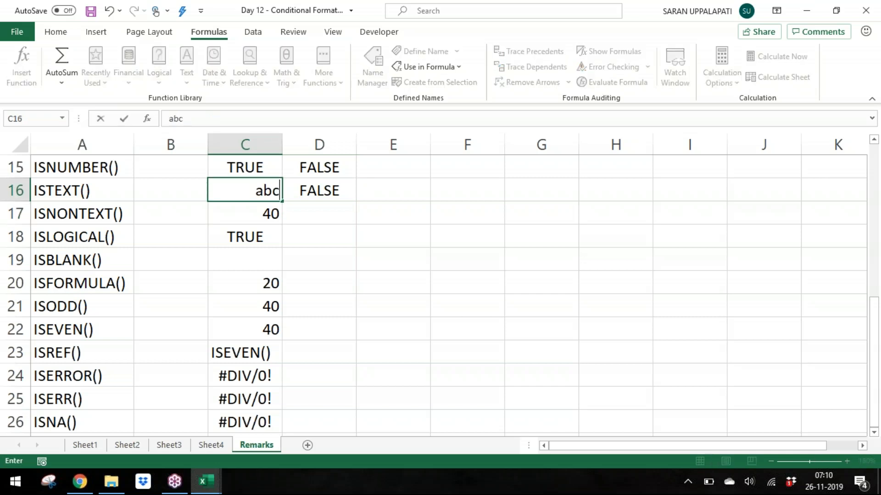
key("Return")
key("Up")
type("'500")
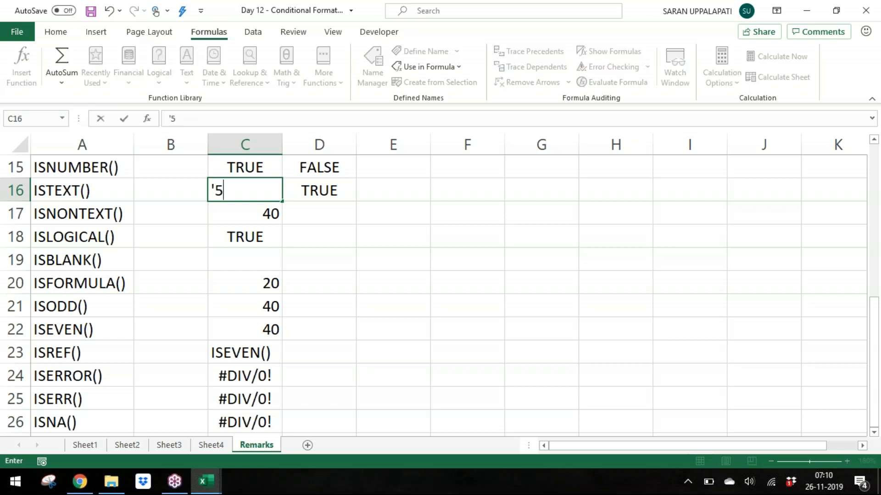
key("Return")
key("Up")
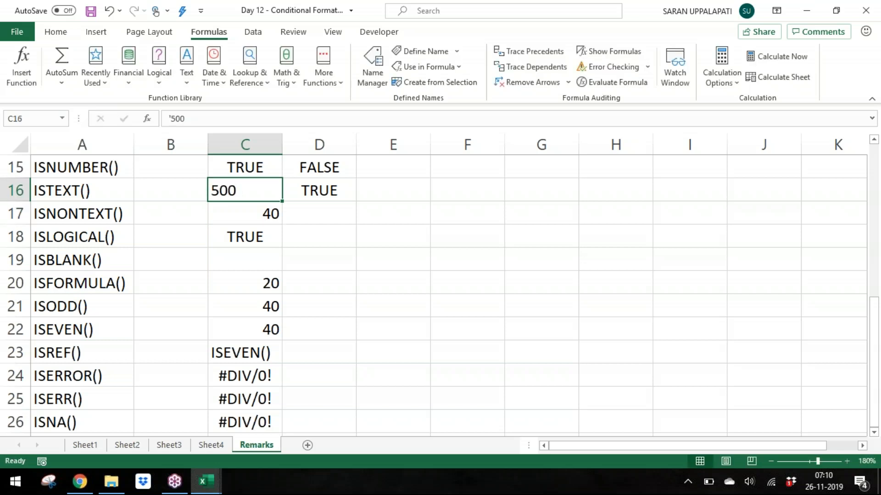
Step: Enter =ISNONTEXT(C17) in cell D17
key("Down")
key("Right")
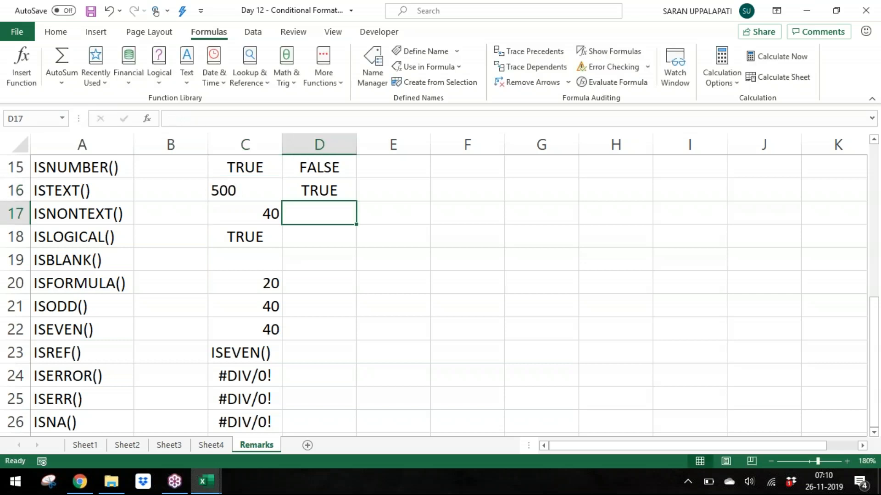
type("=ISNONTEXT(")
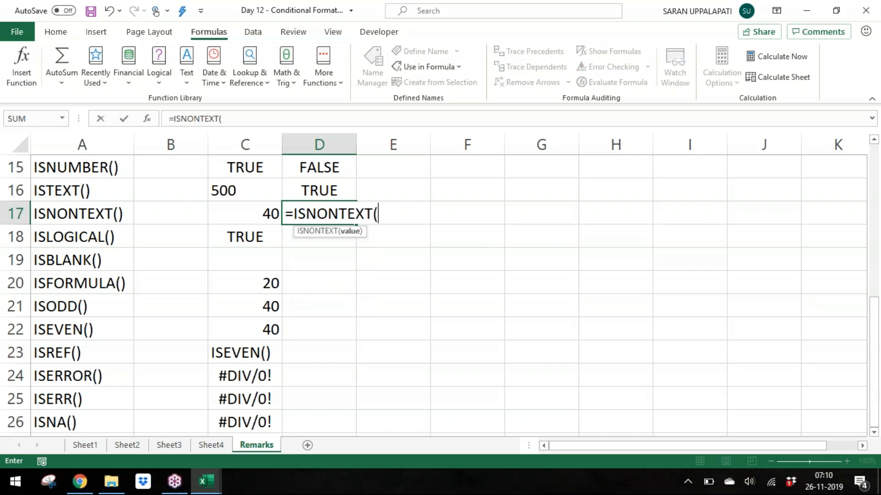
key("Down")
key("Up")
key("Left")
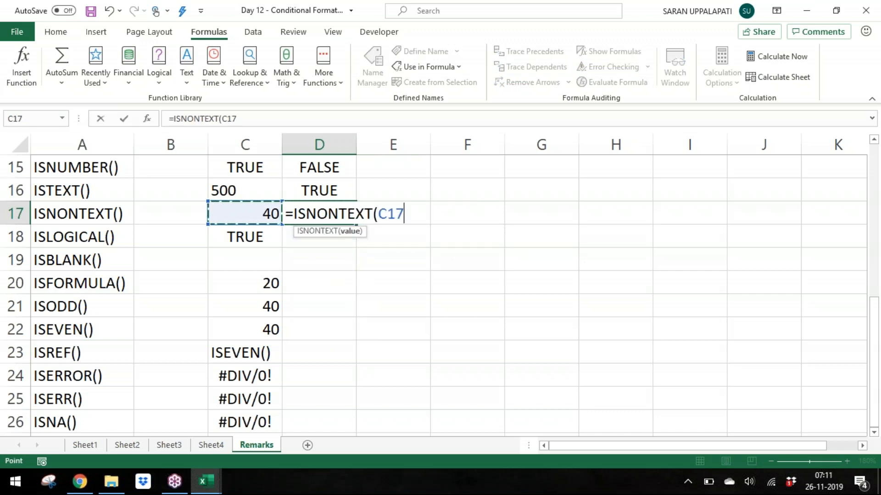
key("Return")
key("Up")
key("Left")
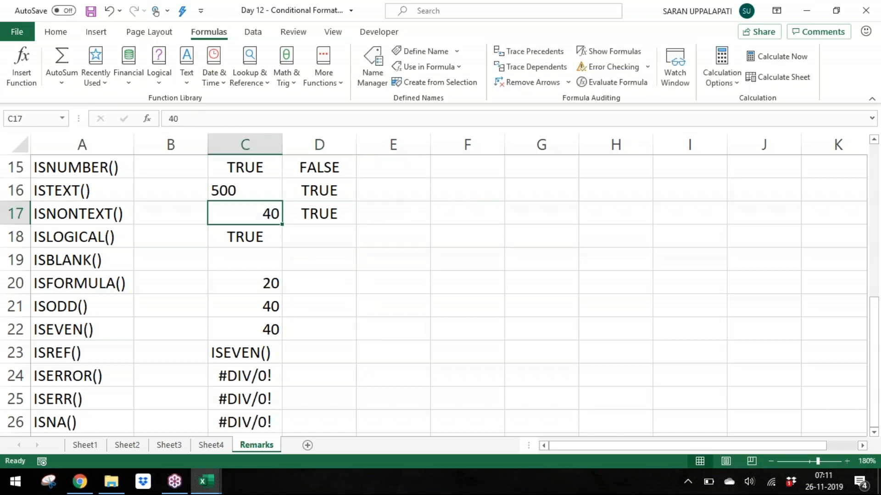
Step: Enter =ISLOGICAL(C18) in cell D18
key("Down")
key("Right")
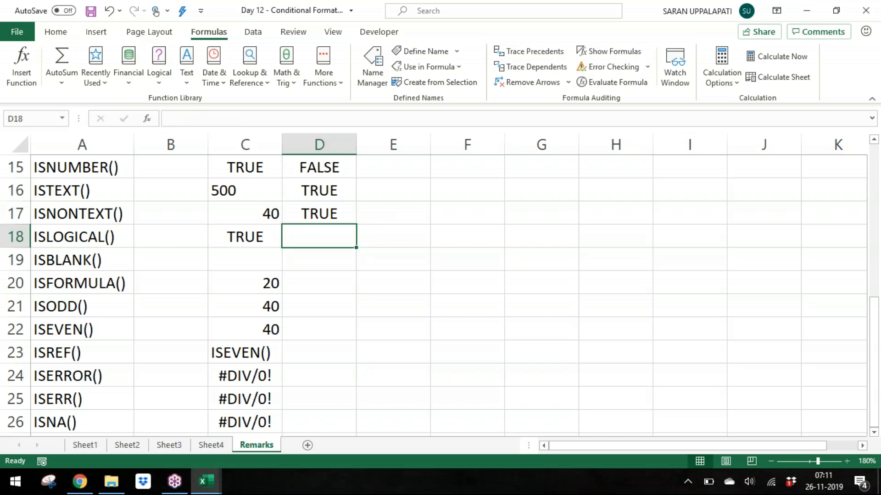
type("=ISLOGICAL(")
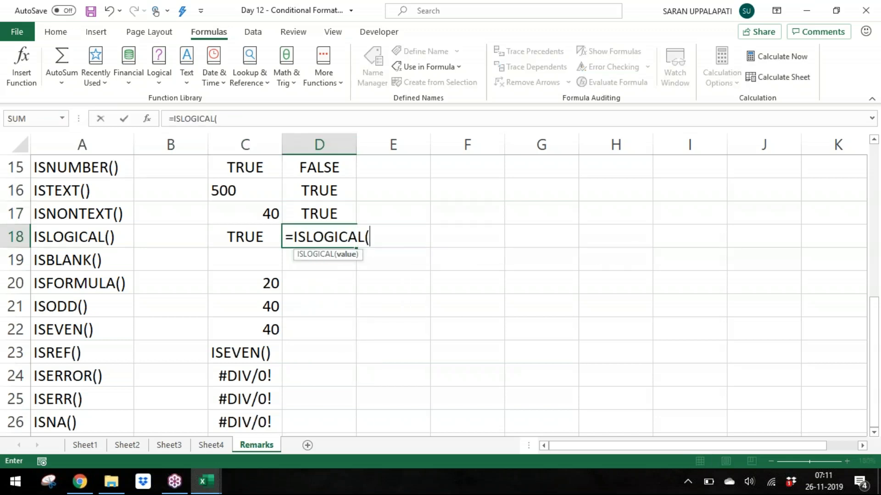
key("Left")
key("Return")
Step: Test ISLOGICAL by entering FALSE and then 10 in cell C18
key("Up")
key("Left")
type("false")
key("Return")
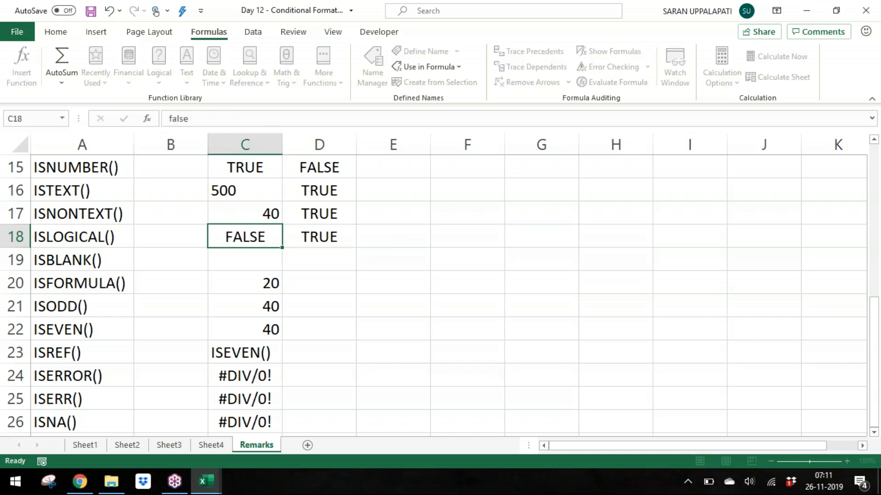
key("Up")
type("10")
key("Return")
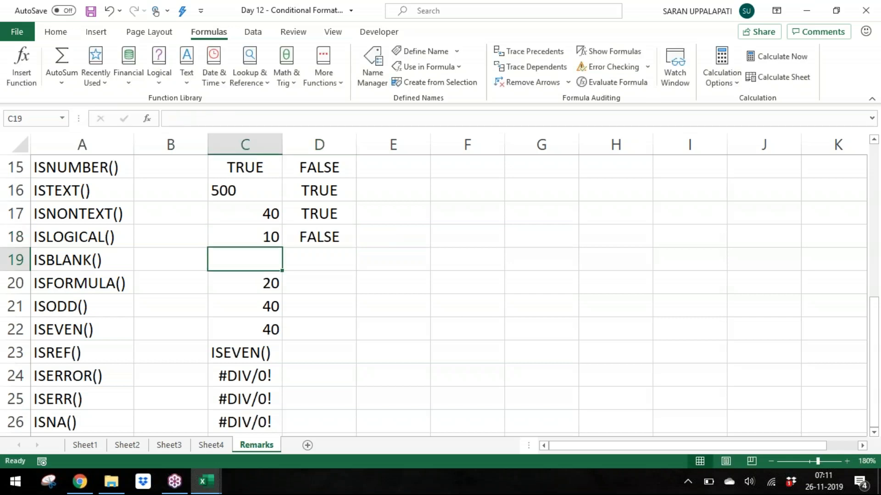
Step: Enter =ISBLANK(C19) in cell D19
key("Up")
key("Down")
key("Down")
key("Right")
key("Up")
type("=ISBLANK(")
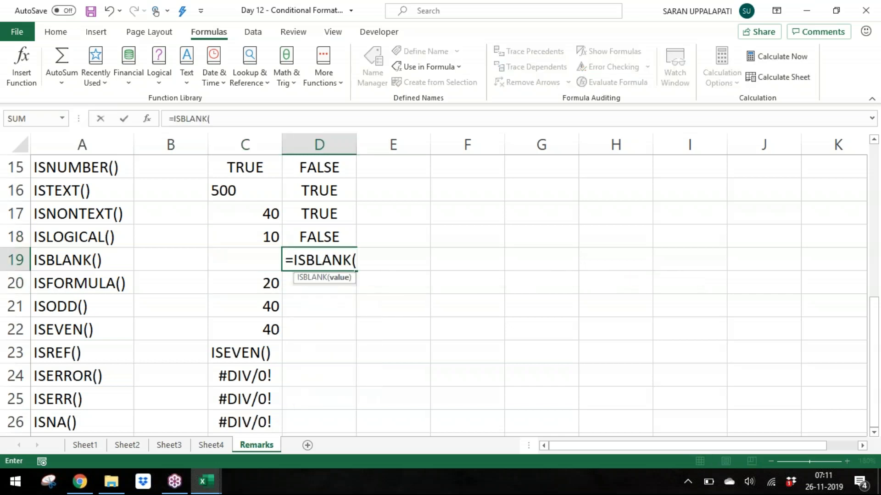
key("Left")
type(")")
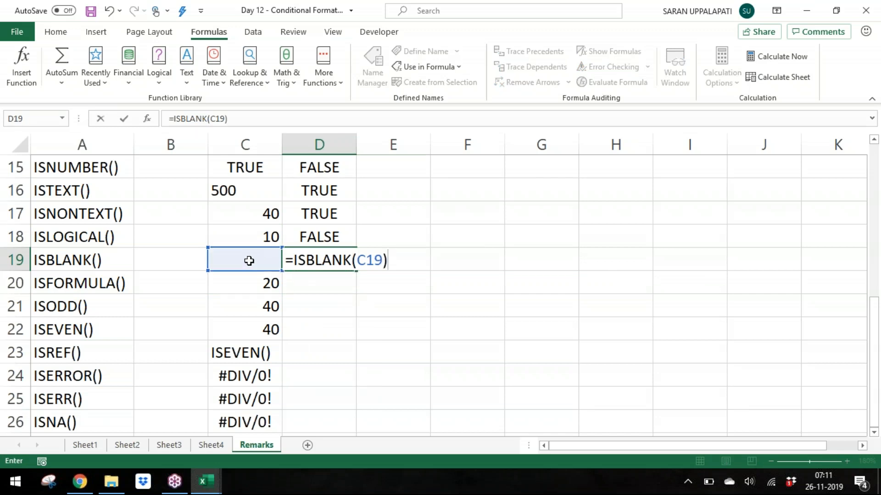
left_click(875, 48)
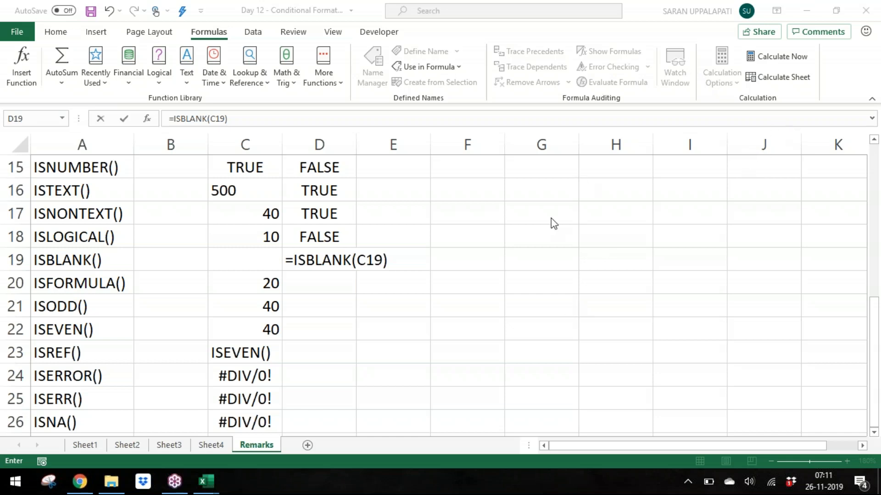
left_click(347, 261)
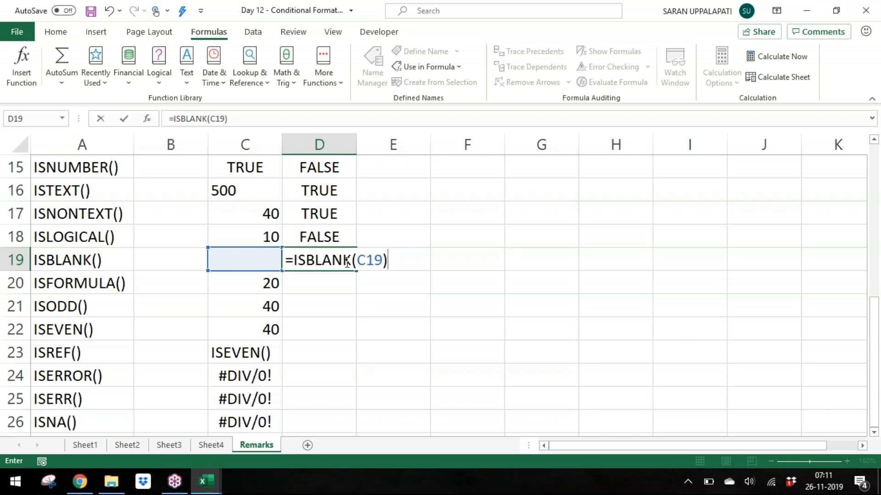
key("Return")
Step: Clear the contents of cell C19 to test the ISBLANK result
key("Up")
key("Left")
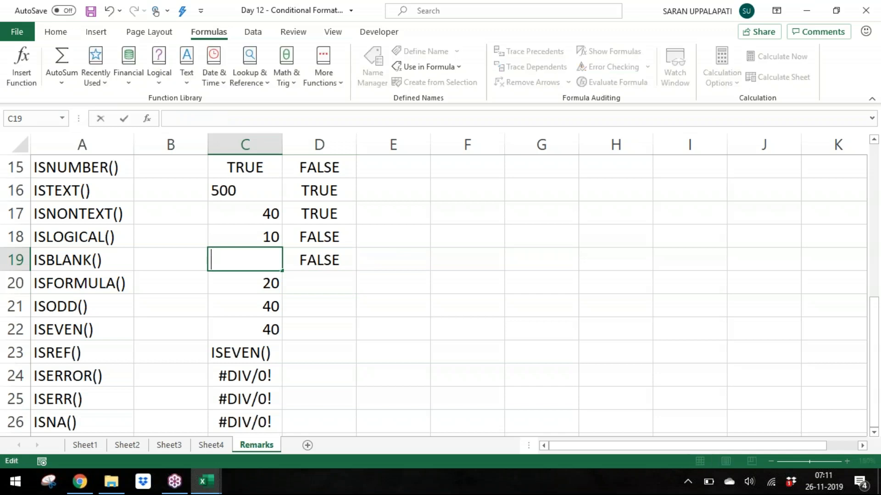
key("Delete")
key("Down")
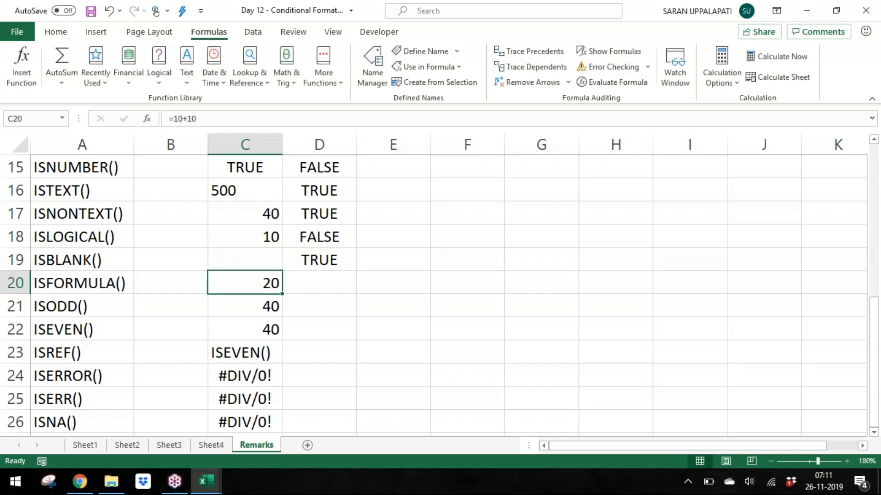
Step: Enter =ISFORMULA(C20) in cell D20
key("Right")
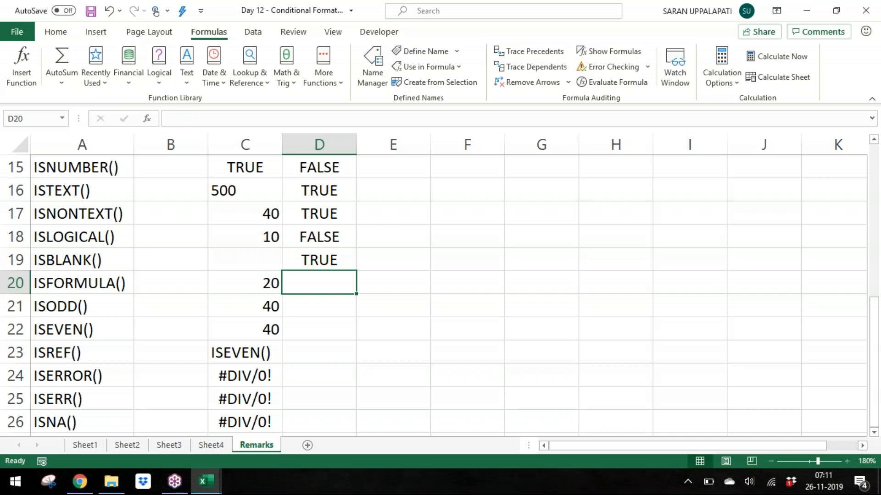
type("=ISFOR")
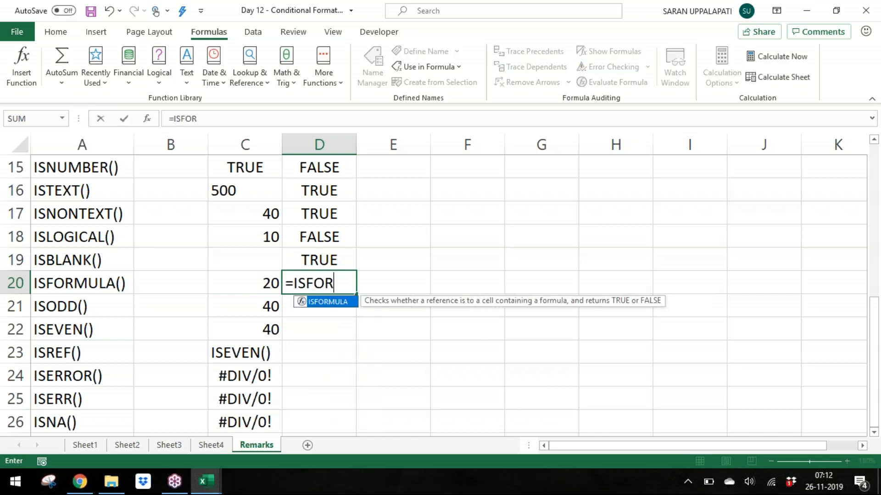
key("Tab")
key("Left")
key("Return")
Step: Replace the formula in C20 with the value 10 to test ISFORMULA
key("Down")
key("Up")
key("Up")
key("Left")
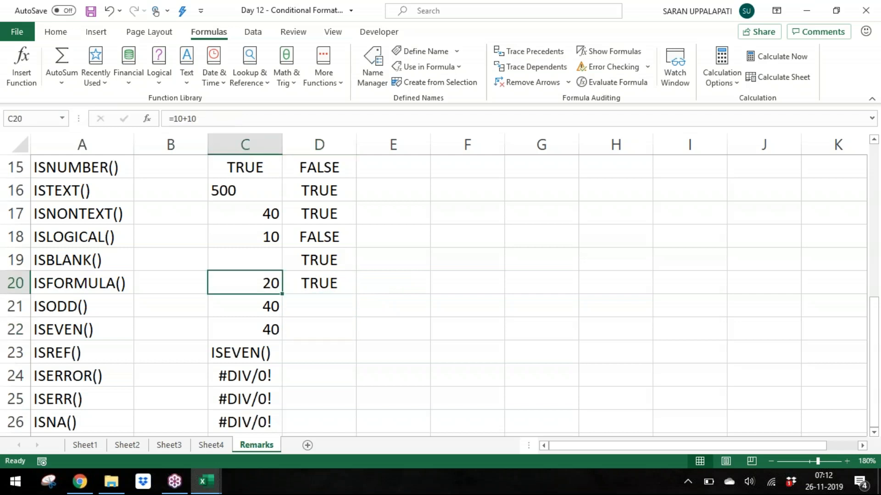
type("10")
key("Return")
key("Up")
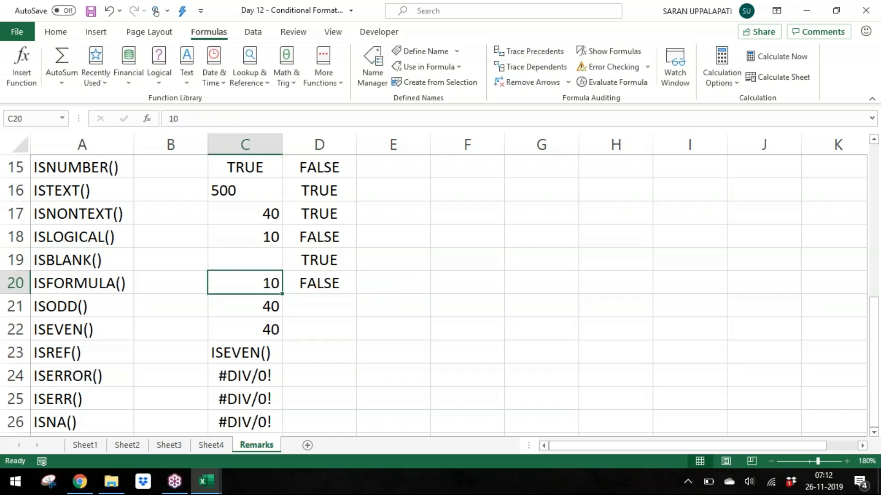
key("Right")
key("Down")
key("Up")
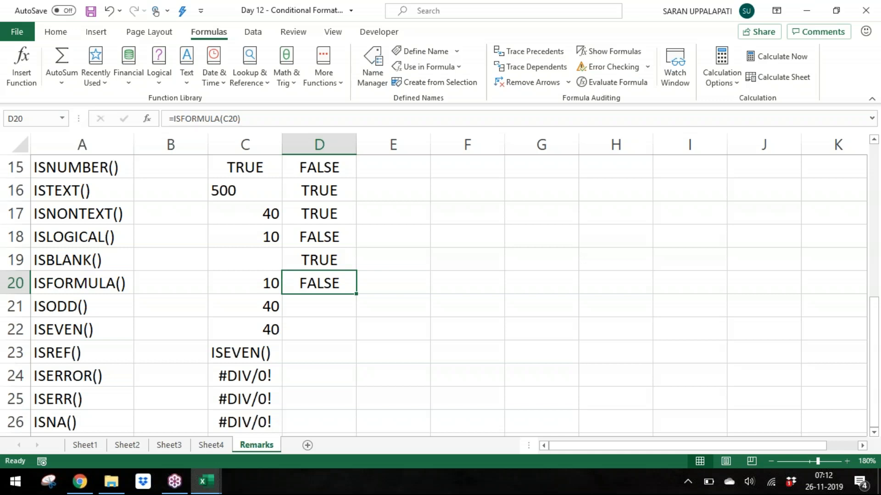
Step: Enter =ISODD(C21) in cell D21
key("Down")
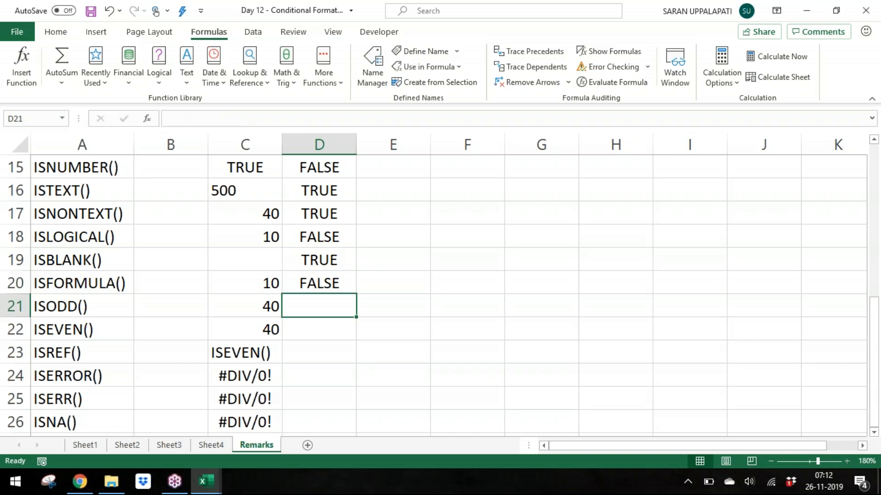
type("=ISODD(")
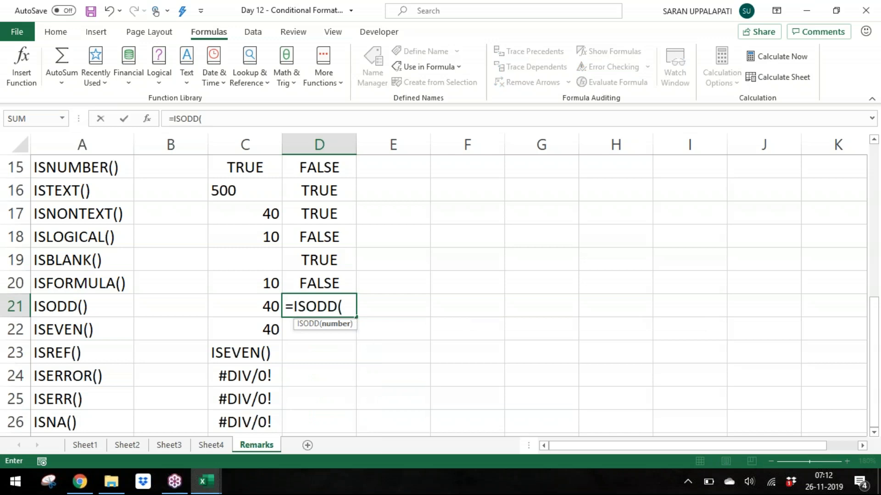
key("Left")
key("Return")
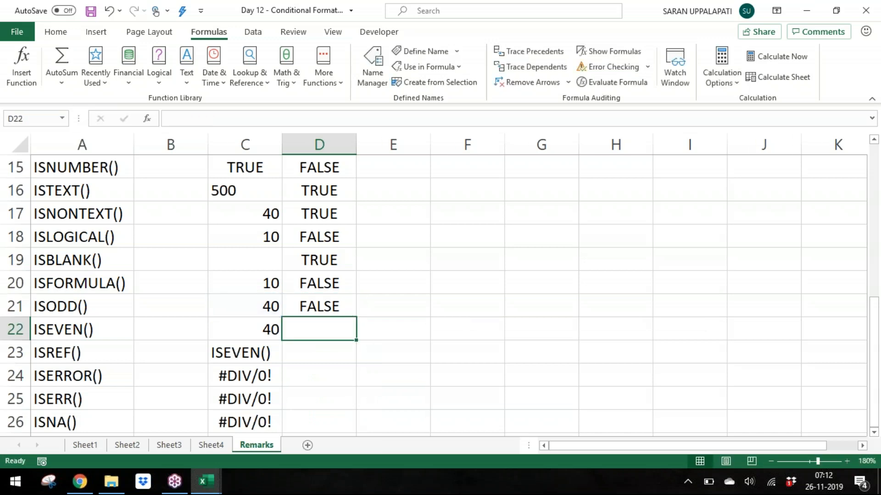
Step: Enter =ISEVEN(C22) in cell D22
type("IS")
key("BackSpace")
key("BackSpace")
key("BackSpace")
key("BackSpace")
key("BackSpace")
type("=ISEVEN(")
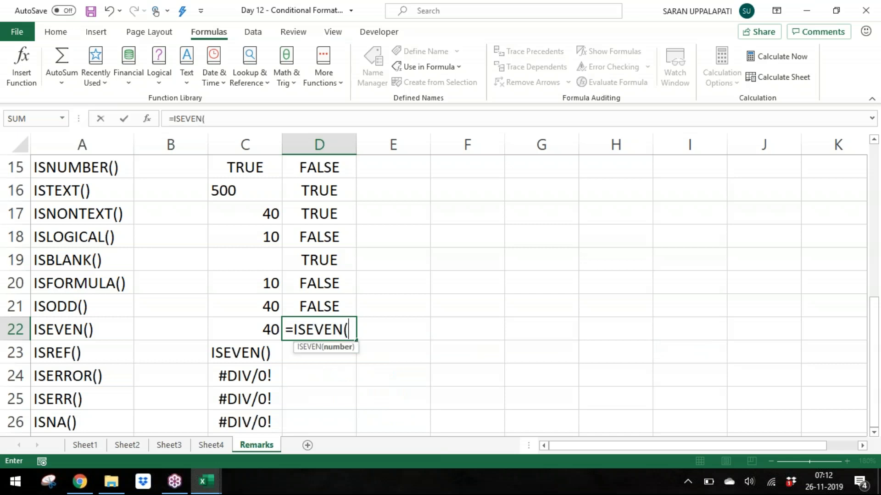
key("Left")
type(")")
key("Return")
Step: Enter =ISREF(C23) in cell D23
key("Up")
key("Up")
key("Down")
key("Down")
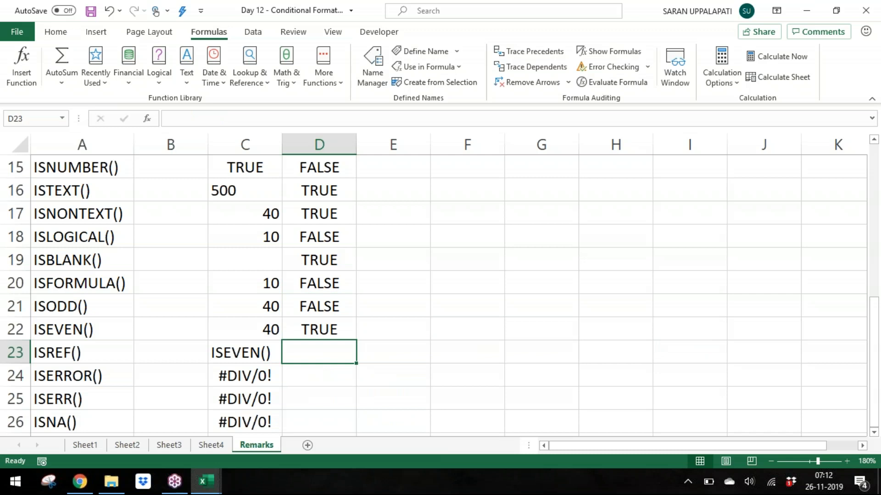
key("Left")
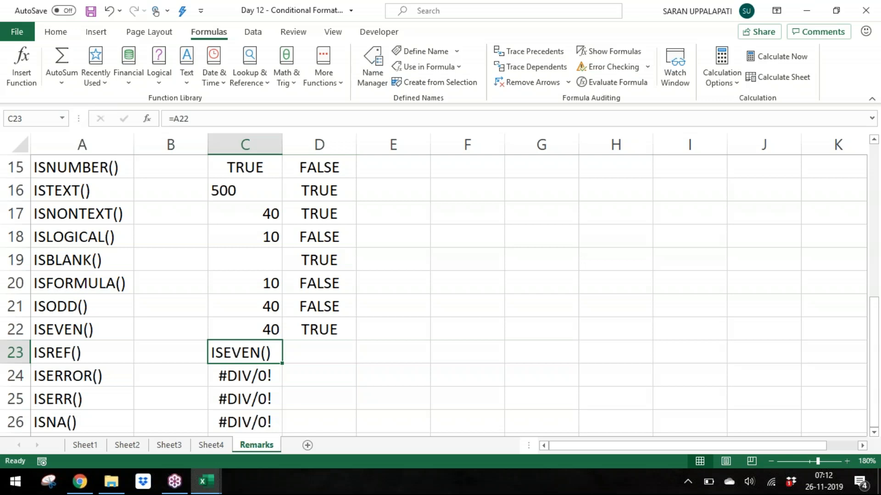
key("Right")
type("=ISRE")
key("Tab")
key("Left")
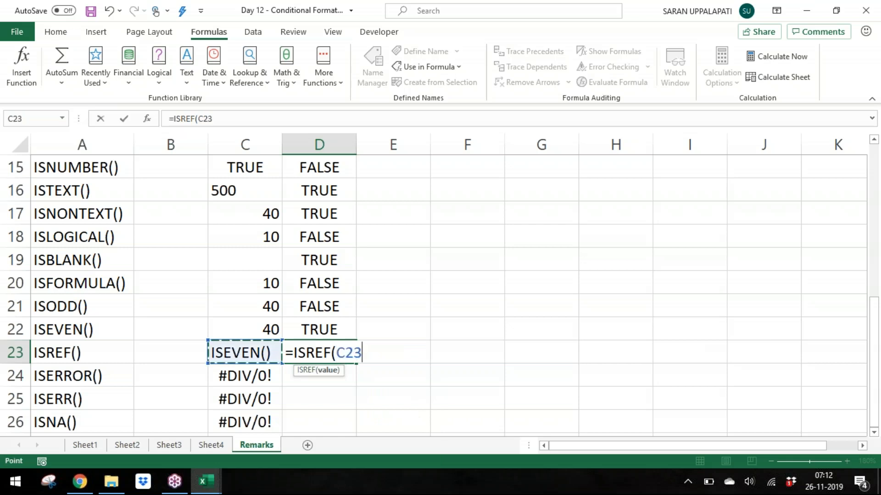
key("Return")
Step: Replace the content of C23 with the value 10 and inspect the ISREF formula in D23
key("Up")
key("Left")
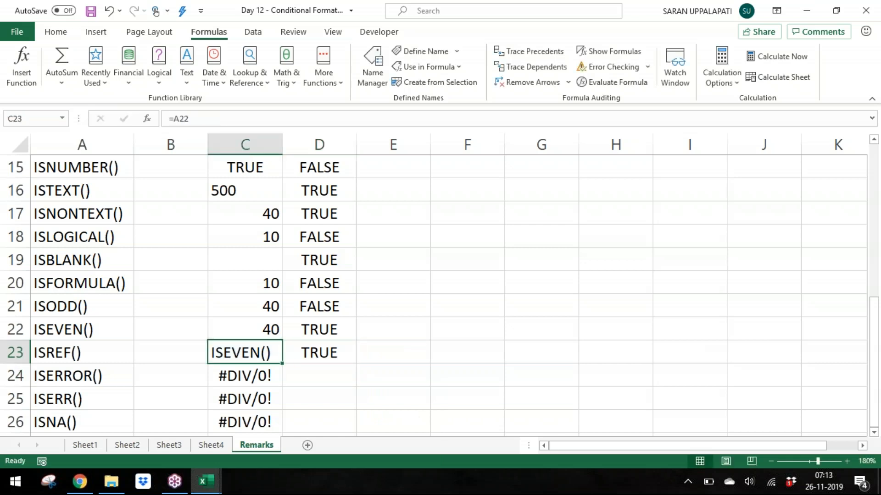
type("10")
key("Return")
key("Up")
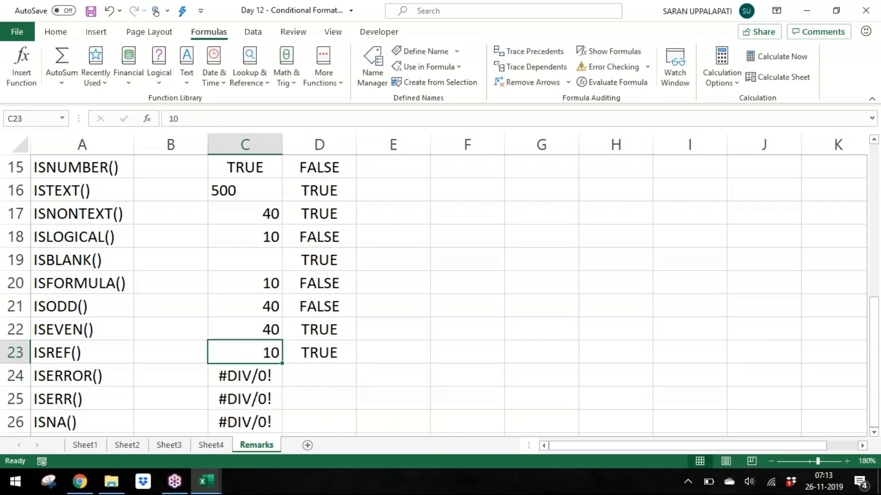
key("Right")
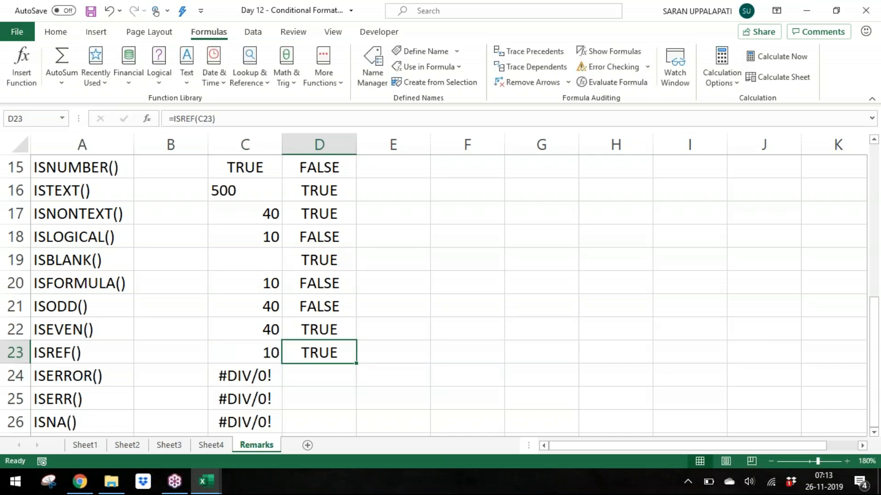
key("XF86AudioLowerVolume")
key("F2")
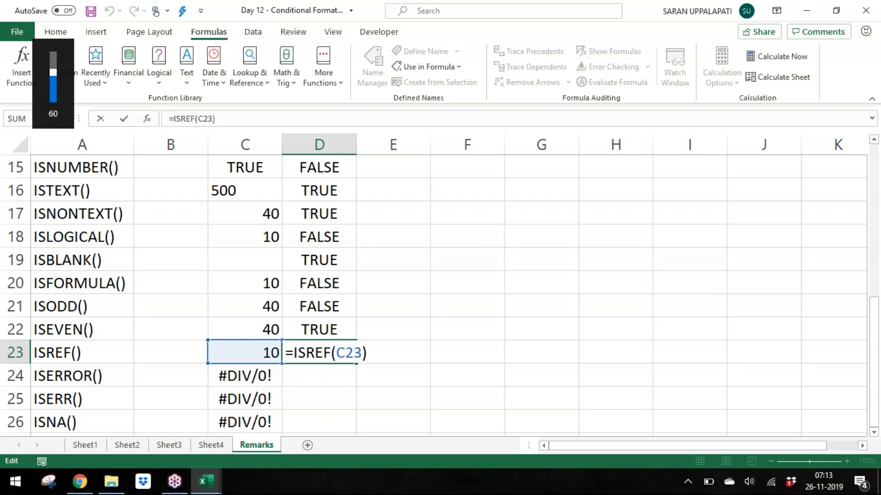
key("Escape")
Step: Enter ABC, then XYZ, into cell C23 to test ISREF
key("Left")
type("ABC")
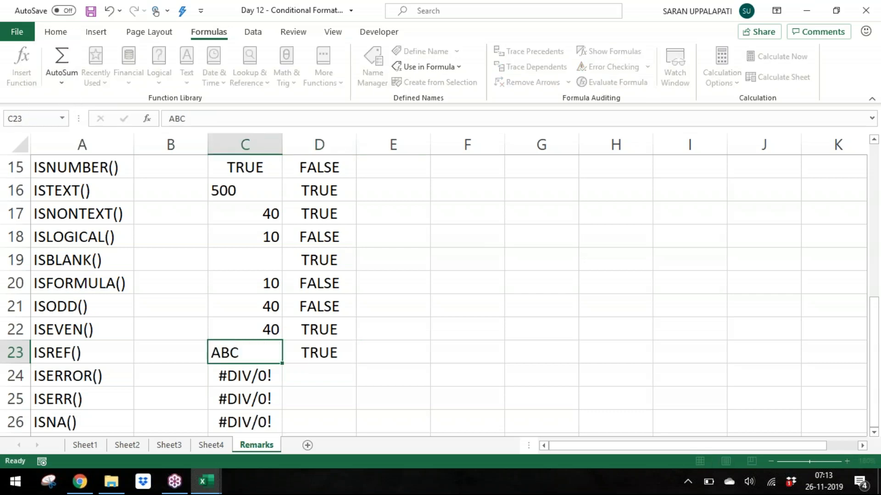
key("Return")
key("Up")
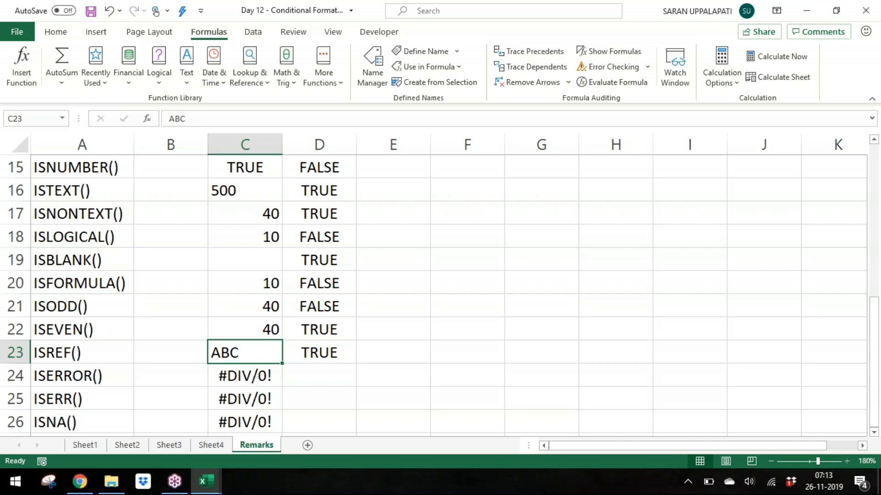
type("XYZ")
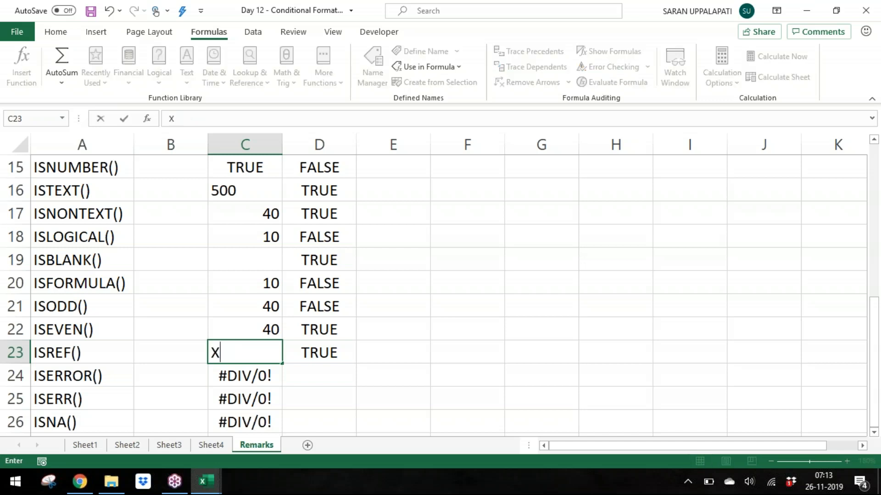
key("Return")
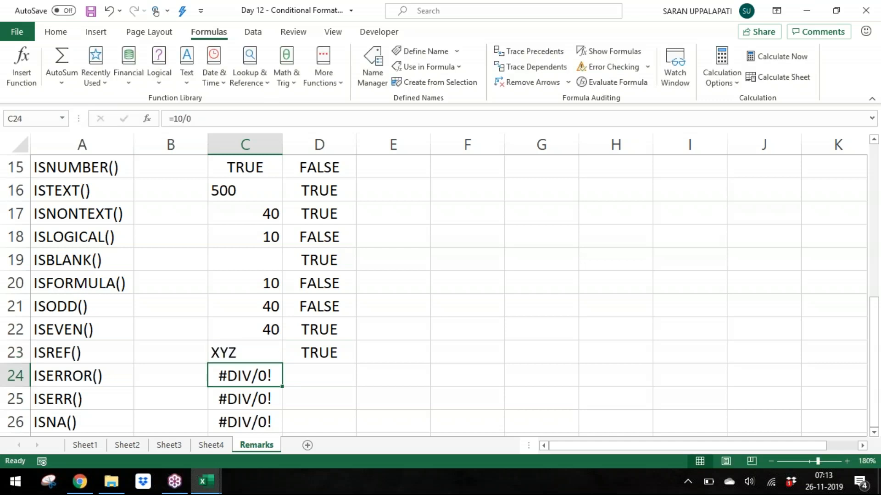
Step: Enter ZZZ into cell C23
key("Up")
type("A")
key("BackSpace")
type("ZZZ")
key("Return")
Step: Replace the C23 reference in D23's ISREF formula with the text "a"
left_click(326, 358)
key("F2")
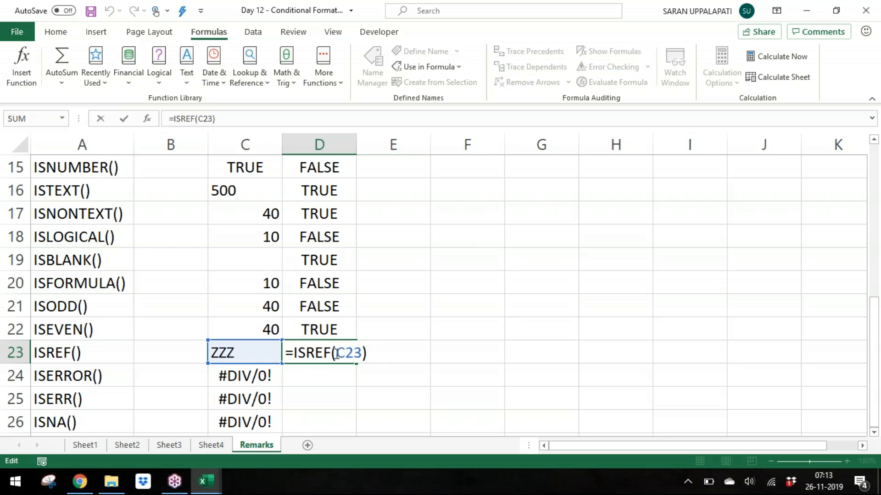
left_click_drag(336, 353, 362, 352)
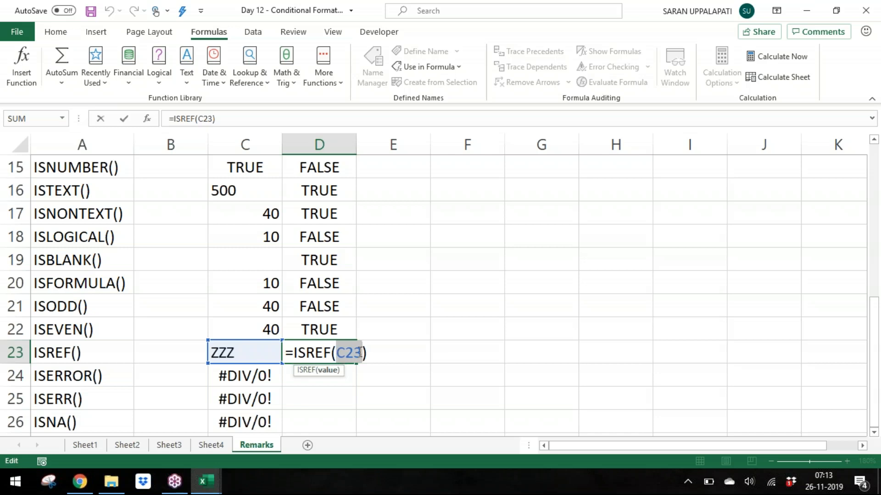
type("\"a\"")
key("Return")
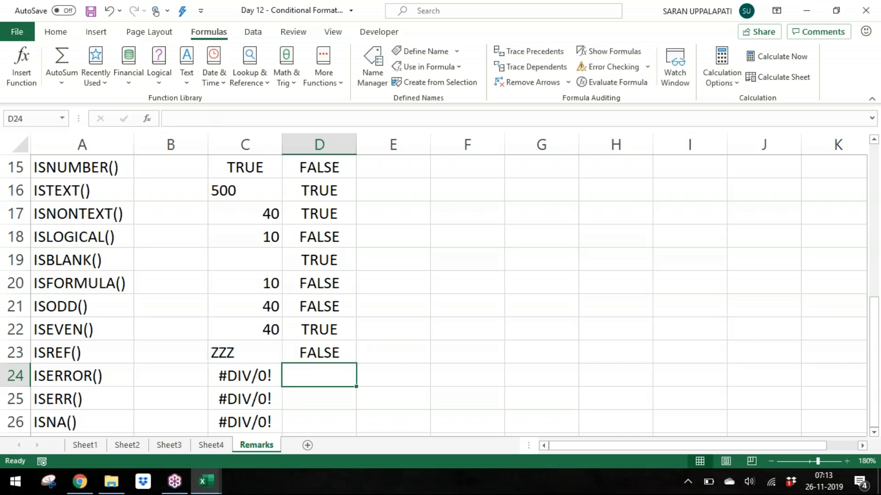
Step: Change the argument of D23's ISREF formula to 10
key("Up")
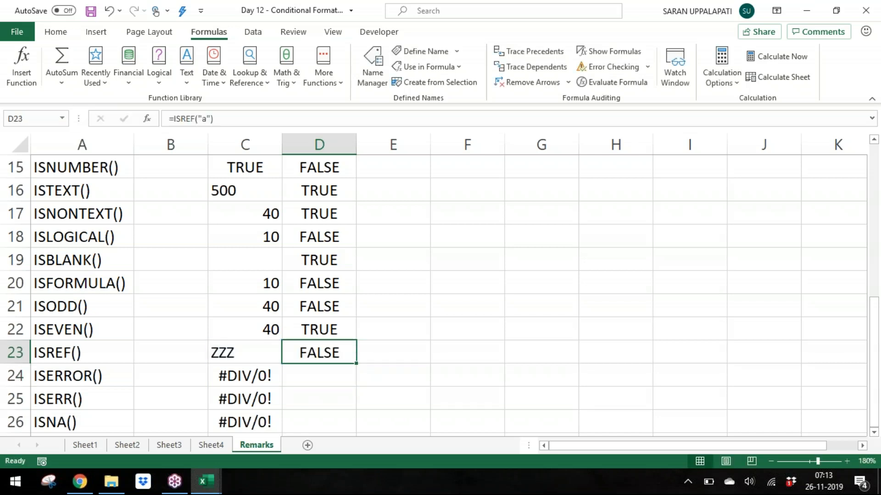
type("2")
key("Escape")
key("F2")
key("Left")
key("shift+Left")
key("shift+Left")
key("shift+Left")
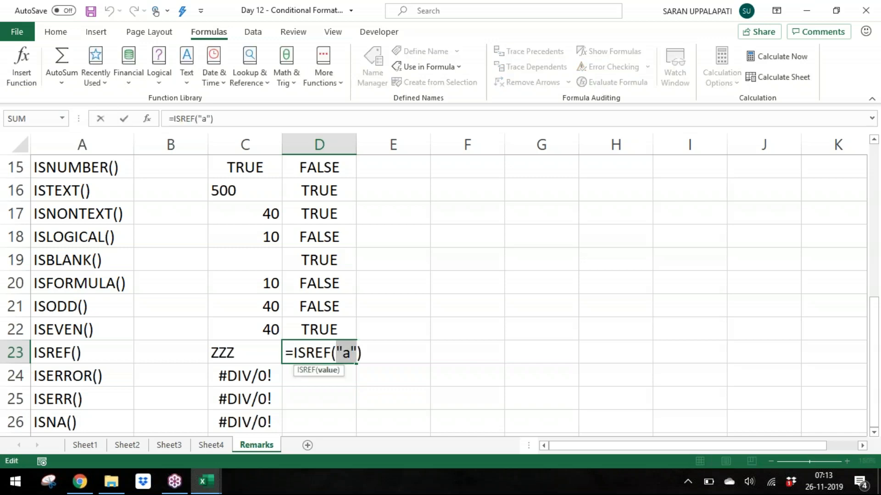
type("10")
key("Return")
Step: Change the argument of D23's ISREF formula back to "a"
key("Up")
key("F2")
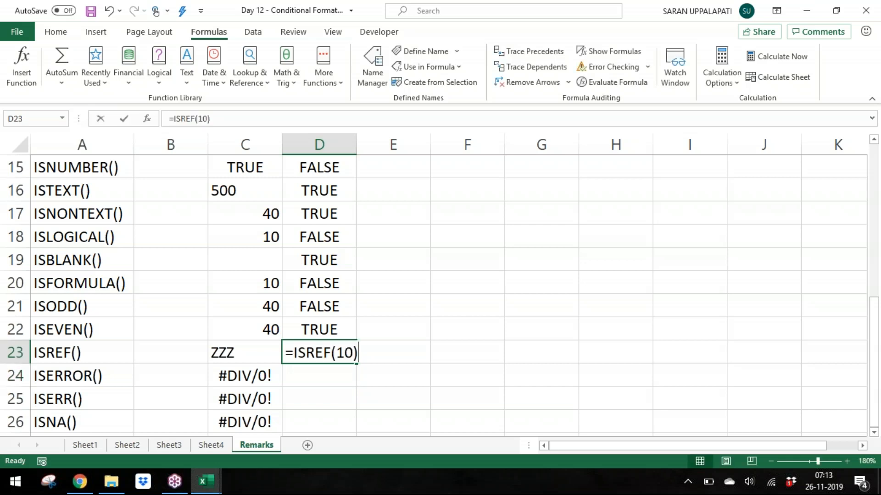
key("Left")
key("shift+Left")
key("shift+Left")
type("\"a\"")
key("Return")
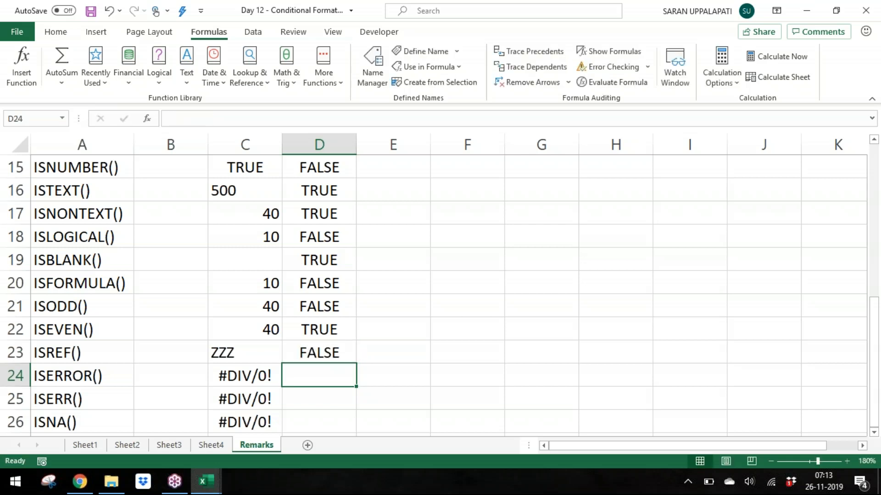
key("Down")
key("Down")
key("Down")
key("Down")
key("Up")
key("Up")
key("Up")
key("Up")
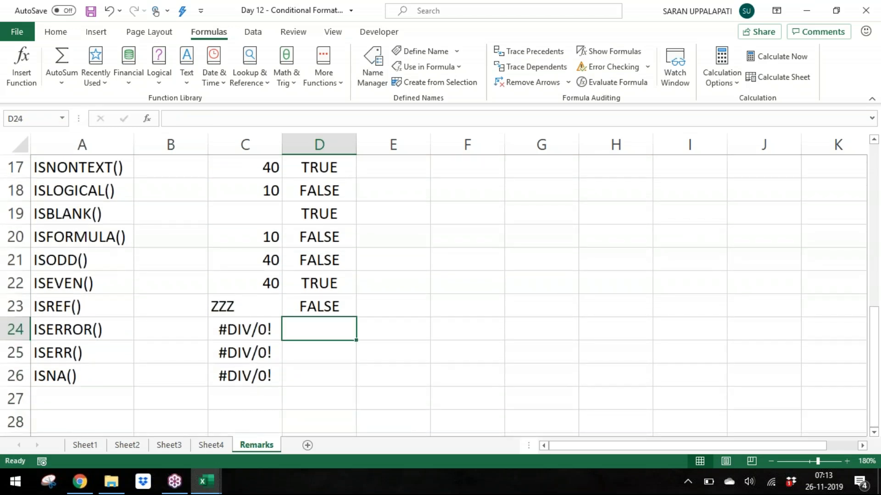
key("Down")
key("Down")
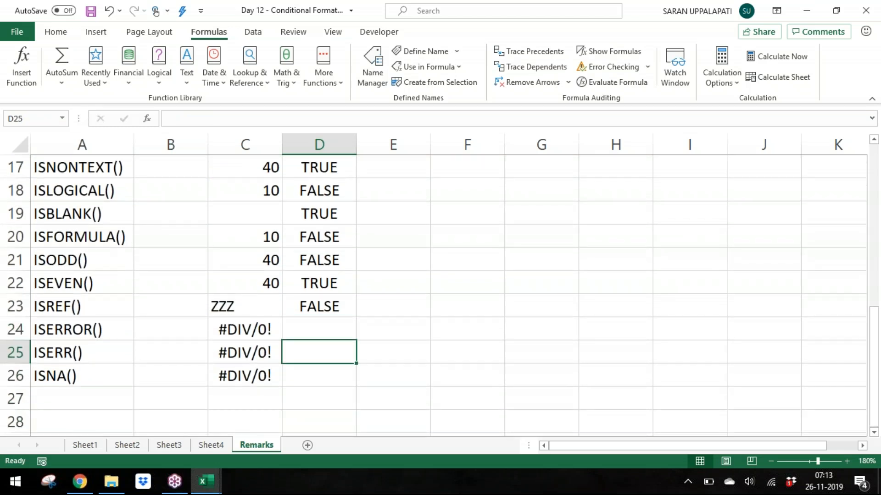
key("Left")
key("Left")
key("Left")
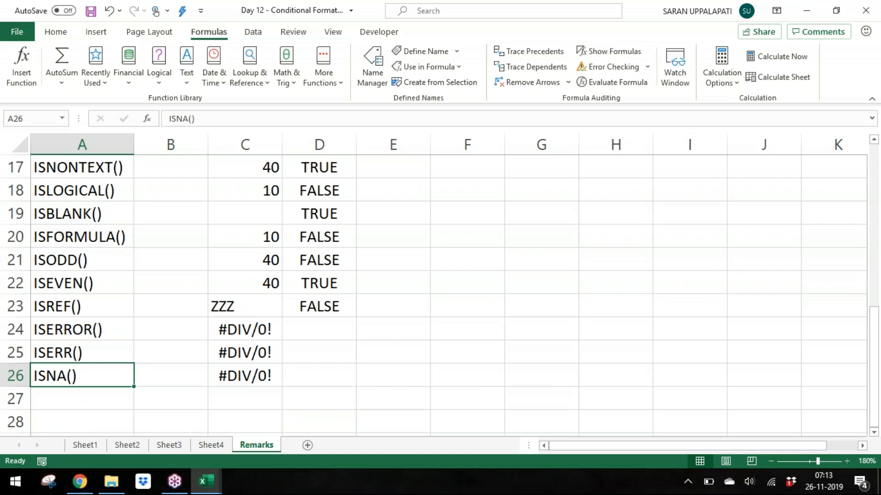
key("Down")
key("Down")
key("Down")
key("Down")
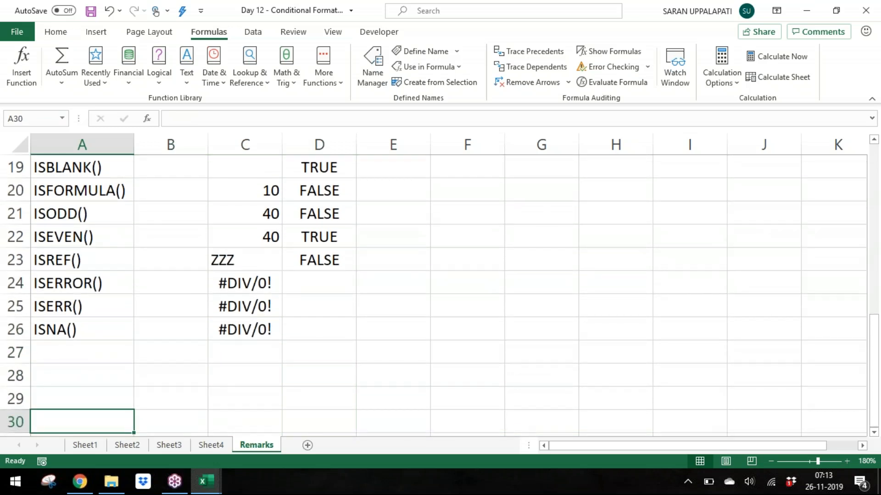
key("Up")
key("Up")
key("Down")
type("#")
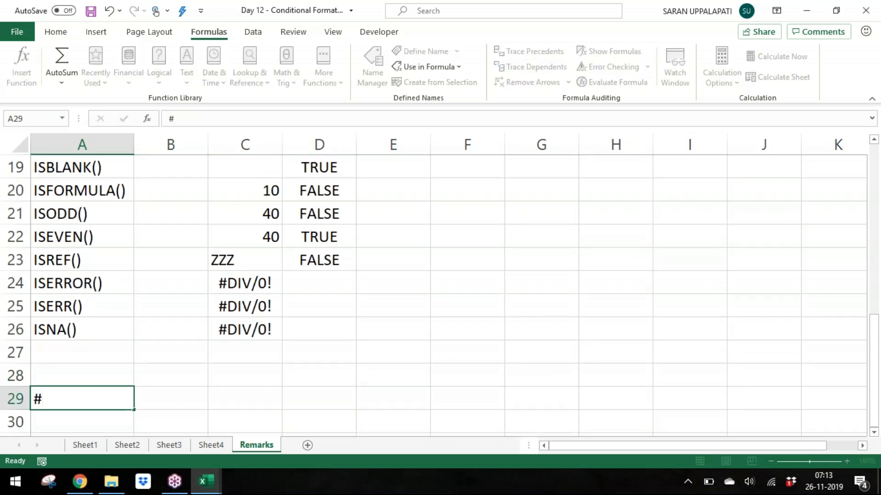
key("Escape")
key("Up")
Step: Write the note "#N/A is a genuine error" in cell A28
type("#")
key("Caps_Lock")
type("N/A")
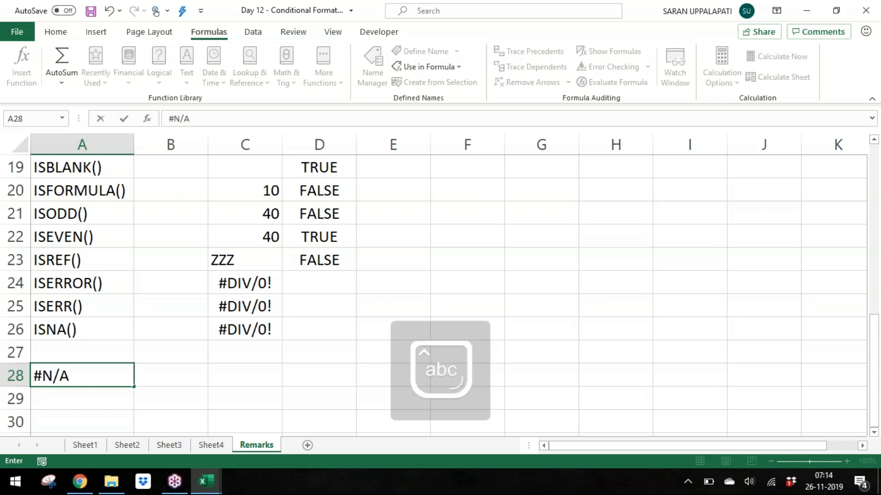
type(" is a genuine erro")
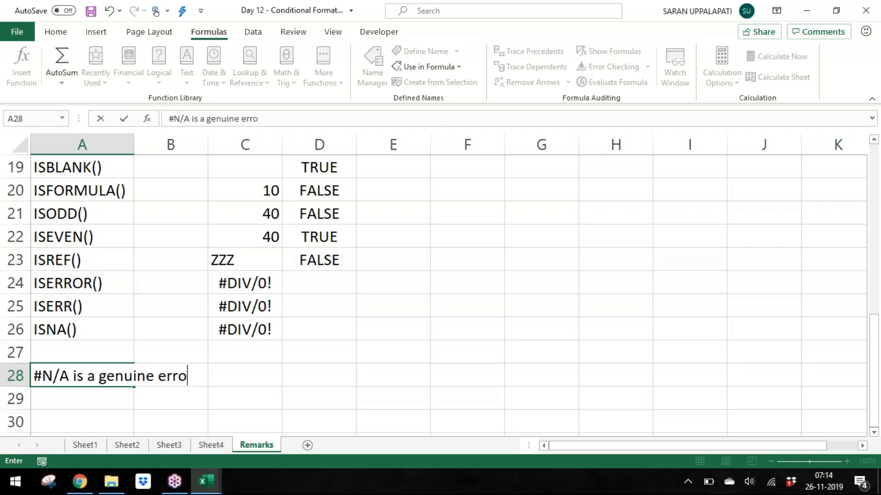
type("r")
key("Return")
Step: Write "means #N/A even appears without mistake of the user" in cell A29
type("means")
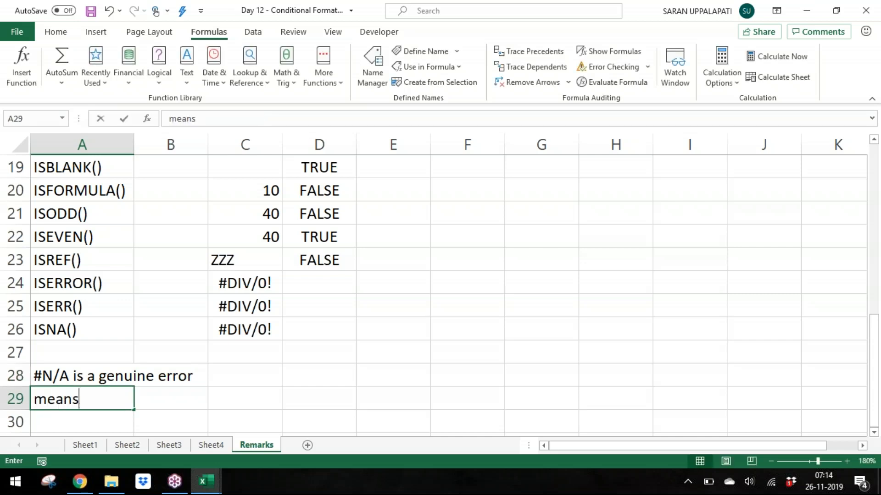
type(" N")
key("BackSpace")
type("#N/A ")
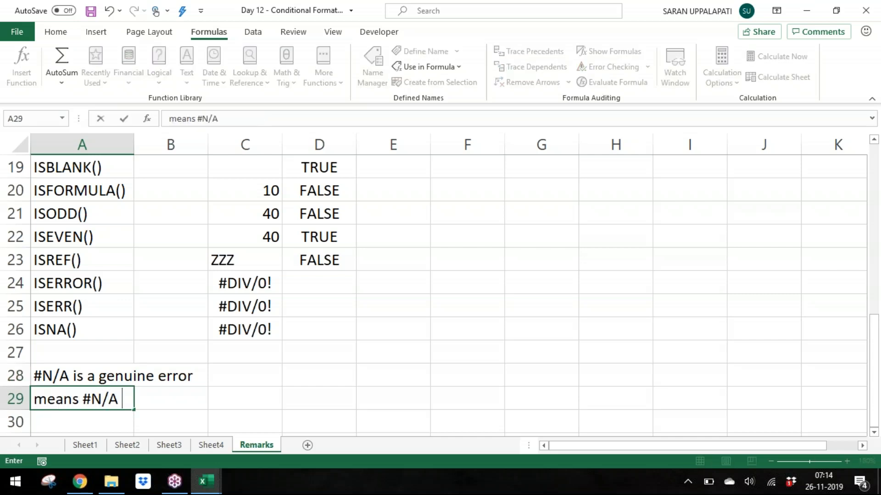
type("even appea")
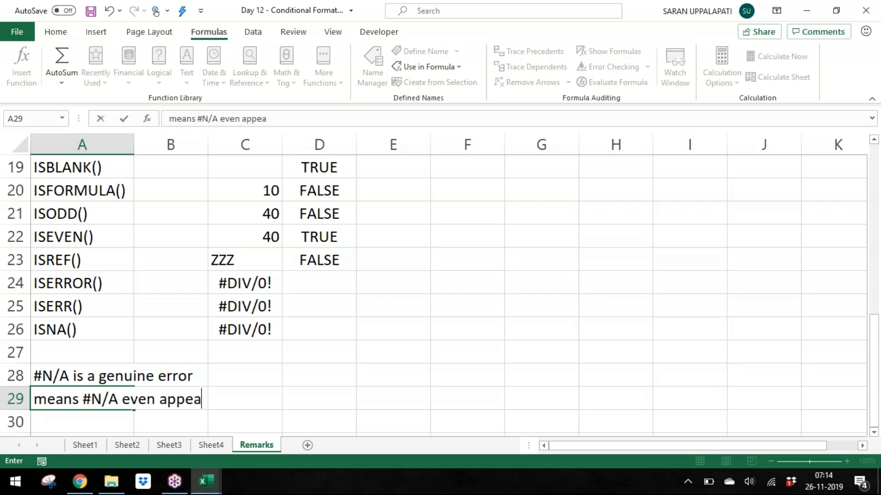
type("rs without mi")
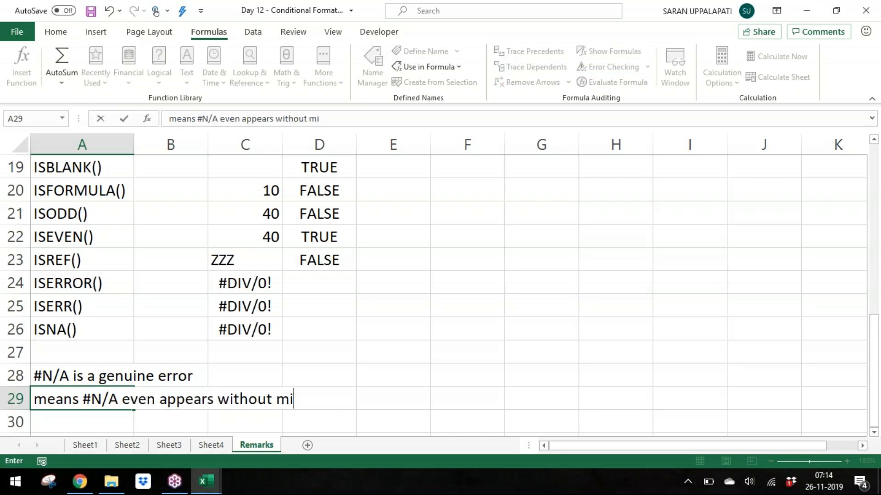
type("stake of")
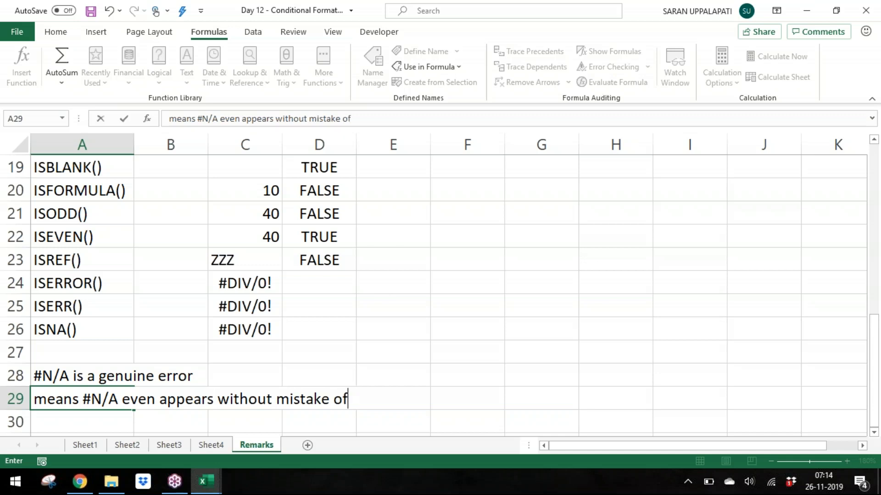
type(" the user")
key("Return")
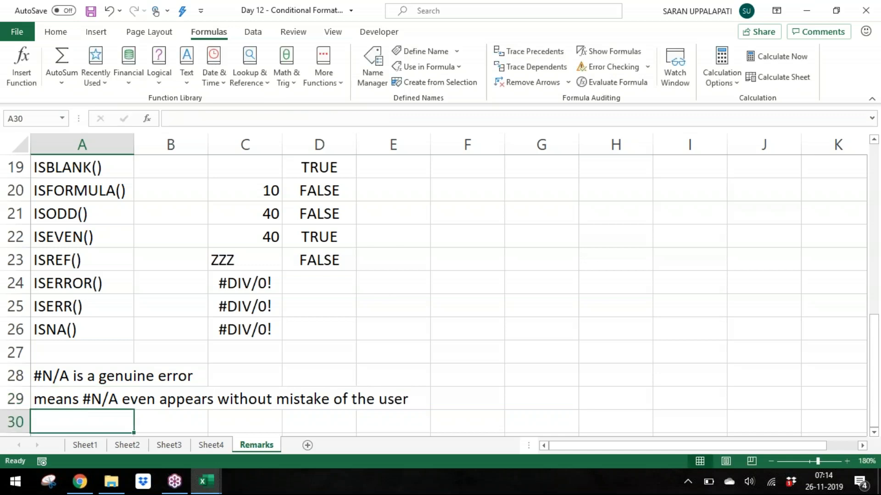
Step: Write "#N/A comes in case a value is not there in the master list" in cell A30
type("#N/A comes in ")
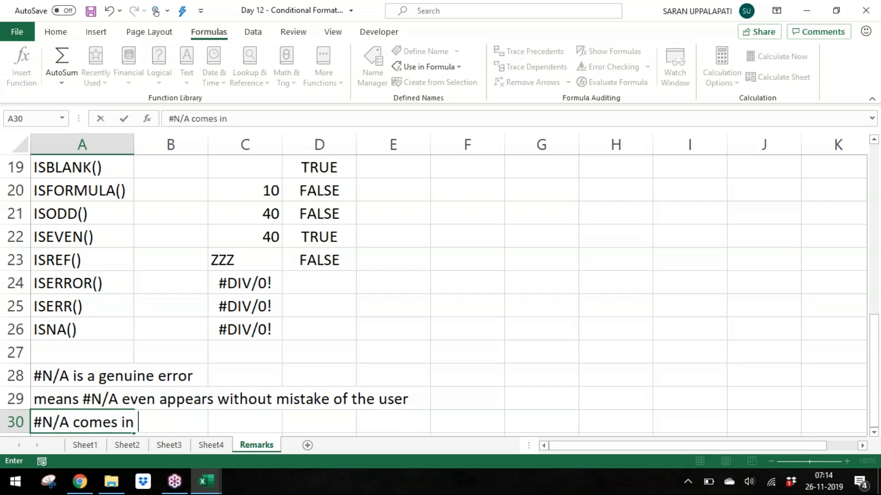
type("case a v")
key("BackSpace")
type("value is not h")
type("ter")
key("BackSpace")
key("BackSpace")
key("BackSpace")
key("BackSpace")
type("there in the master list")
key("Return")
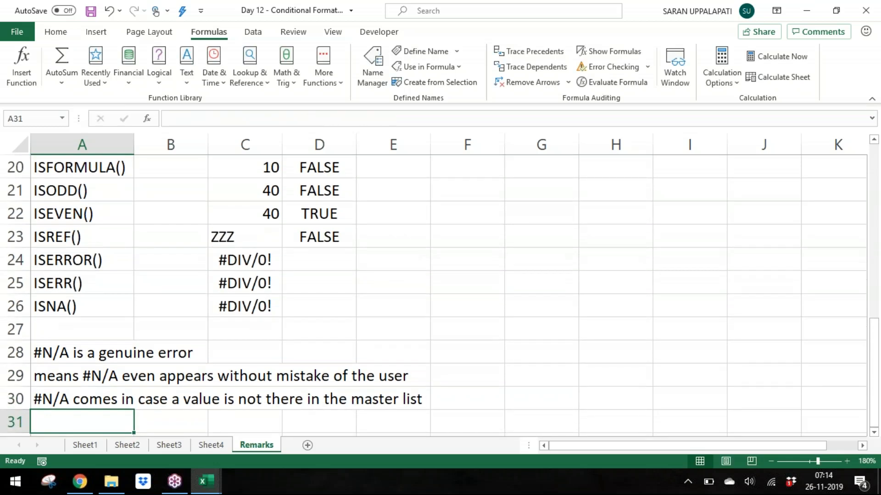
Step: Write "MATCH, VLOOKUP, HLOOUP, MODE" in cell A31
type("MATCH, ")
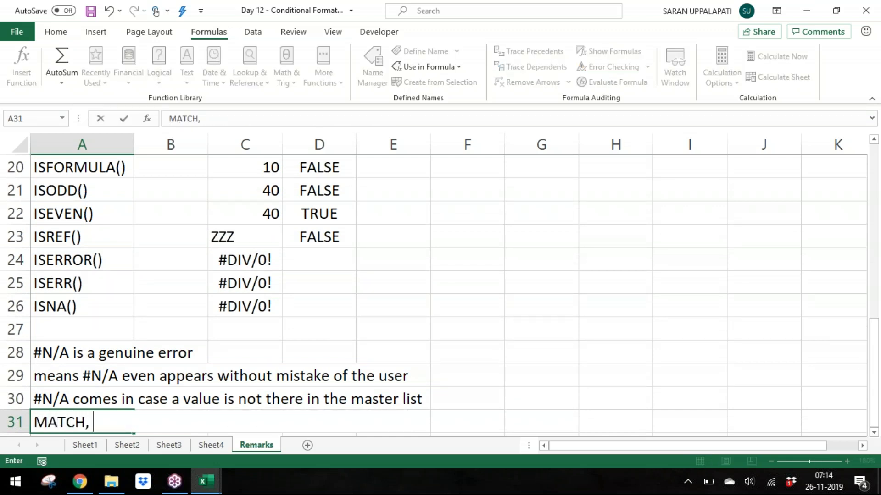
type("VLOOU")
key("BackSpace")
type("KUP,")
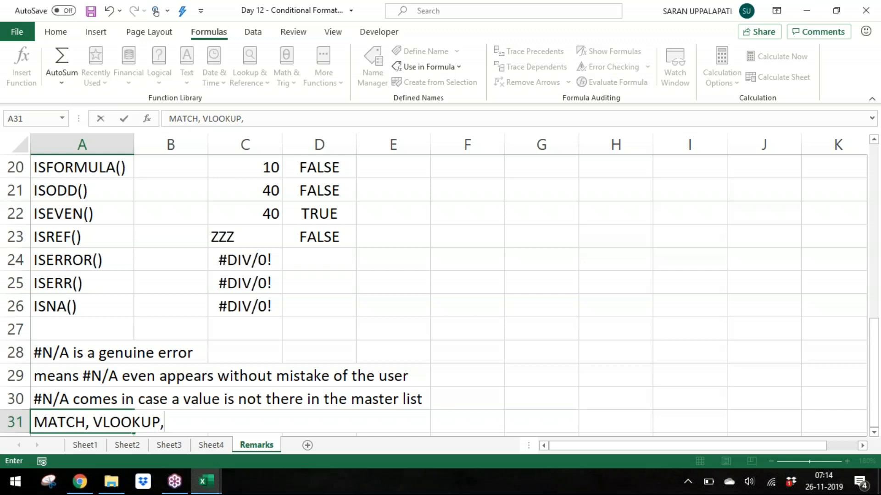
type(" HLOOUP, ")
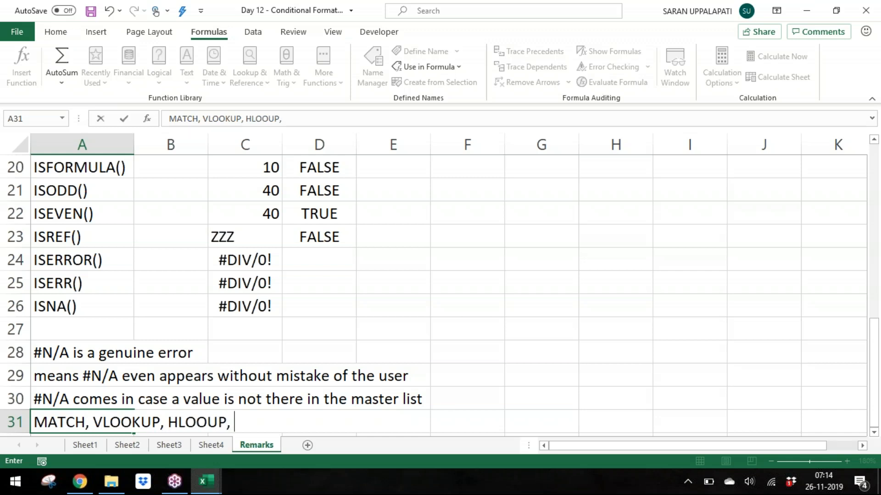
type("MODE")
key("Return")
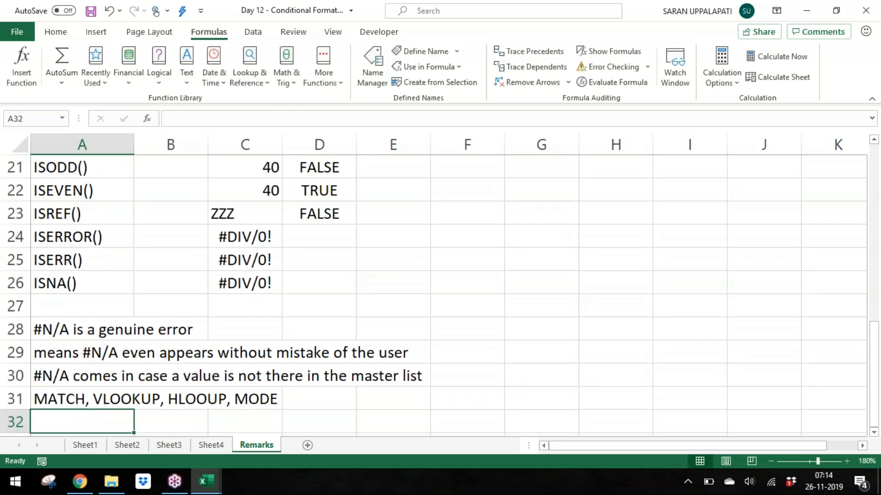
Step: Enter an ISNA formula in D26 that tests C26
key("Up")
key("Up")
key("Up")
key("Up")
key("Up")
key("Up")
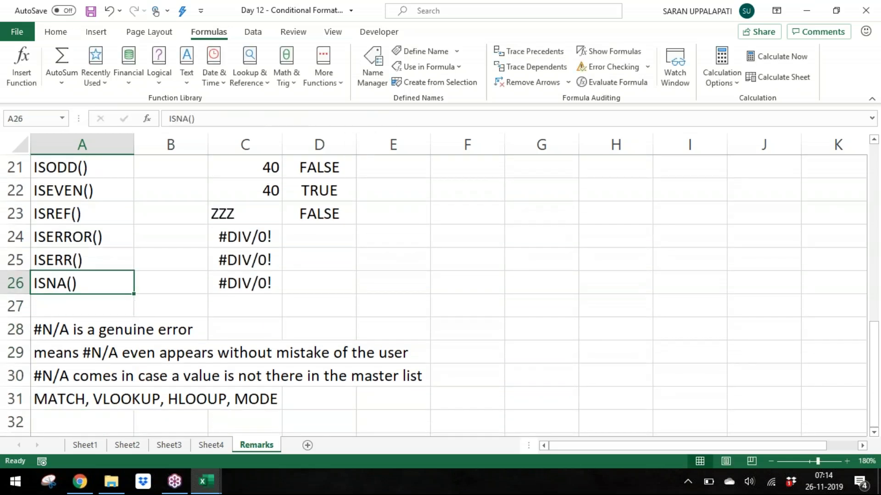
key("Up")
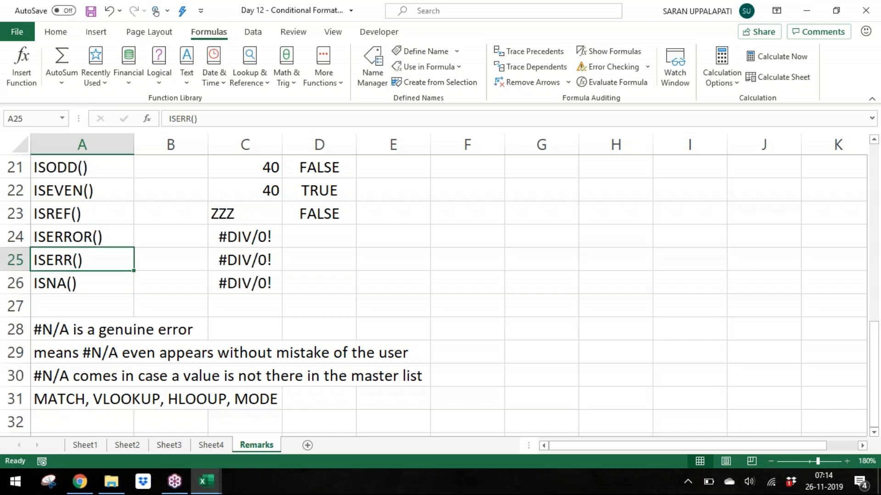
key("Down")
key("Up")
key("Right")
key("Right")
key("Right")
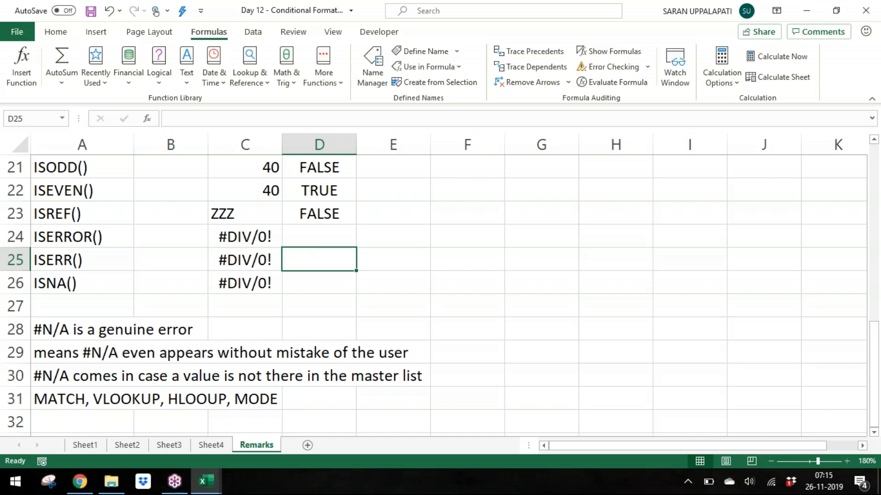
key("Down")
key("Down")
key("Up")
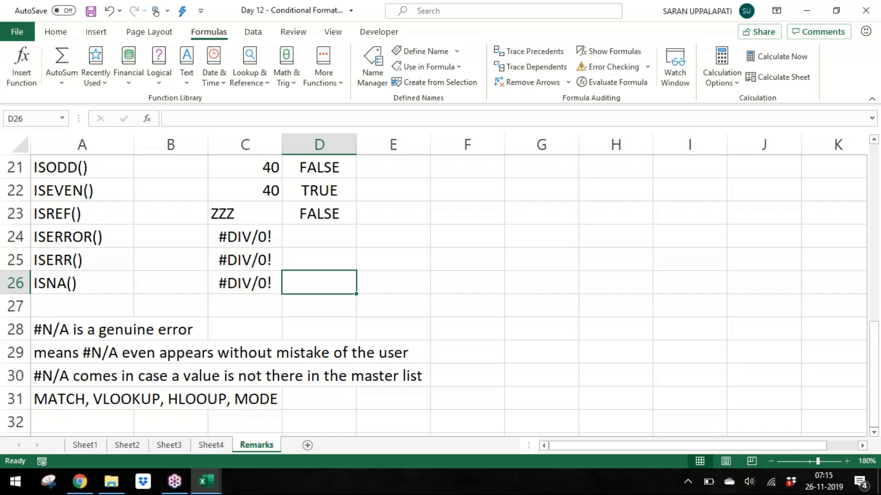
key("Left")
key("Up")
key("Down")
key("Right")
type("=isn")
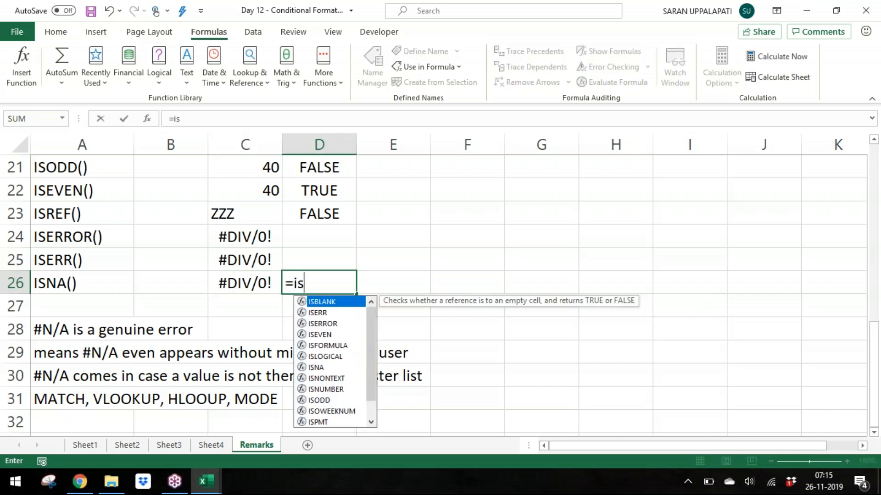
key("Tab")
key("Left")
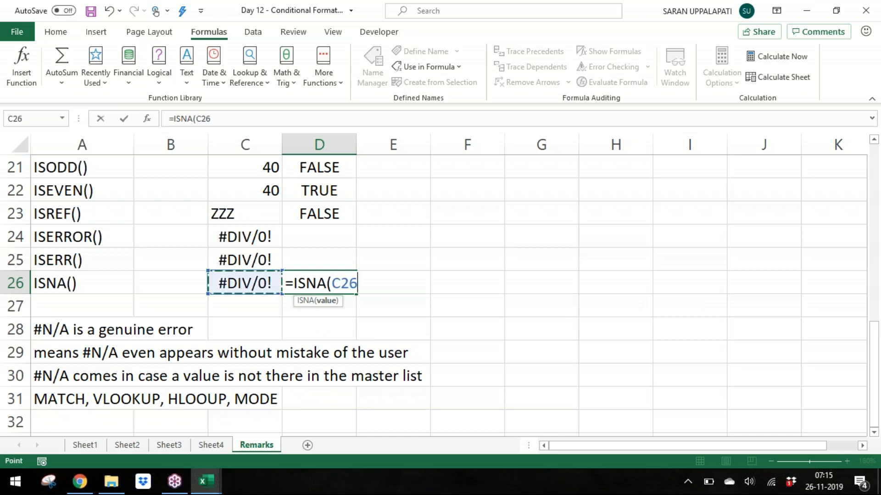
key("Return")
Step: Enter an ISERR formula in D25 that tests C25
key("Up")
key("Up")
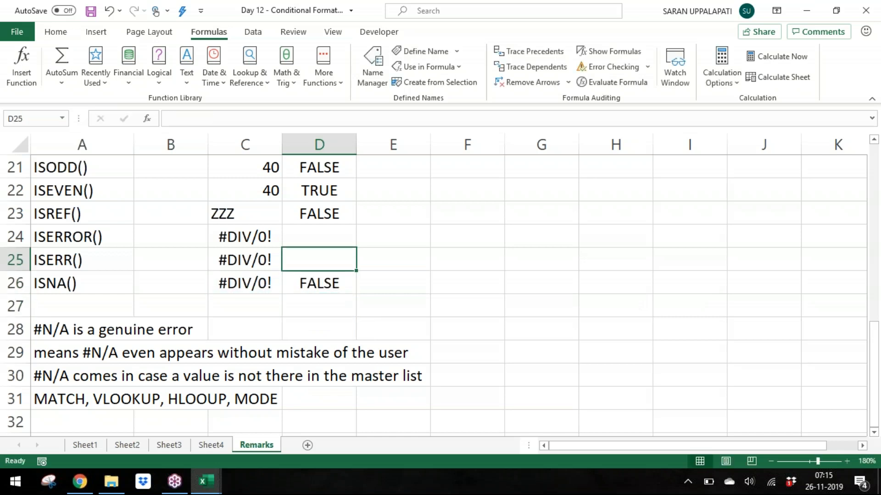
type("=isna")
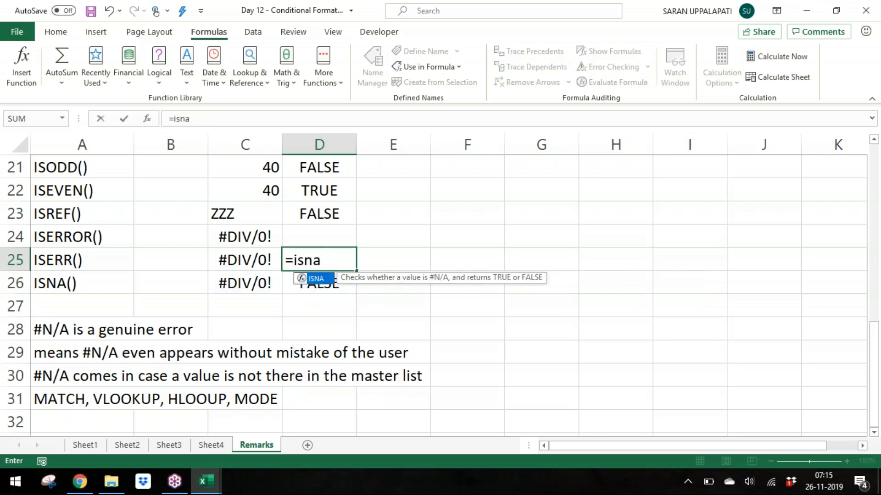
key("BackSpace")
key("BackSpace")
type("ee")
key("BackSpace")
type("r")
key("Tab")
type("c25")
key("Return")
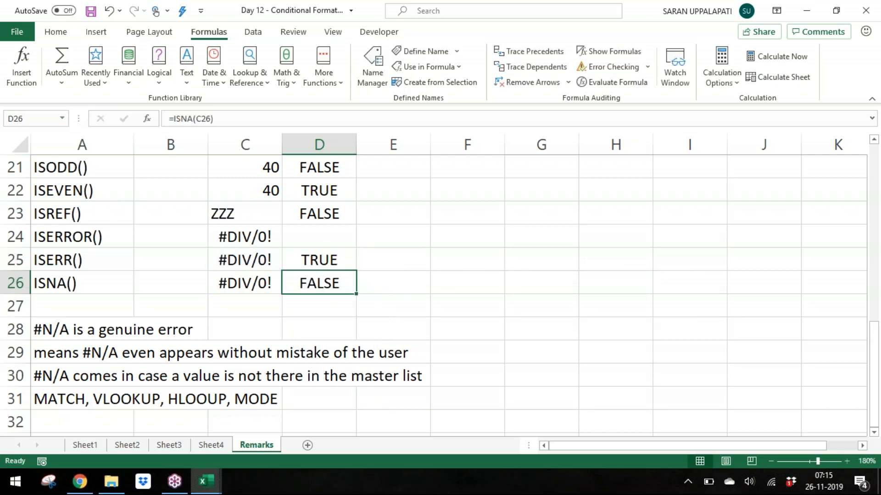
Step: Replace the value in C25 with #N/A
key("Up")
key("Left")
key("F2")
key("Escape")
type("#n/a")
key("Return")
Step: Enter an ISERROR formula in D24 that tests C24
key("Up")
key("Right")
key("Left")
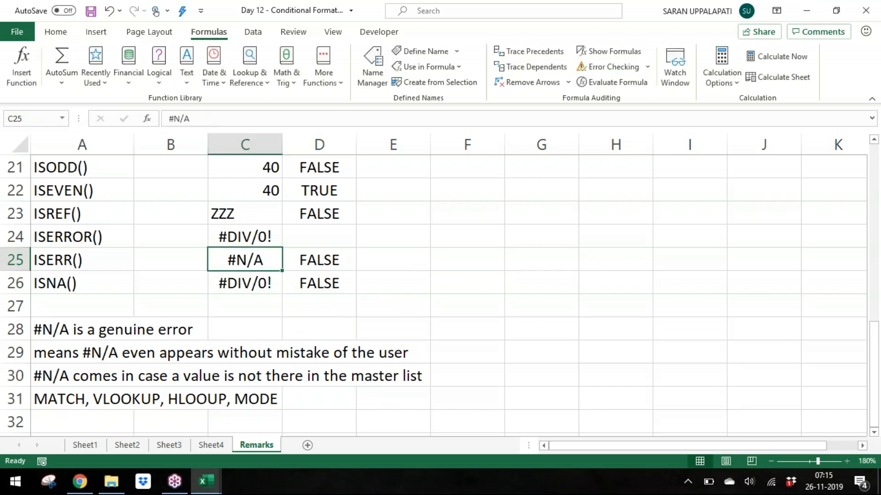
key("Right")
key("Up")
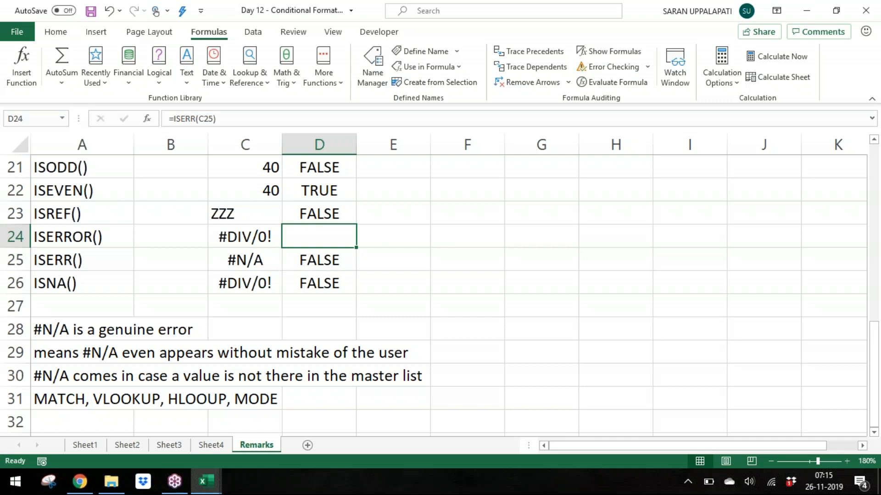
type("=is")
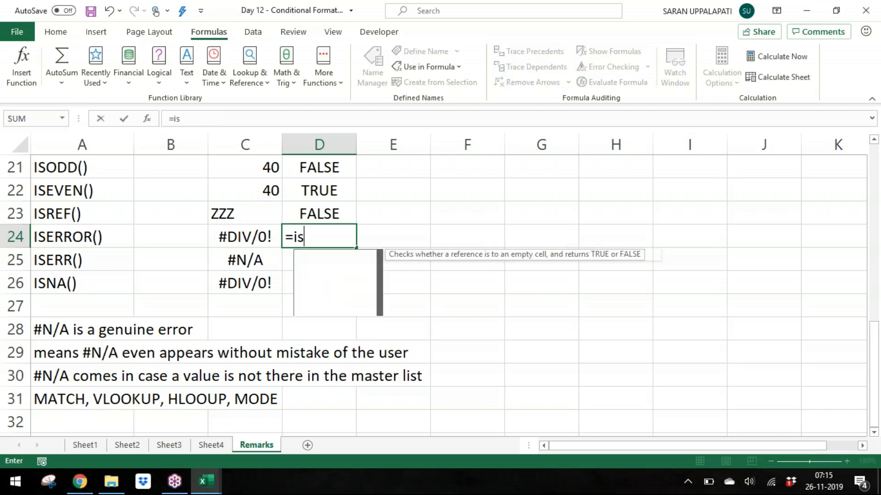
type("error(c24")
key("Return")
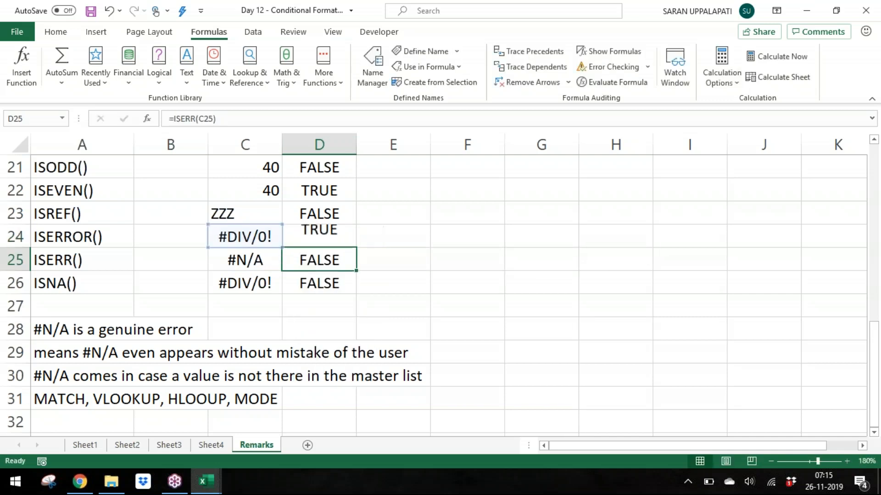
Step: Label E24 to E26 as "Any Error", "Other Than #N/A Error" and "#N/A Error"
key("Right")
key("Up")
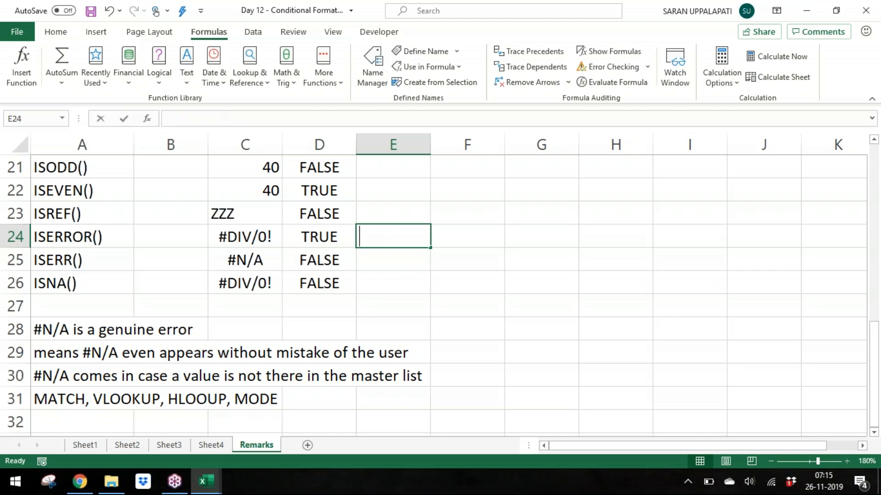
type("Any Error")
key("Return")
type("Other Than #N")
key("BackSpace")
key("BackSpace")
type("#N/A Error")
key("Return")
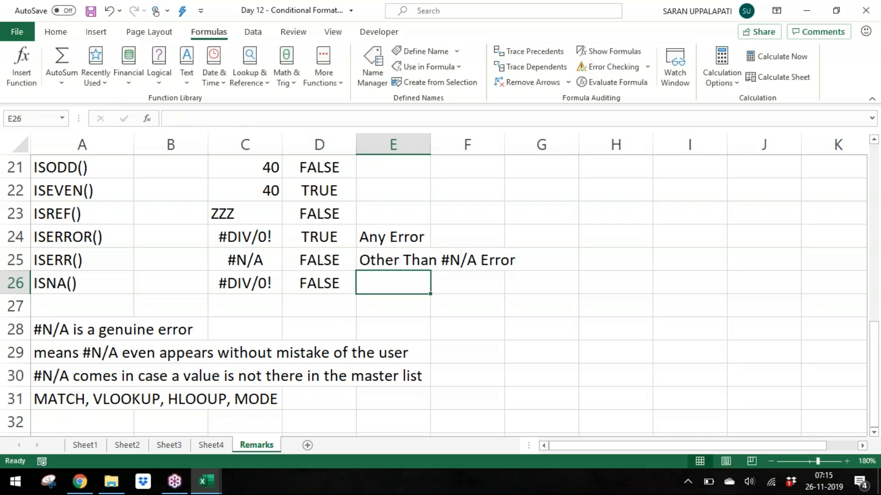
type("#N/")
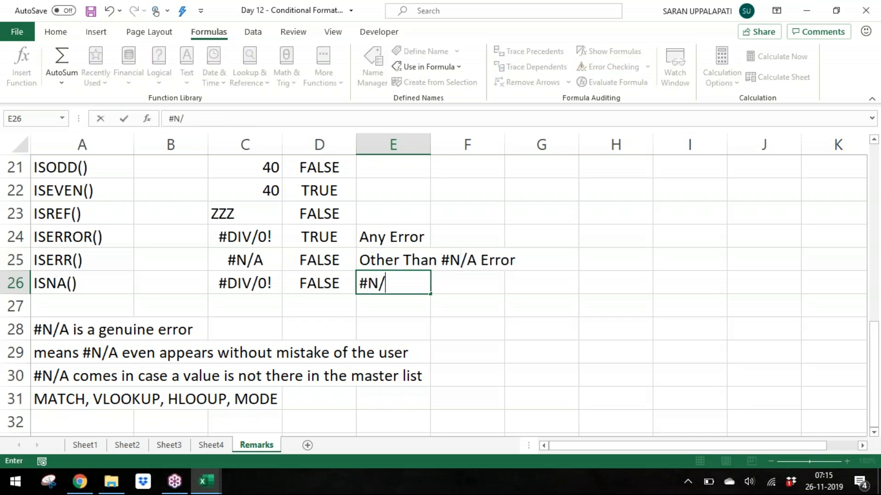
type("A Error")
key("Return")
Step: Review the Remarks sheet's notes from the top down to the error function rows
key("Up")
key("Up")
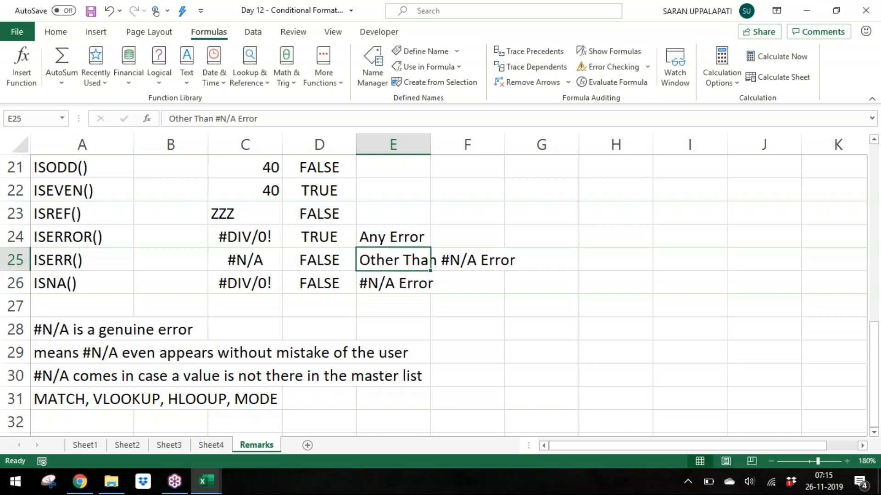
key("Up")
key("ctrl+Up")
key("Down")
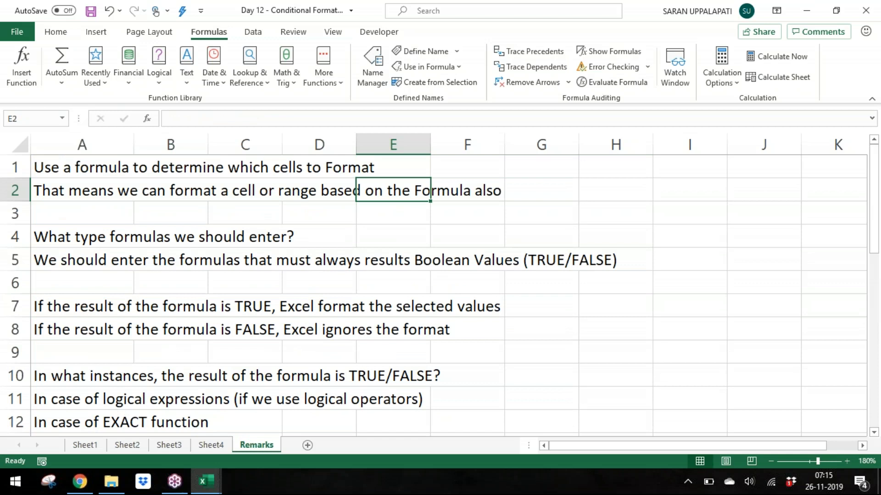
key("ctrl+Down")
key("ctrl+Down")
key("Down")
key("Down")
key("Down")
key("Down")
key("Down")
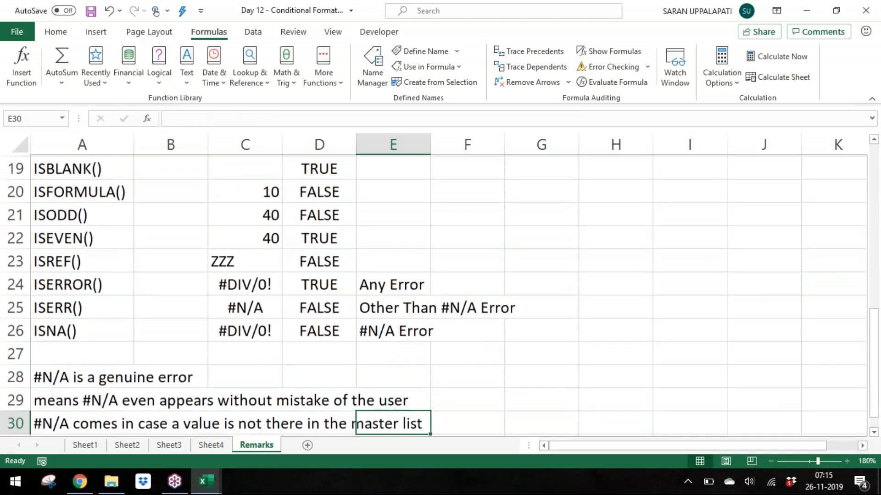
key("Down")
key("Down")
key("Down")
key("Left")
key("Left")
key("Left")
key("Left")
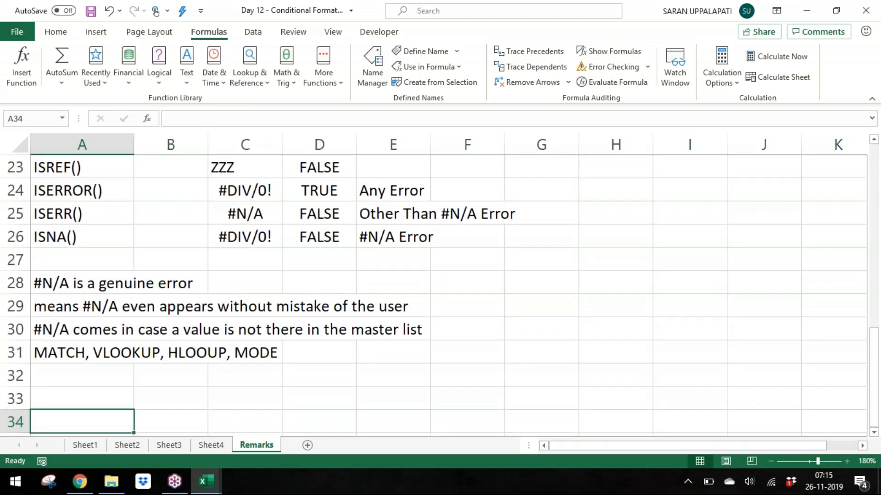
key("ctrl+Down")
key("ctrl+Up")
key("ctrl+Up")
key("ctrl+Up")
key("ctrl+Up")
key("ctrl+Up")
key("ctrl+Up")
key("ctrl+Down")
key("ctrl+Down")
key("Down")
key("Down")
key("Up")
key("Up")
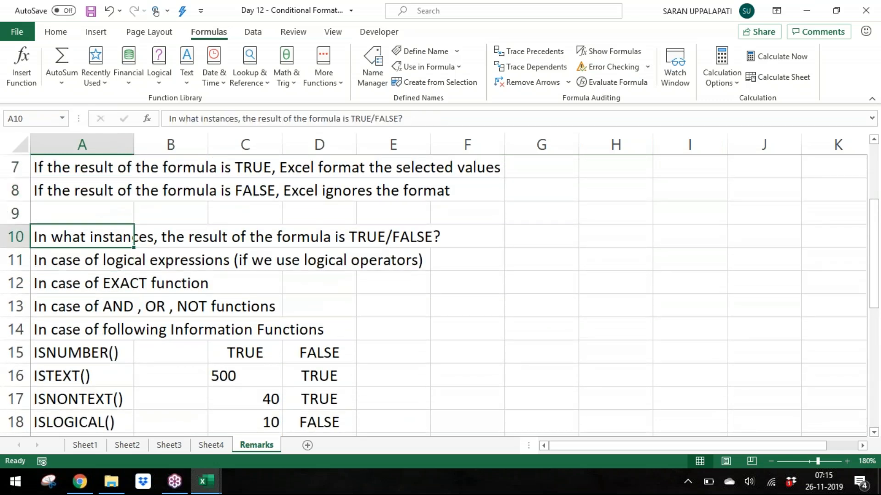
key("Down")
key("Down")
key("Down")
key("Up")
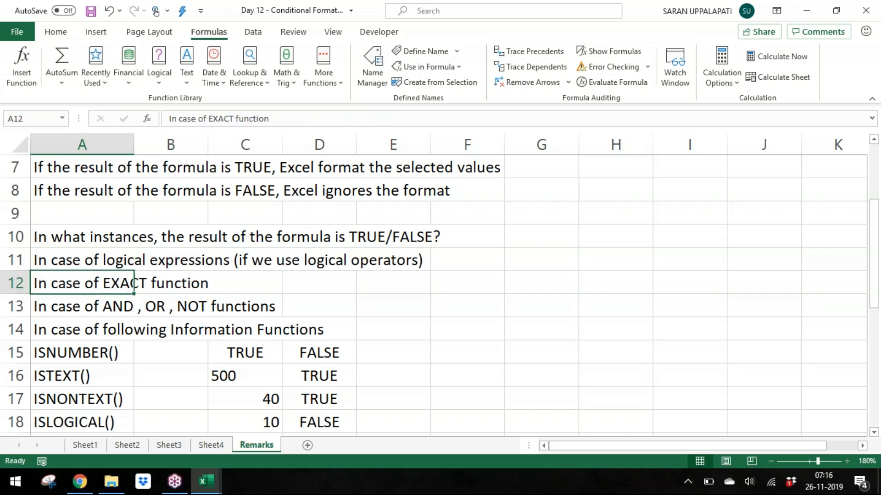
key("Up")
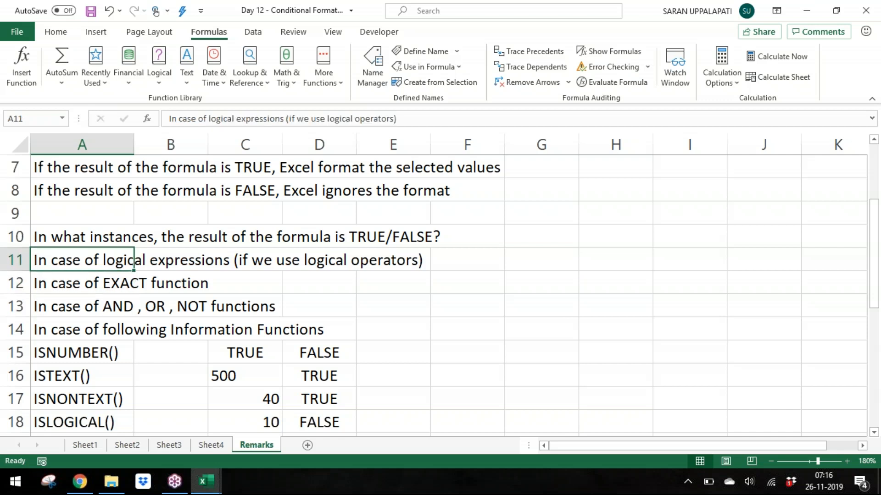
key("Down")
key("Down")
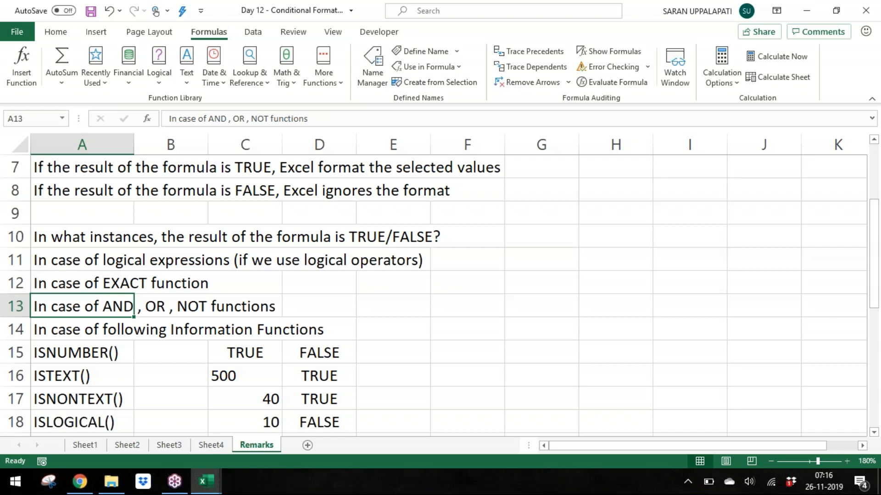
key("Down")
key("Down")
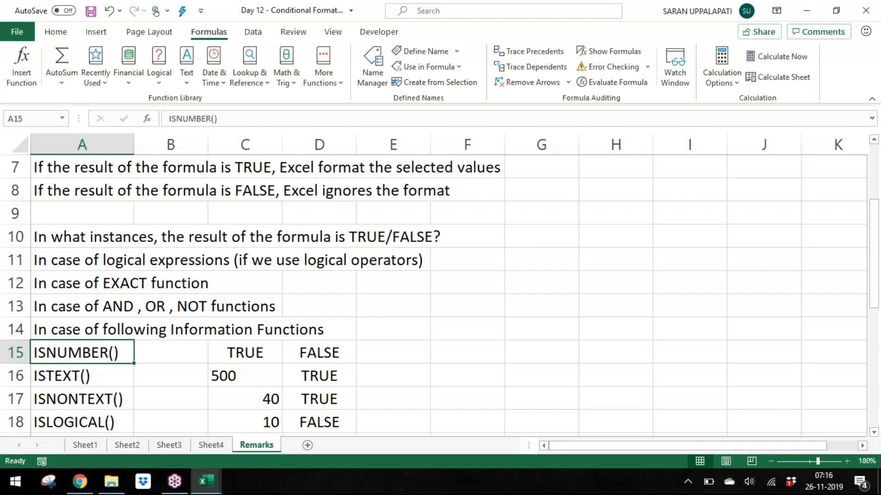
key("Down")
key("Down")
key("Down")
key("Down")
key("Down")
key("Down")
key("Down")
key("Down")
key("Down")
key("Down")
key("Down")
key("Down")
key("Down")
key("Down")
key("Down")
key("Down")
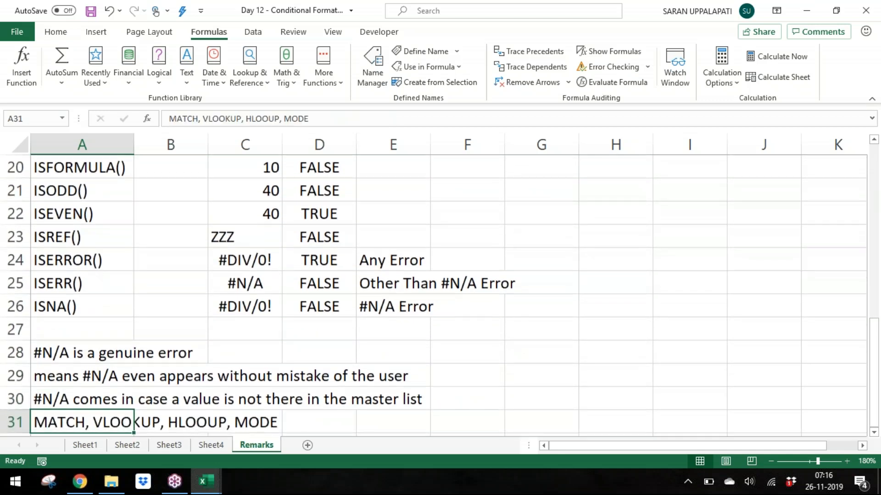
key("Up")
key("Up")
key("Up")
key("Up")
key("Up")
key("Up")
key("Up")
key("Up")
key("Up")
key("Up")
key("Up")
key("Up")
key("Up")
key("Up")
key("Up")
key("Up")
key("Up")
key("Up")
key("Up")
key("Up")
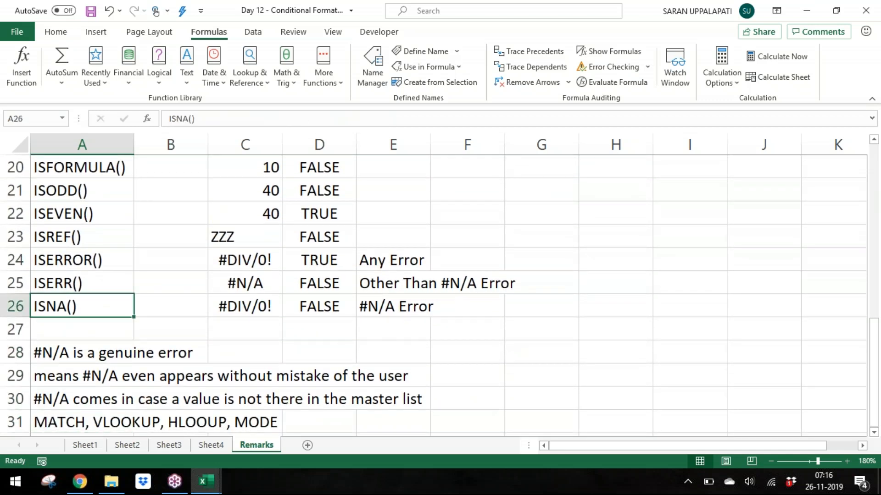
key("Up")
key("Up")
key("Up")
key("Up")
key("Up")
key("Up")
key("Up")
key("Up")
key("Up")
key("Down")
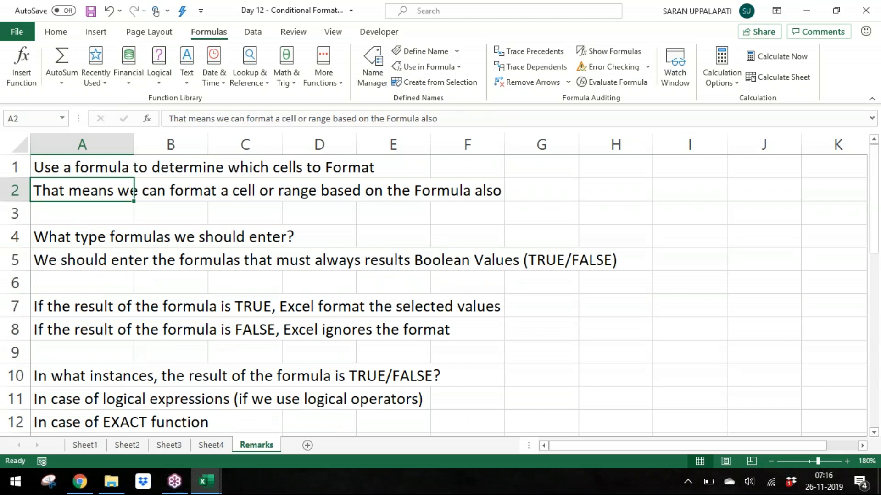
Step: Add a new worksheet to the workbook
left_click(307, 445)
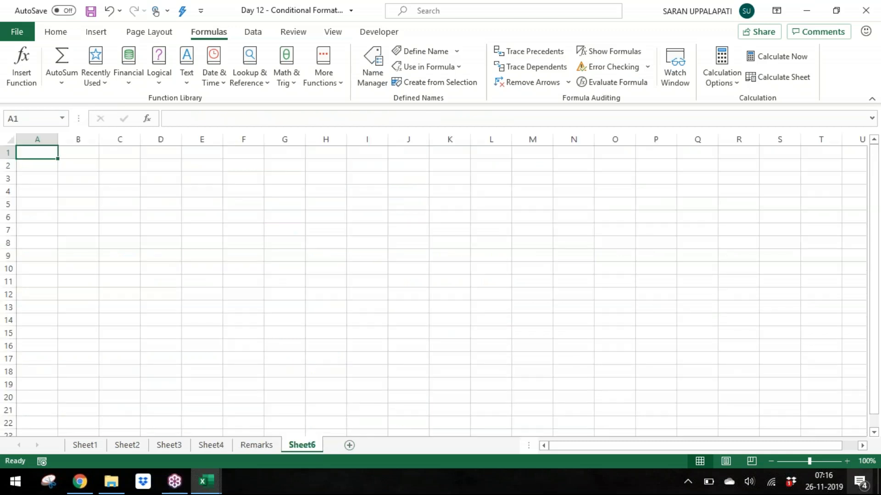
Step: Label A1 "Conditional Formatting" and A2 "Based on the Formula" on the new sheet
left_click(847, 461)
scroll(434, 285, "up", 6)
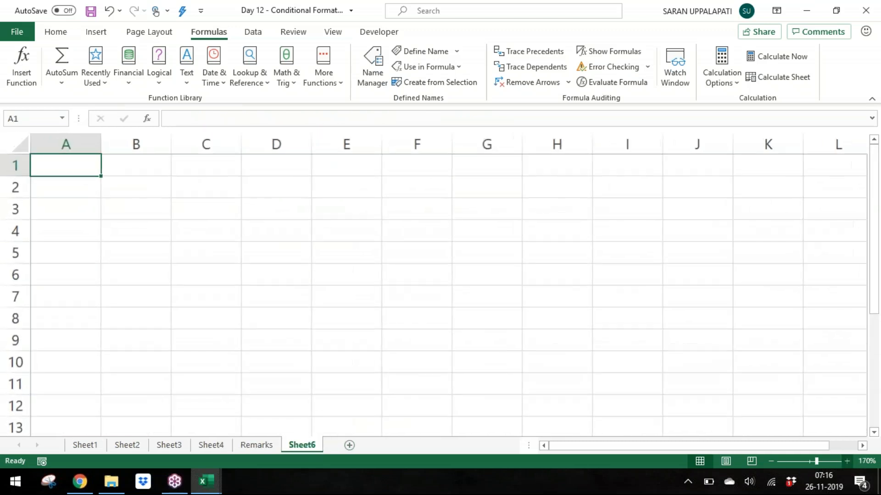
type("Conditiona")
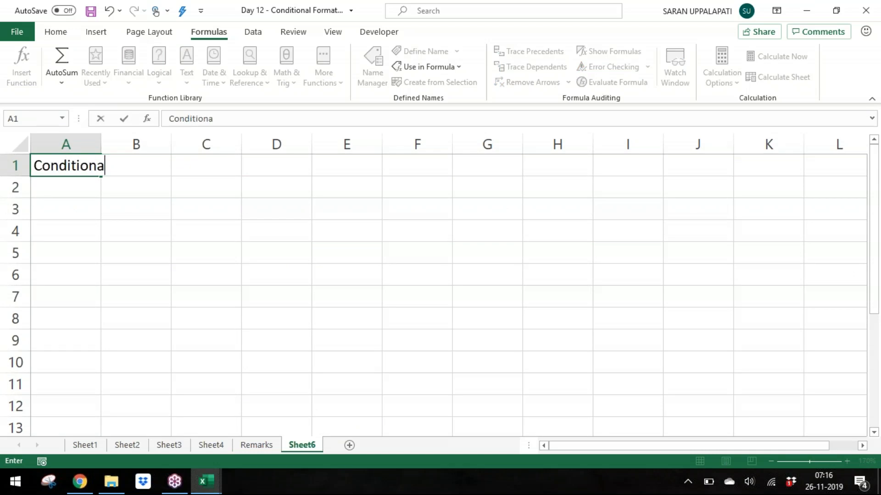
type("l Formatting")
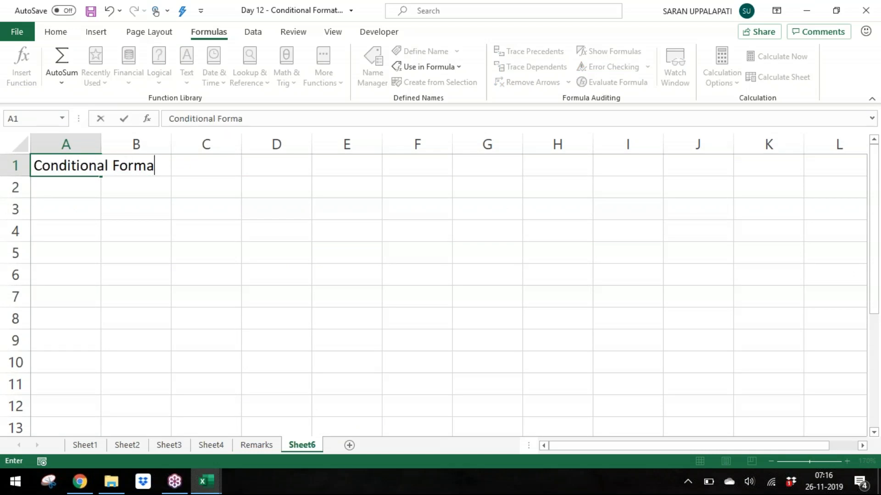
key("Return")
type("Base")
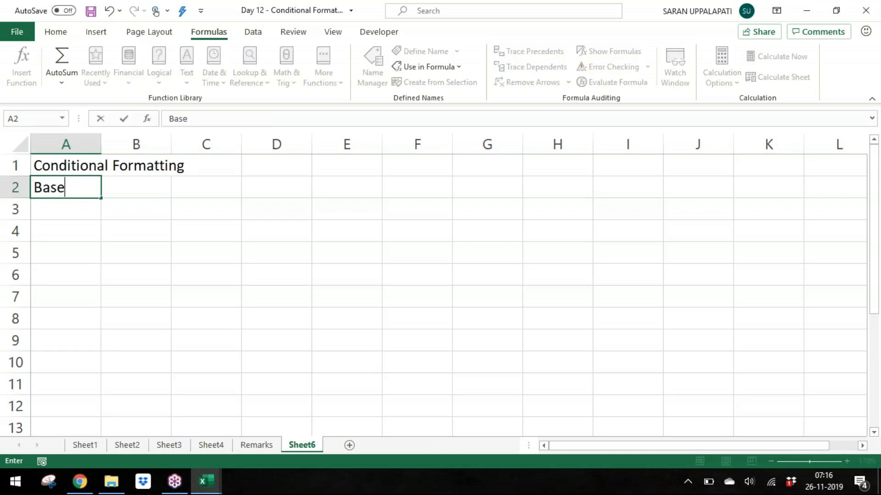
type("d on the Formula")
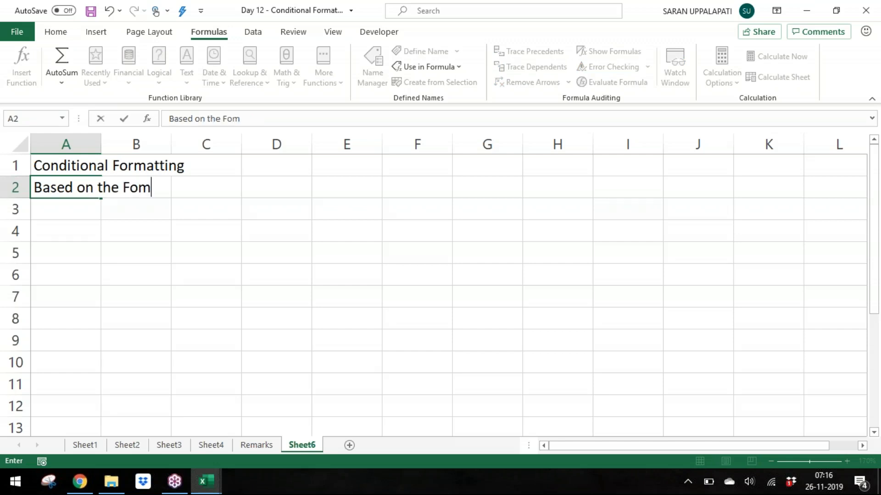
key("Return")
Step: Autofit column A's width to its labels
key("Right")
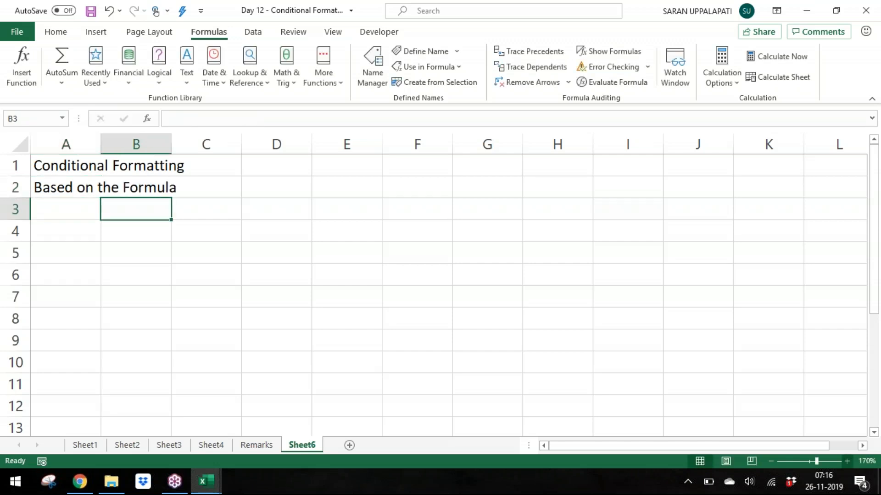
key("Up")
key("Up")
key("Left")
key("shift+Down")
key("alt+o")
key("c")
key("a")
Step: Enter "Advanced Filters" in B1 and autofit column B's width
key("Right")
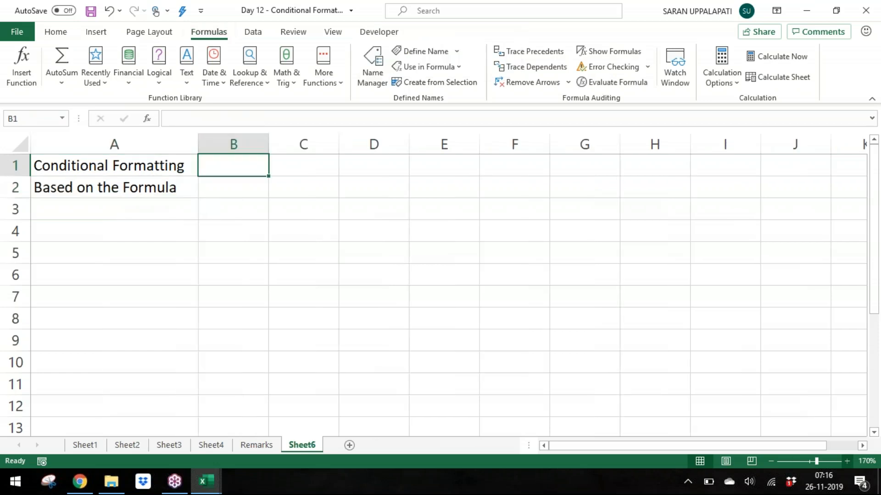
type("Advanced Filters")
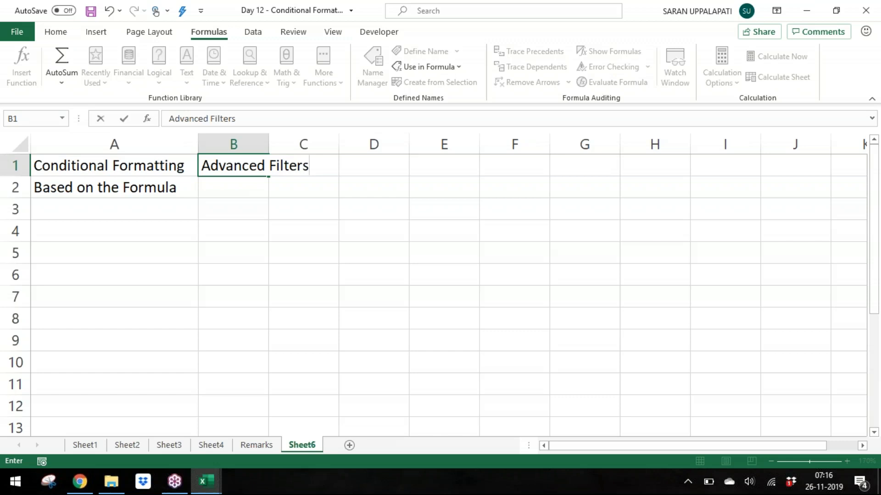
key("Return")
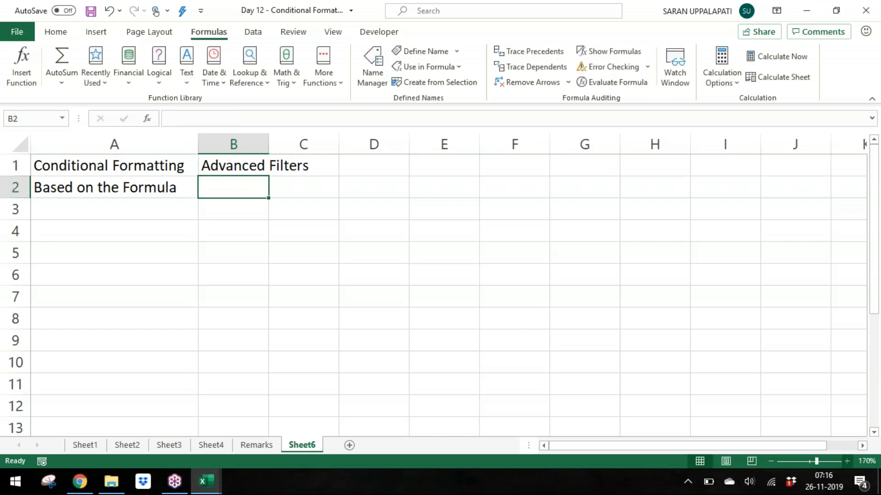
key("Up")
key("alt+o")
key("c")
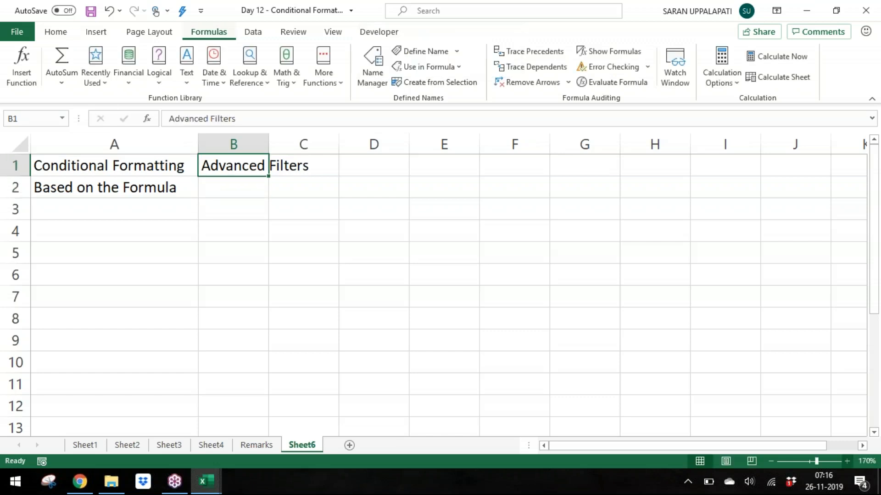
key("a")
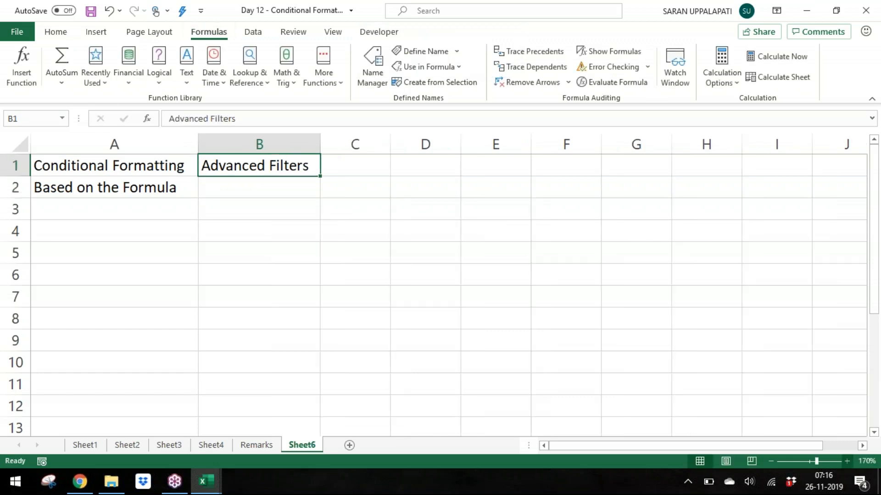
Step: Enter "Based on the Formula" in B2 and autofit column B's width again
key("Down")
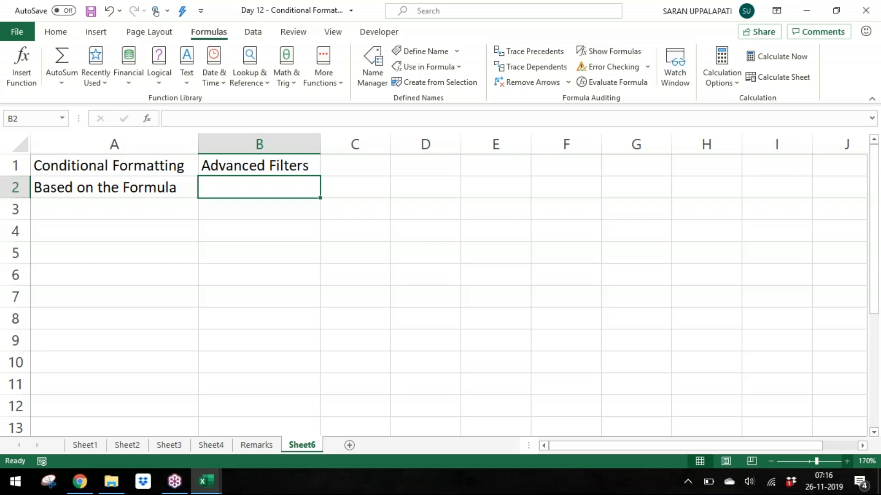
type("Based ")
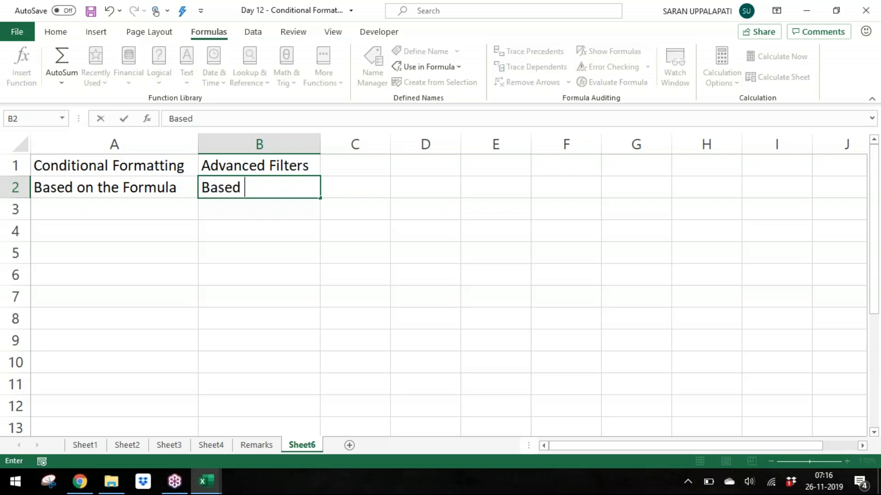
type("on the Formula")
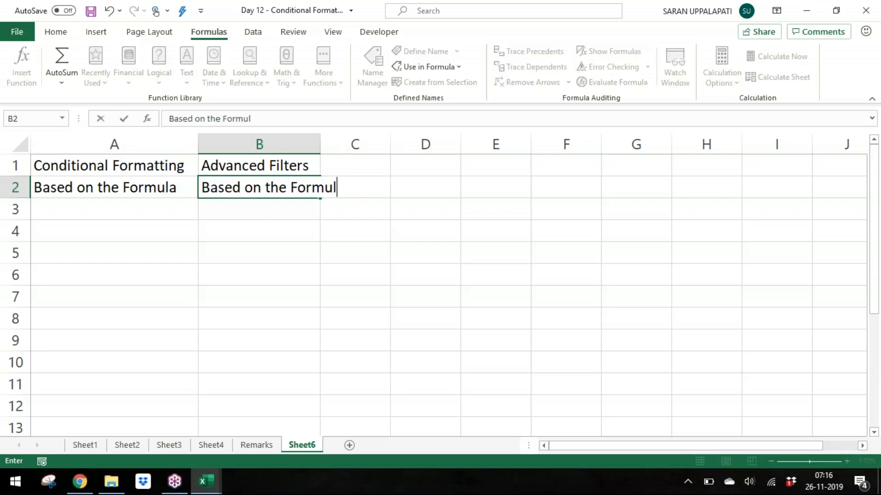
key("Caps_Lock")
key("Left")
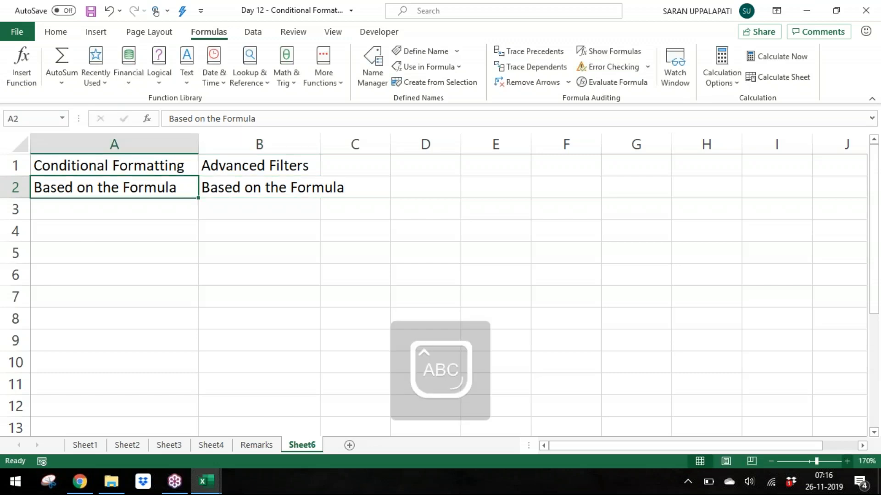
key("Right")
key("alt+o")
key("c")
key("a")
Step: Enter "Data Validation" in C1 and autofit column C's width
key("Right")
key("Up")
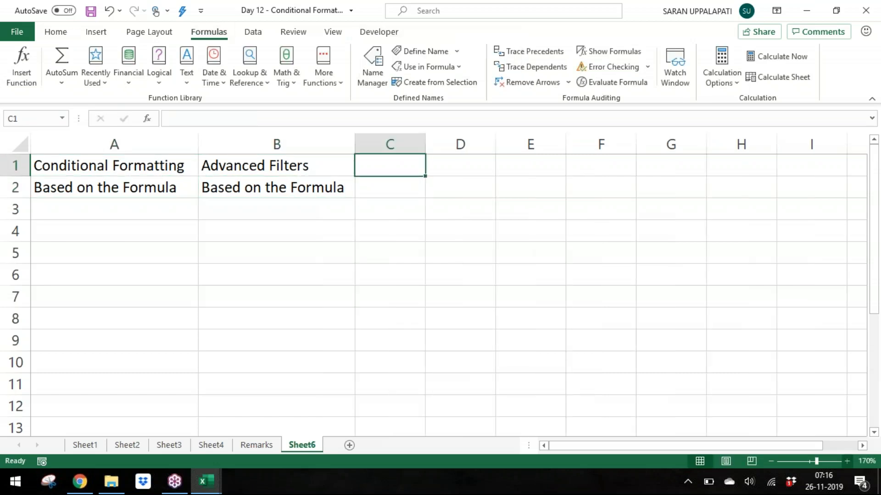
type("Data Valuda")
key("BackSpace")
key("BackSpace")
key("BackSpace")
type("idatio")
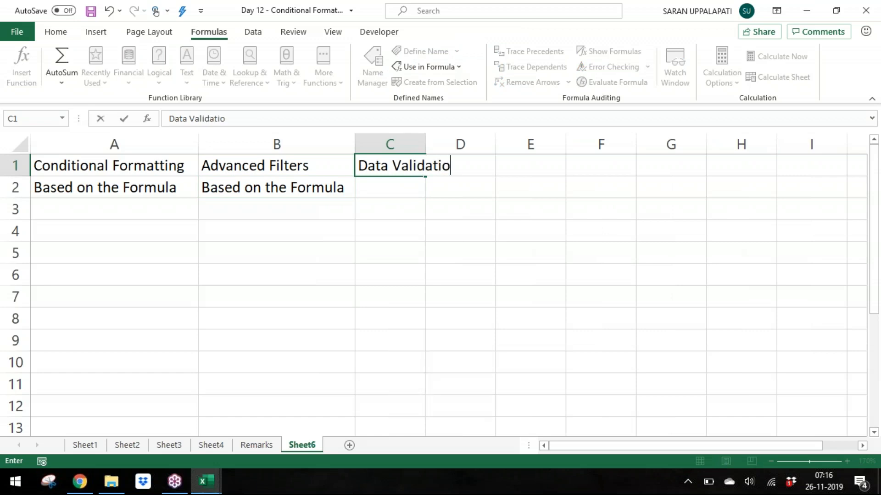
type("n")
key("Return")
key("Up")
key("alt+o")
key("c")
key("a")
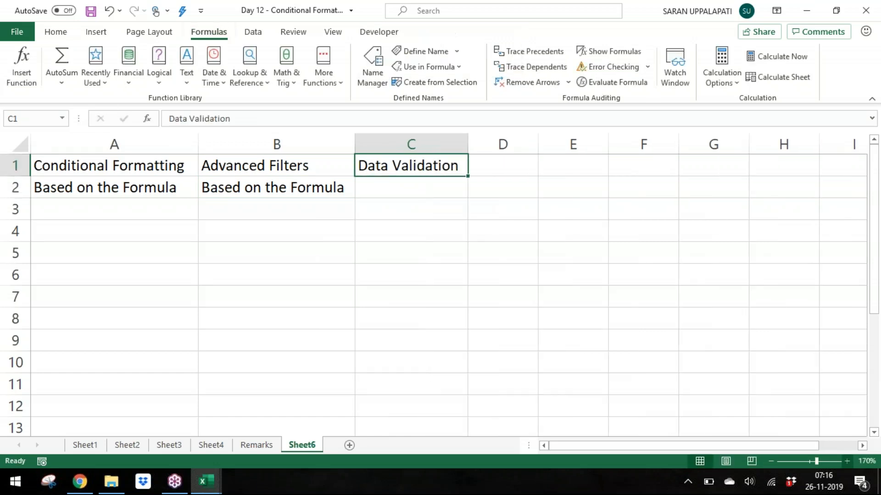
Step: Enter "Based on the Formula" in C2
key("Down")
type("Base")
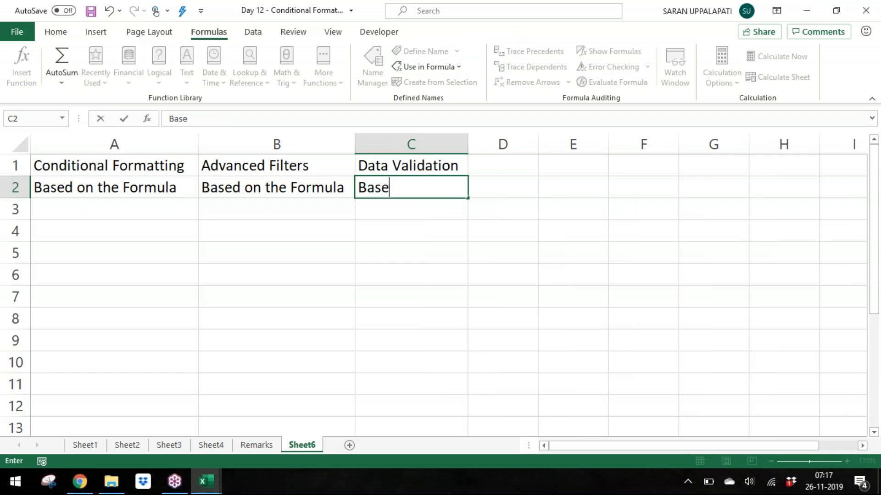
type("d ont")
key("BackSpace")
type("the B")
key("BackSpace")
type("Formula")
key("Return")
key("alt+d")
key("l")
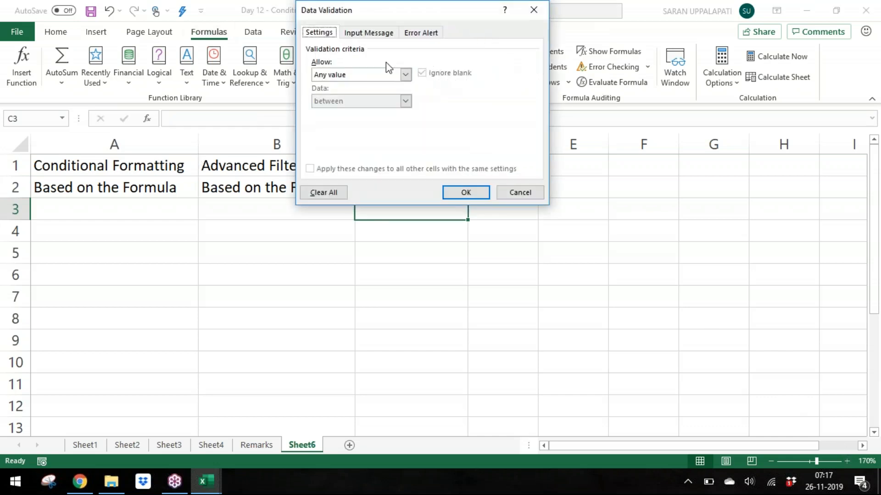
left_click(389, 76)
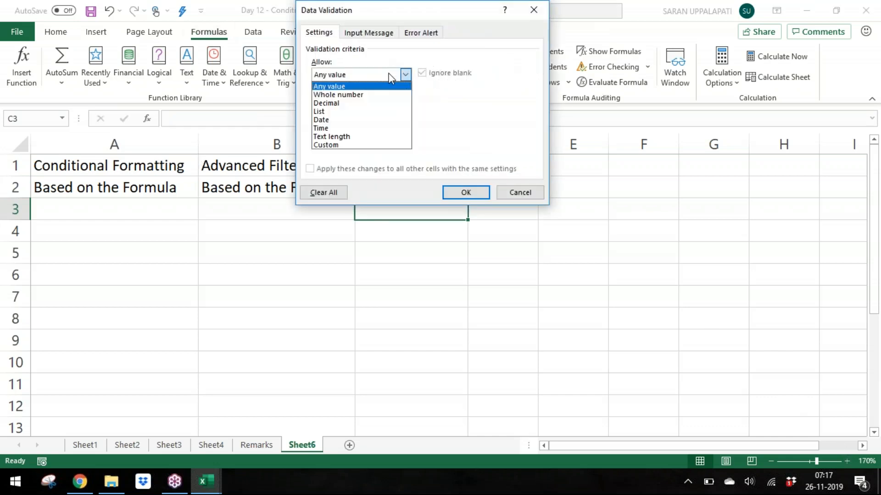
left_click(367, 145)
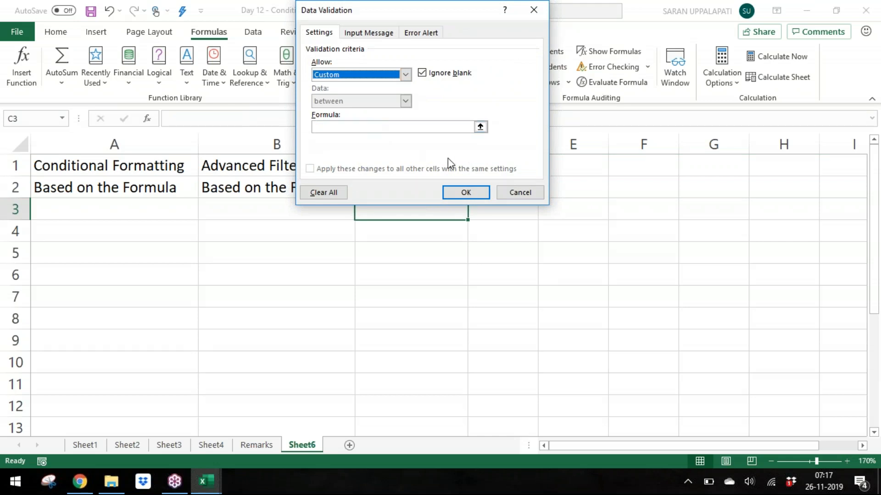
left_click(524, 192)
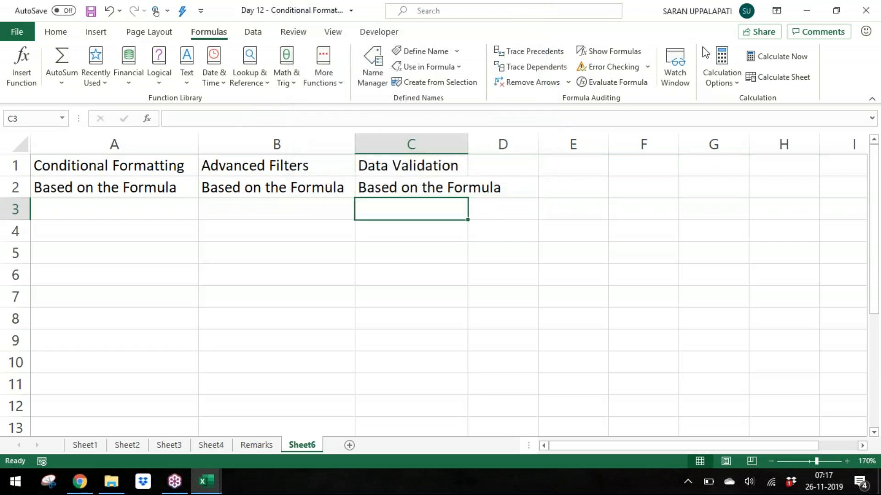
Step: Widen column C and extend C1's heading to "Data Validation - Custom"
key("ctrl+n")
double_click(468, 144)
left_click(486, 179)
double_click(485, 157)
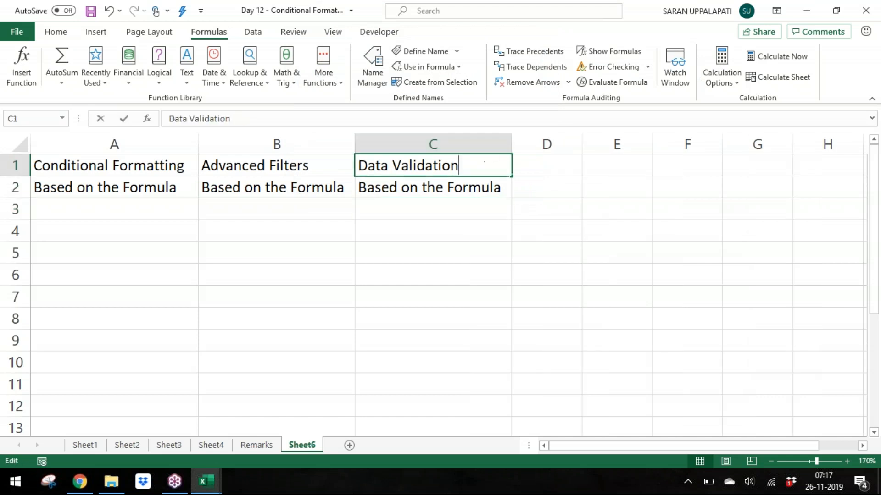
type("- Custom")
key("Return")
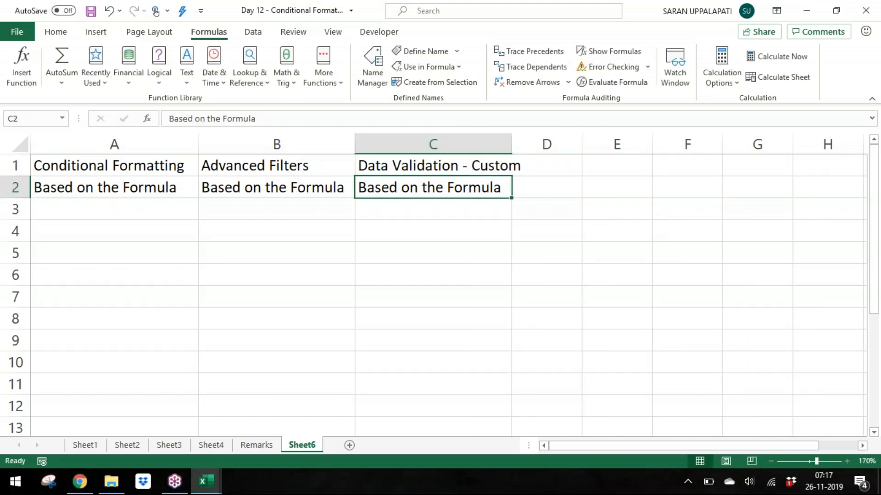
Step: Insert a blank column before column A, shifting the headings right
key("Down")
key("Down")
key("Home")
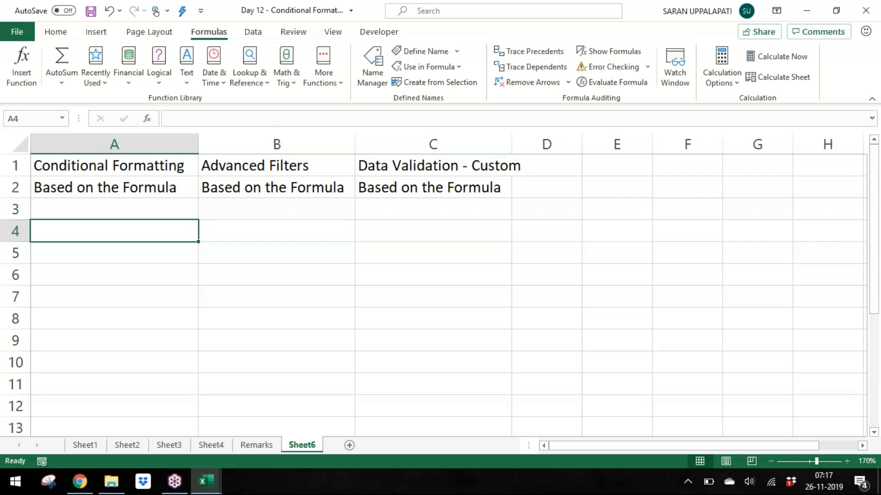
key("Up")
key("ctrl+space")
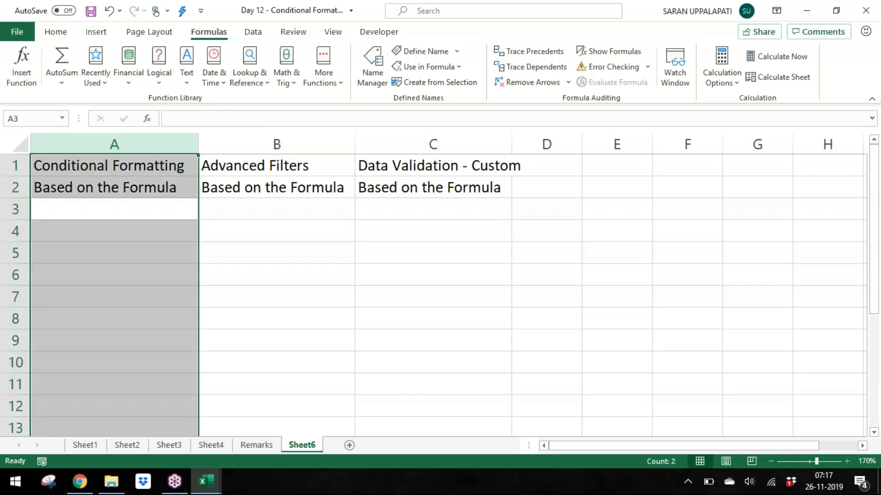
key("ctrl+shift+plus")
key("Down")
key("Up")
key("Up")
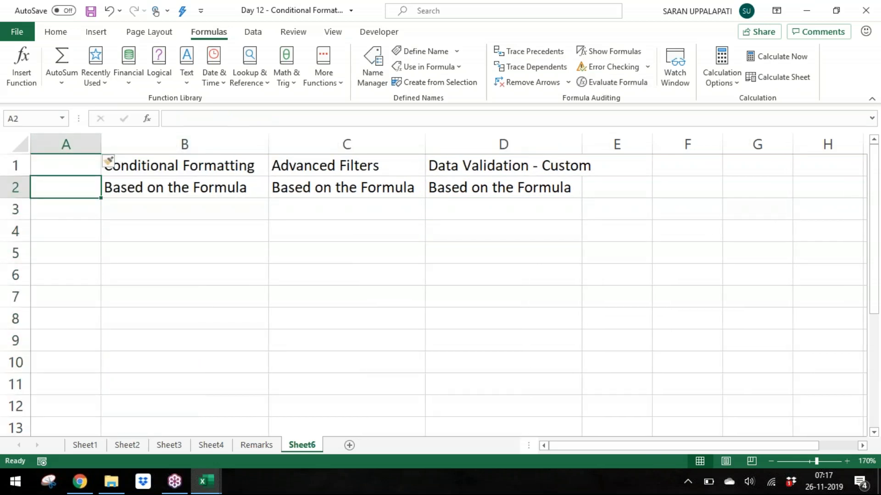
Step: Merge and center cells B3 to D3
key("Down")
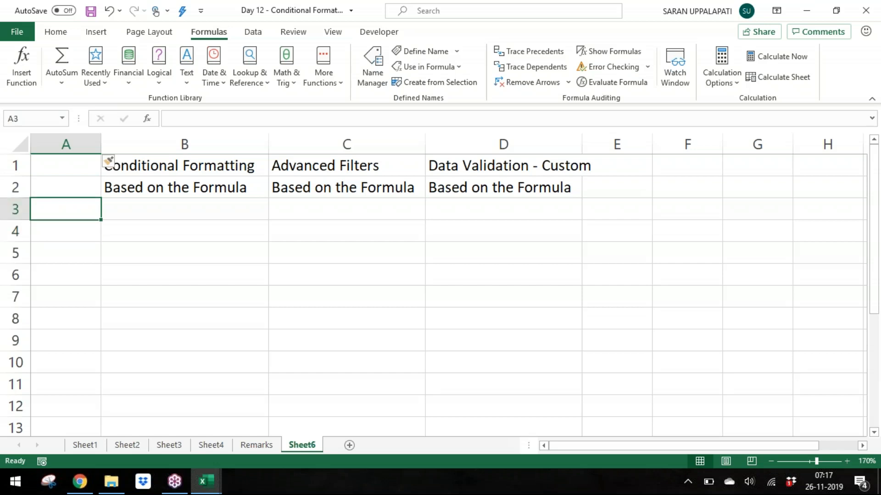
key("Right")
key("shift+Right")
key("shift+Right")
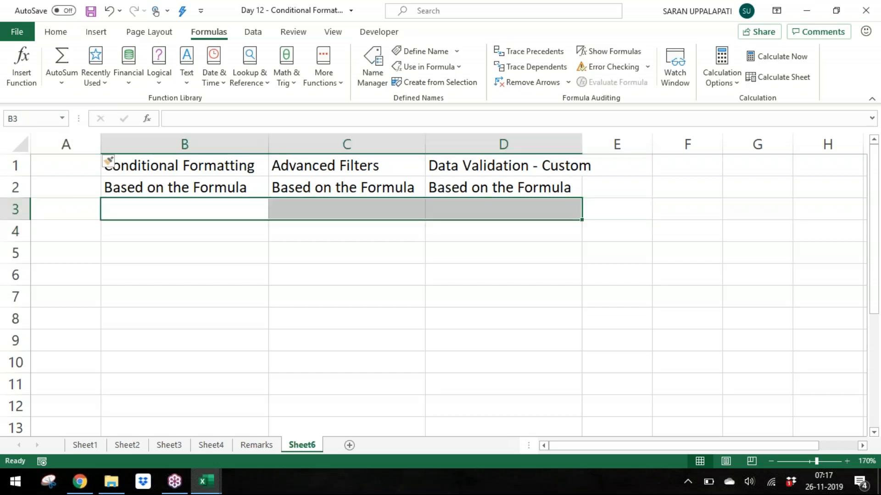
left_click(56, 31)
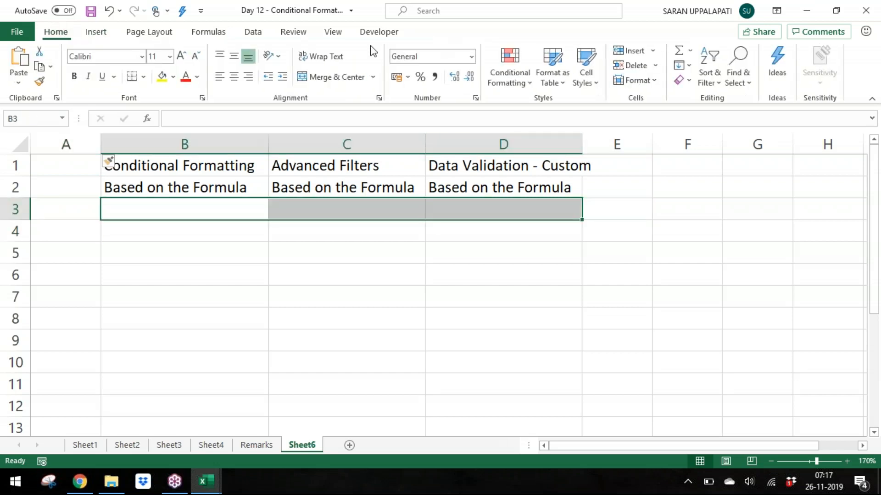
left_click(353, 77)
Step: Enter "The formula must result either TRUE or FALSE ONLY" in the merged B3 cell
type("T")
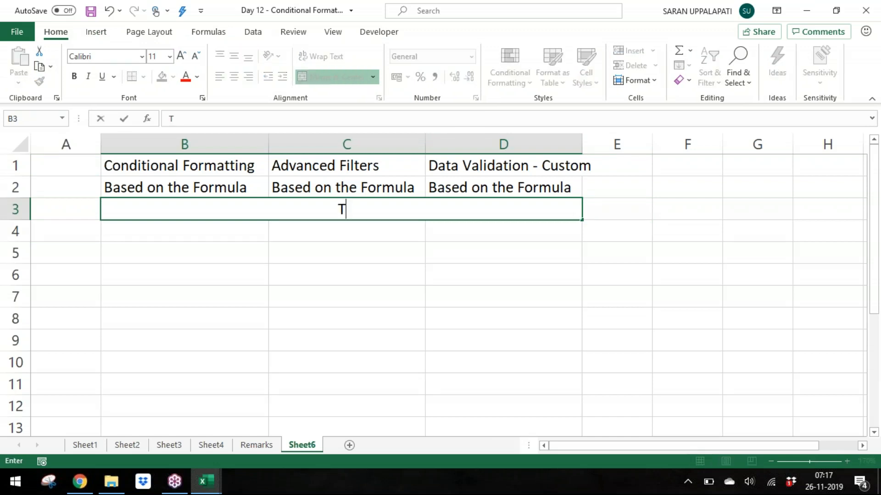
type("he formula must ")
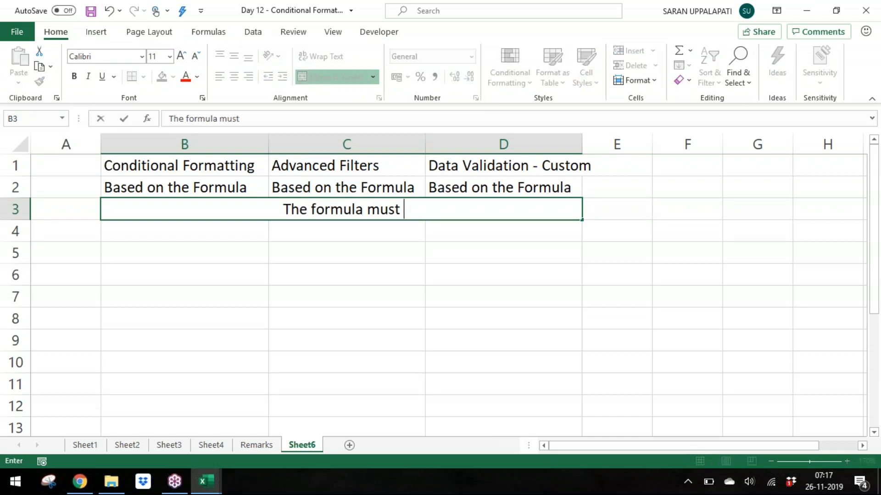
type("result either TRUER")
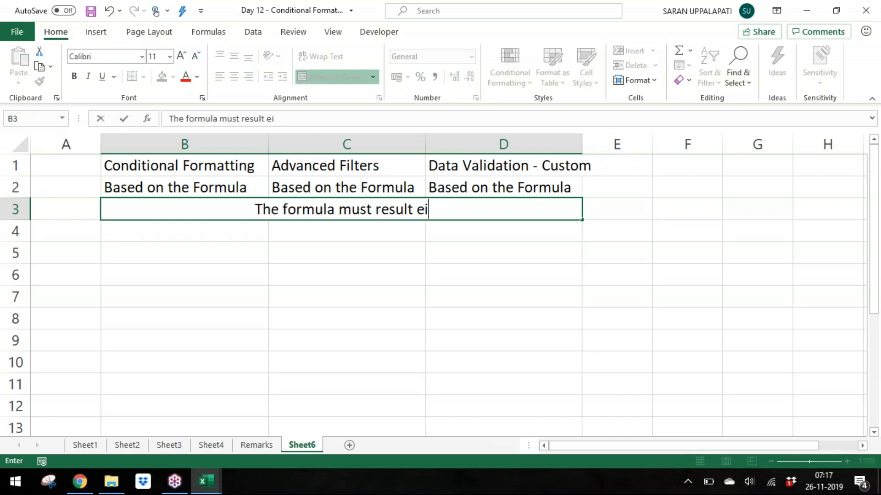
key("BackSpace")
type("or FALSE ONLY")
key("Return")
Step: Make the word ONLY bold in B3 and fill the merged B3 cell with yellow
key("Up")
key("F2")
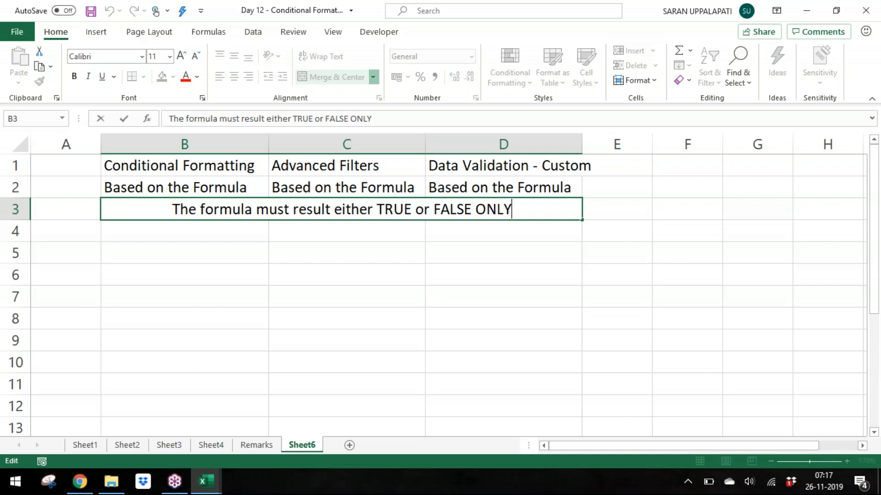
key("ctrl+shift+Left")
key("ctrl+b")
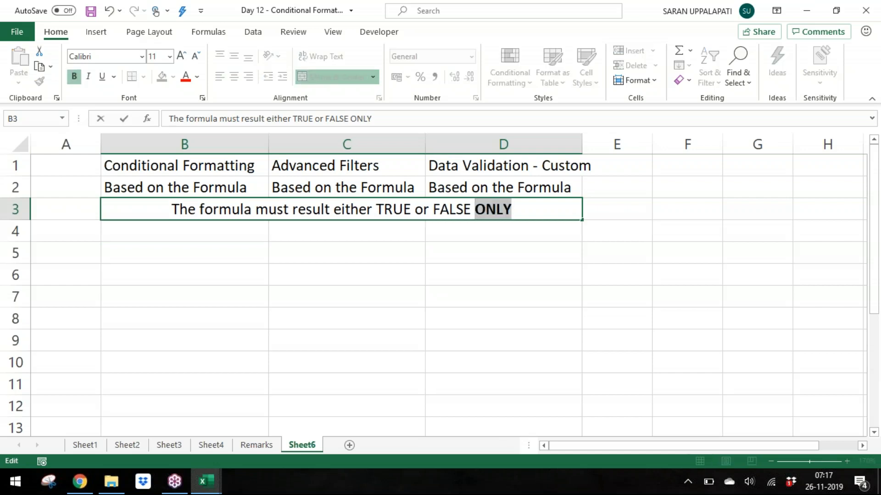
key("ctrl+Return")
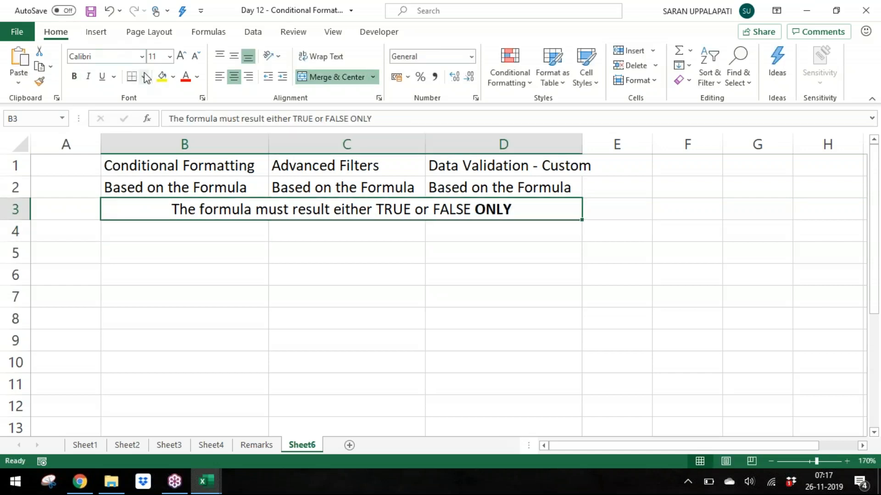
left_click(162, 76)
Step: Enter "If the result is TRUE" in A4 and autofit column A's width to it
left_click(76, 237)
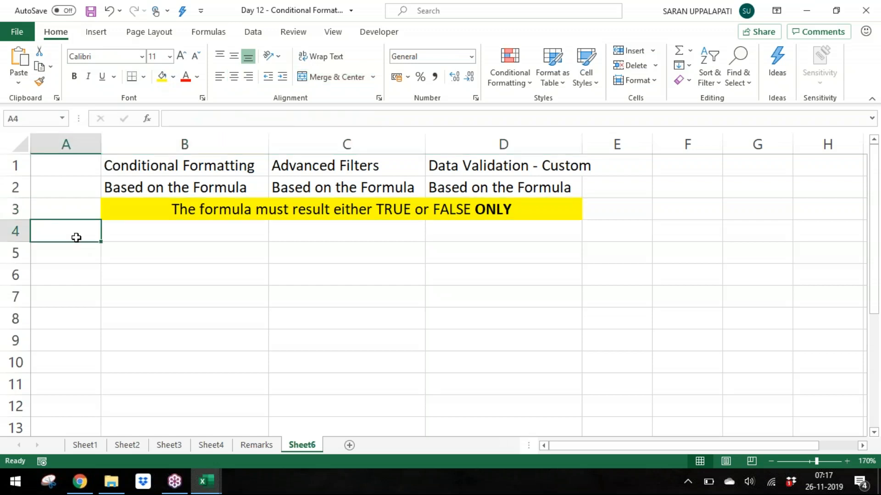
type("If the result is TRU")
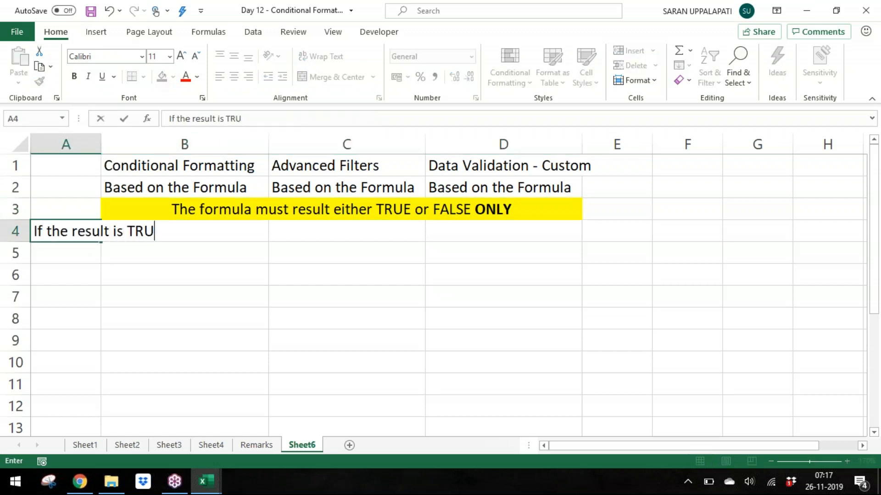
type("E")
key("Return")
key("Up")
key("alt+o")
key("c")
key("a")
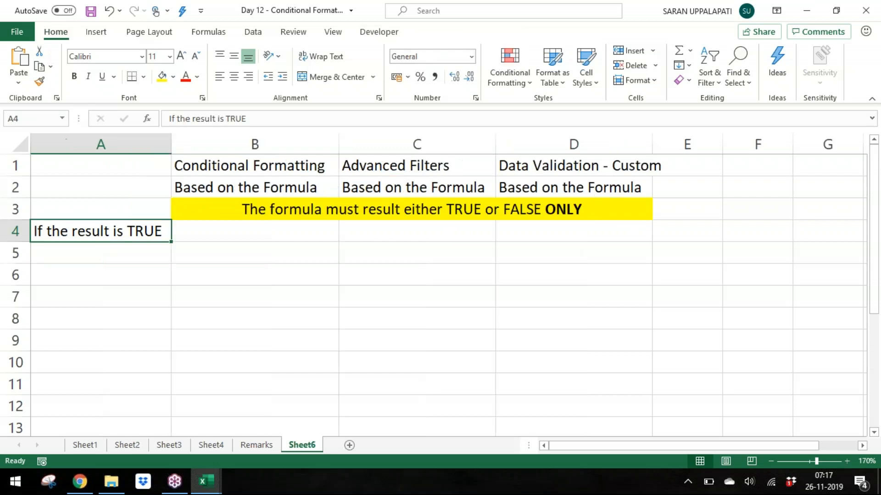
Step: Enter "Excel will Apply the Format" in B4 and autofit column B's width
key("Right")
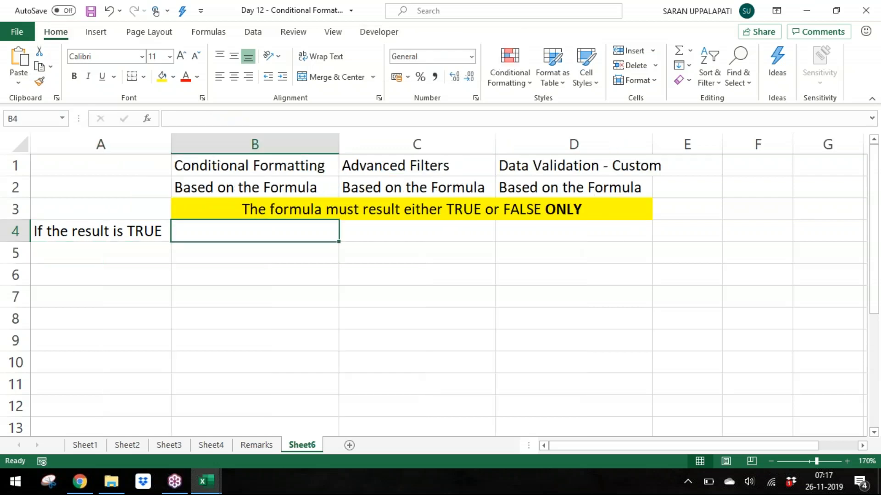
type("Exce")
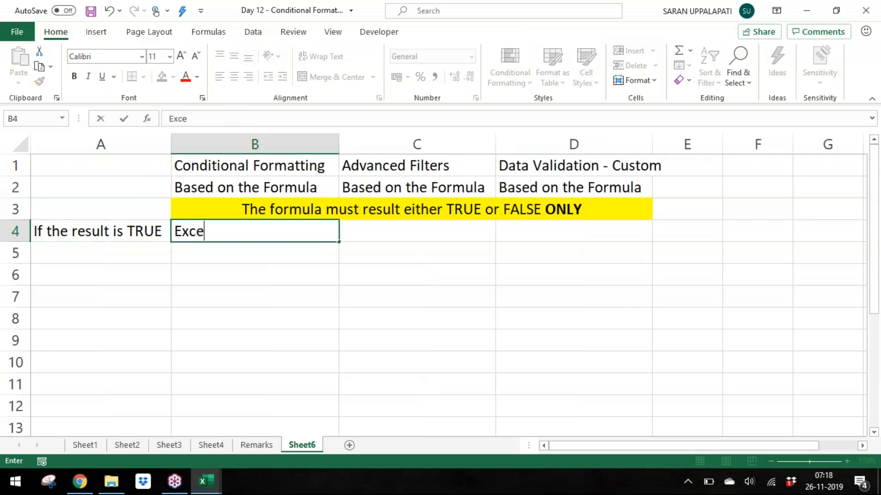
type("l will Appl")
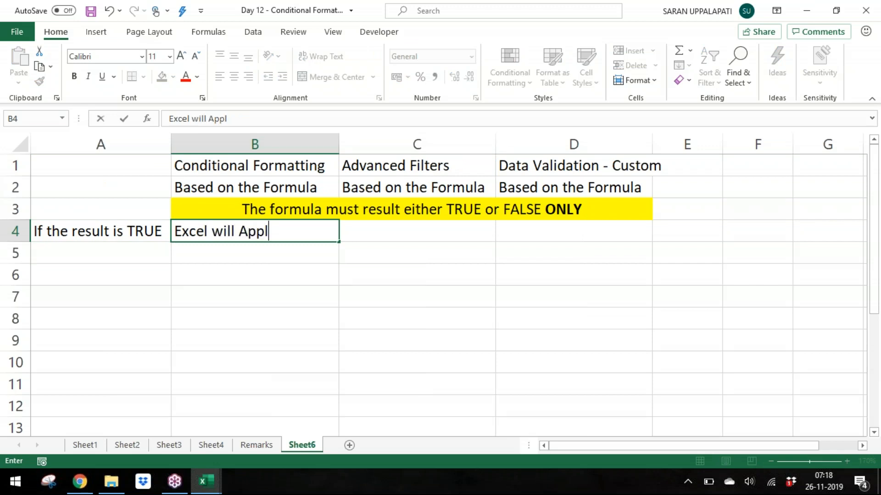
type("y the Format")
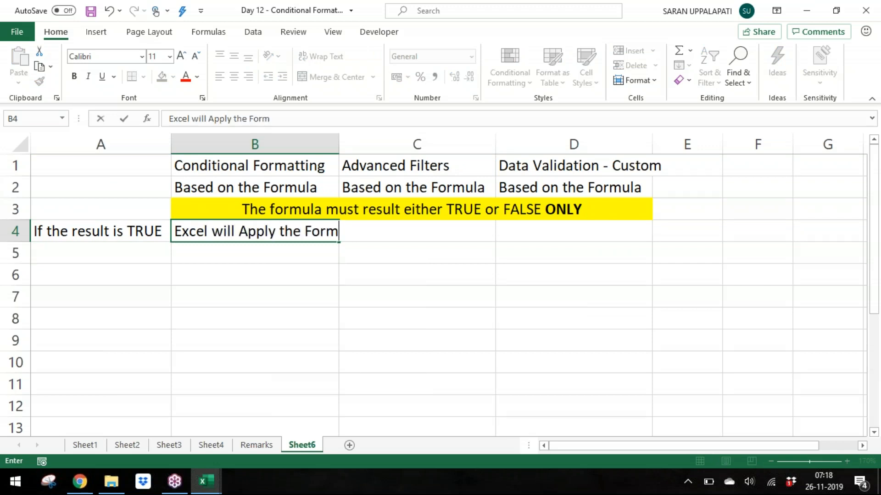
key("Return")
key("Up")
key("Right")
key("alt+o")
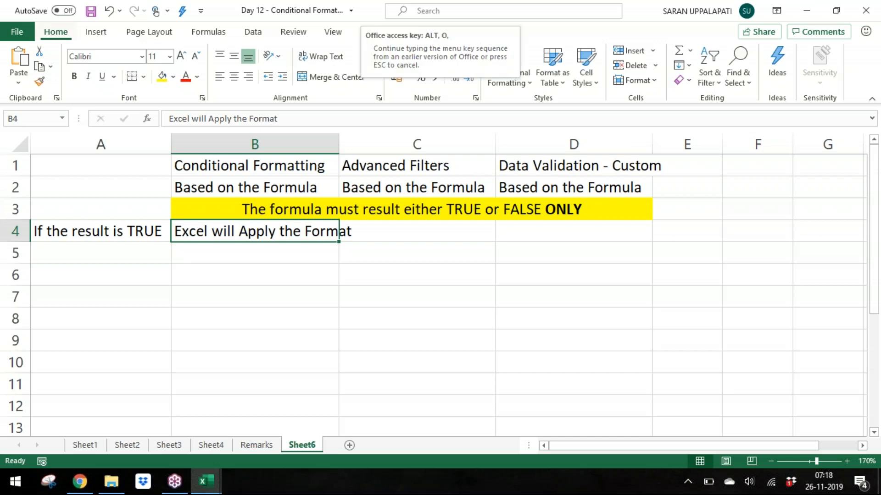
key("c")
key("a")
Step: Enter "Excel will Extract the Data" in C4 and autofit column C's width
key("Right")
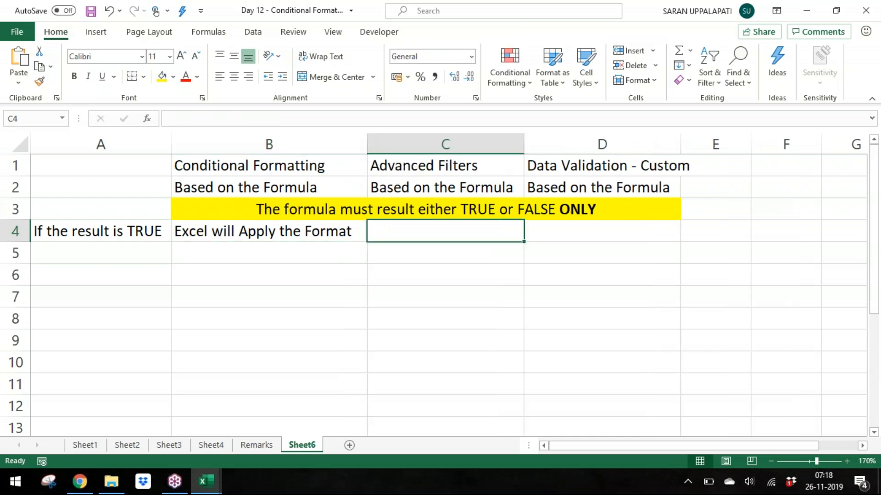
type("Excel will Extract the ")
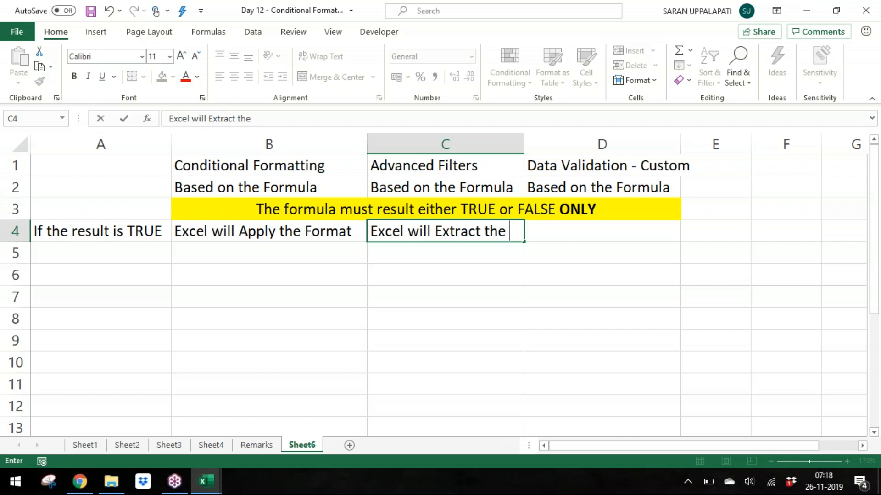
type("Data")
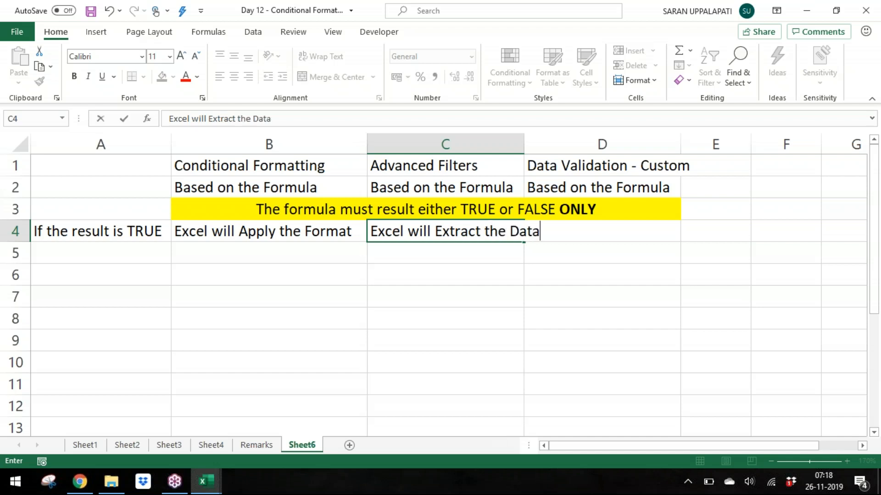
key("Return")
key("Left")
key("Up")
key("Right")
key("Right")
key("Left")
key("alt+o")
key("c")
key("a")
Step: Enter "Excel will allow the user into the Cell" in D4
key("Right")
type("Excel ")
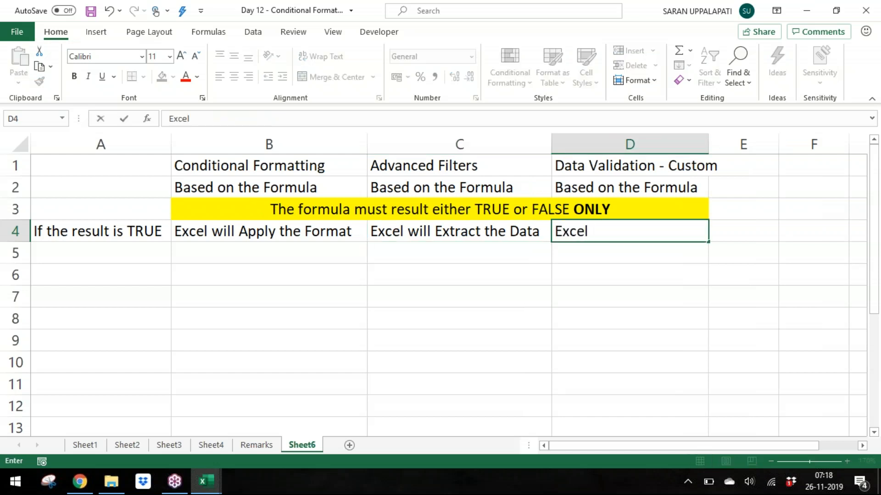
type("will allow the ")
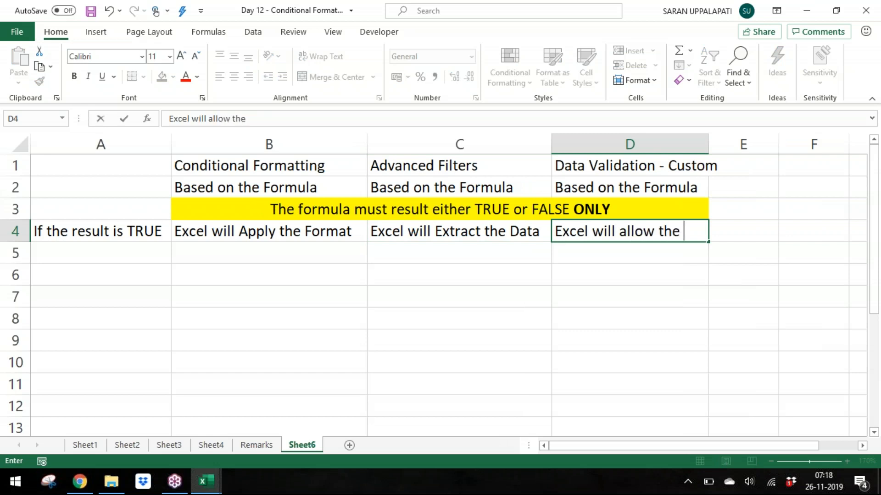
type("user into the CE")
key("BackSpace")
type("ell")
key("Return")
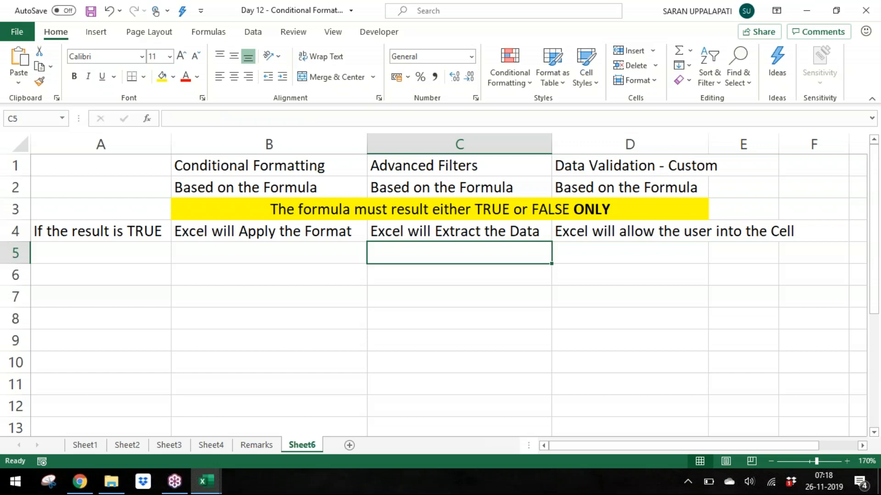
Step: Copy A4 into A5 and change its last word to FALSE, making "If the result is FALSE"
key("Left")
key("Left")
key("Up")
key("ctrl+c")
key("Down")
key("Return")
key("F2")
key("ctrl+shift+Left")
type("FALSE")
key("Tab")
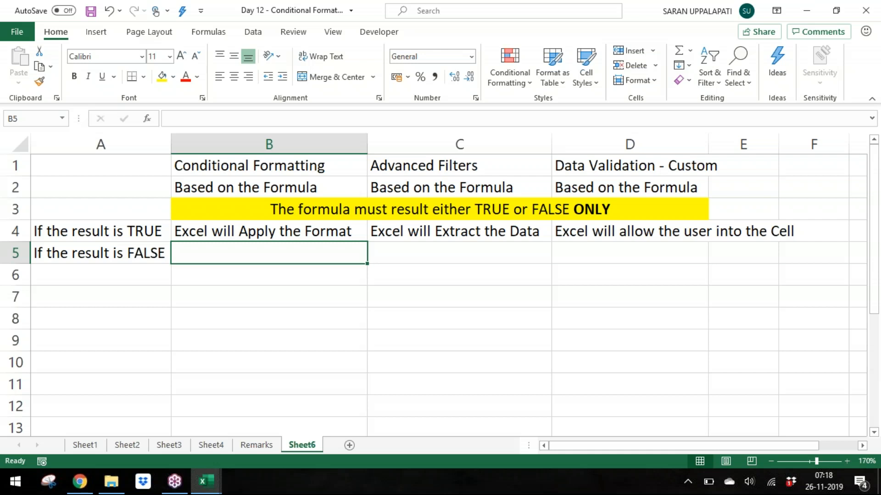
Step: Enter "Excel ignores the Format" in B5
key("Up")
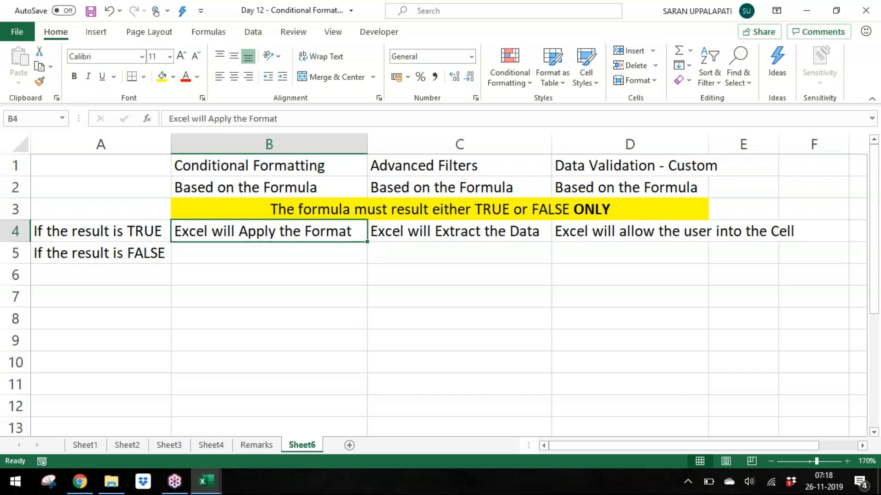
key("Down")
type("Ec")
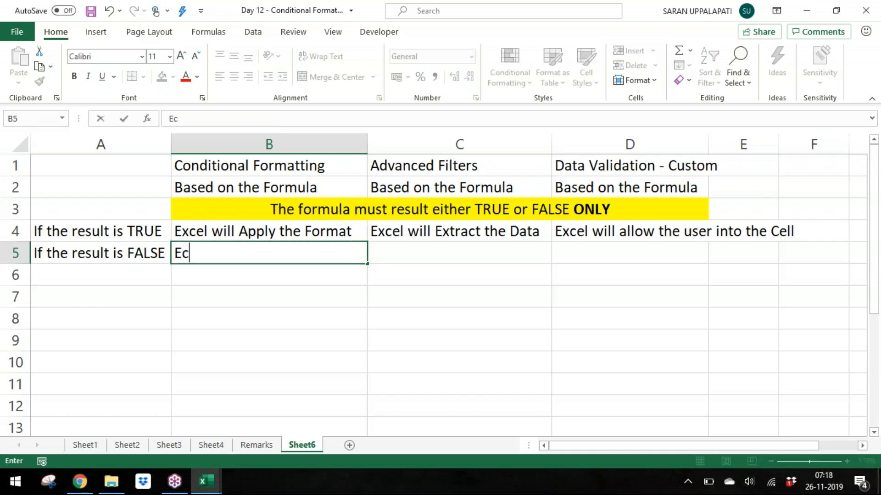
type("xcel in")
key("BackSpace")
type("gnores the F")
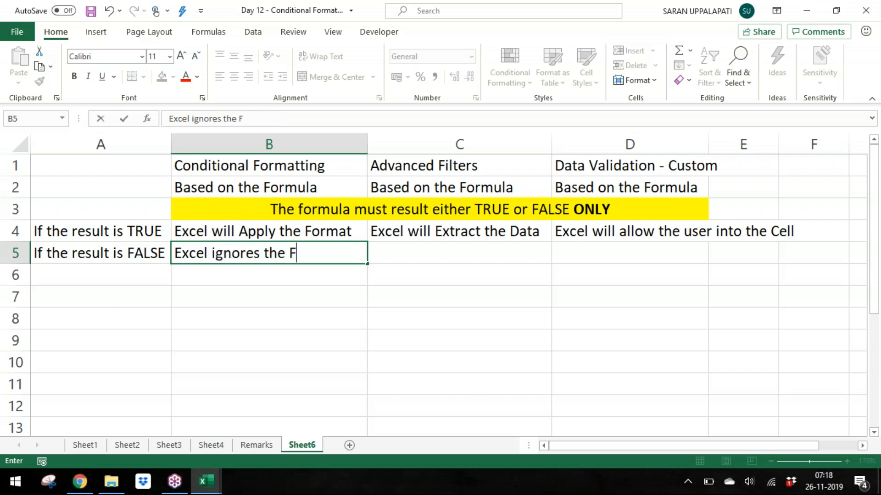
type("ormat")
key("Return")
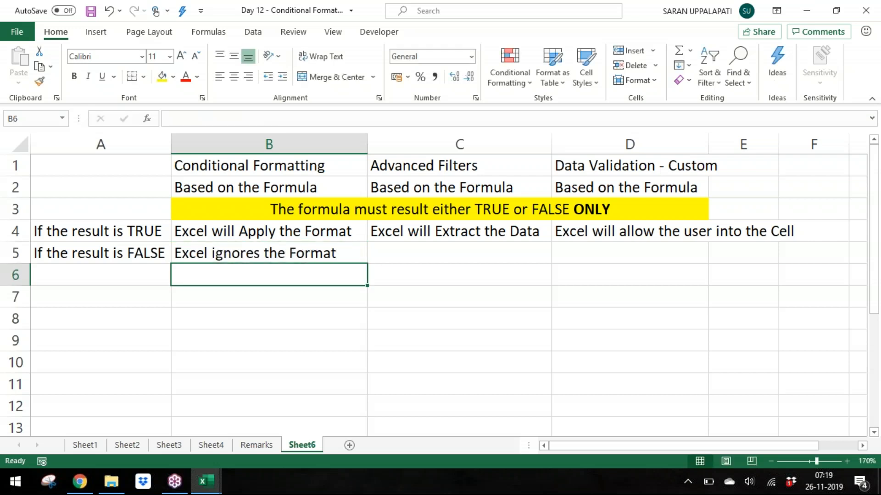
Step: Enter "Excel ignores the Data" in C5
key("Up")
key("Right")
type("Excel ")
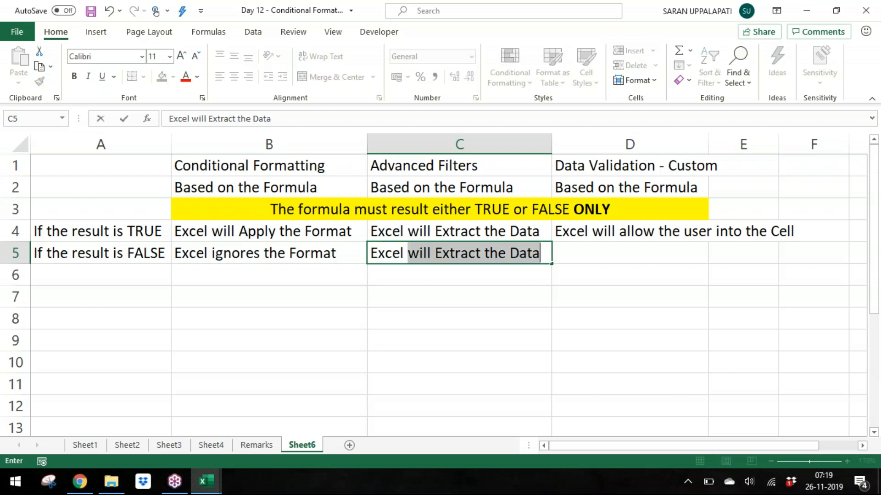
type("ignores")
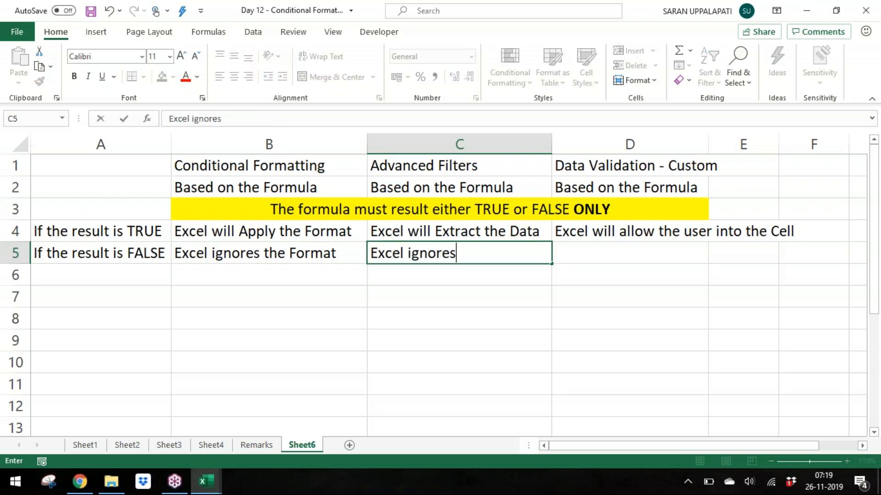
type(" the dat")
key("BackSpace")
key("BackSpace")
key("BackSpace")
type("Data")
key("Return")
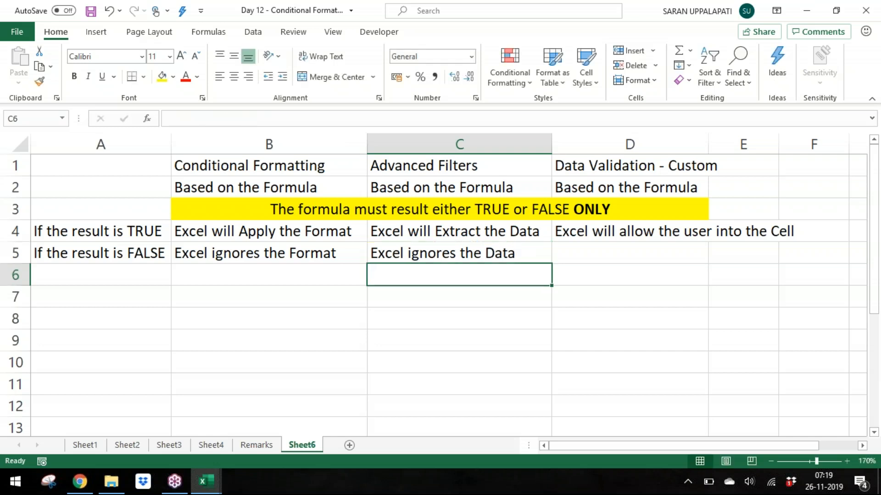
Step: Enter "Excel will not allow the user into the Cell" in D5
key("Up")
key("Right")
type("Excel w")
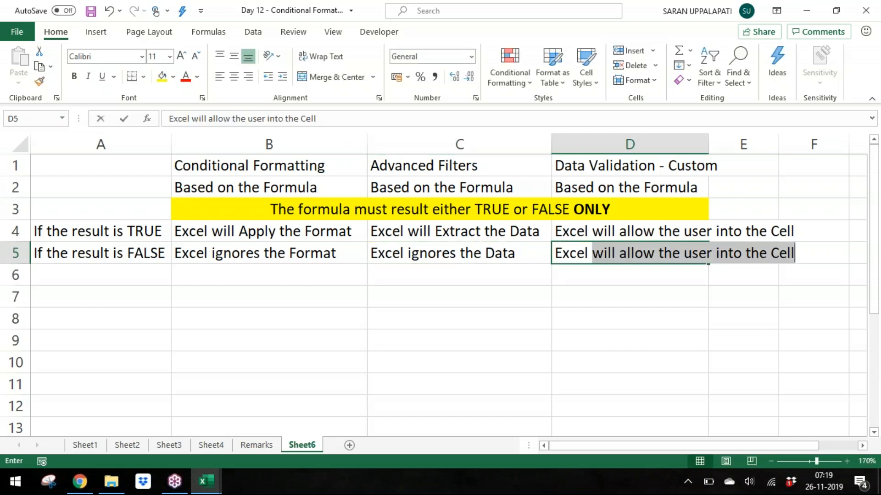
type("ill not ")
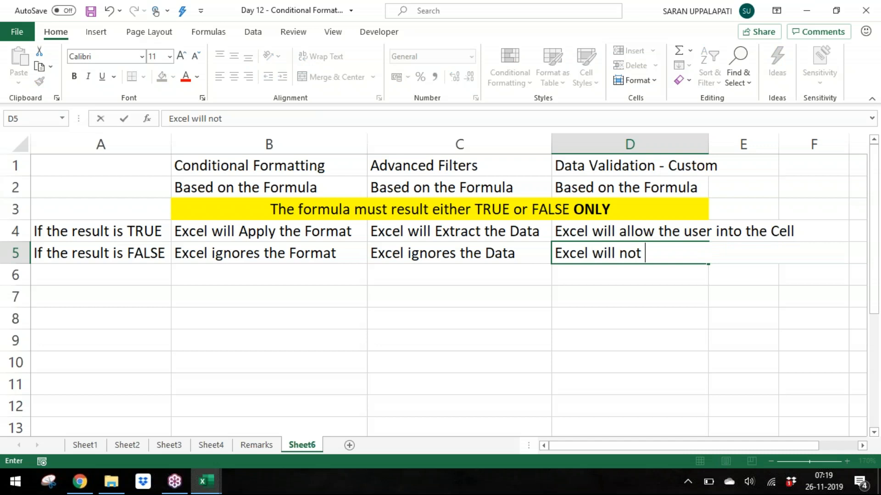
type("allow the ")
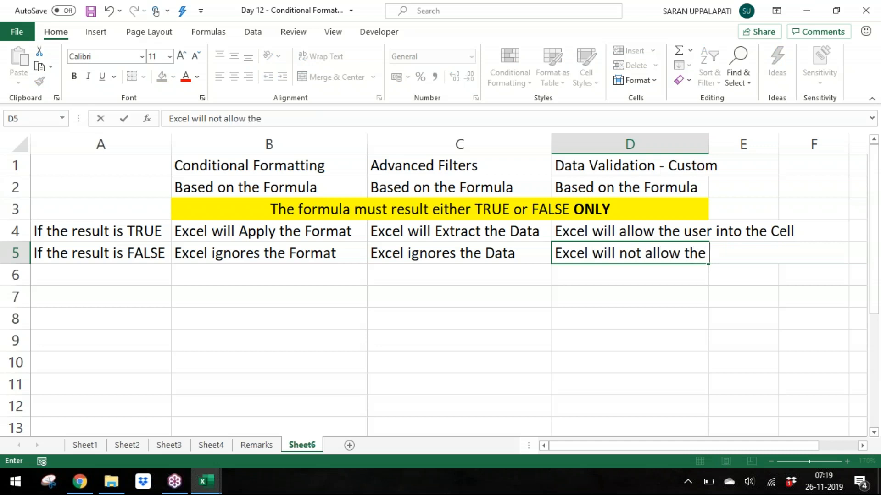
type("user")
key("Return")
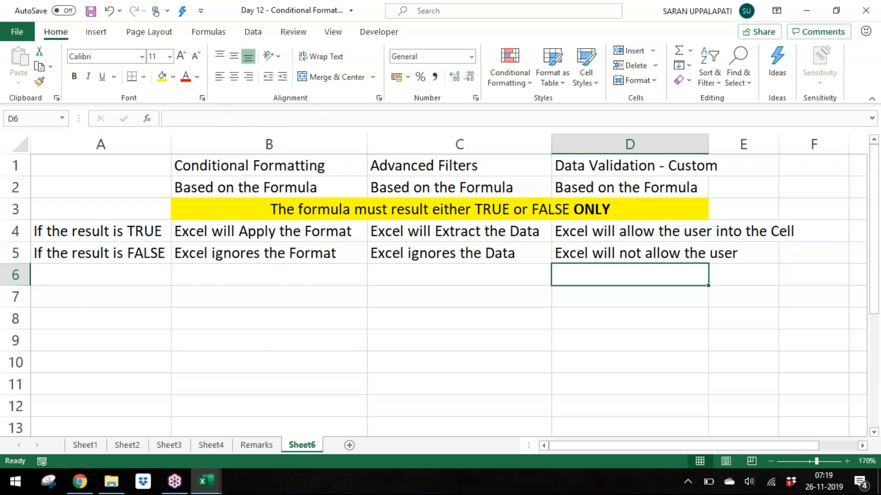
key("Up")
type("into the CEll")
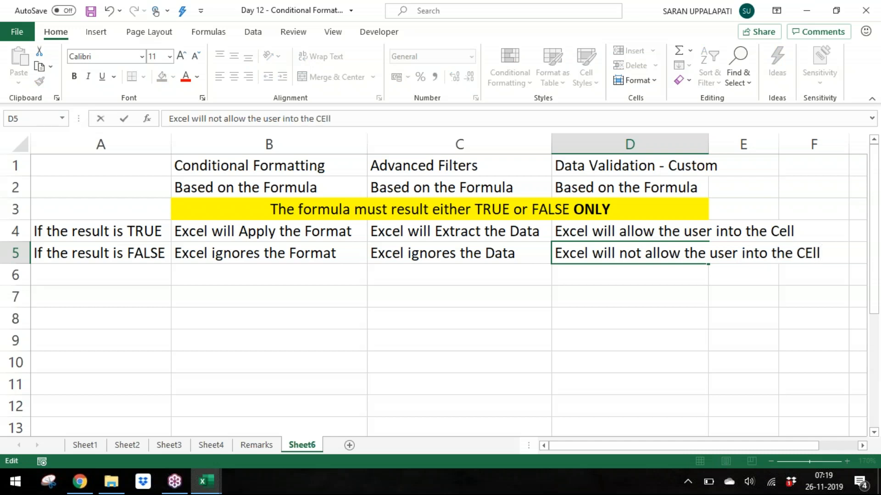
key("Return")
Step: Select D4 and D5 and autofit column D's width to their text
key("Up")
key("Up")
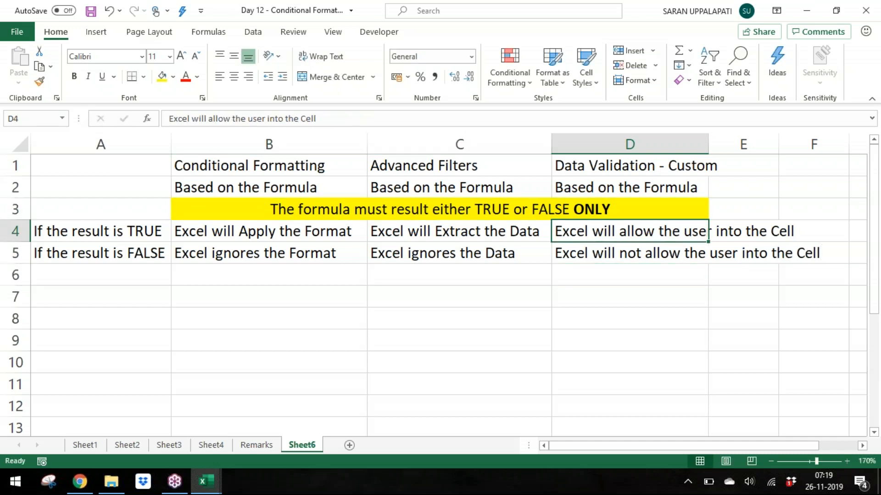
key("shift+Down")
key("alt+h")
key("o")
key("i")
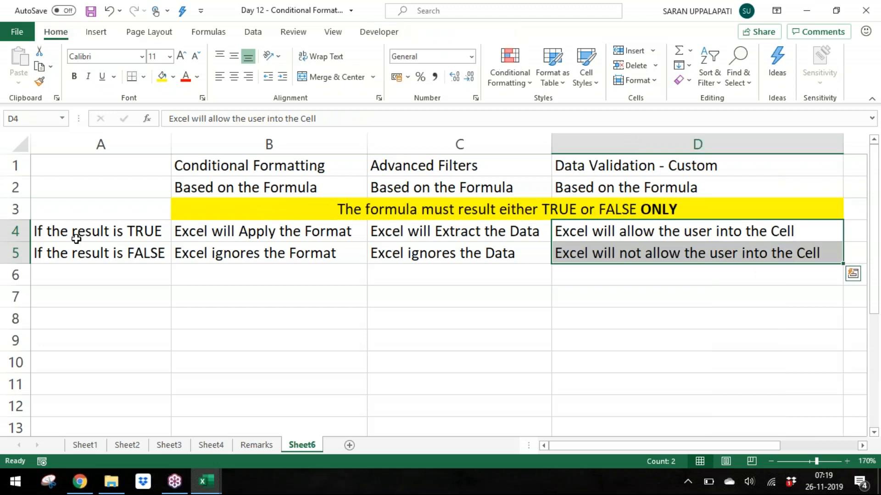
Step: Rename Sheet6 as "Formula TF"
left_click(770, 462)
left_click(769, 461)
left_click(769, 461)
left_click(374, 355)
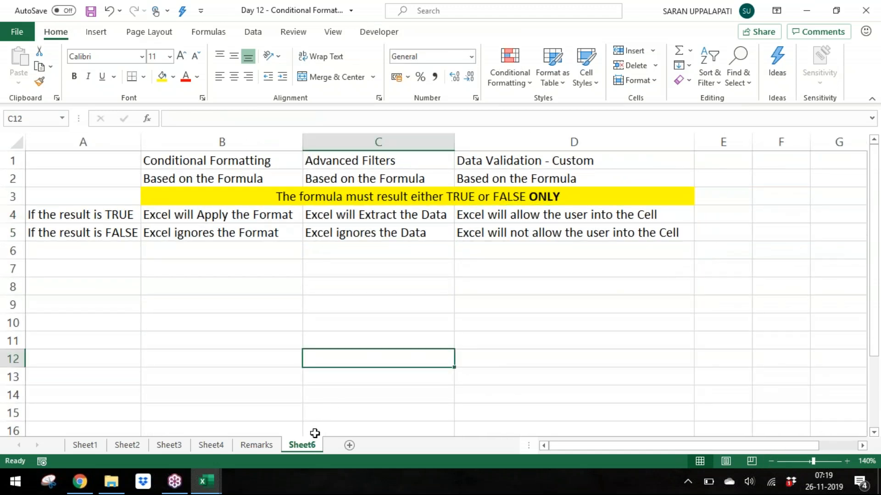
double_click(307, 446)
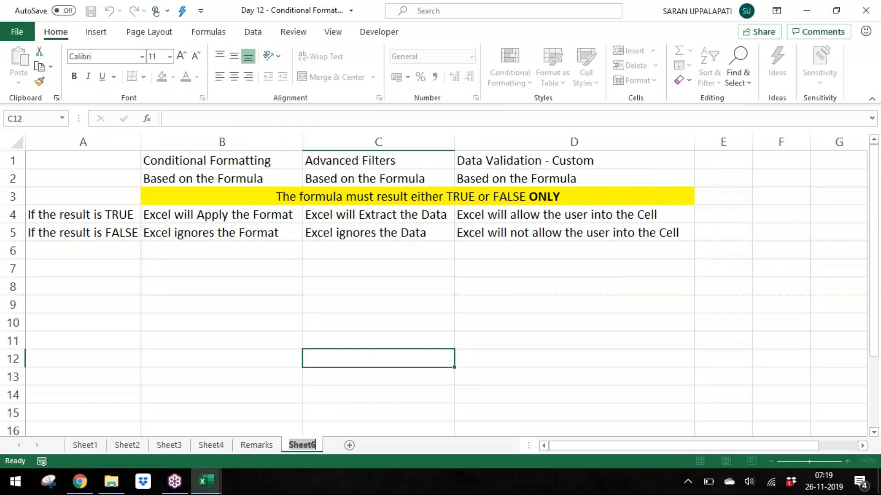
type("For")
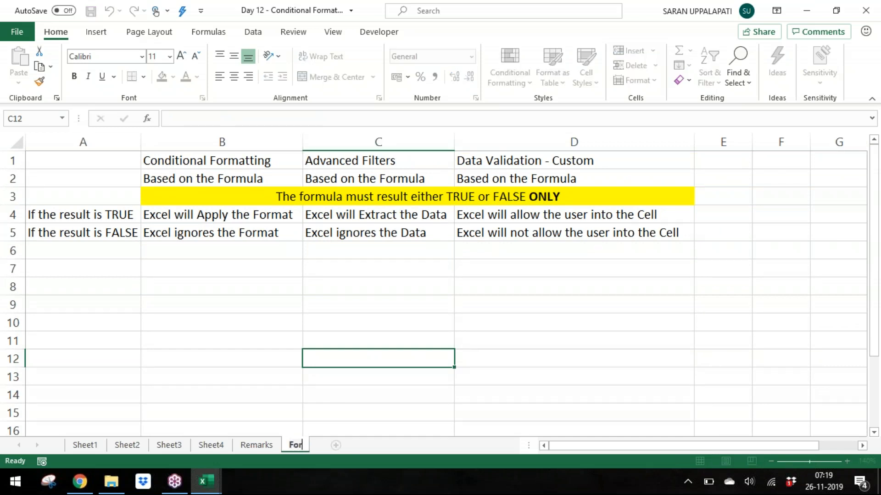
type("mula T")
type("R")
key("BackSpace")
type("F")
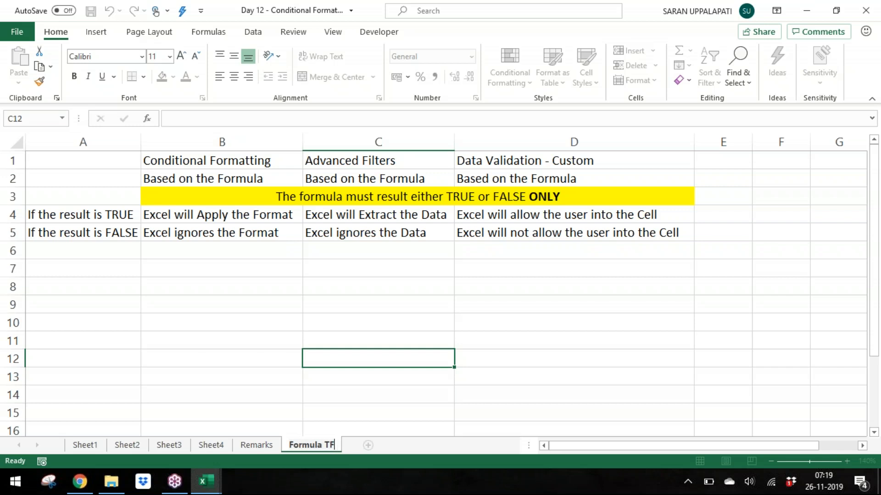
key("Return")
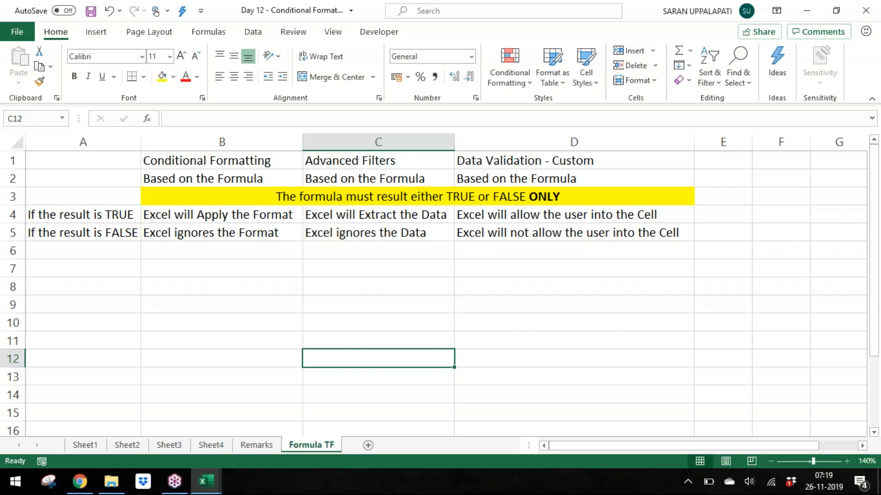
Step: Rename Sheet4 as "Filters"
key("ctrl+Page_Up")
key("ctrl+Page_Up")
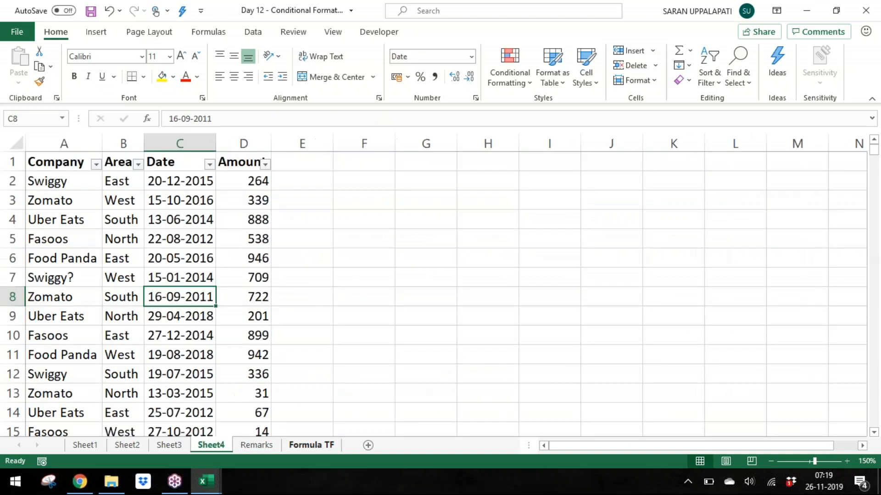
key("alt+h")
type("or")
type("Filter")
type("s")
key("Return")
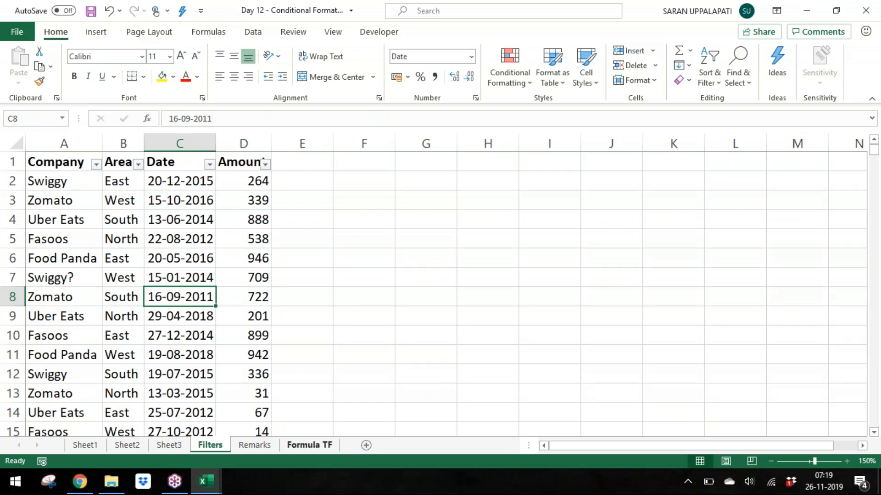
Step: Rename Sheet3 as "Text vs Numbers Vs Data"
key("ctrl+Page_Up")
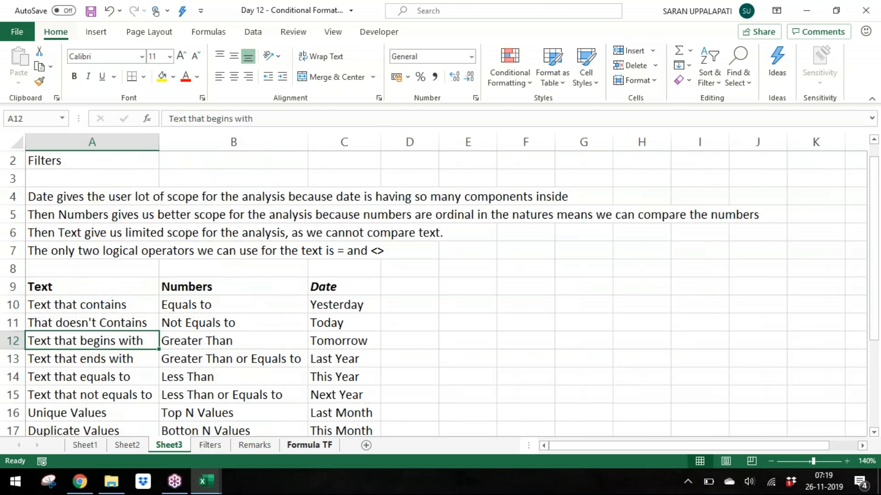
key("alt+h")
type("or")
type("Text")
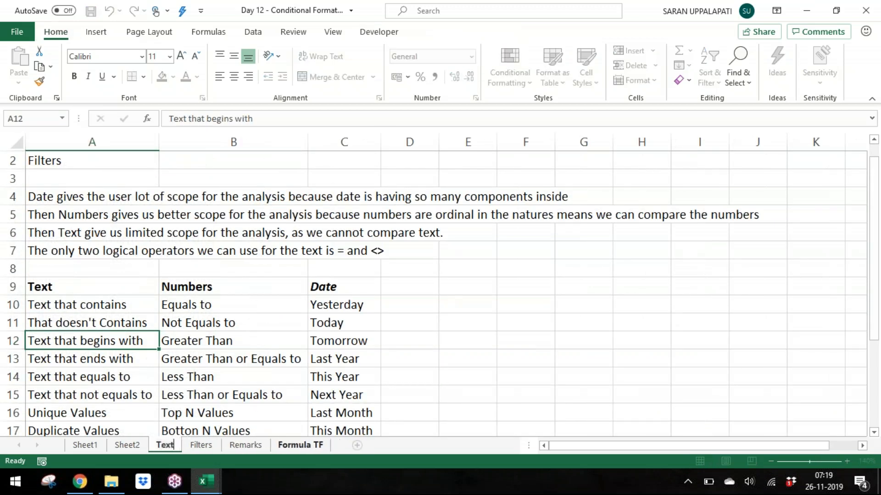
type(" vs")
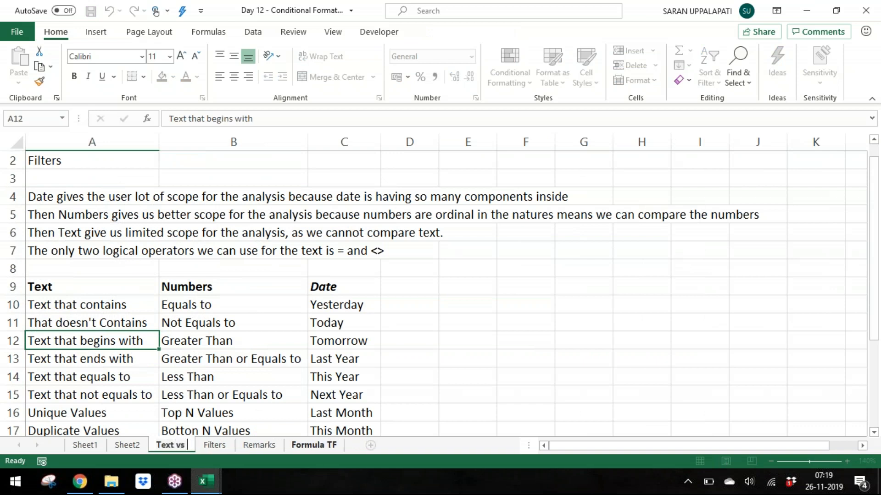
type(" Numbers Bs")
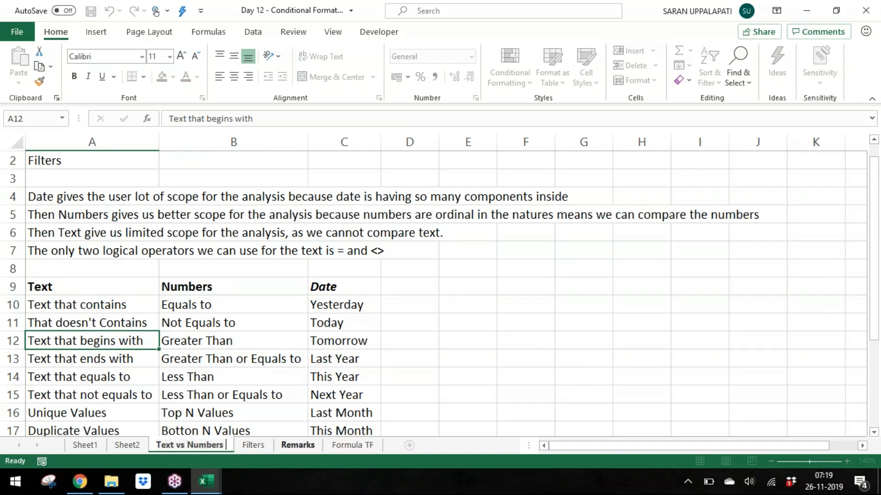
key("BackSpace")
key("BackSpace")
type("Vs Data")
key("Return")
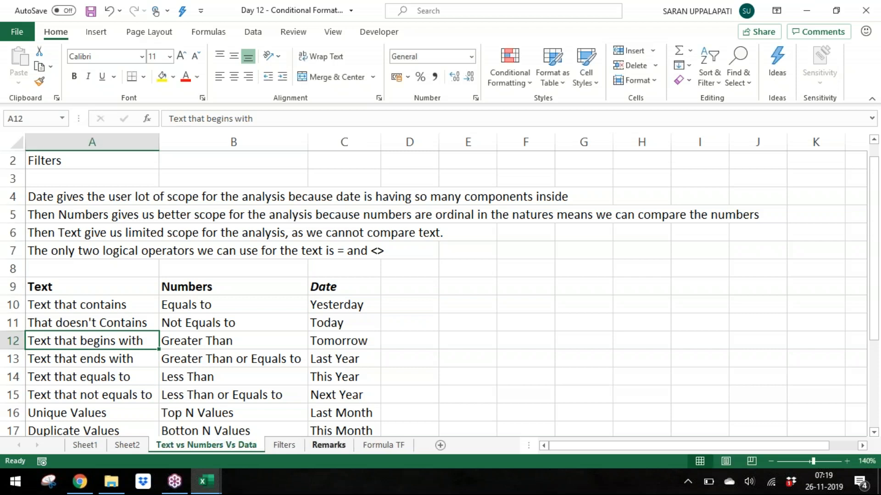
Step: Correct the Sheet3 tab name to "Text Vs Numbers Vs Date"
double_click(207, 446)
key("Right")
key("BackSpace")
type("e")
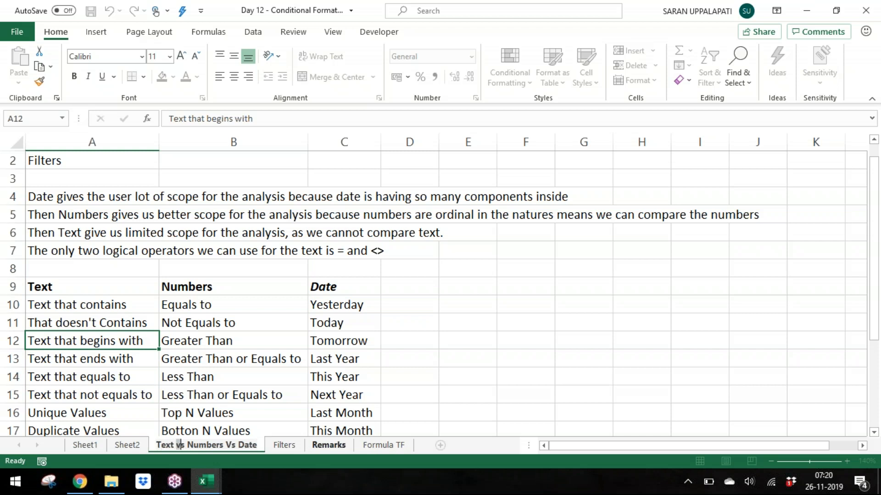
key("BackSpace")
type("V")
key("Return")
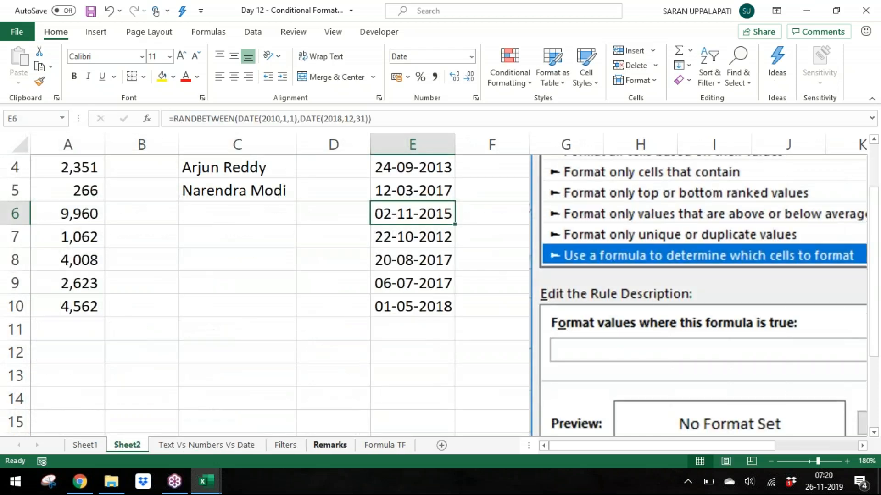
Step: Rename Sheet2 as "Examples"
double_click(127, 446)
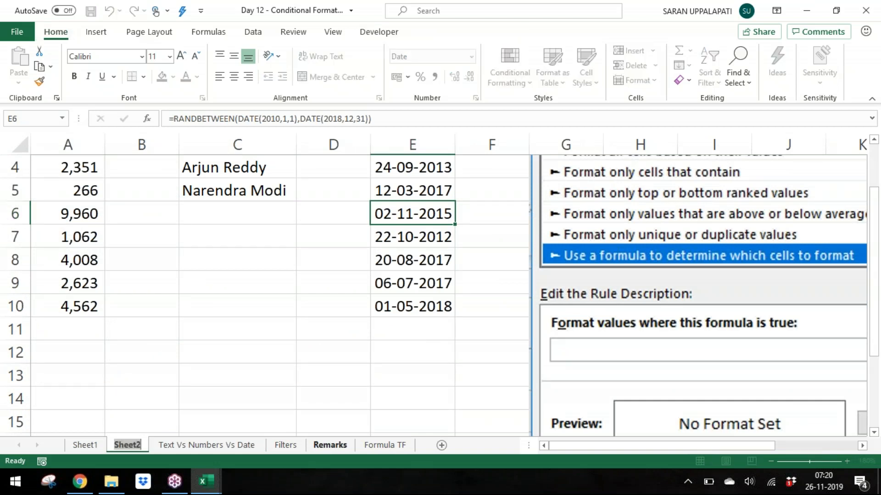
type("E")
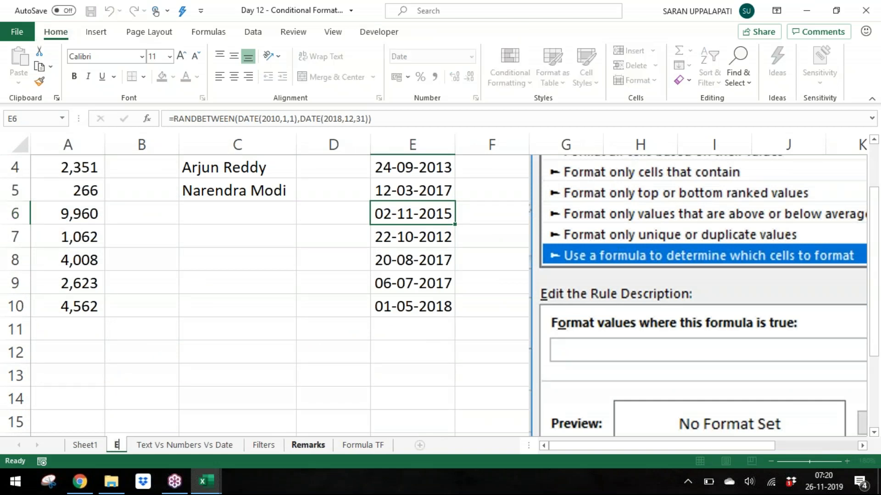
type("xa")
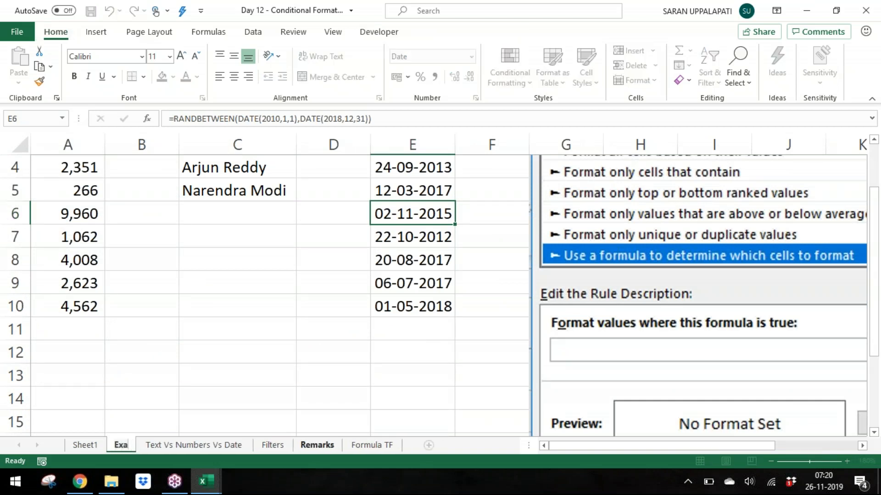
type("mples")
key("Return")
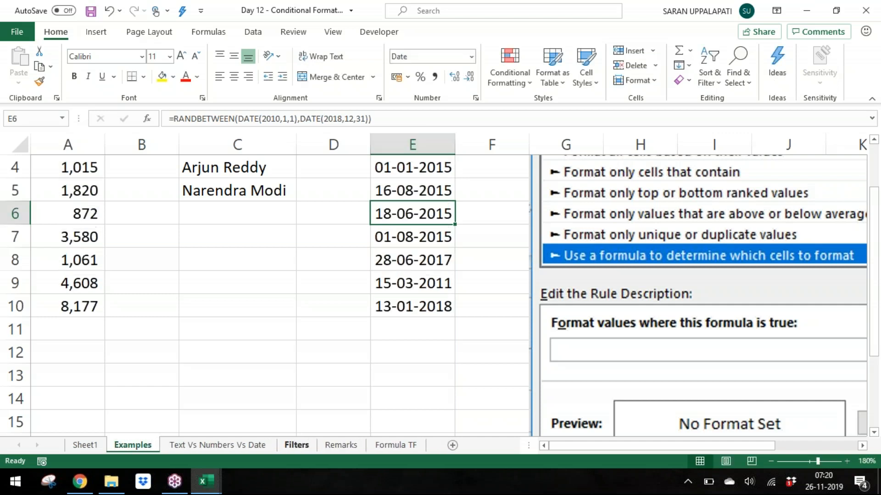
Step: Rename Sheet1 as "Case"
double_click(98, 448)
type("Case")
key("Return")
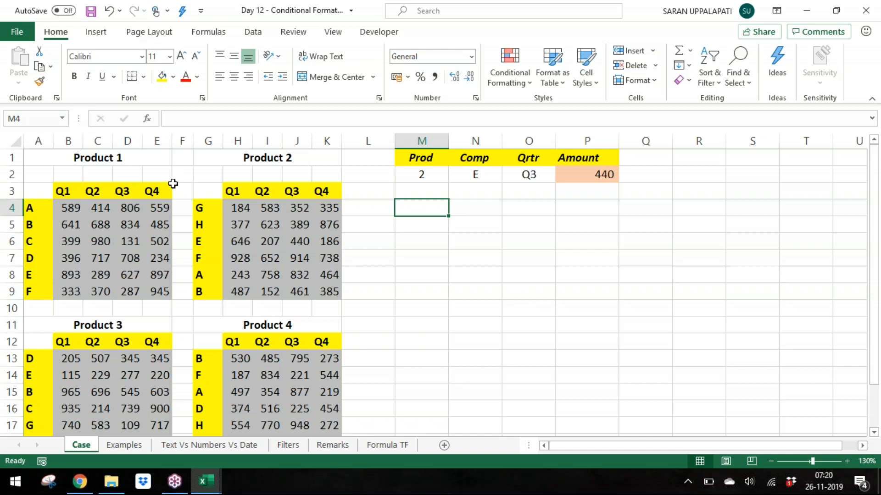
left_click(514, 85)
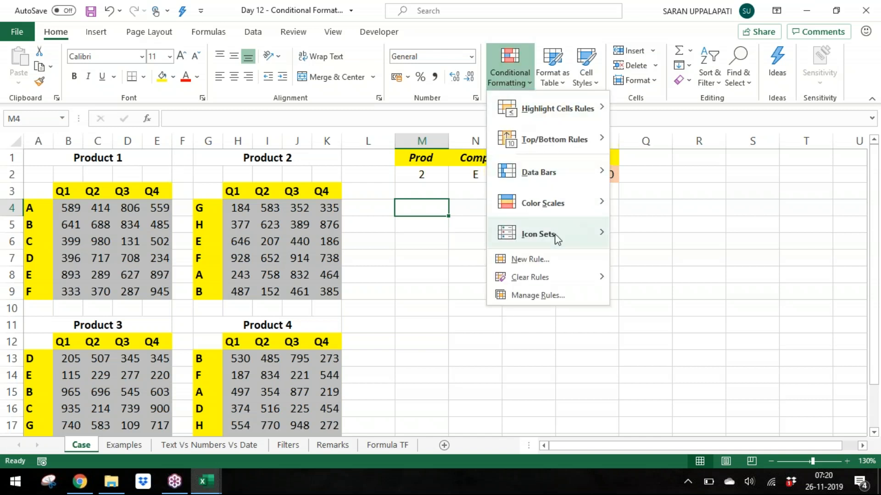
key("Escape")
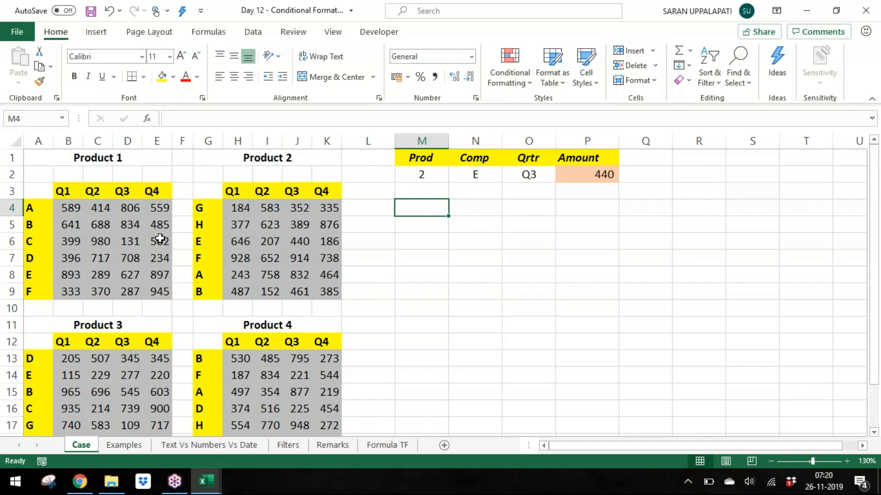
left_click_drag(73, 209, 172, 293)
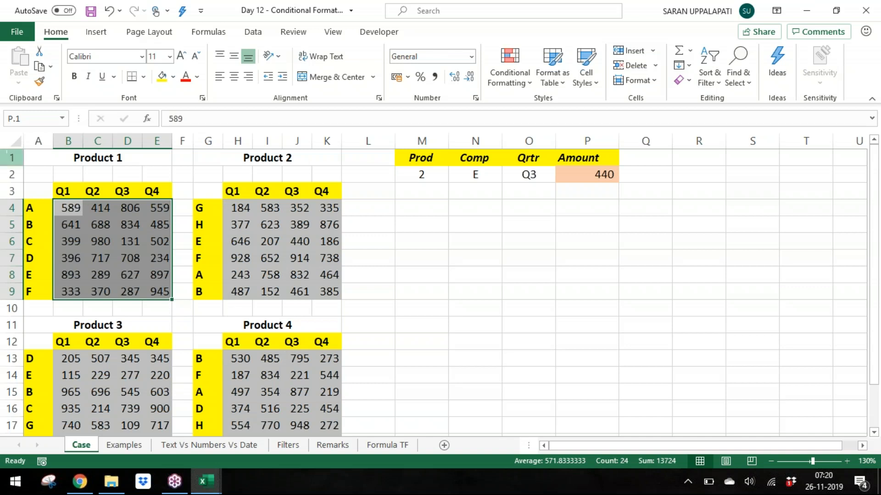
left_click_drag(38, 141, 322, 277)
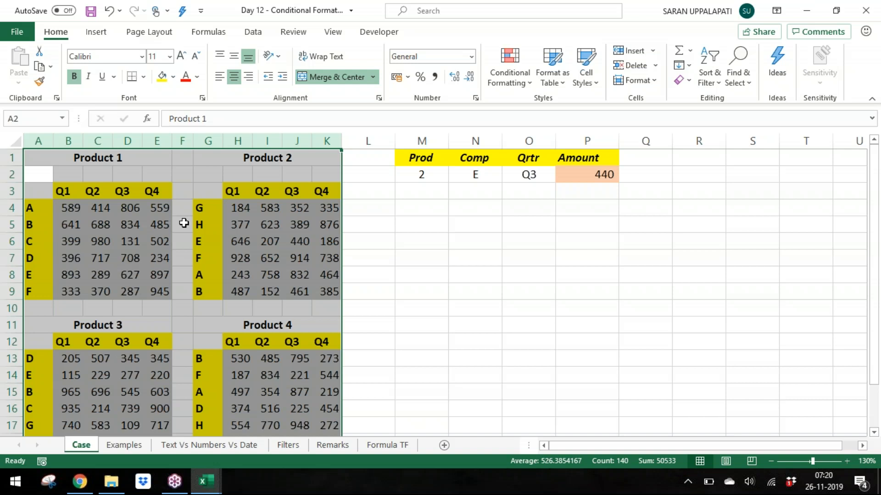
left_click(184, 223)
left_click_drag(67, 207, 160, 288)
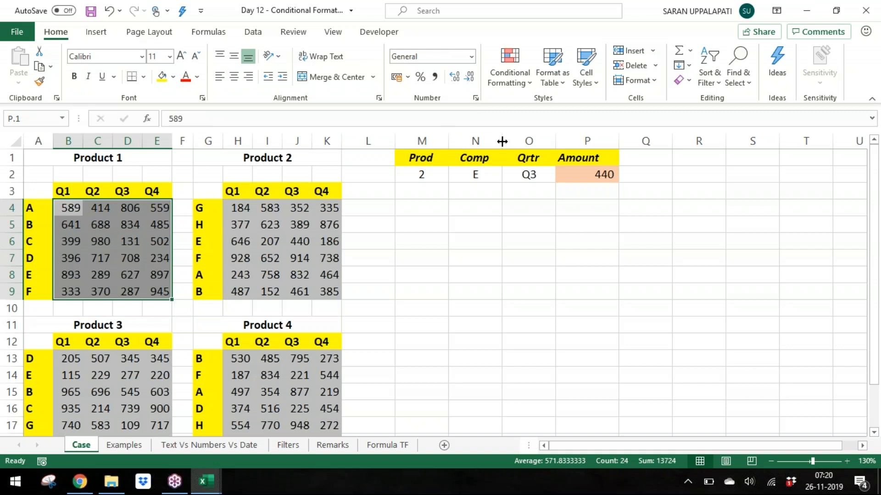
left_click(548, 240)
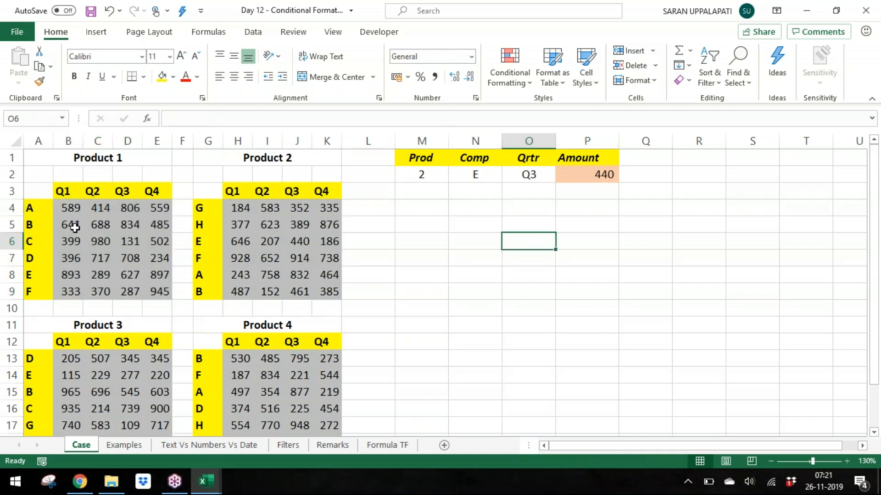
Step: Set the Prod selector in M2 to 1
left_click(423, 176)
left_click(455, 176)
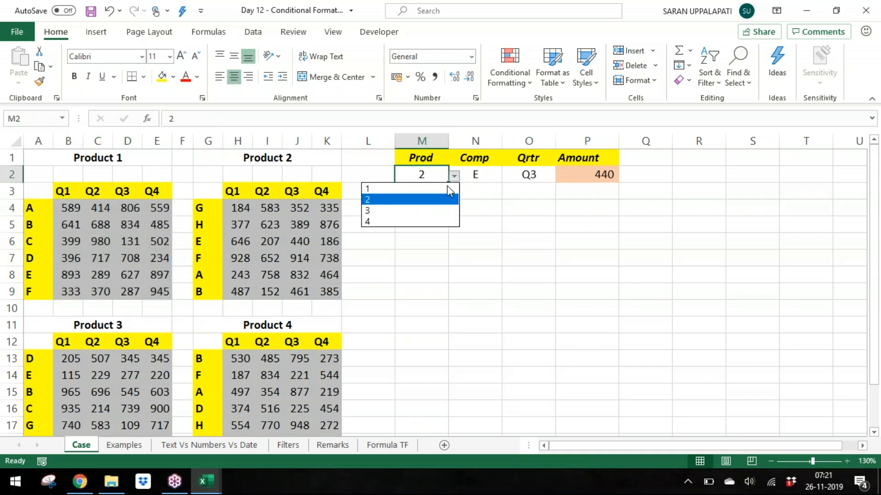
left_click(435, 192)
left_click_drag(69, 208, 168, 292)
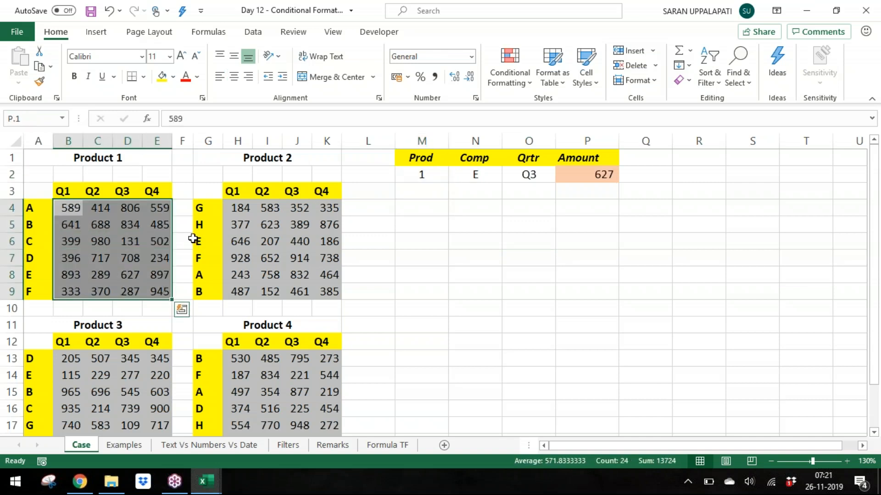
left_click(872, 46)
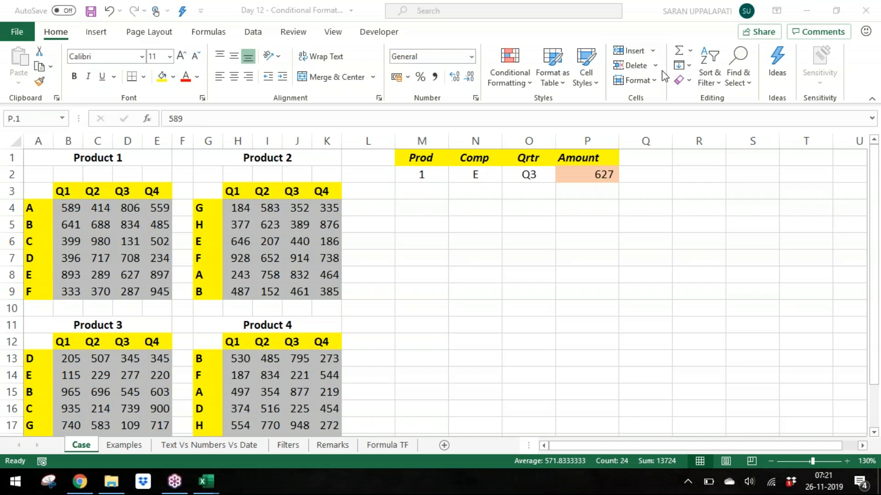
left_click(104, 213)
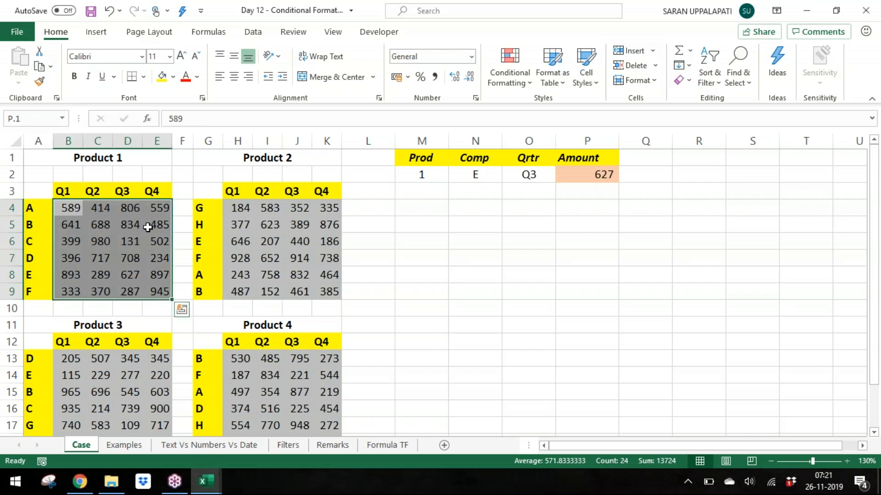
left_click(509, 85)
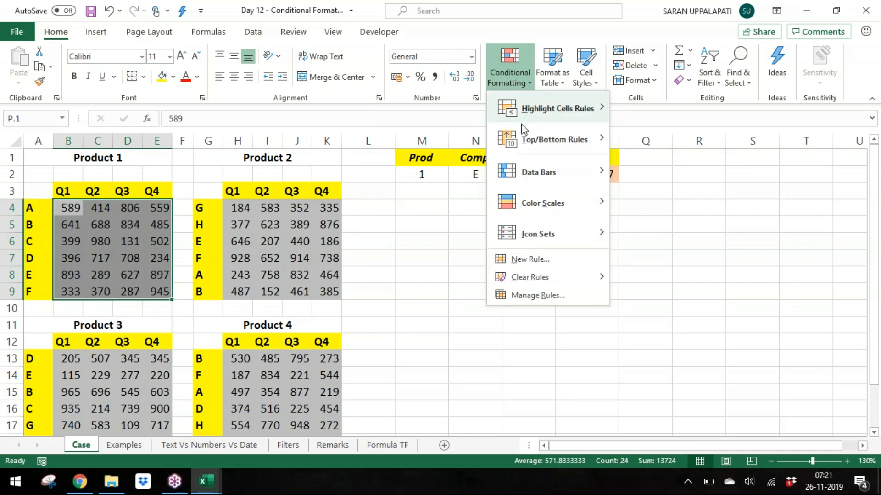
left_click(558, 256)
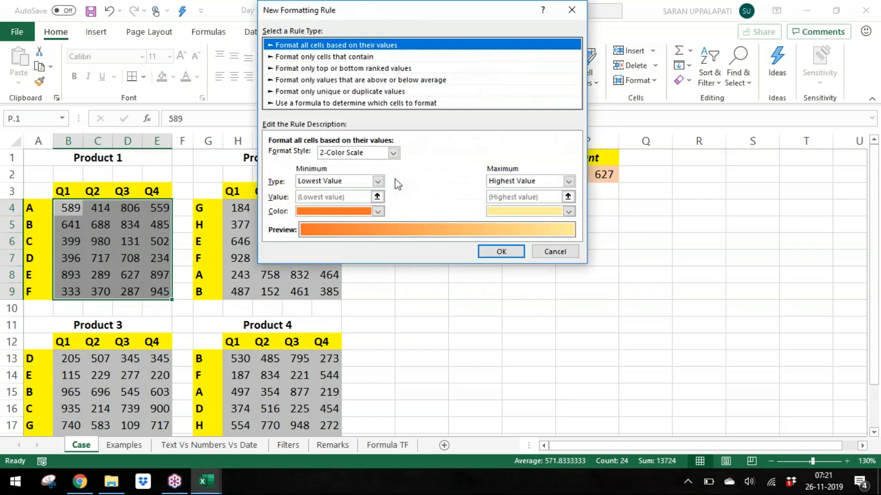
left_click(397, 103)
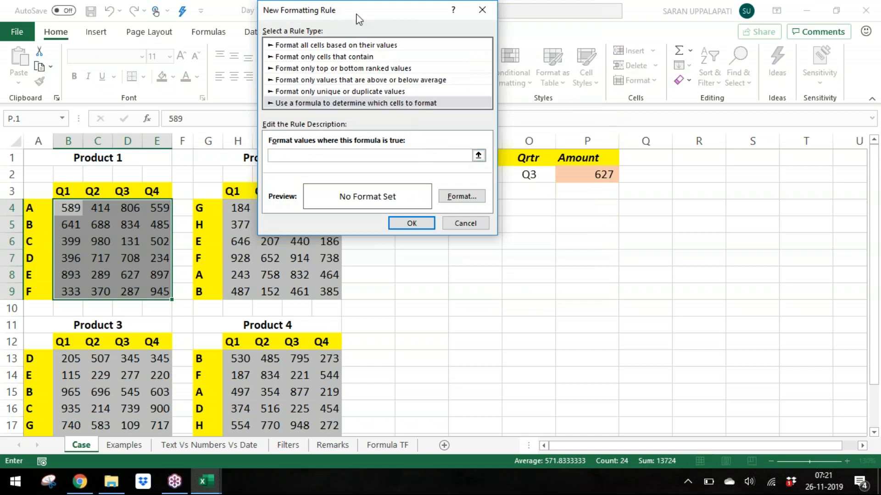
left_click_drag(357, 20, 547, 40)
left_click(567, 175)
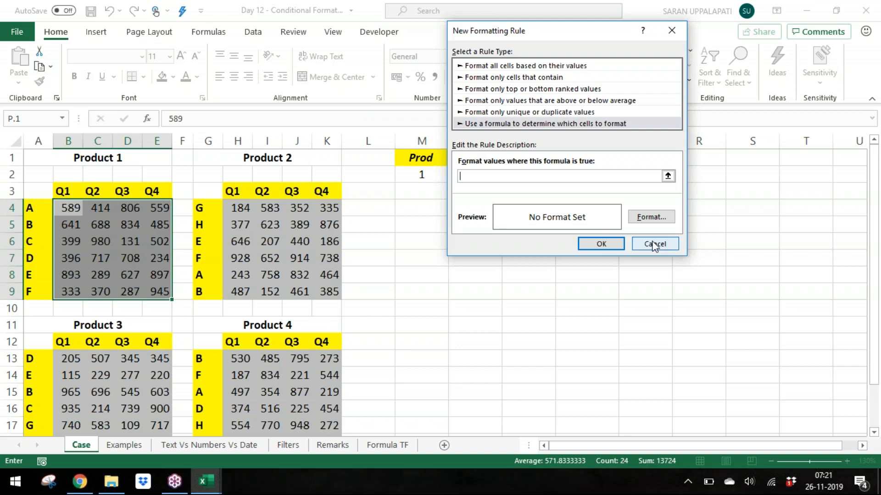
left_click(655, 244)
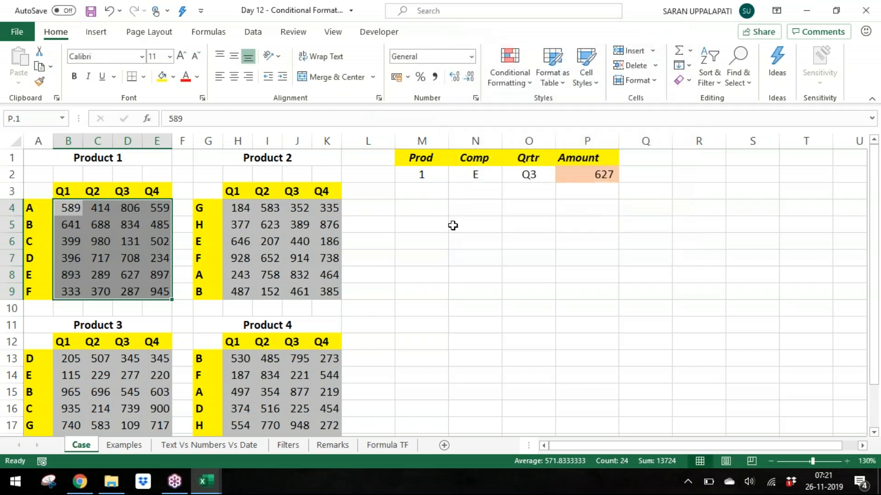
left_click(509, 64)
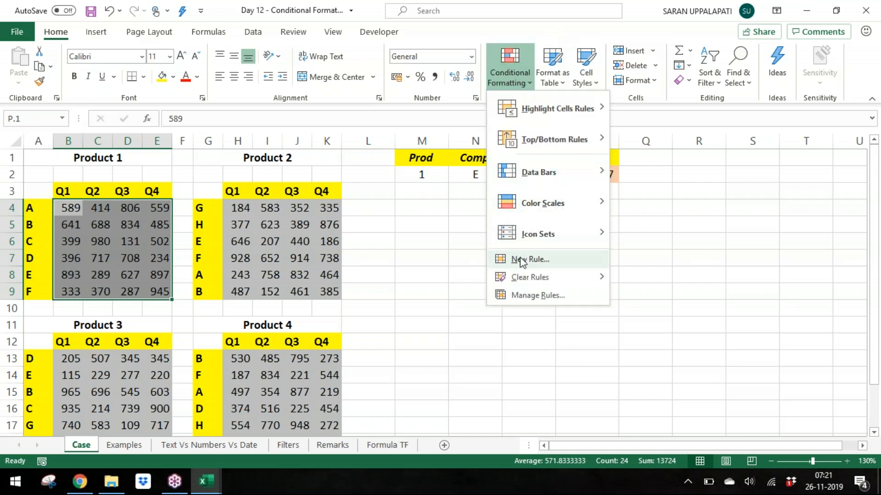
left_click(522, 260)
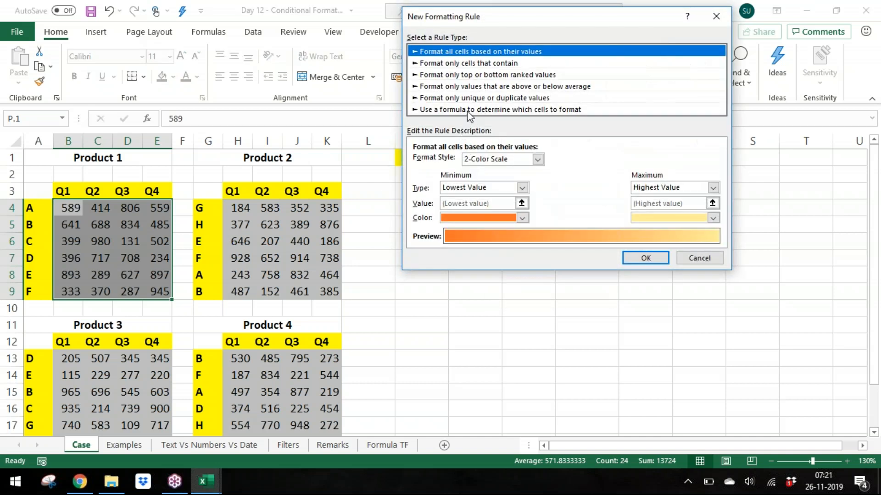
left_click(470, 110)
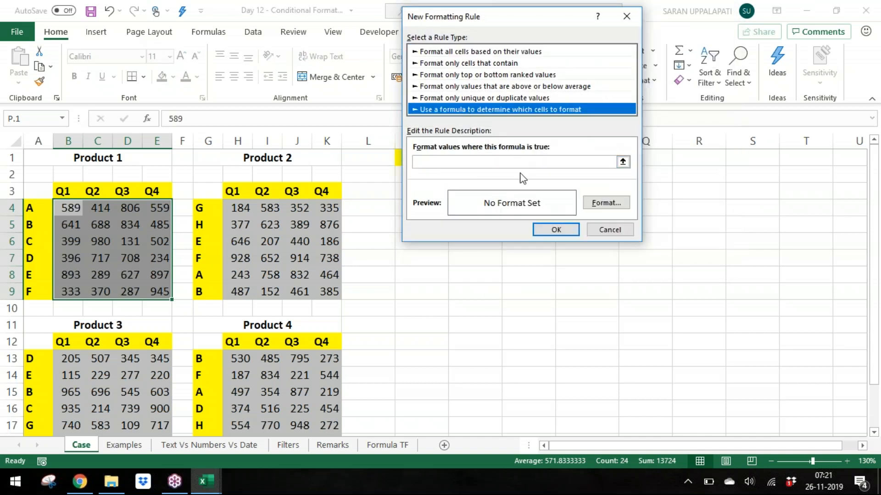
left_click(516, 163)
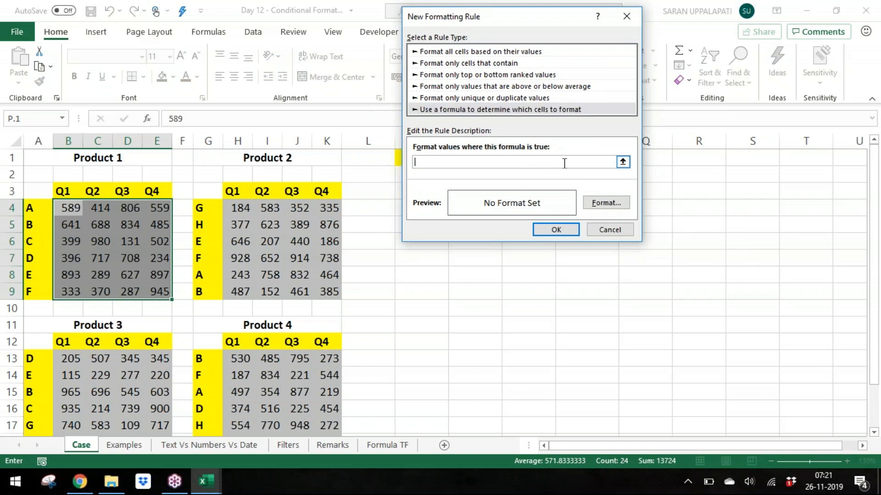
left_click(605, 230)
Step: Apply a thick outside box border around the range M4:P9
left_click_drag(424, 211, 581, 289)
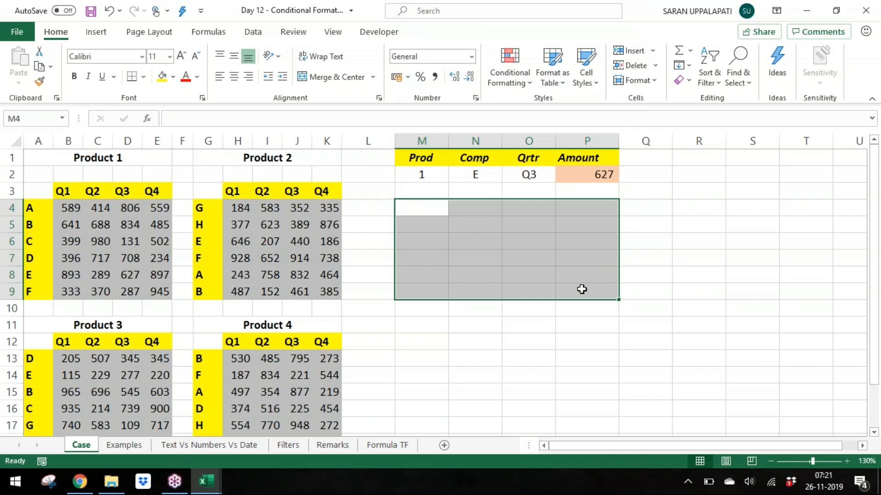
left_click(173, 77)
left_click(147, 76)
left_click(147, 77)
left_click(198, 245)
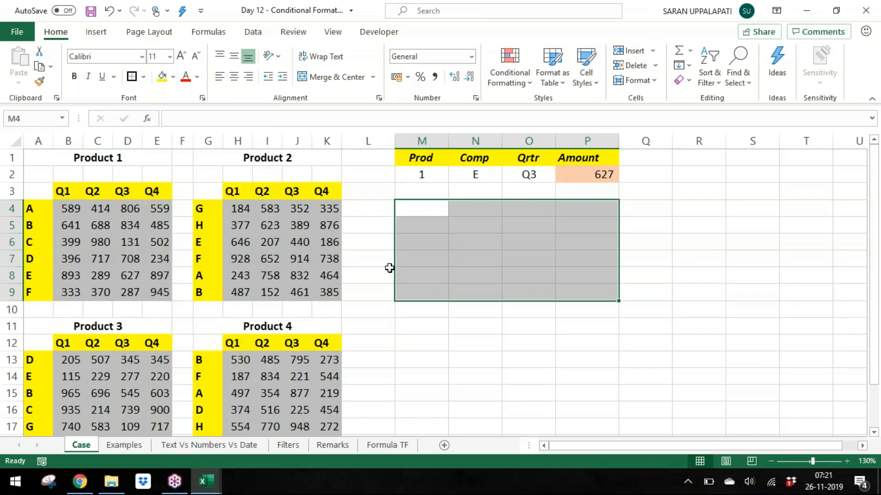
left_click(389, 268)
left_click_drag(65, 207, 166, 296)
left_click_drag(410, 215, 572, 296)
left_click_drag(67, 212, 173, 289)
left_click(174, 290)
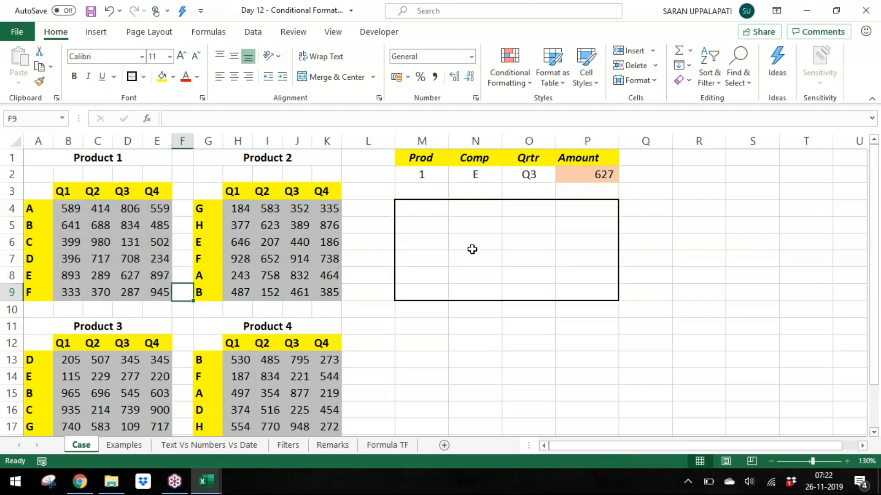
Step: Examine the Prod, Comp and Qrtr selector cells and the empty bordered grid M4:P9
left_click(492, 246)
left_click_drag(424, 204, 572, 291)
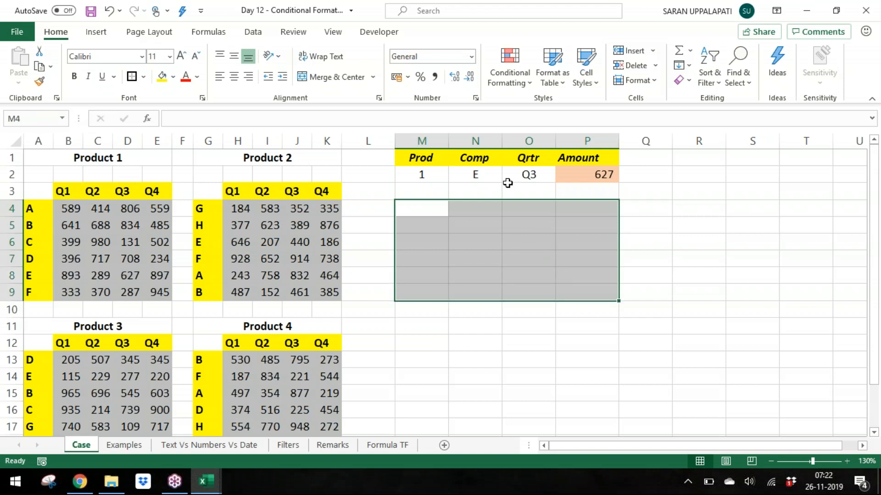
left_click(433, 174)
left_click(477, 174)
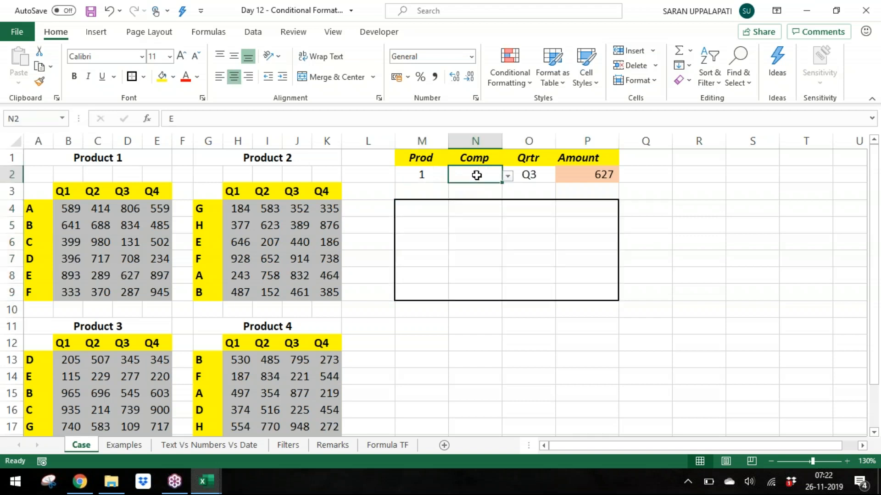
left_click(535, 174)
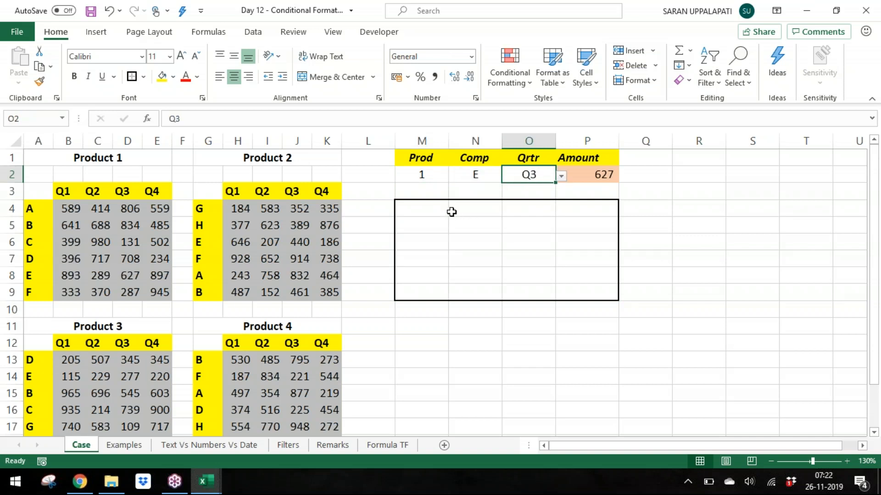
left_click_drag(430, 212, 596, 287)
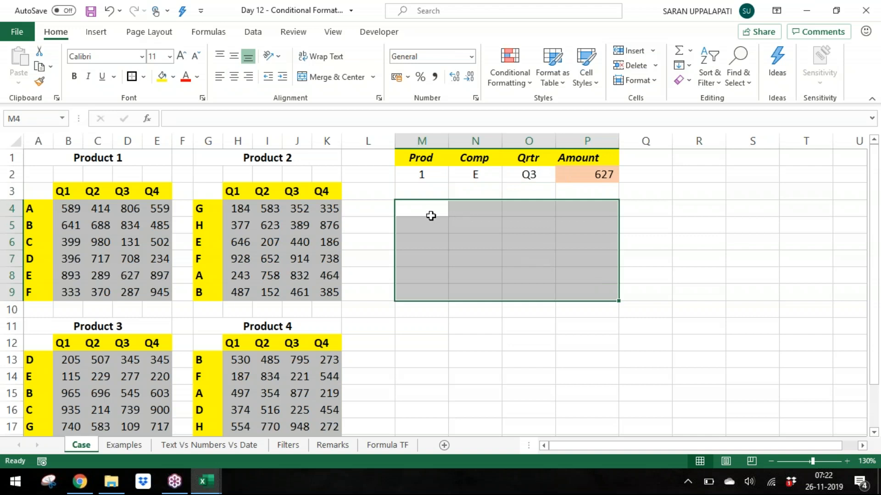
left_click_drag(428, 212, 431, 235)
left_click(431, 235)
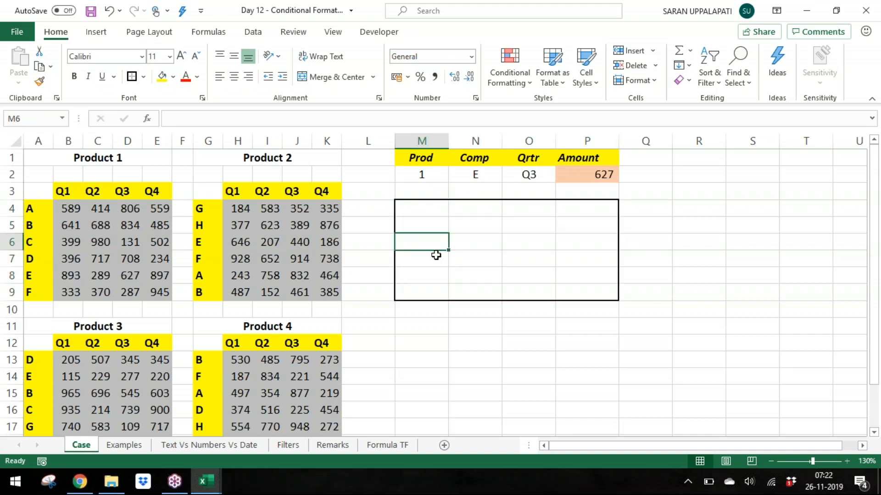
left_click(436, 256)
left_click(436, 280)
left_click_drag(448, 275, 423, 276)
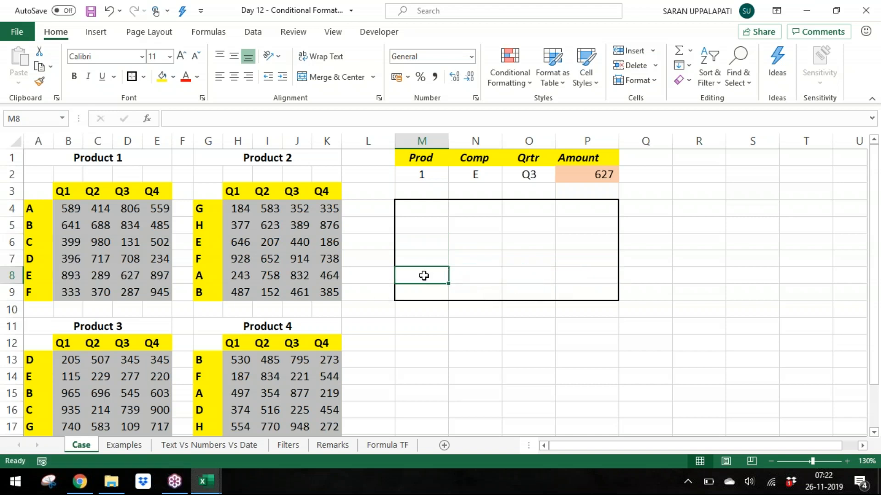
left_click(483, 279)
left_click(554, 281)
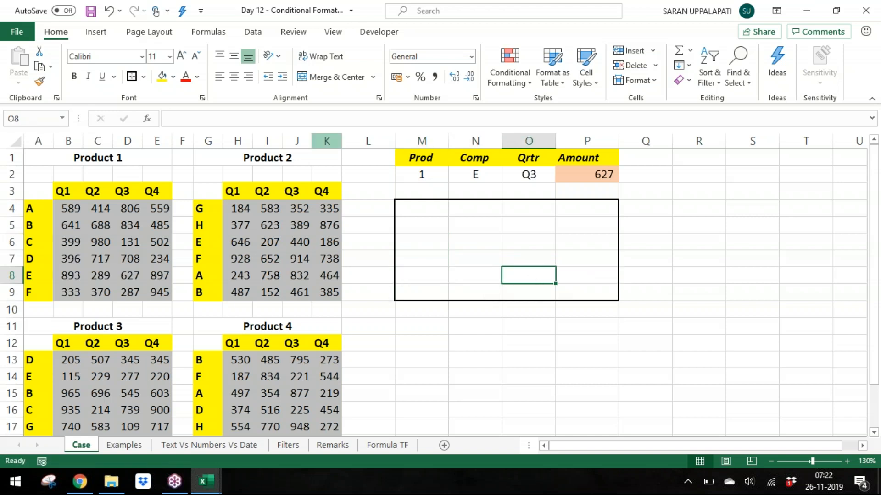
left_click(164, 80)
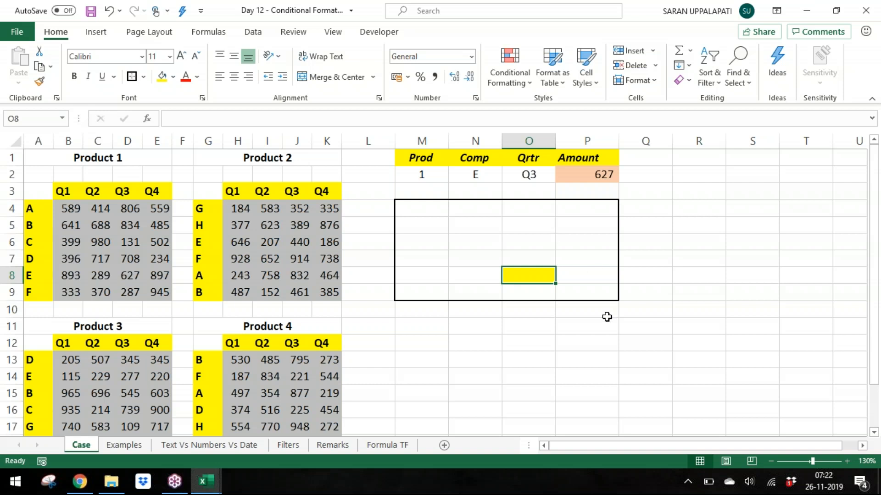
key("ctrl+z")
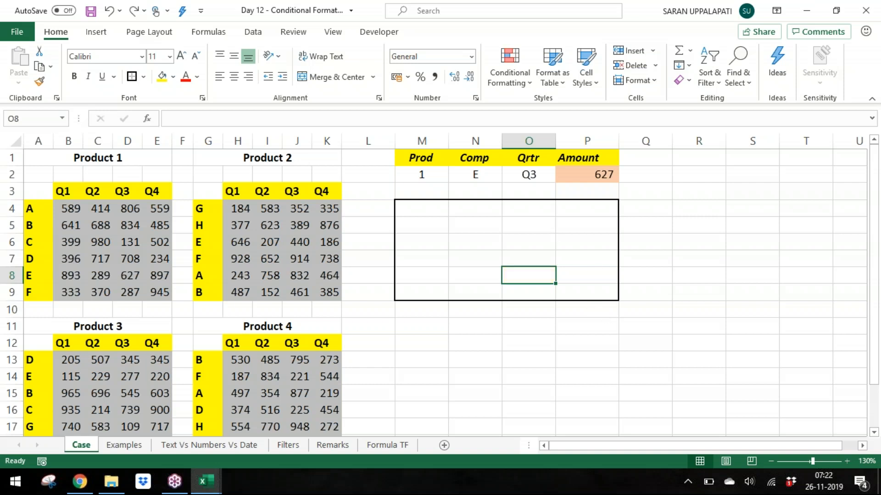
Step: Fill every cell of M4:P9 with TRUE at once
left_click(489, 253)
left_click_drag(426, 214, 571, 288)
type("TRUE")
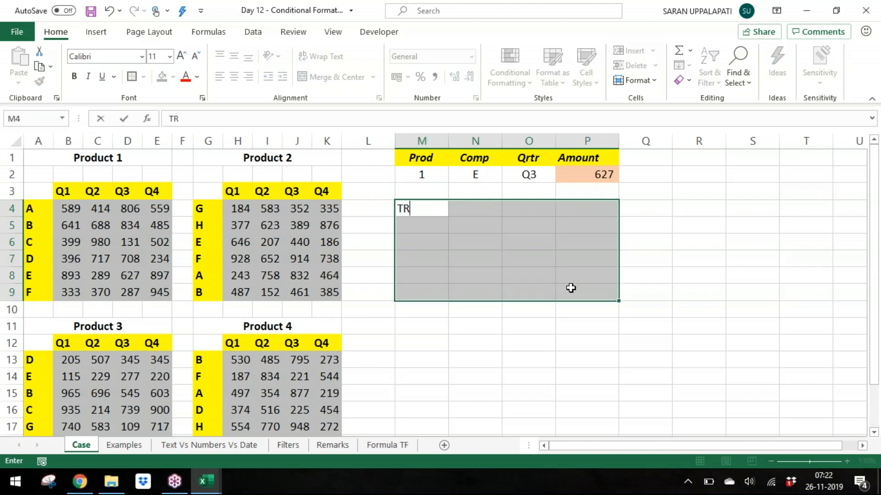
key("ctrl+Return")
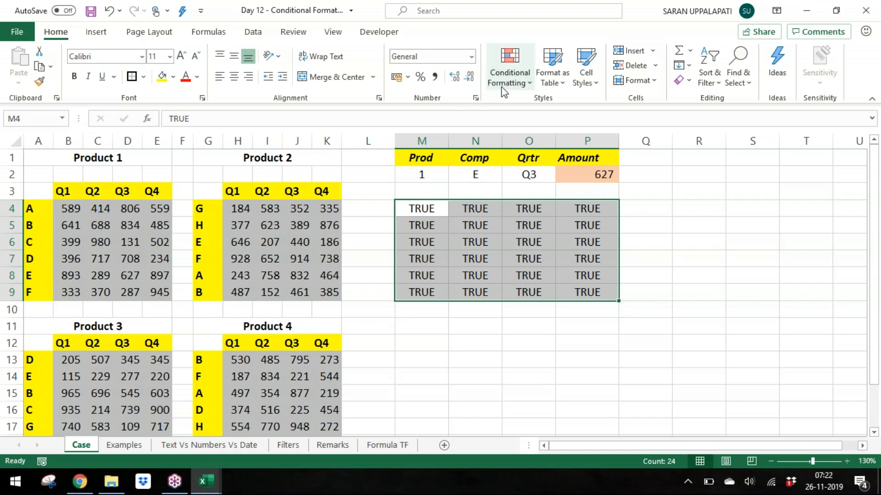
left_click(509, 73)
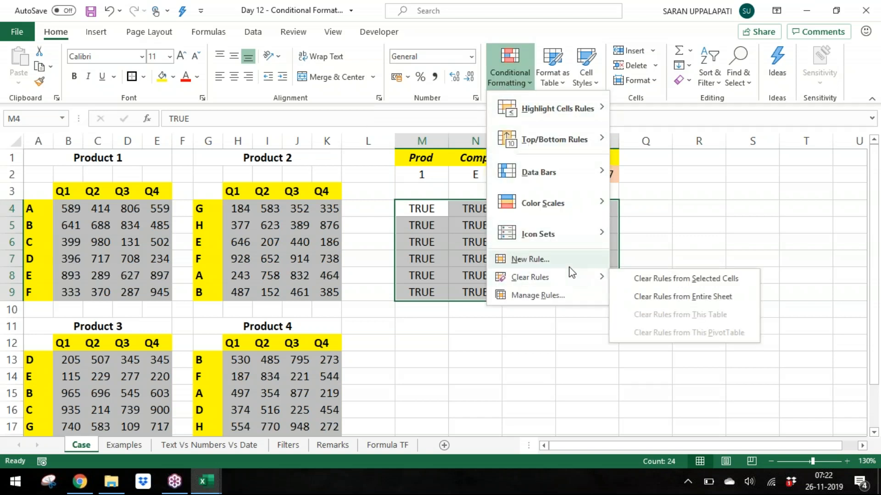
left_click(567, 259)
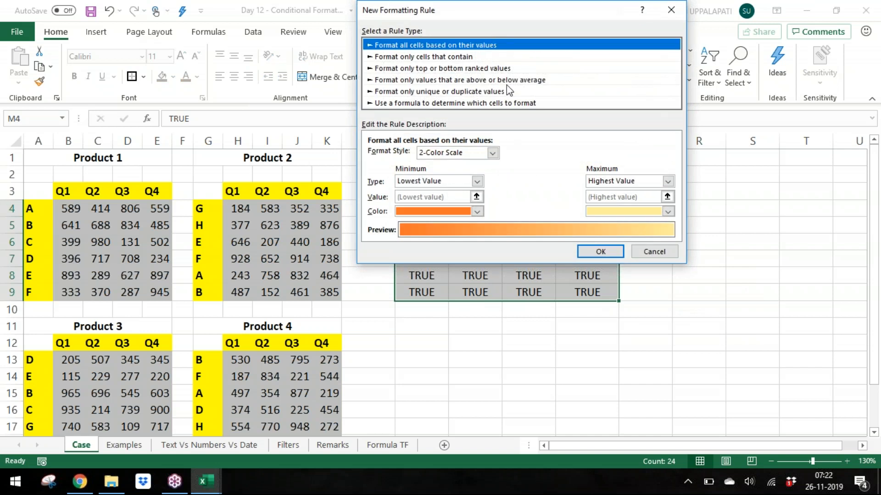
left_click(517, 102)
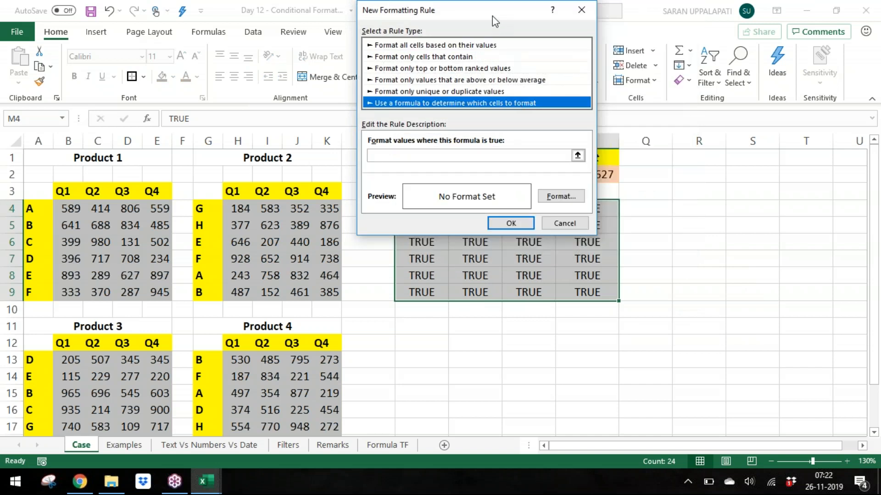
left_click_drag(495, 16, 283, 22)
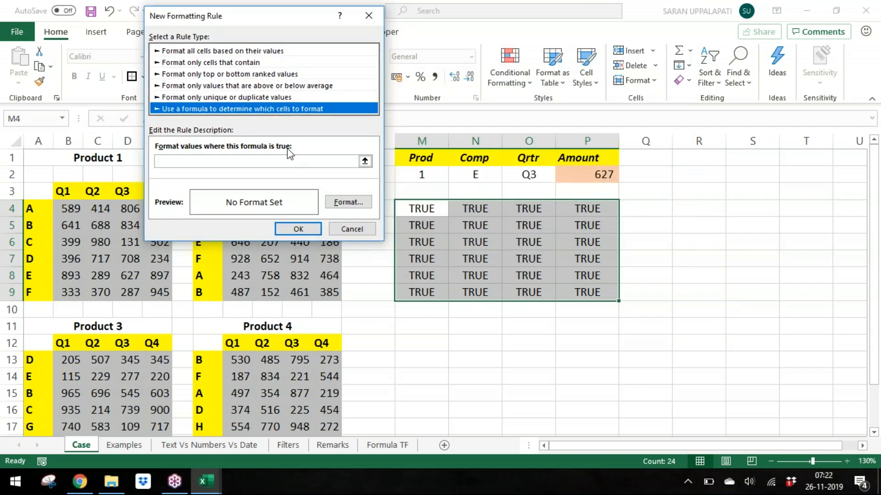
left_click(291, 162)
left_click(421, 192)
left_click(428, 209)
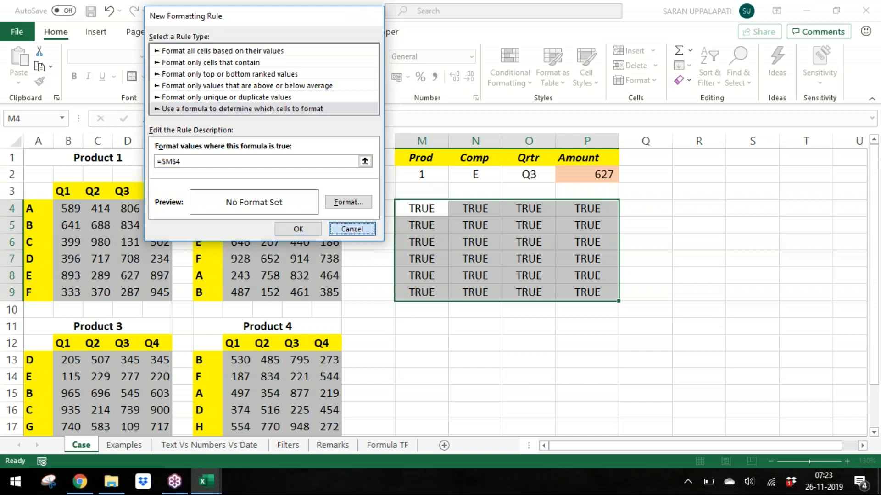
left_click(351, 229)
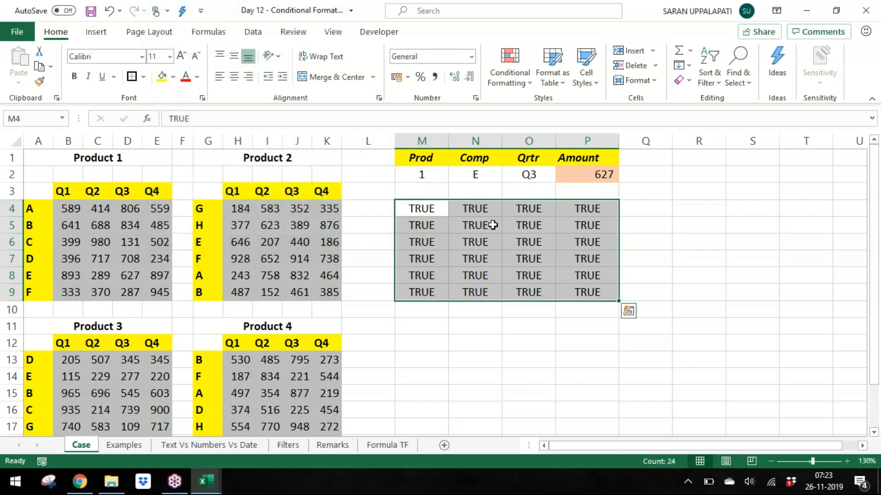
Step: Start a new formula-based conditional formatting rule for M4:P9 with the formula =$M$4
left_click(519, 73)
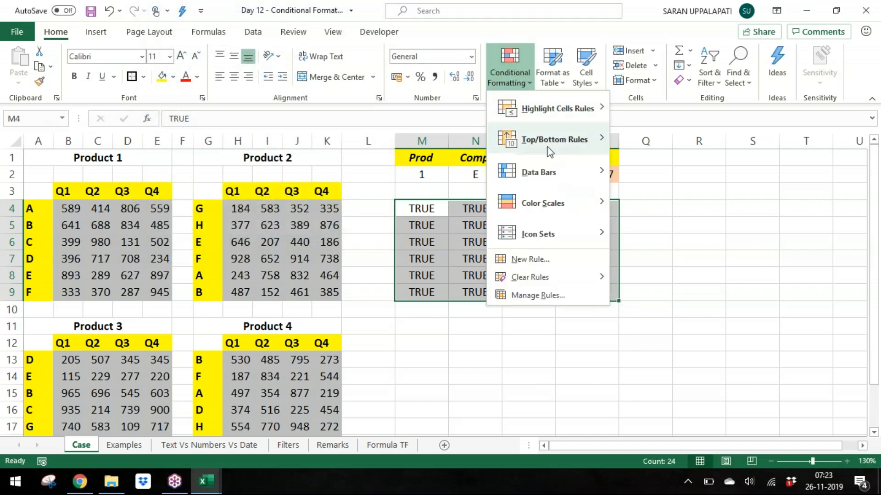
left_click(566, 260)
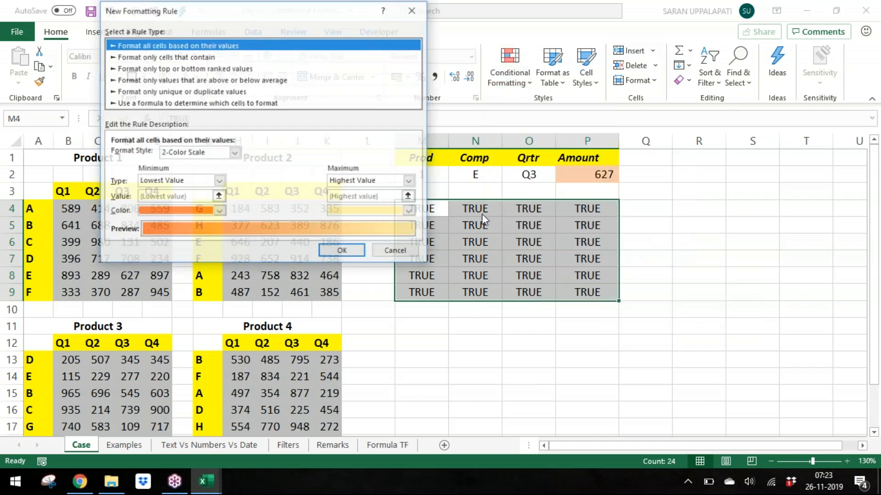
left_click(260, 106)
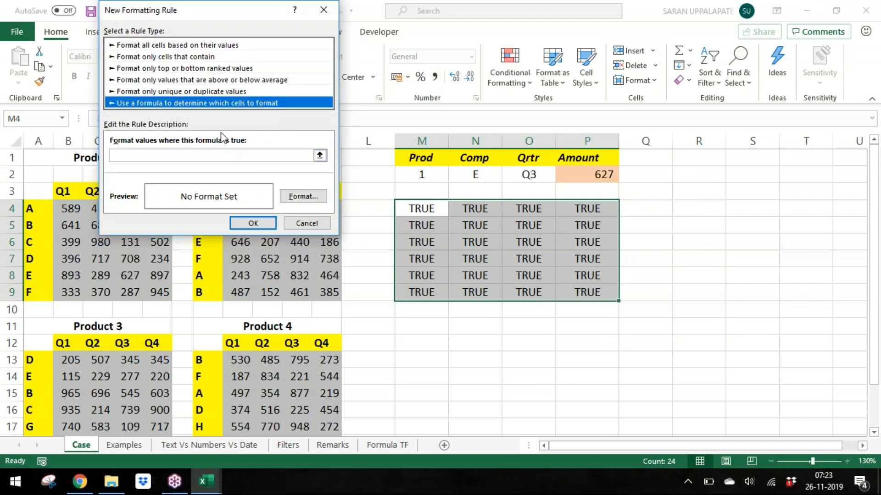
left_click(249, 155)
left_click(418, 209)
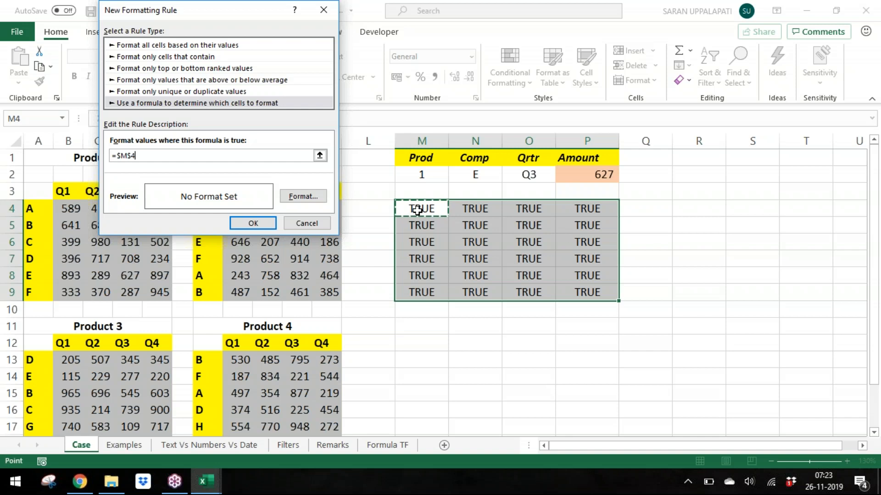
left_click_drag(119, 152, 158, 154)
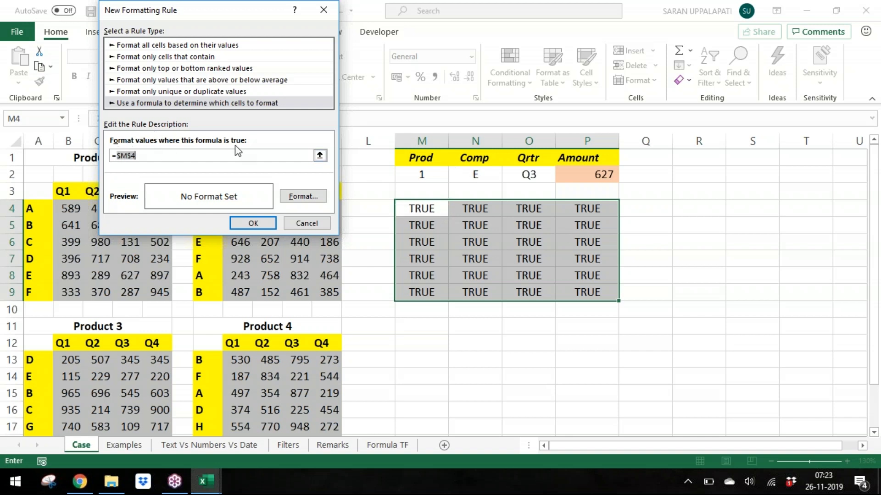
left_click(246, 156)
Step: Give the =$M$4 rule a green fill with bold white font and apply it to M4:P9
left_click(306, 201)
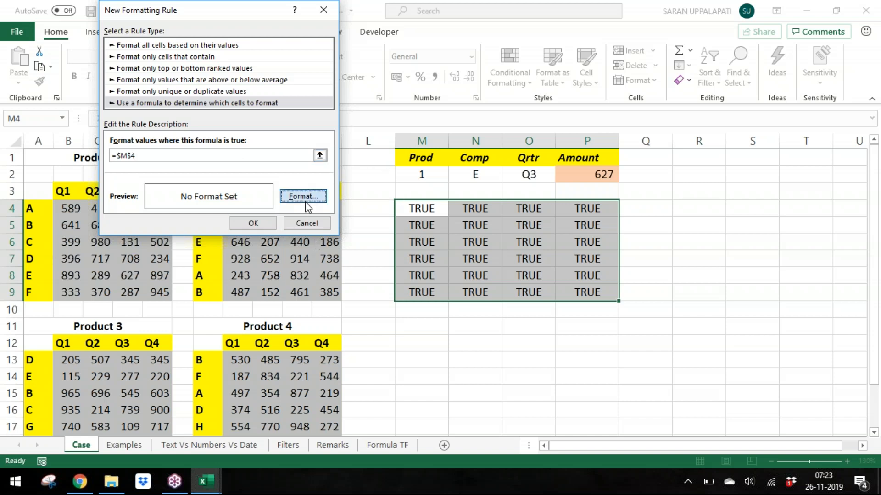
left_click(222, 33)
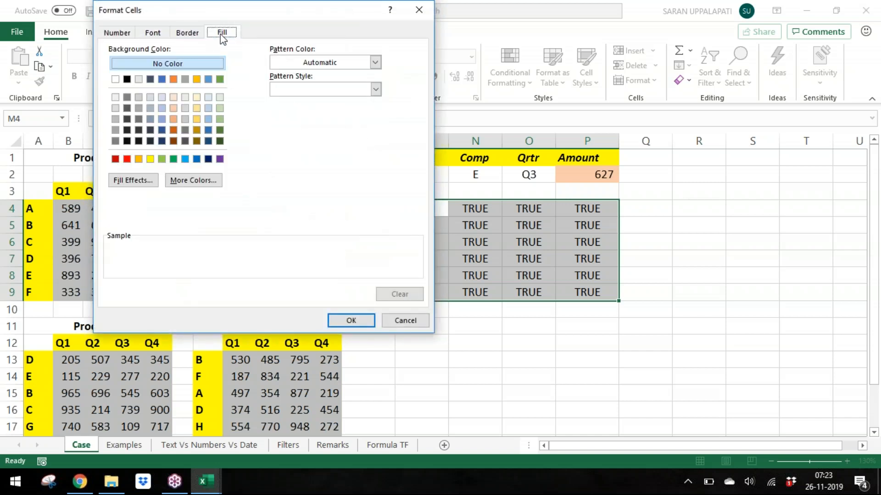
left_click(173, 159)
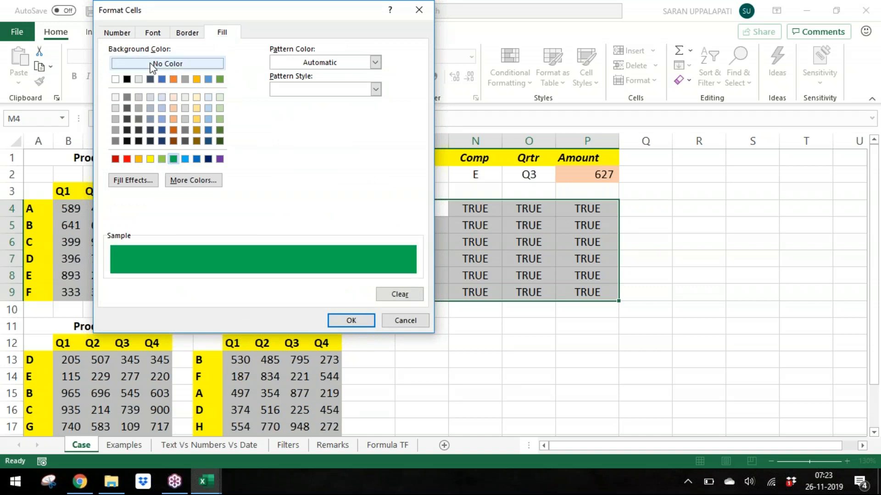
left_click(153, 33)
left_click(308, 91)
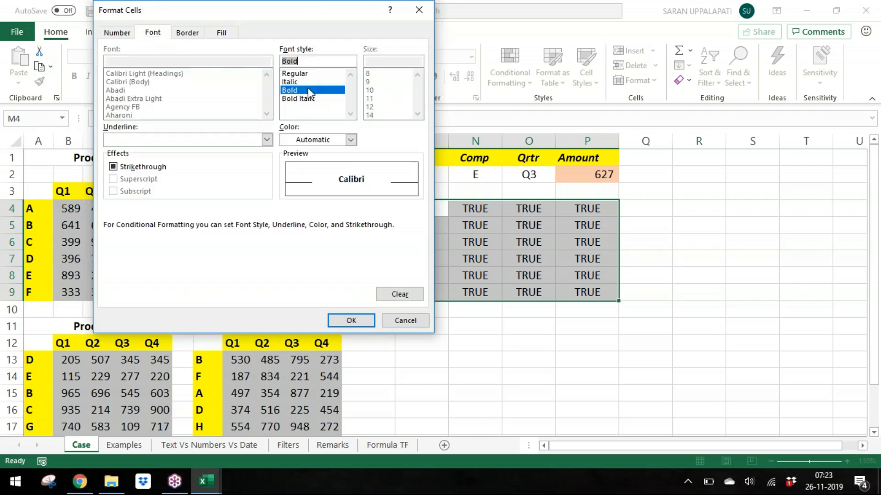
left_click(335, 138)
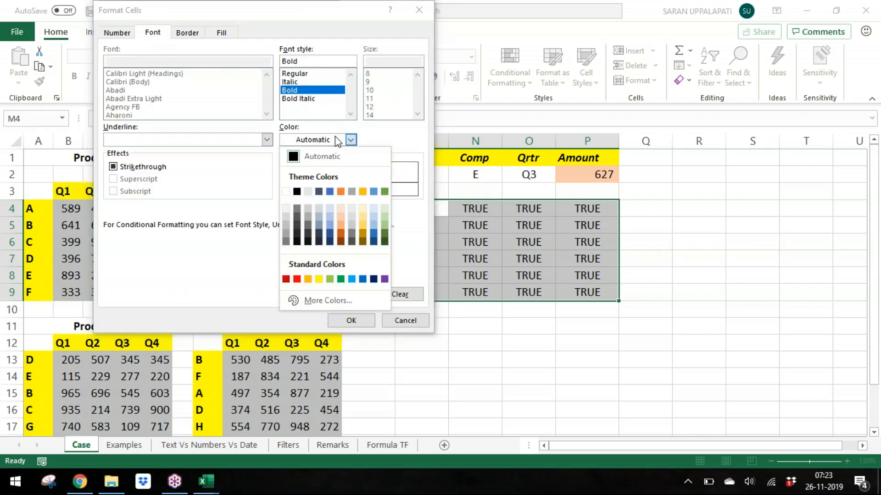
left_click(286, 191)
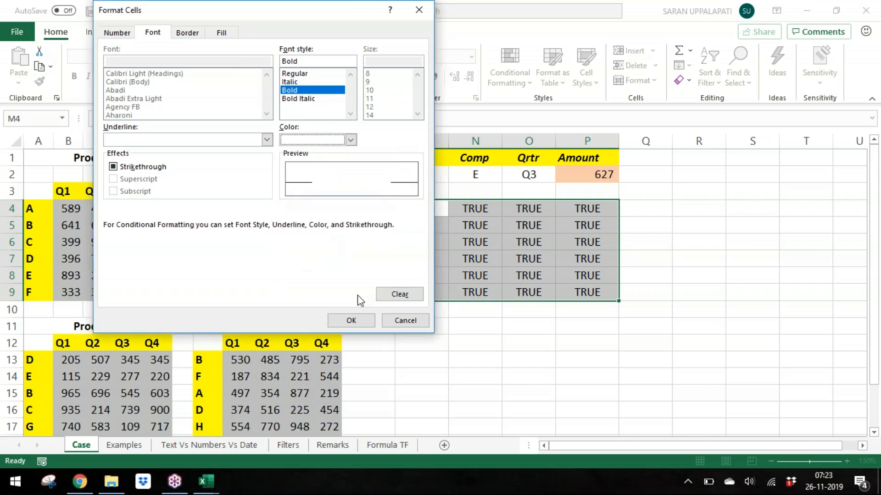
left_click(367, 319)
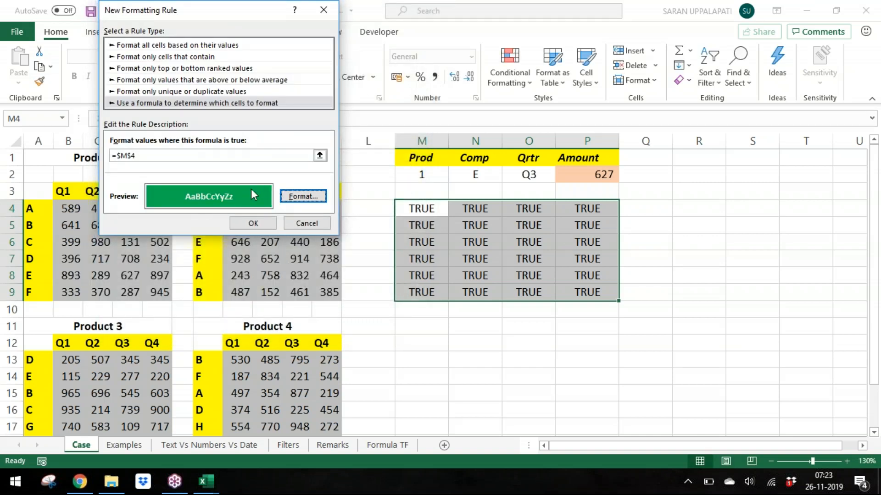
left_click(163, 157)
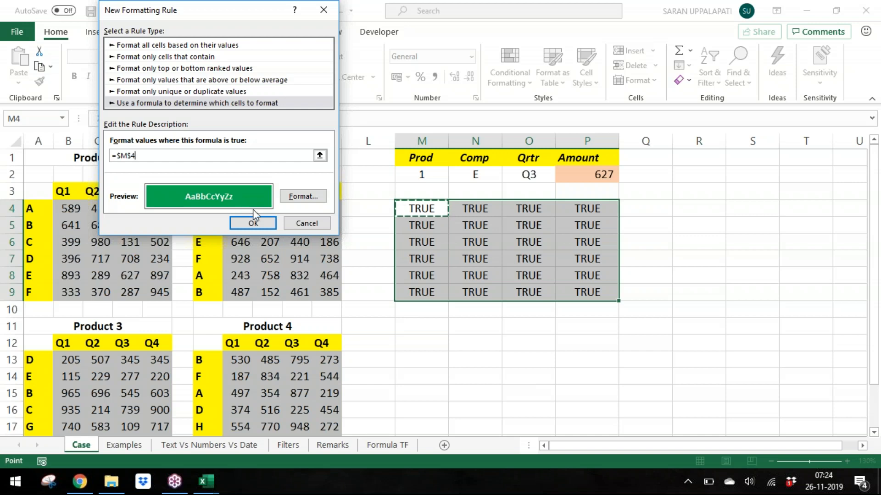
left_click(260, 223)
left_click(539, 373)
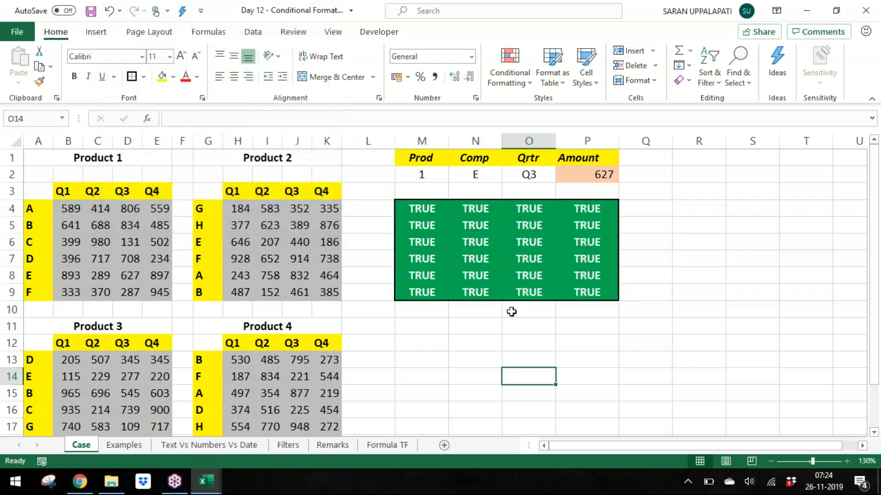
Step: Enter FALSE in cell N6 of the TRUE grid
left_click(495, 277)
left_click(488, 257)
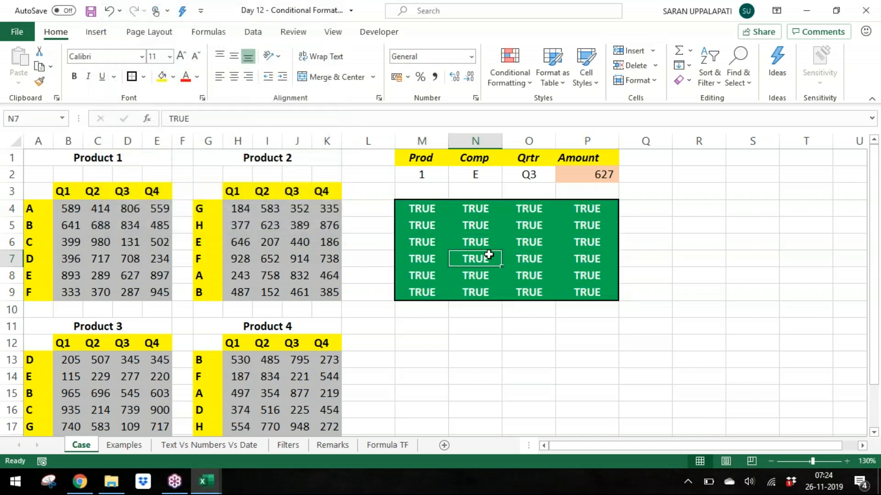
left_click(481, 242)
type("FALSE")
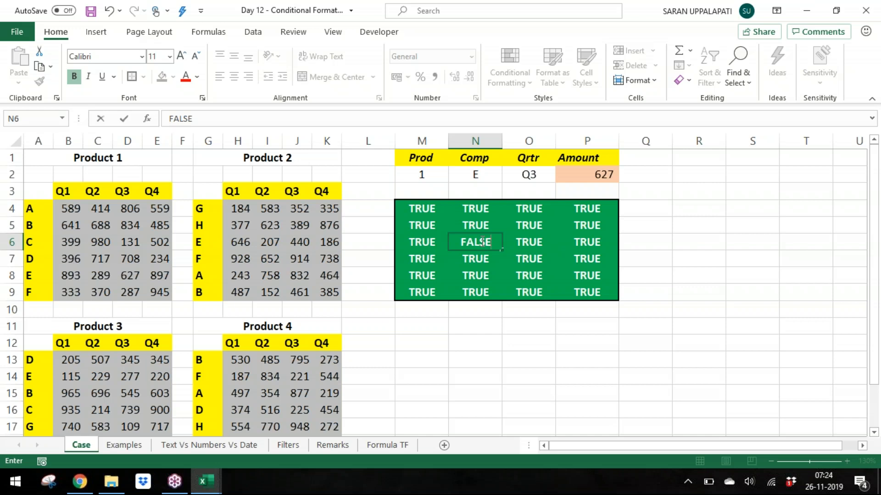
left_click(551, 248)
left_click(487, 239)
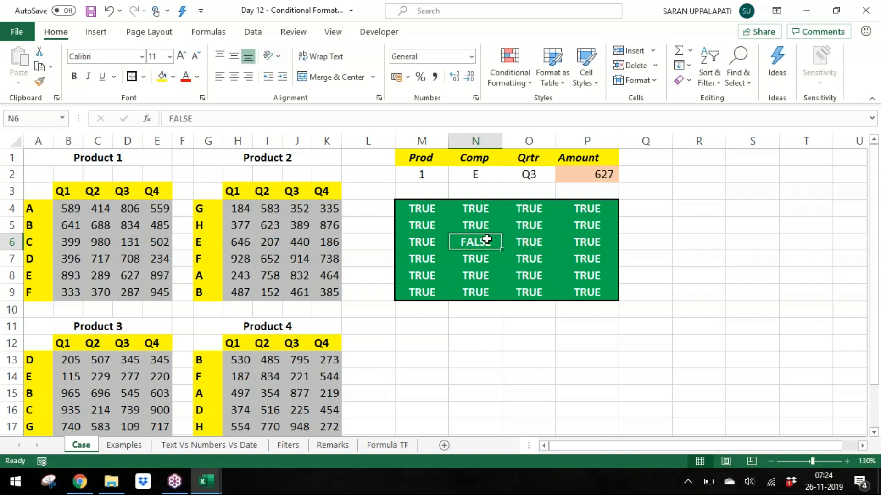
Step: Enter FALSE in cells P5 and P9 of the grid
left_click(431, 210)
left_click_drag(442, 206, 582, 290)
left_click(476, 243)
left_click(588, 225)
type("fa")
key("Return")
key("Down")
key("Down")
key("Down")
type("fa")
key("Return")
Step: Enter FALSE in cells M9 and M6 of the grid
key("Up")
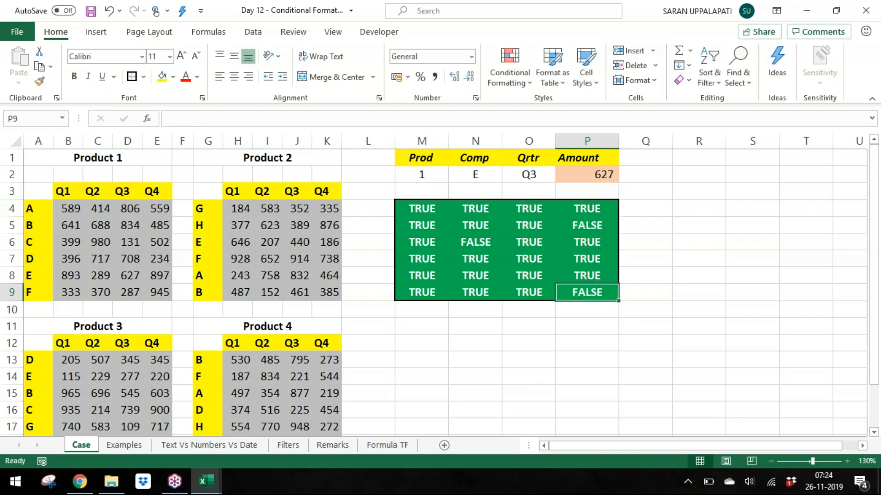
key("Left")
key("Left")
key("Left")
type("fa")
key("Return")
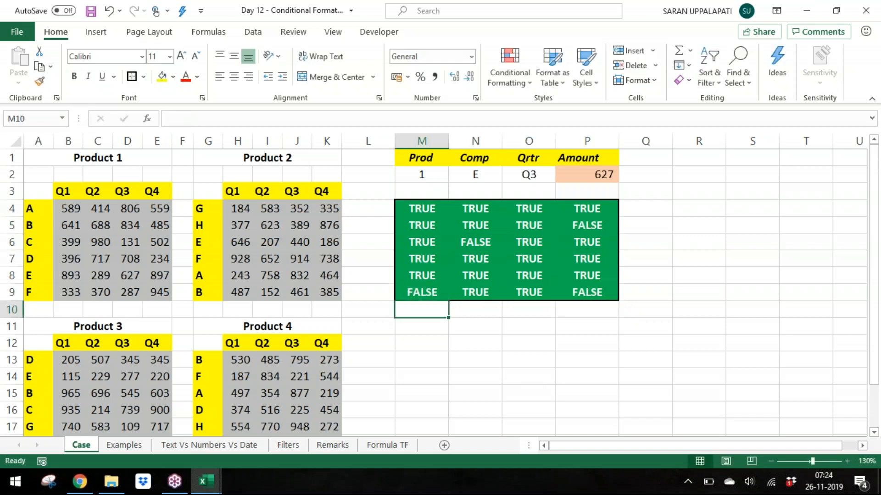
key("Up")
key("Up")
key("Up")
key("Up")
type("false")
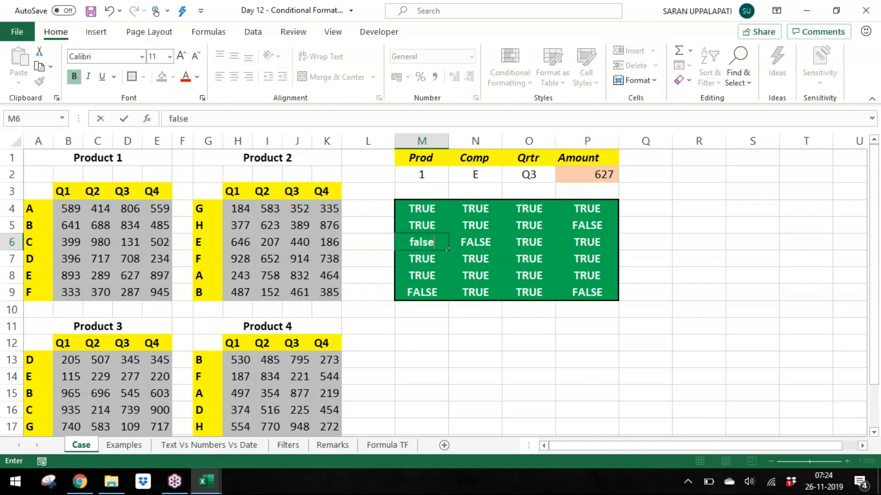
key("Return")
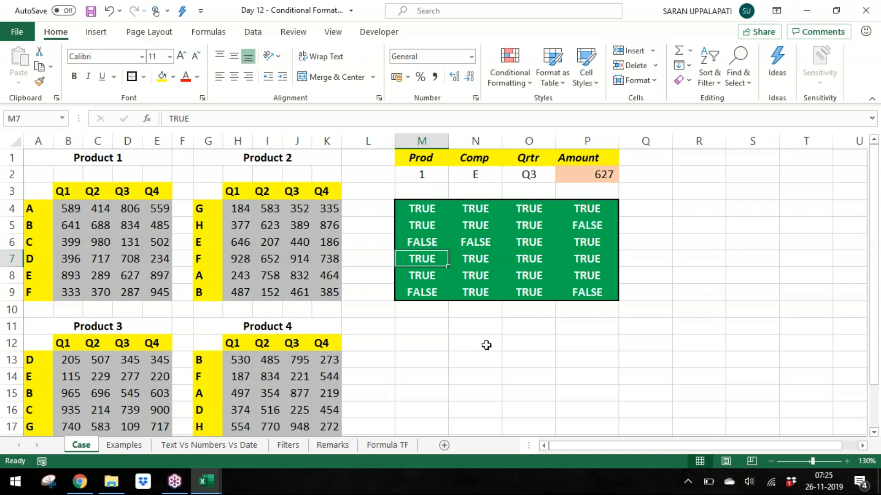
Step: Review the TRUE/FALSE explanation table on the Formula TF sheet, then return to the Case sheet
left_click(385, 445)
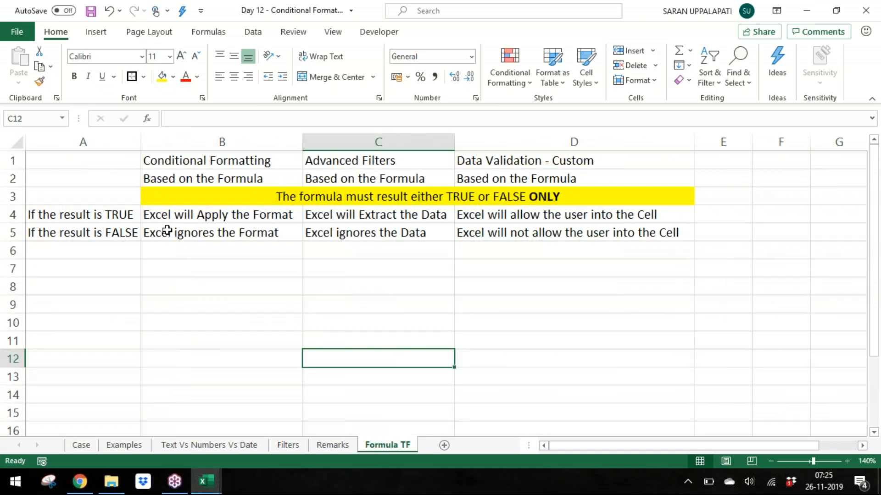
left_click(159, 217)
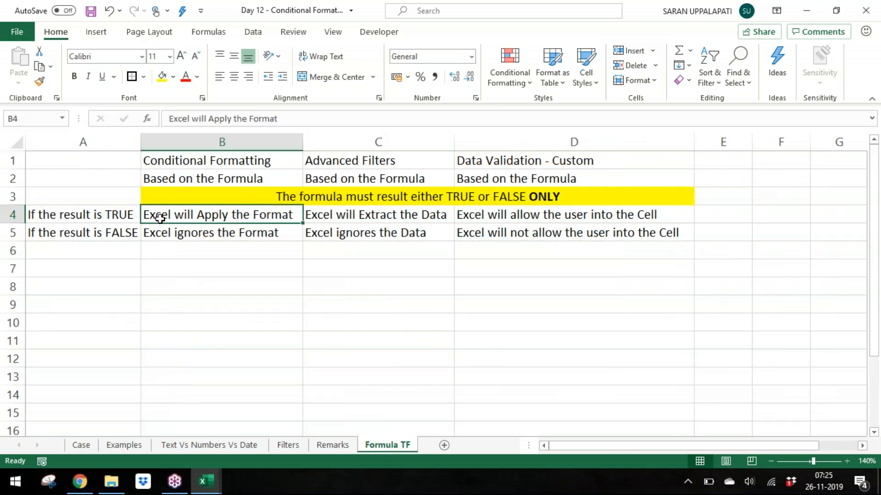
left_click(122, 217)
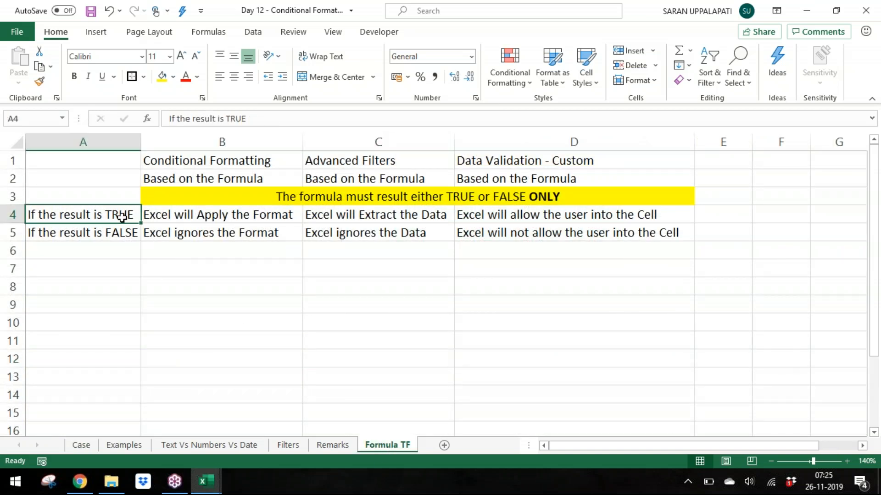
left_click(199, 235)
left_click(111, 236)
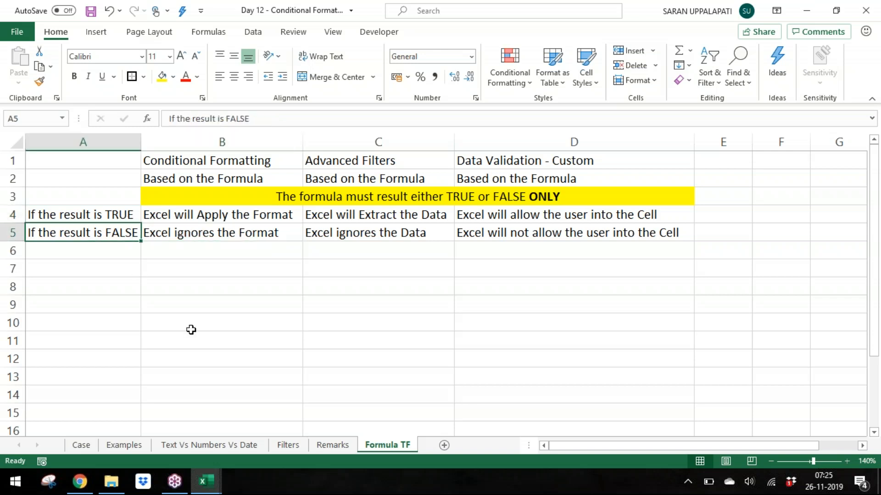
left_click(76, 448)
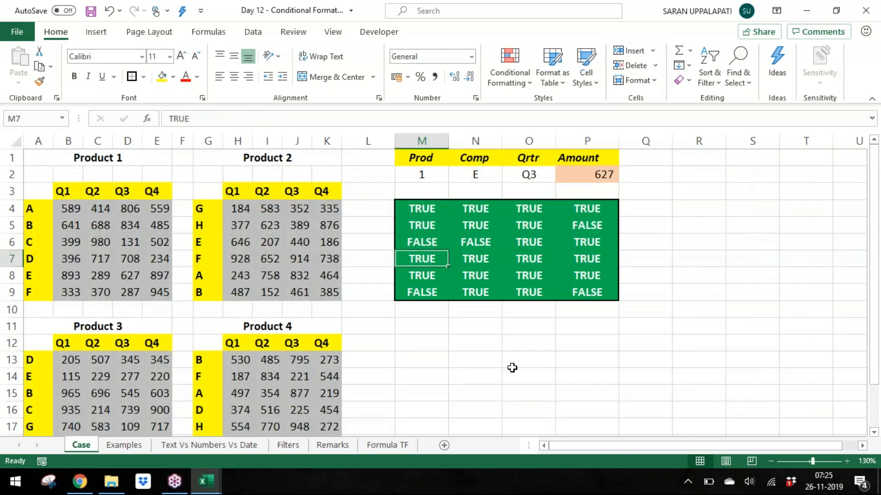
Step: Change cell M4 to FALSE
left_click(569, 255)
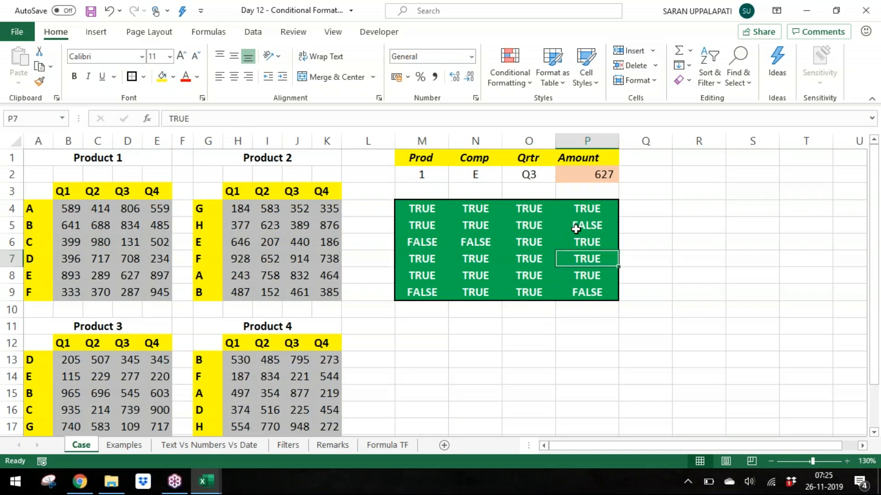
left_click(577, 229)
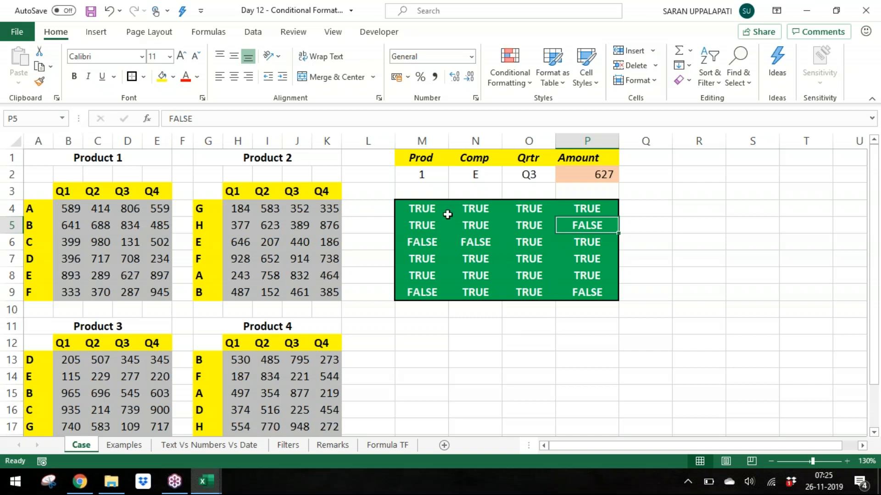
left_click(423, 207)
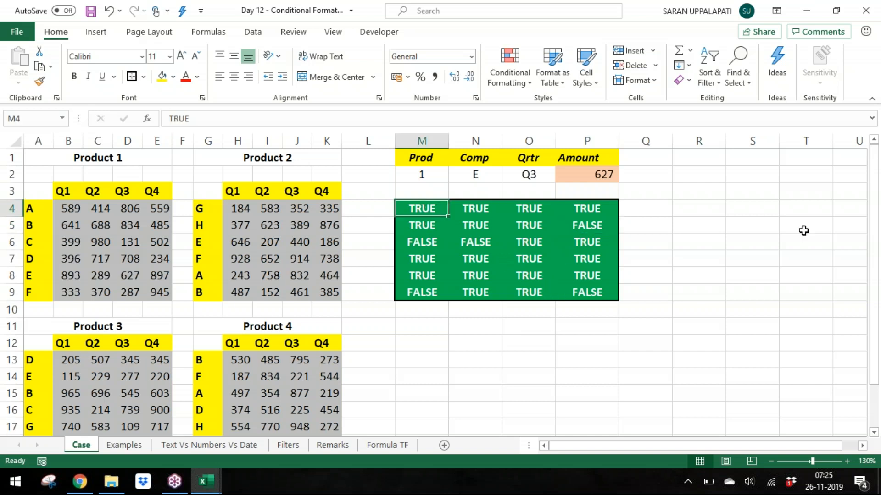
type("false")
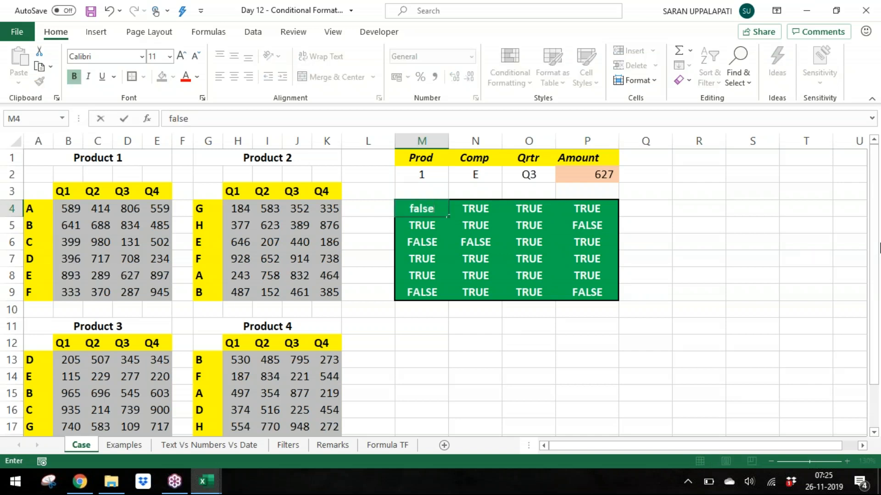
key("Return")
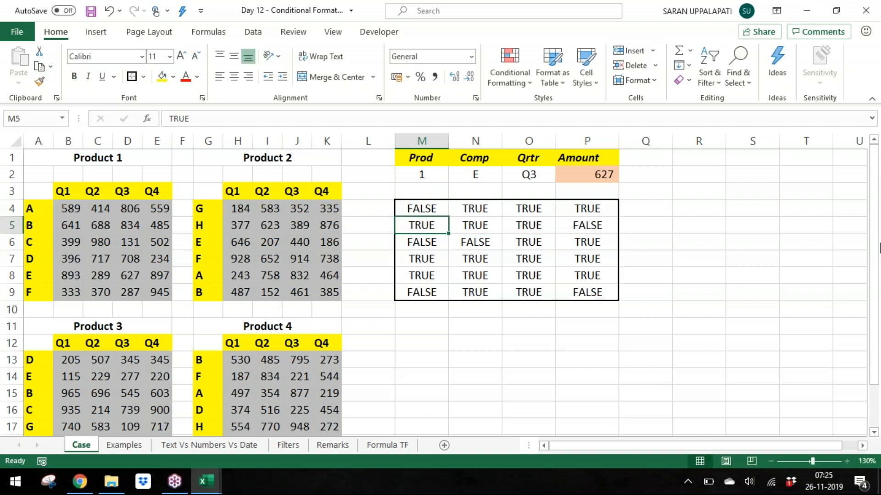
Step: Switch M4 to TRUE and then back to FALSE
key("Up")
type("true")
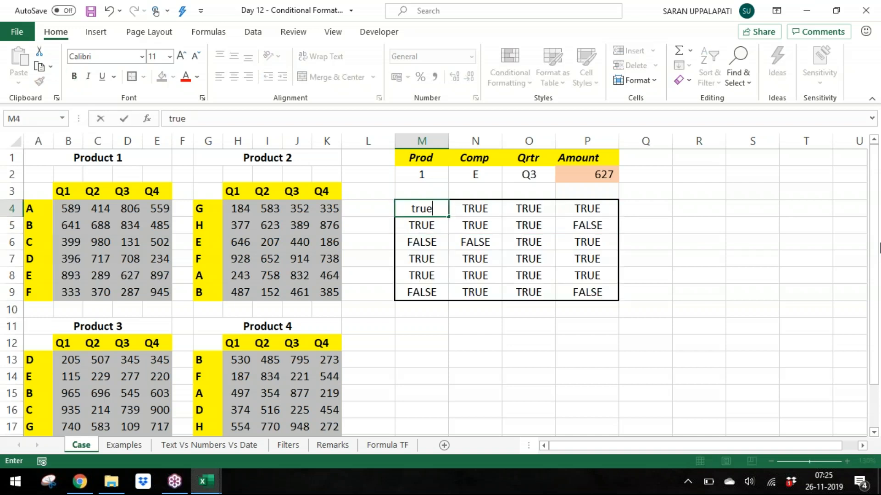
key("Return")
key("Up")
type("false")
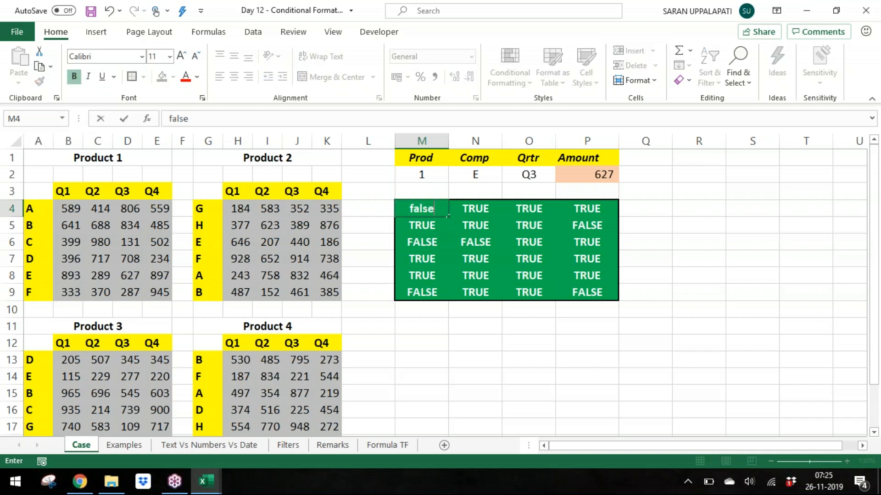
key("Return")
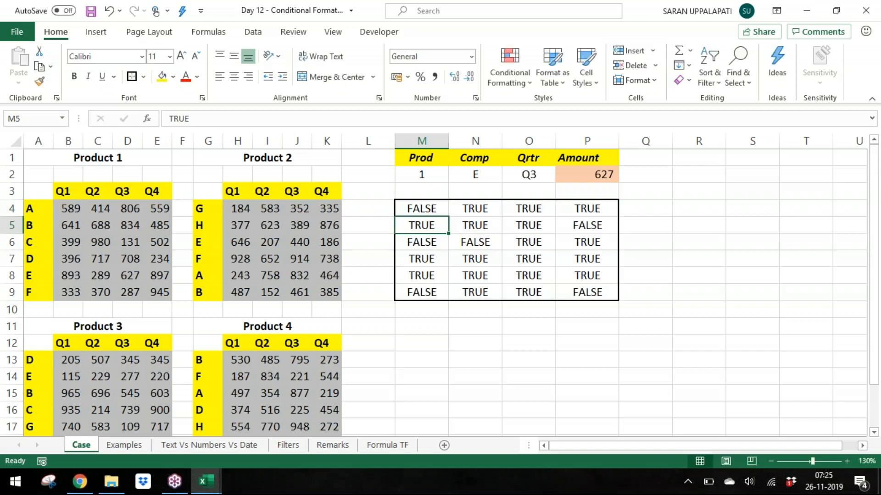
key("Up")
key("ctrl+a")
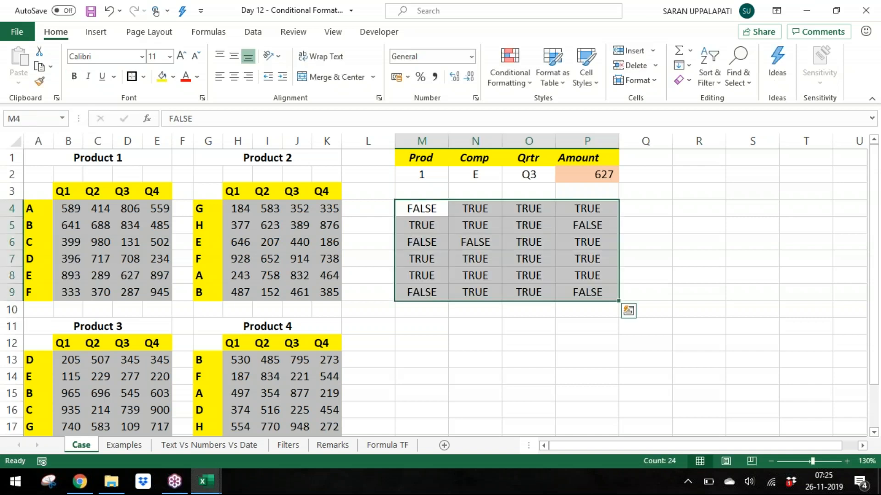
left_click(516, 76)
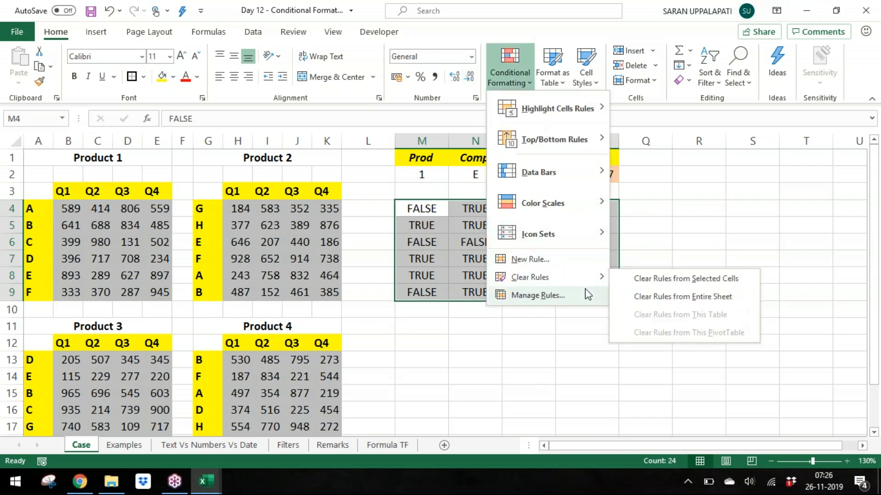
left_click(508, 258)
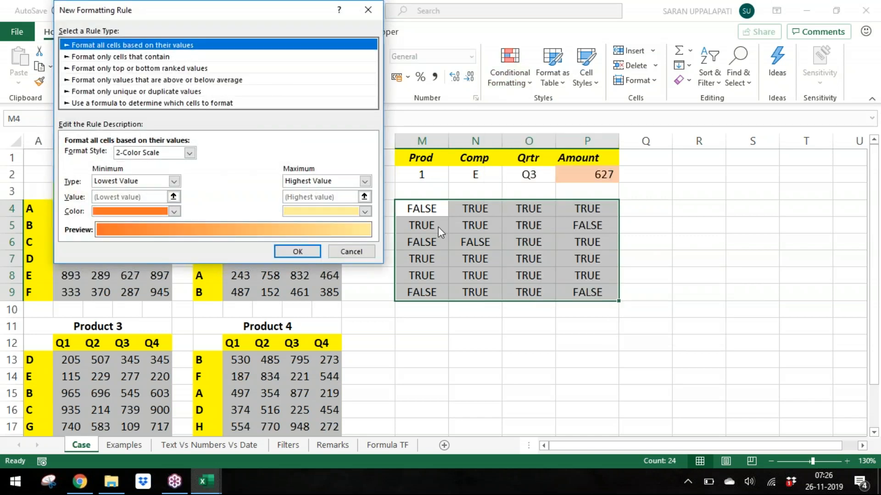
key("Escape")
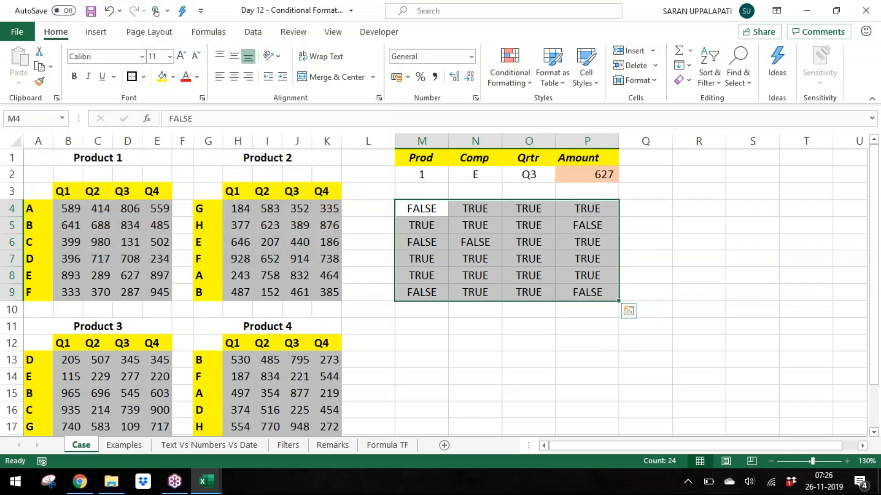
Step: Open the M4:P9 conditional formatting rule for editing in the rules manager and select its =$M$4 formula
left_click(514, 79)
left_click(514, 79)
left_click(517, 85)
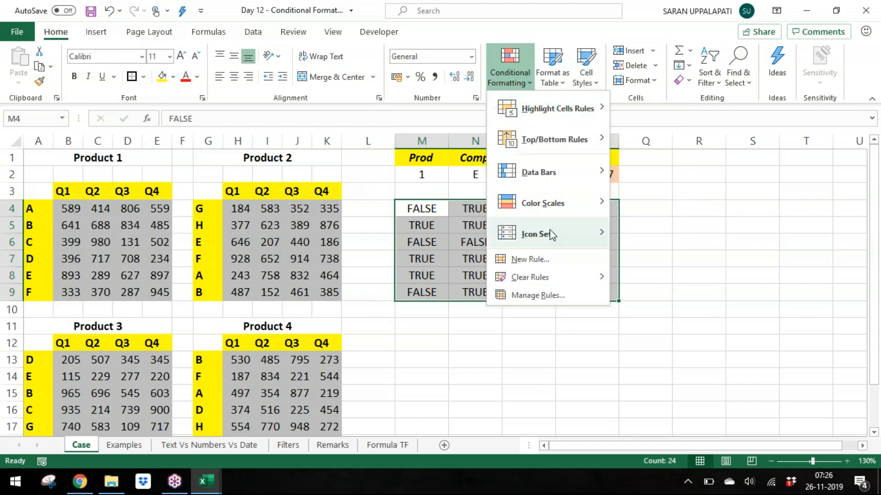
left_click(557, 296)
left_click(183, 69)
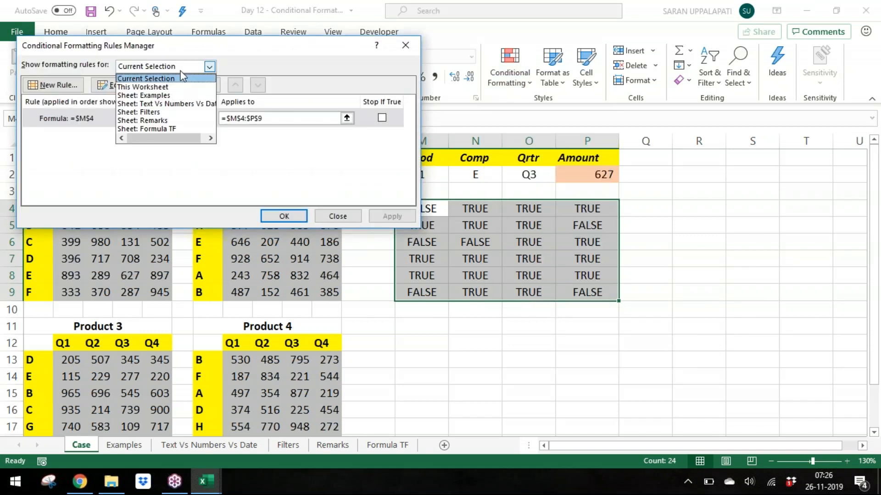
left_click(175, 77)
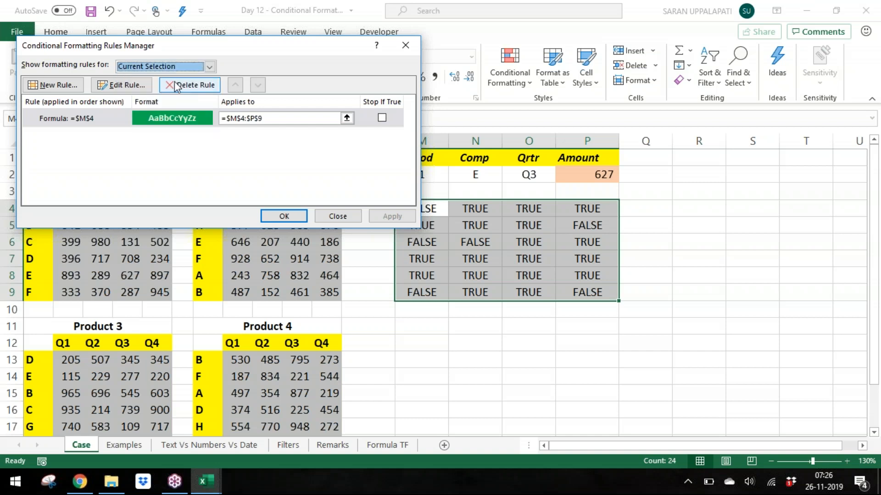
left_click(169, 115)
left_click(128, 85)
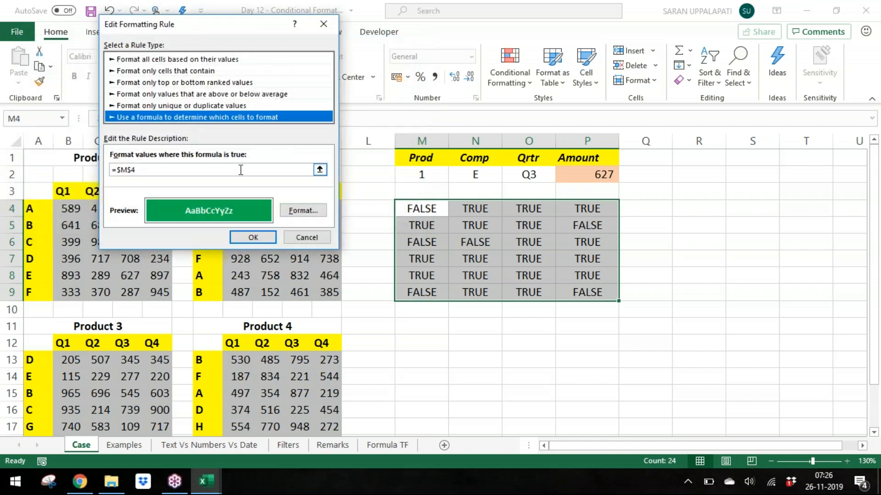
left_click(241, 170)
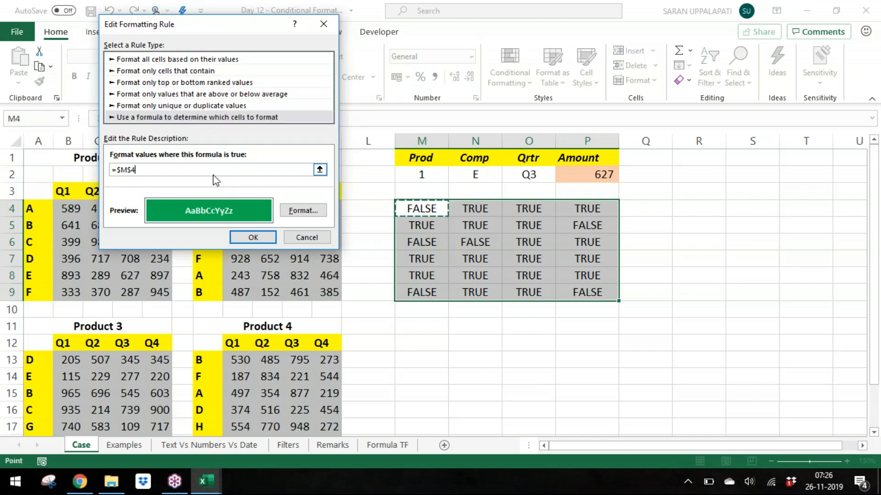
double_click(124, 169)
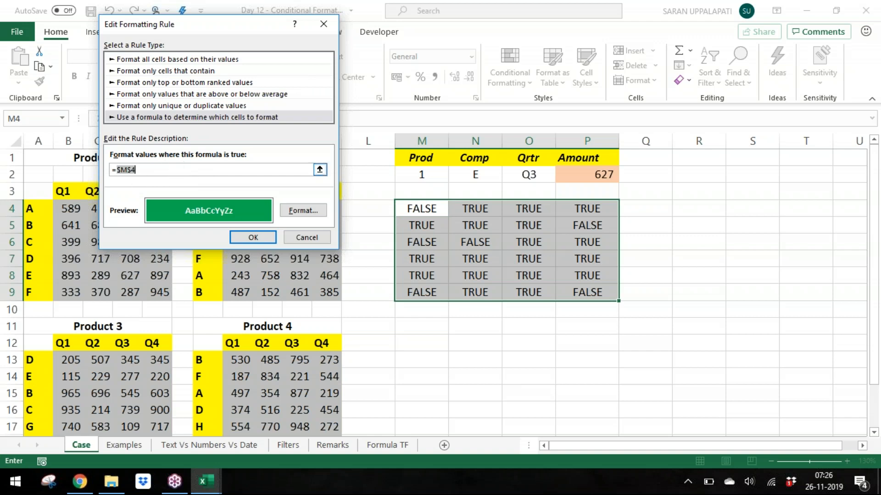
left_click(187, 169)
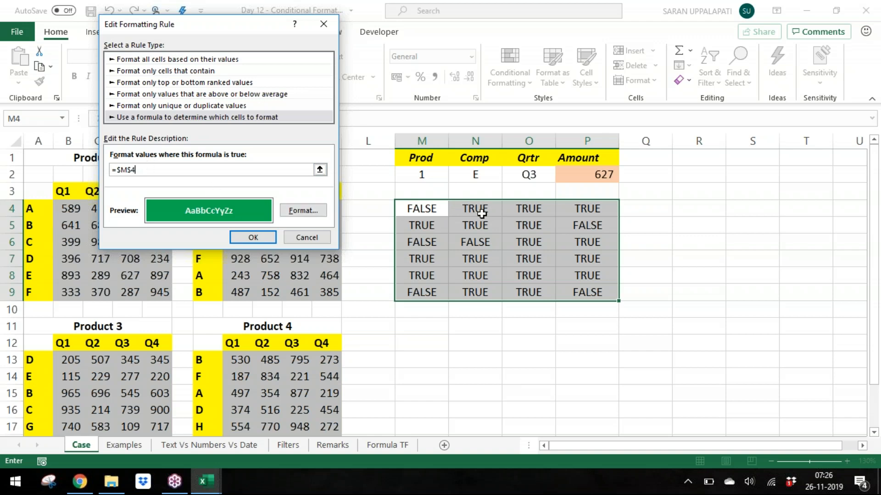
Step: Change the M4:P9 rule's formula from the absolute reference to the relative =M4 and apply it
double_click(140, 170)
left_click(140, 171)
left_click(120, 170)
key("BackSpace")
double_click(120, 170)
left_click(255, 237)
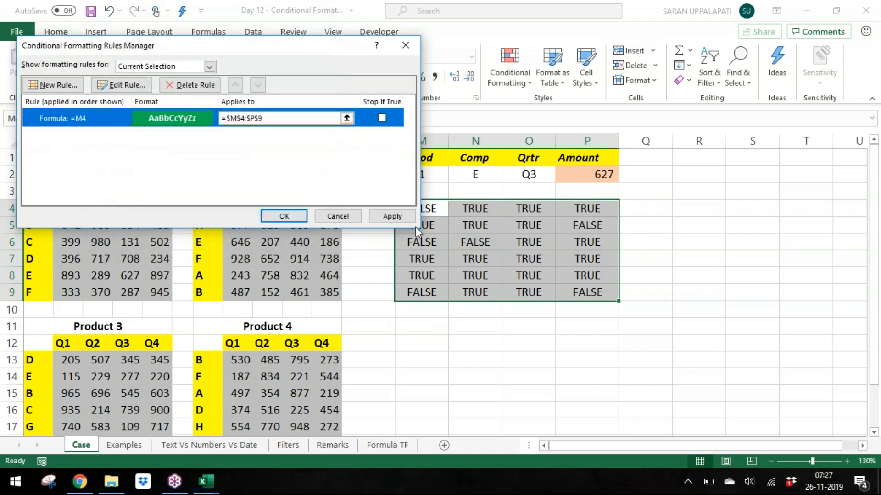
left_click(409, 217)
left_click(285, 216)
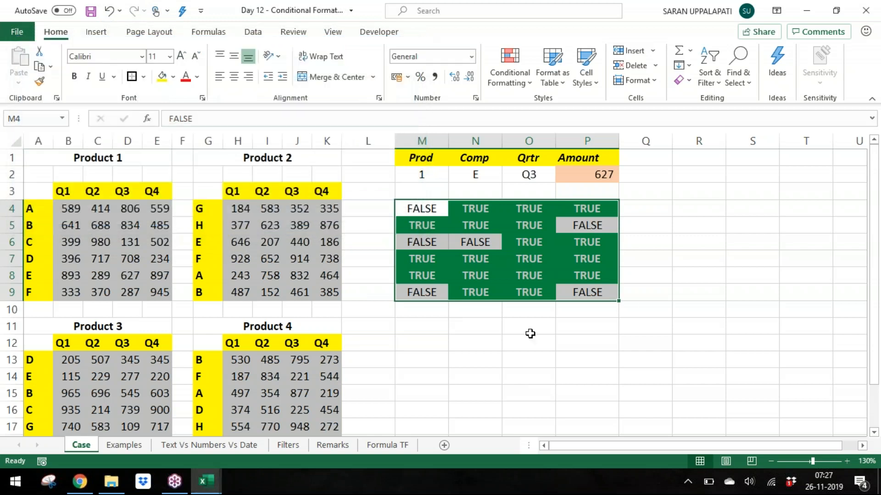
Step: Fill every cell of M4:P9 with TRUE at once
left_click(660, 398)
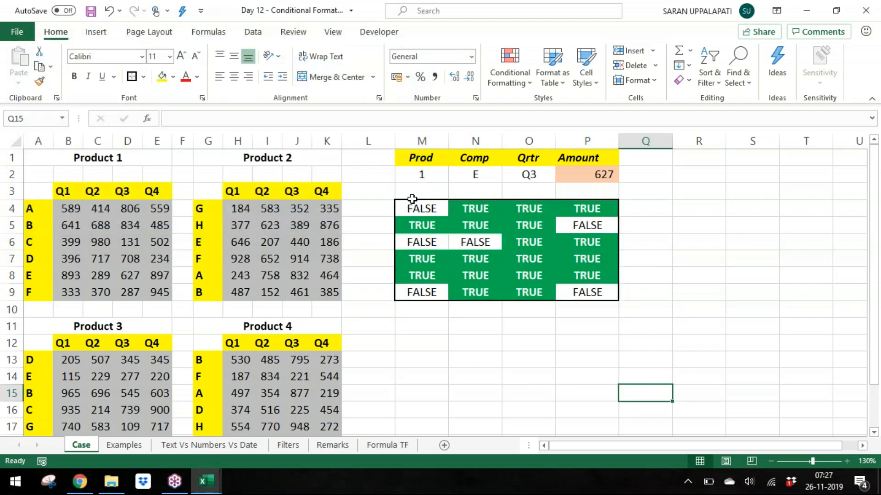
left_click_drag(412, 205, 593, 294)
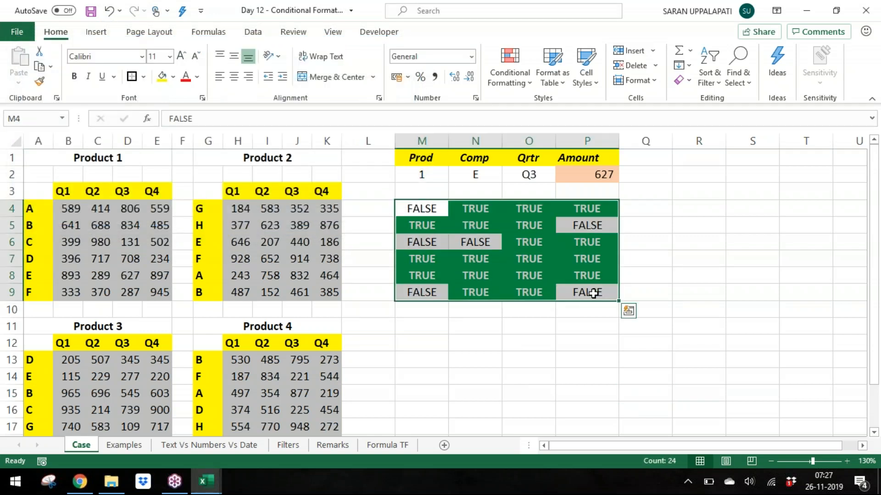
type("TRUE")
key("ctrl+Return")
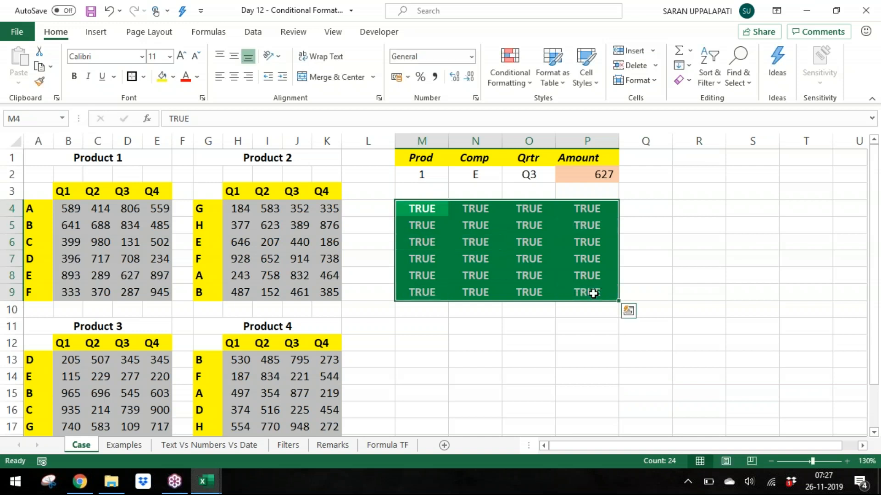
Step: Enter FALSE in cells O5, O8, M6, N9 and P6 of the grid
key("Down")
key("Right")
key("Right")
type("false")
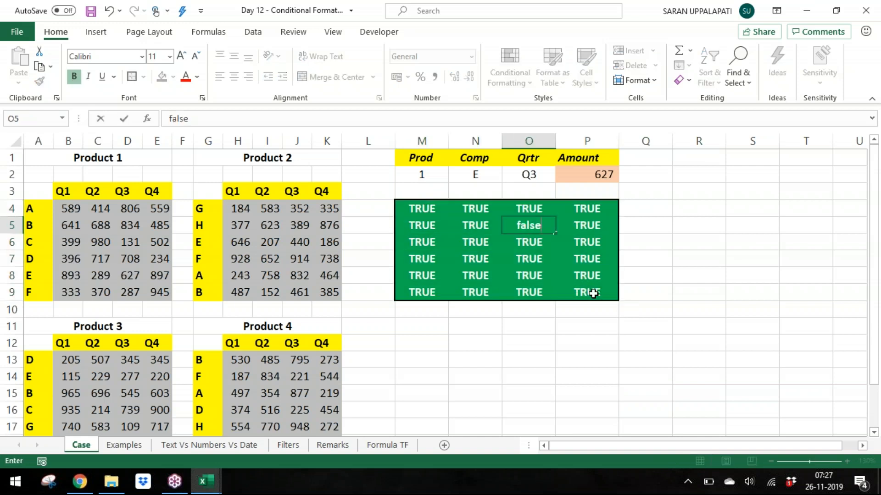
key("Return")
key("Return")
key("Down")
type("false")
key("Return")
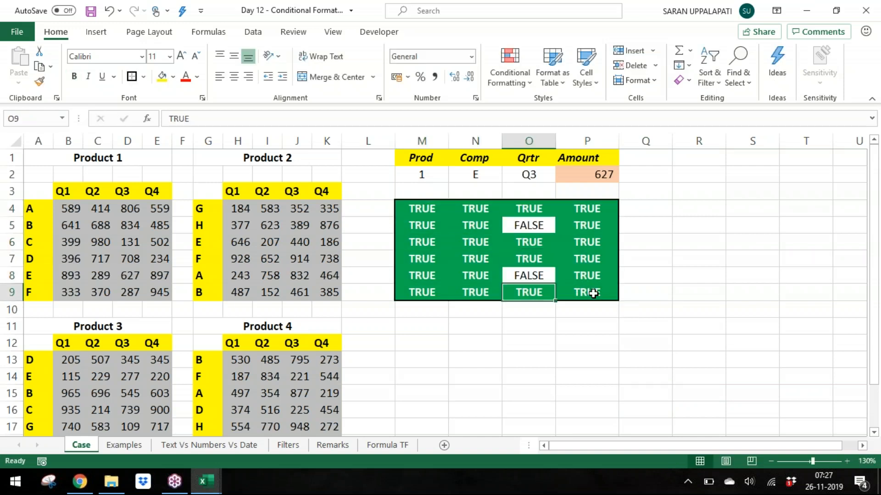
key("Up")
key("Up")
key("Up")
key("Left")
key("Left")
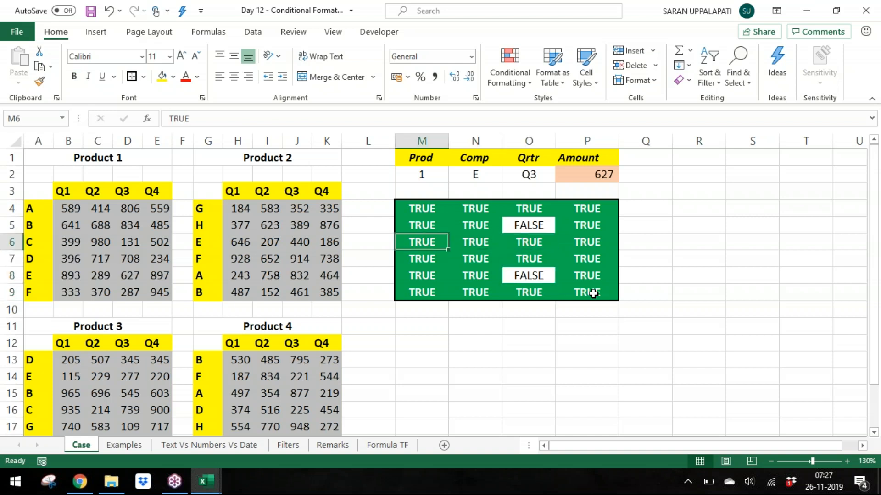
type("false")
key("Return")
key("Return")
key("Return")
key("Right")
type("false")
key("Return")
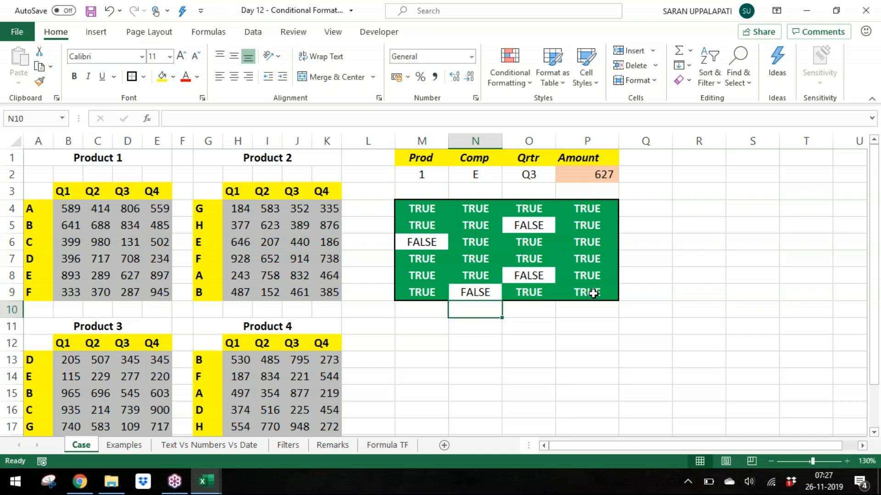
key("Up")
key("Up")
key("Up")
key("Up")
key("Right")
key("Right")
type("false")
key("Return")
Step: Fill the whole M4:P9 grid with FALSE at once
key("Up")
key("Up")
key("Up")
key("Left")
key("Left")
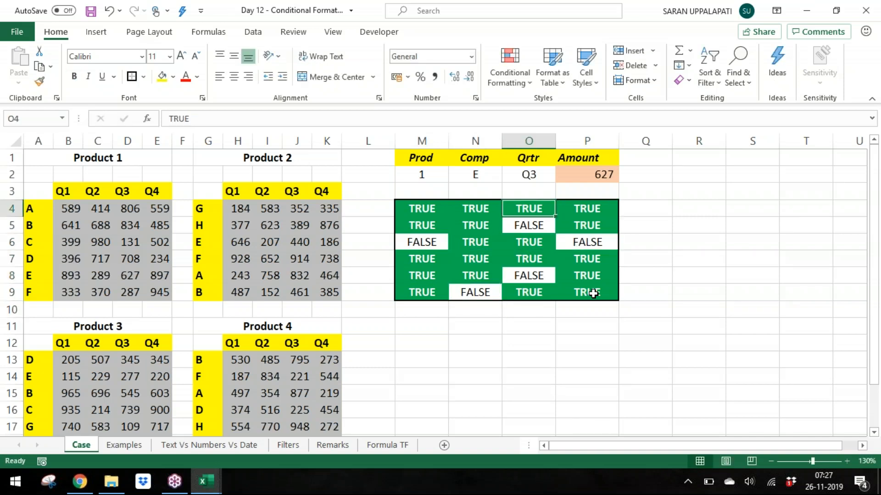
key("Left")
key("ctrl+a")
type("false")
key("ctrl+Return")
Step: Enter TRUE in cells N6 and P8 of the grid
key("Down")
key("Right")
key("Down")
type("TRUE")
key("Return")
key("Down")
key("Down")
key("Up")
key("Right")
key("Right")
type("TRUE")
key("Return")
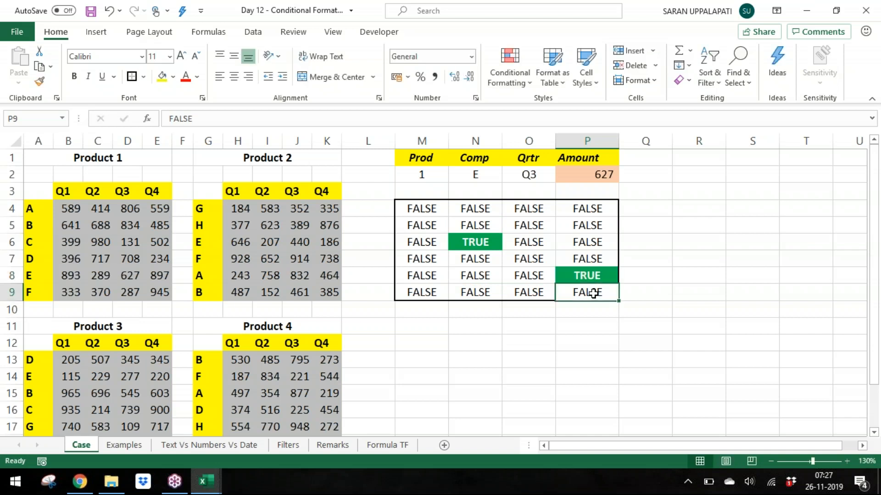
left_click(873, 203)
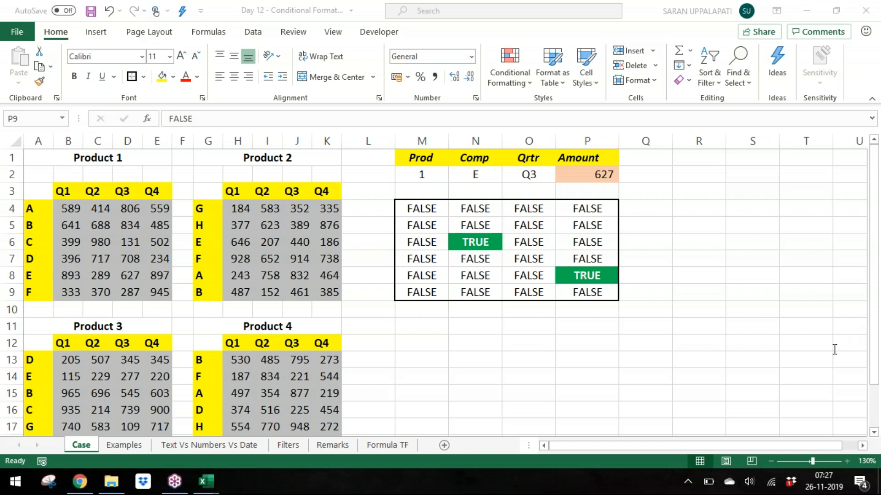
Step: Open the grid's conditional formatting rule to review its =M4 formula, then close without changes
left_click_drag(421, 209, 572, 290)
key("F2")
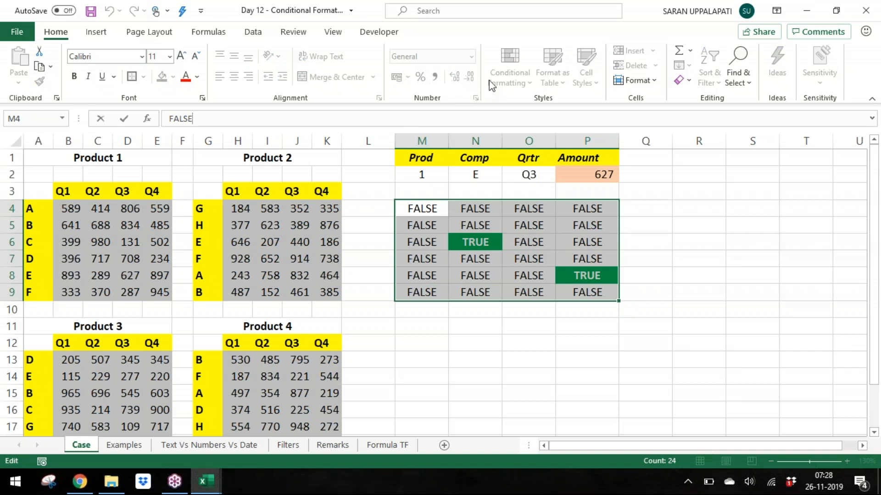
key("Escape")
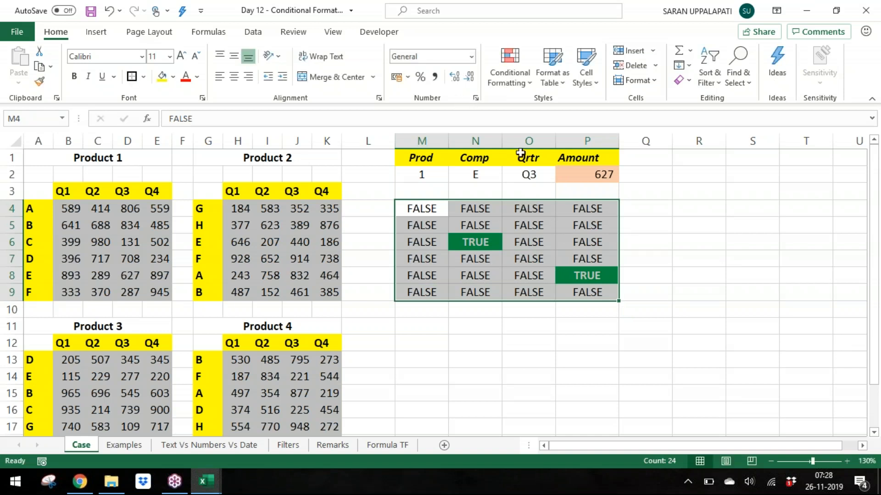
left_click(509, 64)
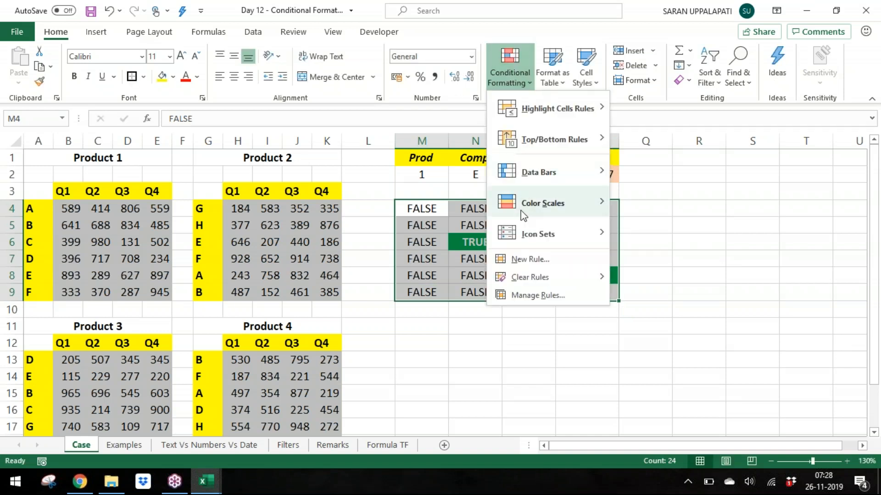
left_click(521, 295)
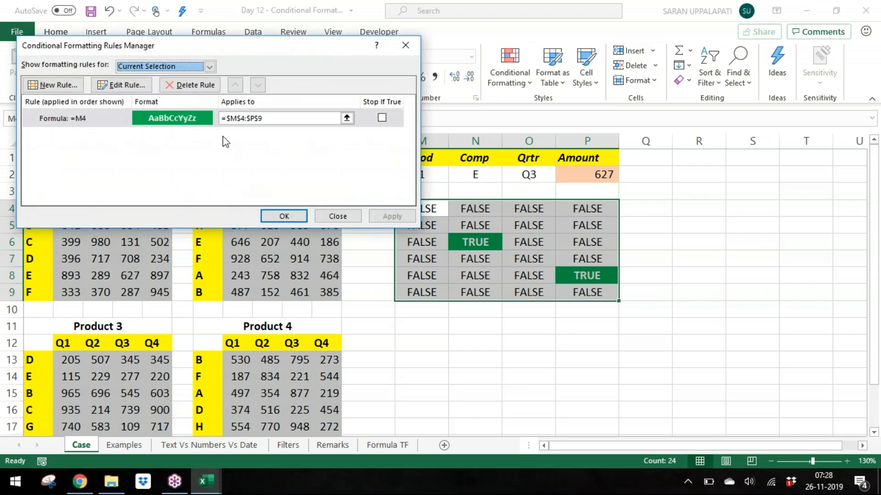
left_click(115, 84)
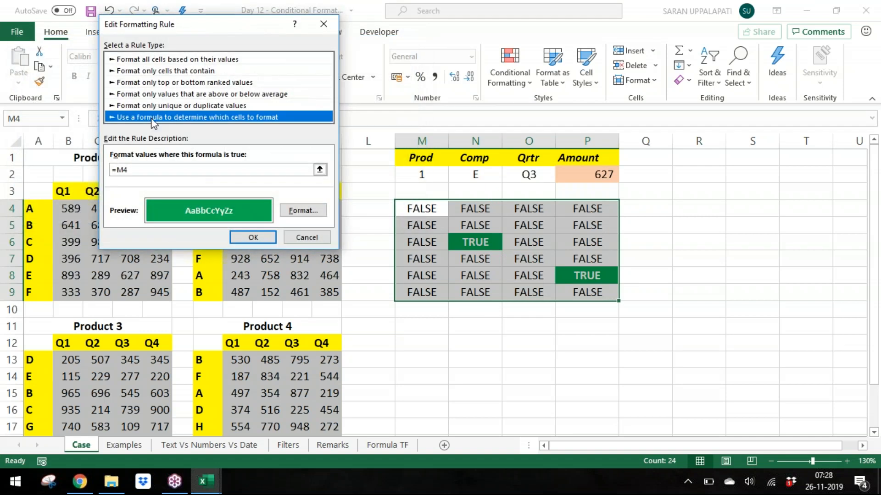
left_click(194, 169)
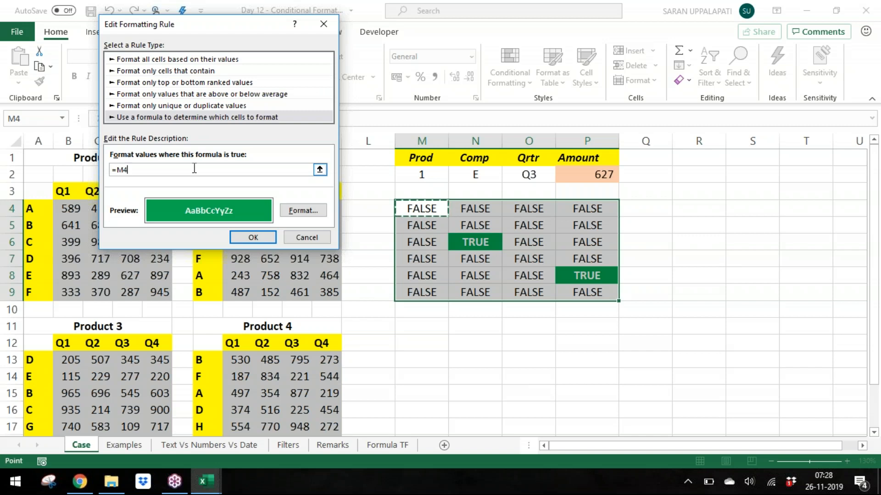
left_click(312, 238)
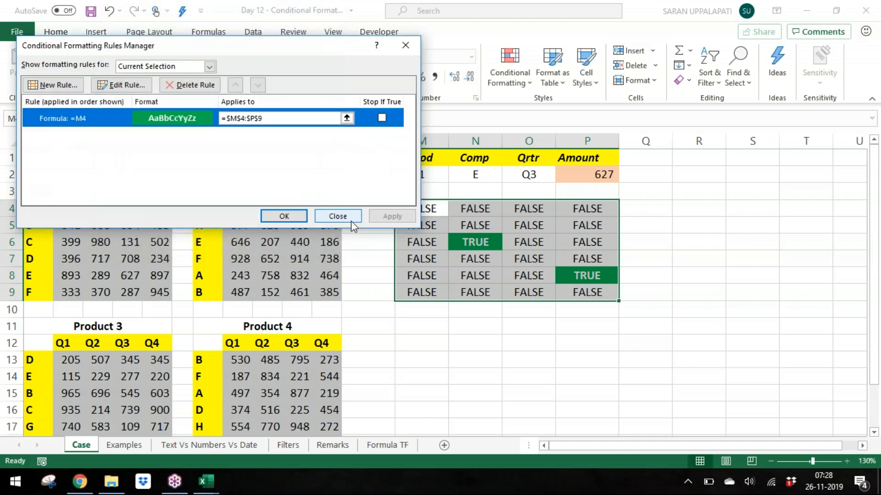
left_click(351, 221)
Step: Reset every cell of M4:P9 to FALSE
left_click_drag(422, 210, 594, 287)
type("false")
key("ctrl+Return")
left_click(511, 258)
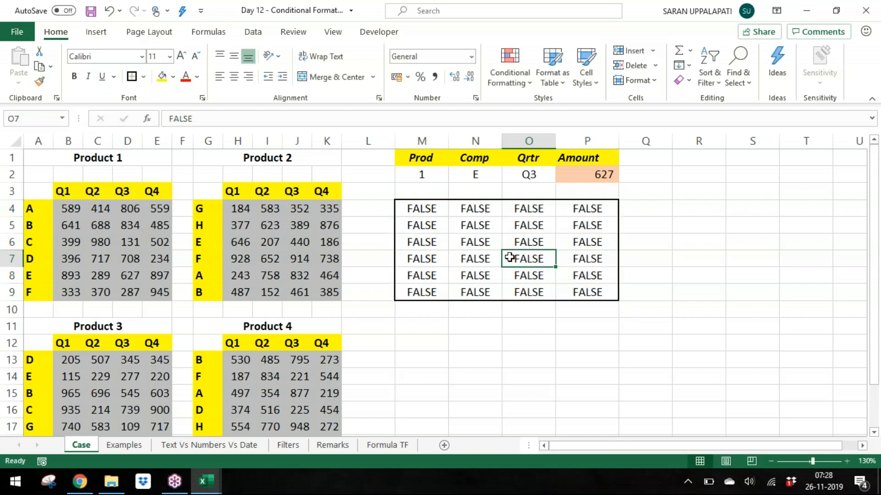
Step: Set cell O8 to TRUE, pointing out the Prod, Comp and Qrtr criteria cells first
left_click_drag(445, 174, 527, 173)
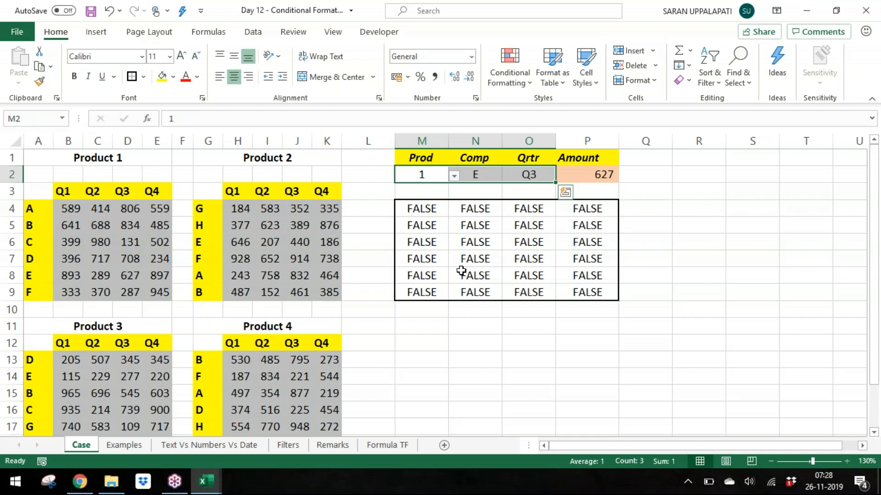
left_click_drag(427, 279, 528, 281)
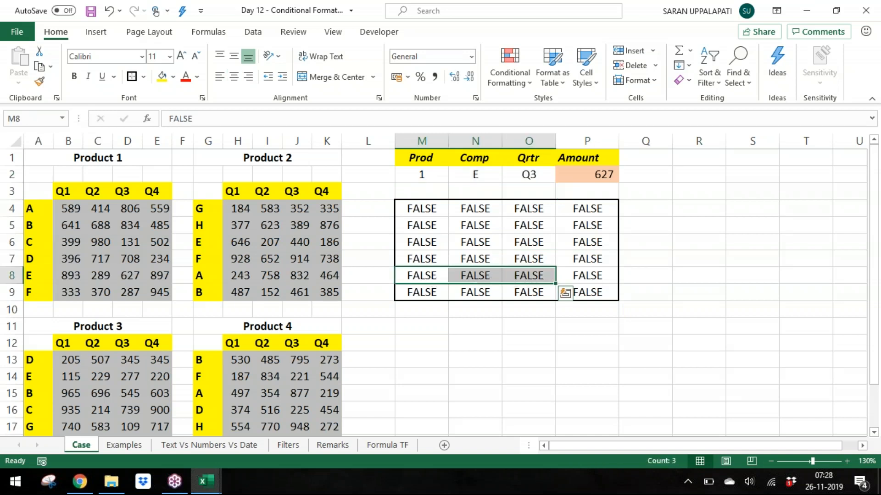
left_click(534, 277)
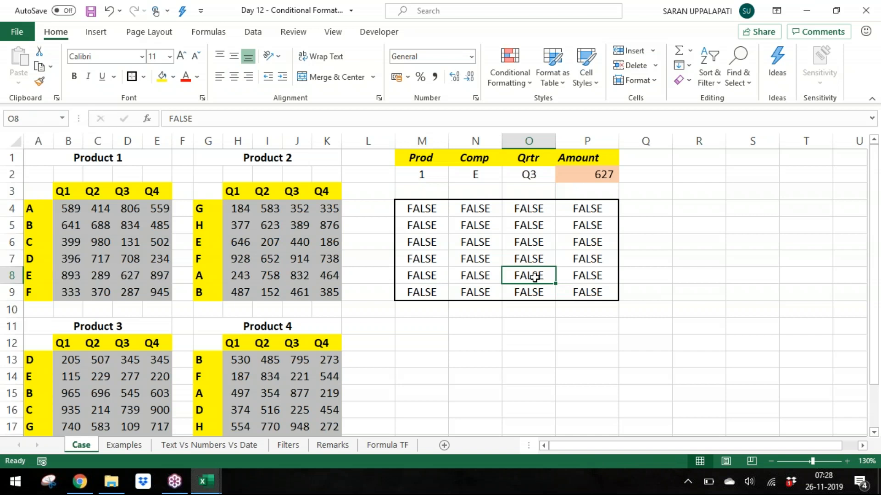
double_click(534, 277)
key("BackSpace")
key("BackSpace")
key("BackSpace")
key("BackSpace")
key("BackSpace")
type("TRUE")
key("Return")
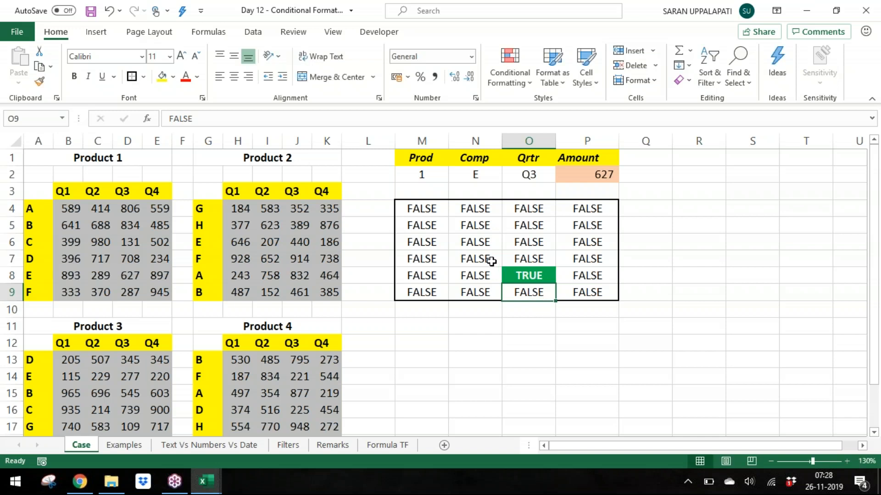
Step: Clear the contents of the M4:P9 grid
left_click_drag(422, 208, 584, 289)
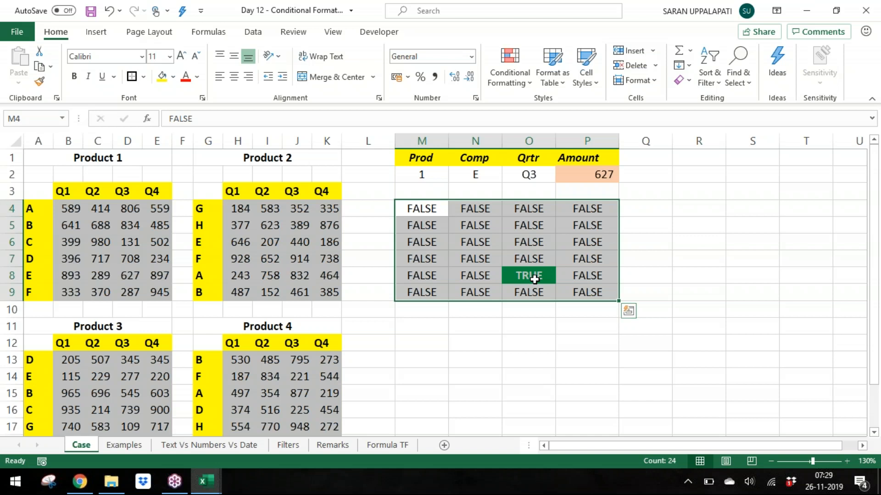
key("Delete")
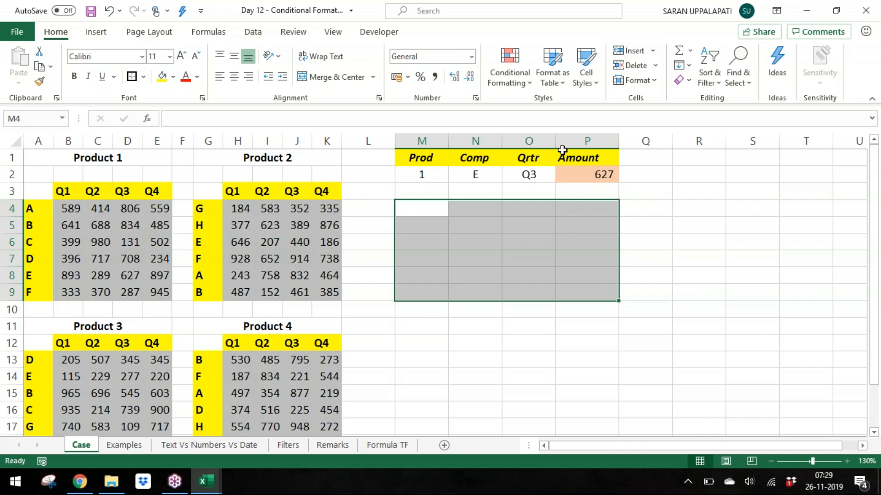
left_click(696, 46)
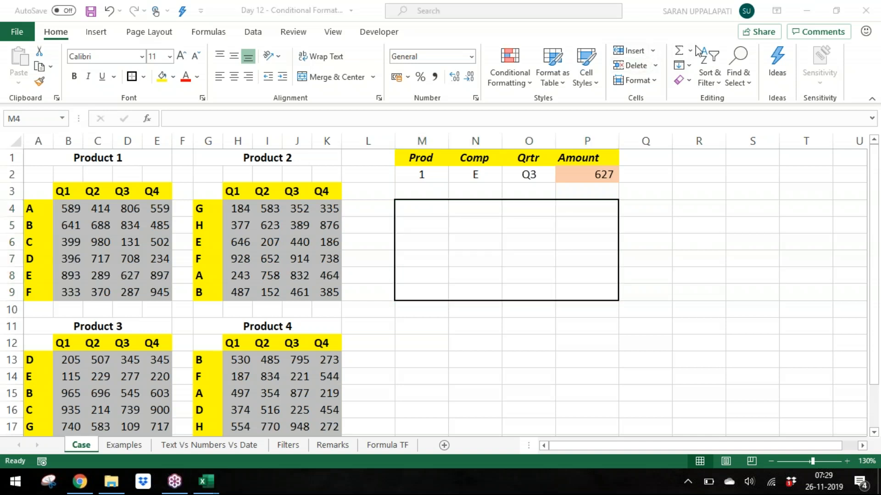
left_click(514, 217)
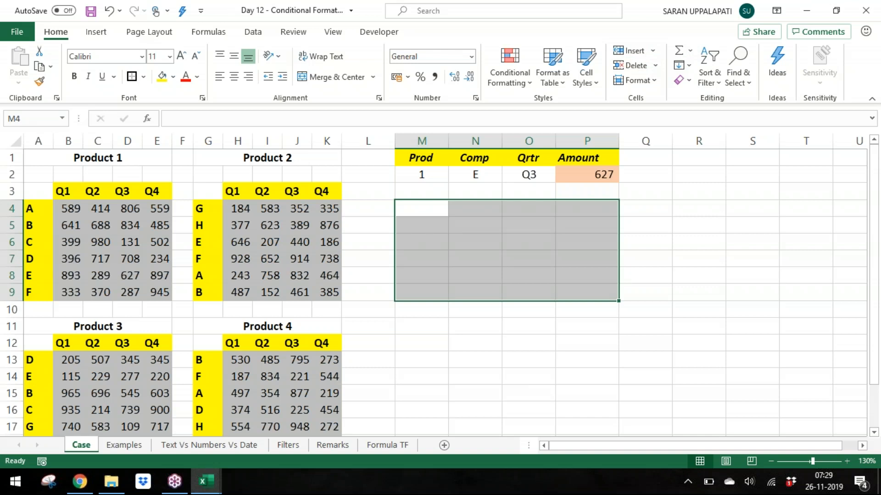
Step: Start an AND formula in the selected grid with the first condition M2=1
type("=and")
key("Tab")
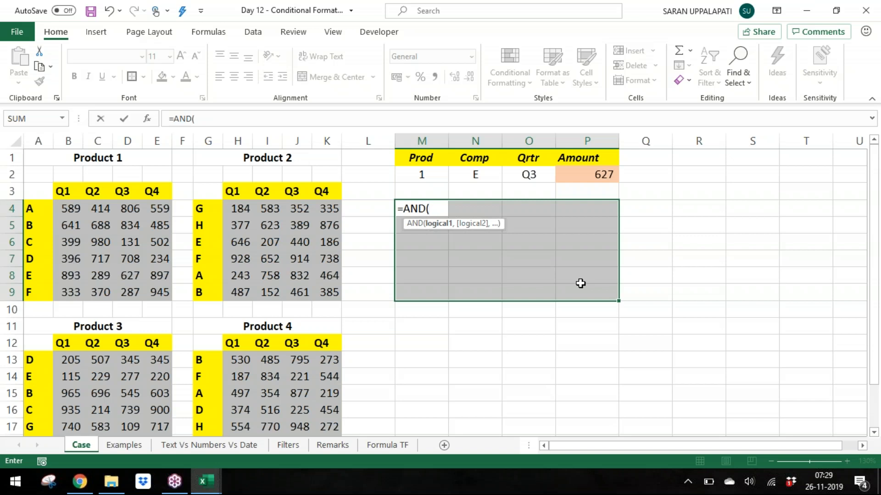
left_click(437, 176)
type("=1,")
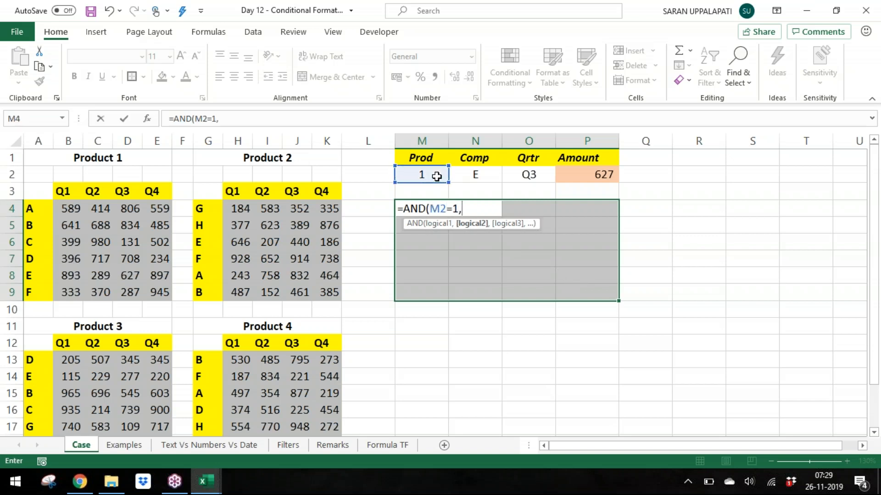
Step: Make the M2 reference in the AND formula fully absolute as $M$2
left_click(441, 209)
key("F4")
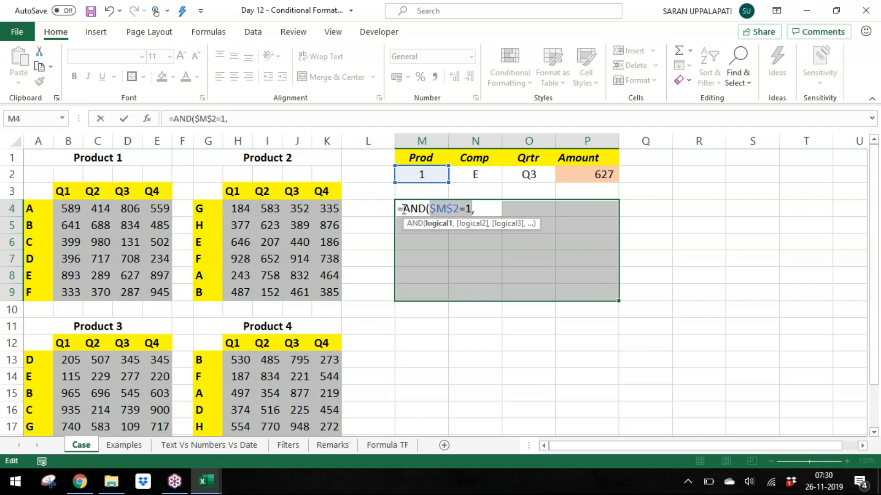
left_click(491, 210)
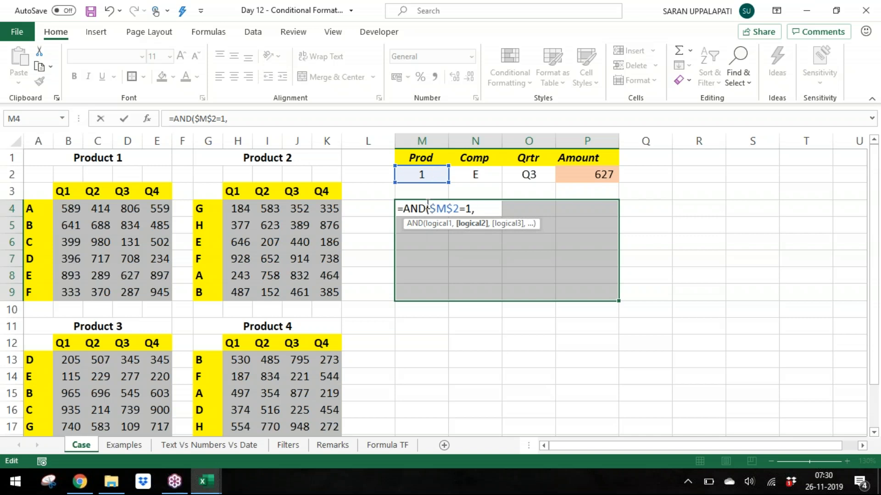
left_click_drag(429, 208, 468, 205)
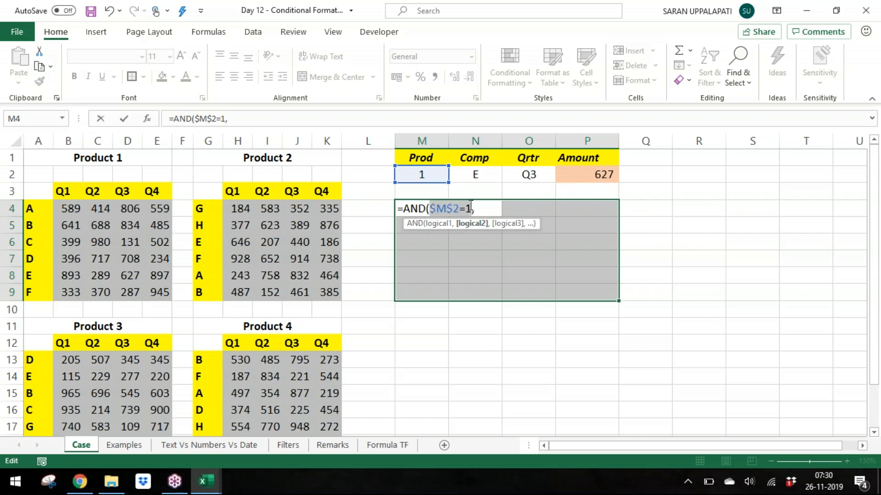
left_click_drag(404, 208, 425, 209)
left_click(482, 208)
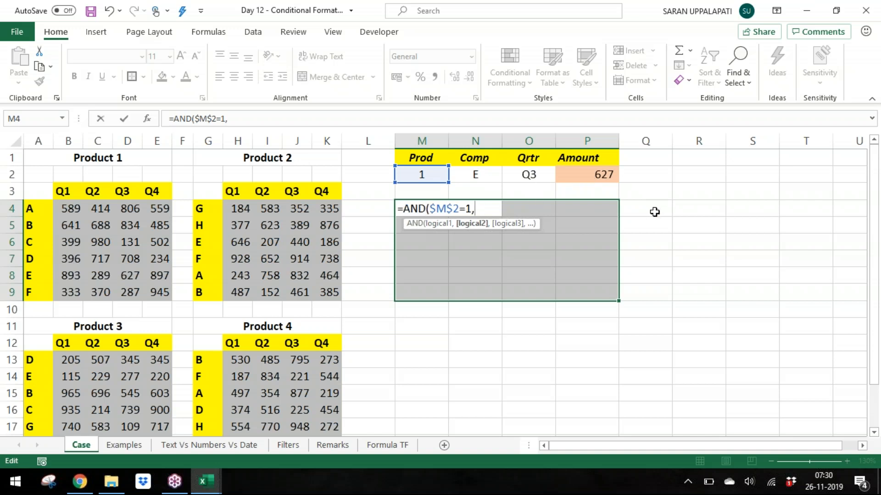
left_click(430, 208)
left_click_drag(430, 209, 470, 209)
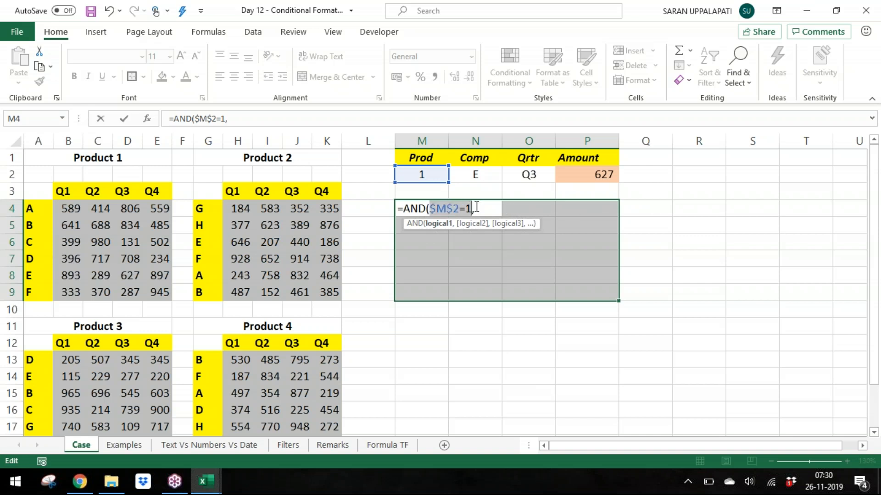
left_click(480, 208)
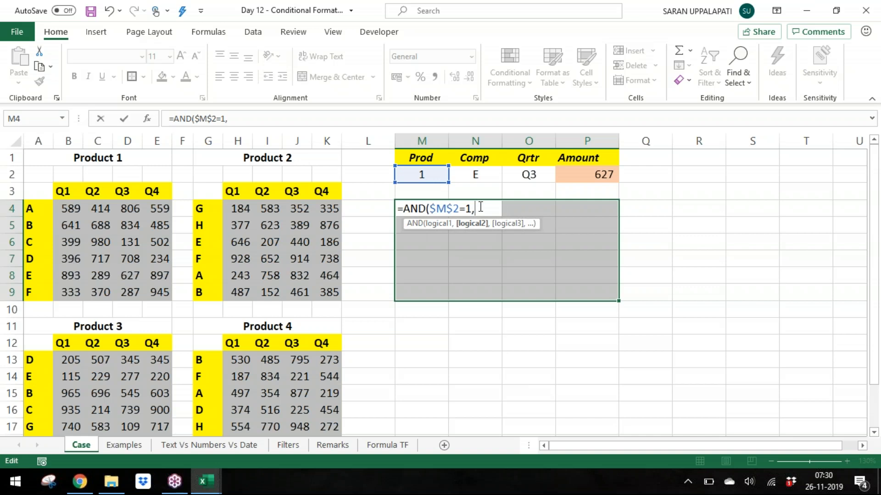
Step: Add the second condition A4=N2 to the AND formula
left_click(44, 209)
type("=")
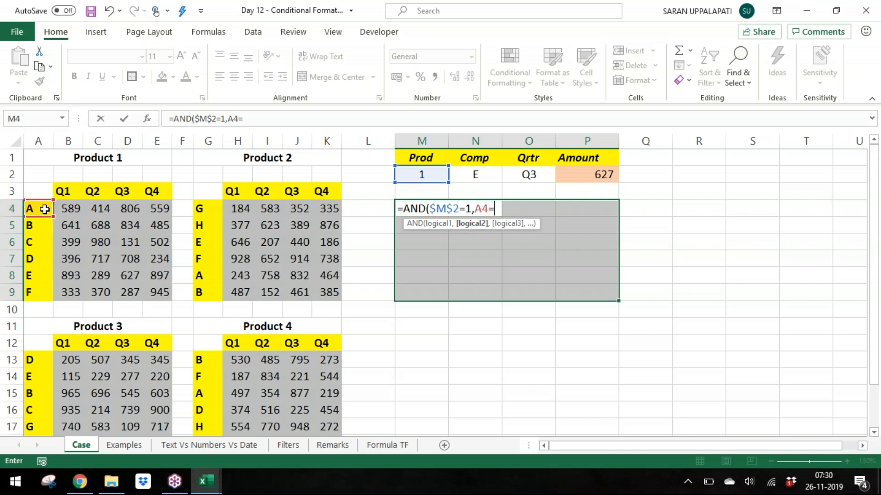
left_click(479, 175)
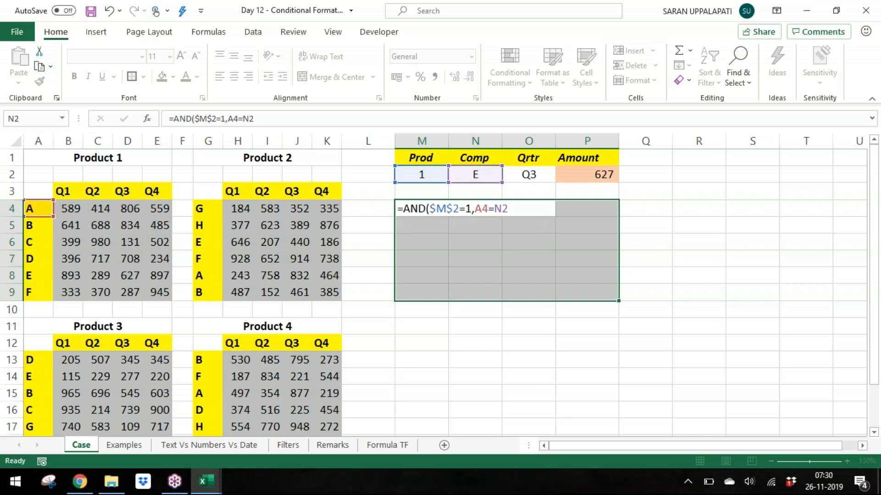
key("alt+F4")
key("Escape")
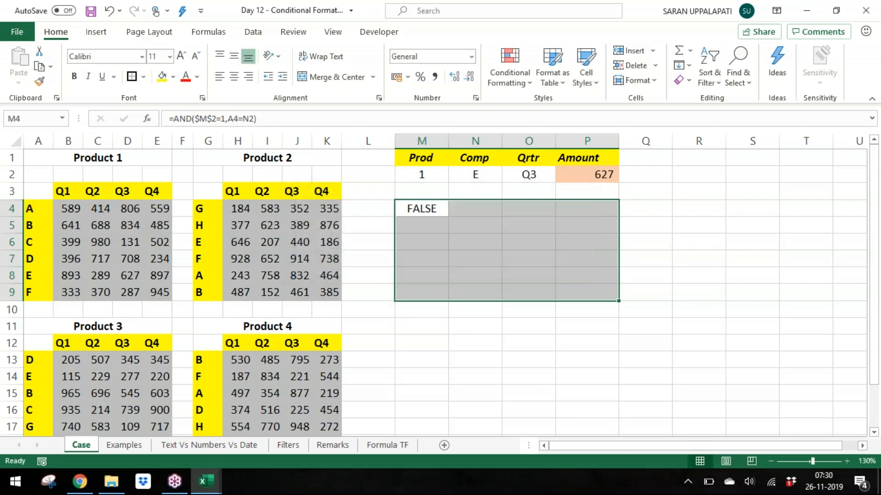
Step: Reopen the M4 formula and make the N2 reference absolute as $N$2
key("F2")
key("BackSpace")
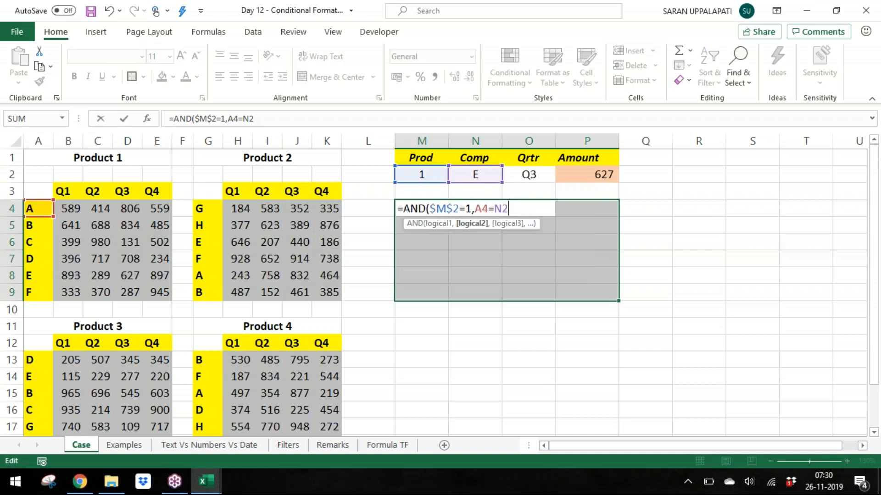
key("F4")
left_click_drag(478, 206, 531, 206)
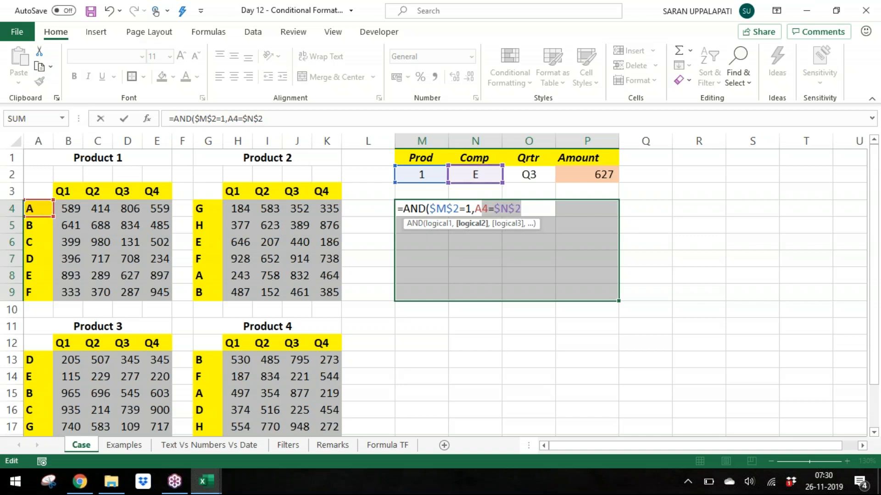
left_click(475, 208)
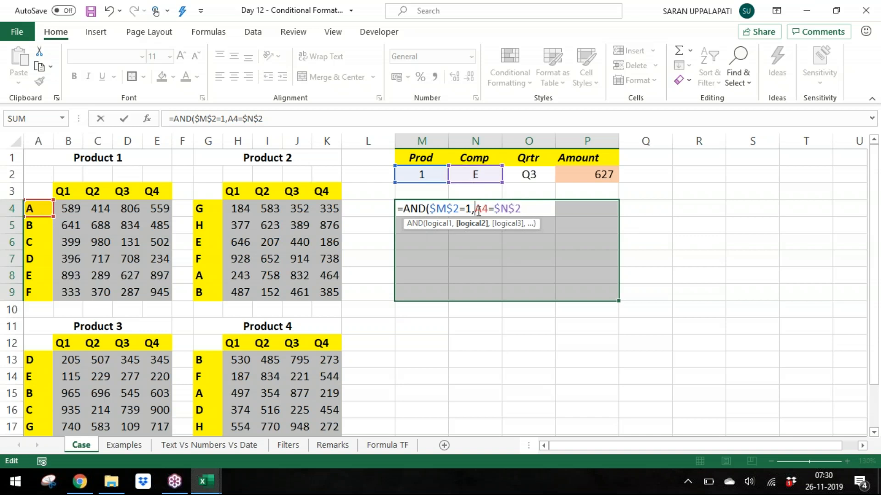
left_click_drag(478, 210, 536, 213)
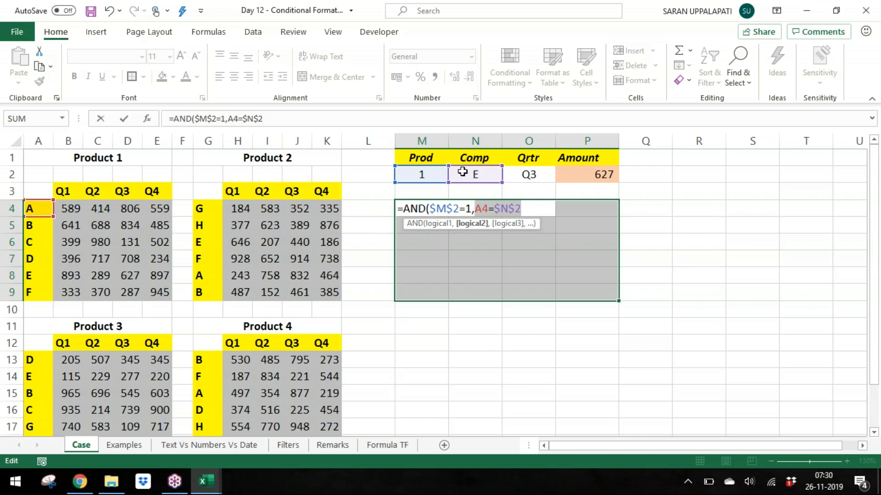
left_click_drag(478, 213, 488, 213)
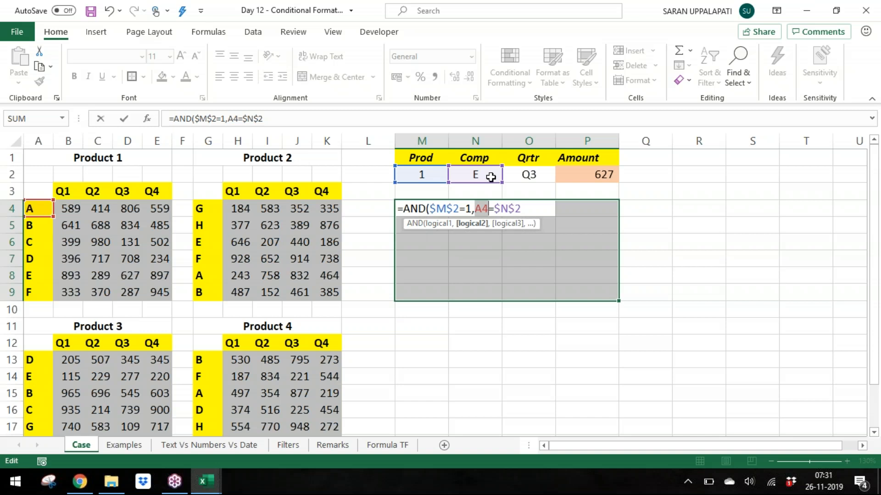
Step: Lock the column of the A4 reference as $A4 and add a separator for the next condition
left_click(477, 209)
type("$")
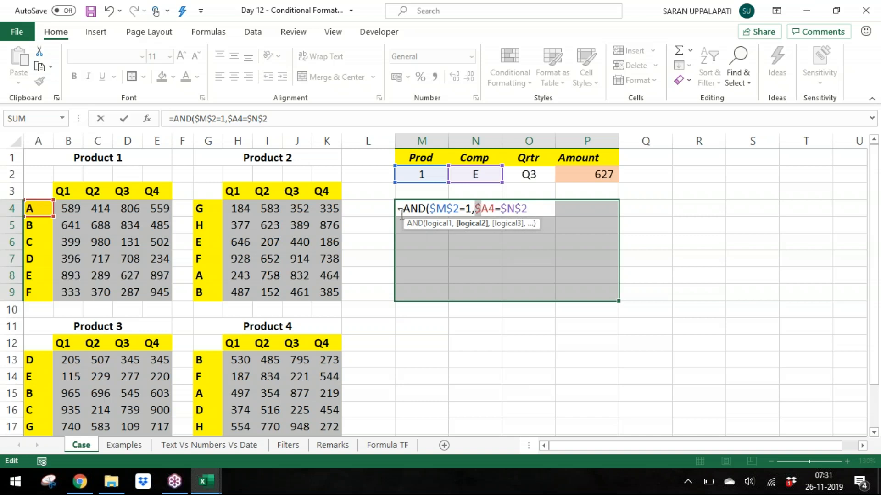
key("BackSpace")
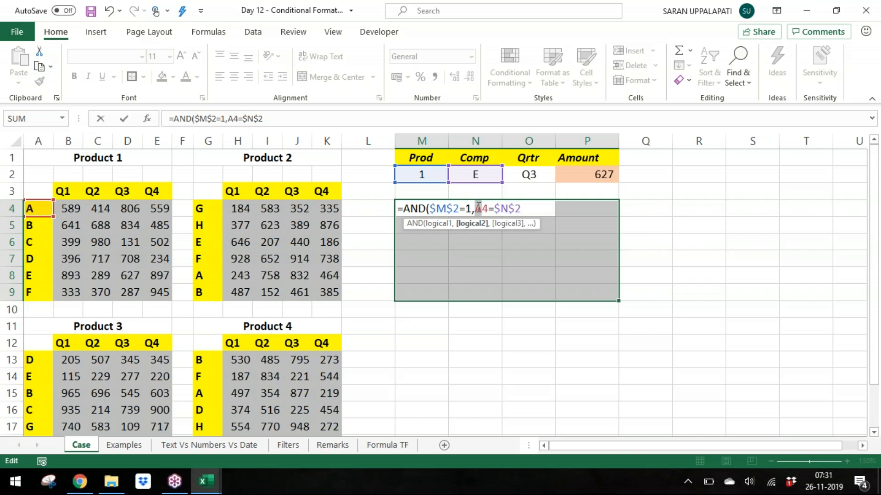
key("Home")
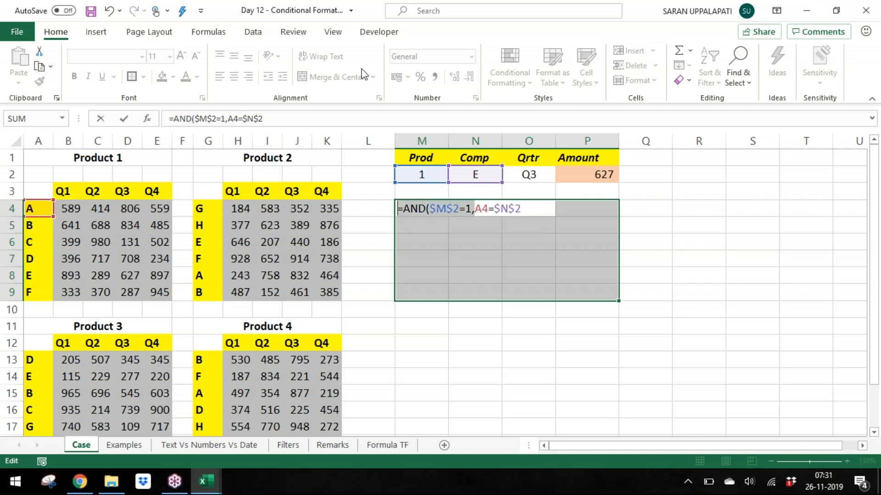
left_click(479, 207)
type("$2")
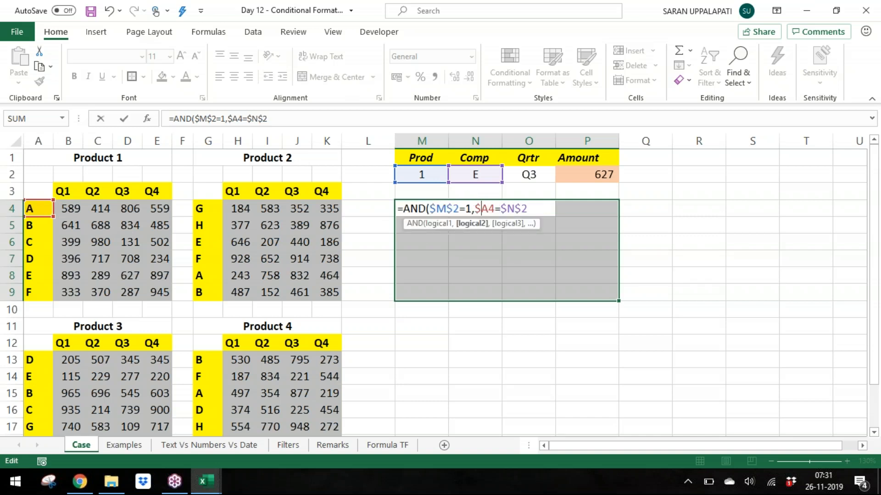
type(",")
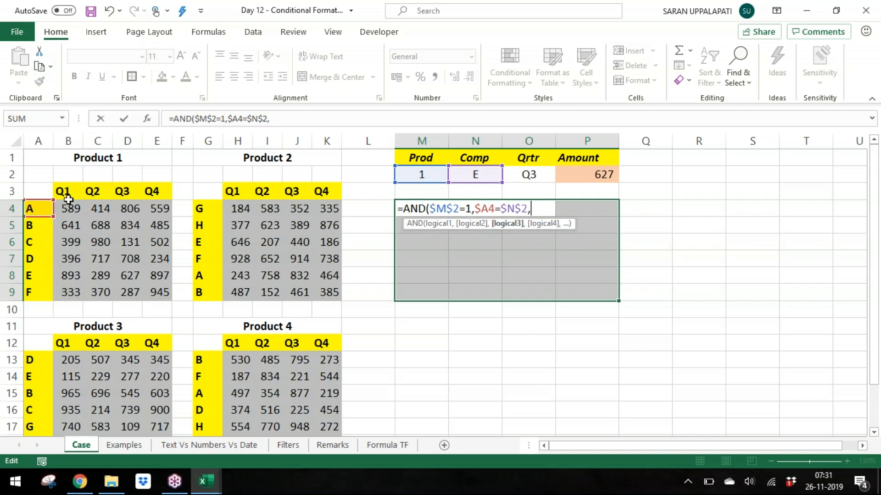
Step: Add the third condition B3=$O$2 and close the AND formula
left_click(73, 187)
type("=")
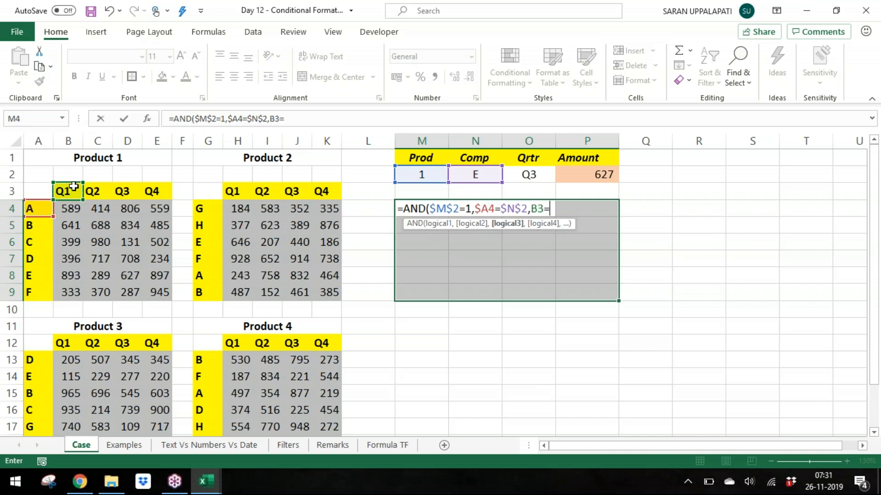
left_click(542, 174)
key("F4")
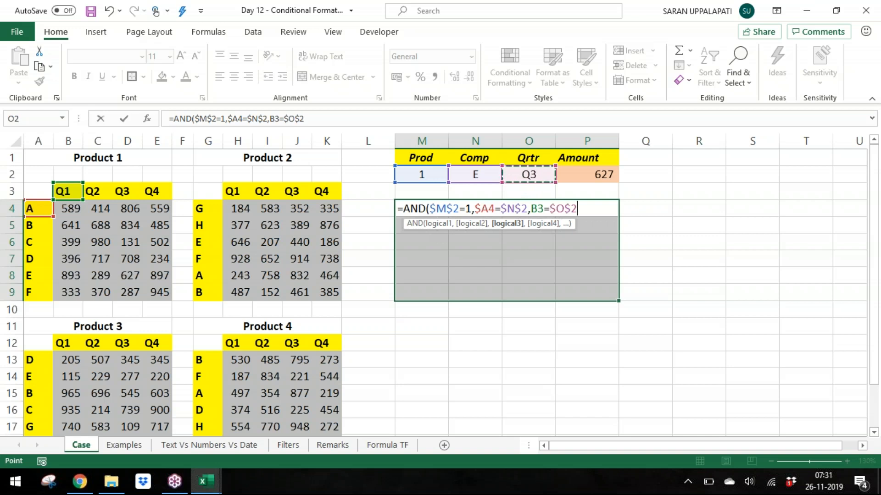
type(")")
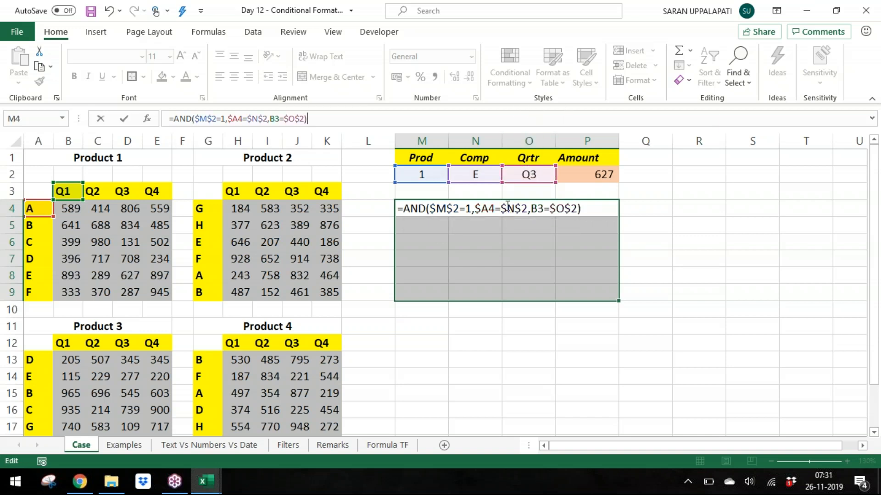
key("ctrl+Return")
left_click_drag(531, 201, 530, 199)
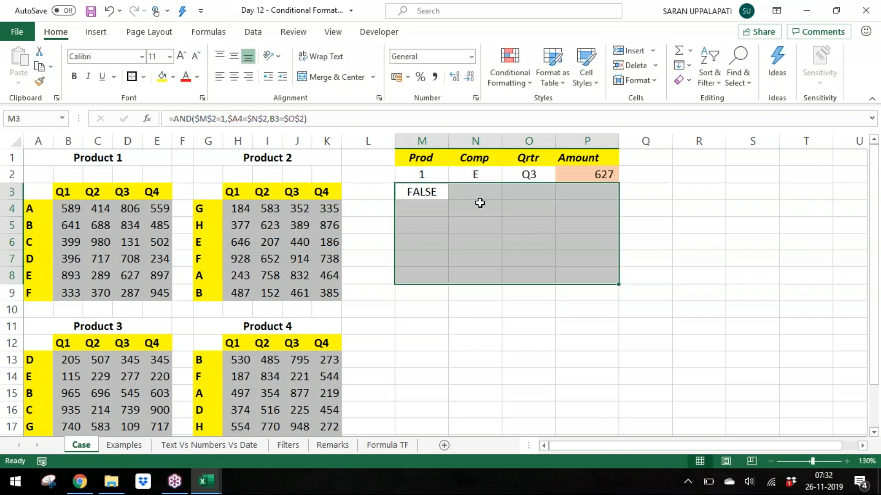
key("ctrl+z")
Step: Lock the row of the B3 reference as B$3 and enter the formula across M4:P9
key("F2")
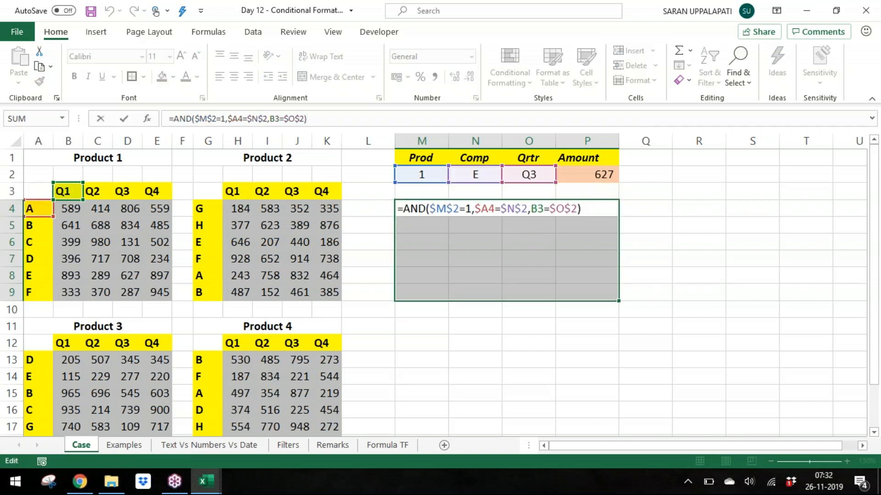
left_click_drag(530, 209, 546, 209)
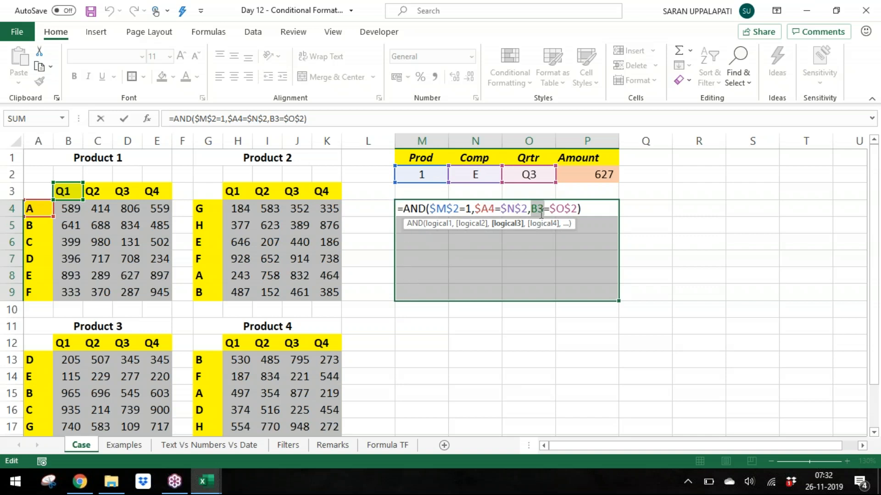
type("$")
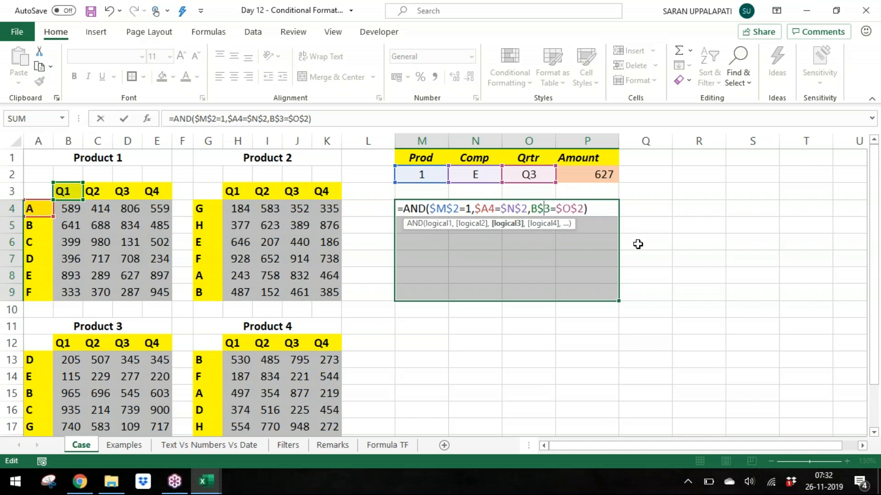
left_click(431, 209)
left_click_drag(431, 209, 534, 209)
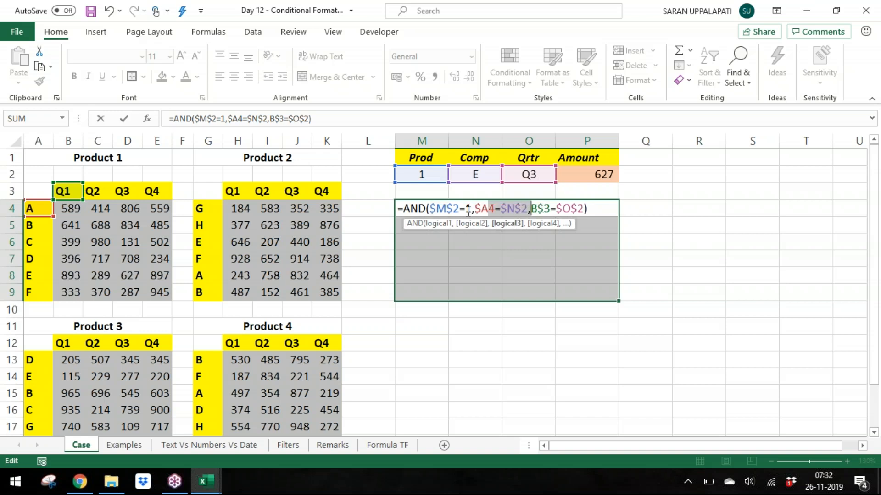
left_click_drag(403, 208, 613, 213)
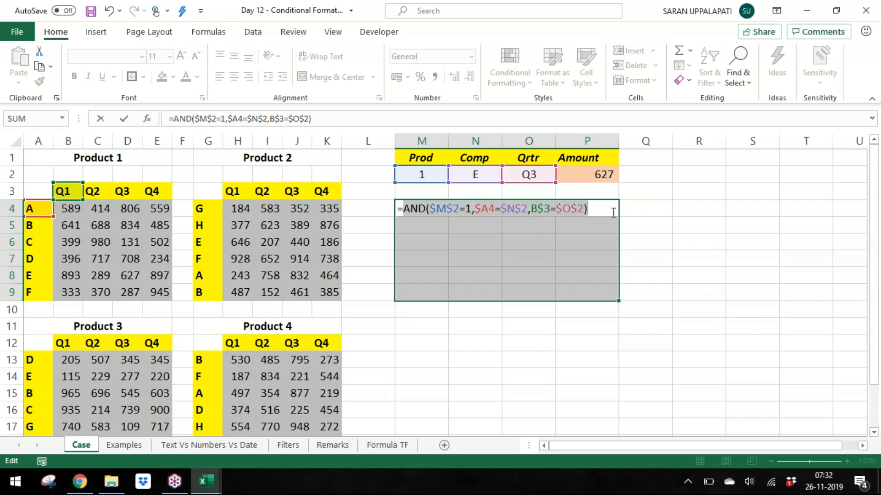
left_click_drag(432, 209, 516, 207)
left_click(527, 207)
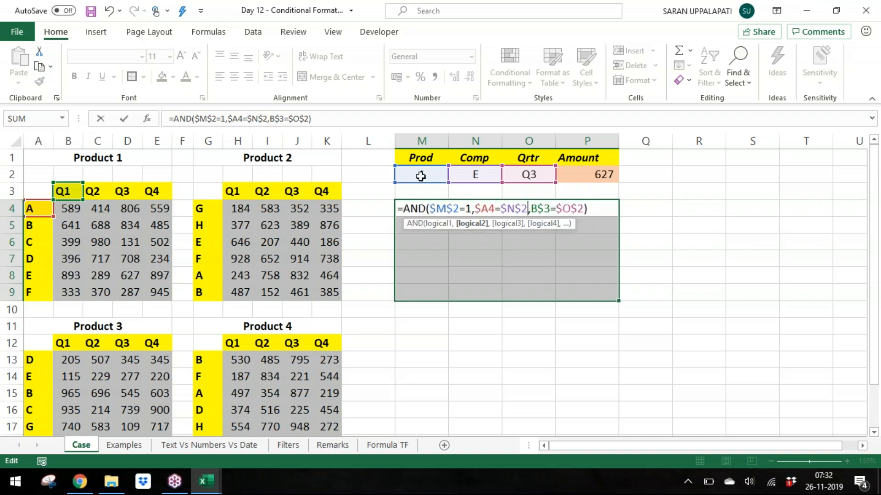
key("ctrl+Return")
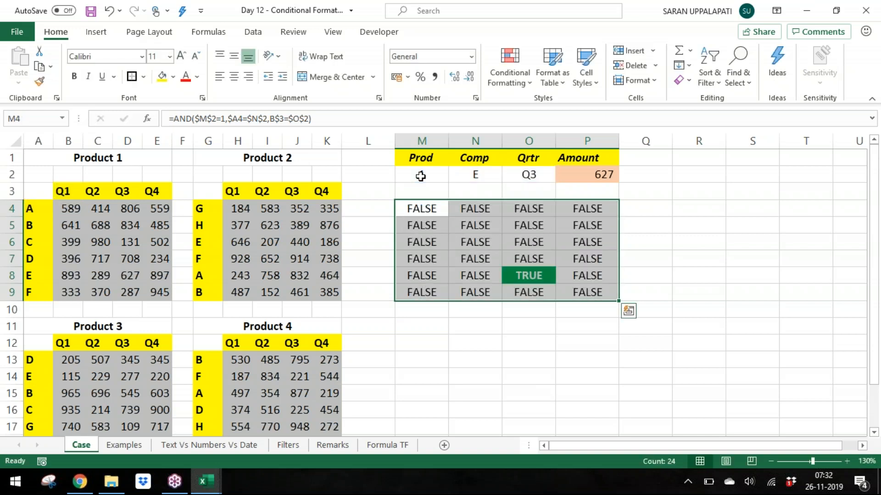
Step: Inspect the O8 formula and the three conditions of the M4 formula
left_click(522, 275)
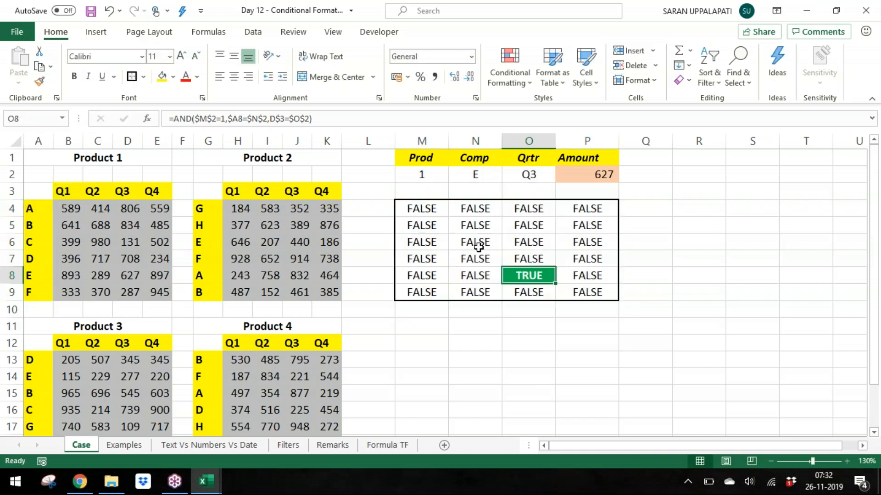
double_click(415, 210)
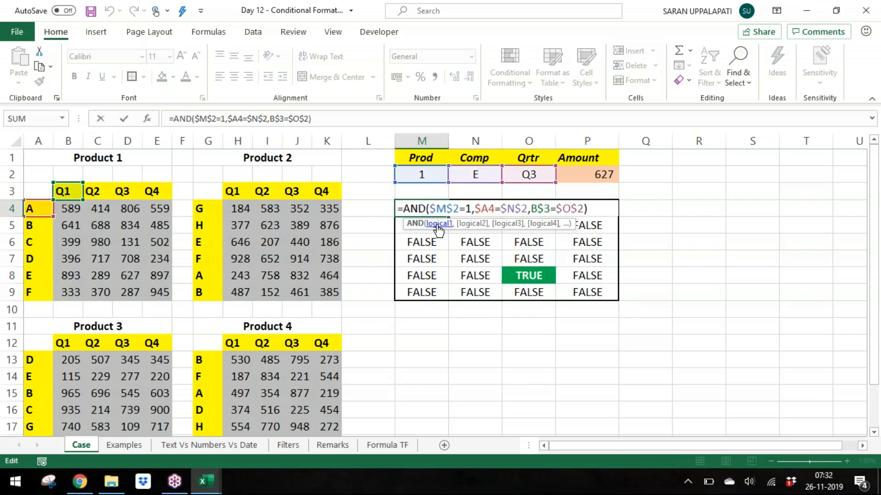
left_click_drag(432, 209, 473, 209)
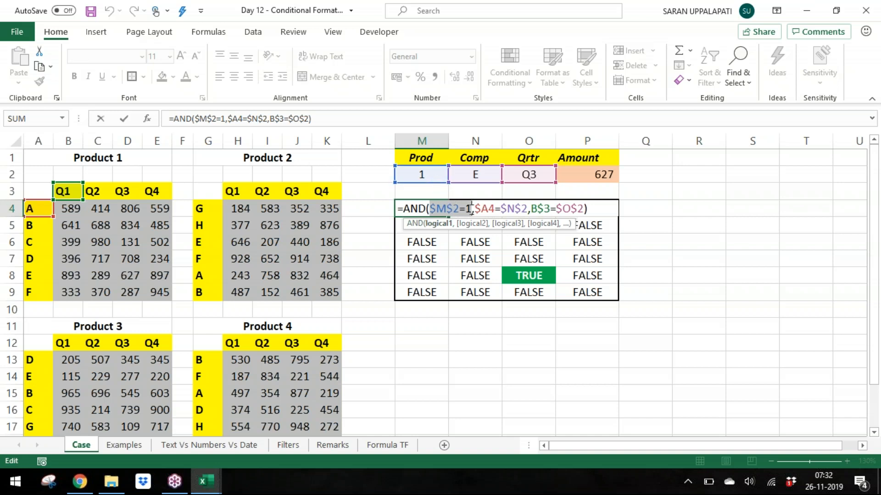
left_click_drag(475, 208, 527, 209)
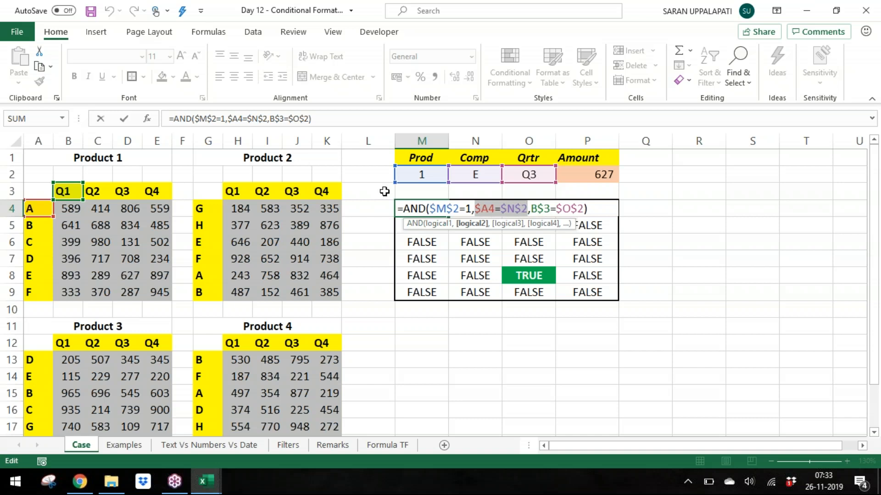
left_click_drag(531, 209, 584, 210)
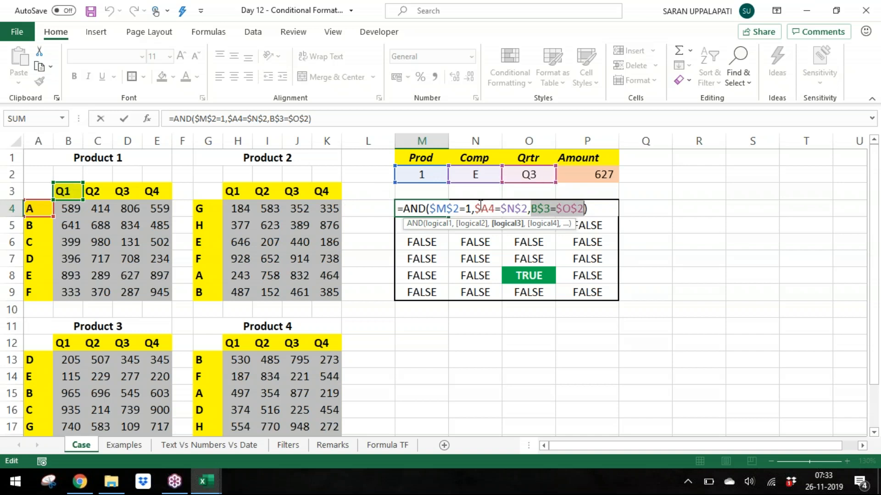
Step: Inspect the conditions of the formulas in M4, M5, M8 and M9, highlighting each reference
left_click_drag(474, 206, 583, 209)
key("Return")
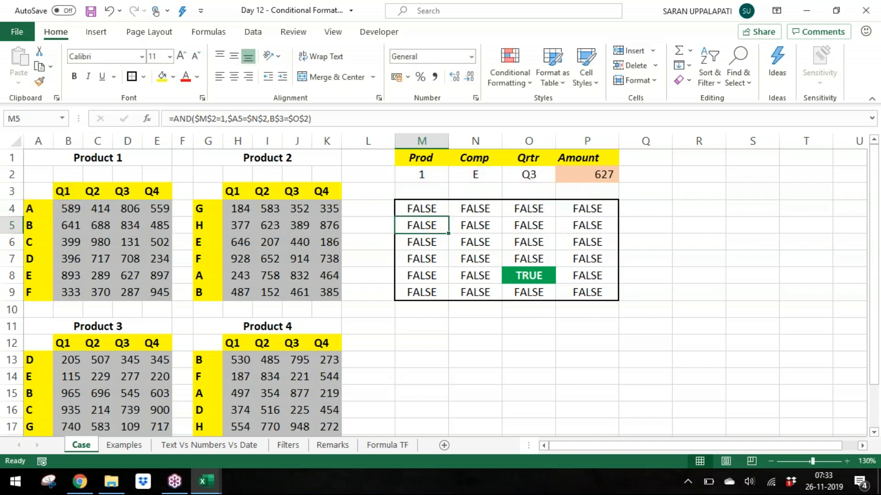
double_click(433, 222)
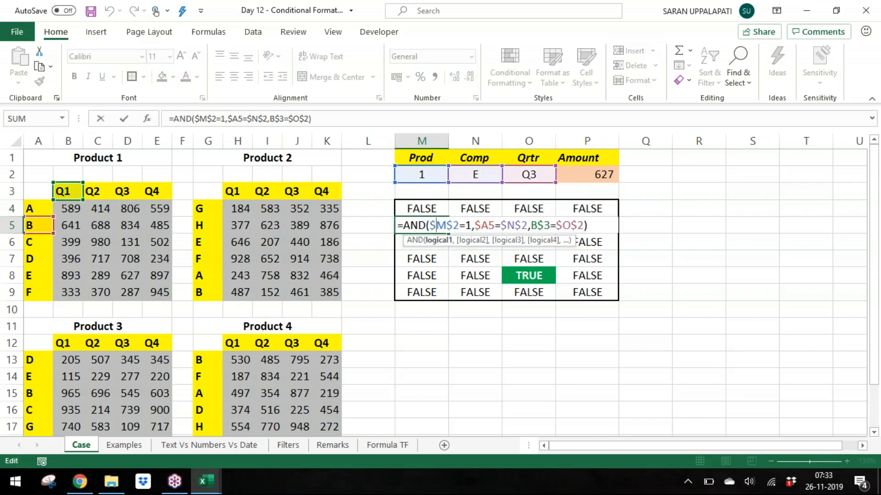
left_click_drag(434, 225, 521, 225)
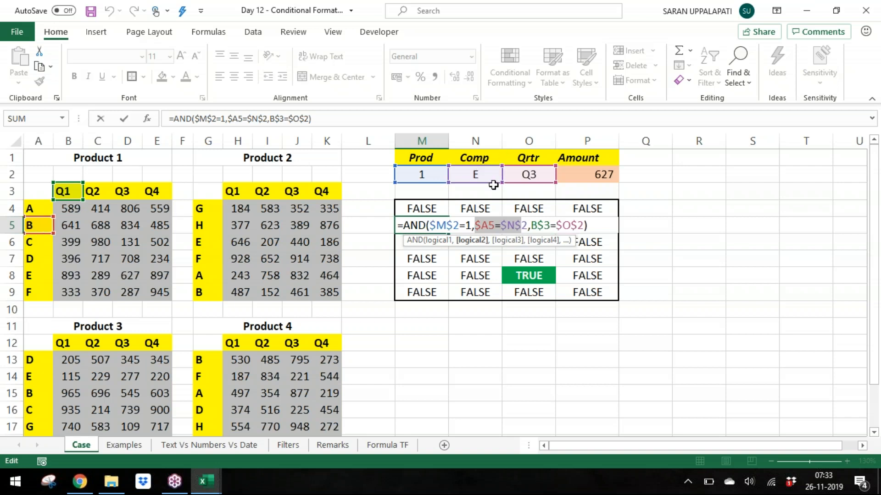
left_click_drag(535, 225, 584, 230)
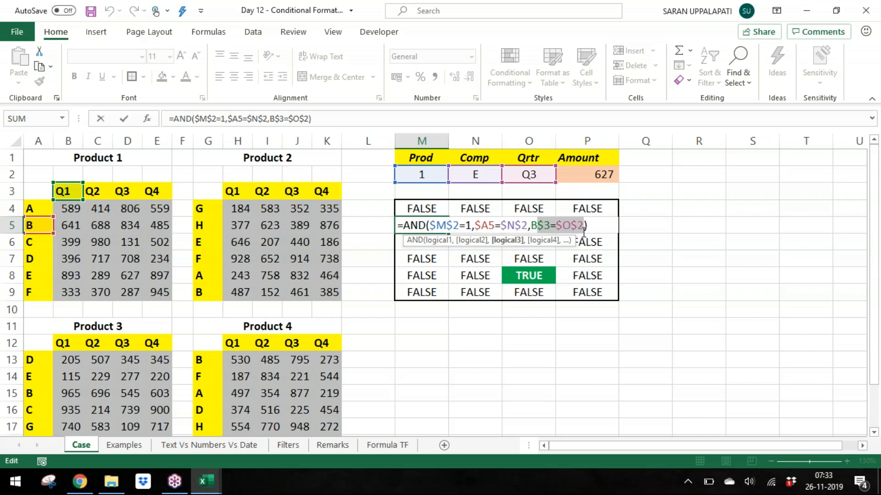
key("Return")
key("F2")
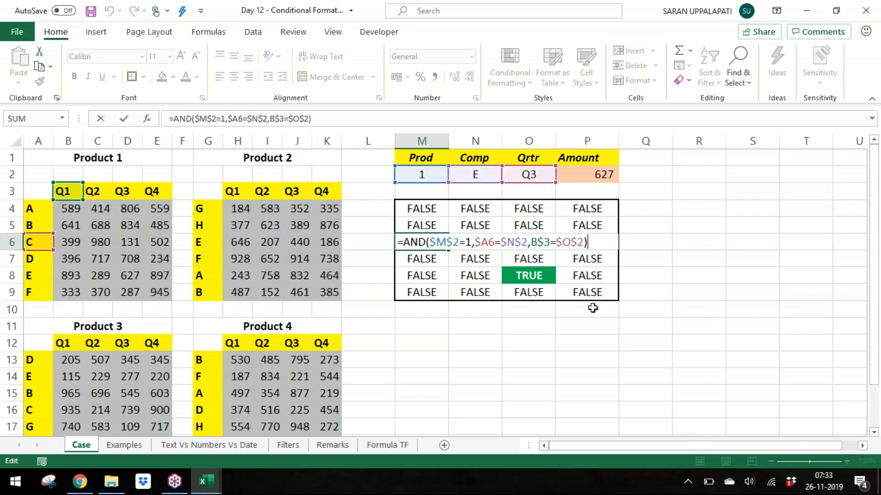
key("Return")
key("F2")
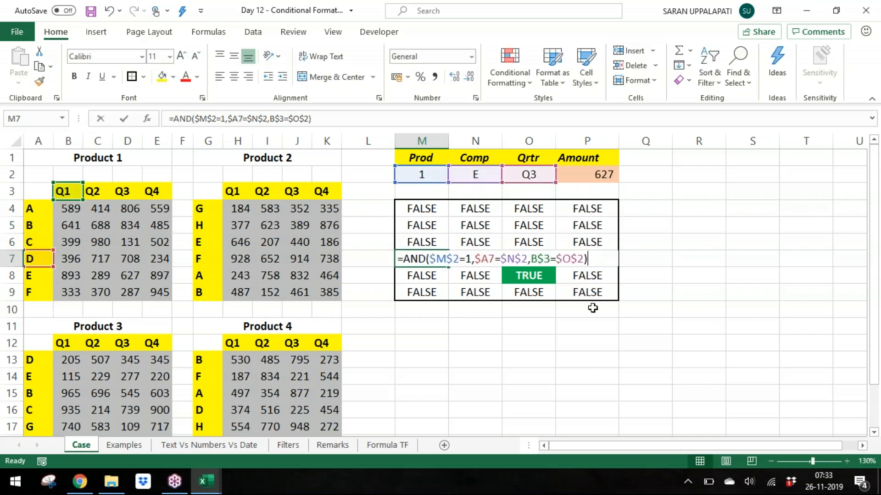
key("Return")
key("F2")
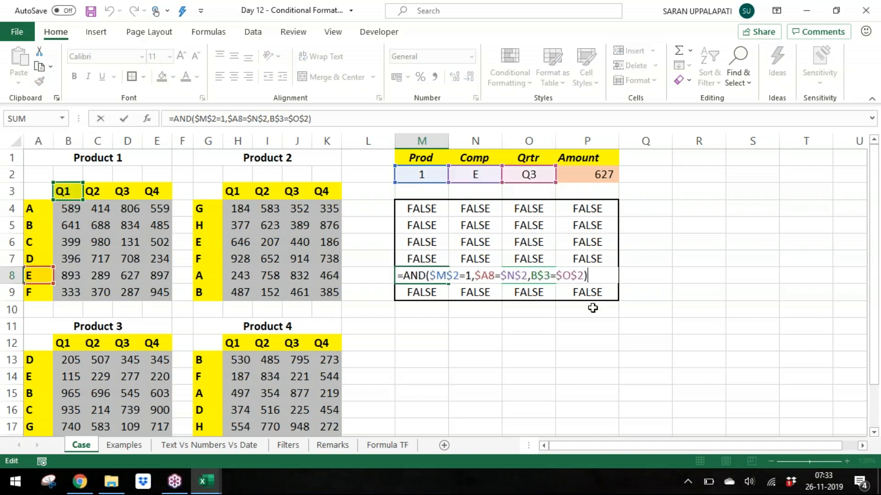
left_click_drag(430, 275, 528, 273)
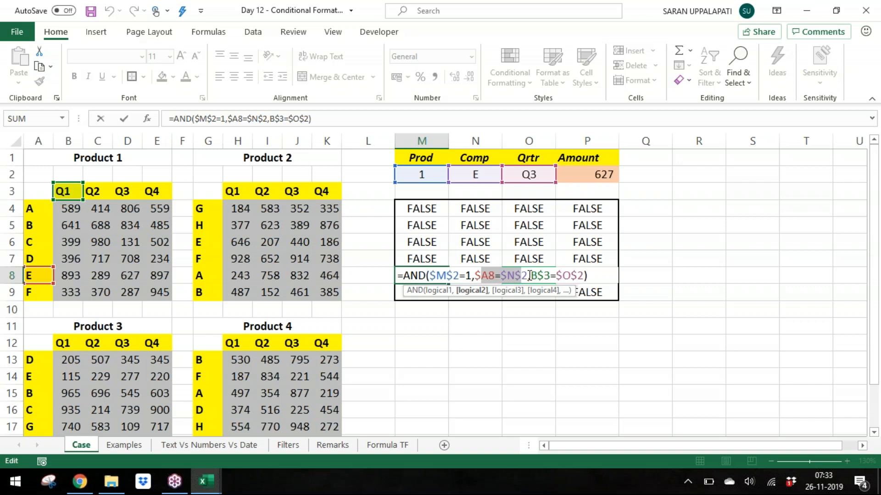
left_click_drag(536, 275, 577, 275)
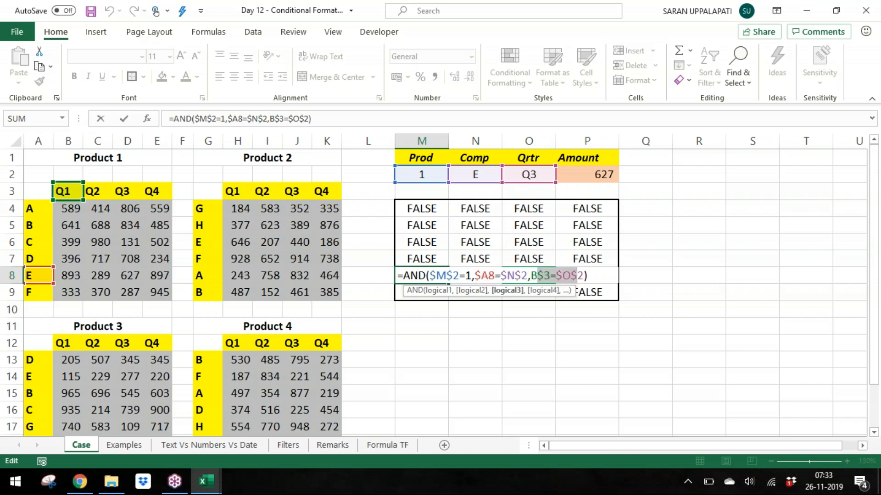
key("Return")
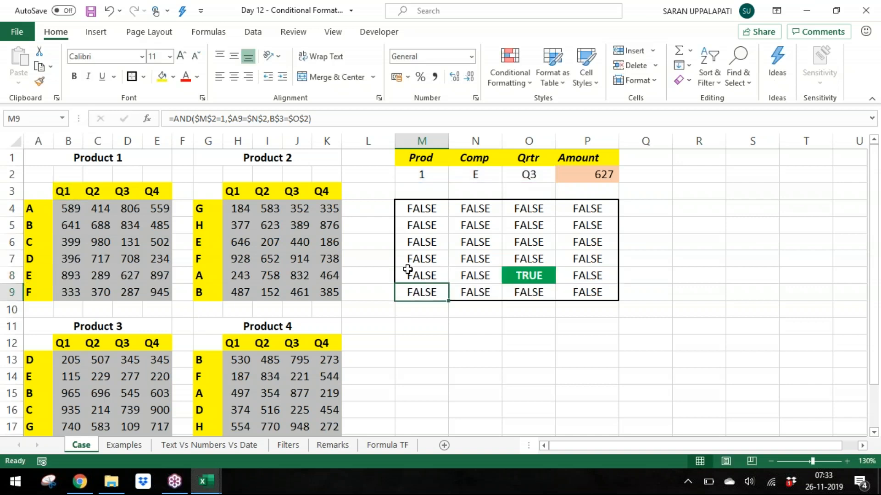
key("F2")
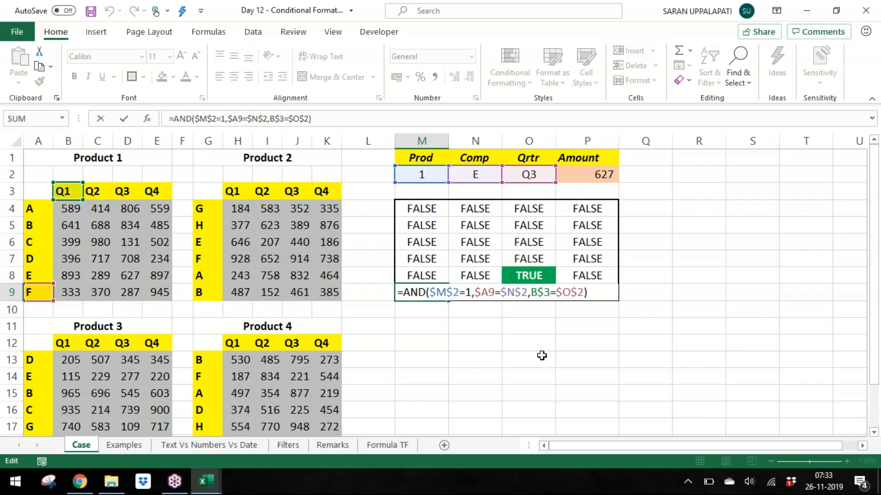
key("Escape")
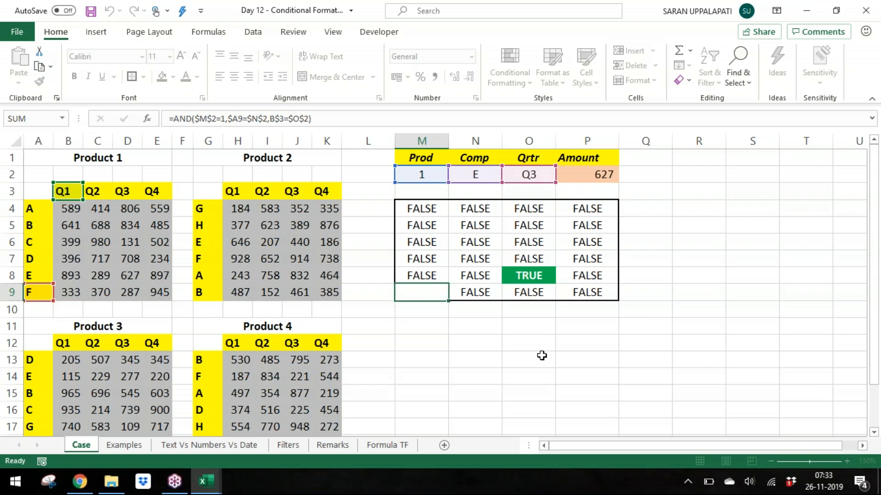
Step: Step through the formulas in column N and in O8 to check how the references shift
key("Up")
key("Up")
key("Up")
key("Up")
key("Up")
key("Right")
key("F2")
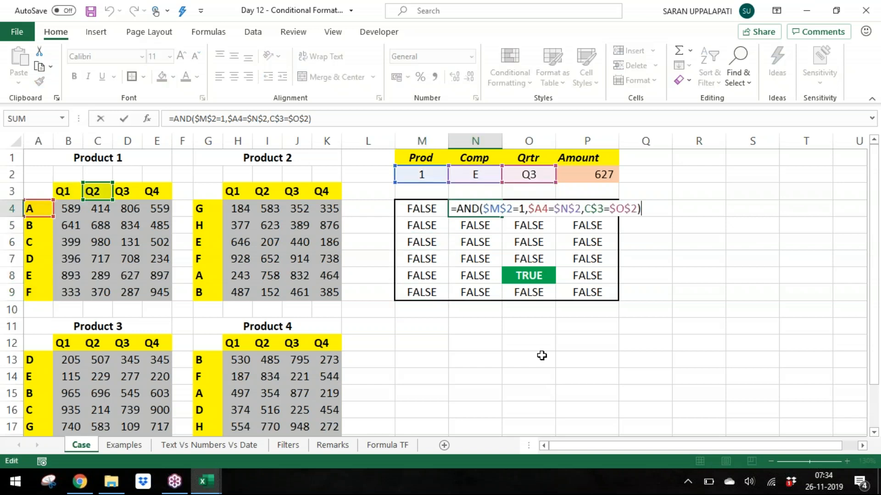
key("Escape")
key("Down")
key("F2")
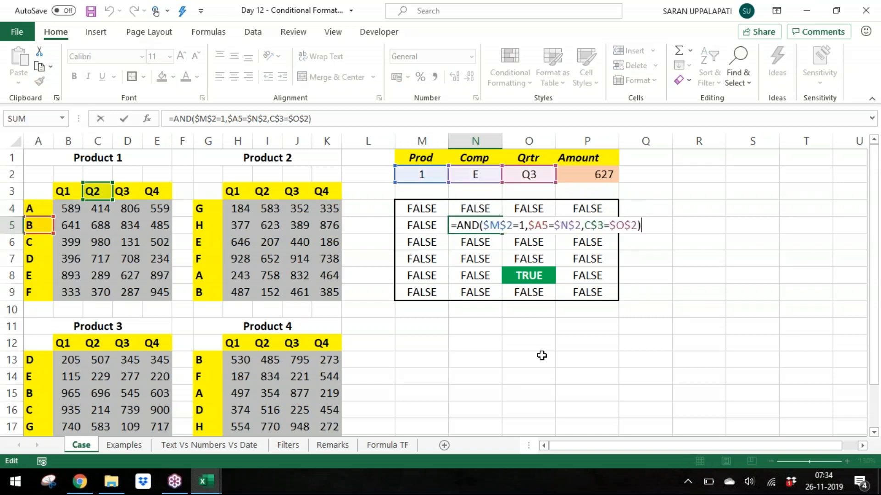
key("Escape")
key("Down")
key("F2")
key("Escape")
key("Down")
key("F2")
key("Escape")
key("Down")
key("F2")
key("Escape")
key("Down")
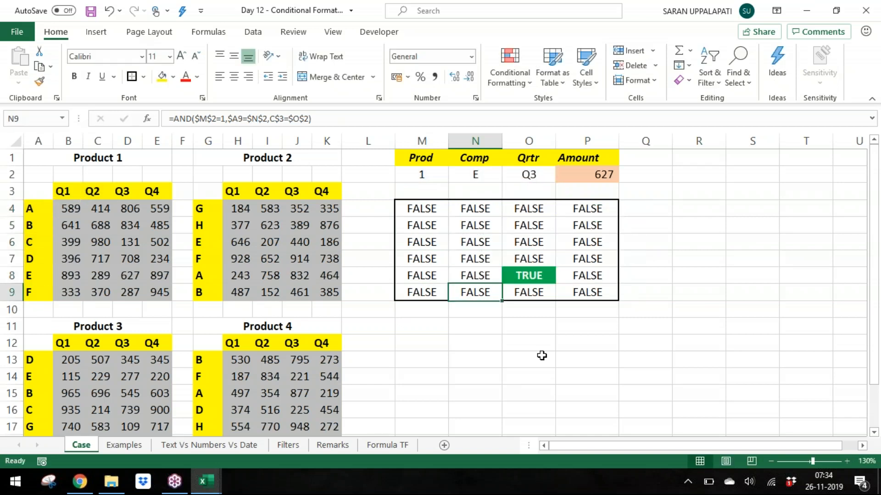
key("Up")
key("F2")
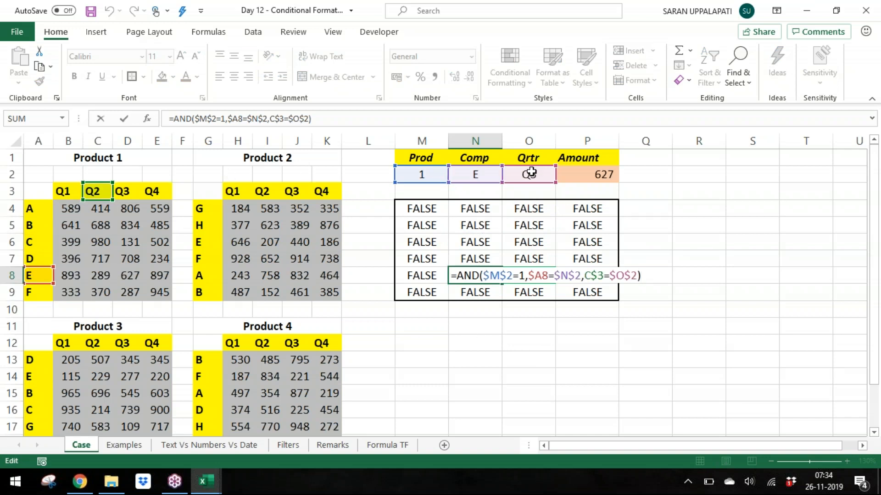
key("Return")
key("Up")
key("Up")
key("Up")
key("Up")
key("Up")
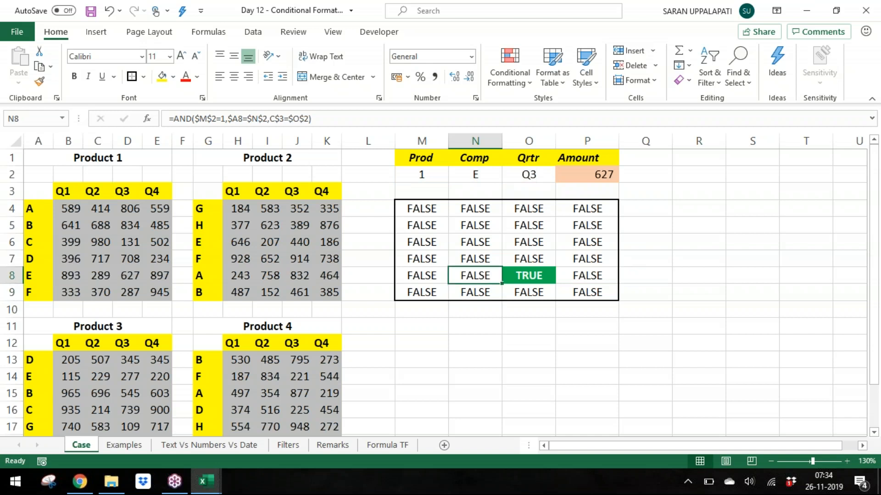
key("Right")
key("Down")
key("Down")
key("Down")
key("Down")
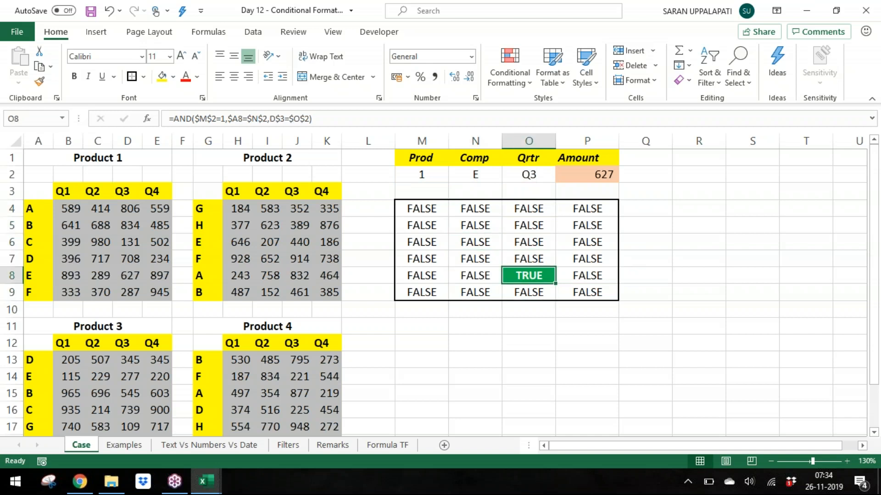
key("F2")
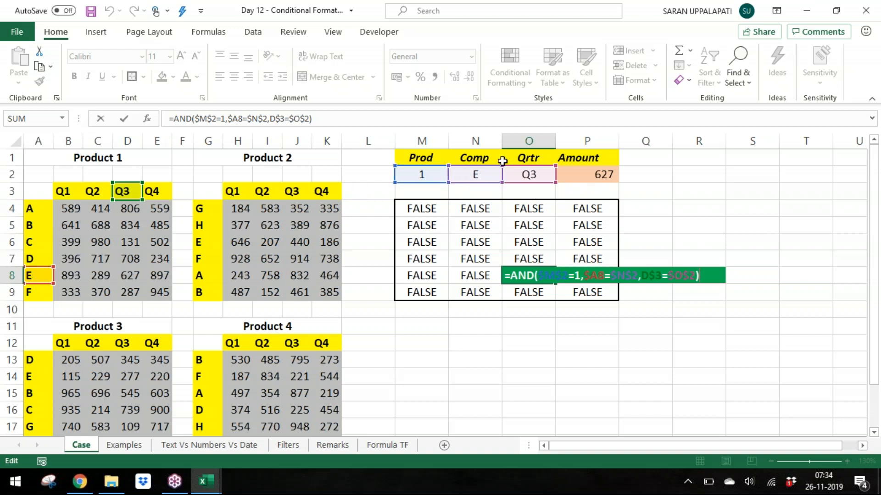
key("Return")
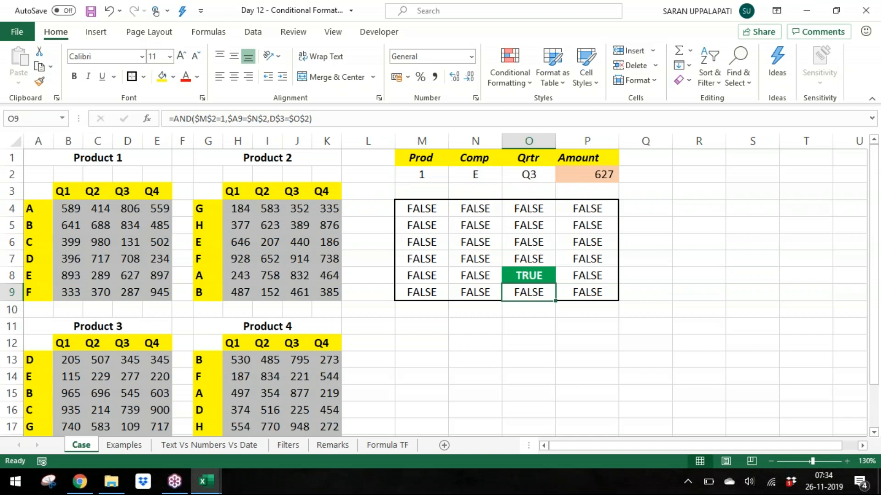
Step: Review the formula-based conditional formatting rule applied to M4:P9 in the rules manager without changing it
left_click(552, 270)
left_click_drag(425, 216, 598, 296)
left_click(504, 65)
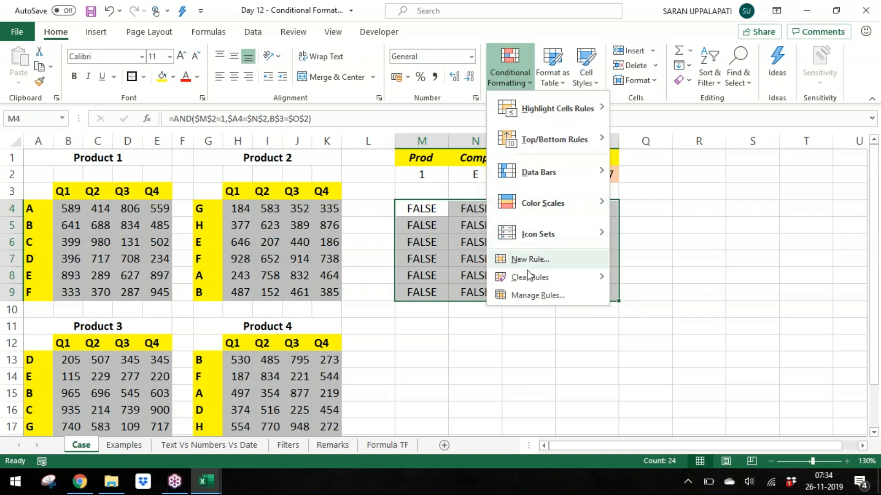
left_click(539, 295)
double_click(191, 118)
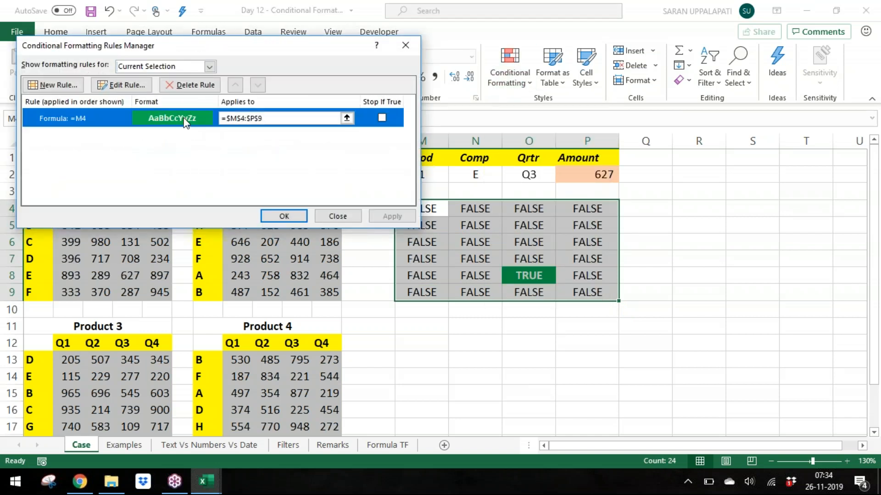
left_click(180, 170)
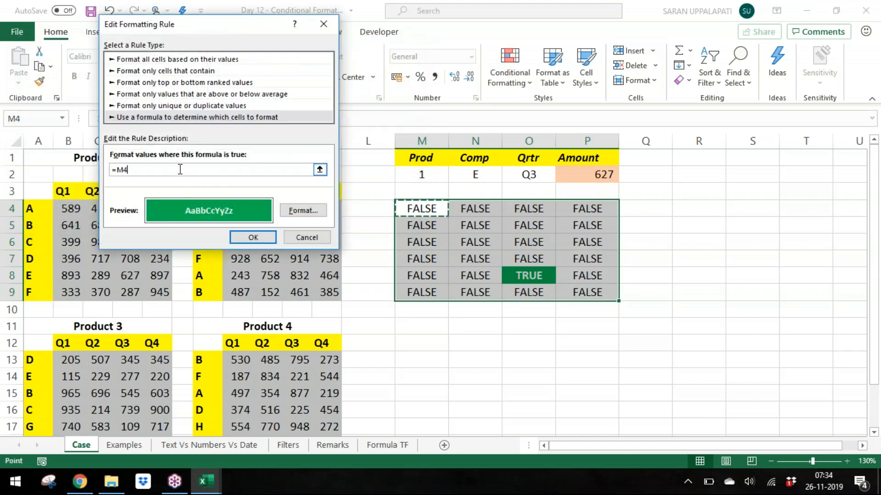
left_click(266, 239)
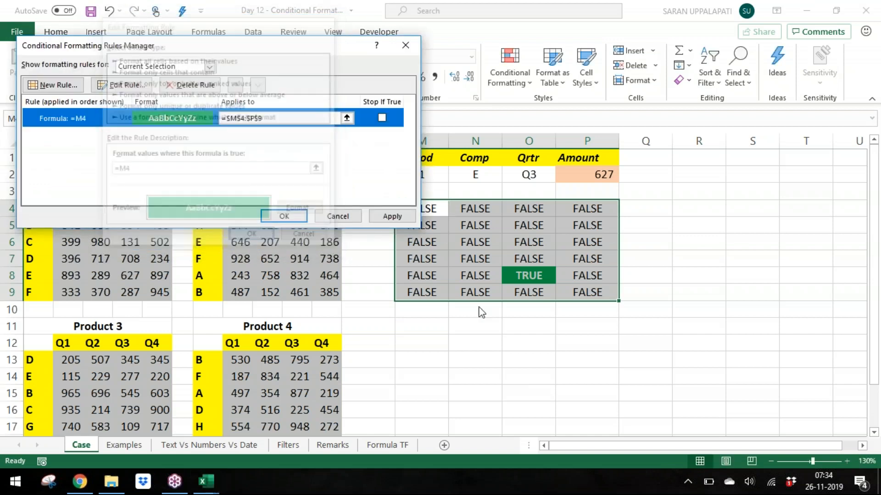
left_click(399, 219)
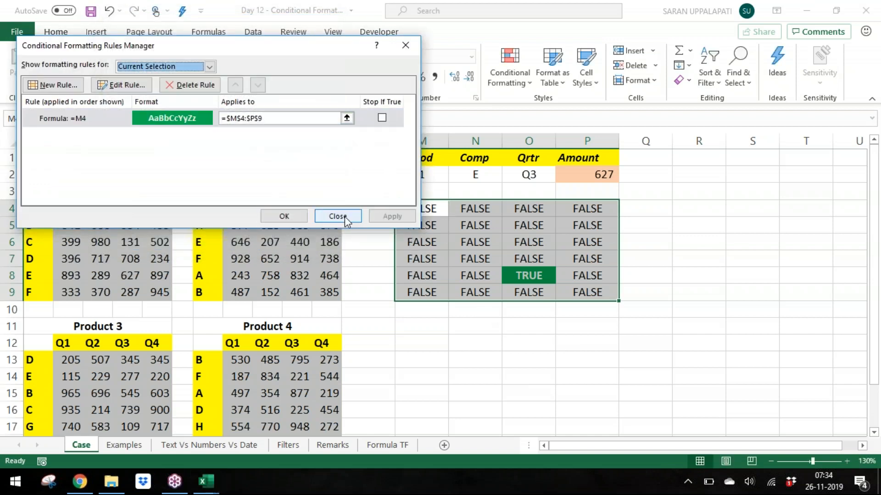
left_click(295, 216)
left_click(550, 355)
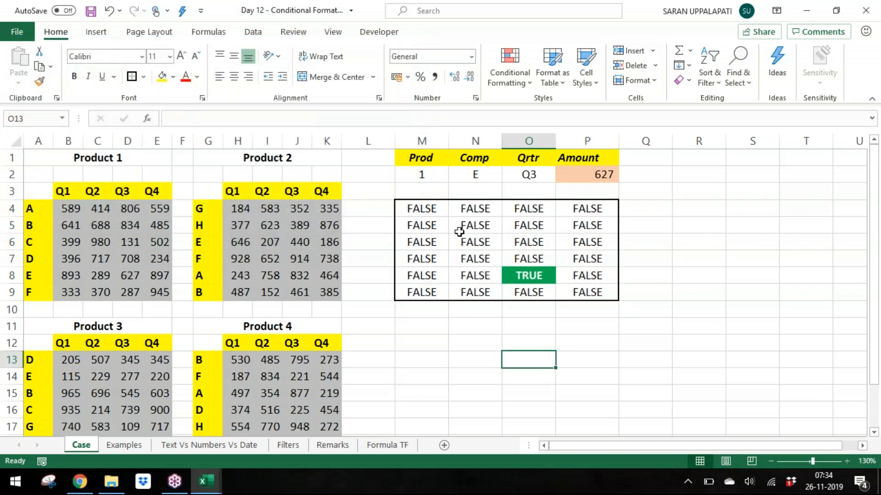
left_click(422, 208)
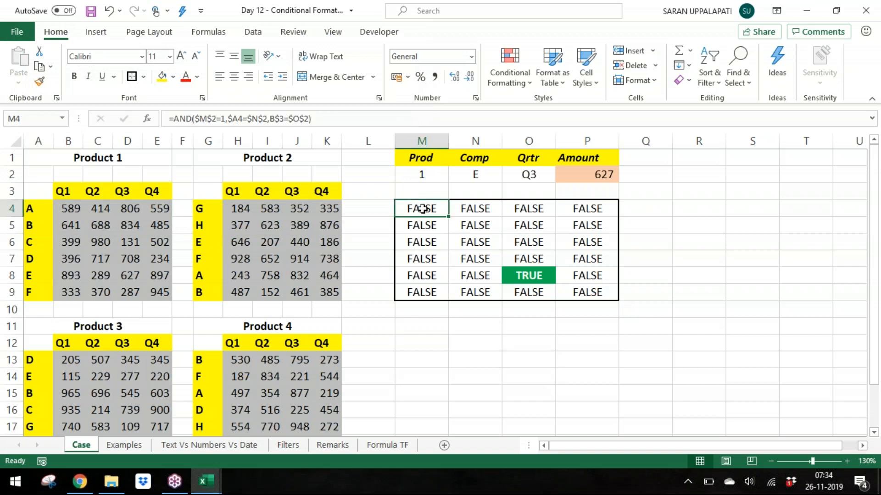
Step: Switch the Prod criterion in M2 to 2 from its dropdown list
key("Up")
key("Up")
key("alt+Down")
key("Down")
key("Up")
key("Up")
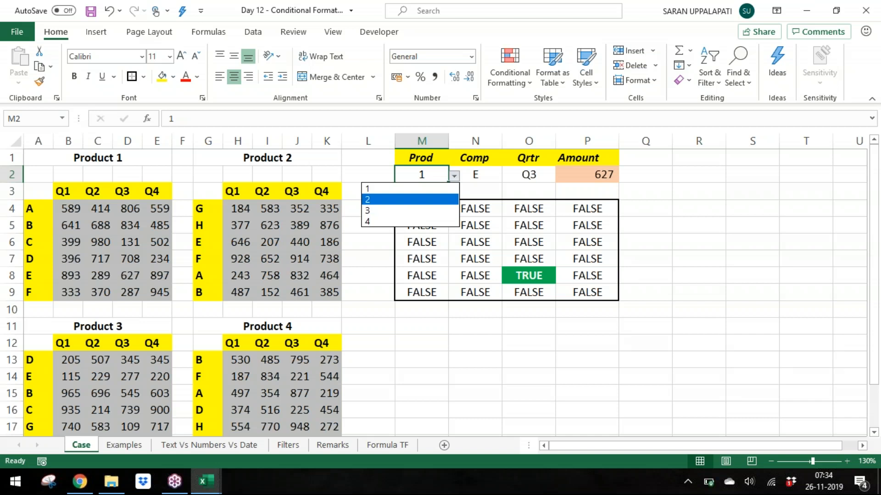
key("Return")
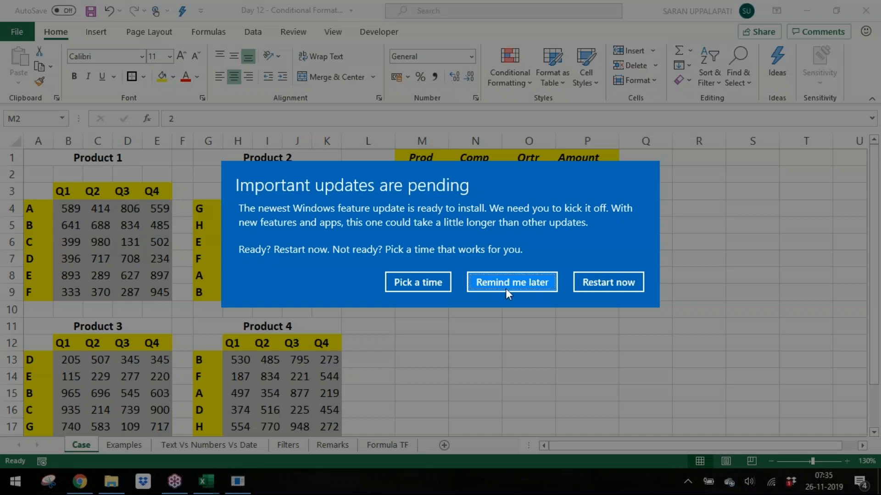
left_click(507, 282)
Step: Inspect the O8 formula and select the M4:P9 result grid
double_click(536, 275)
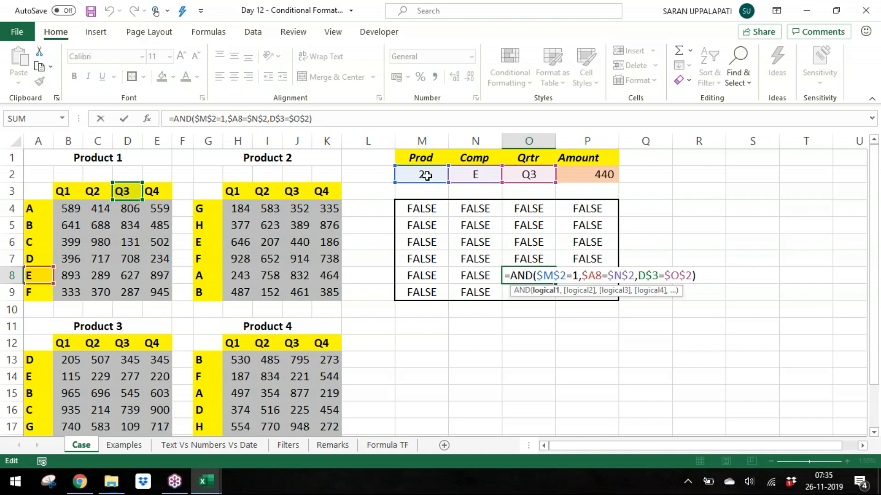
key("Return")
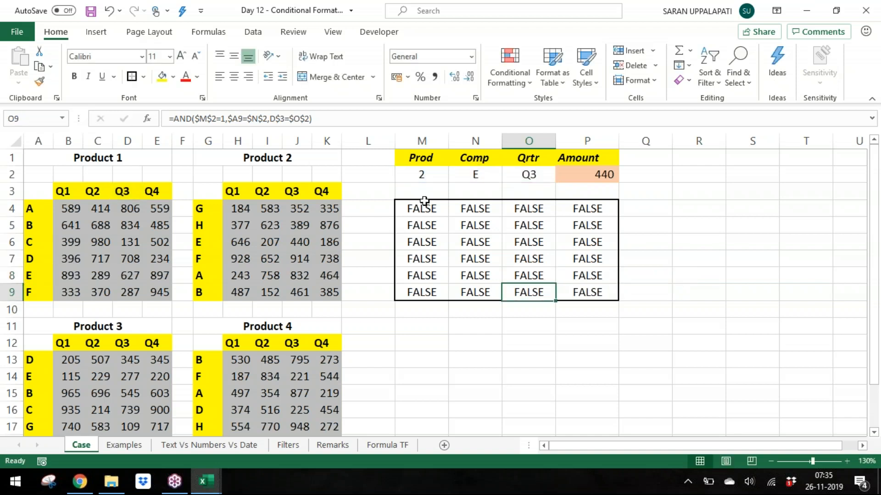
left_click_drag(423, 205, 606, 294)
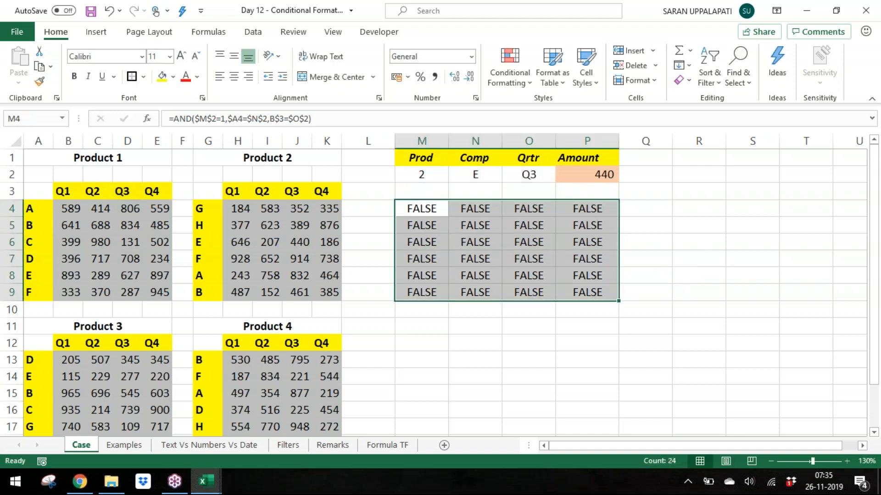
Step: Reset the Prod criterion in M2 to 1 from its dropdown list
left_click(430, 175)
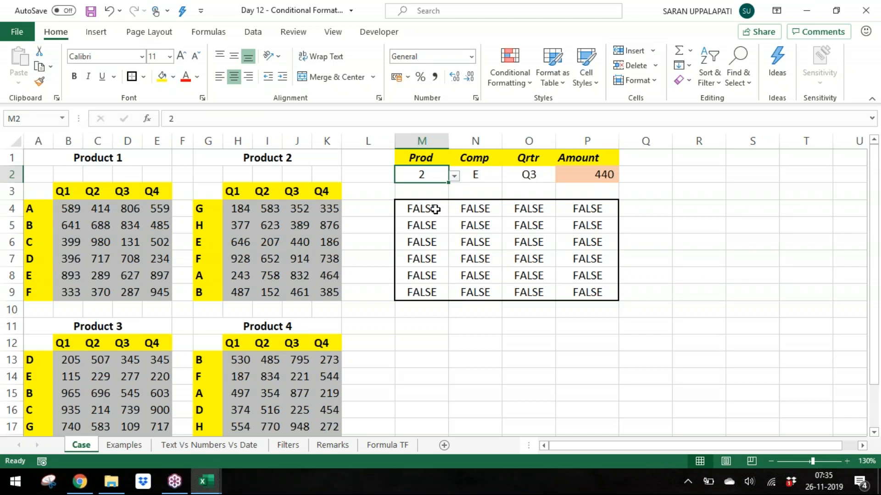
left_click(454, 176)
left_click(433, 189)
left_click(460, 223)
left_click_drag(420, 210, 587, 290)
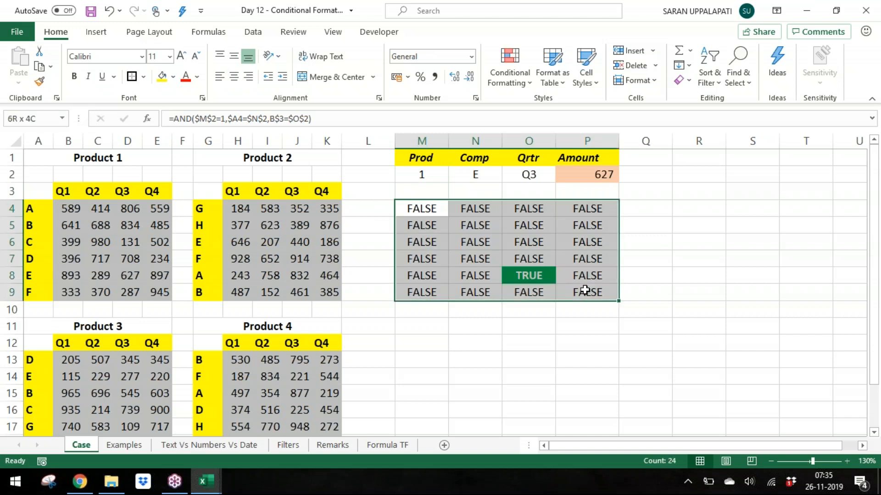
left_click(506, 210)
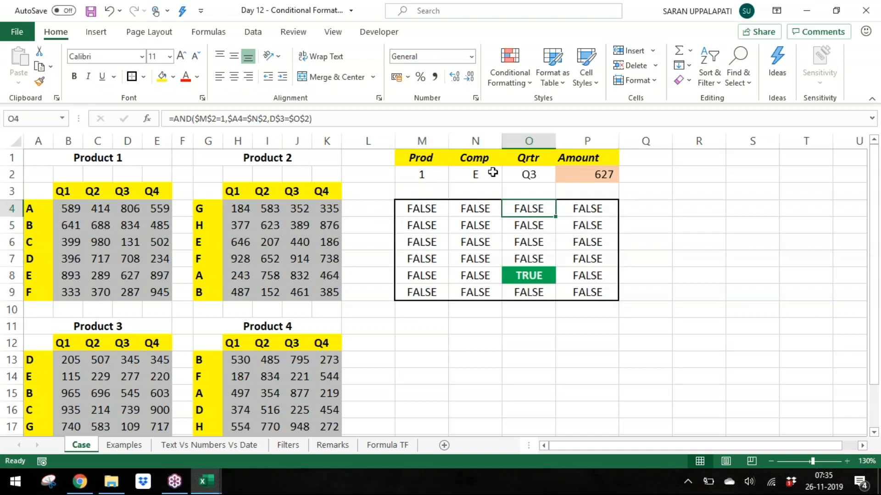
Step: Switch the Comp criterion in N2 to All from its dropdown list
left_click(494, 172)
left_click(509, 176)
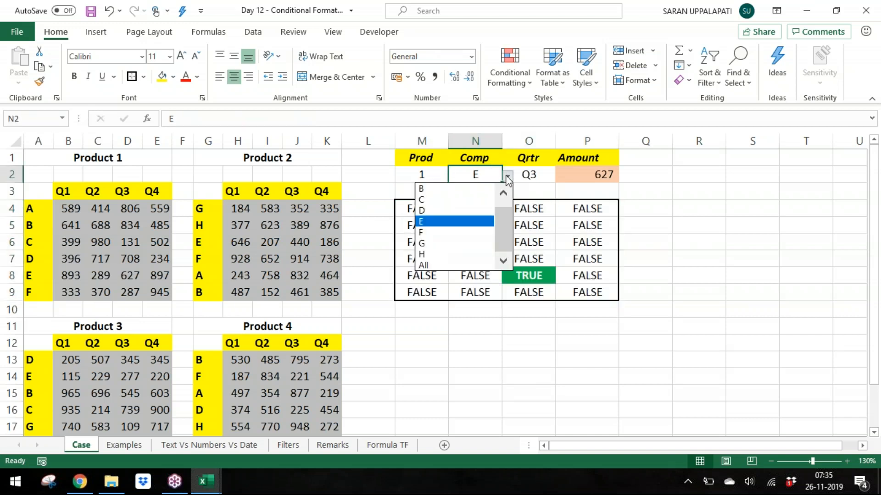
left_click(454, 269)
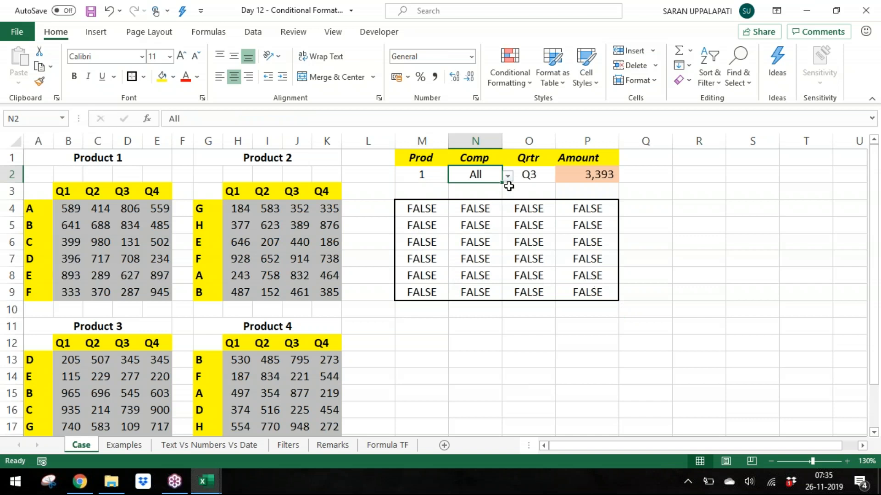
left_click_drag(525, 197, 522, 316)
left_click_drag(528, 209, 525, 295)
left_click(514, 321)
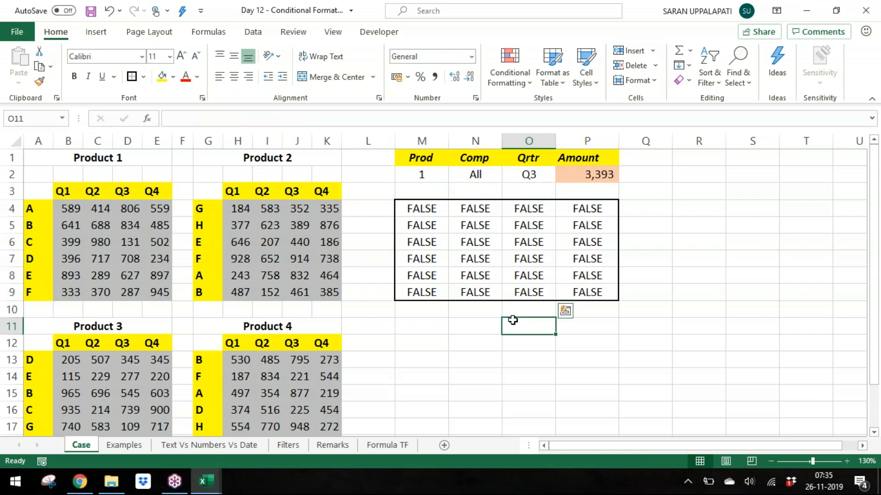
Step: Open the M4:P9 formula for editing and start an IF around the Comp test, checking whether $N$2 equals "All"
left_click(419, 208)
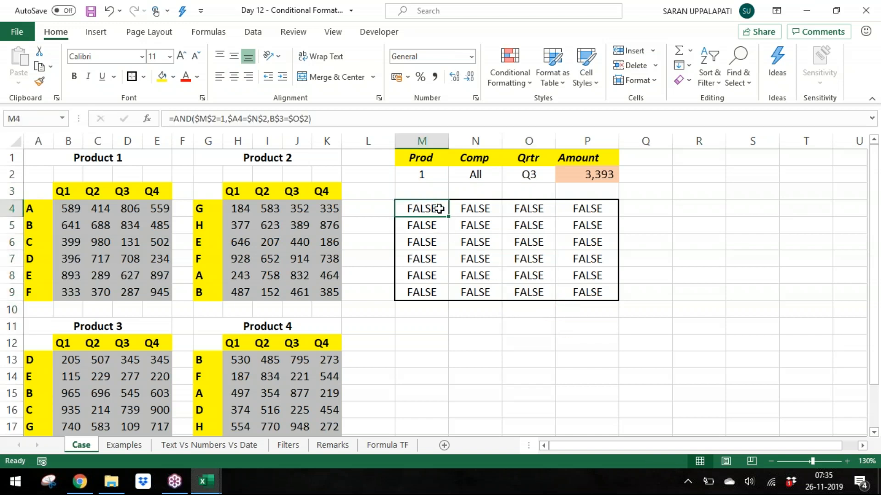
left_click(589, 288)
left_click_drag(422, 208, 576, 289)
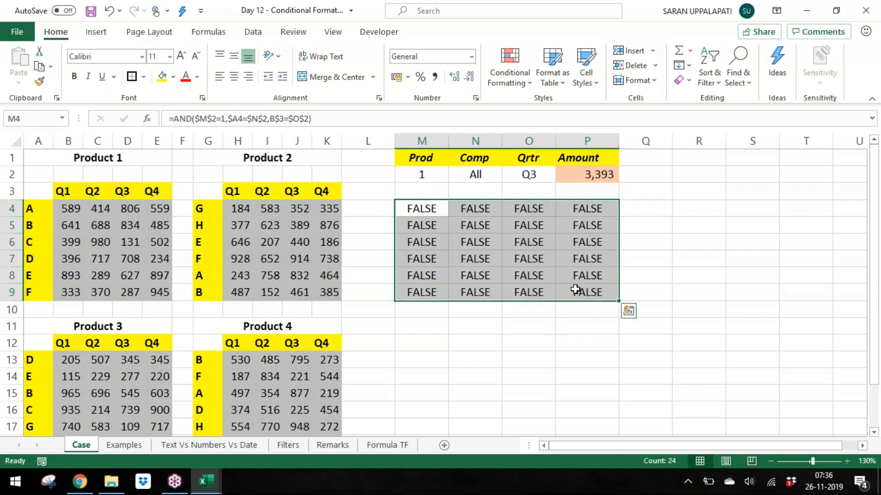
key("F2")
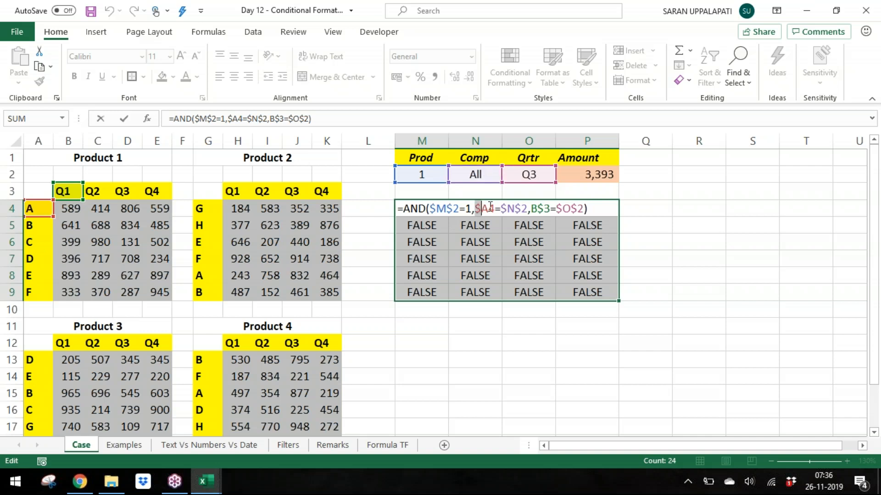
left_click_drag(477, 208, 527, 208)
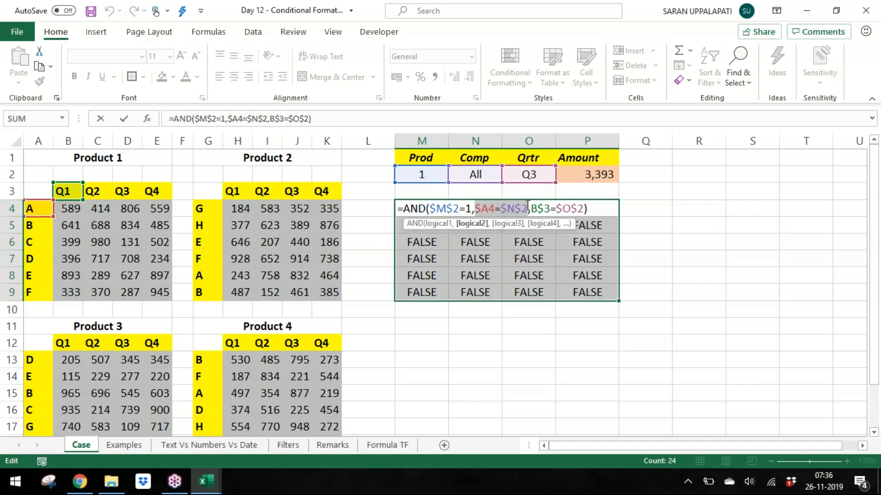
left_click(475, 210)
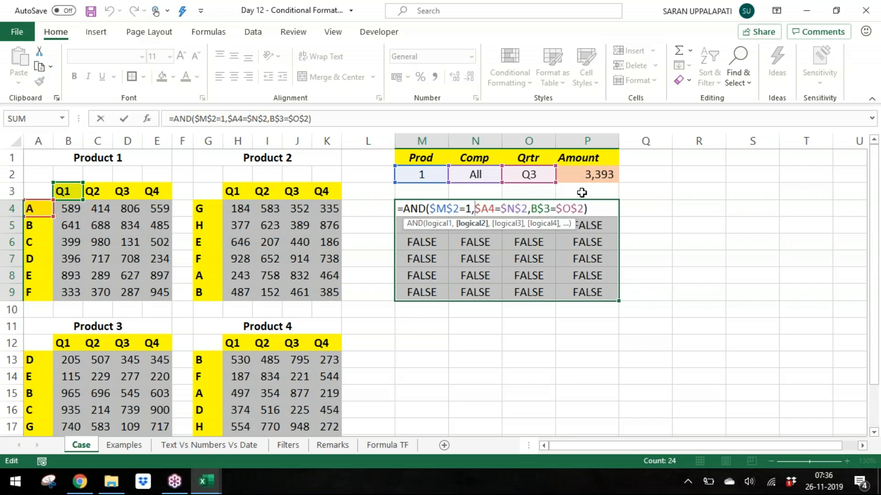
type("IF(")
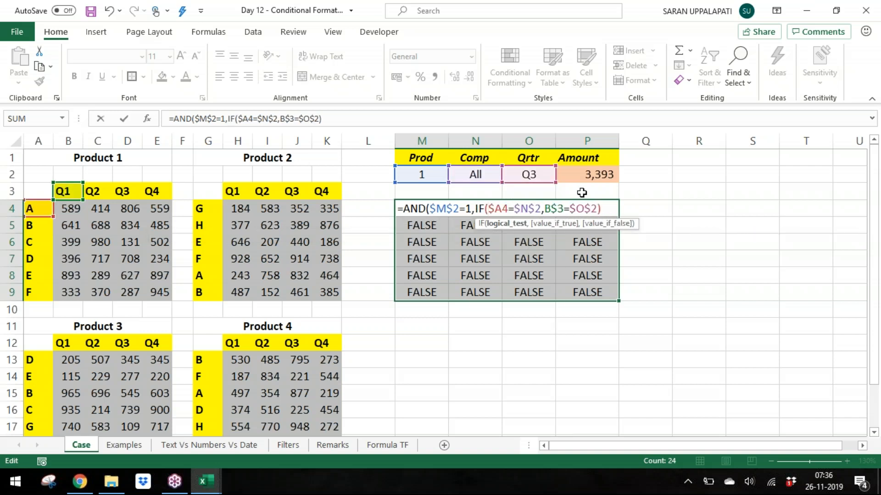
left_click(487, 177)
key("F4")
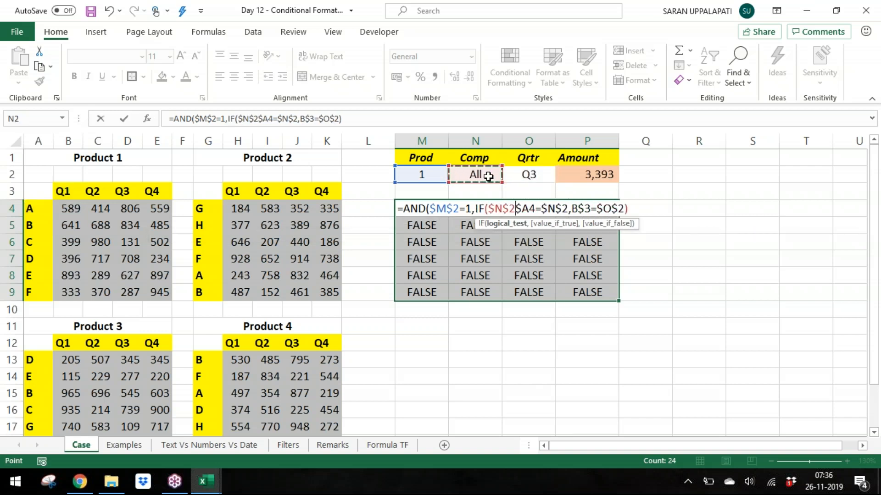
type("=\"All\"")
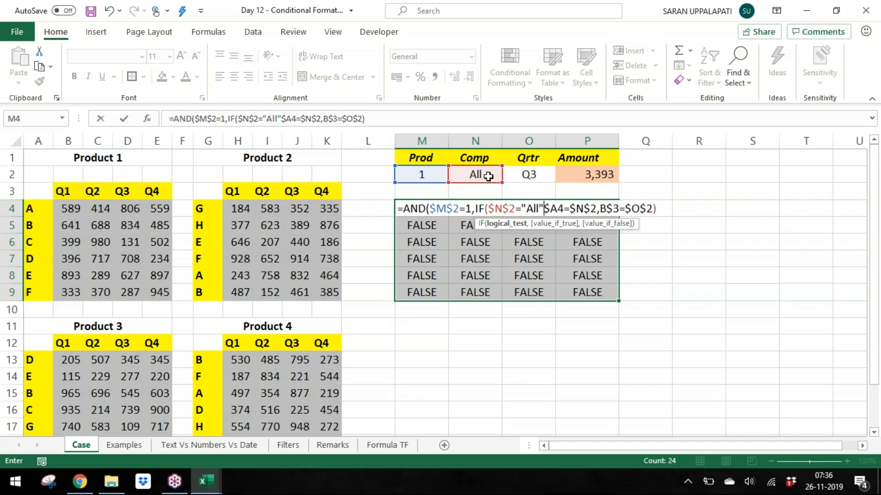
type(",")
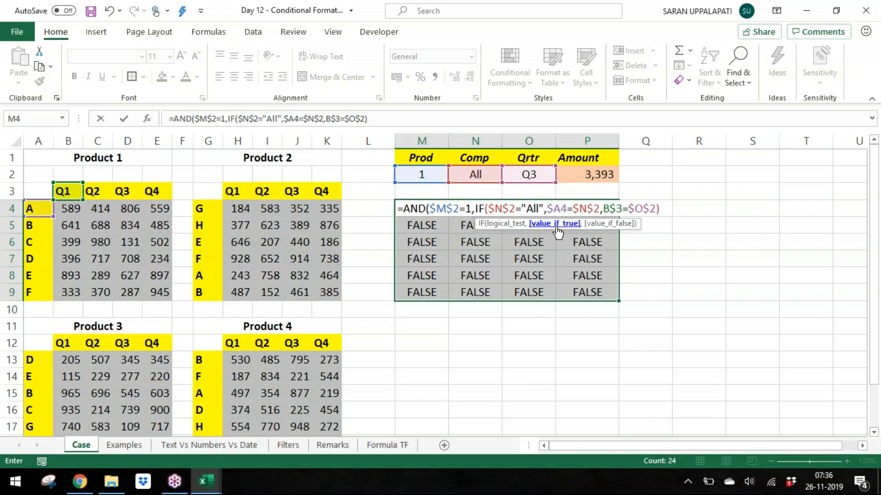
Step: Complete the Comp IF with TRUE as the true result and $A4=$N$2 as the false result
left_click_drag(548, 209, 600, 209)
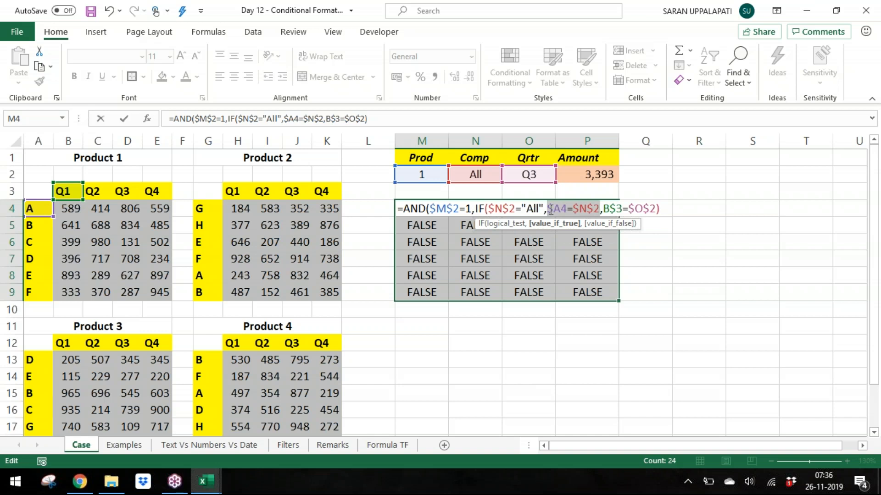
left_click(549, 209)
type("TRUE,")
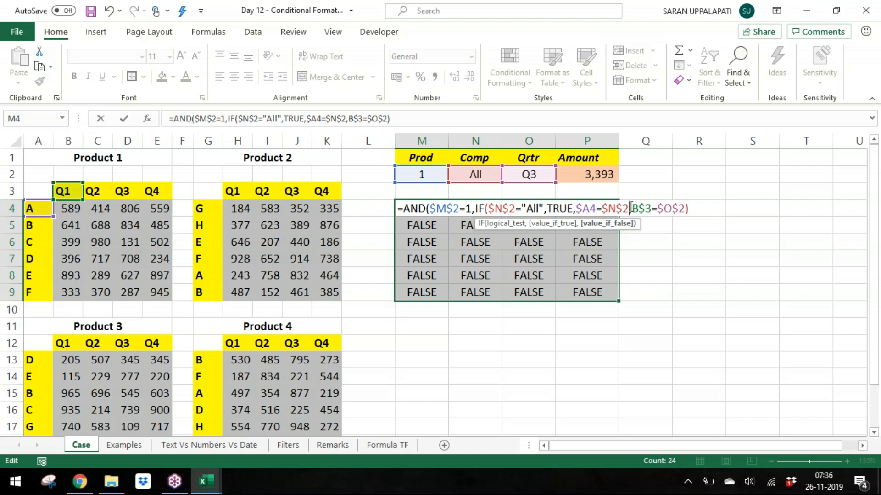
left_click(631, 207)
type(")")
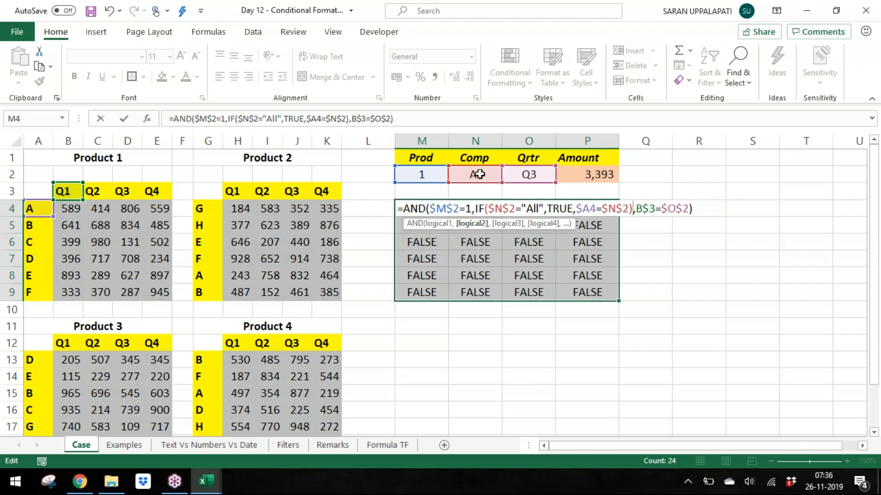
Step: Wrap the Qrtr test in IF($O$2="All",TRUE,B$3=$O$2) inside the AND formula
left_click(480, 226)
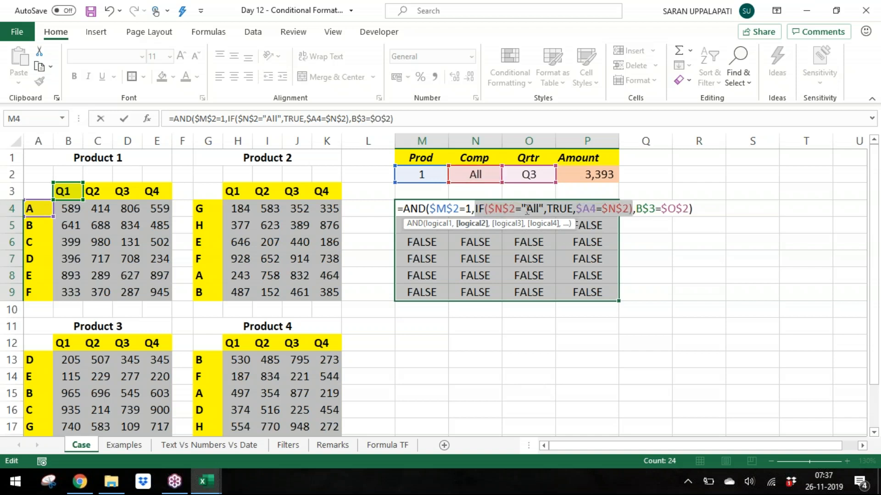
left_click(440, 225)
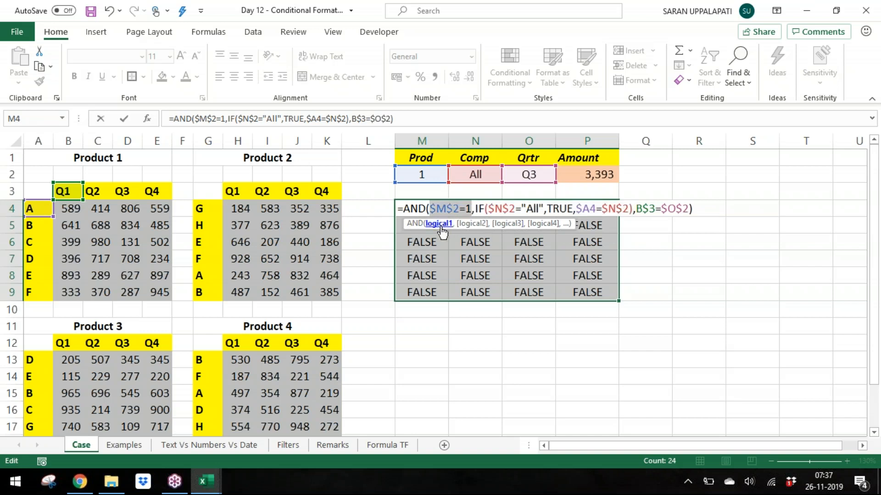
left_click(465, 228)
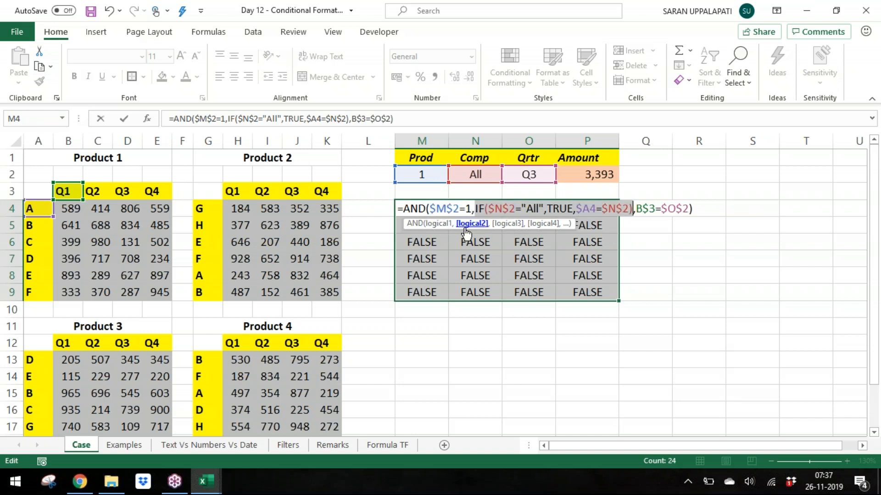
left_click(508, 225)
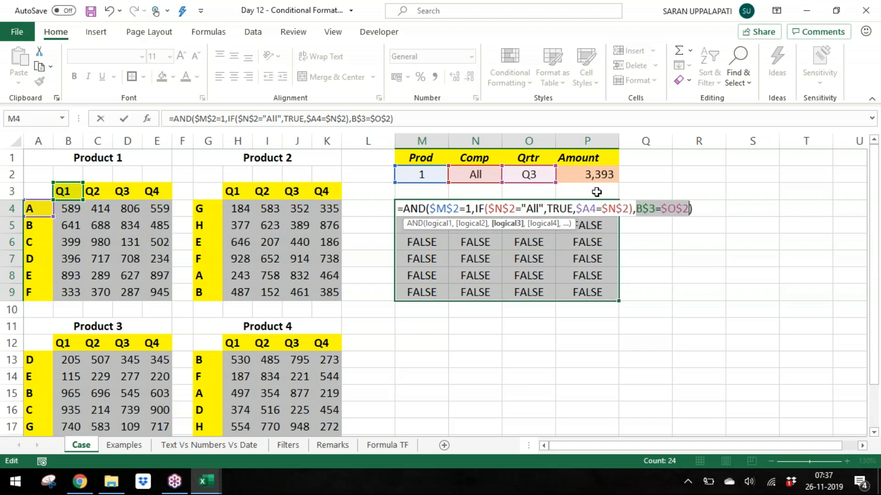
left_click(636, 209)
type("IF(")
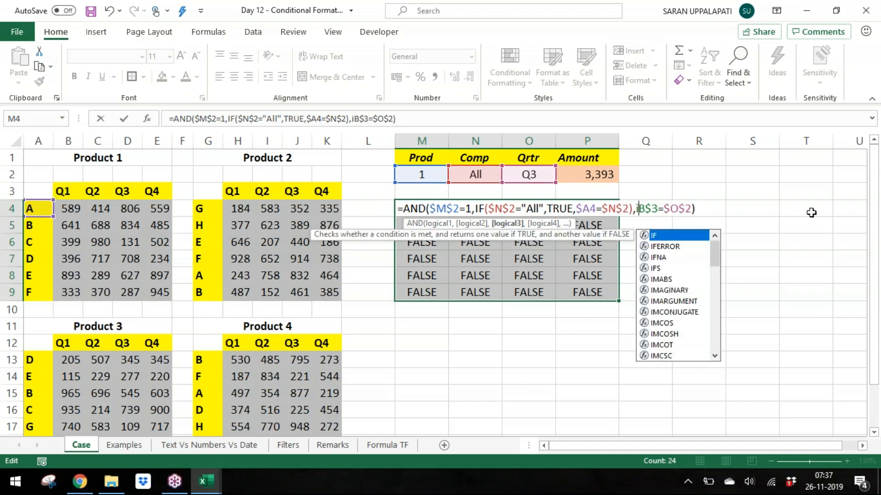
left_click(522, 176)
key("F4")
type("=\"All\"")
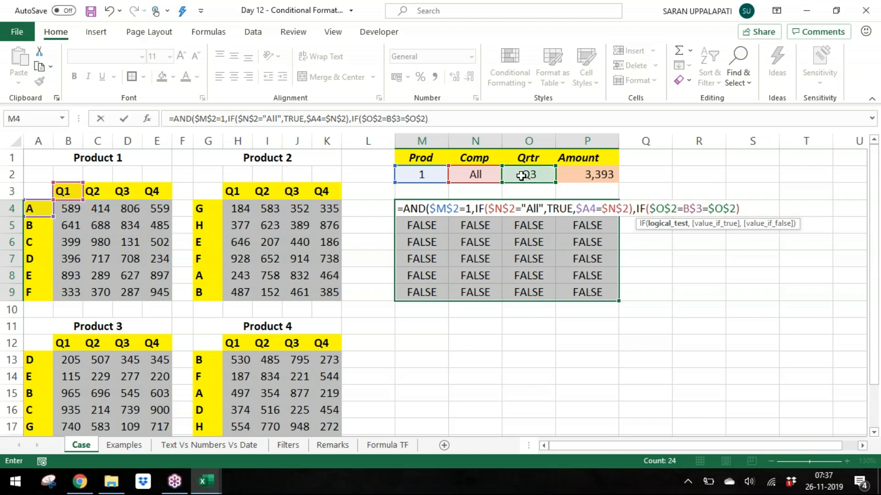
type(",TRUE")
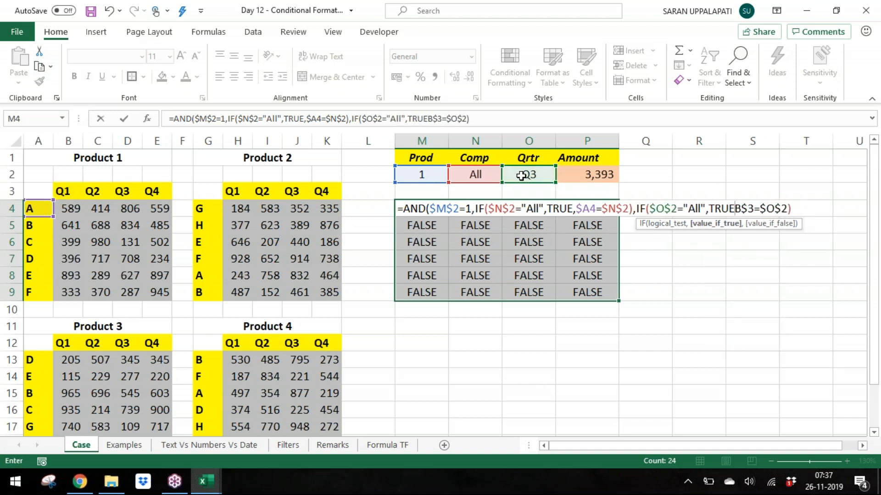
type(",")
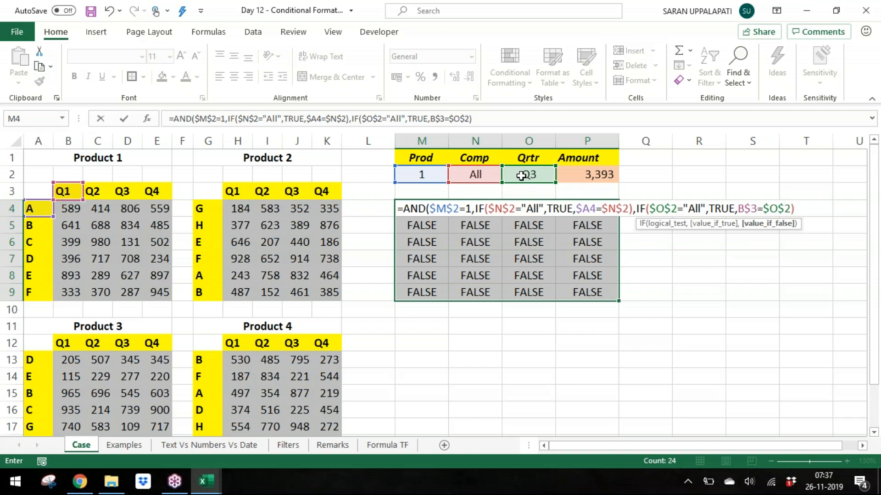
left_click(824, 211)
type(")")
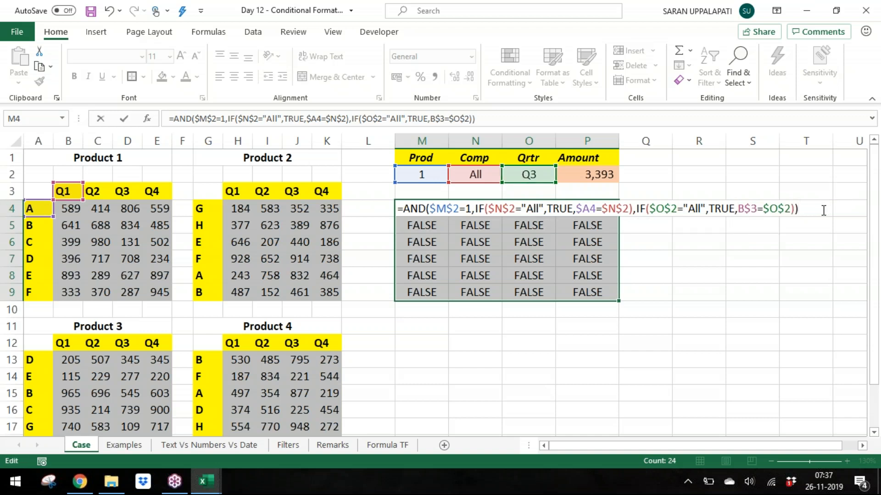
Step: Review each AND argument of the edited formula by selecting its logical parts
left_click_drag(744, 207, 792, 209)
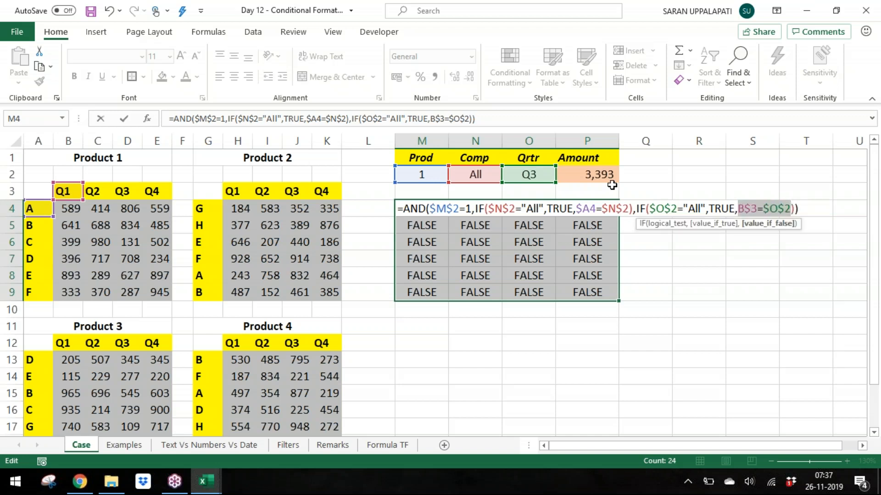
double_click(445, 208)
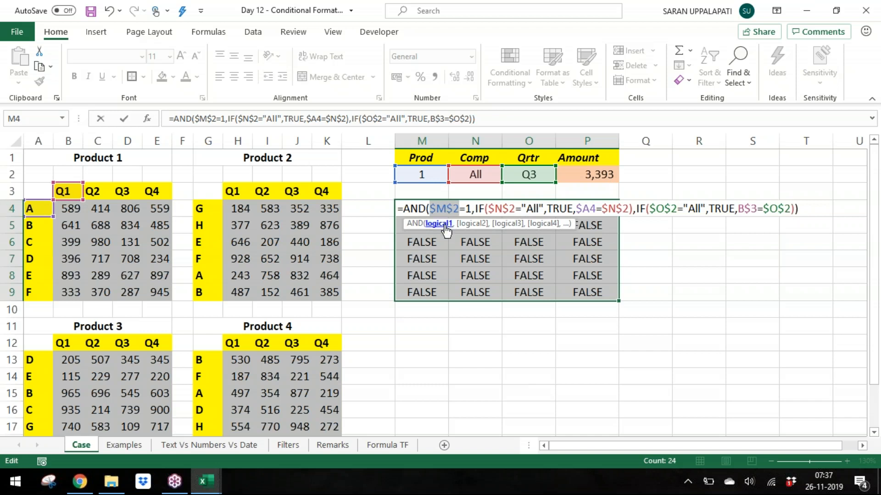
left_click(472, 225)
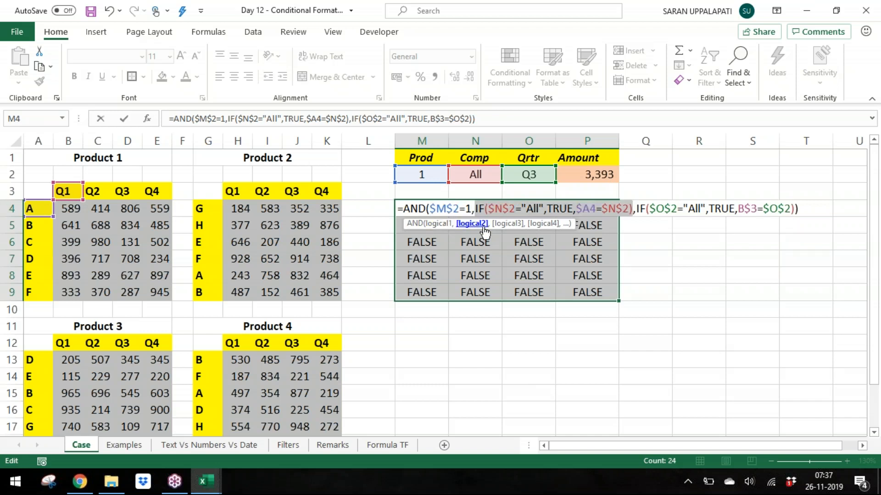
left_click(507, 224)
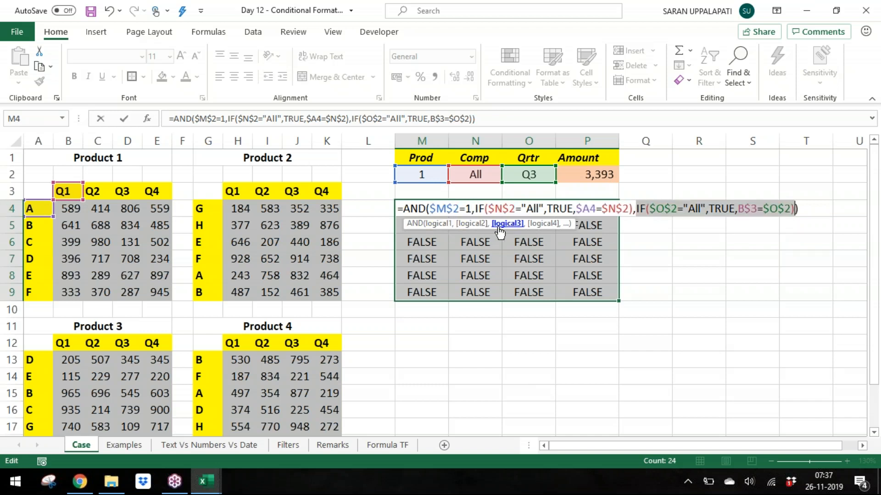
left_click(440, 224)
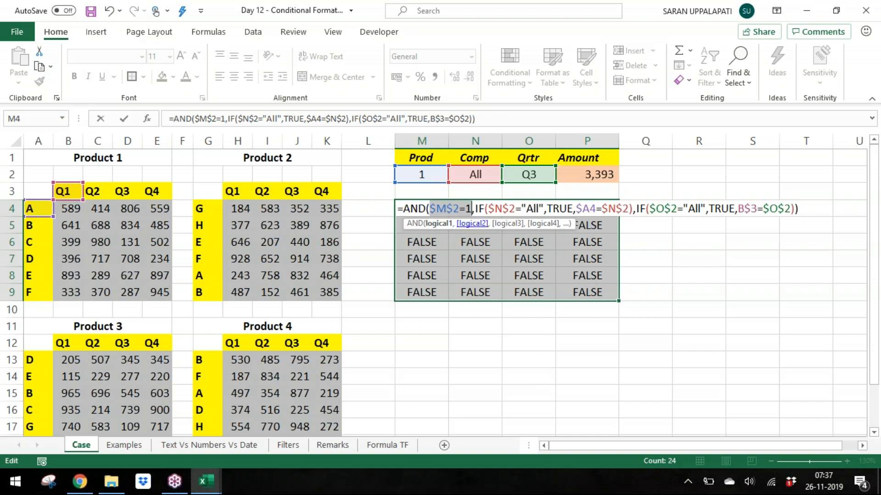
left_click(471, 224)
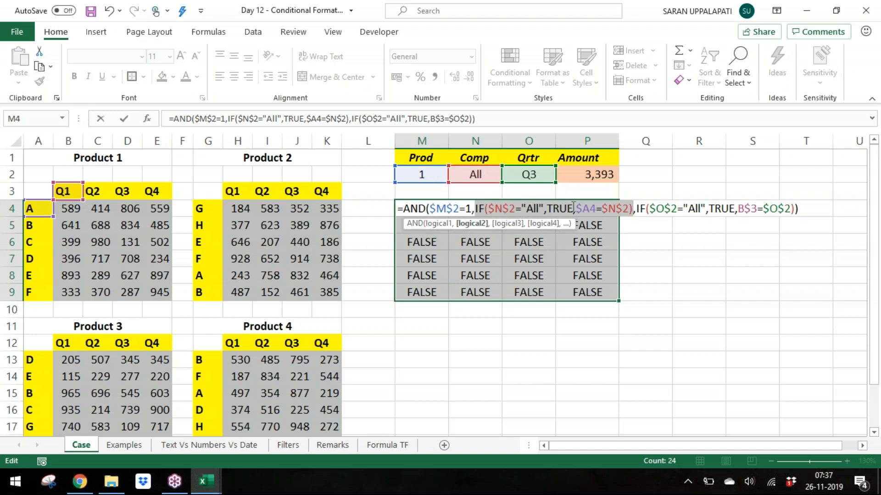
left_click(454, 210)
left_click(443, 224)
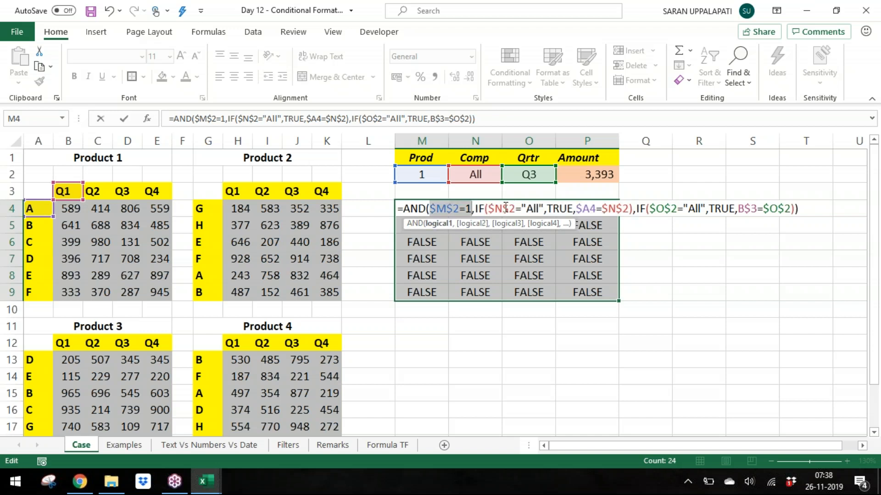
left_click(485, 225)
left_click(494, 225)
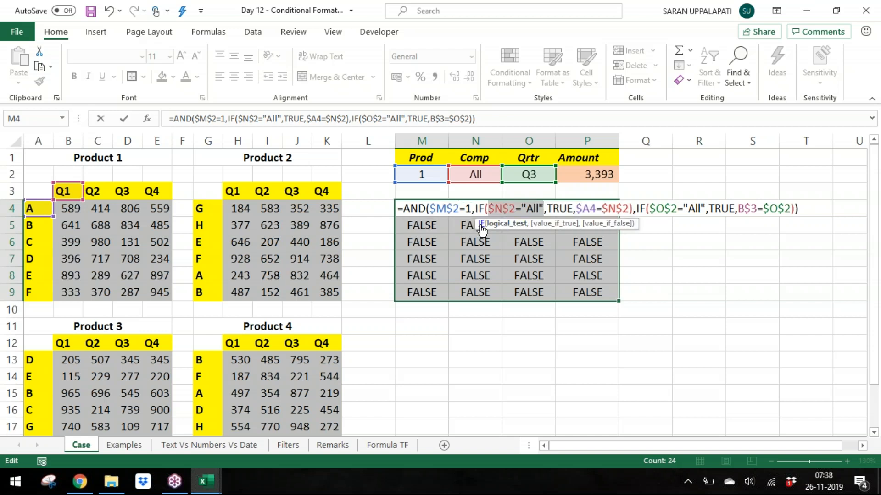
left_click(481, 207)
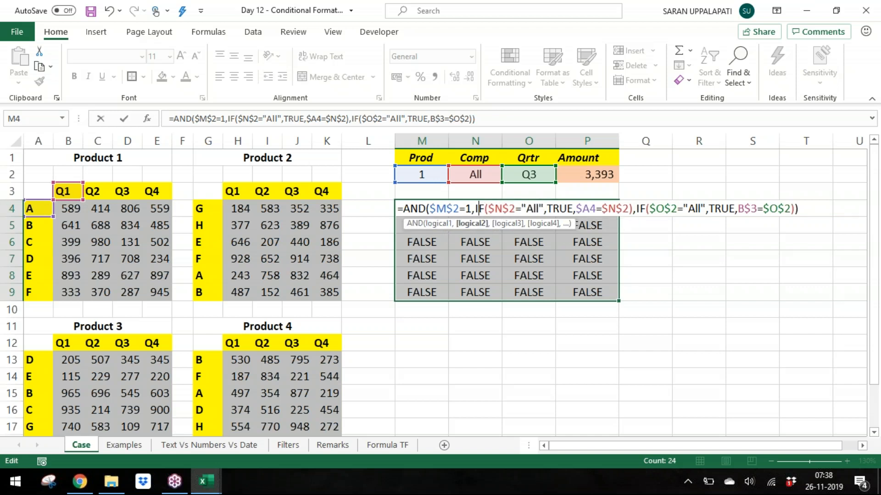
left_click(471, 224)
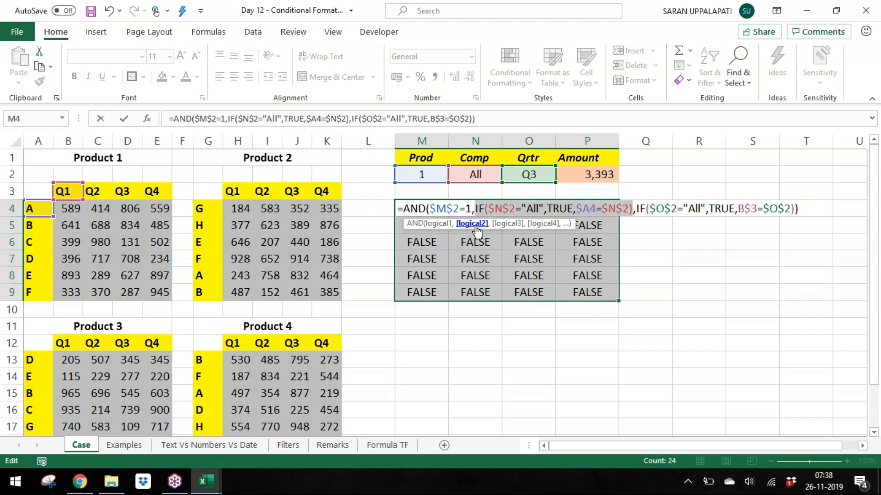
left_click(515, 228)
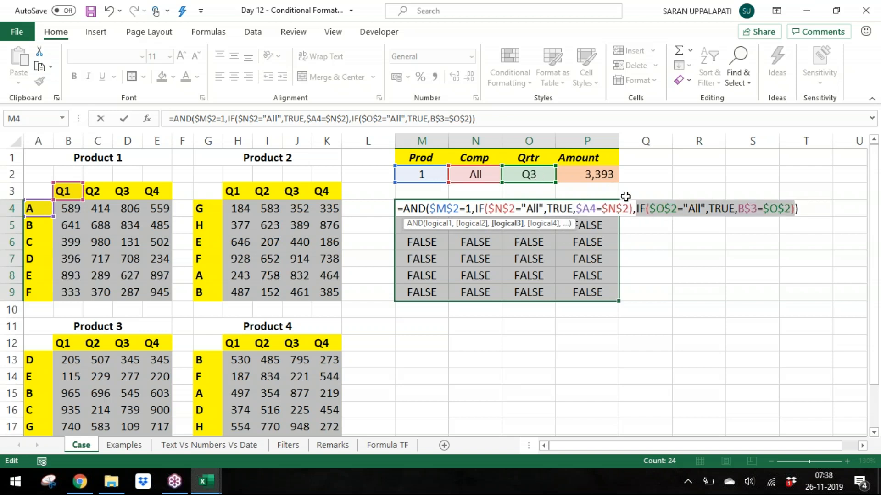
Step: Enter the edited AND formula into all cells of M4:P9
left_click(709, 210)
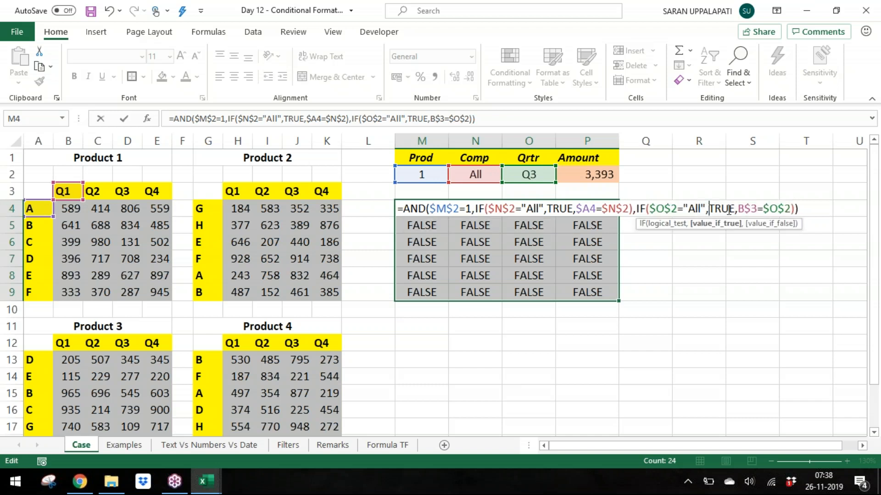
left_click(745, 209)
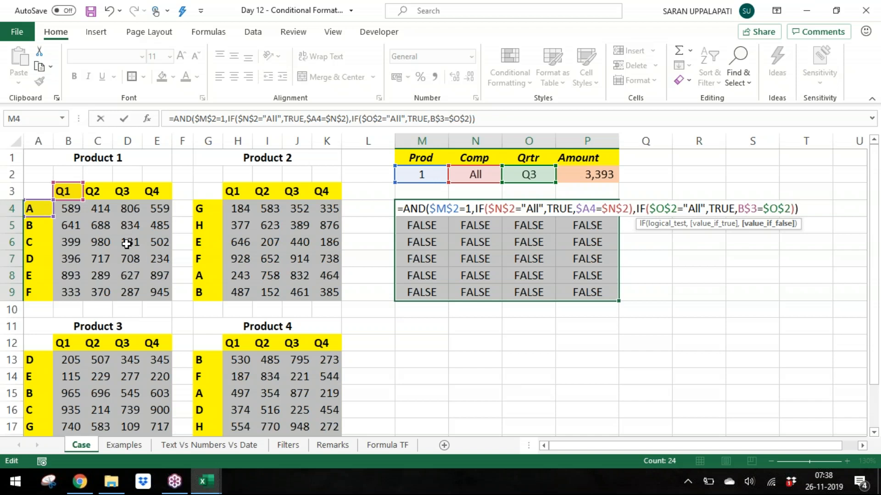
key("ctrl+Return")
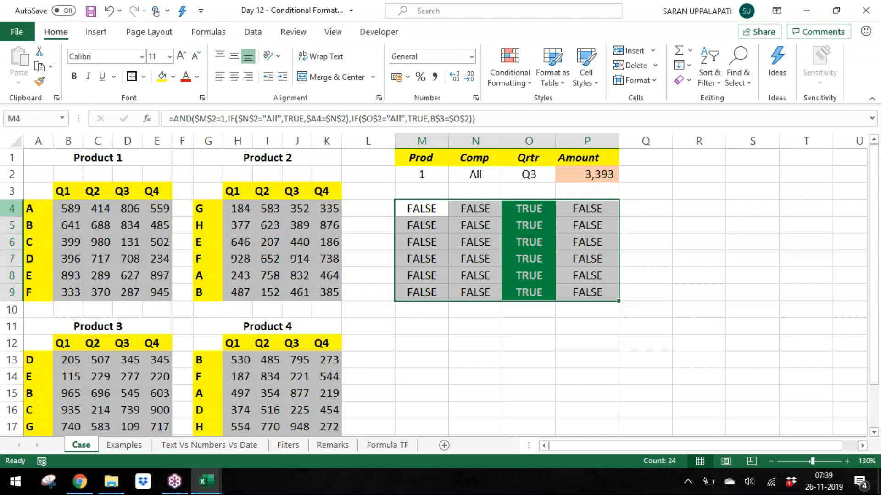
Step: Set the Qrtr dropdown to All to test the formula
left_click(418, 175)
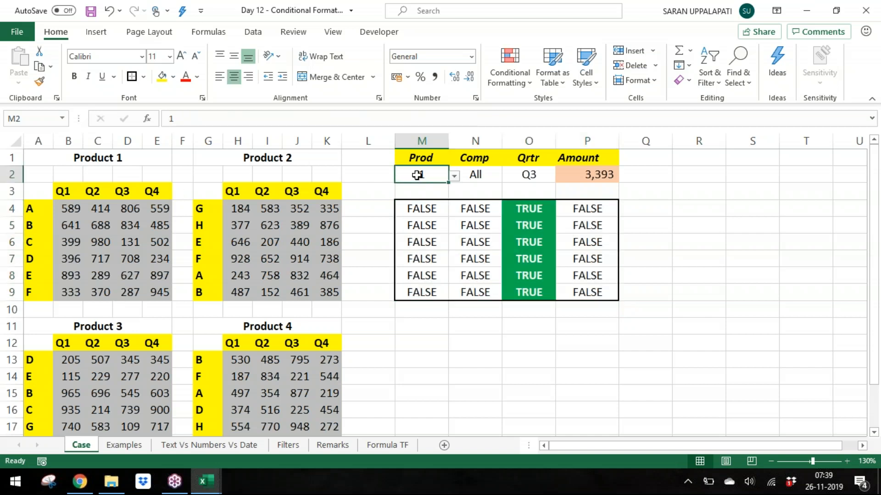
key("Right")
key("alt+Down")
key("Escape")
key("Right")
key("alt+Down")
key("Down")
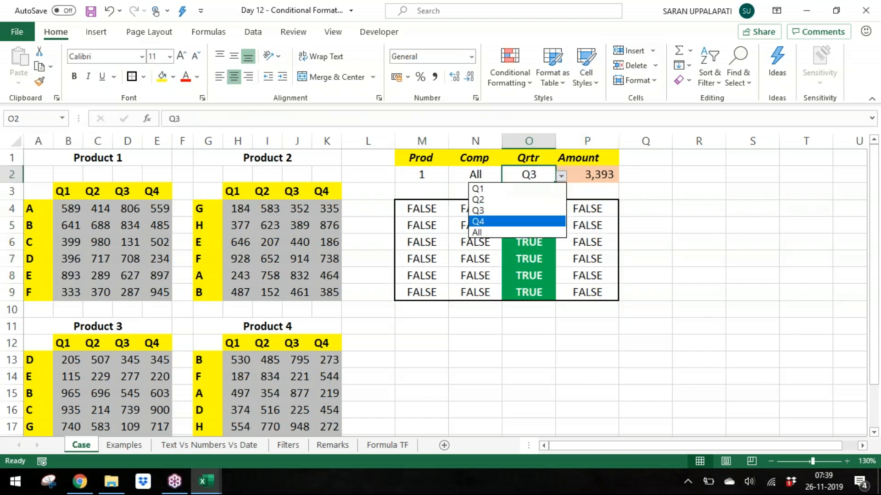
key("Return")
key("alt+Down")
key("Down")
key("Return")
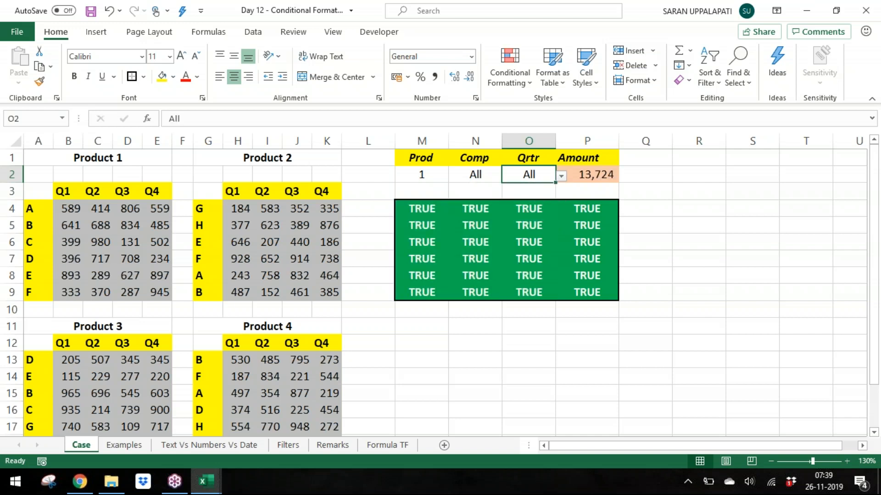
Step: Set the Comp dropdown to D
key("Left")
left_click(429, 178)
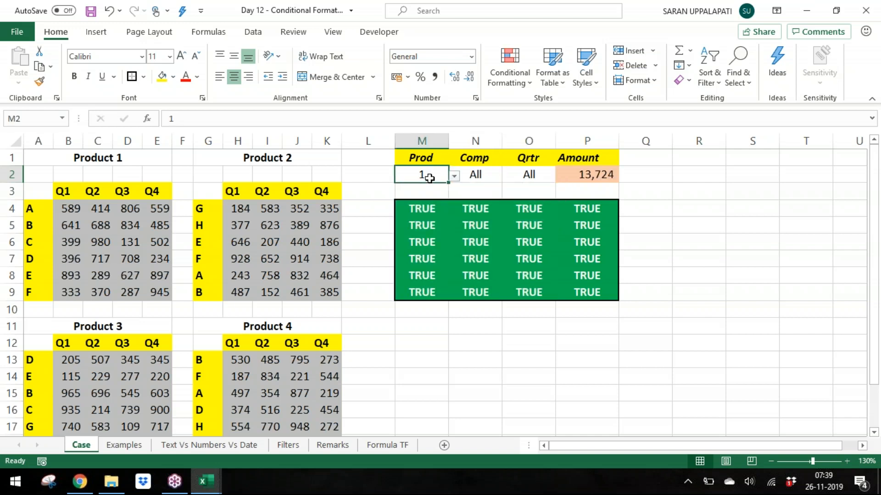
left_click(480, 172)
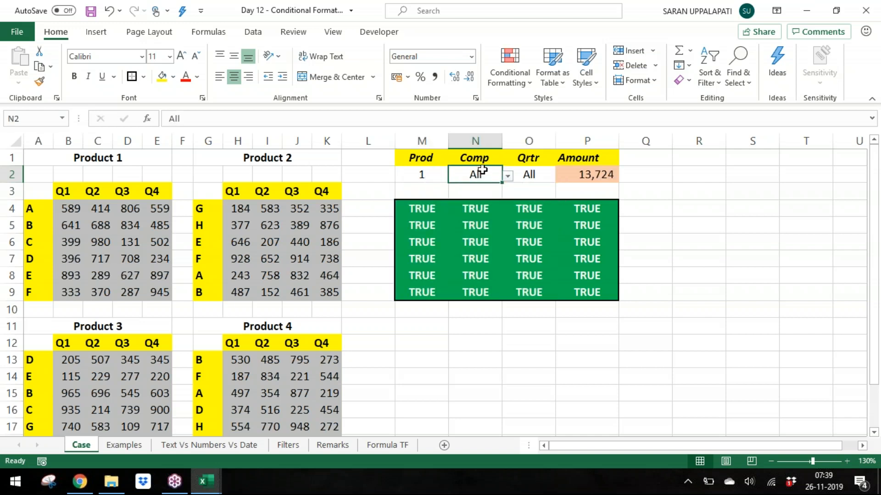
left_click(545, 170)
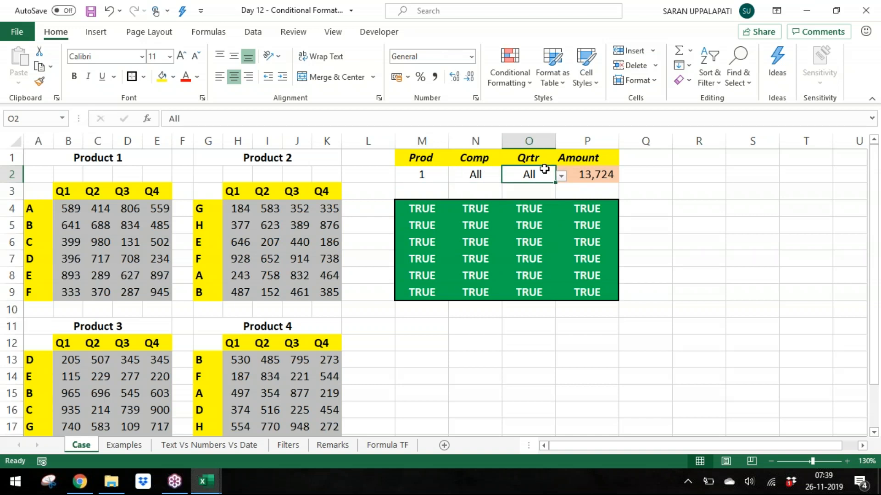
left_click(488, 172)
left_click(507, 175)
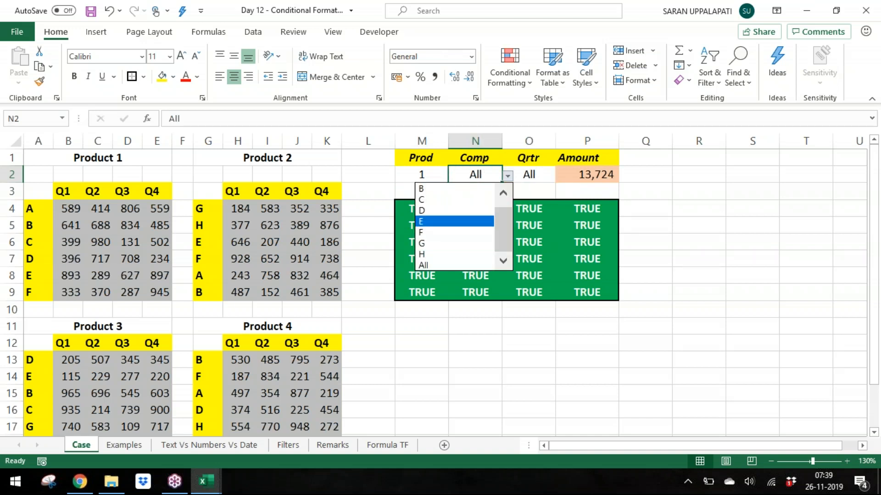
left_click(473, 222)
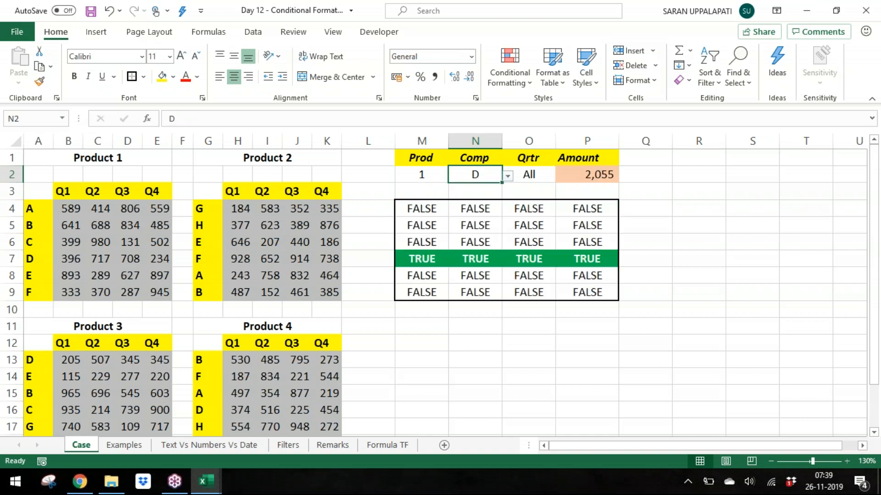
Step: Inspect the formula in the M7:P7 result row
left_click(431, 173)
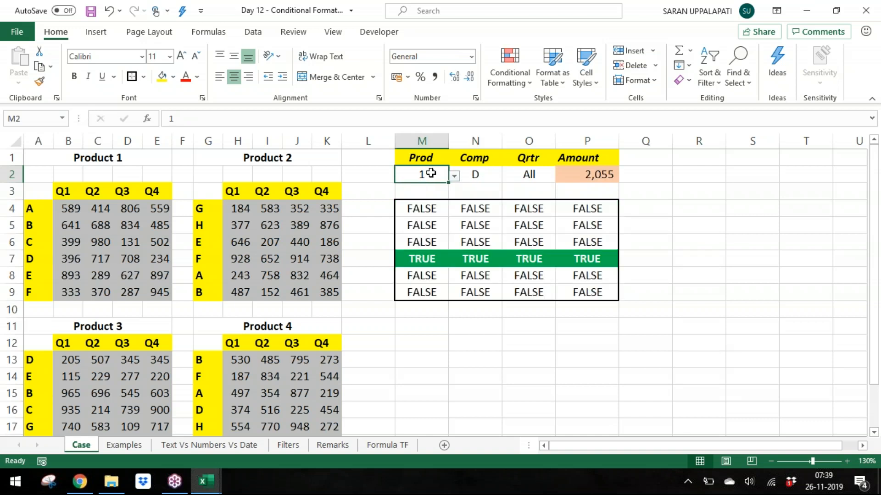
left_click(476, 172)
mouse_move(415, 259)
left_mouse_down()
mouse_move(593, 271)
mouse_move(592, 259)
left_mouse_up()
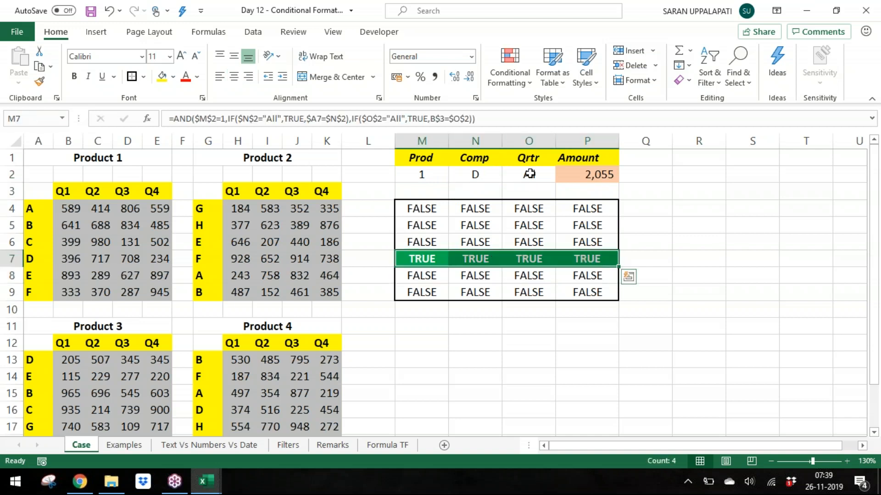
scroll(472, 230, "right", 3)
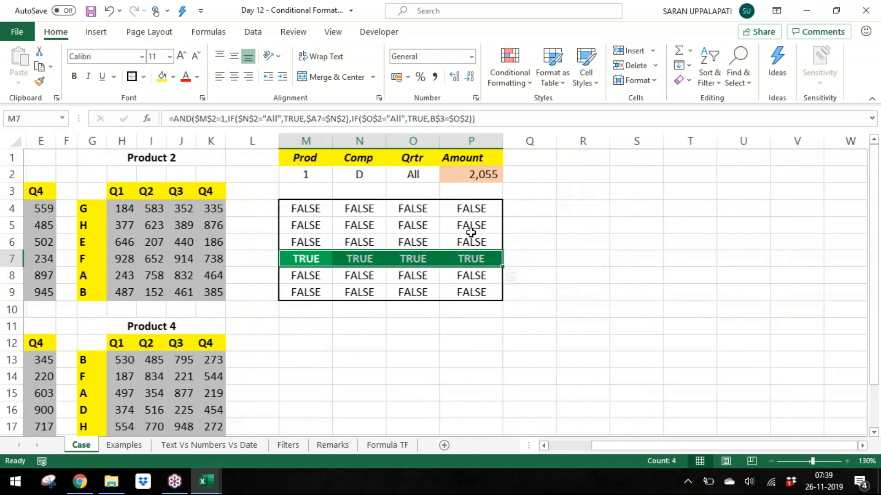
left_click(603, 260)
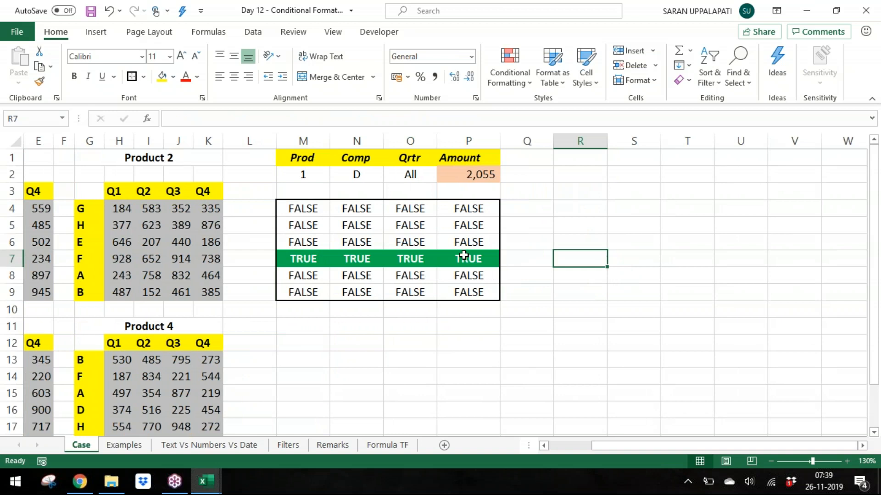
Step: Set the Prod dropdown to 2
left_click(406, 172)
key("Left")
key("Left")
key("alt+Down")
key("Down")
key("Return")
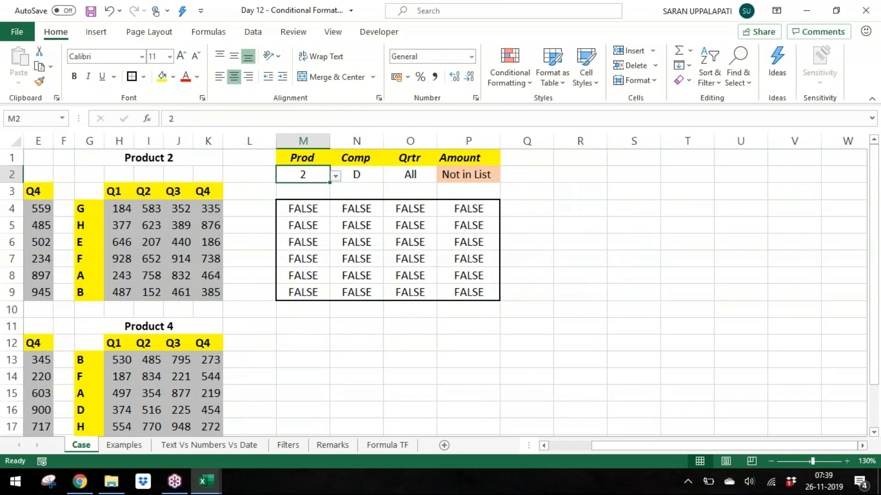
Step: Select the M4:P9 result block to review its values
key("Down")
key("Down")
key("ctrl+shift+Down")
key("ctrl+shift+Right")
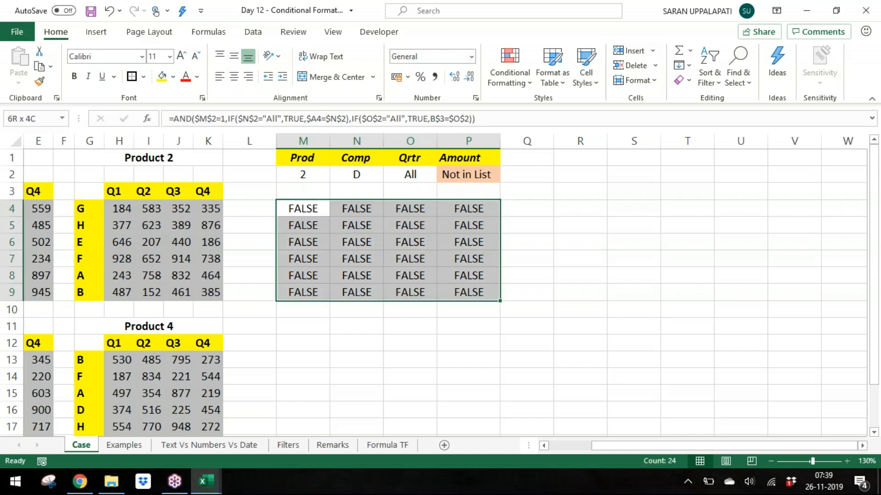
key("Up")
key("Up")
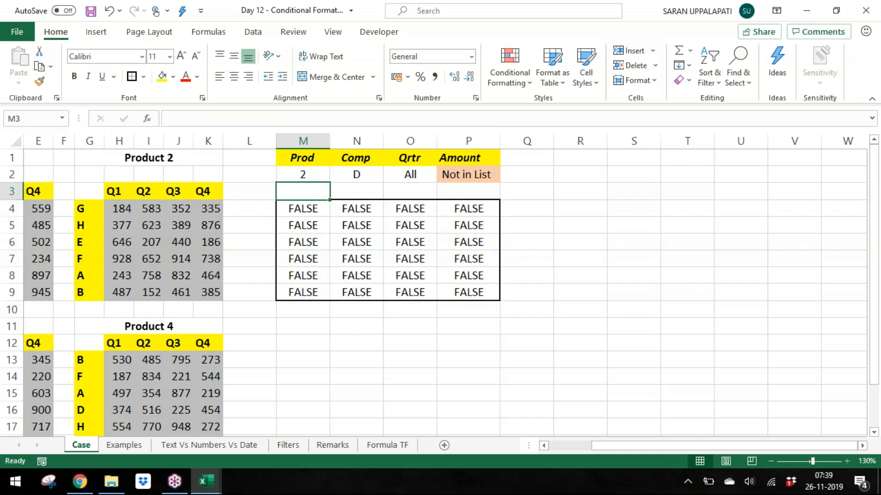
Step: Set the Prod dropdown back to 1
key("Down")
key("Down")
key("ctrl+shift+Down")
key("ctrl+shift+Right")
key("Up")
key("Up")
key("alt+Down")
key("Up")
key("Return")
key("Down")
key("Down")
key("Left")
key("Left")
key("Left")
key("Left")
key("Left")
key("Left")
key("Left")
key("Left")
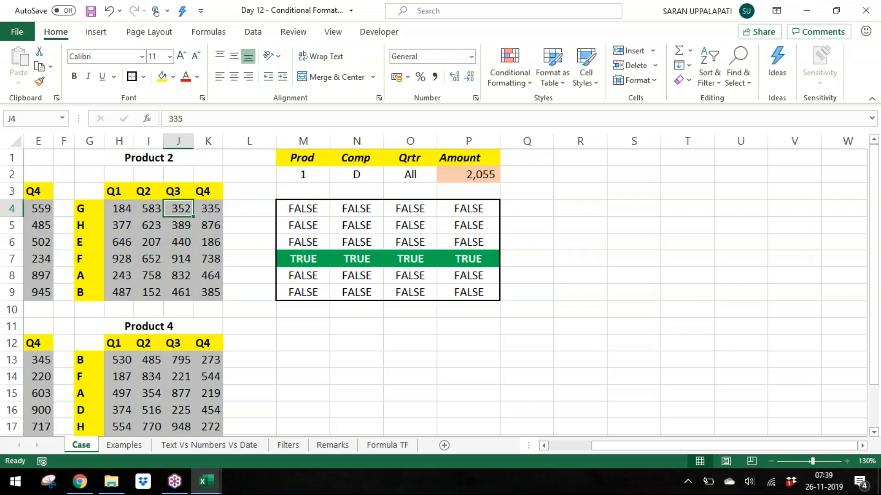
key("Left")
key("Left")
key("Left")
key("Left")
key("Right")
key("Right")
key("Right")
key("Right")
key("Right")
key("Right")
key("Right")
key("Right")
key("Right")
key("Right")
key("Right")
key("Right")
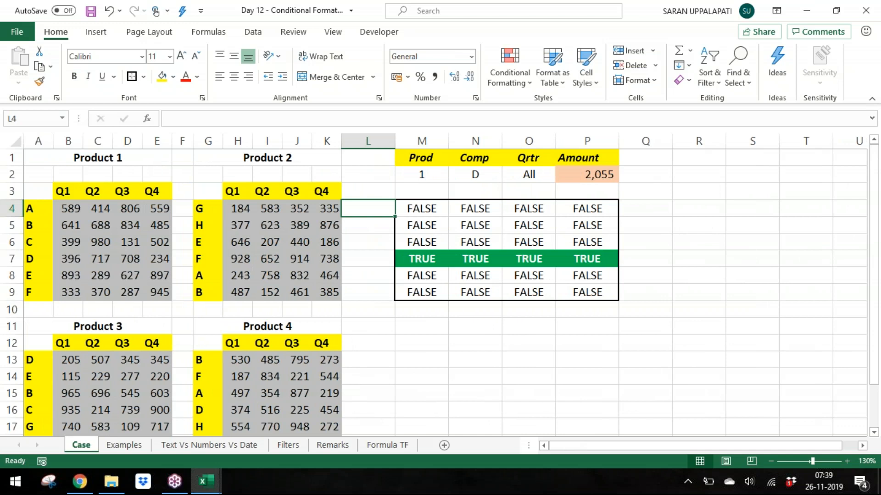
Step: Copy the full AND formula text from the M4:P9 results block
key("F2")
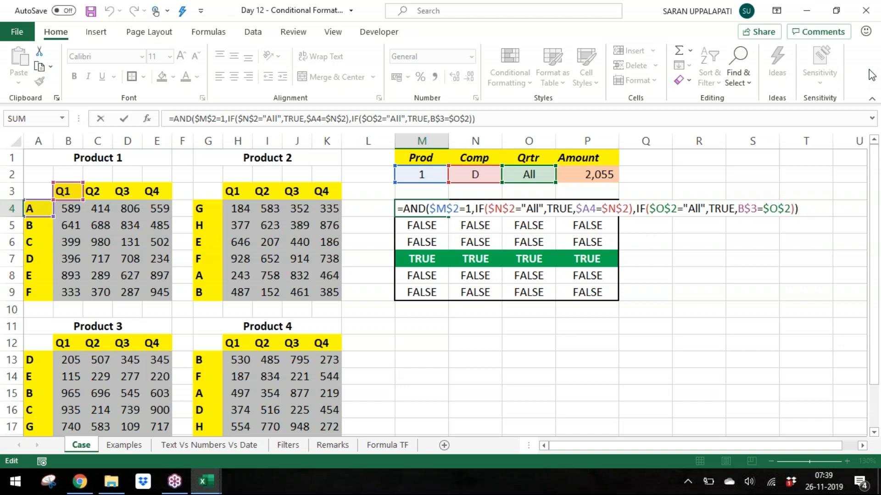
left_click(870, 51)
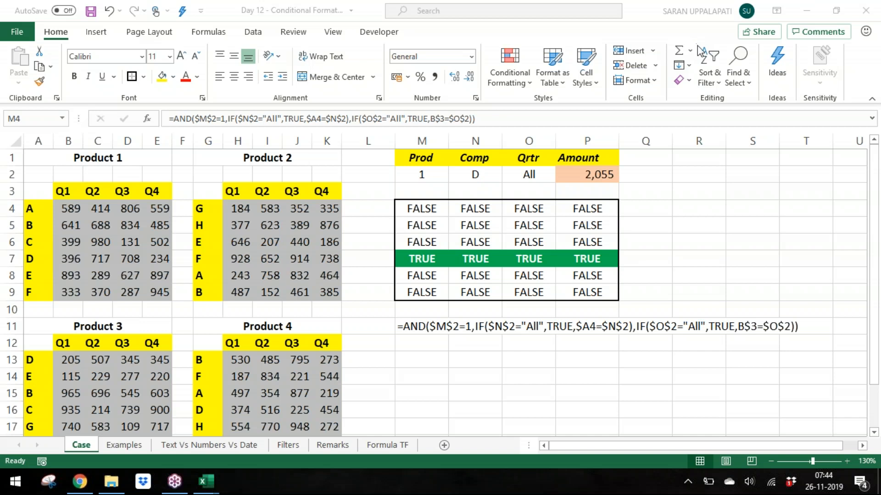
key("alt+Tab")
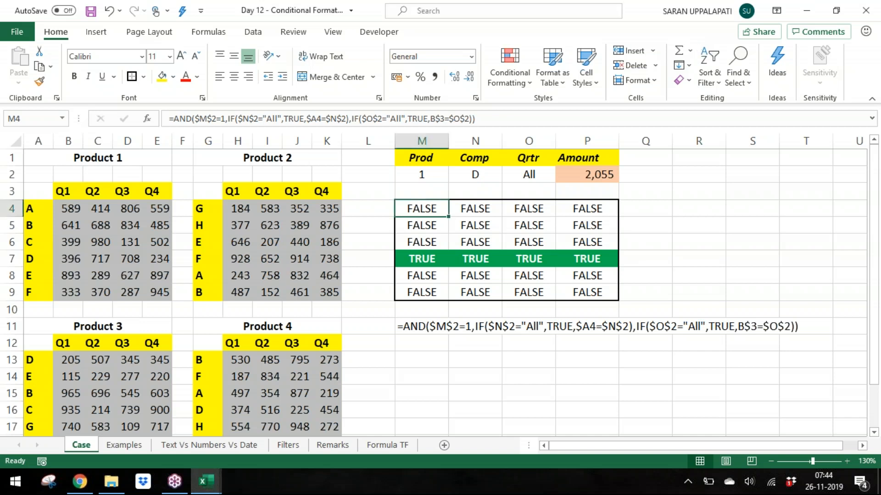
key("ctrl+shift+Right")
key("ctrl+shift+Down")
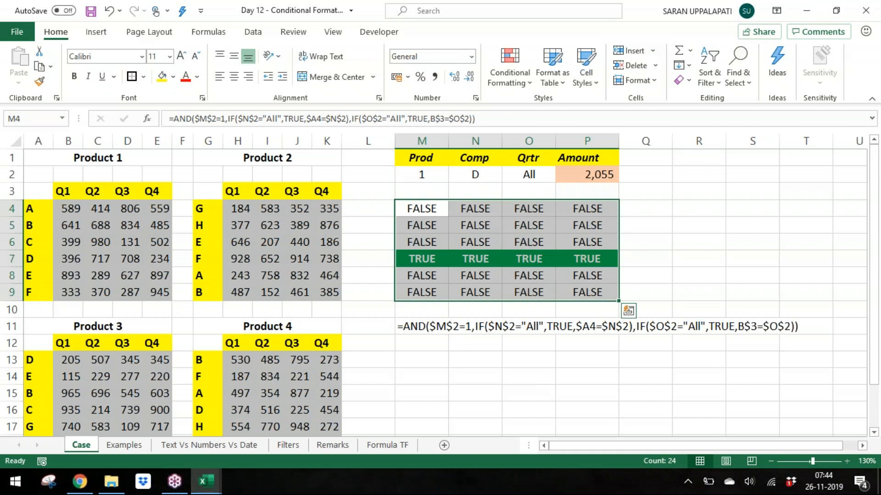
key("F2")
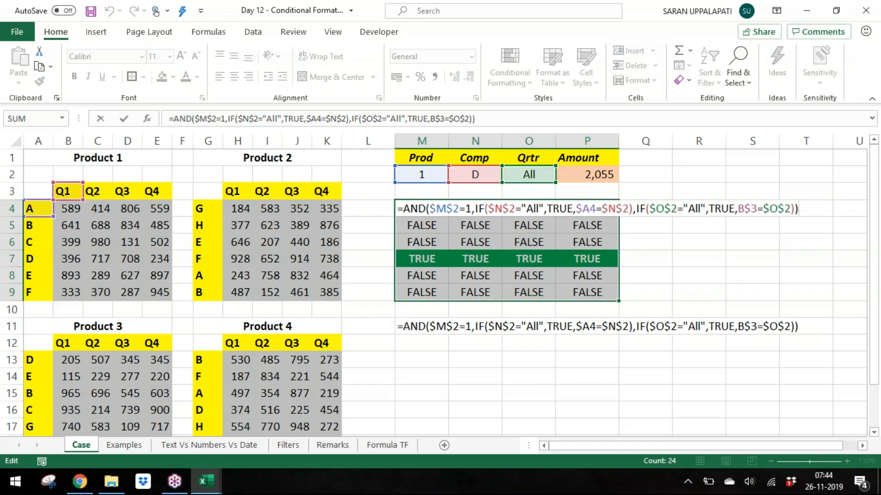
key("shift+Home")
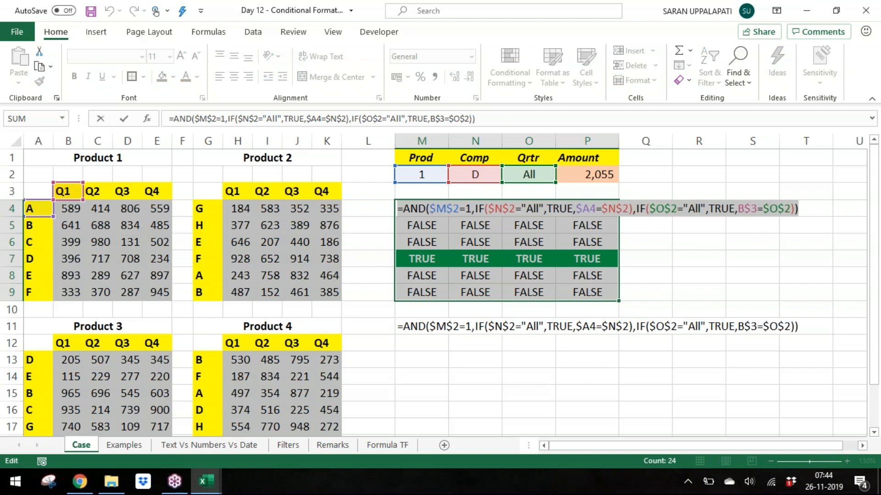
key("ctrl+c")
key("Escape")
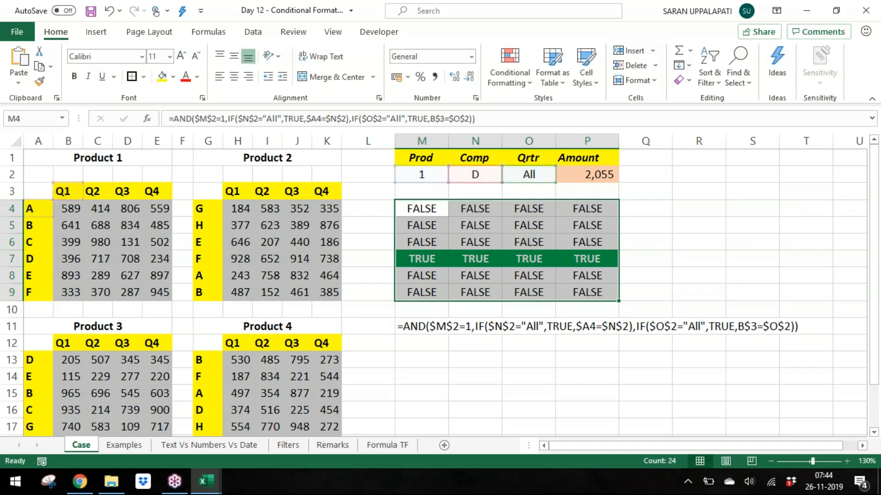
Step: Create a new formula-based conditional formatting rule for the Product 1 values B4:E9 by pasting the copied AND formula
key("Left")
key("Left")
key("Left")
key("Left")
key("Left")
key("Left")
key("Left")
key("Left")
key("Left")
key("Left")
key("Left")
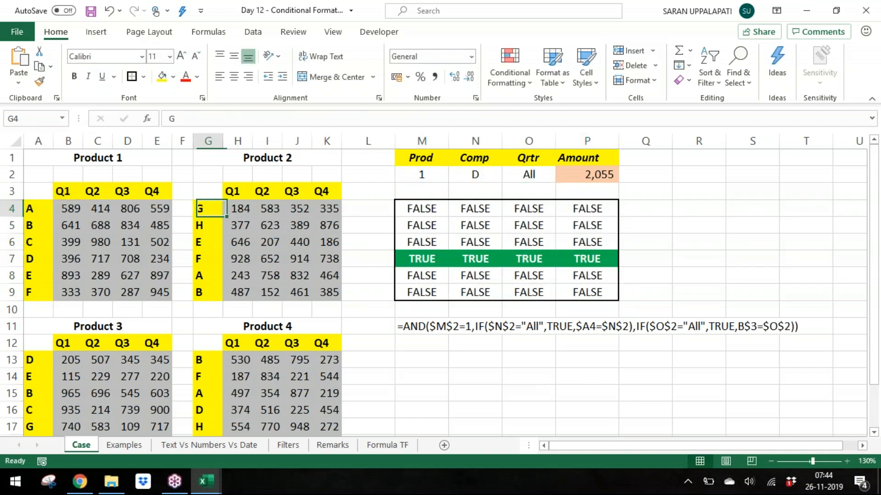
key("ctrl+shift+Right")
key("ctrl+shift+Down")
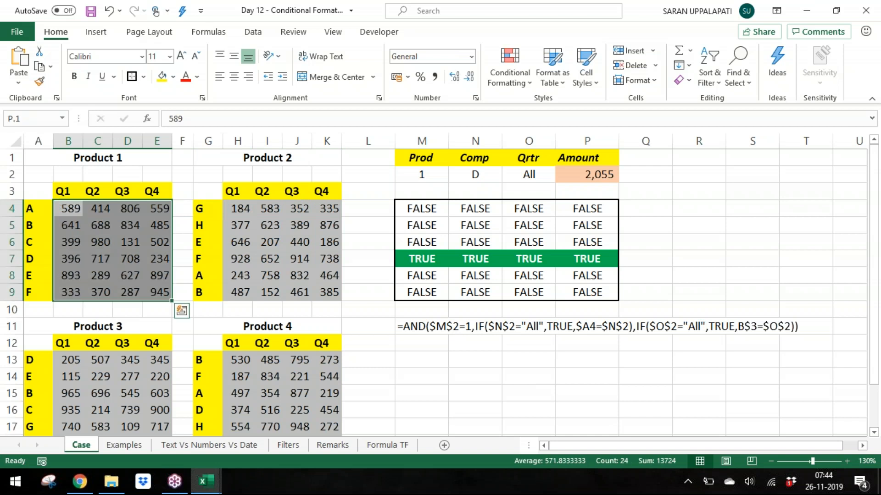
left_click(510, 70)
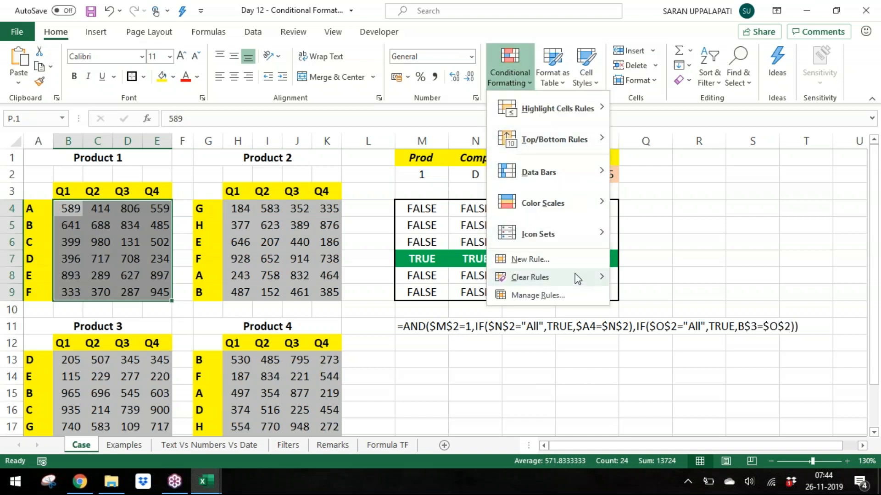
left_click(573, 261)
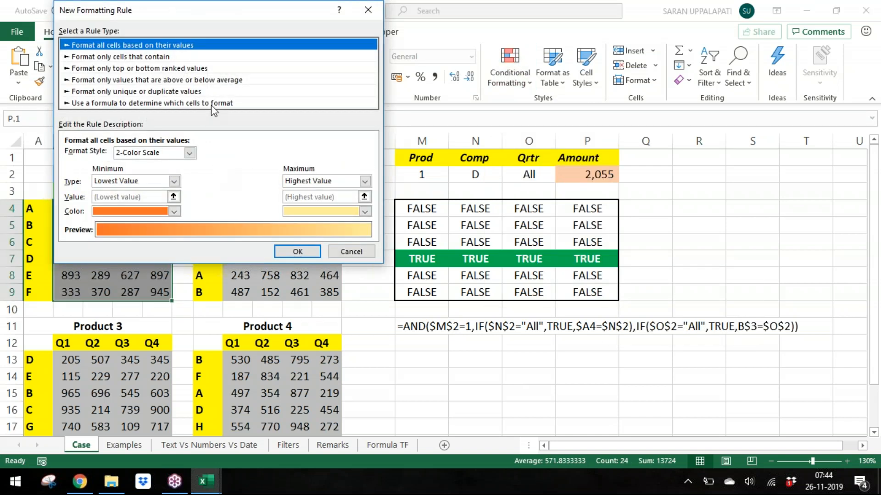
left_click(212, 104)
left_click_drag(176, 9, 347, 29)
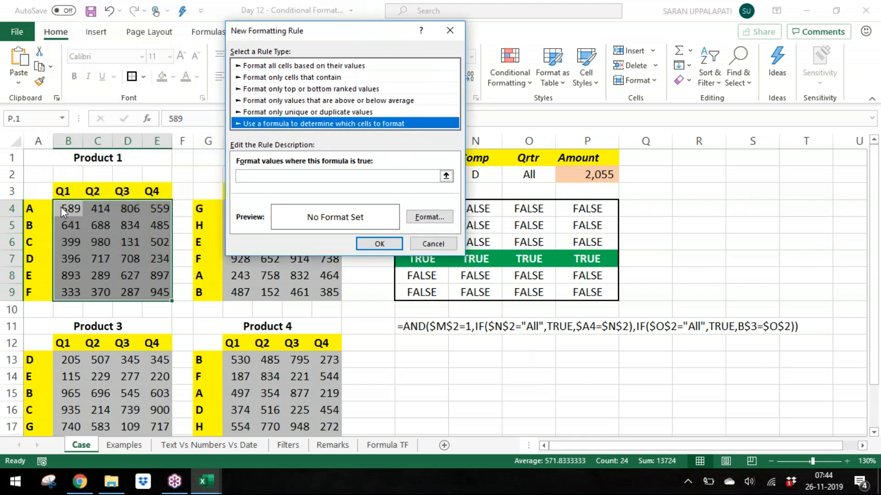
left_click(270, 176)
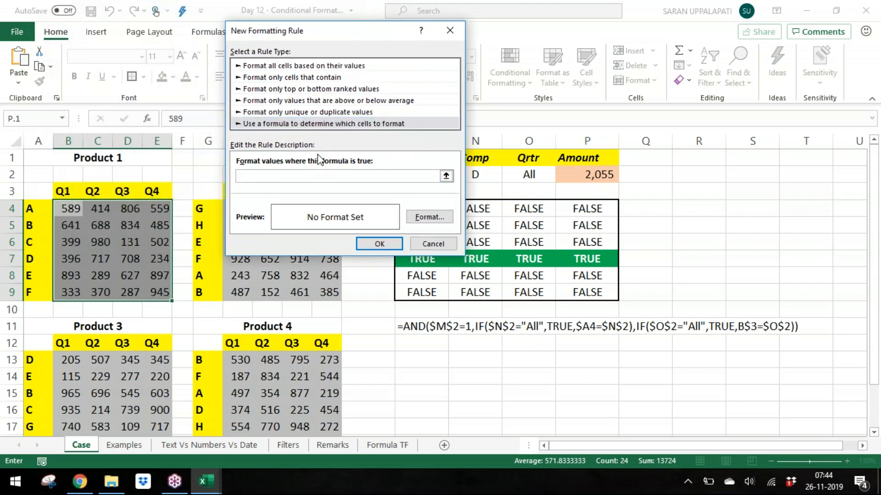
key("ctrl+v")
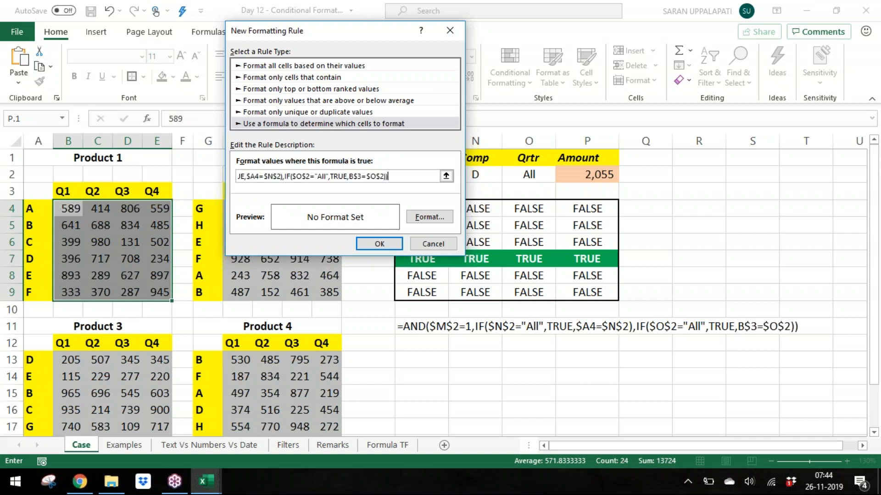
Step: Format the rule with a green fill and bold white font, and apply it
left_click(420, 221)
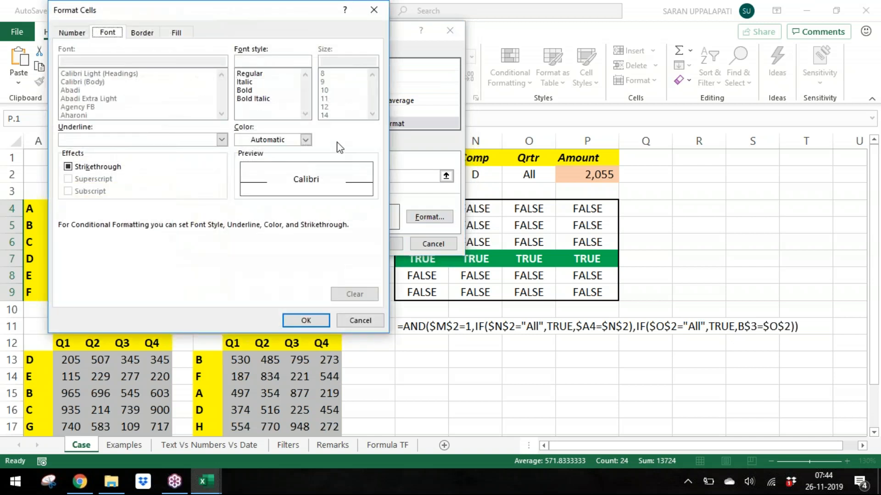
left_click(178, 34)
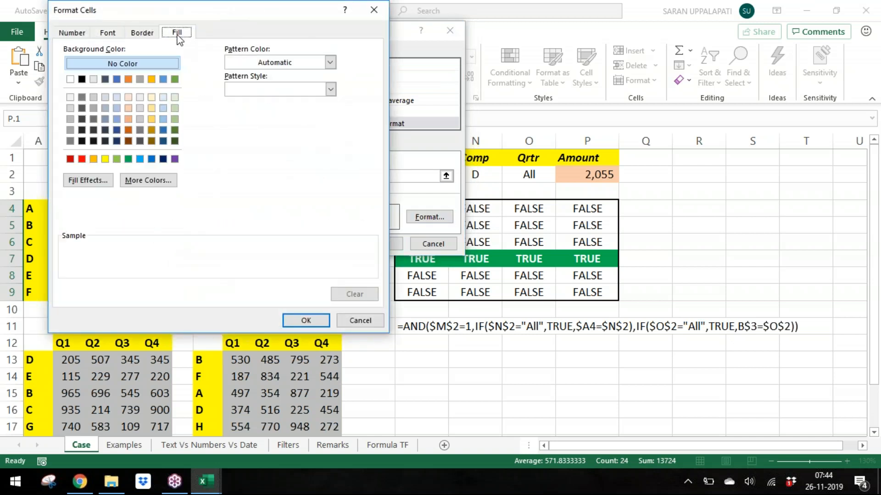
left_click(130, 159)
left_click(109, 33)
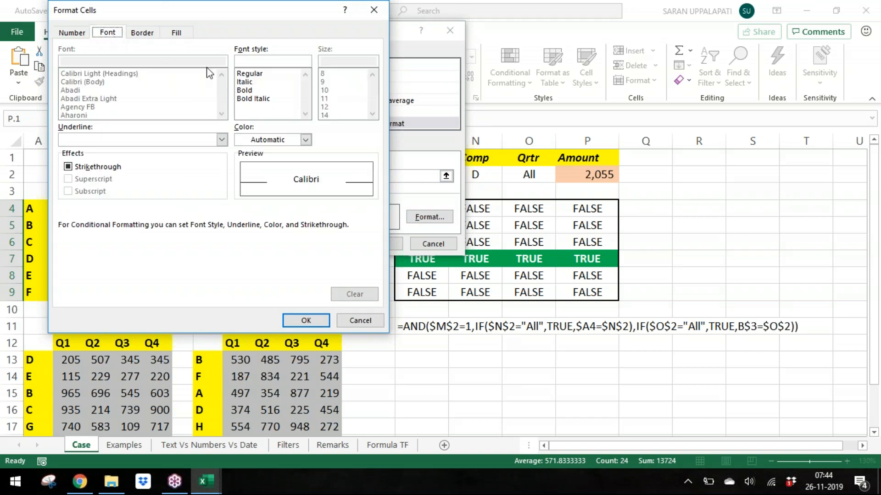
left_click(273, 90)
left_click(276, 140)
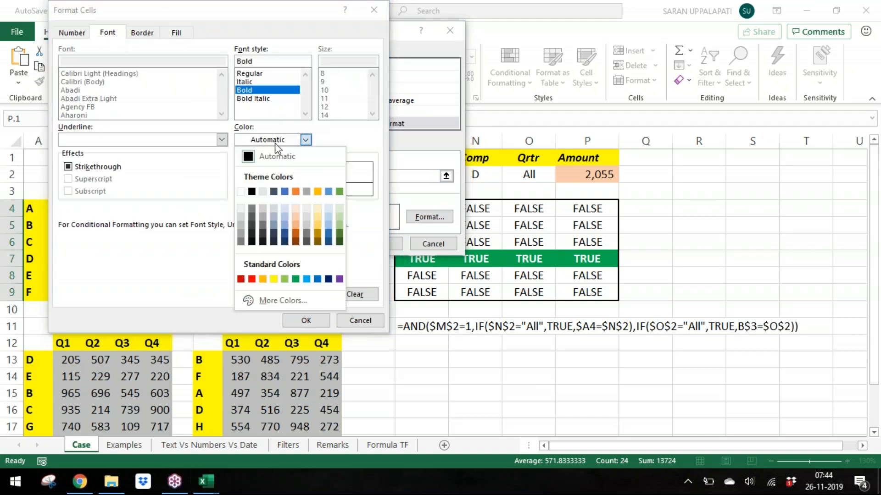
left_click(241, 191)
left_click(305, 321)
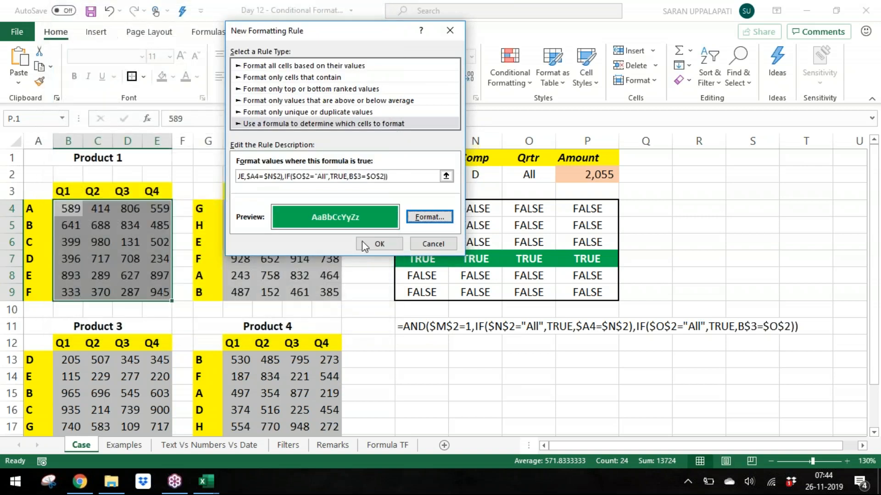
left_click(365, 244)
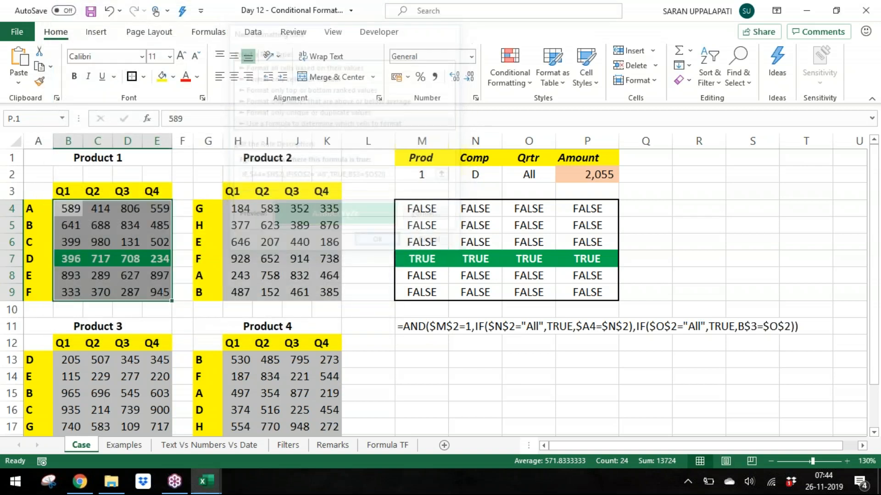
left_click(451, 233)
left_click(423, 176)
key("Down")
key("Down")
key("Up")
key("Up")
key("alt+Down")
key("Down")
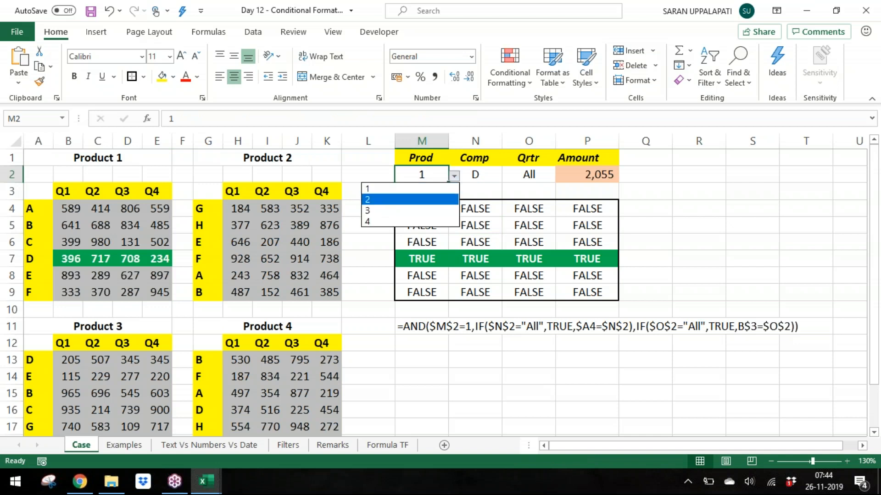
key("Escape")
Step: Set the Comp dropdown to B to test the highlighting
key("Right")
key("alt+Down")
key("Down")
key("Up")
key("Up")
key("Up")
key("Return")
Step: Set the Qrtr dropdown to Q2 and the Comp dropdown to All
key("Right")
key("alt+Down")
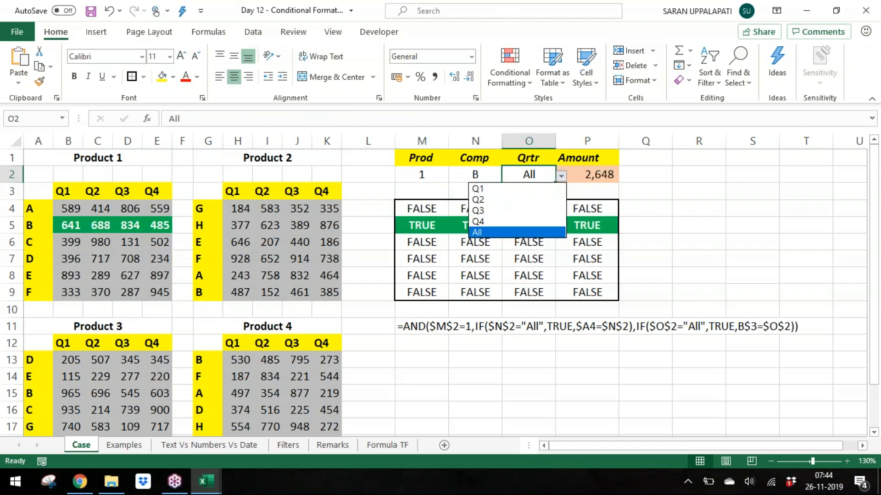
key("Up")
key("Up")
key("Up")
key("Return")
key("Left")
key("alt+Down")
key("Down")
key("Down")
key("Down")
key("Down")
key("Down")
key("Down")
key("Down")
key("Return")
key("Right")
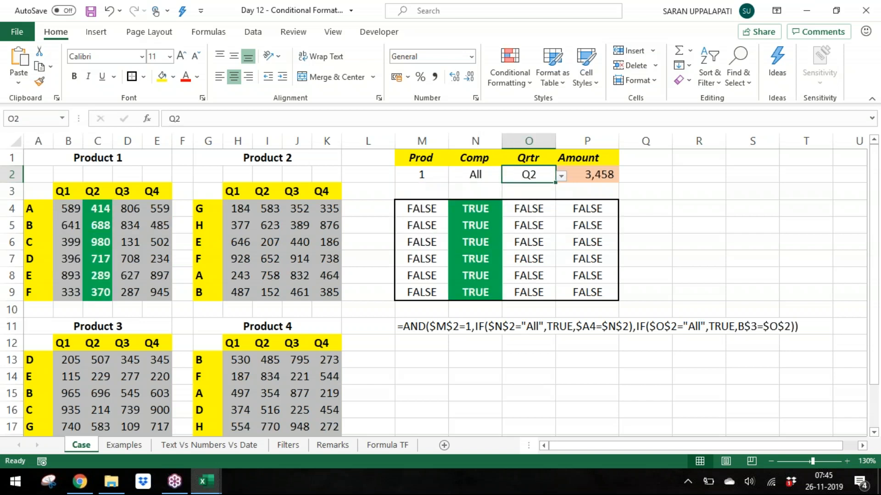
key("alt+Down")
key("Down")
key("Down")
key("Down")
key("Return")
key("Left")
key("alt+Down")
key("Up")
key("Up")
key("Escape")
key("Right")
key("alt+Down")
key("Up")
key("Up")
key("Up")
key("Escape")
key("Left")
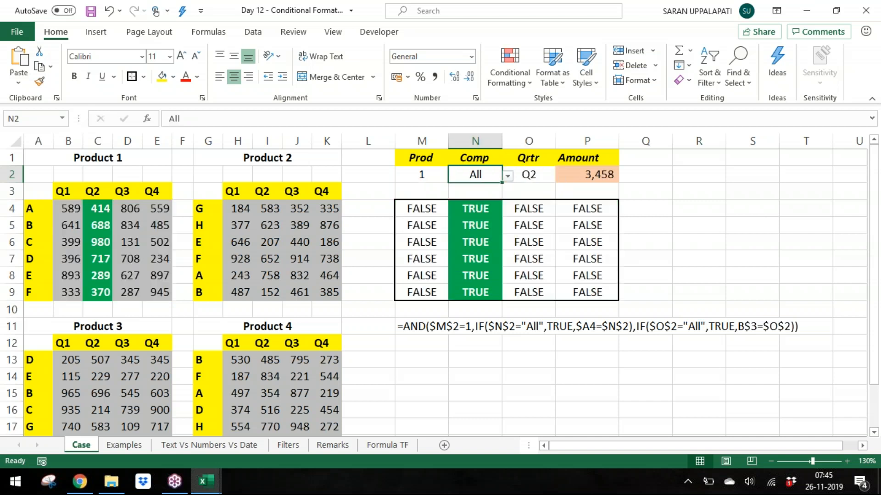
Step: Set the Prod dropdown to 2
key("Left")
key("alt+Down")
key("Down")
key("Return")
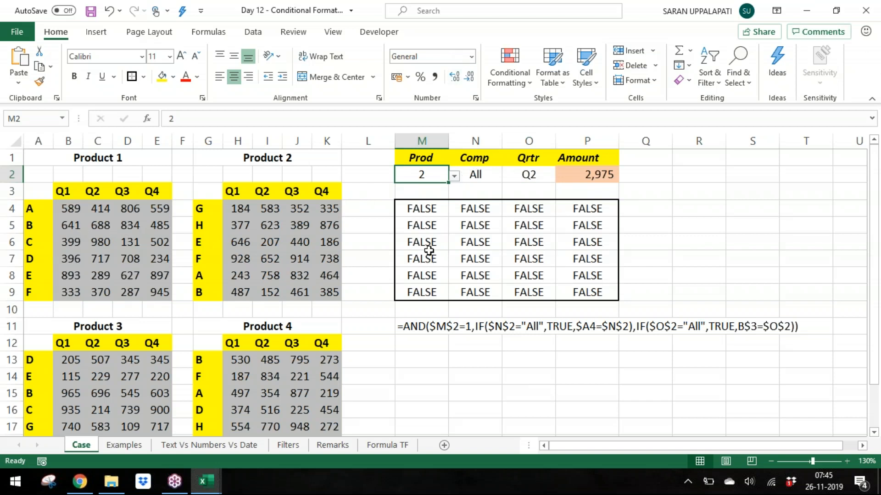
Step: Change the Prod condition in the M4 result formula to $M$2=2
left_click(424, 204)
left_click_drag(424, 204, 617, 298)
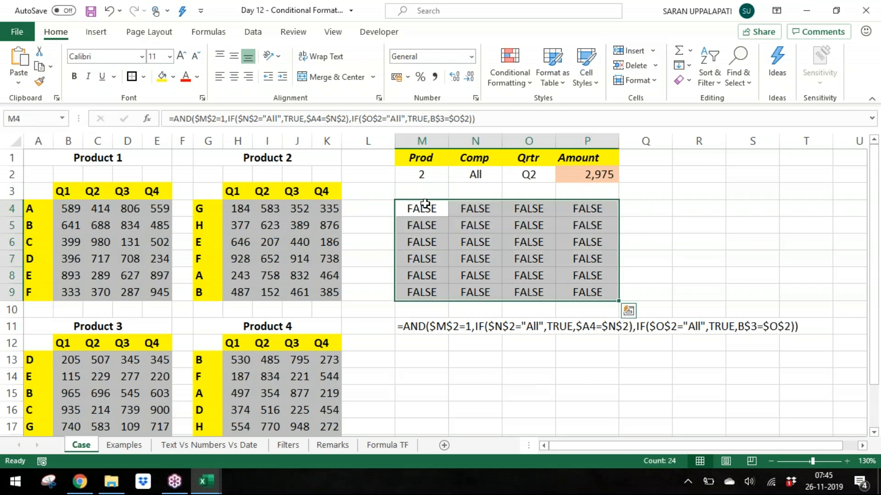
key("F2")
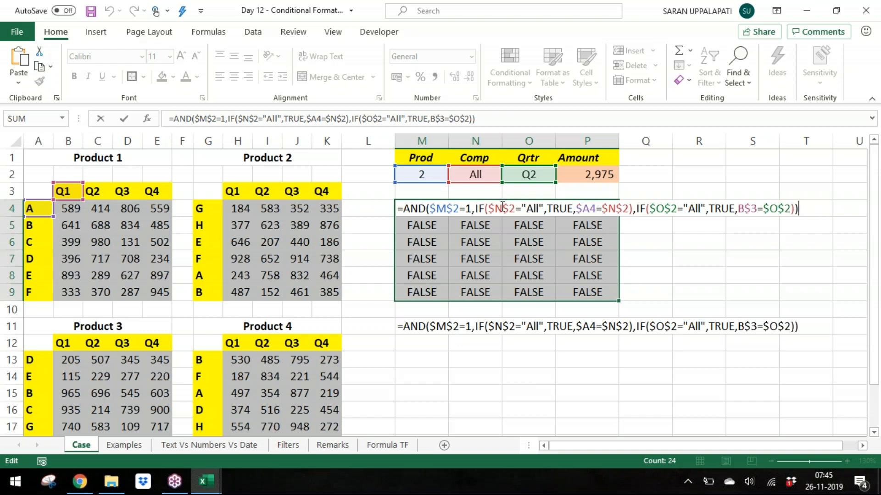
double_click(469, 206)
type("2")
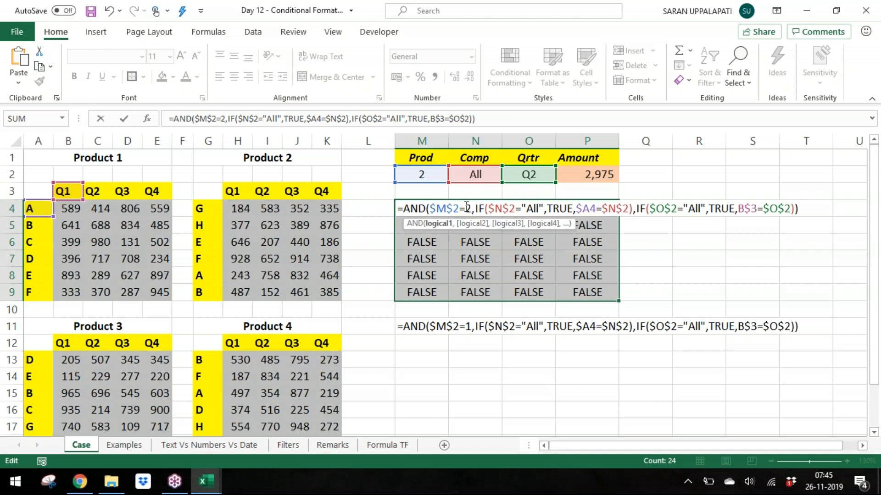
left_click(66, 198)
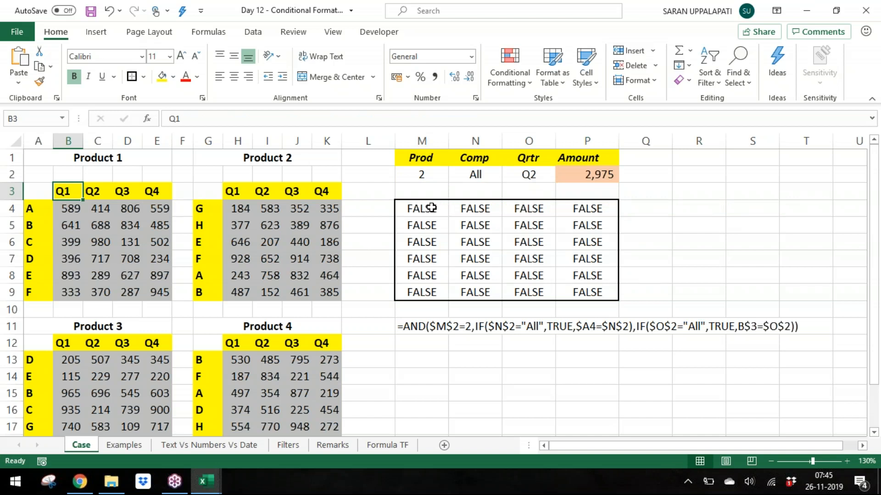
double_click(433, 208)
left_click_drag(68, 199, 237, 196)
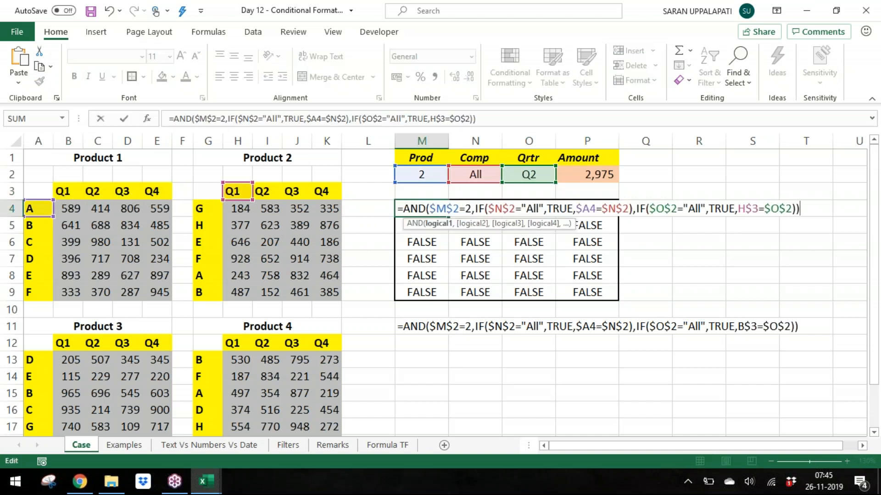
key("Escape")
Step: Point the M4:P9 formulas' row and column references to G4 and H3 of Product 2 and enter them across the block
key("F2")
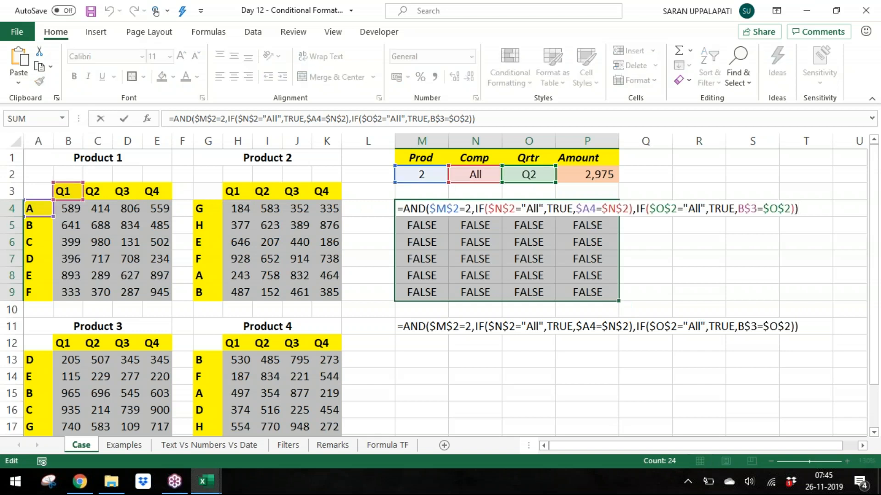
left_click(466, 208)
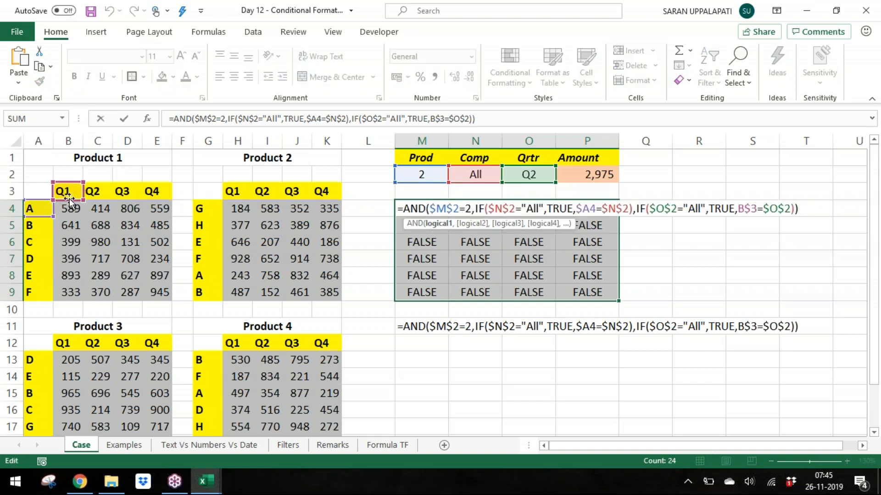
key("super")
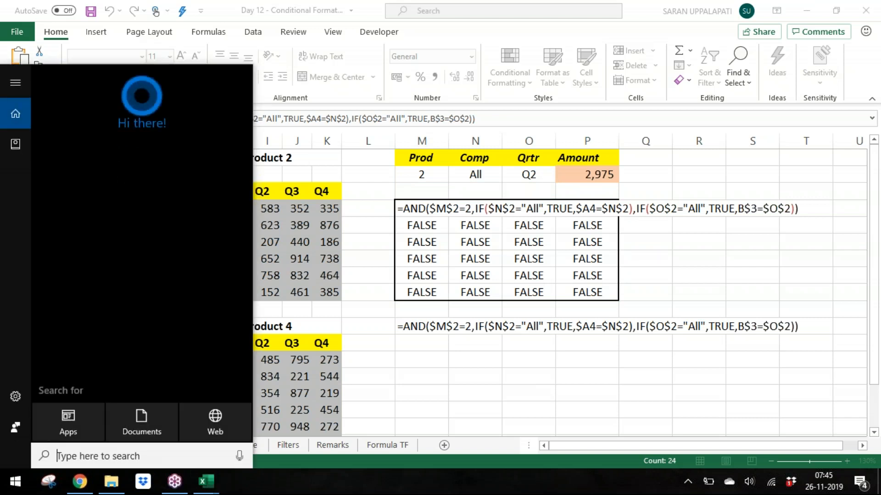
key("Escape")
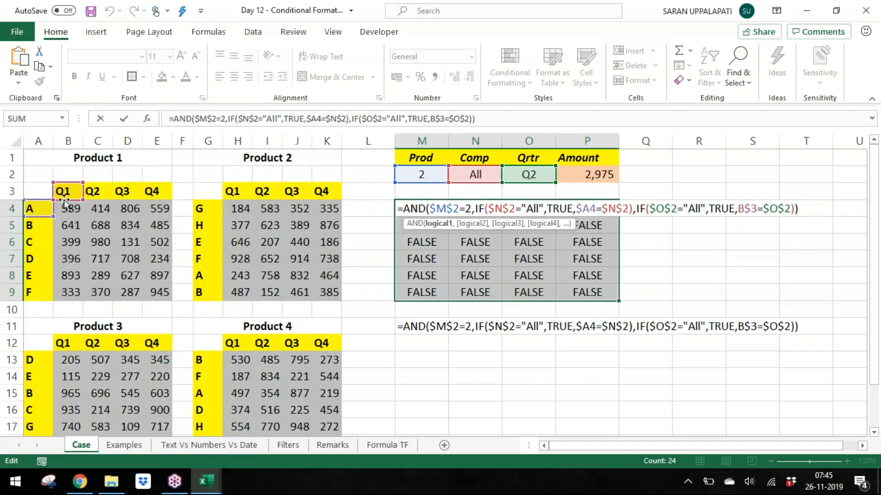
left_click_drag(65, 199, 244, 196)
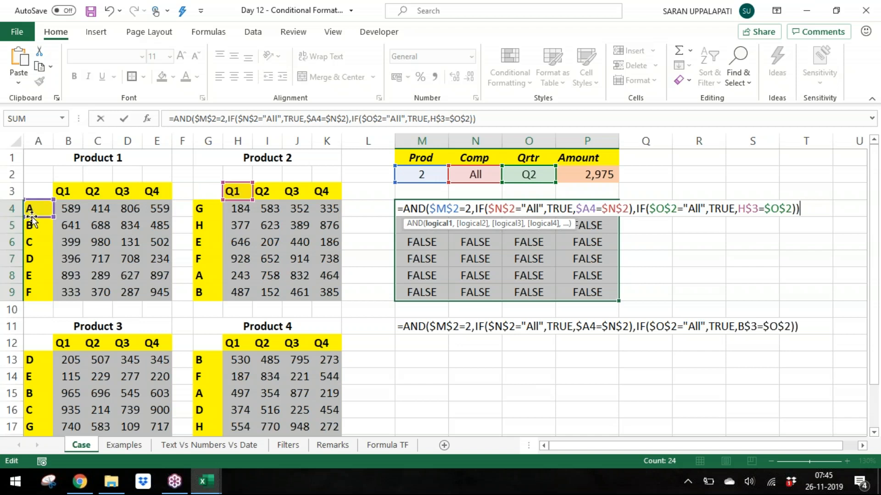
left_click_drag(70, 214, 205, 212)
key("ctrl+Return")
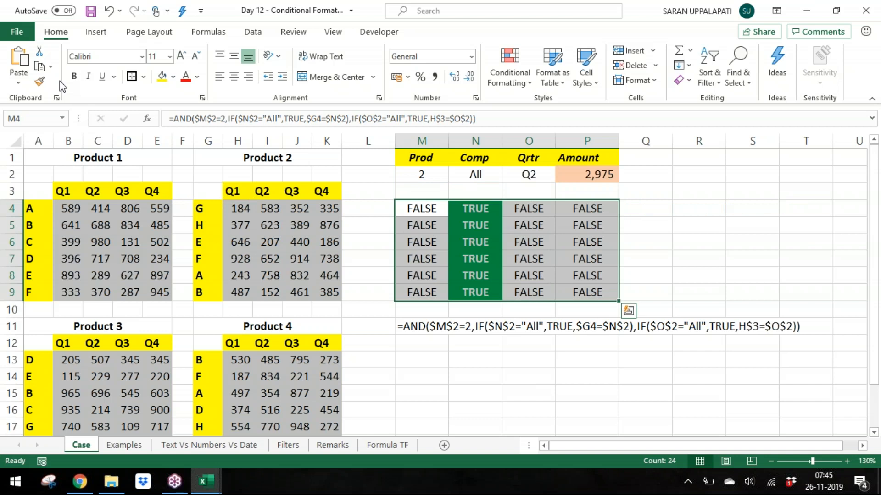
Step: Set the Prod dropdown to 1
key("Up")
key("Up")
key("alt+Down")
key("Up")
key("Return")
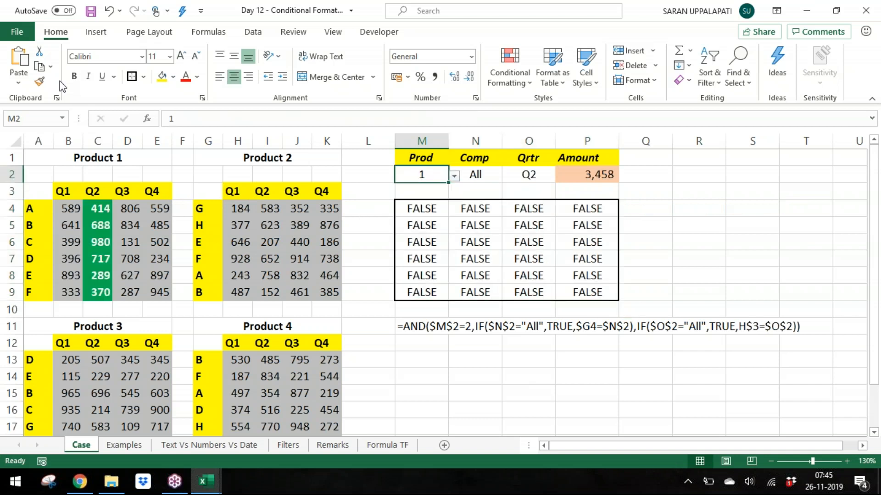
Step: Set the Prod dropdown back to 2
key("Down")
key("Down")
key("Down")
key("Up")
key("Up")
key("Up")
key("Up")
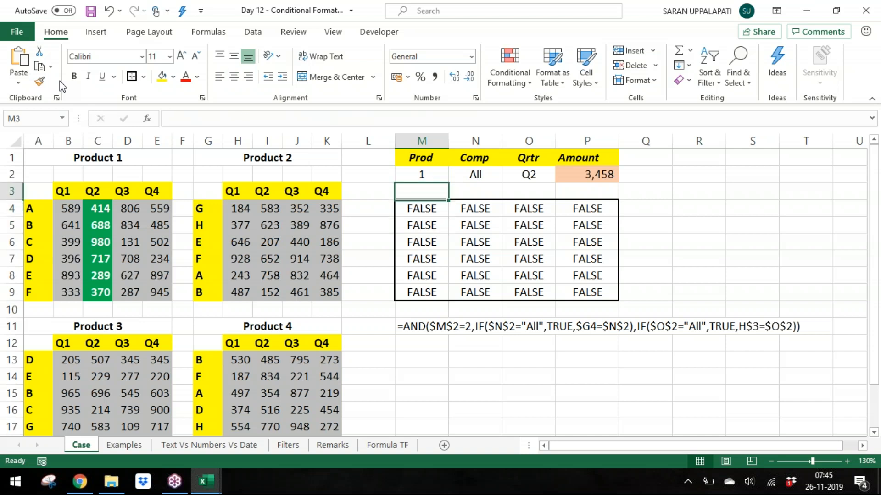
key("Down")
key("alt+Down")
key("Down")
key("Return")
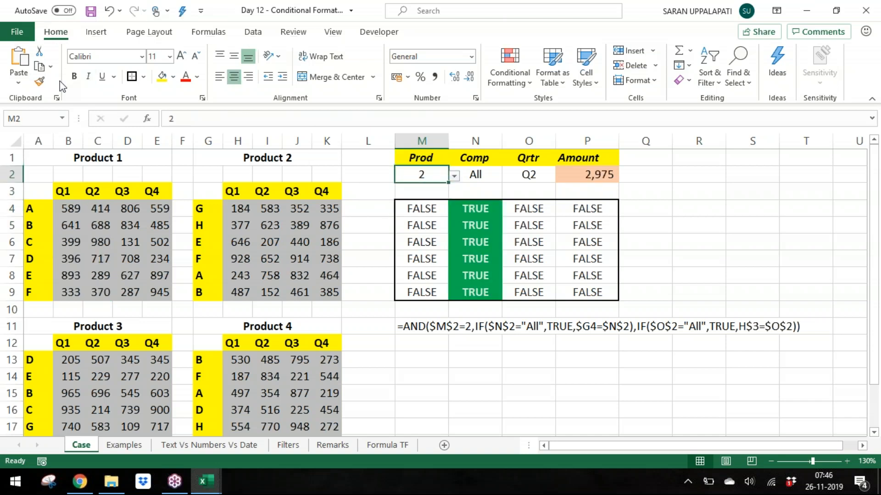
Step: Set the Comp dropdown to H and the Qrtr dropdown to Q3
key("Right")
key("alt+Down")
key("Up")
key("Return")
key("Right")
key("alt+Down")
key("Down")
key("Return")
Step: Set the Comp dropdown to D
key("Left")
key("alt+Down")
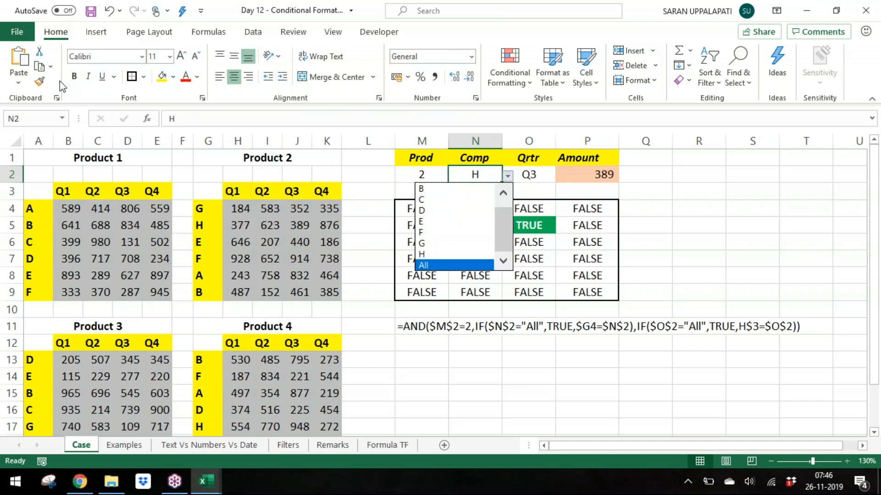
key("Up")
key("Up")
key("Up")
key("Up")
key("Up")
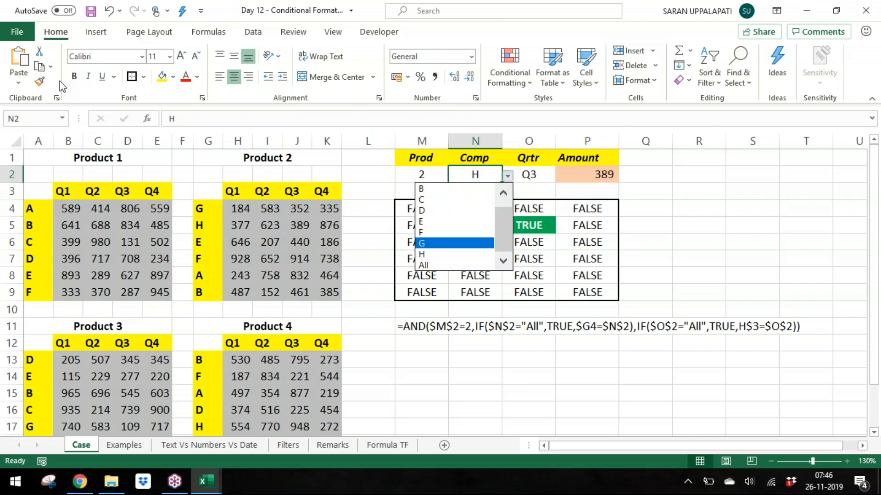
key("Return")
Step: Set the Comp dropdown to C and the Qrtr dropdown to Q4
key("alt+Down")
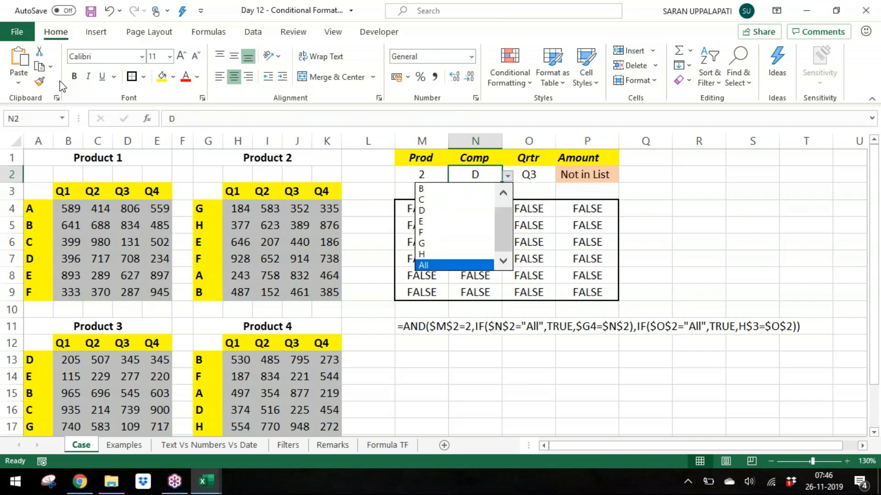
key("Up")
key("Up")
key("Up")
key("Up")
key("Up")
key("Up")
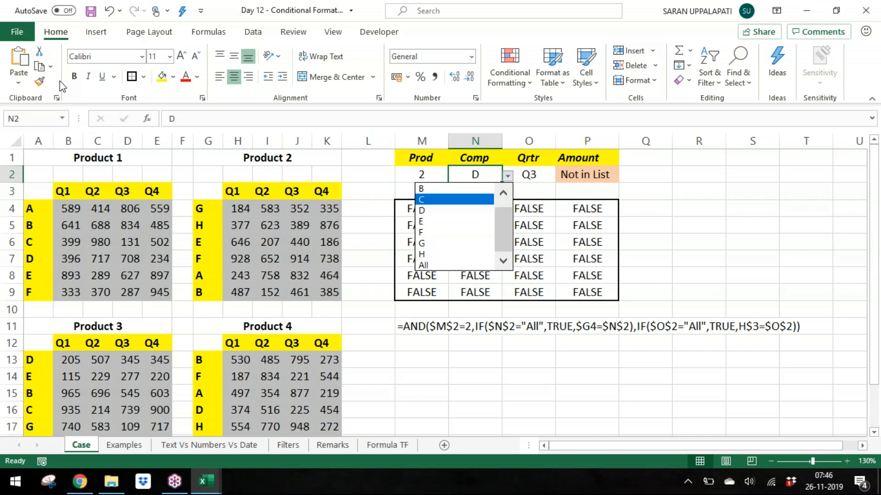
key("Return")
key("Right")
key("alt+Down")
key("Down")
key("Return")
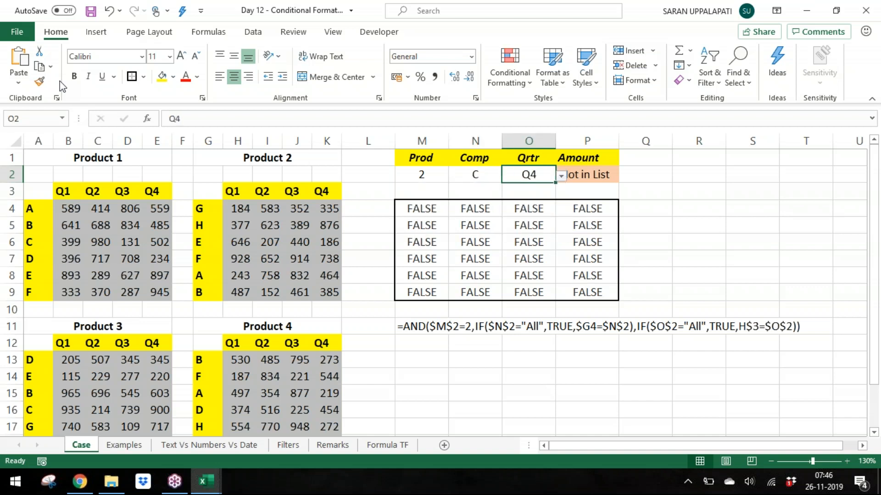
Step: Set the Comp dropdown to All and the Qrtr dropdown to Q3
key("Left")
key("alt+Down")
key("Return")
key("Right")
key("alt+Down")
key("Up")
key("Up")
key("Up")
key("Return")
key("alt+Down")
key("Return")
key("alt+Down")
key("Down")
key("Return")
key("alt+Down")
key("Down")
key("Return")
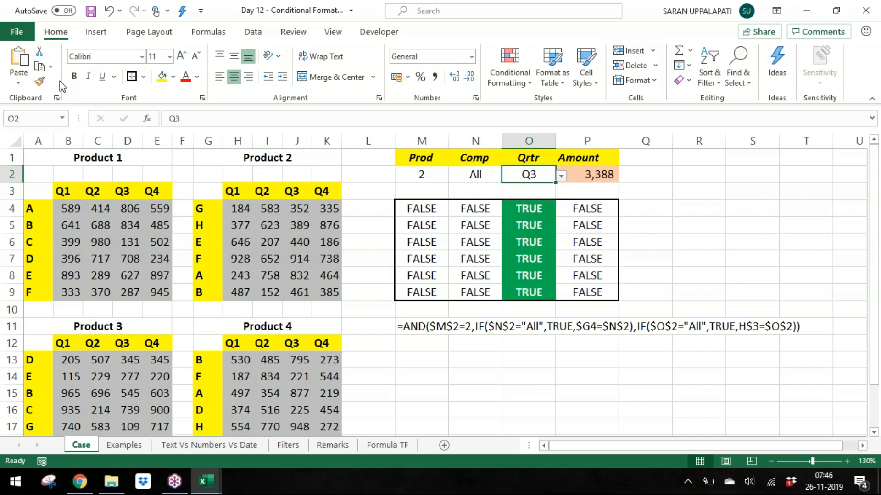
Step: Copy the AND formula from the first cell of the TRUE/FALSE helper grid
key("Down")
key("Down")
key("Left")
key("Left")
key("ctrl+shift+Right")
key("shift+Down")
key("shift+Down")
key("shift+Down")
key("shift+Down")
key("shift+Down")
key("F2")
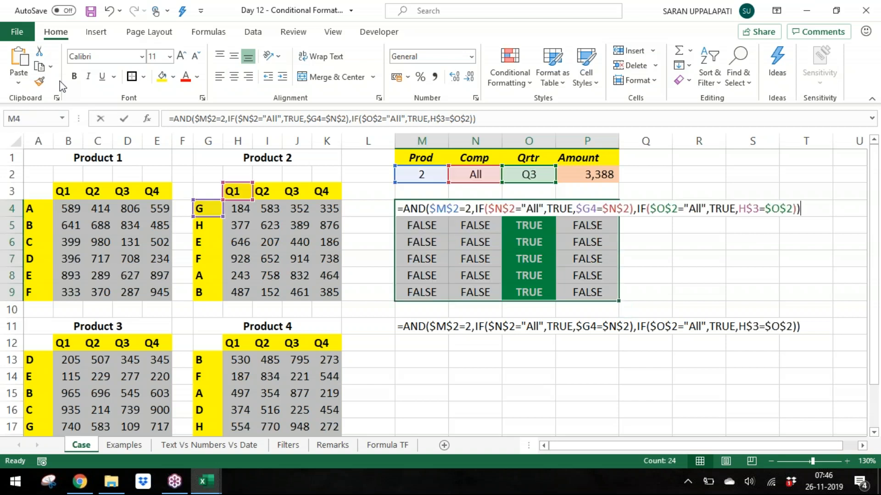
key("shift+Home")
key("ctrl+c")
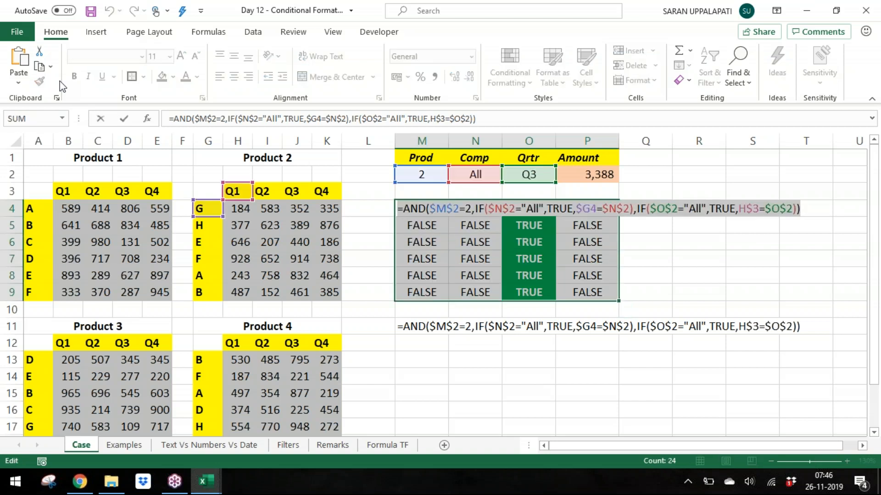
key("Escape")
Step: Create a new formula-based conditional formatting rule on Product 2's values, pasting the copied AND formula
key("Left")
key("Left")
key("Left")
key("Left")
key("Left")
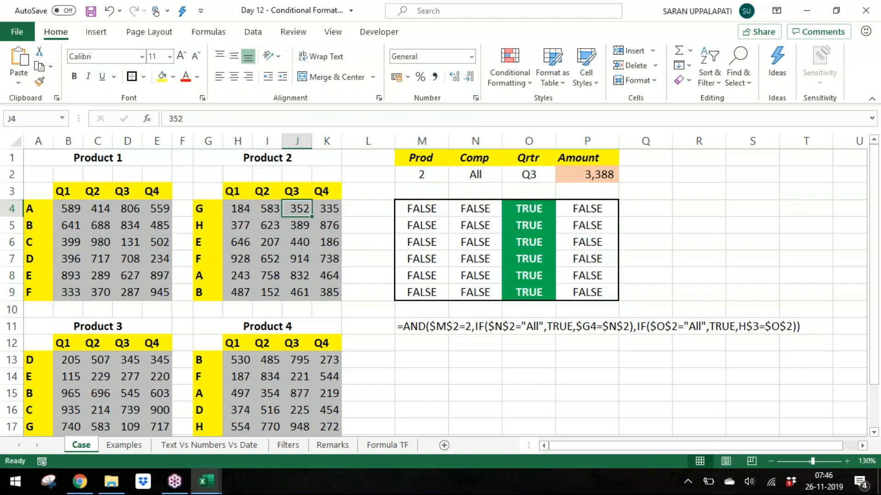
key("ctrl+shift+Right")
key("ctrl+shift+Down")
key("alt+h")
key("n")
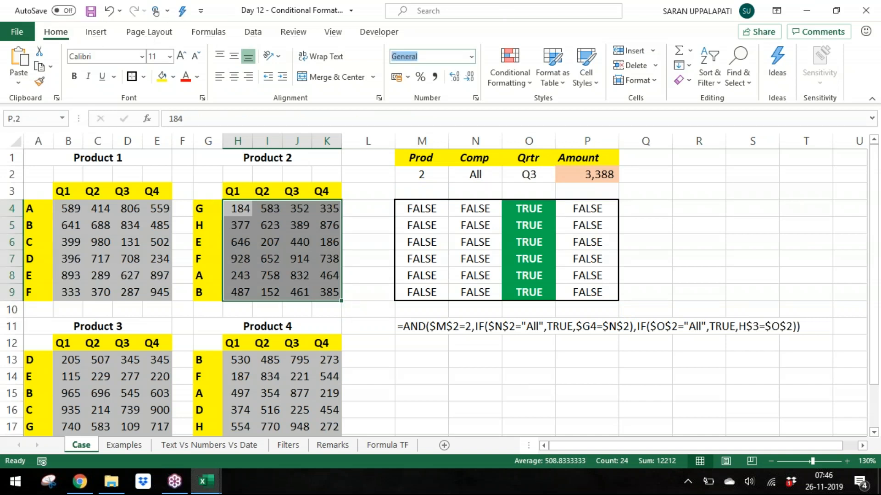
key("Escape")
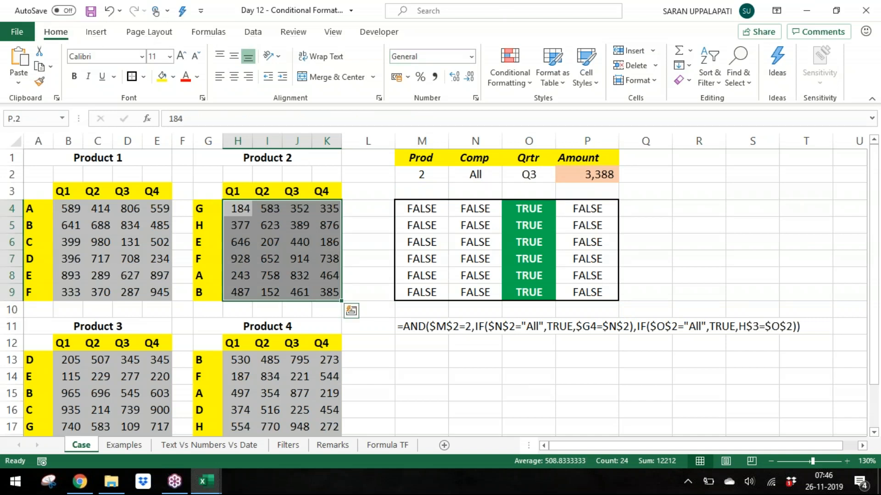
key("alt")
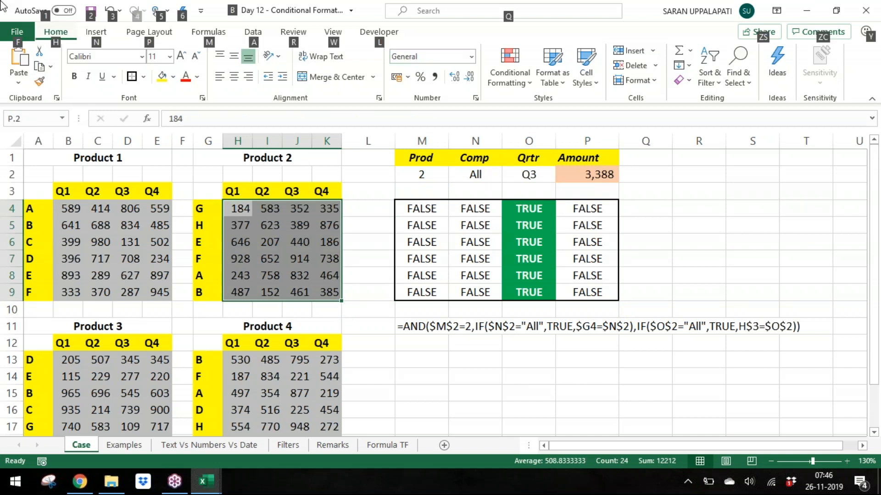
key("h")
key("l")
key("n")
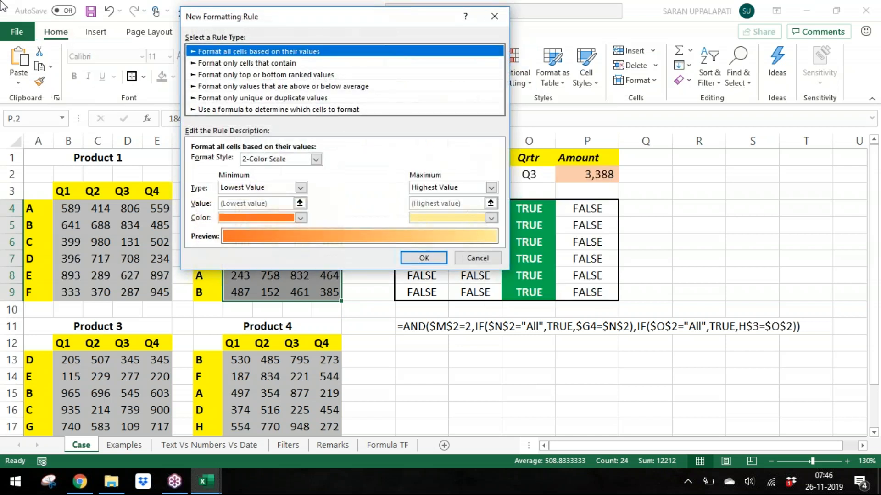
key("Down")
key("Down")
key("Down")
key("Down")
key("Down")
key("ctrl+v")
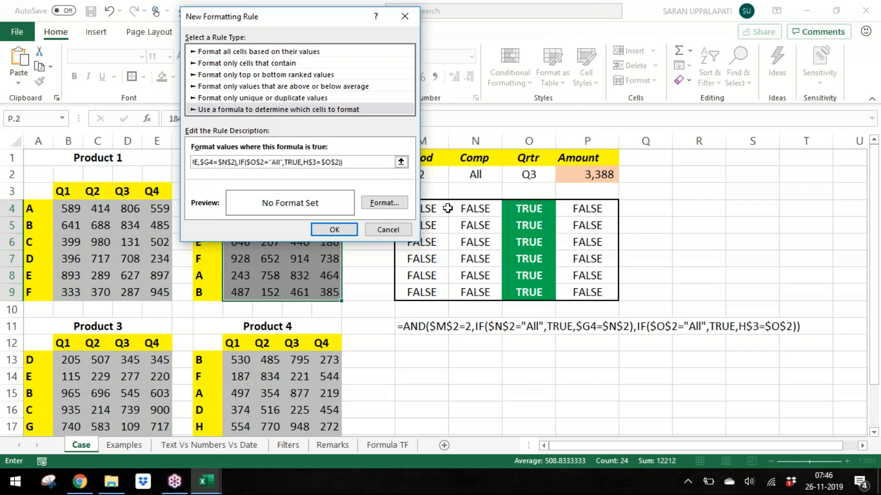
Step: Give the rule a green fill with bold white font and apply it
left_click(385, 203)
left_click(303, 33)
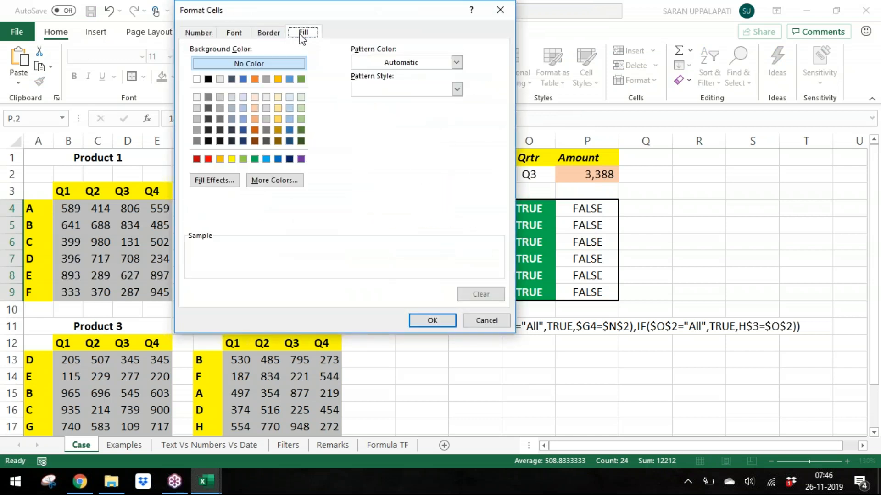
left_click(255, 159)
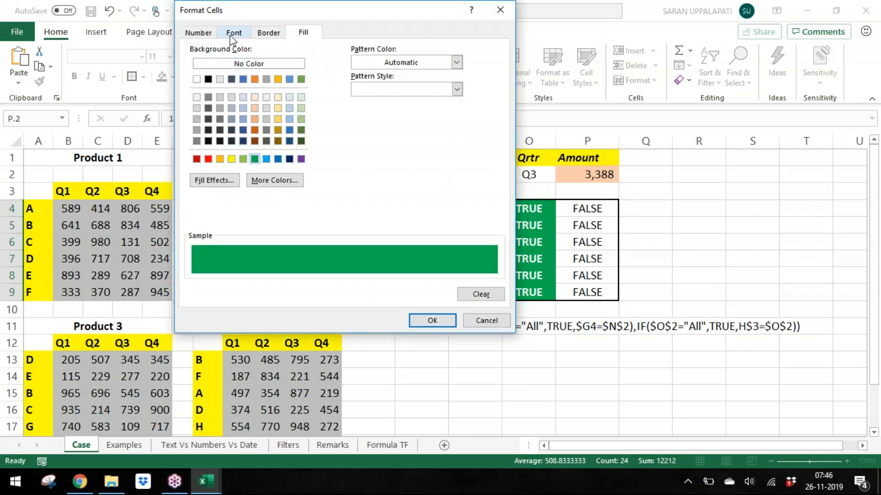
left_click(234, 32)
left_click(382, 91)
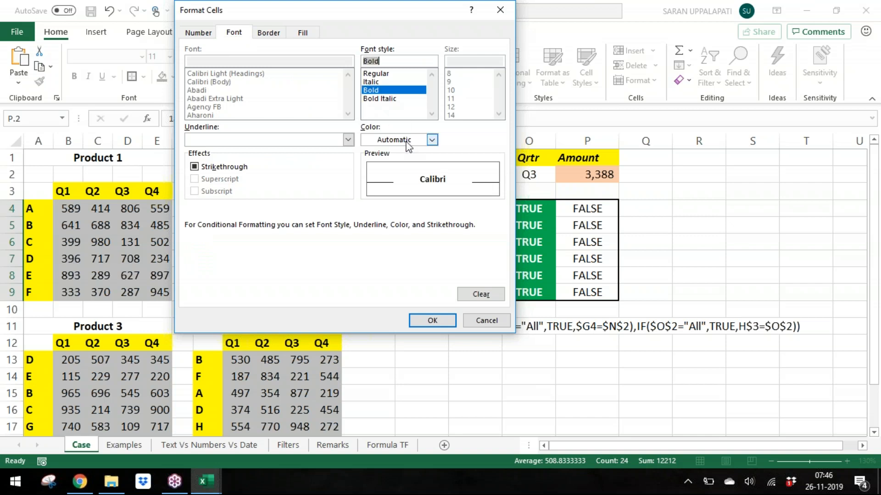
left_click(407, 142)
left_click(367, 192)
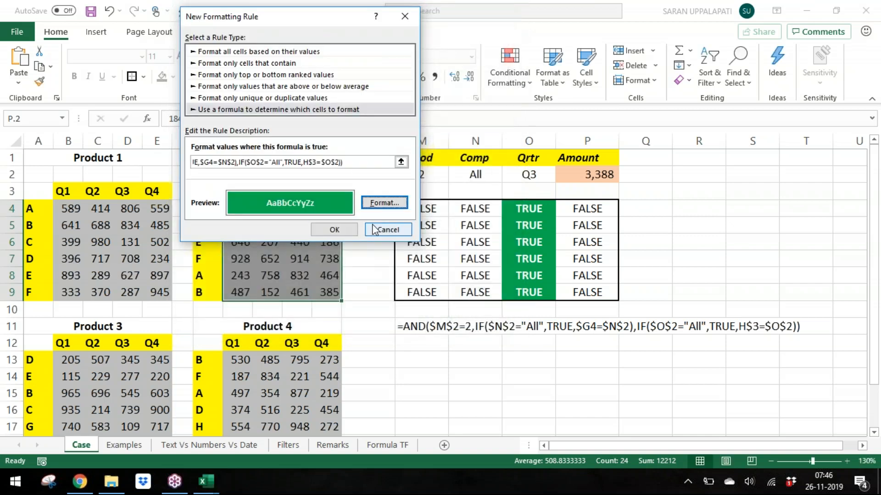
left_click(335, 229)
left_click(474, 261)
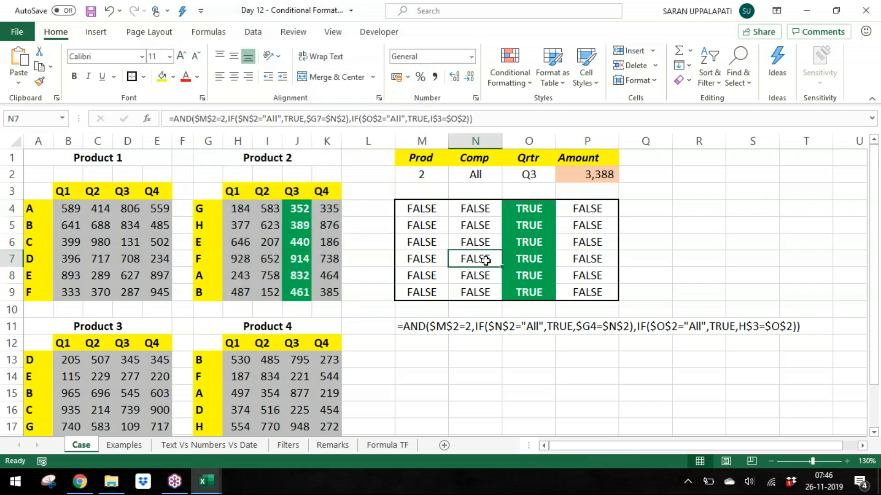
Step: Set the Prod dropdown to 3
key("Up")
key("Up")
key("Up")
key("Up")
key("Up")
key("Left")
key("alt+Down")
key("Up")
key("Return")
key("alt+Down")
key("Down")
key("Return")
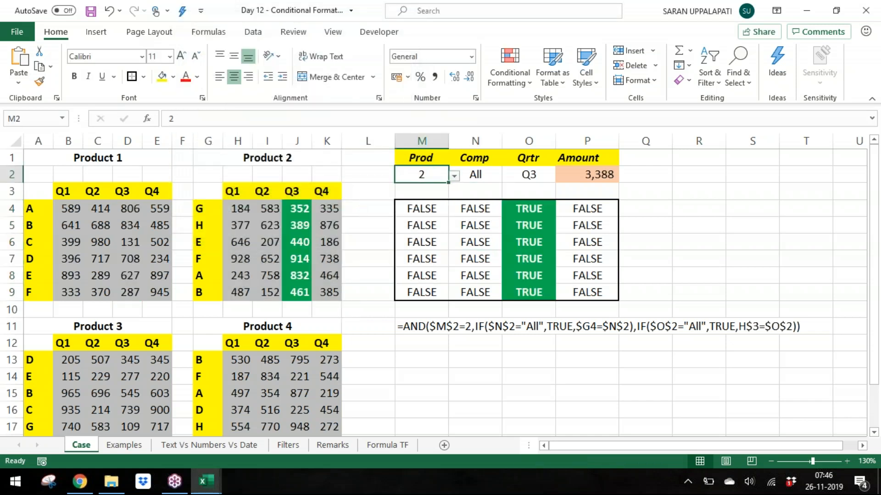
key("alt+Down")
key("Down")
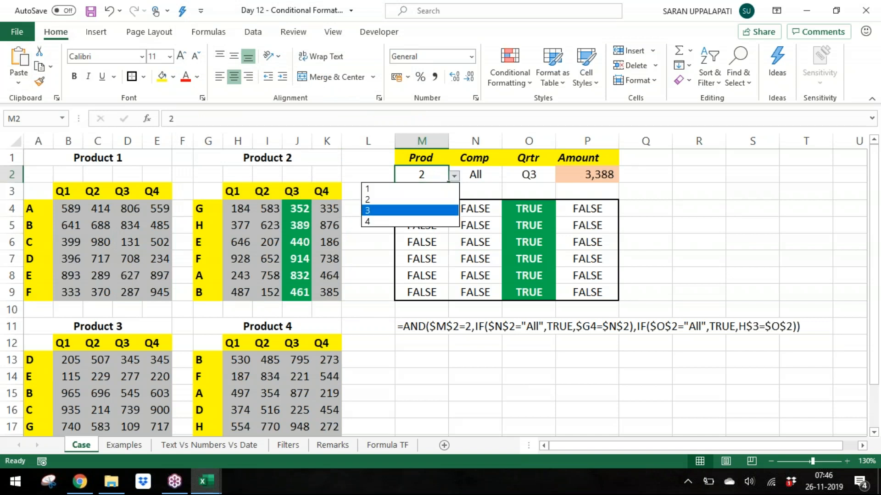
key("Return")
Step: Rewrite the helper grid formula for Product 3: test Prod equals 3 and reference $A13 and B$12
key("Down")
key("Down")
key("ctrl+shift+Down")
key("ctrl+shift+Right")
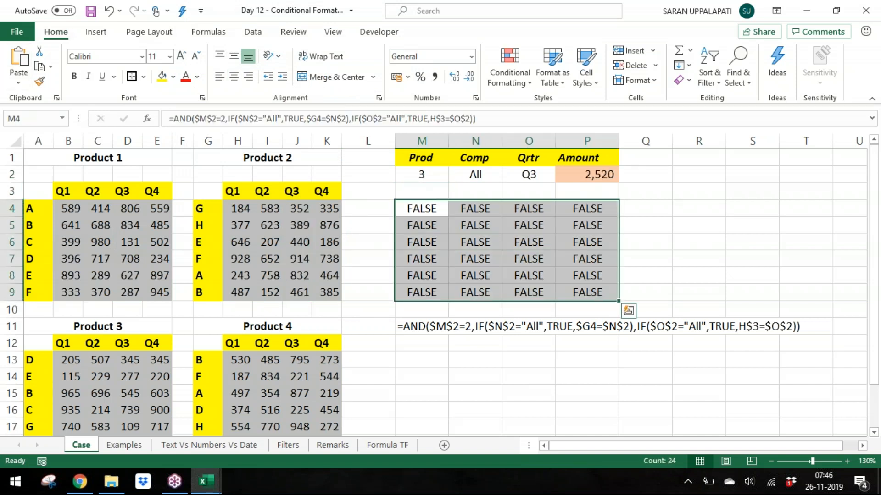
key("F2")
double_click(469, 209)
type("3")
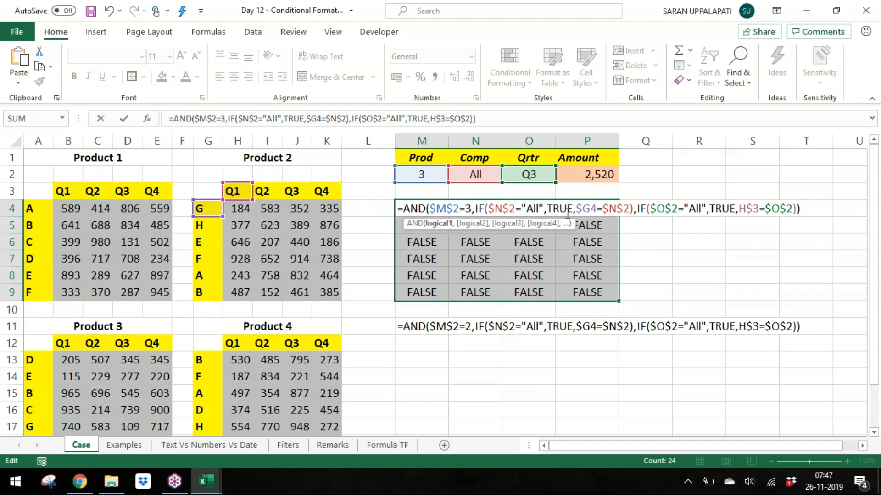
left_click_drag(214, 219, 40, 365)
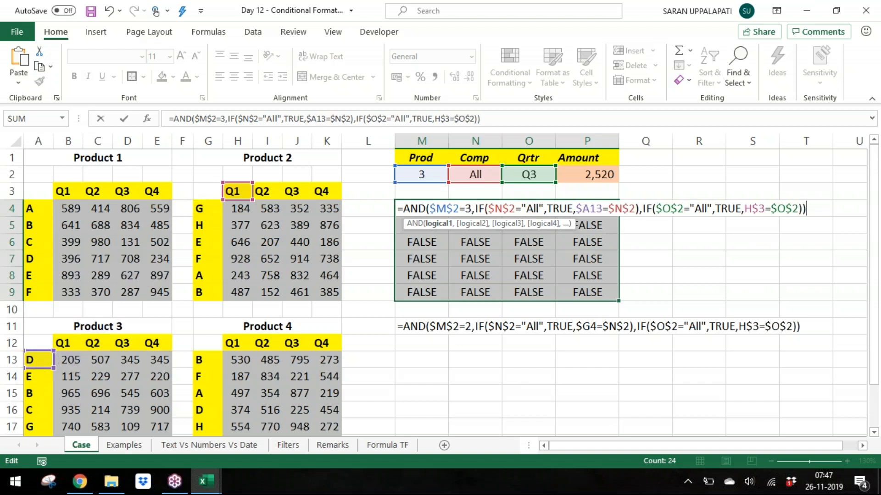
left_click_drag(242, 201, 69, 344)
key("ctrl+Return")
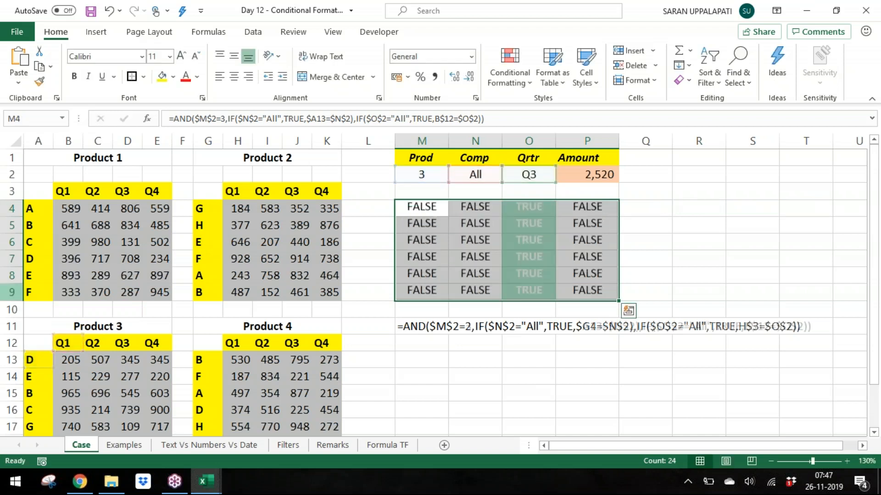
Step: Set the Qrtr dropdown to All and the Comp dropdown to E
key("Up")
key("Up")
key("Right")
key("Right")
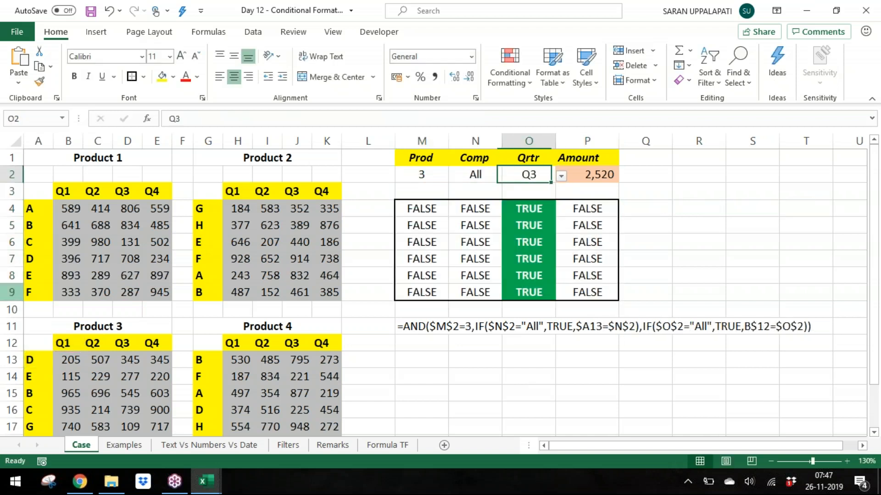
key("alt+Down")
key("Down")
key("Down")
key("Return")
key("Left")
key("alt+Down")
key("Up")
key("Up")
key("Up")
key("Up")
key("Return")
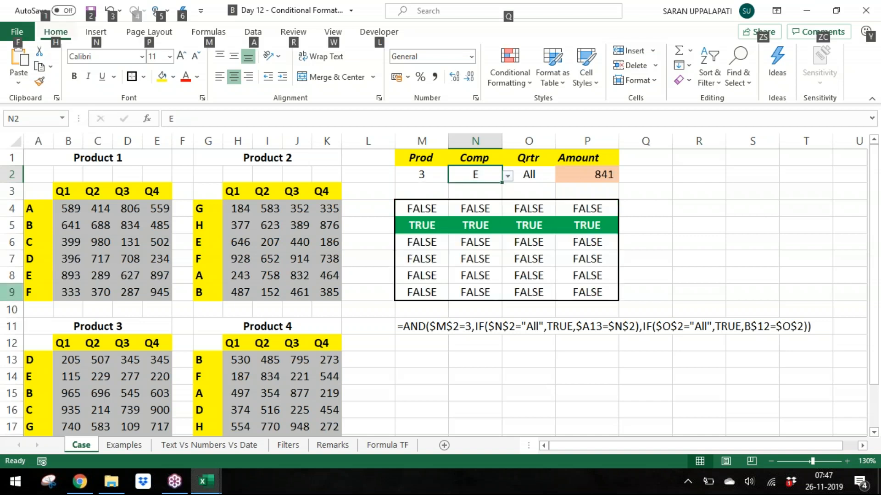
Step: Copy the updated formula from the helper grid's first cell
key("Left")
key("Down")
key("Down")
key("ctrl+shift+Right")
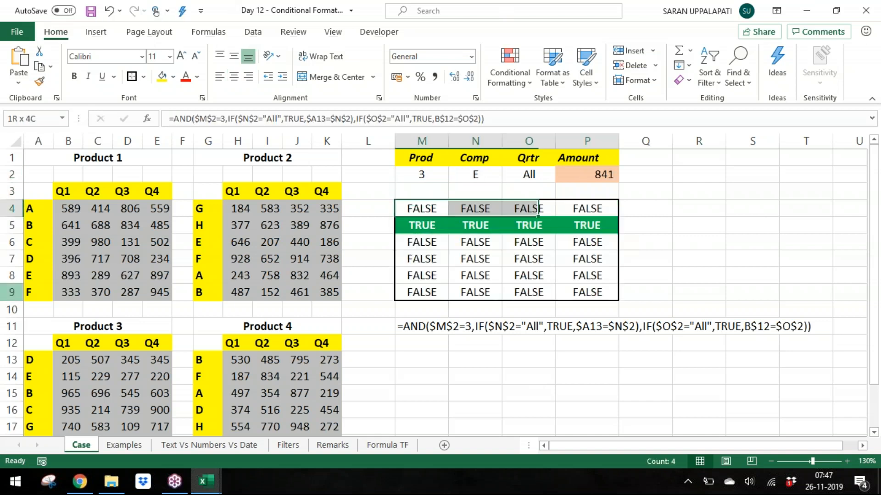
key("ctrl+shift+Down")
key("F2")
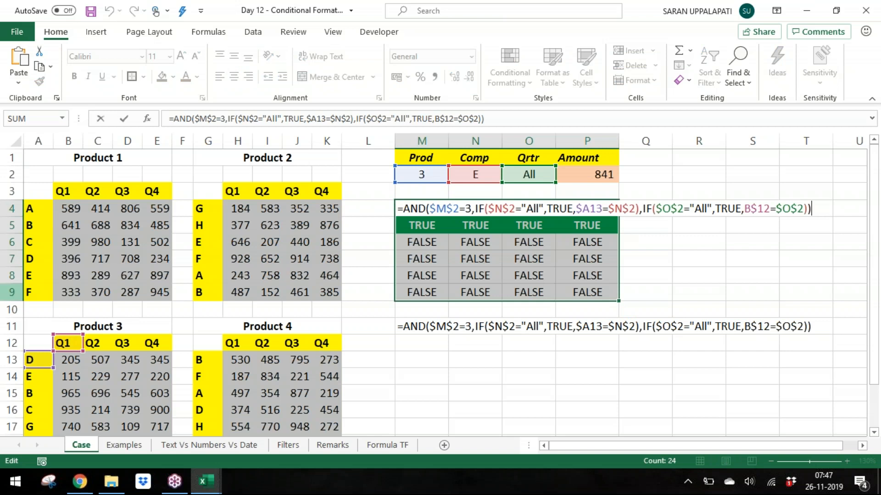
key("shift+Home")
key("ctrl+c")
key("Escape")
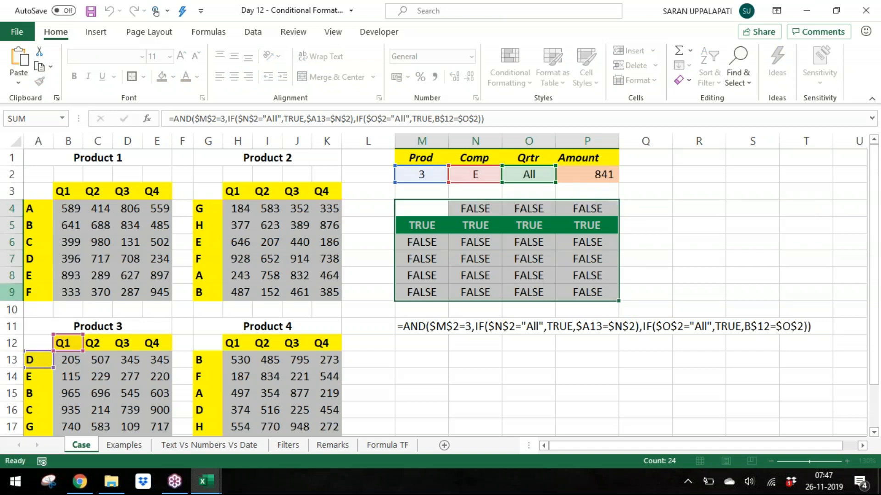
Step: Create a new formula-based conditional formatting rule on Product 3's values, pasting the copied formula
key("Left")
key("Left")
key("Left")
key("Left")
key("Left")
key("Left")
key("Left")
key("Left")
key("Left")
key("Left")
key("Left")
key("Left")
key("ctrl+Down")
key("ctrl+Down")
key("Down")
key("Down")
key("Right")
key("ctrl+shift+Right")
key("ctrl+shift+Down")
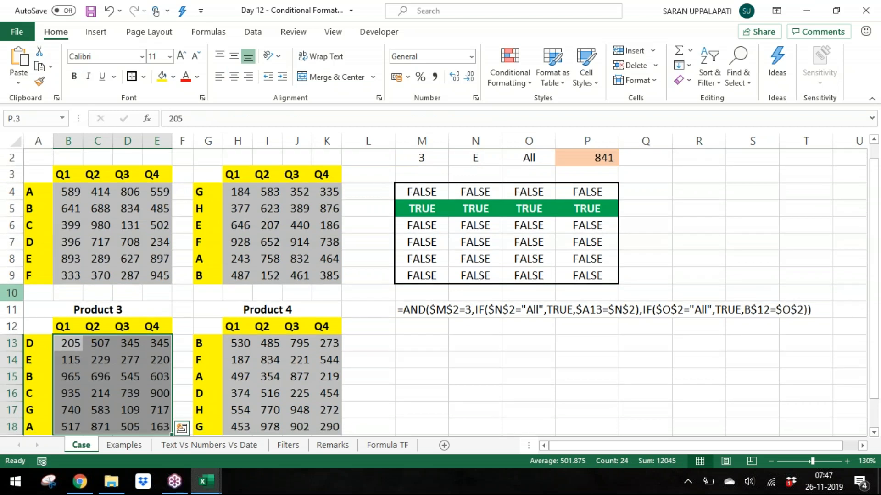
key("alt")
key("h")
key("l")
key("n")
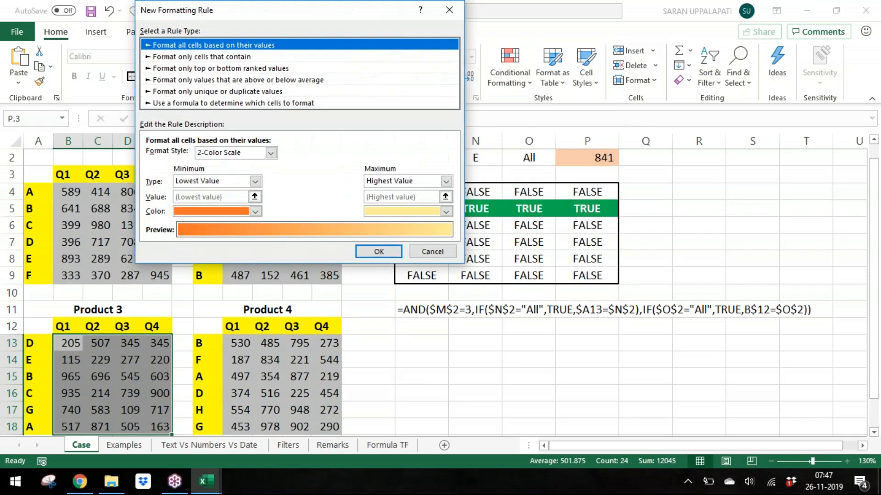
key("Down")
key("Down")
key("Down")
key("Down")
key("Down")
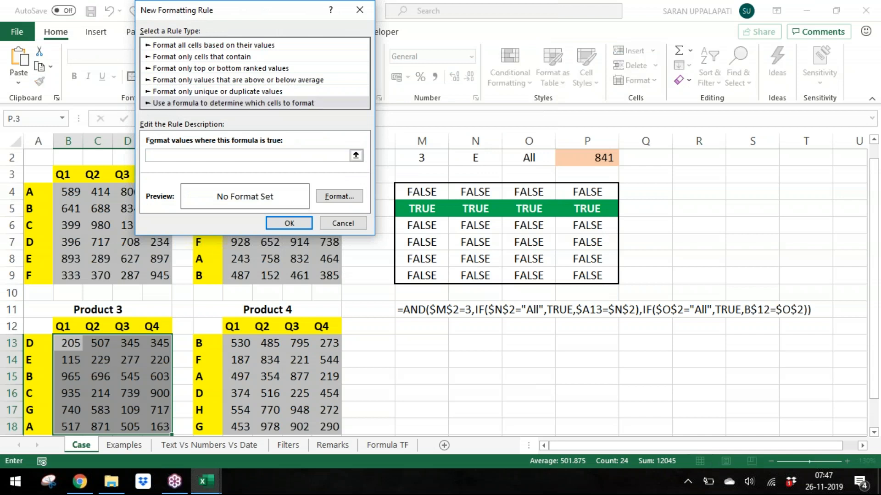
key("ctrl+v")
Step: Format the new rule with a bold white font and green fill, then apply it to Product 3's values
key("alt+f")
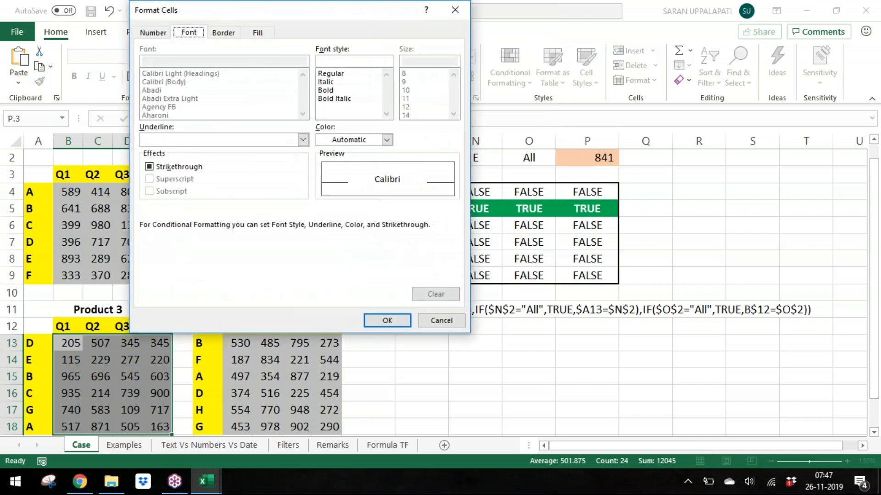
left_click(351, 90)
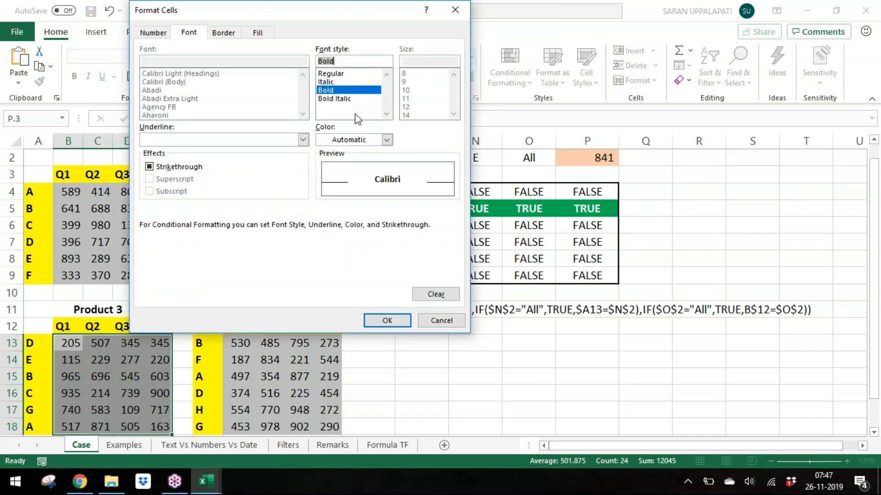
left_click(367, 140)
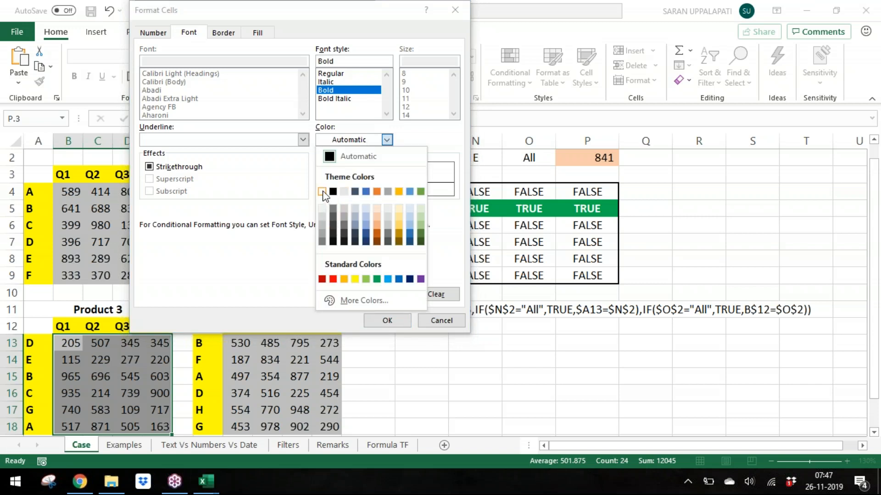
left_click(322, 192)
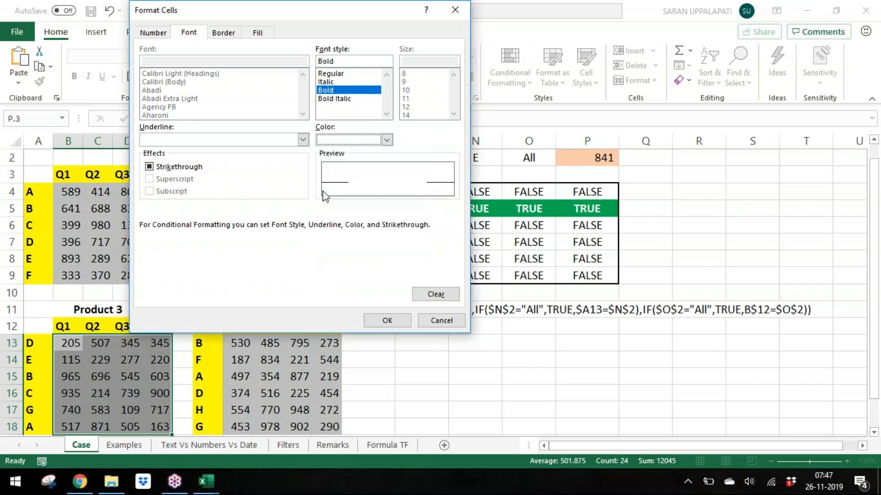
left_click(258, 32)
left_click(209, 160)
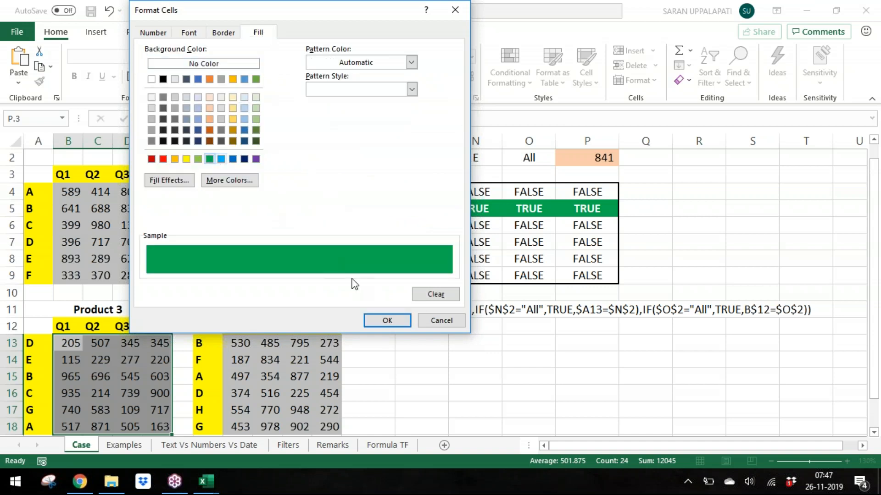
left_click(386, 320)
left_click(289, 223)
left_click(372, 271)
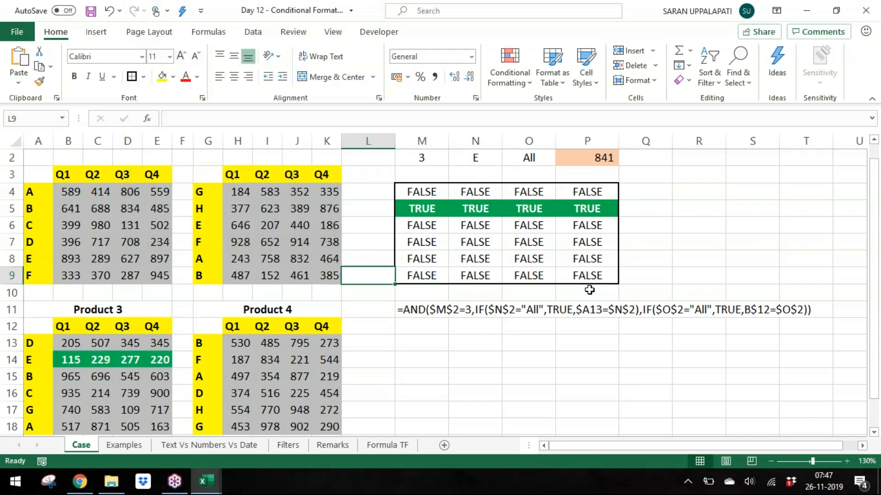
Step: Select the highlighted Product 3 row, the helper grid and the Product 3 values to compare them
left_click(876, 201)
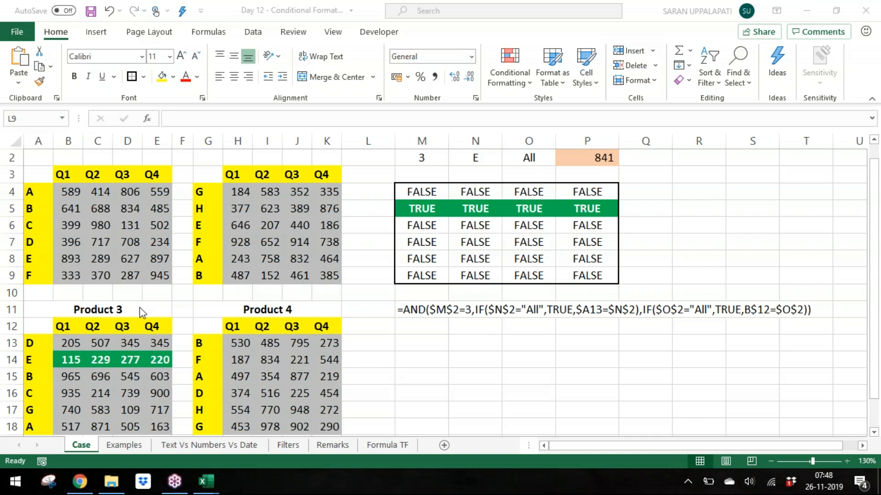
left_click(74, 343)
left_click_drag(73, 343, 163, 353)
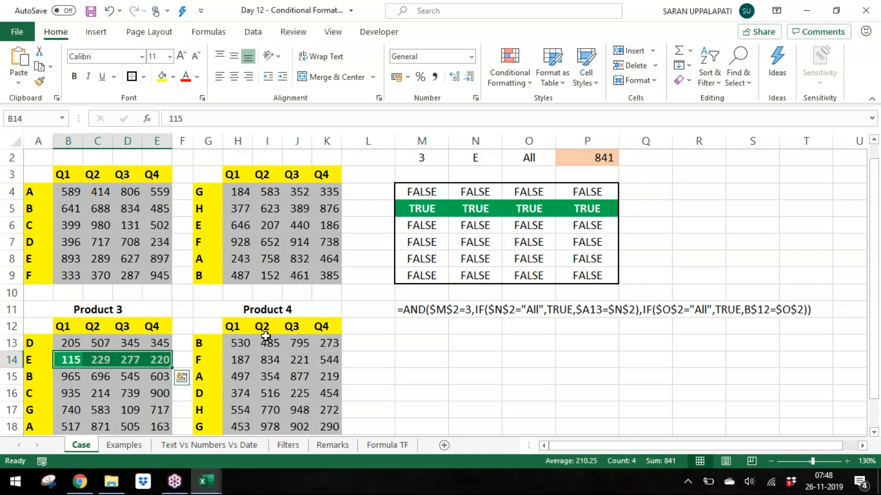
left_click(415, 191)
left_click_drag(426, 194, 580, 258)
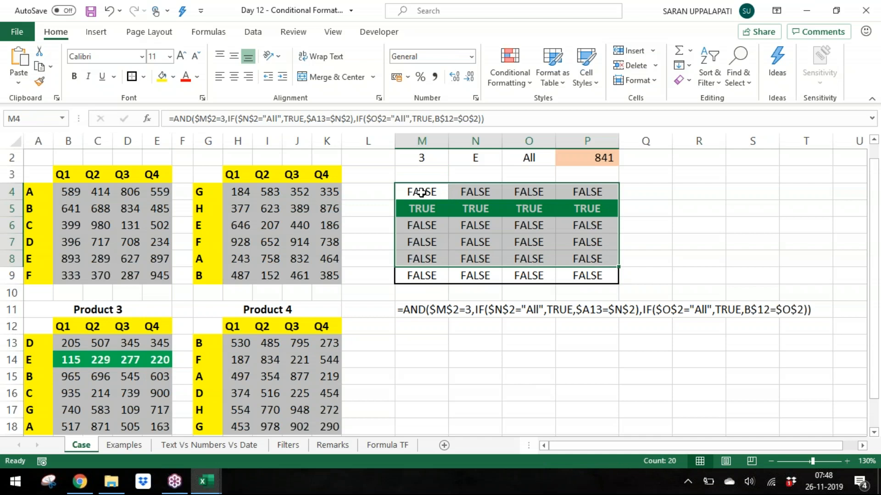
left_click(174, 293)
left_click_drag(69, 349, 149, 358)
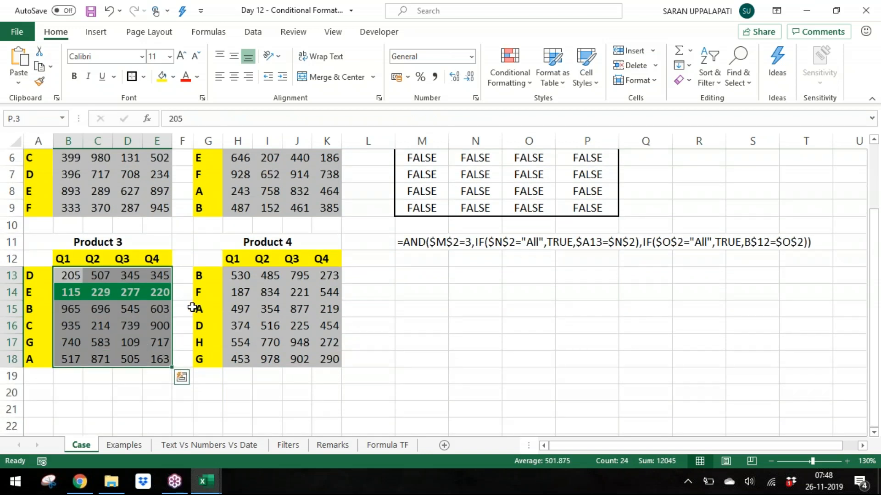
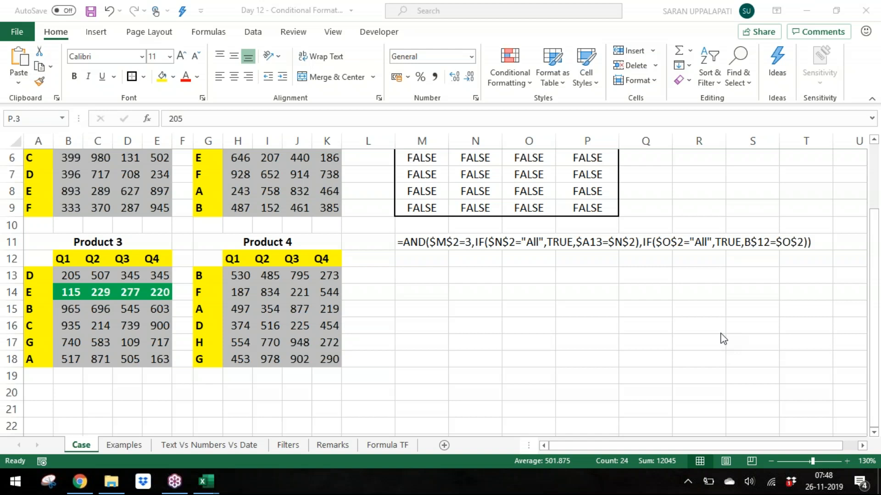
Step: Inspect the AND/IF helper formula filled across the helper grid M4:P9
left_click(316, 243)
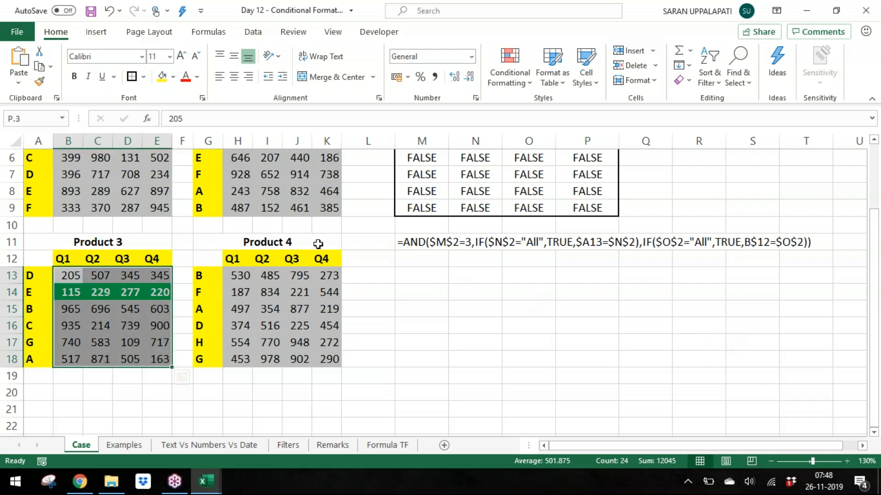
left_click(508, 193)
key("ctrl+Up")
key("Down")
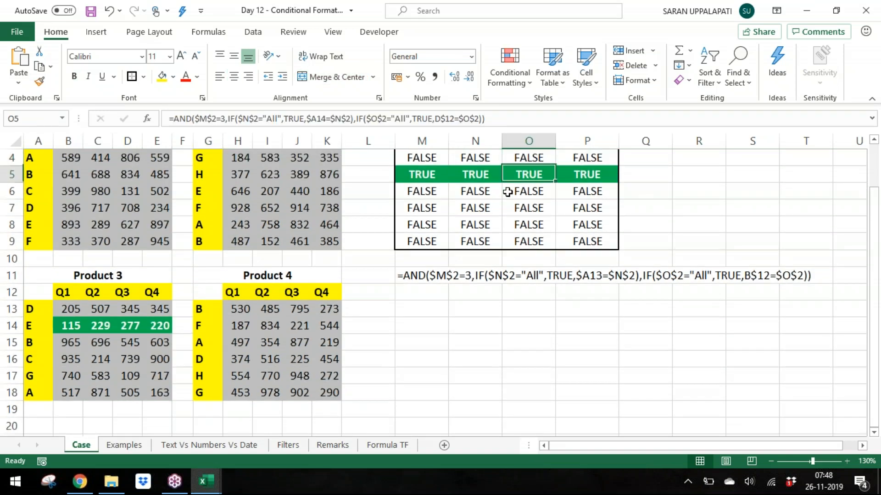
key("ctrl+Left")
key("Up")
key("ctrl+Up")
key("Down")
key("Down")
key("ctrl+shift+Right")
key("ctrl+shift+Down")
key("F2")
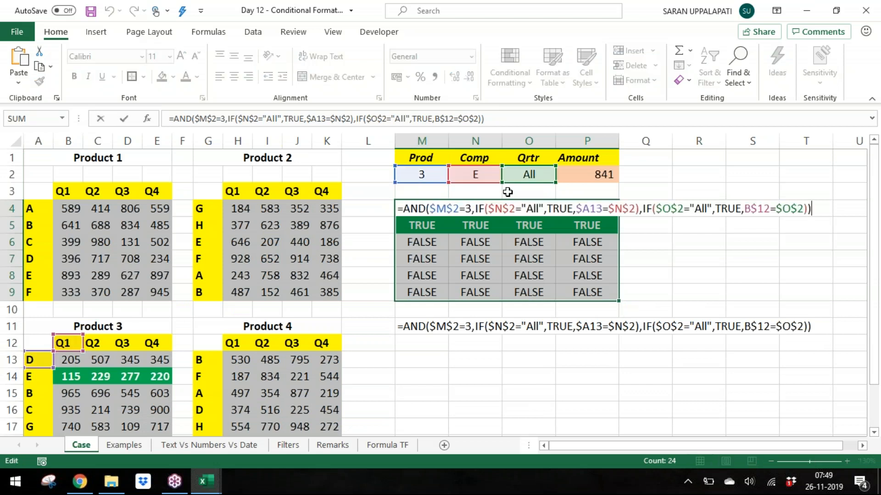
left_click(469, 209)
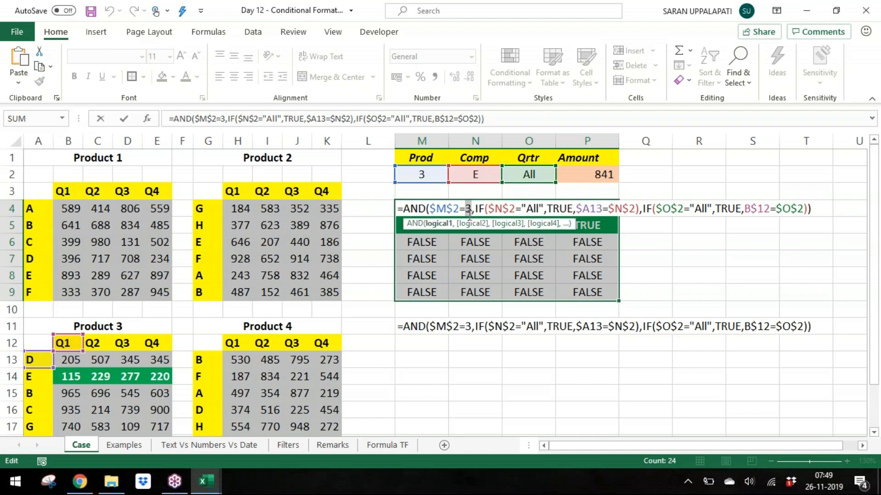
key("ctrl+Return")
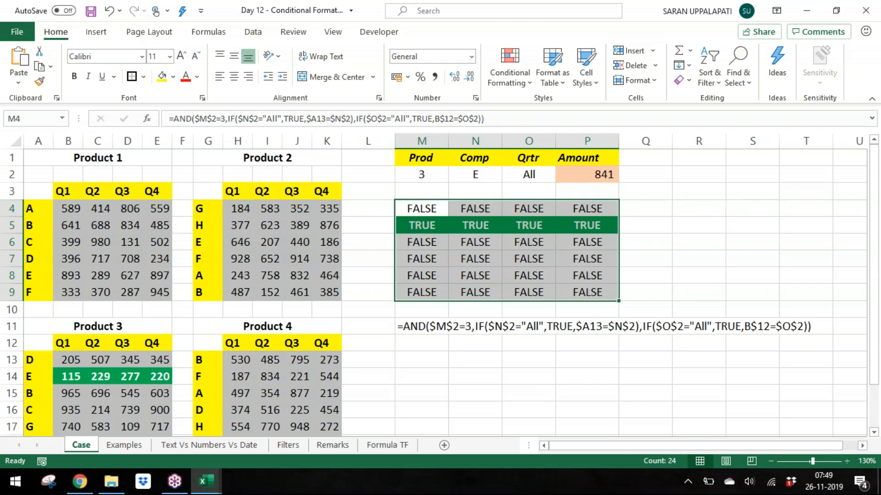
Step: Review the conditional formatting rule applied to the helper grid M4:P9 and close it unchanged
left_click_drag(70, 360, 133, 392)
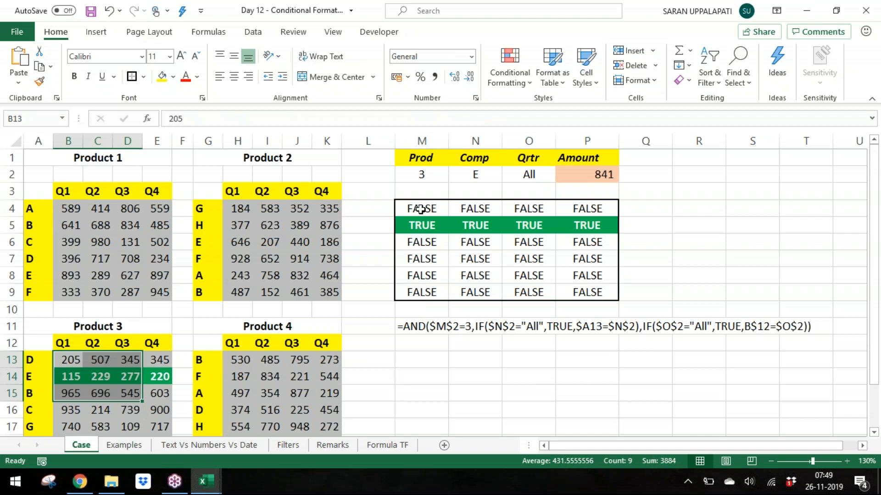
left_click_drag(421, 209, 584, 293)
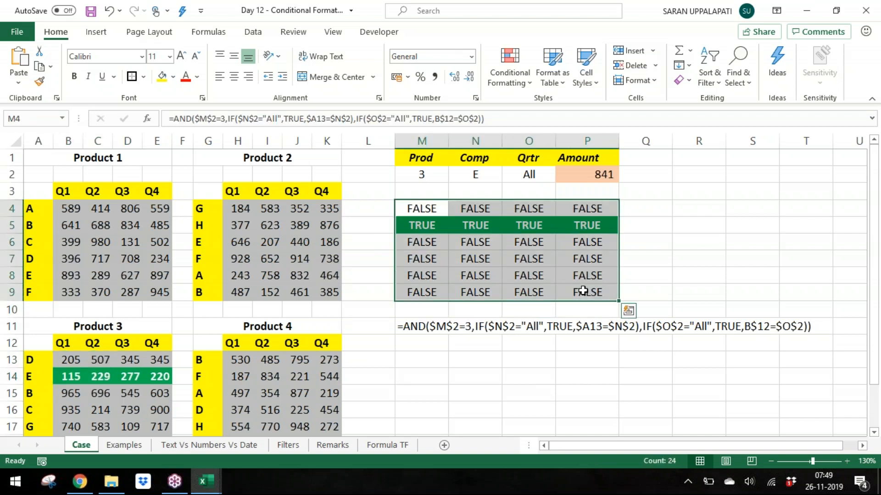
left_click(513, 62)
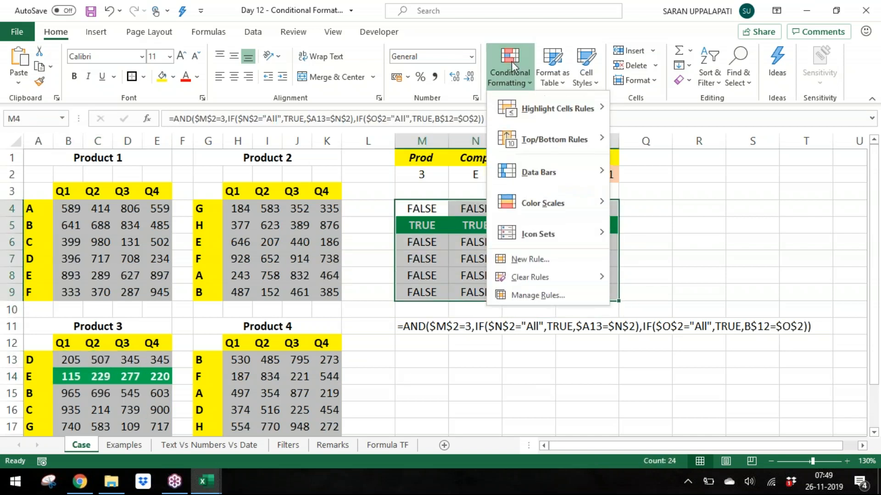
left_click(554, 301)
left_click(204, 107)
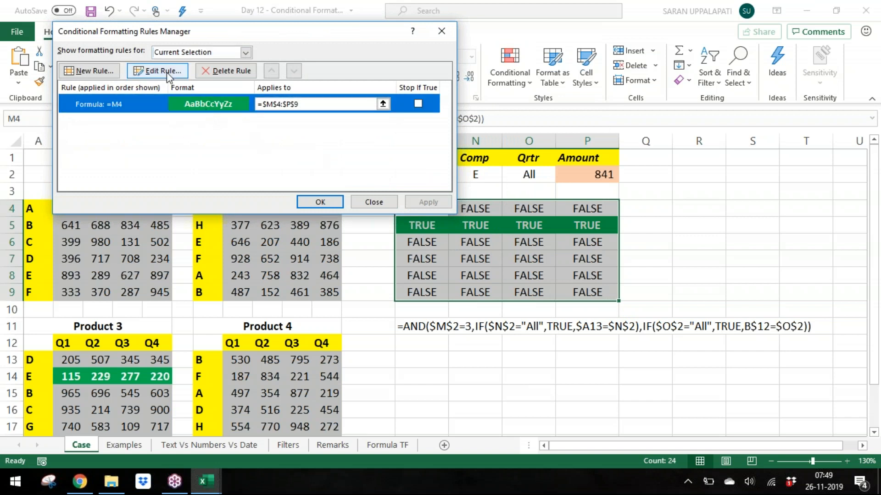
left_click(154, 70)
left_click(230, 155)
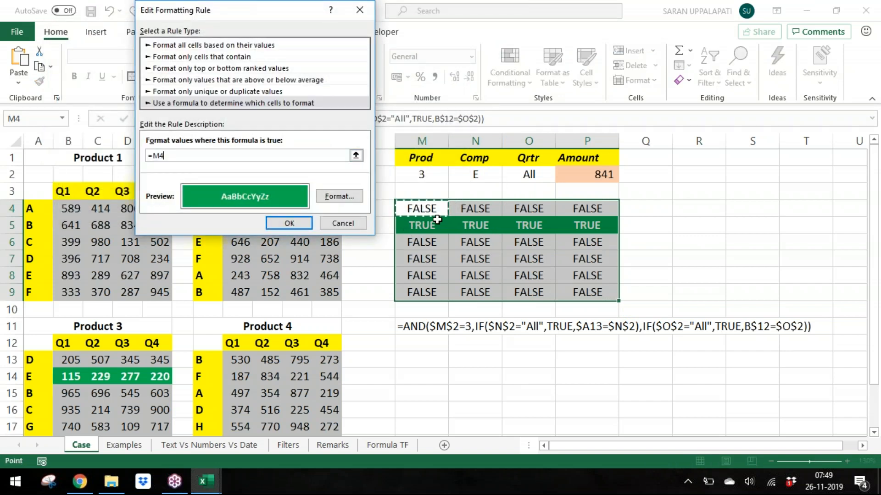
key("Return")
key("Return")
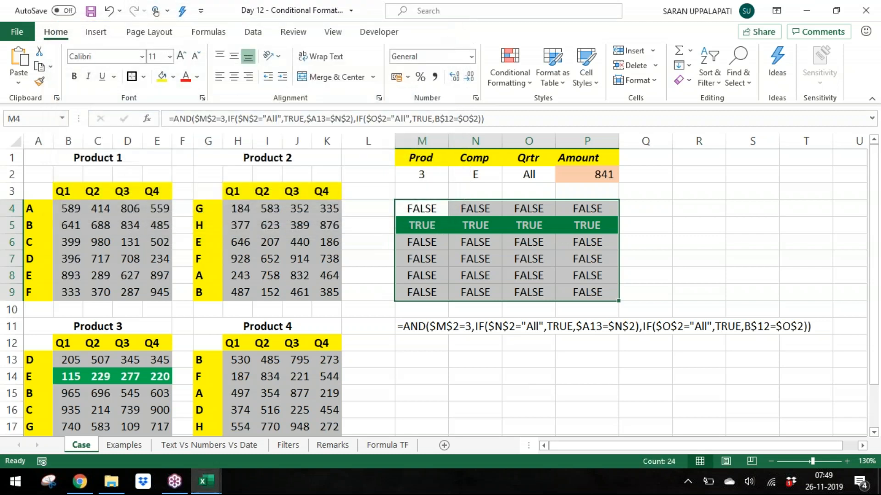
Step: Examine the helper formula's references in M4 and N5 against the Product 3 table
left_click(431, 207)
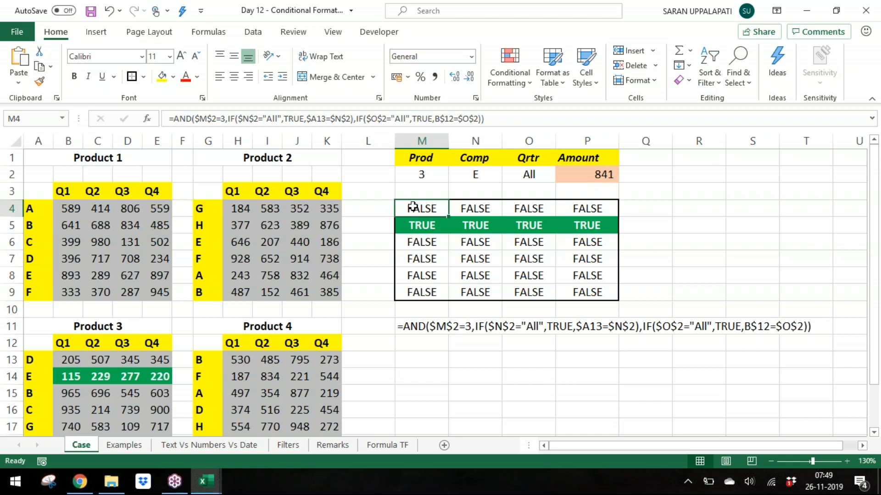
left_click_drag(413, 209, 571, 299)
key("F2")
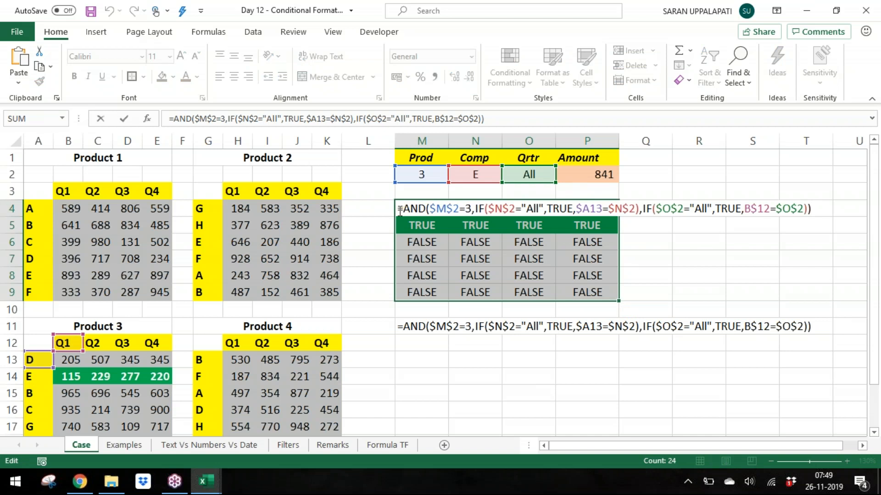
left_click_drag(400, 210, 813, 211)
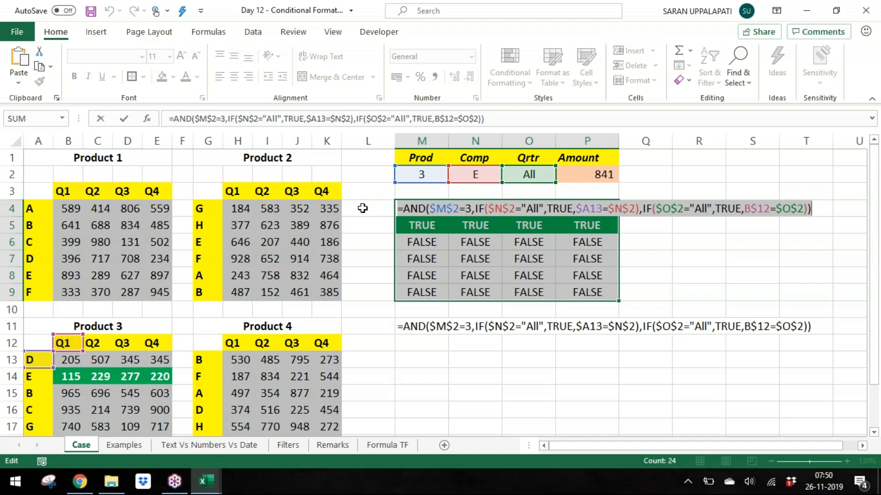
left_click_drag(400, 210, 774, 211)
key("ctrl+Return")
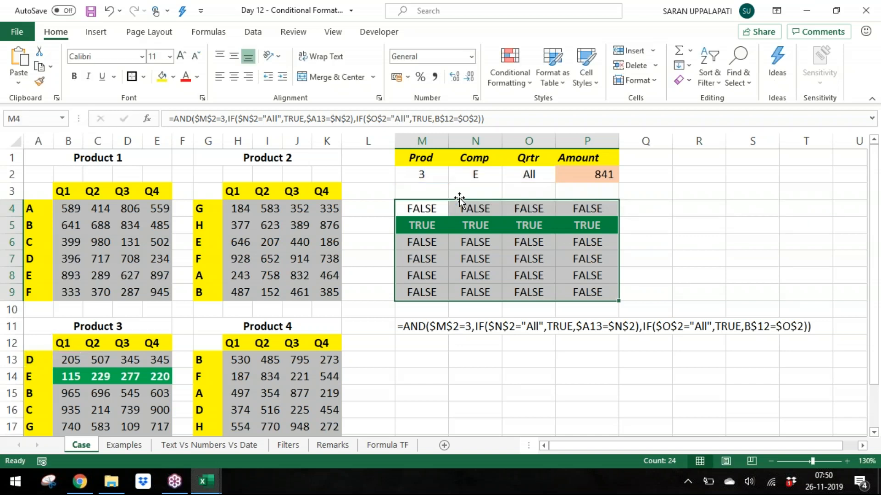
double_click(478, 226)
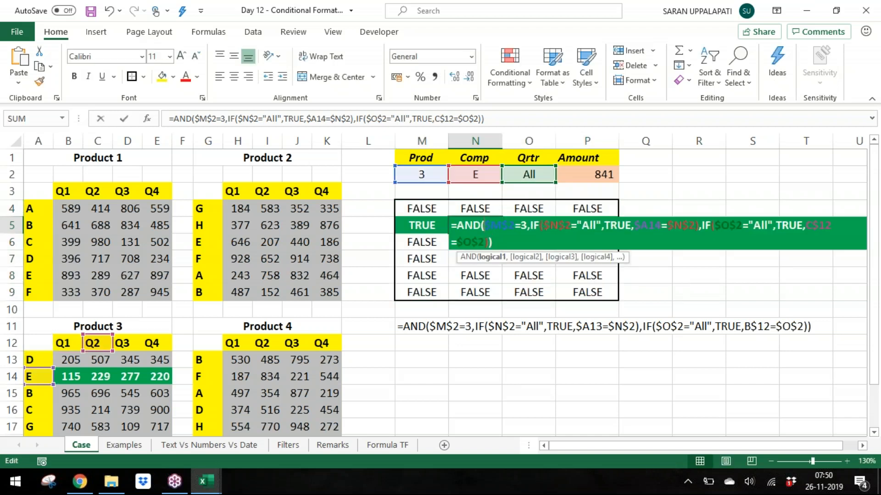
type("`")
key("Escape")
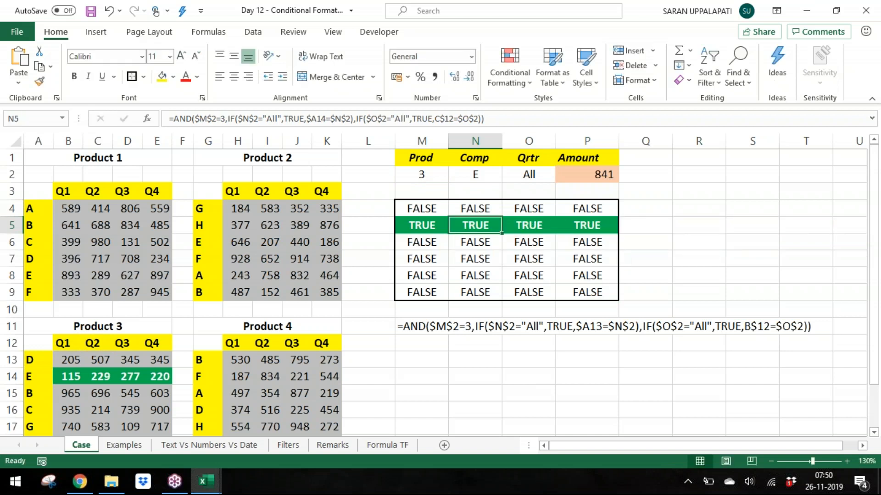
left_click_drag(58, 359, 157, 410)
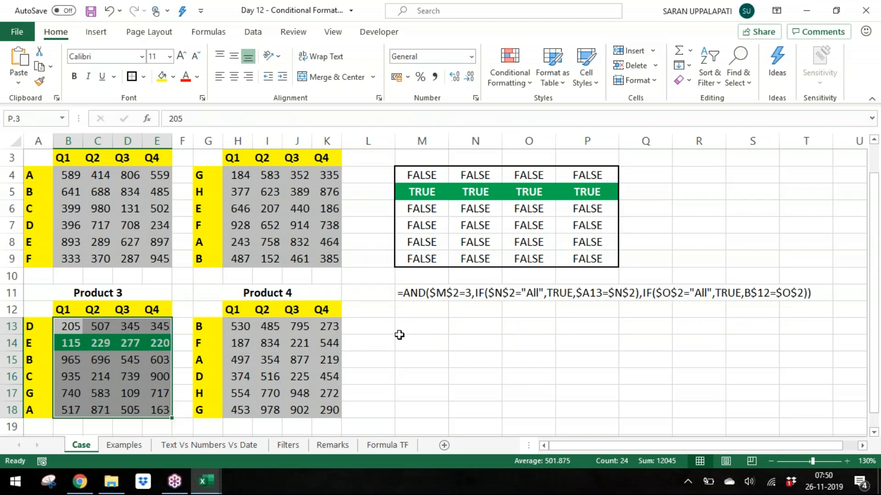
left_click(422, 326)
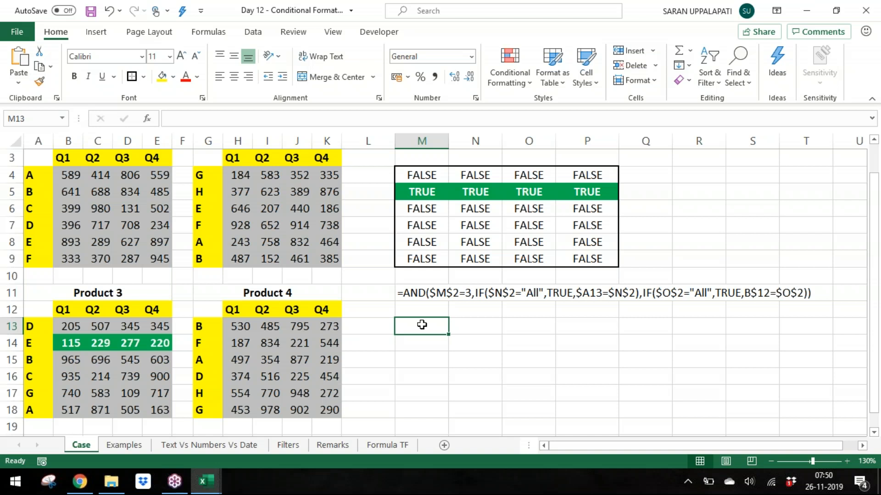
Step: Edit the helper grid formula to test product 4 and reference the Product 4 header row H$12, filling it across M4:P9
key("ctrl+Up")
key("ctrl+Up")
key("ctrl+Up")
key("ctrl+Up")
key("ctrl+Up")
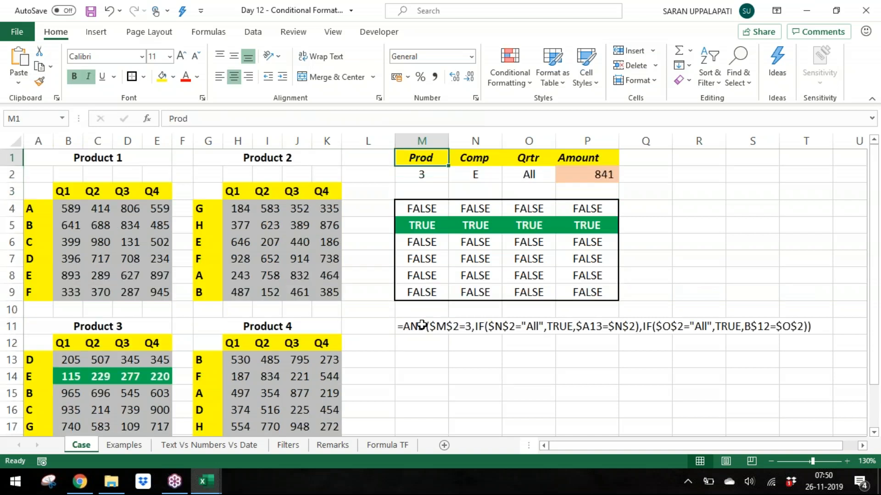
key("Down")
key("Down")
key("Down")
key("ctrl+shift+Right")
key("ctrl+shift+Down")
key("F2")
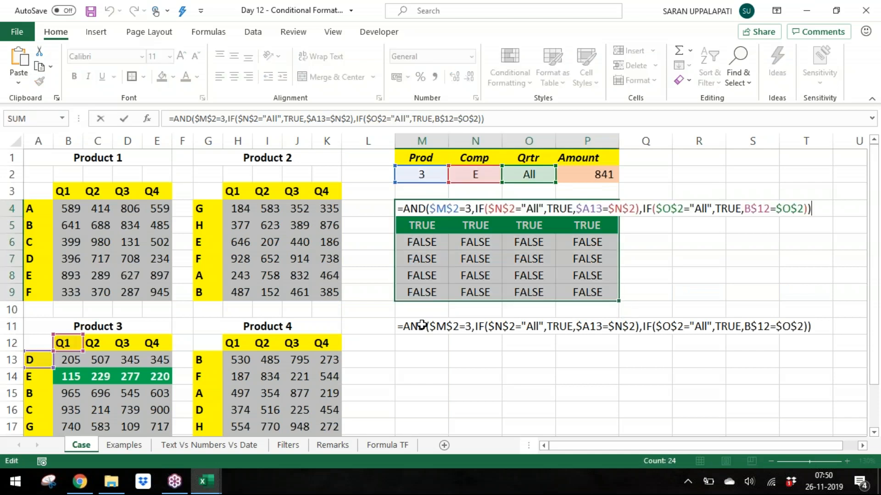
left_click_drag(465, 205, 473, 205)
type("4")
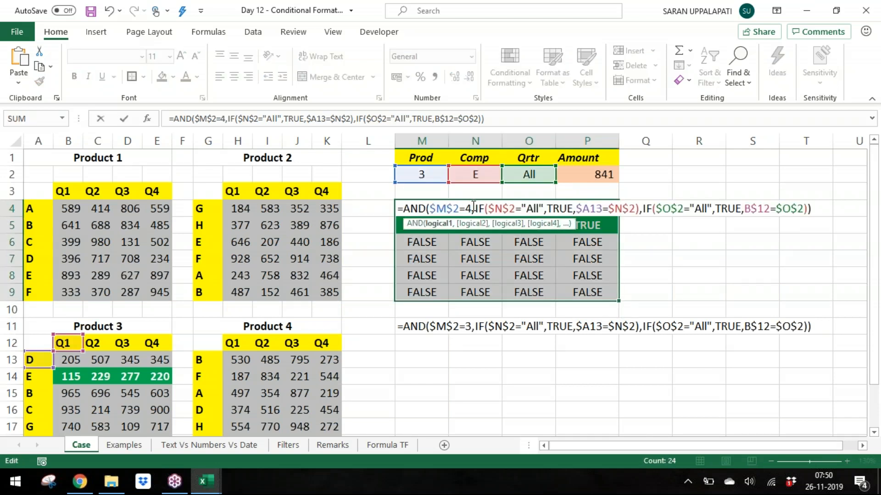
left_click_drag(67, 352, 243, 353)
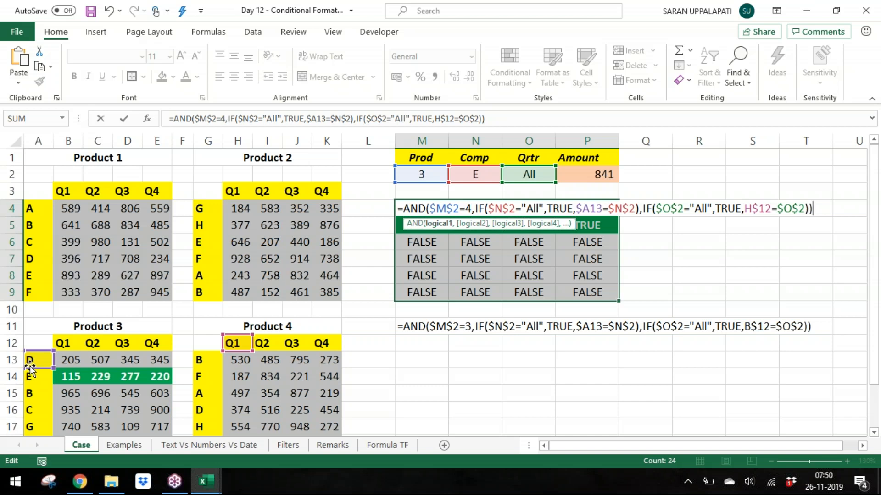
key("ctrl+Return")
Step: Change the helper formula's row label reference to $G13 and re-enter it across M4:P9
left_click_drag(30, 362, 207, 359)
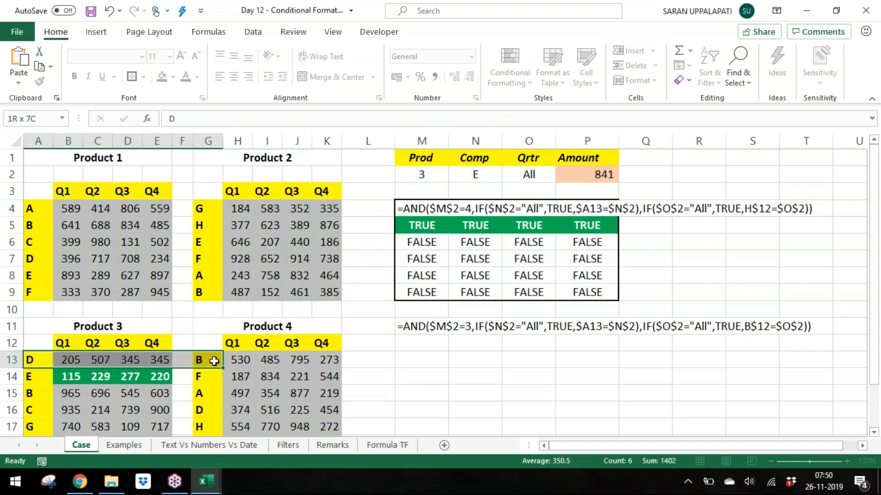
double_click(413, 213)
left_click_drag(28, 368, 198, 368)
key("Return")
key("Up")
key("ctrl+shift+Right")
key("ctrl+shift+Down")
key("F2")
key("ctrl+Return")
key("shift+BackSpace")
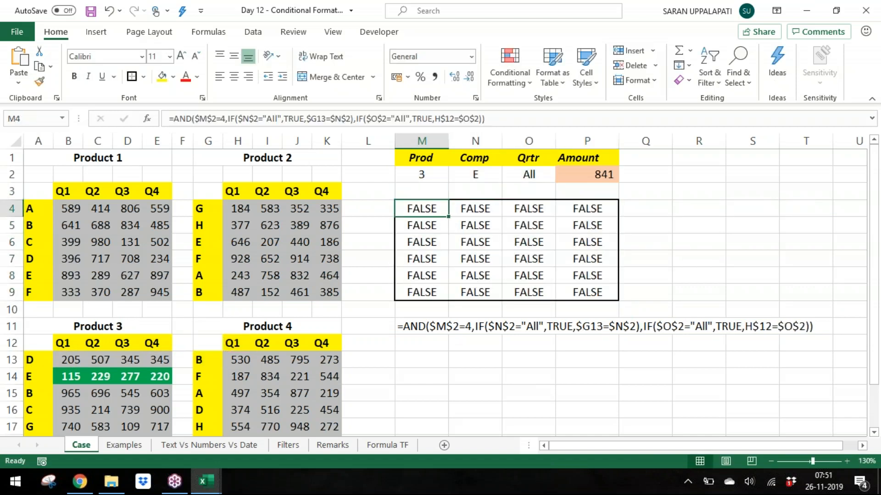
Step: Set the Prod selector to 4 and the Comp selector to F
key("Up")
key("Up")
key("alt+Down")
key("Down")
key("Return")
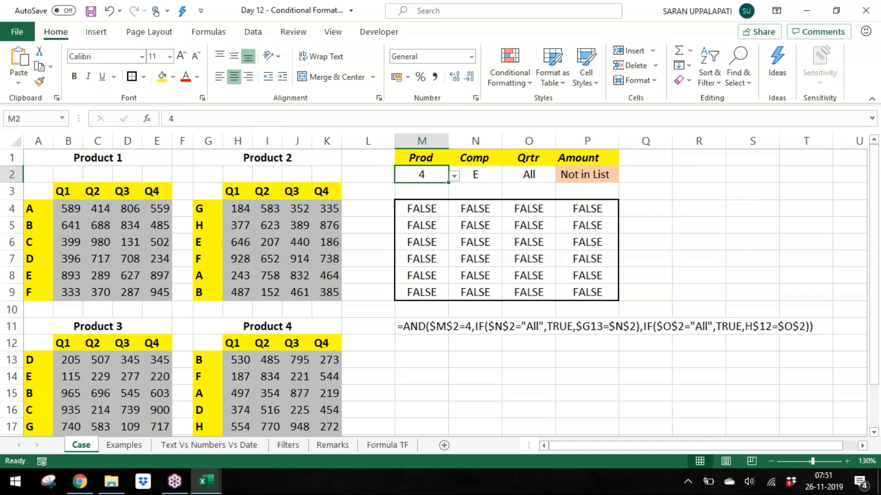
key("Right")
key("alt+Down")
key("Down")
key("Up")
key("Return")
key("alt+Down")
key("Down")
key("Return")
key("Down")
key("Down")
key("Left")
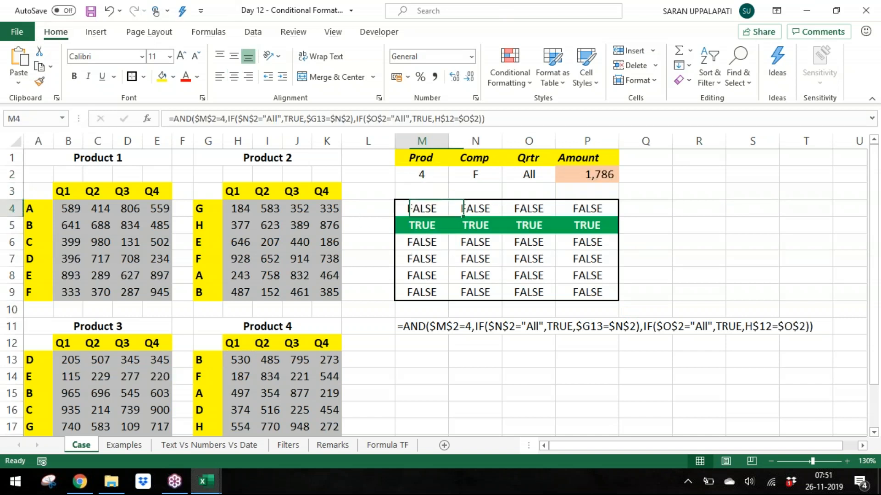
Step: Copy the updated helper formula text from cell M4
key("F2")
key("shift+Home")
key("ctrl+c")
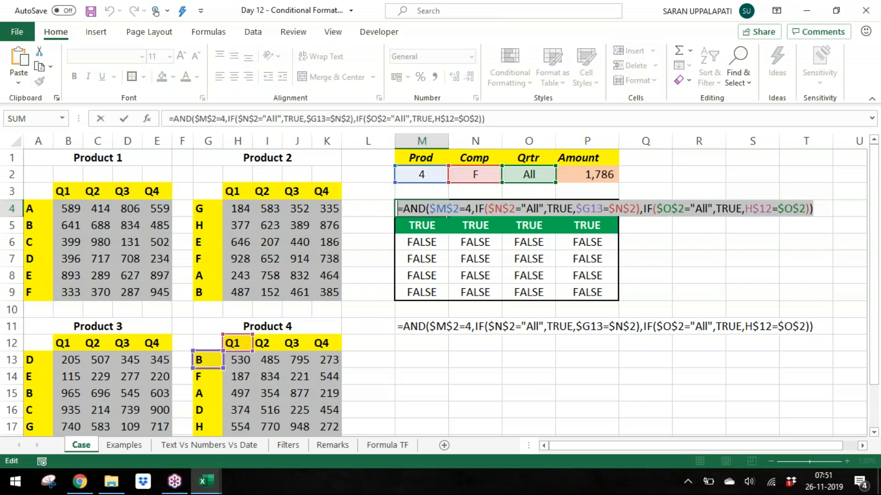
key("Escape")
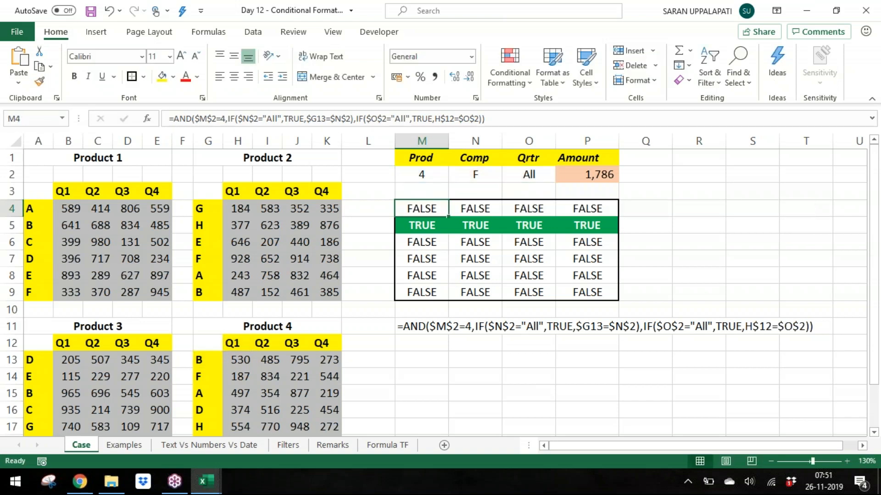
Step: Select the Product 4 data range H13:K18
left_click(243, 361)
key("ctrl+shift+Right")
key("ctrl+shift+Down")
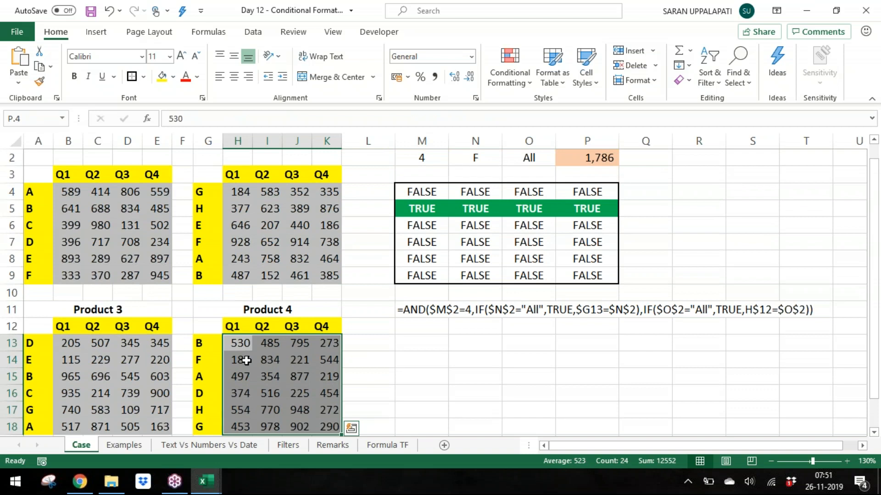
key("alt+a")
key("v")
key("v")
key("Escape")
key("alt")
key("alt")
key("alt")
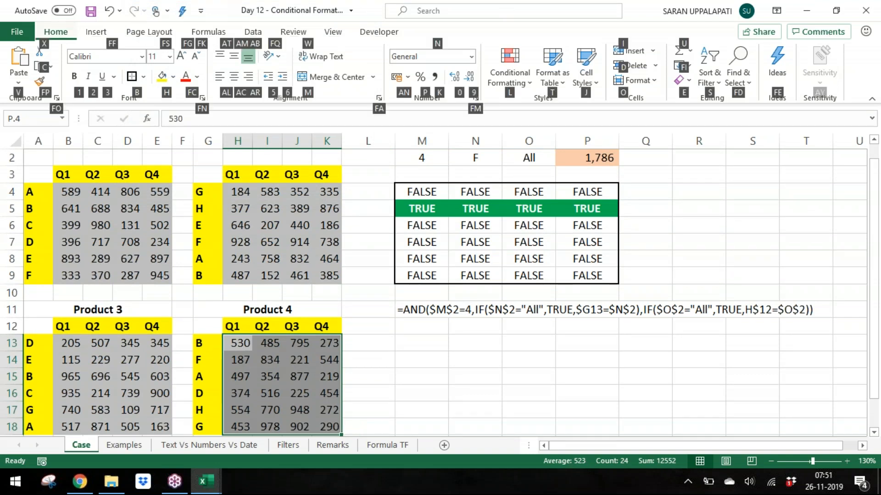
Step: Add a formula-based conditional formatting rule to H13:K18 using the pasted helper formula, with green fill and bold white font
key("l")
key("n")
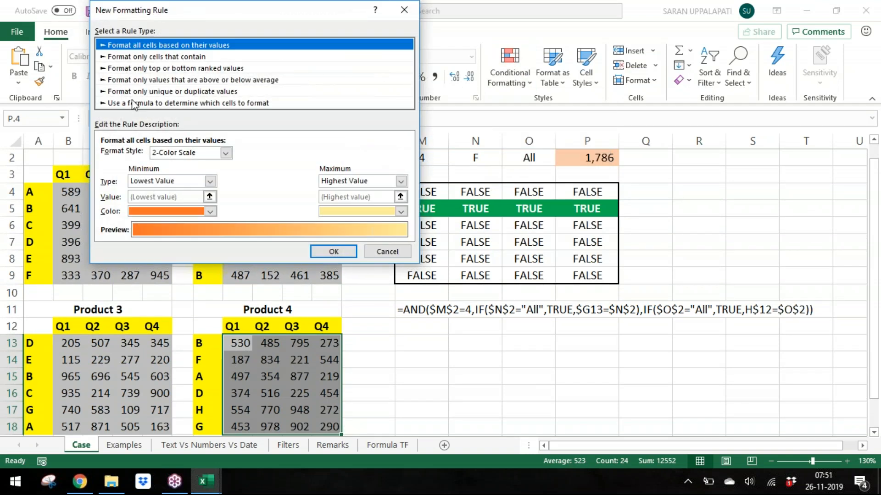
left_click(133, 103)
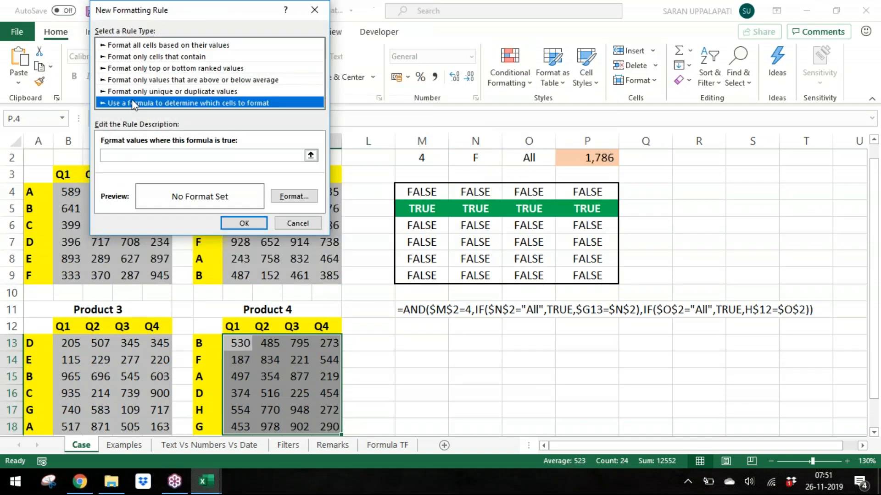
left_click(191, 155)
key("ctrl+v")
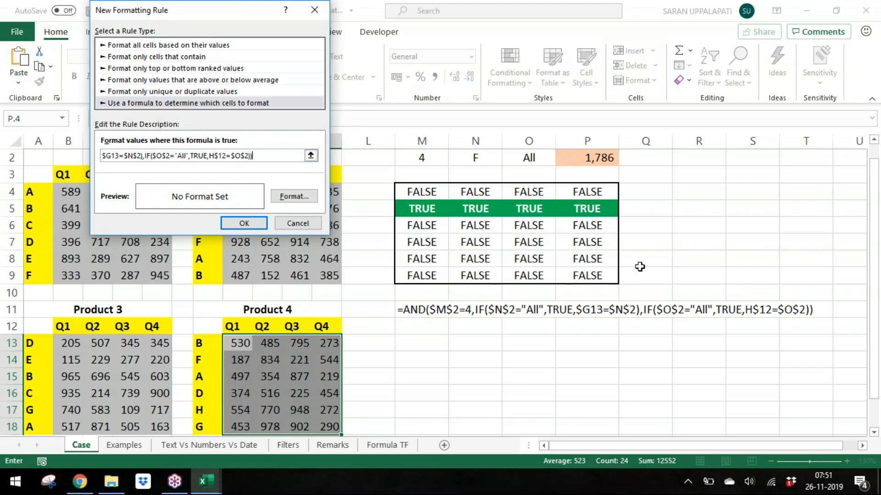
left_click(293, 201)
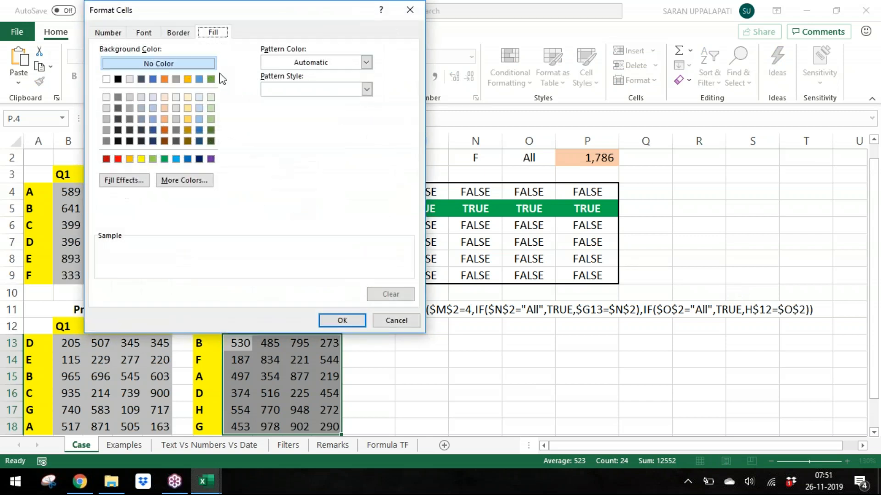
left_click(165, 159)
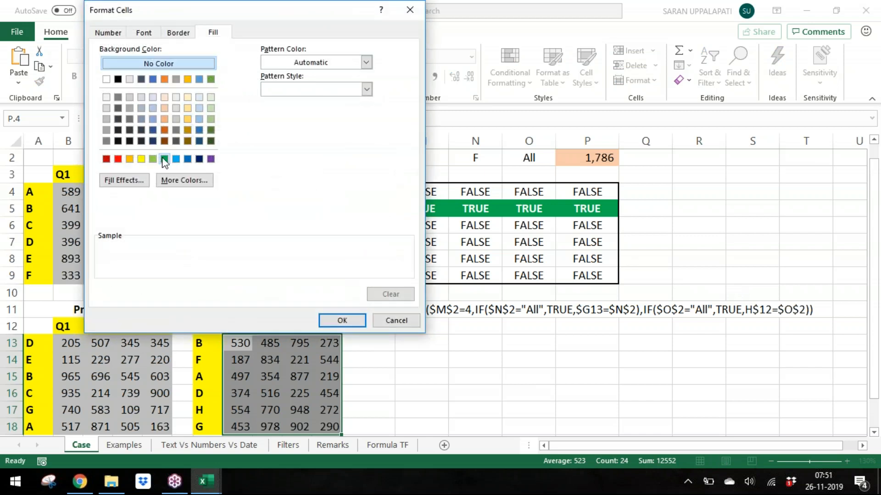
left_click(143, 32)
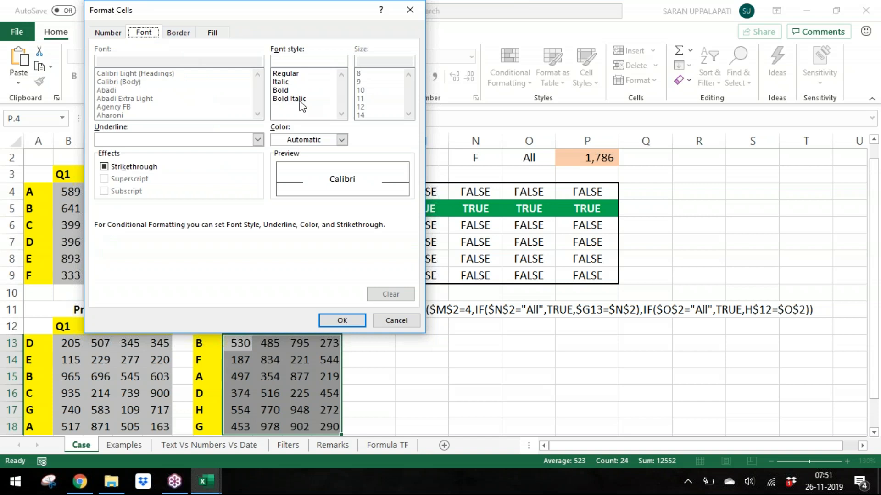
left_click(305, 91)
left_click(342, 139)
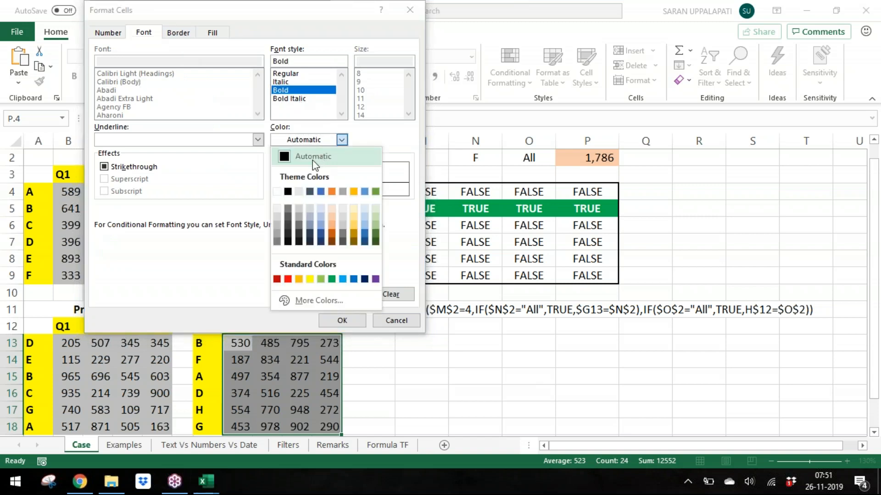
left_click(281, 191)
left_click(342, 319)
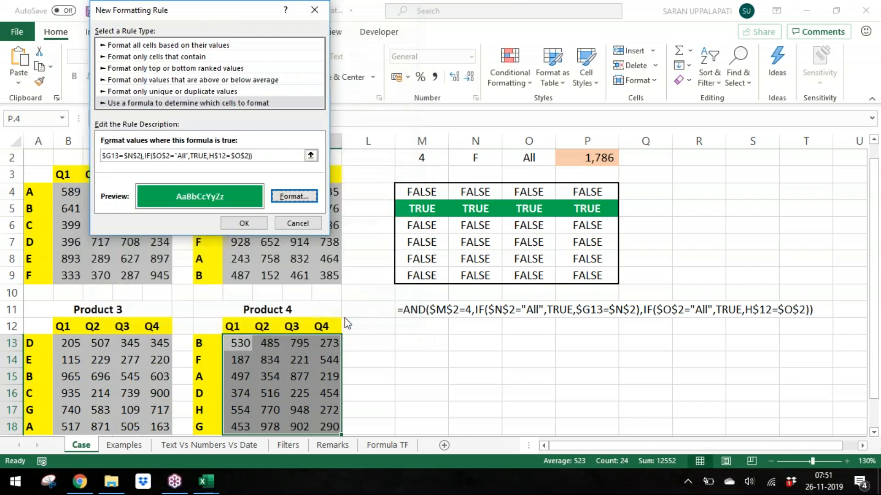
left_click(252, 224)
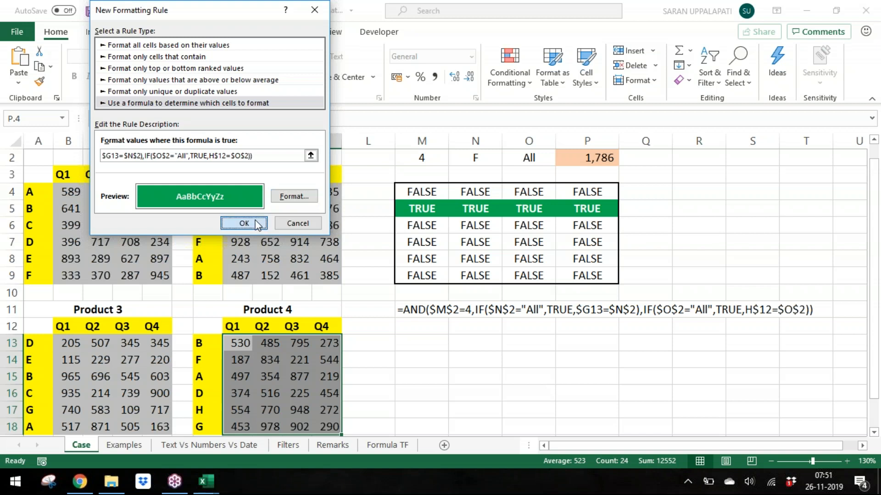
Step: Set the Prod selector to 1 to test the Product 4 highlighting rule
left_click(397, 258)
left_click_drag(398, 191, 662, 344)
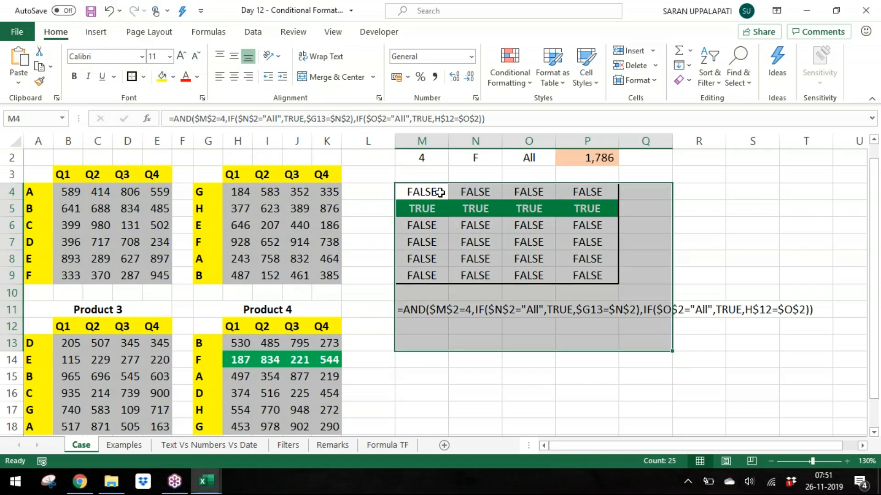
left_click(422, 141)
key("Up")
key("Down")
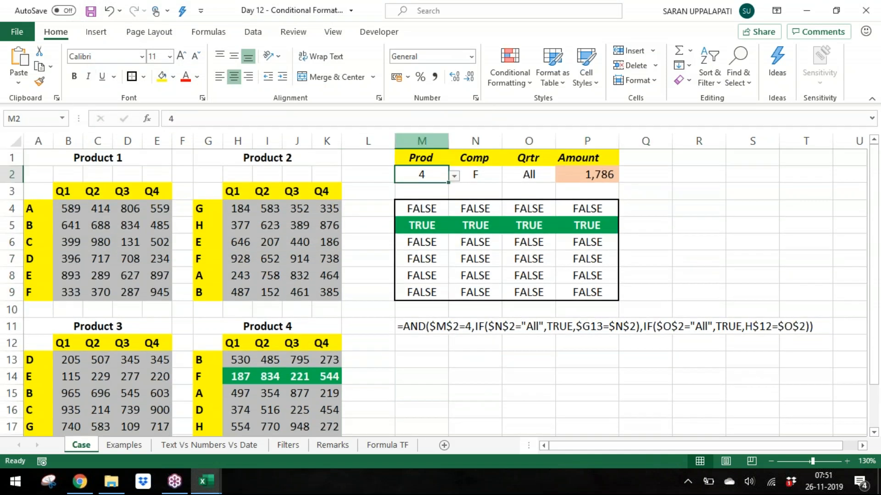
key("alt+Down")
key("Up")
key("Up")
key("Up")
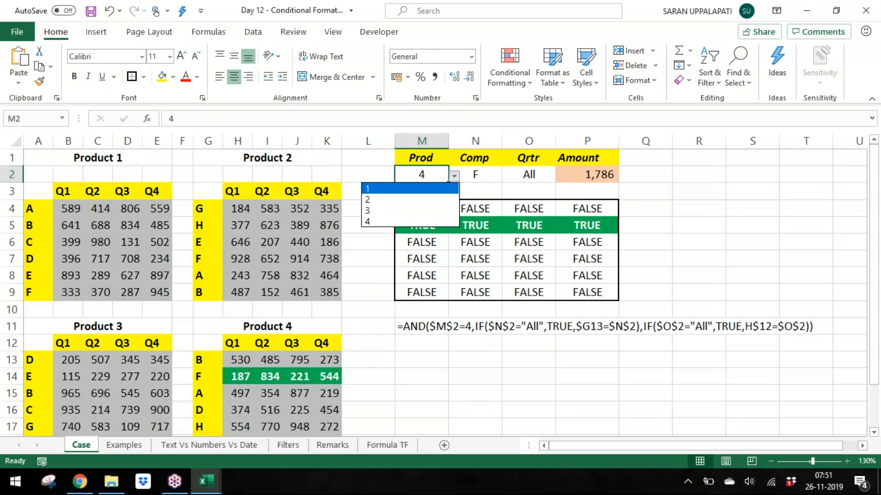
key("Return")
Step: Step the Prod selector through 2, 3 and 4 to check each table's highlighting
key("Return")
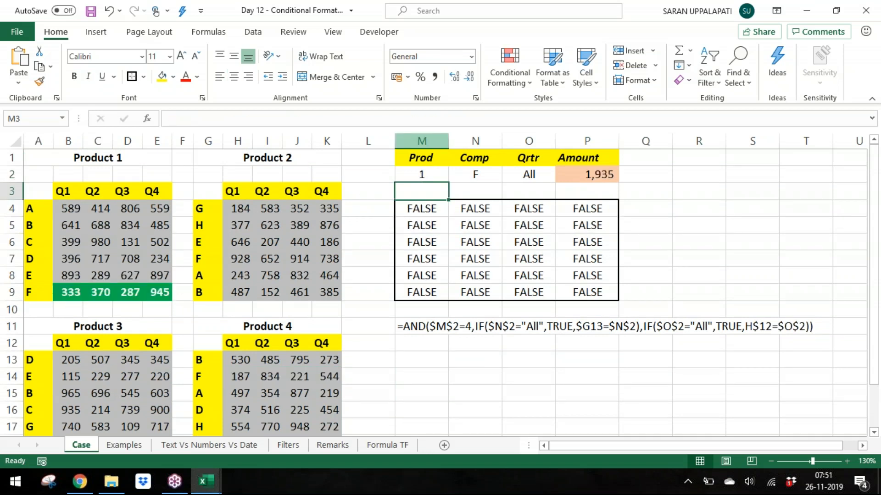
key("Up")
key("alt+Down")
key("Down")
key("Return")
key("alt+Down")
key("Down")
key("Return")
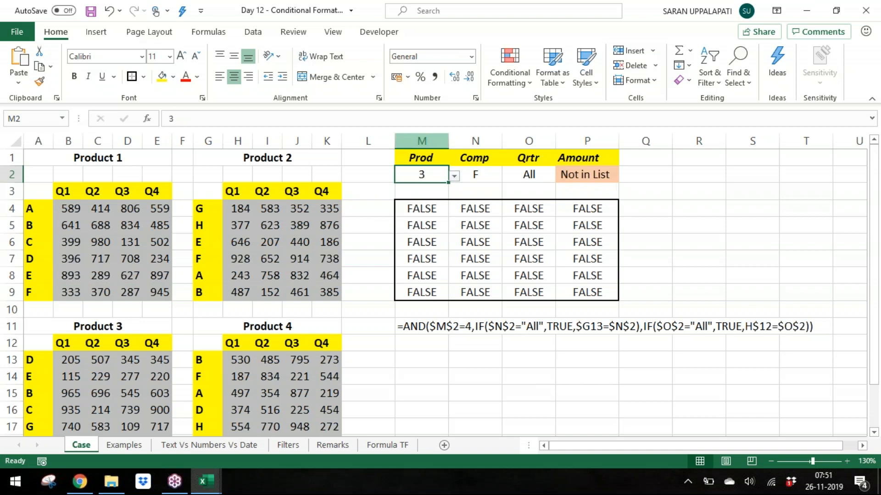
key("alt+Down")
key("Down")
Step: Set the Comp selector to All and the Qrtr selector to Q1
key("Return")
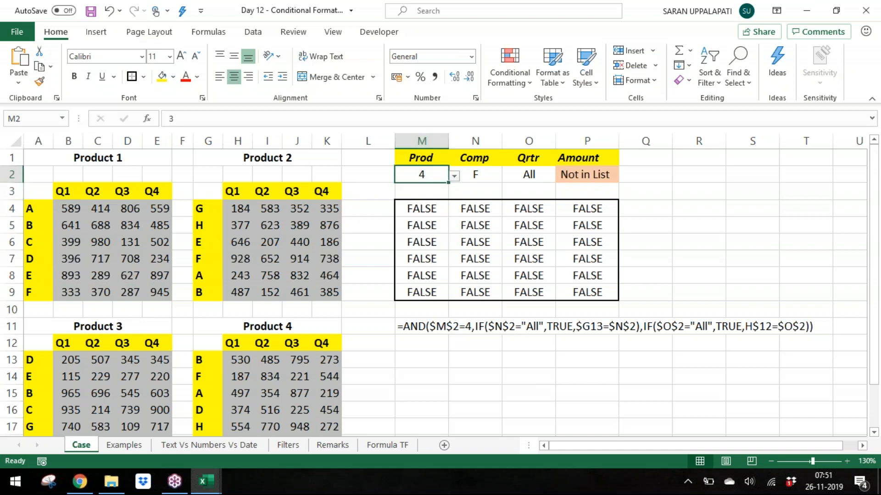
key("alt+Down")
key("Escape")
key("Right")
key("alt+Down")
key("Down")
key("Down")
key("Down")
key("Return")
key("Right")
key("alt+Down")
key("Up")
key("Up")
key("Up")
key("Up")
key("Return")
key("Left")
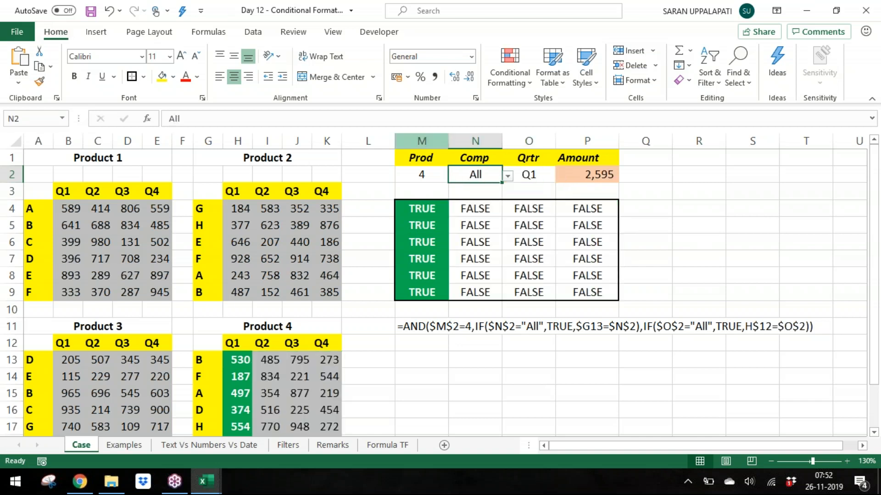
Step: Step the Prod selector through the products, ending at 3
key("Left")
key("alt+Down")
key("Up")
key("Return")
key("alt+Down")
key("Up")
key("Up")
key("Return")
key("alt+Down")
key("Up")
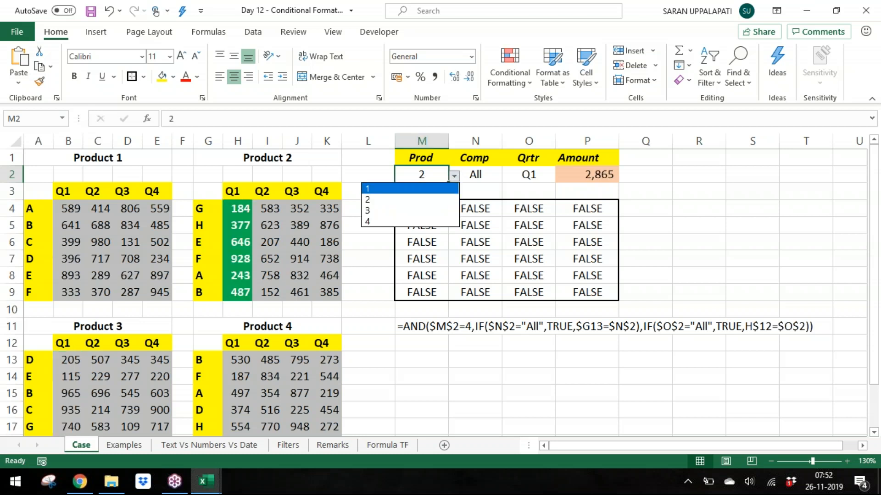
key("Return")
key("alt+Down")
key("Down")
key("Return")
key("alt+Down")
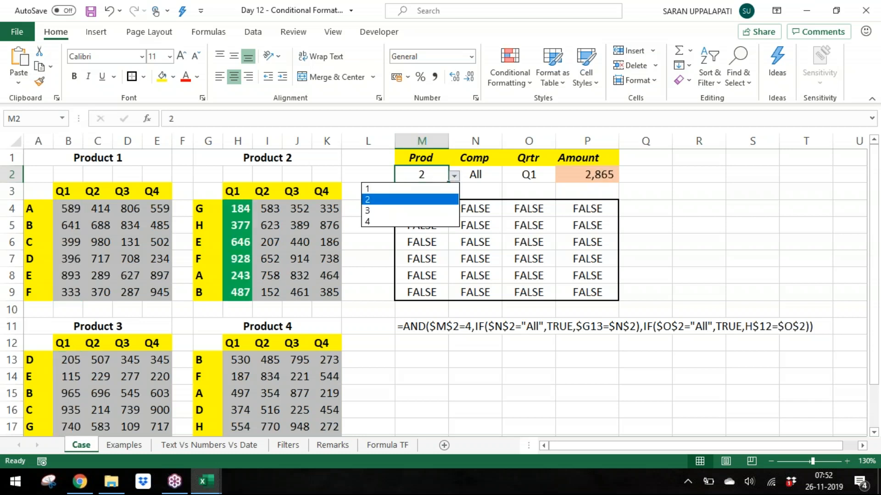
key("Down")
key("Return")
Step: Set the Comp selector to C and the Qrtr selector to Q2
key("Right")
key("alt+Down")
key("Up")
key("Up")
key("Up")
key("Up")
key("Up")
key("Up")
key("Return")
key("Right")
key("alt+Down")
key("Down")
key("Return")
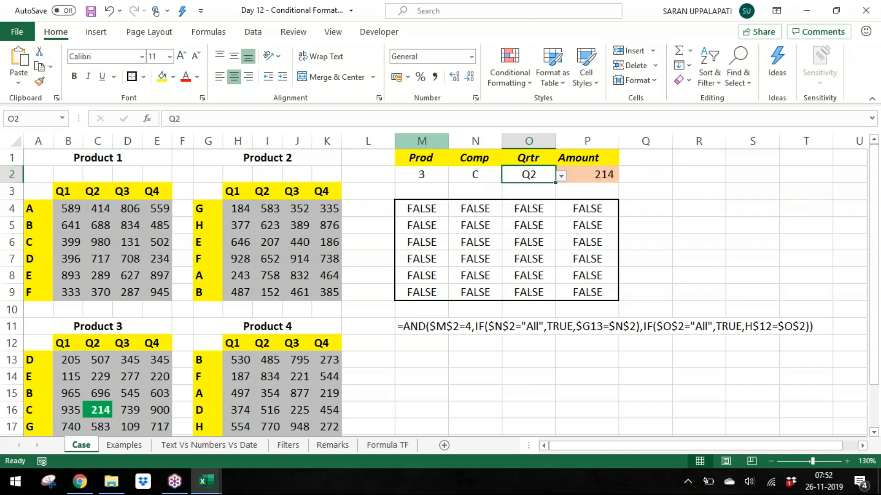
Step: Set the Comp selector to G and save the workbook
key("Left")
key("alt+Down")
key("Down")
key("Down")
key("Down")
key("Down")
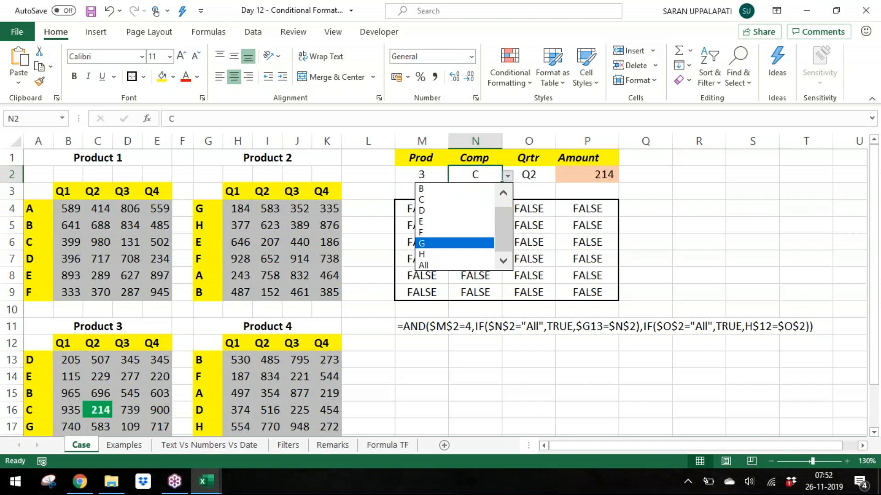
key("Return")
key("Right")
key("alt+Down")
key("Down")
key("Down")
key("Down")
key("Escape")
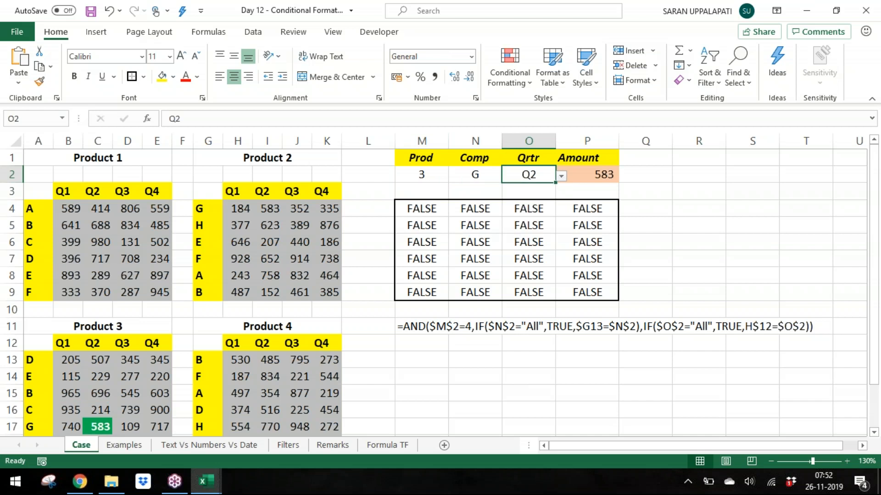
key("Left")
key("ctrl+s")
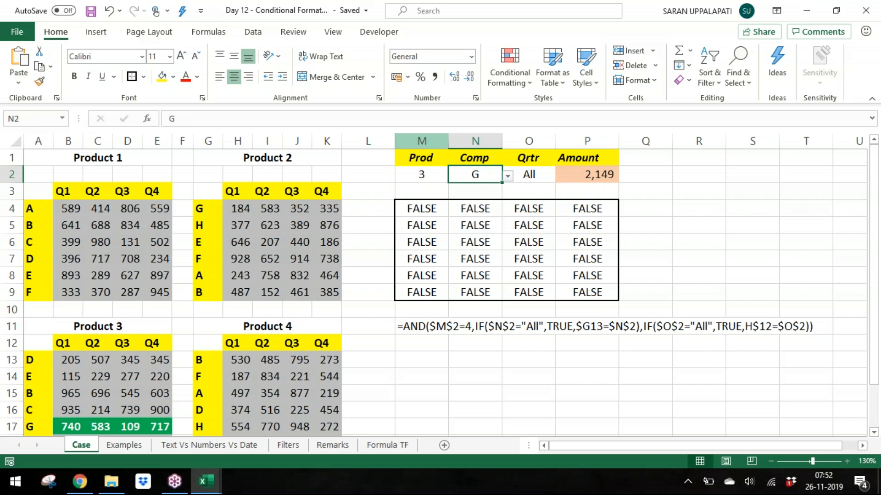
Step: Review the TRUE/FALSE summary table on the Formula TF sheet
left_click(384, 445)
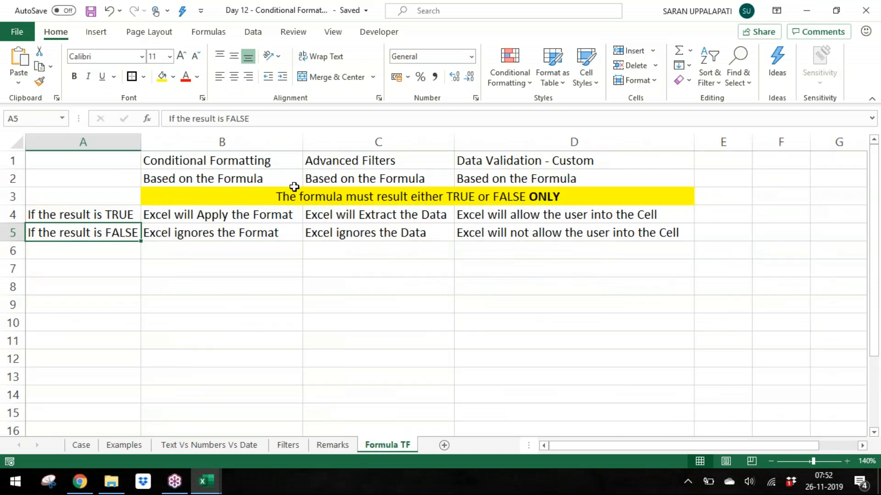
left_click_drag(359, 155, 363, 236)
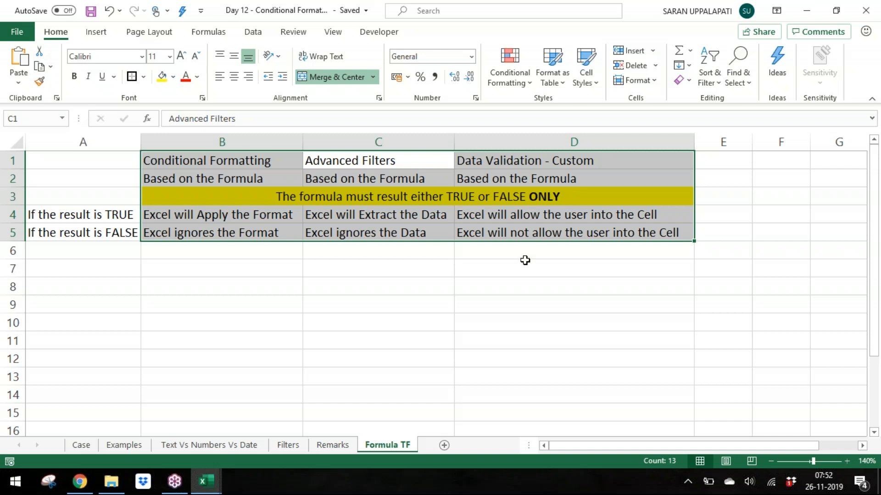
left_click(183, 271)
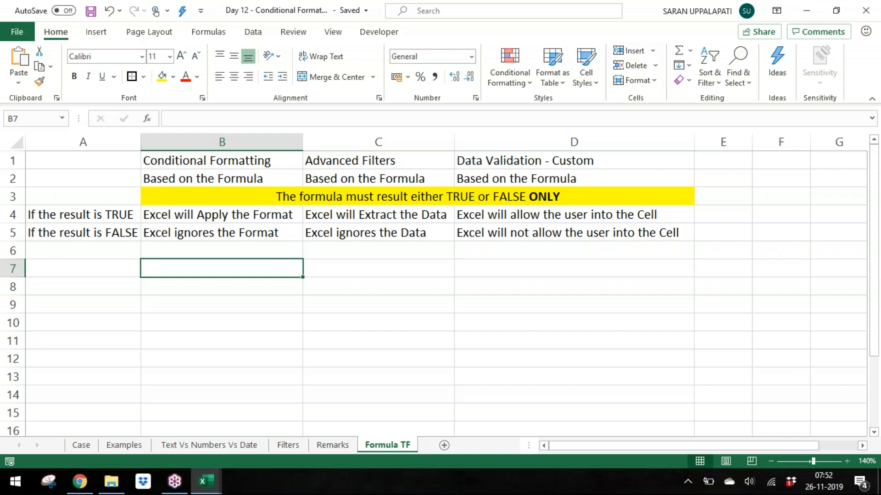
Step: Add a new worksheet and rename it Assignment
left_click(444, 445)
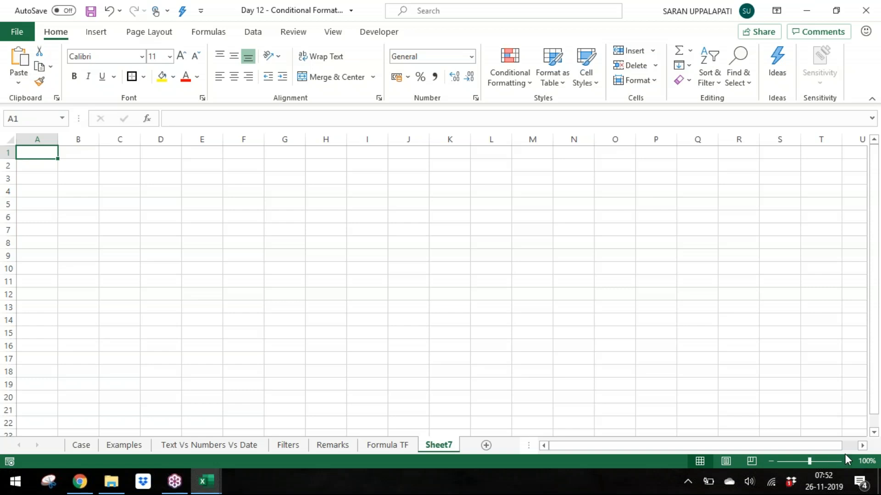
key("alt+o")
key("h")
key("r")
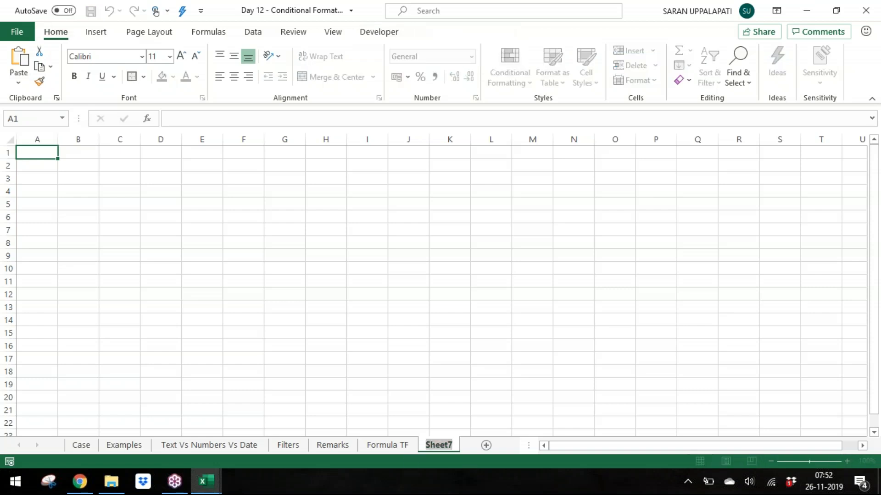
type("Assi")
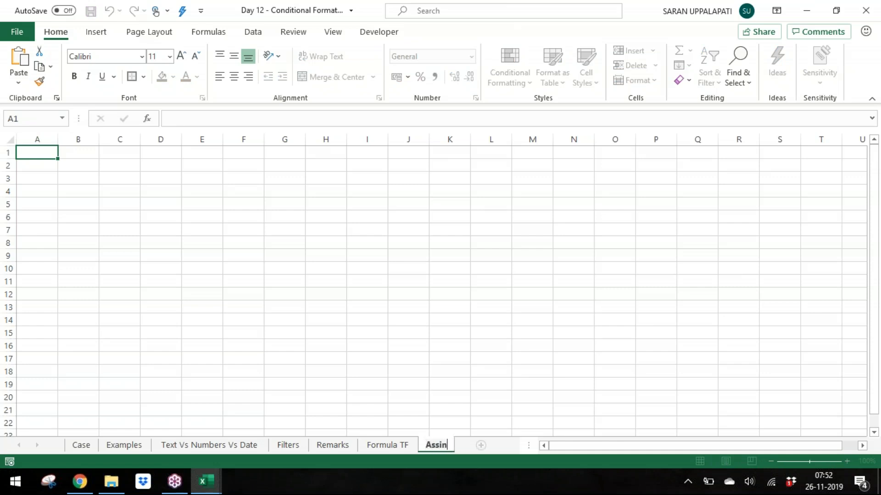
type("gnment")
key("Return")
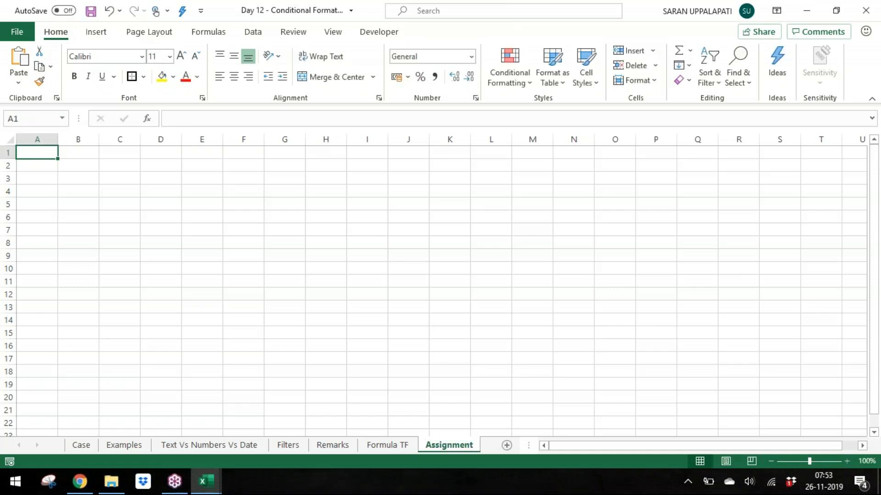
Step: Zoom the Assignment sheet to 140%
left_click(770, 461)
left_click(771, 462)
left_click(770, 462)
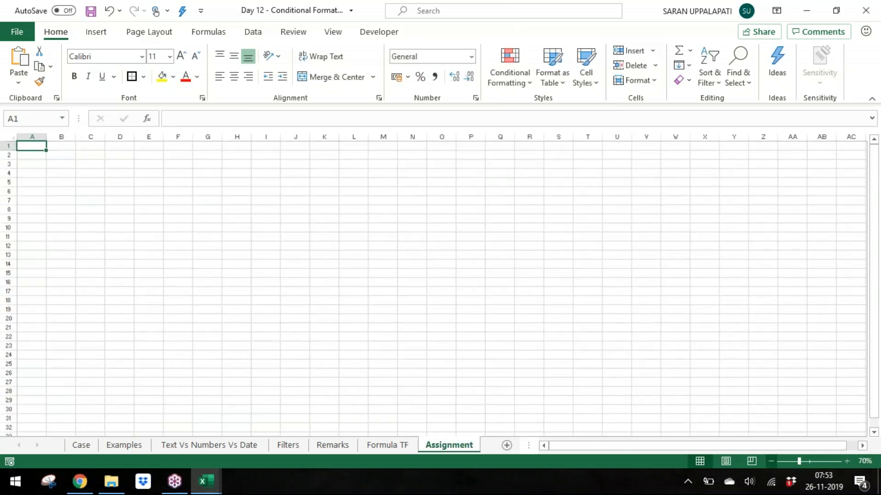
left_click(847, 462)
left_click(847, 461)
left_click(847, 462)
left_click(847, 461)
left_click(847, 462)
left_click(847, 462)
left_click(847, 461)
left_click_drag(54, 142, 702, 142)
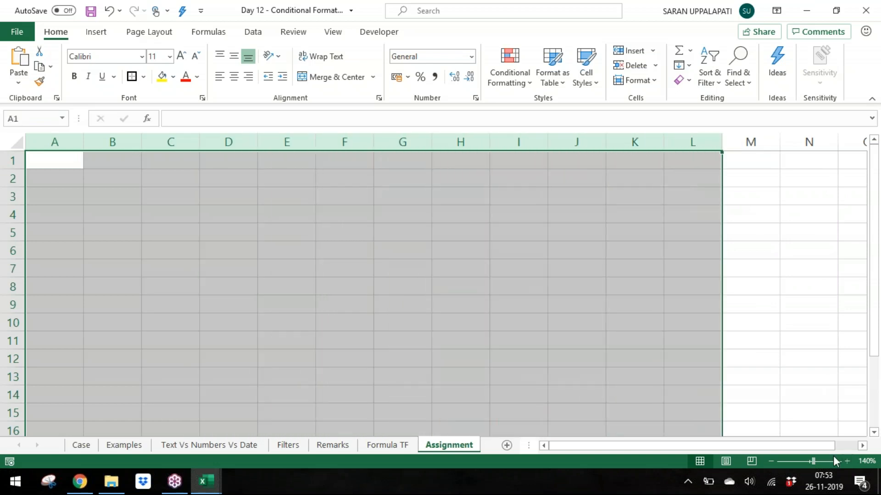
left_click(870, 214)
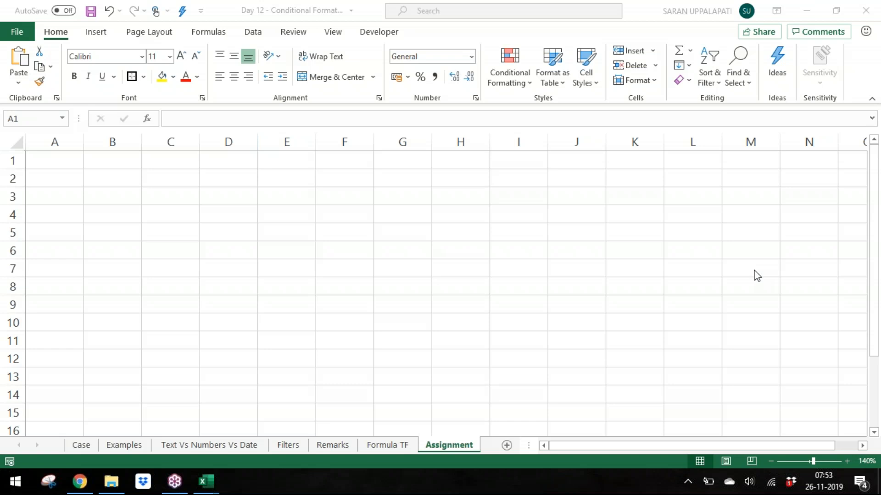
left_click(375, 289)
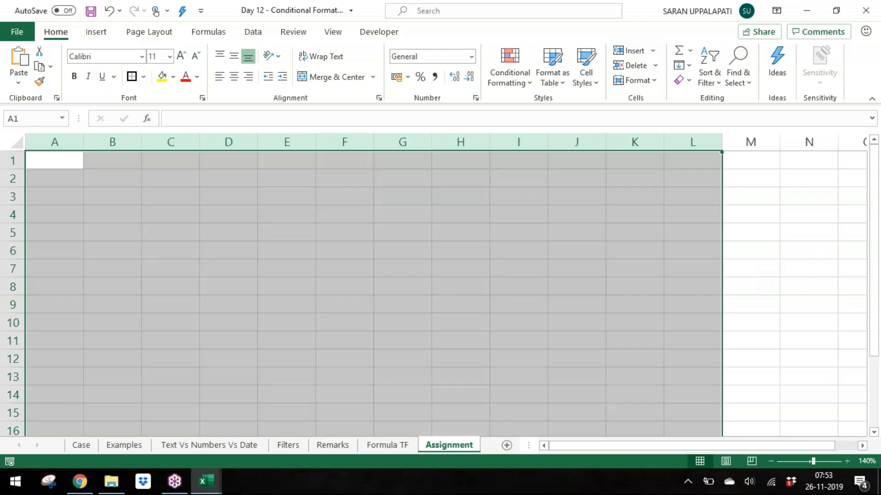
Step: Return to the Case sheet
left_click(376, 452)
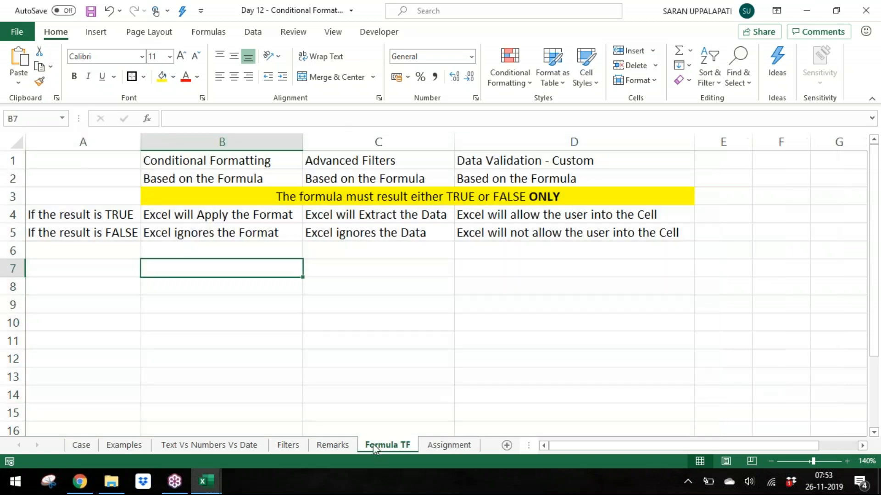
left_click(326, 433)
left_click(81, 443)
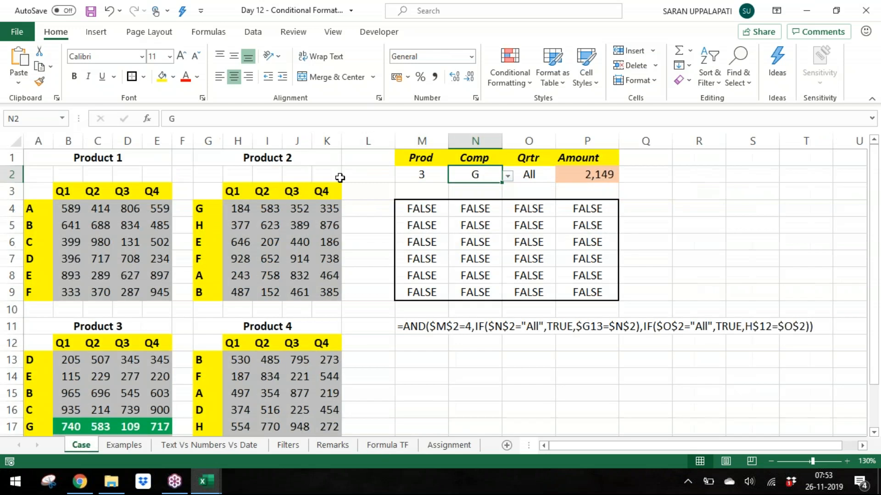
Step: Open the Prod selector's list of options on the Case sheet and close it without changing the value
left_click(427, 174)
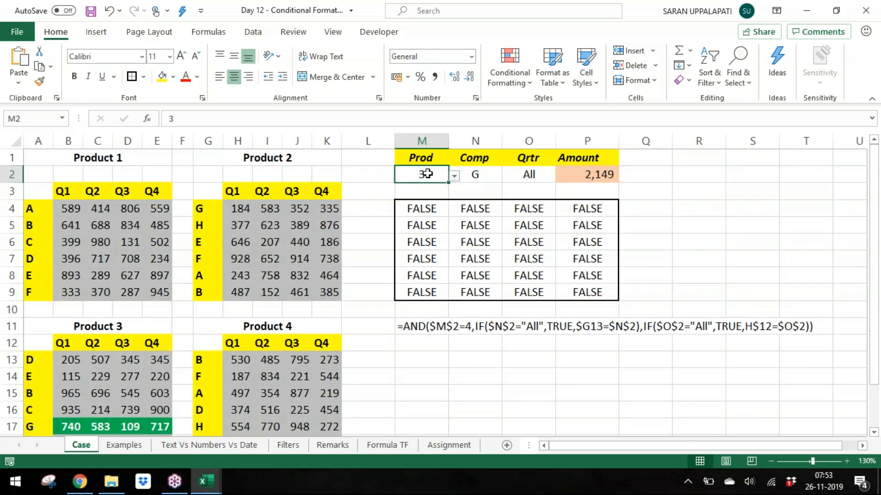
key("alt+Down")
key("Down")
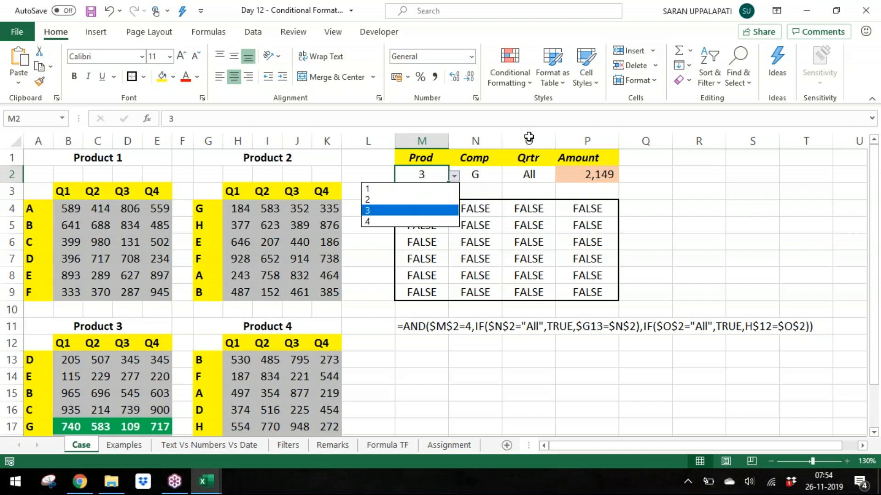
key("Escape")
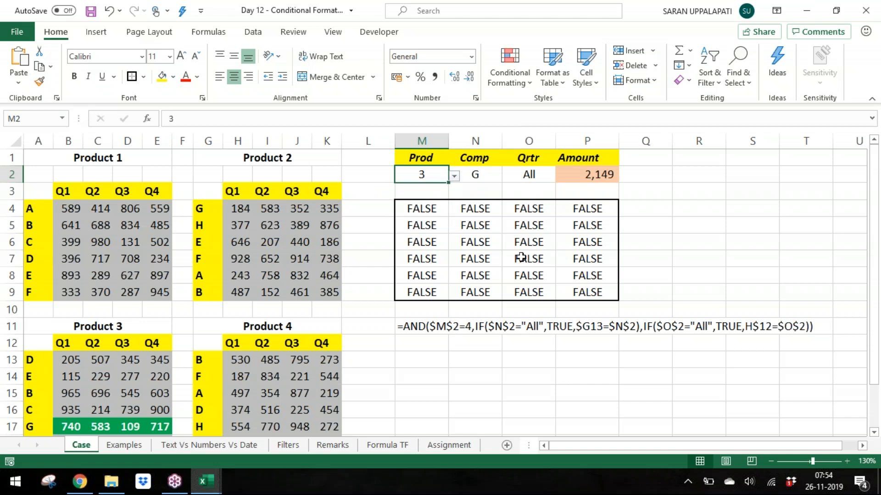
Step: Switch to the Assignment sheet and narrow the widths of columns A through S
left_click(447, 445)
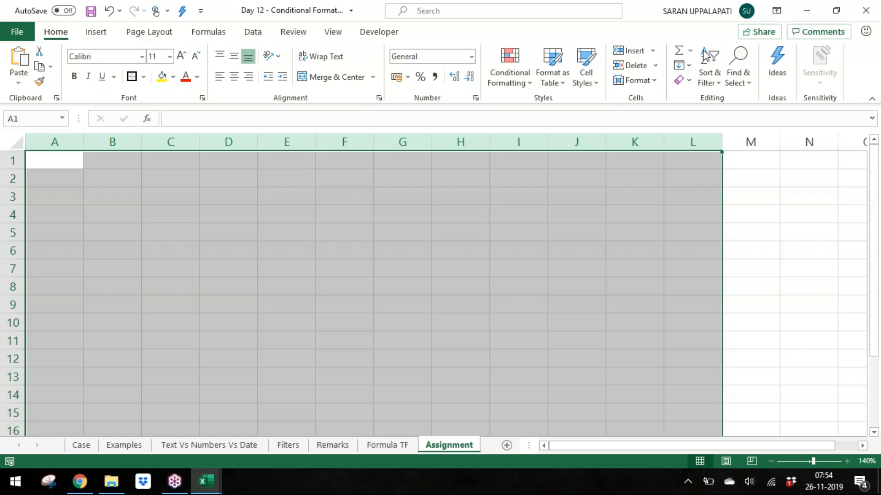
key("ctrl+n")
left_click(323, 226)
left_click_drag(87, 147, 680, 157)
left_click_drag(628, 145, 590, 147)
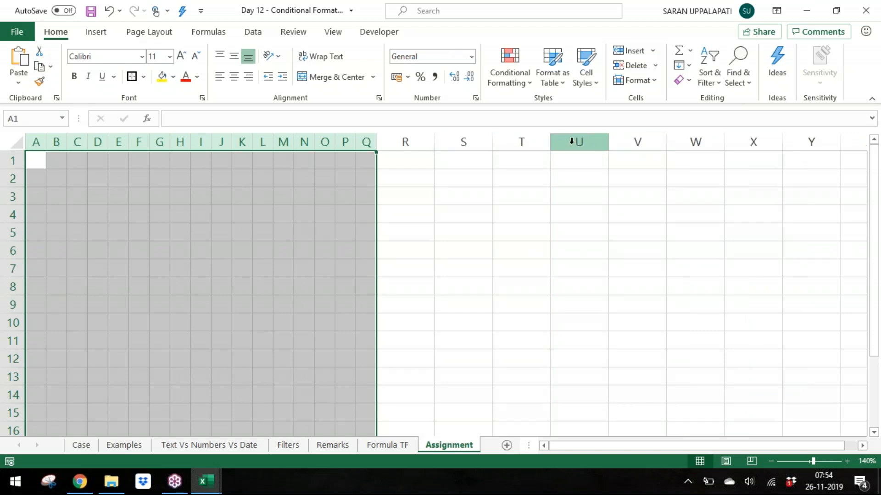
left_click_drag(484, 142, 50, 141)
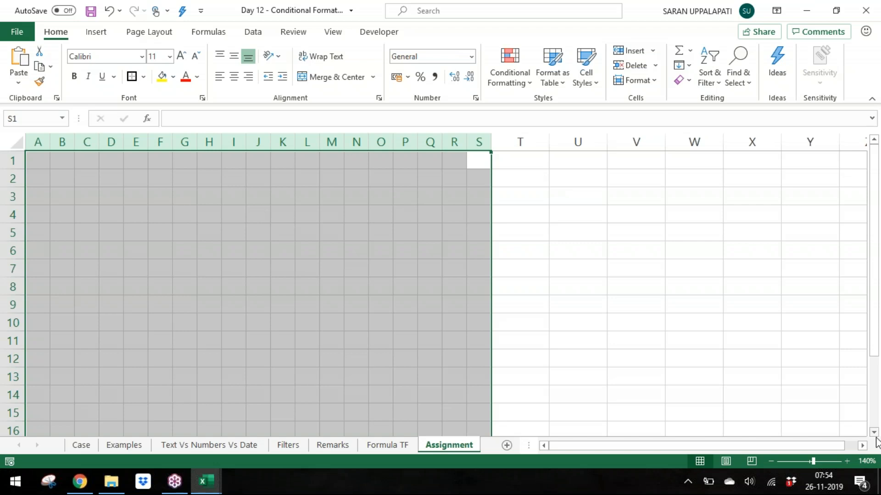
Step: Shade the range A1:S15 with a grey fill and apply all borders to it
left_click(37, 412)
left_click_drag(58, 412, 484, 106)
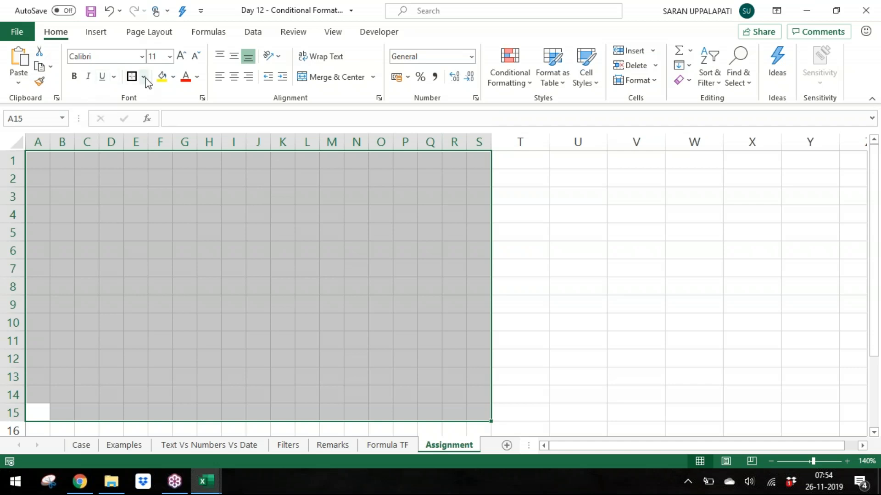
left_click(174, 77)
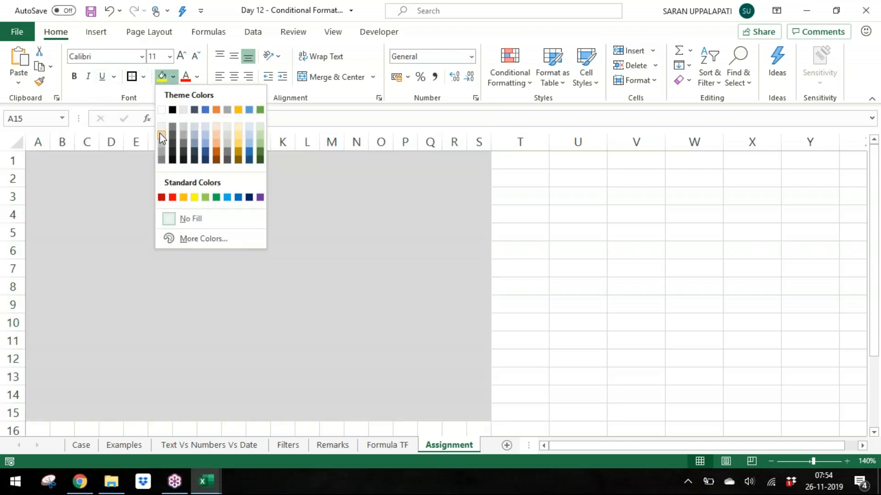
left_click(161, 139)
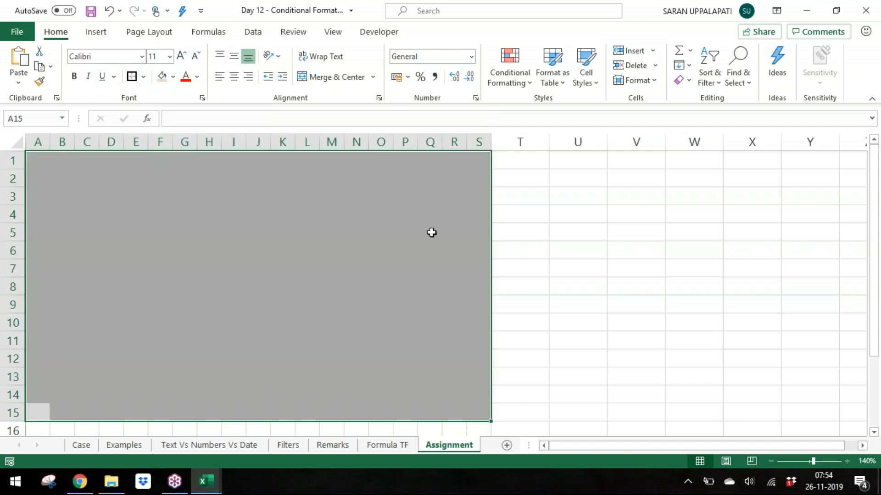
left_click(144, 77)
left_click(166, 205)
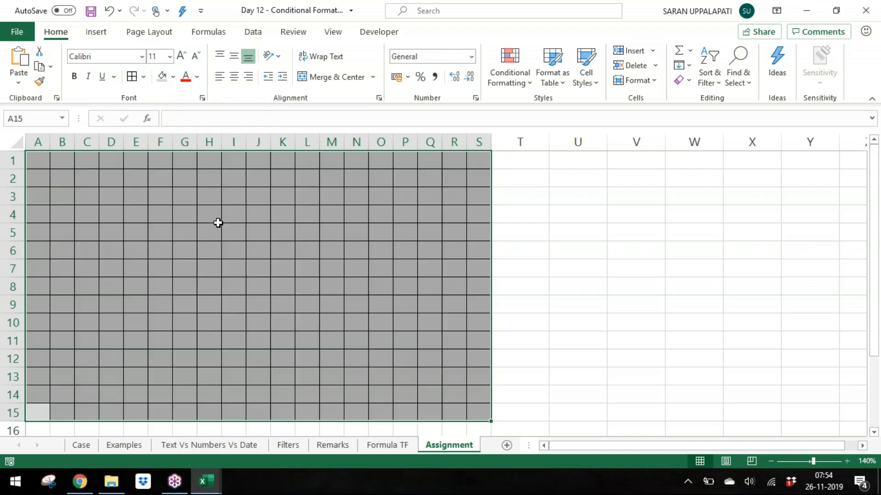
Step: Fill A1:S15 with the formula =RANDBETWEEN(0,5) at once and center-align the values
type("=ra")
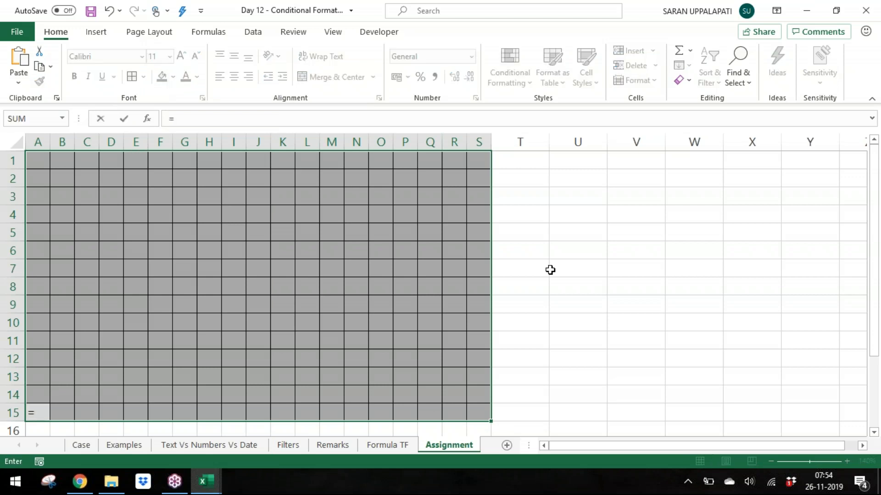
key("Down")
key("Down")
key("Down")
key("Tab")
type("0,5)")
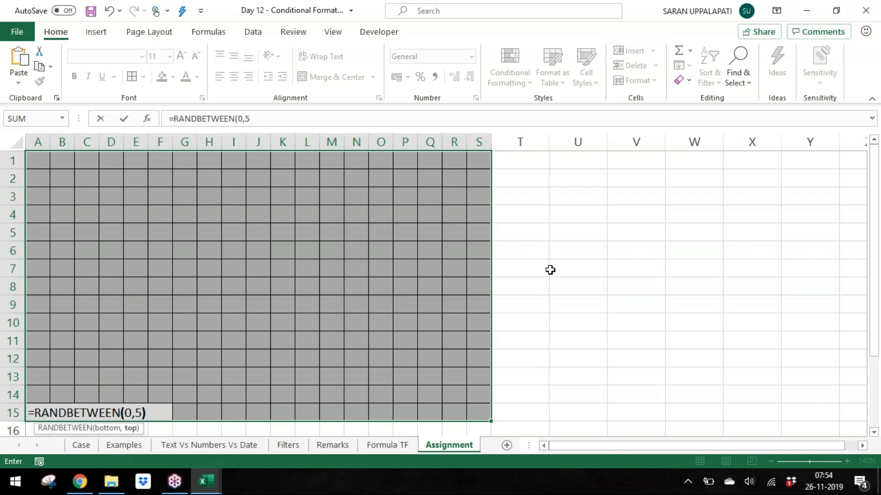
key("ctrl+Return")
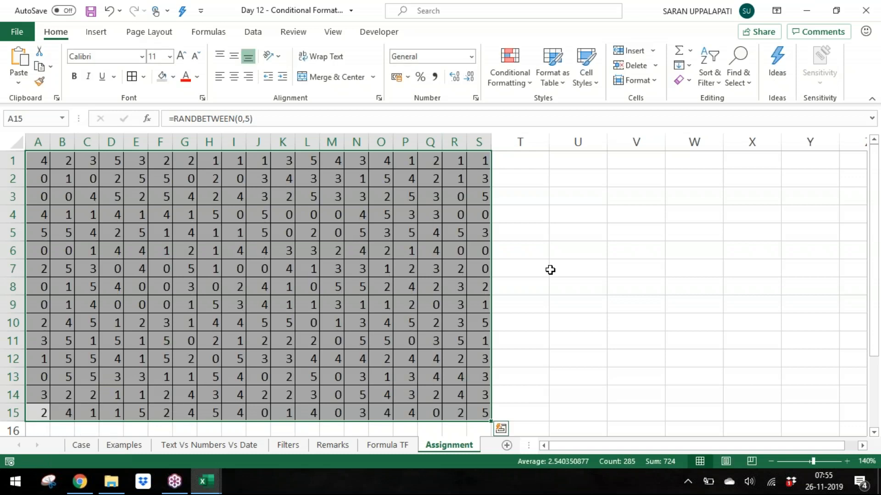
left_click(234, 77)
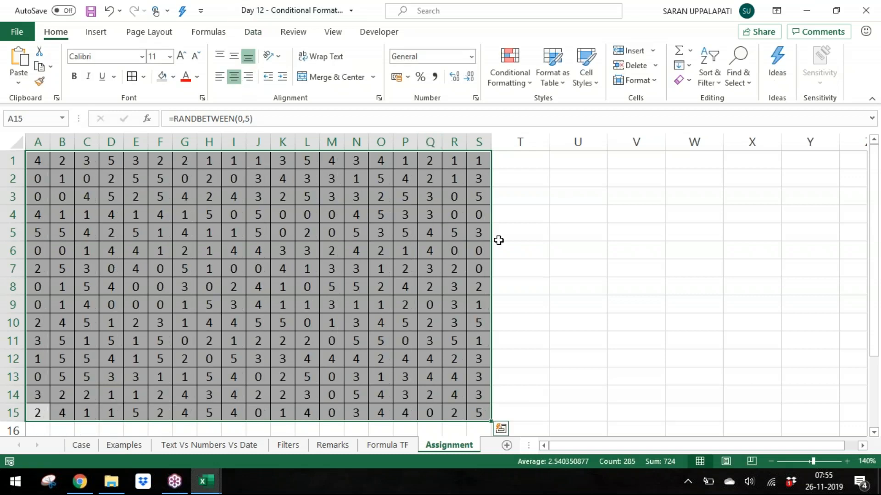
Step: Enter the label Reference in U1 and the value A1 in V1
left_click(635, 173)
left_click(568, 156)
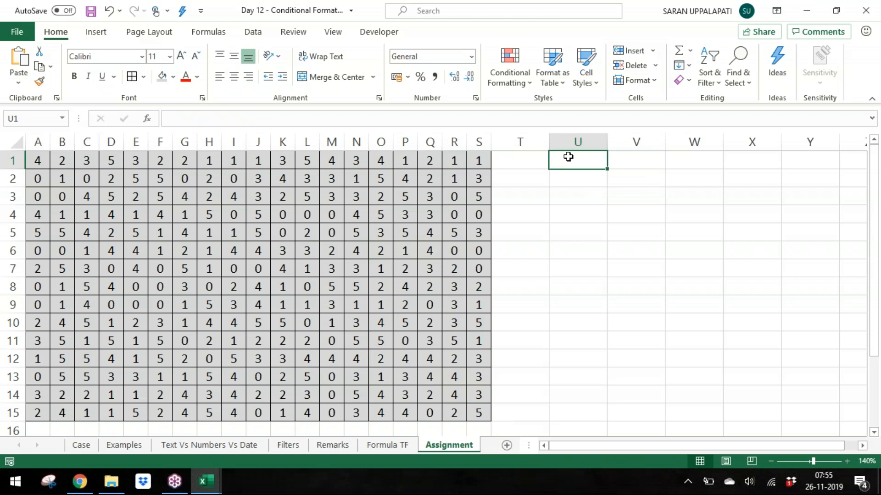
type("Referen")
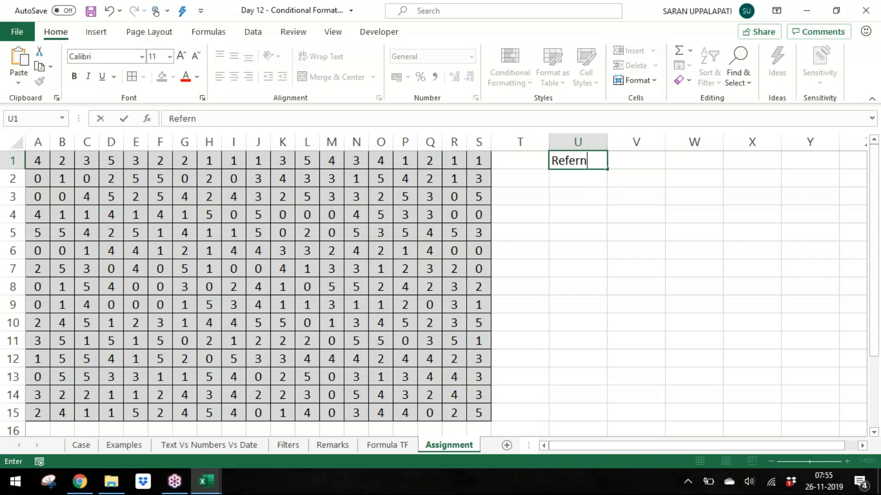
type("ce")
key("Tab")
type("A")
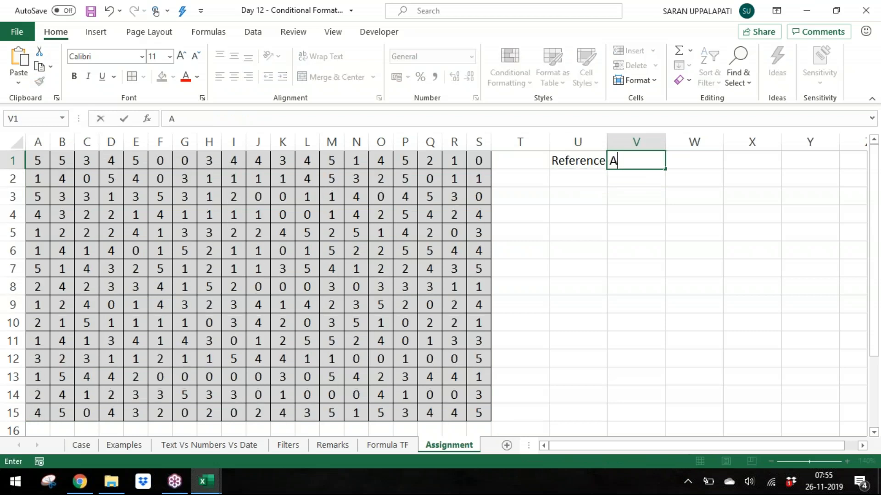
type("1")
key("Return")
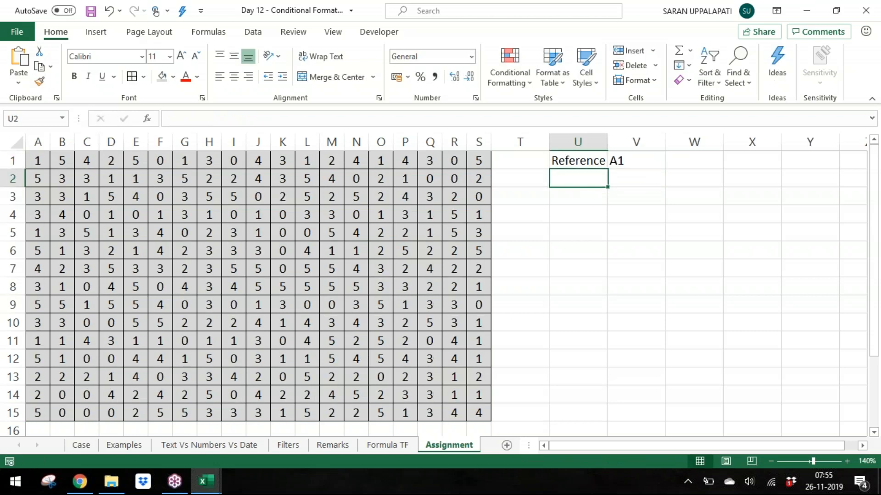
Step: Autofit column U's width to fit the Reference label
left_click(871, 222)
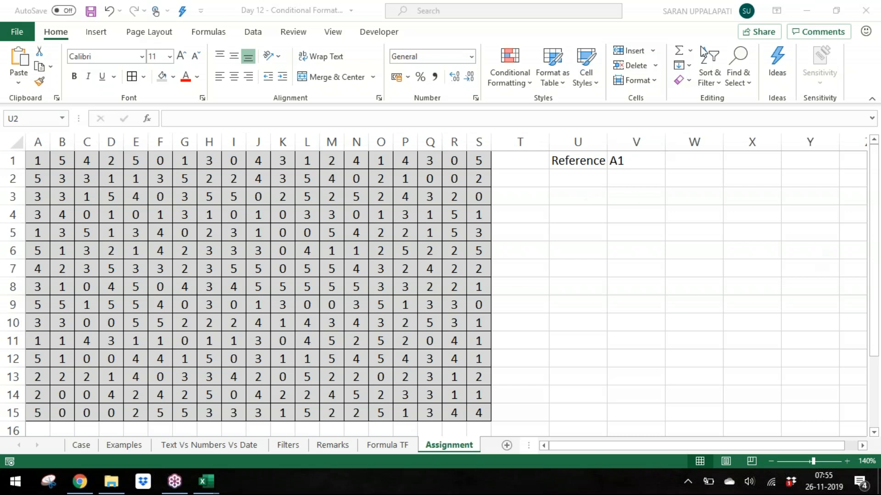
left_click(595, 159)
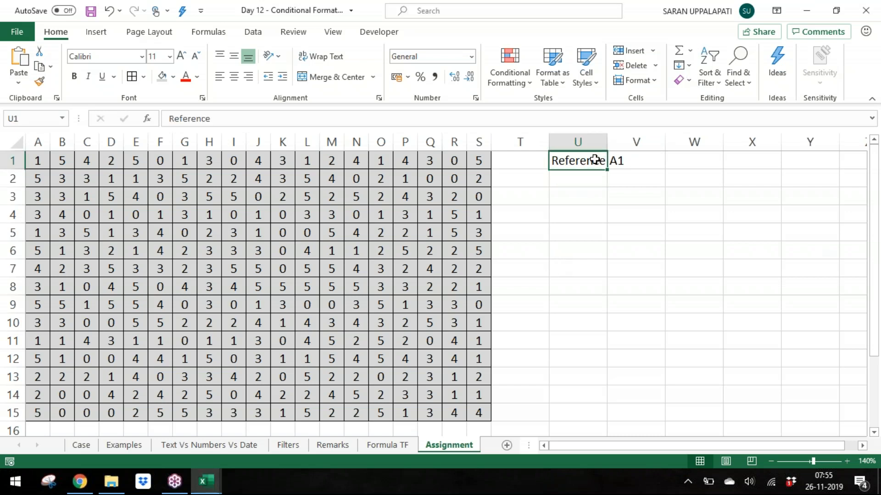
double_click(608, 145)
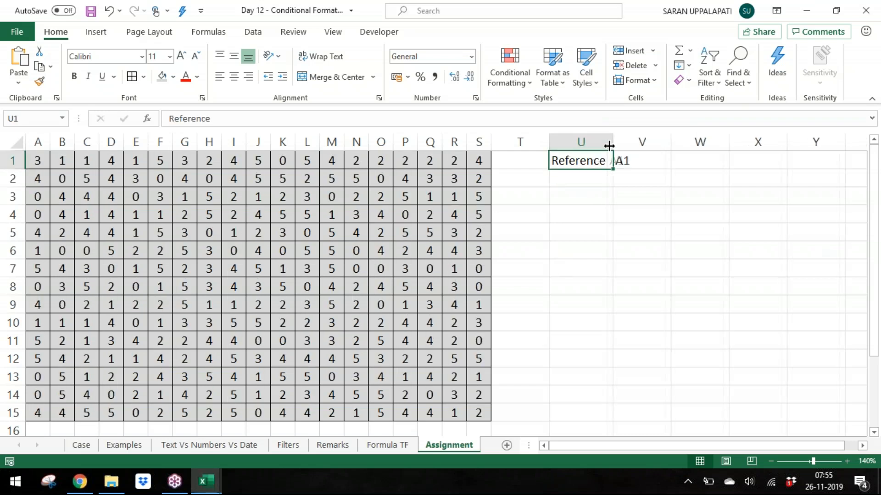
left_click(638, 177)
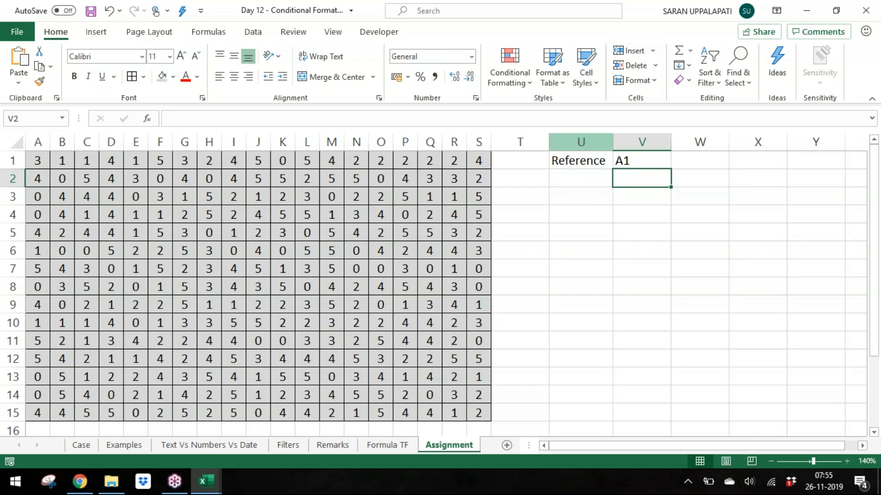
Step: Switch to the Day 11 workbook and close it without saving
left_click(111, 481)
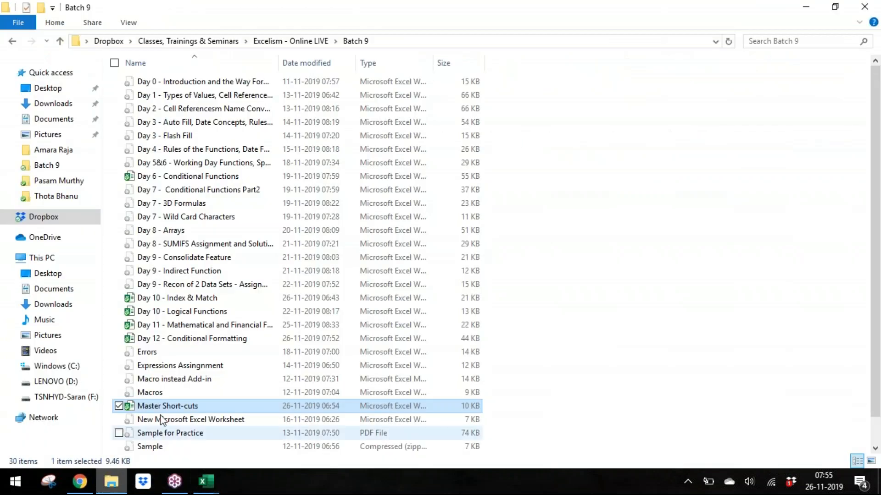
left_click(219, 326)
key("alt+Tab")
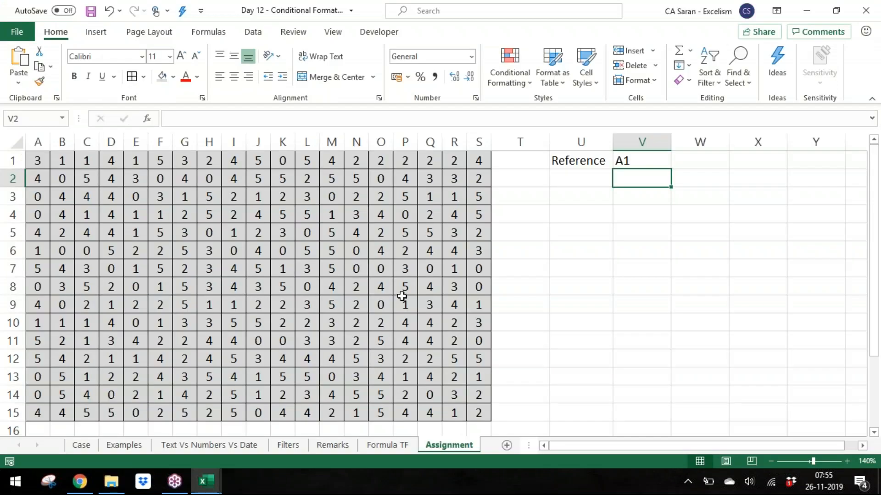
left_click(402, 297)
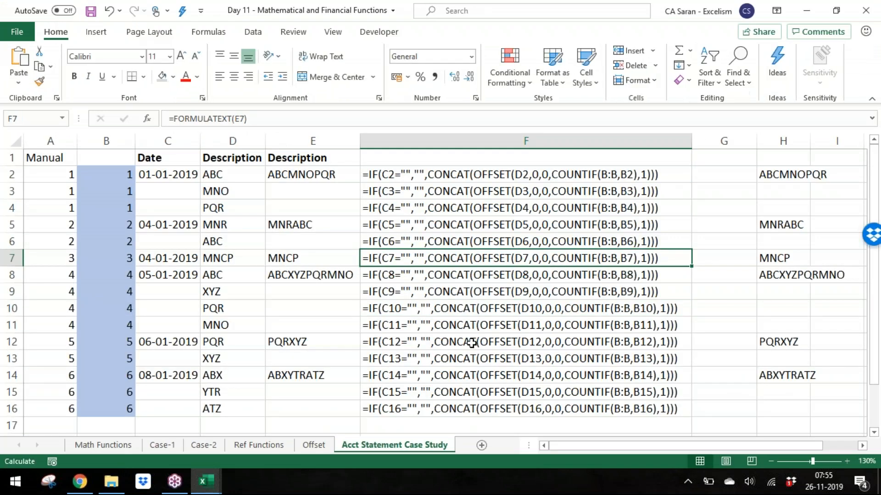
left_click(356, 346)
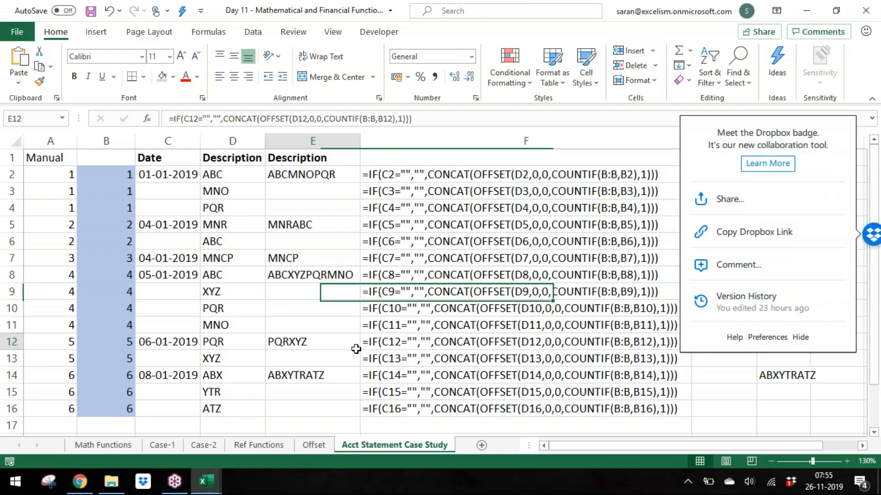
left_click(320, 174)
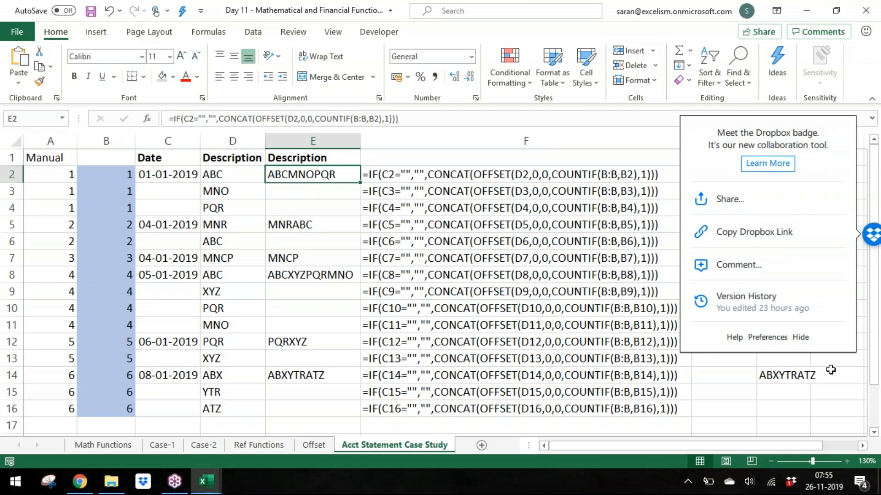
left_click(807, 339)
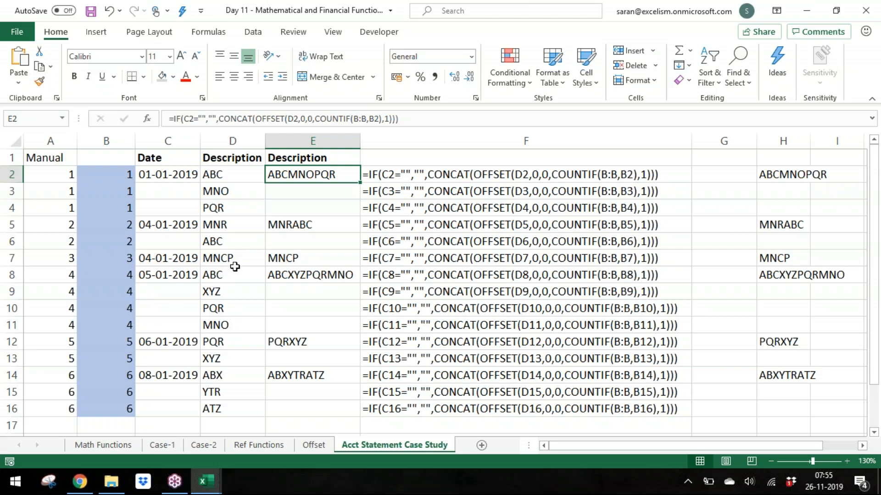
key("ctrl+w")
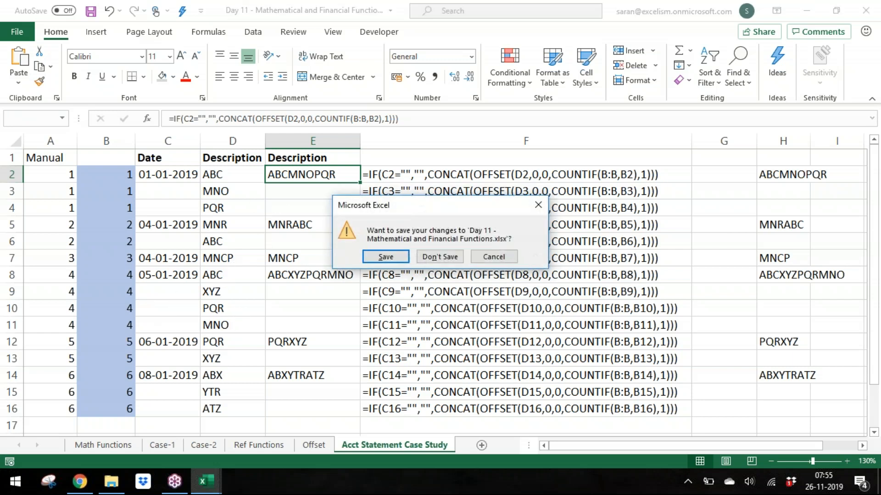
left_click(439, 255)
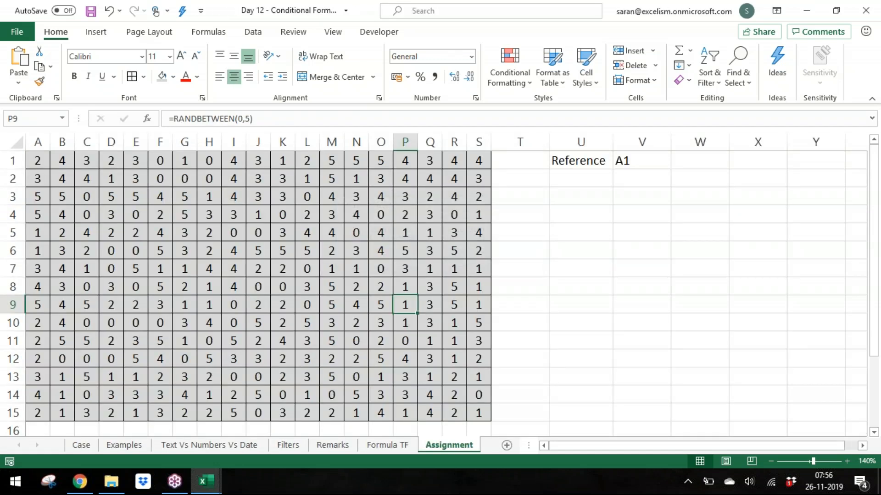
Step: Enter the label Rows in cell U2
left_click(686, 184)
left_click(640, 160)
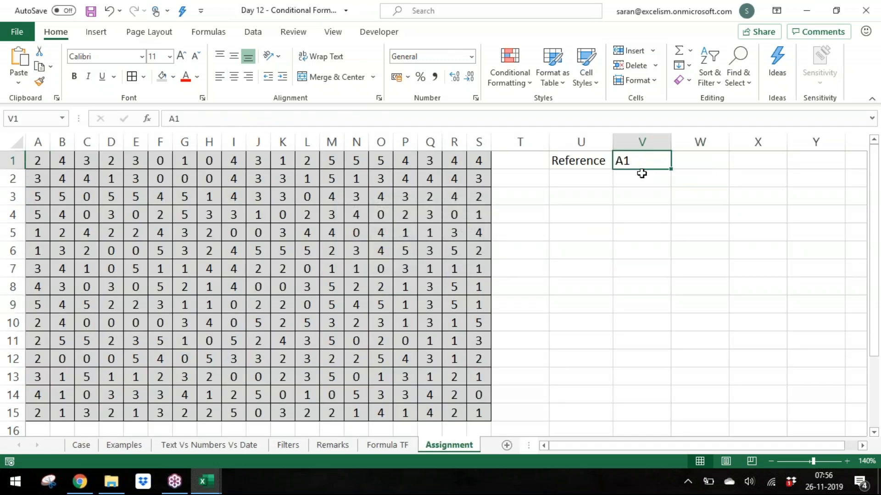
left_click(640, 175)
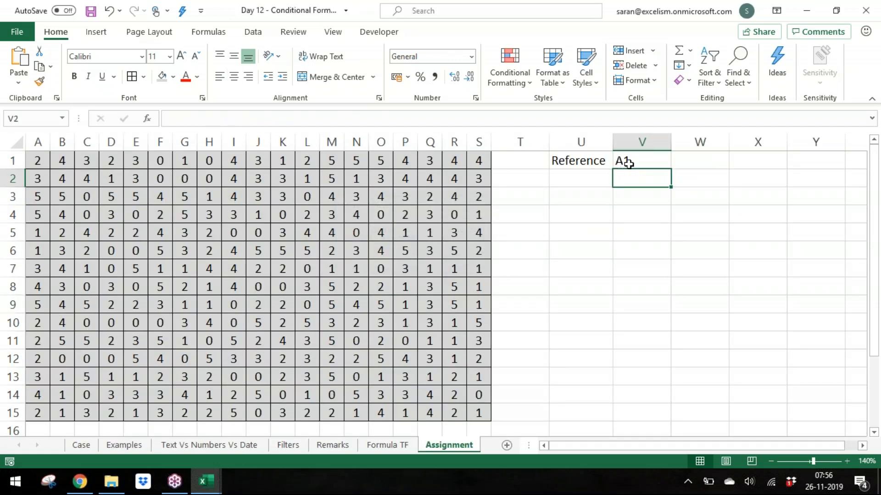
left_click(582, 176)
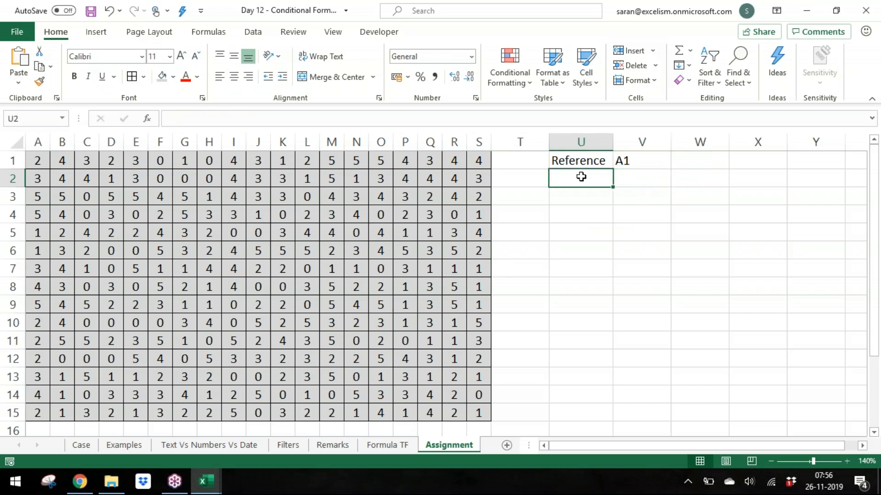
type("Rows")
key("Tab")
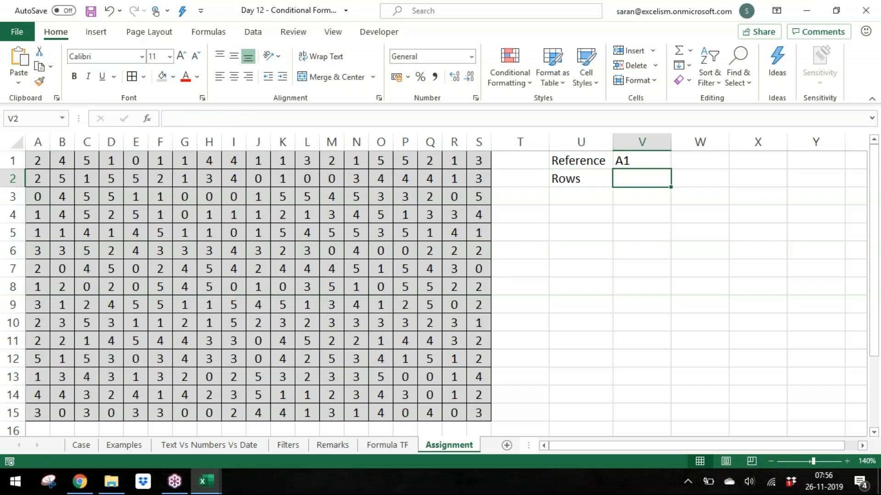
Step: Enter the formula =RANDBETWEEN(0,4) in V2 for the Rows input
type("=ra")
key("Down")
key("Down")
key("Down")
key("Tab")
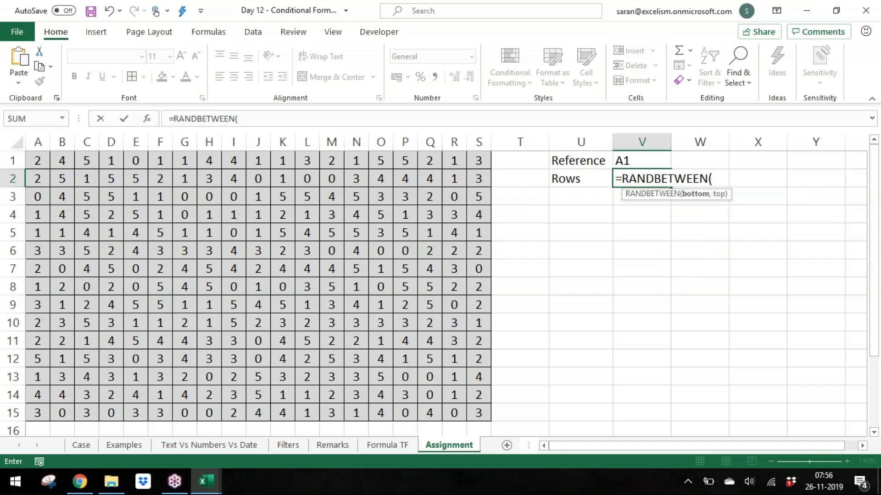
type("3")
key("BackSpace")
type("1")
key("BackSpace")
type("0,4")
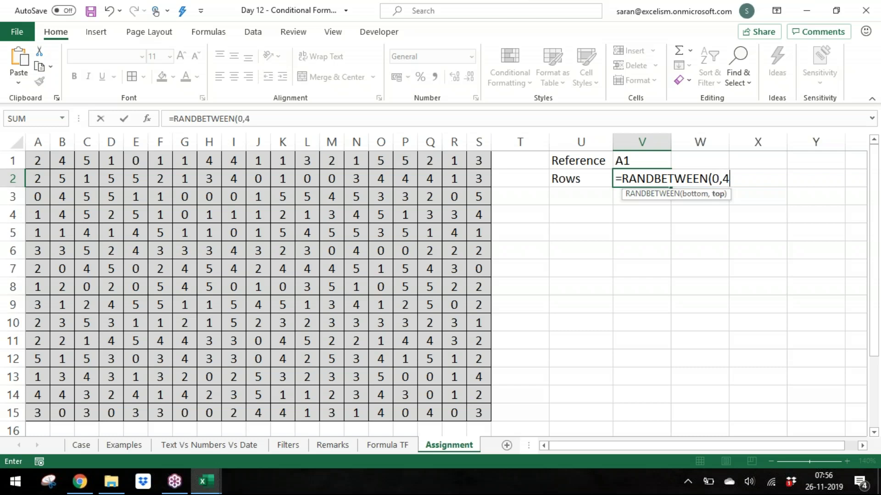
type(")")
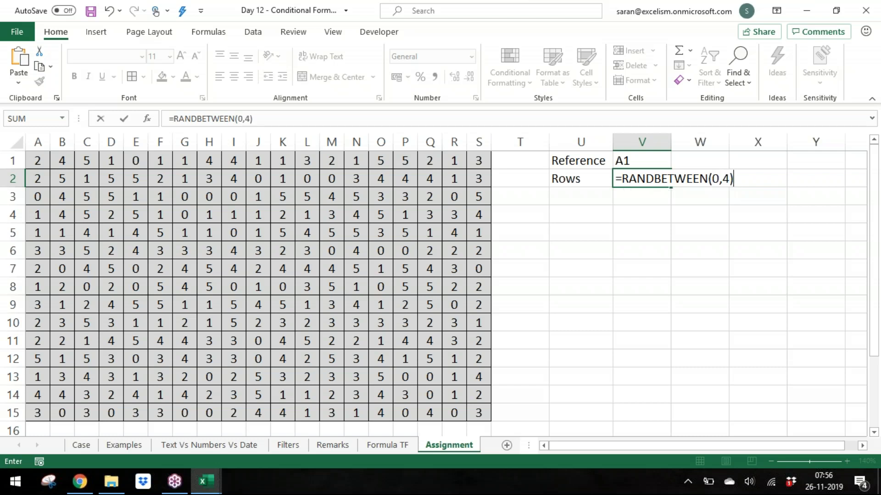
key("Return")
Step: Label U3 as Columns and copy the Rows formula into V3
type("Columns")
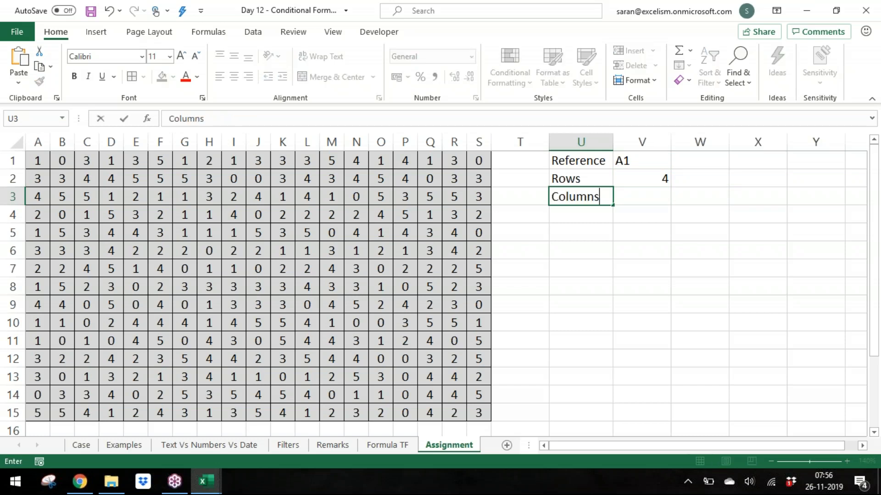
key("Tab")
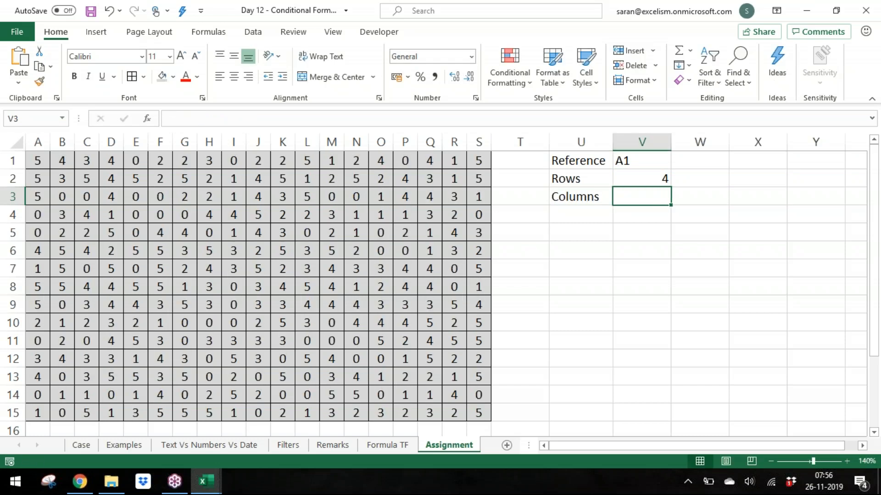
key("Up")
key("ctrl+c")
key("Down")
key("ctrl+v")
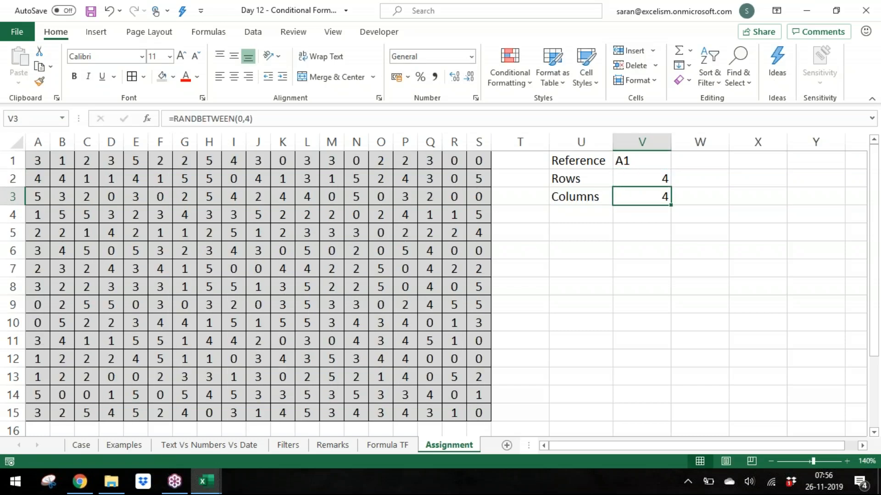
Step: Enter the label Height in cell U4
key("Return")
key("Left")
type("Ro")
key("BackSpace")
key("BackSpace")
key("BackSpace")
type("Height")
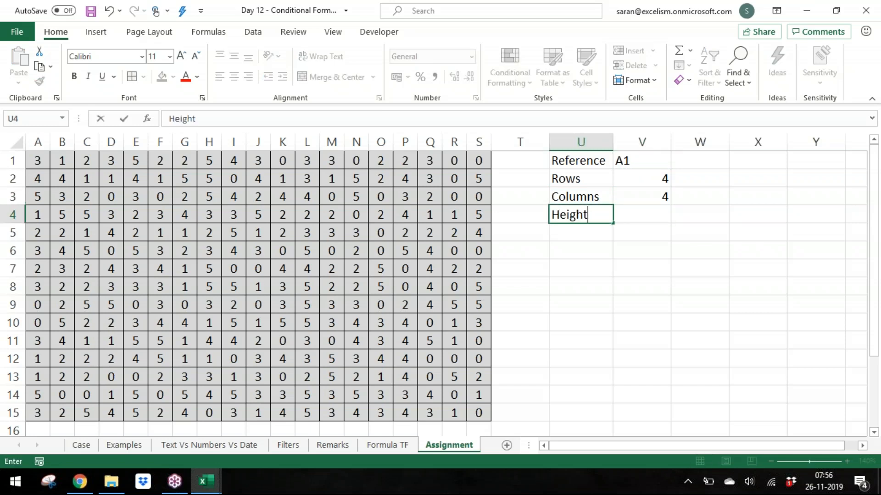
key("Right")
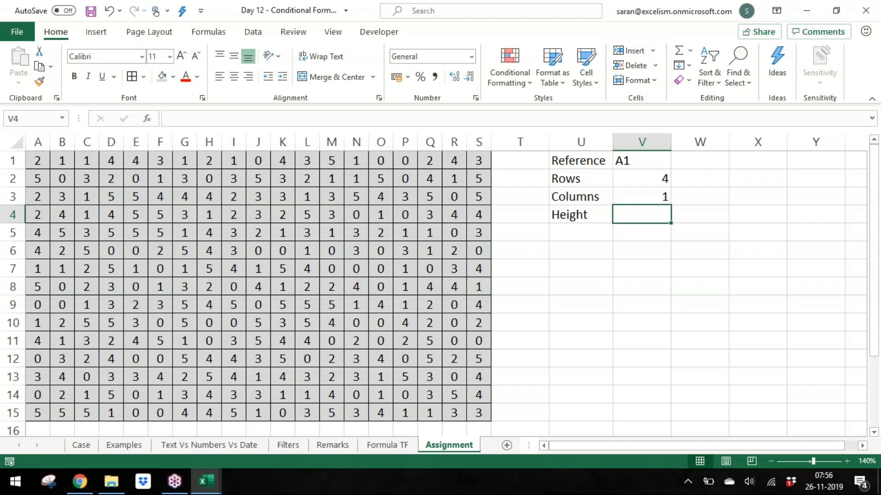
Step: Enter the formula =RANDBETWEEN(1,5) in W4 for the Height input
key("Right")
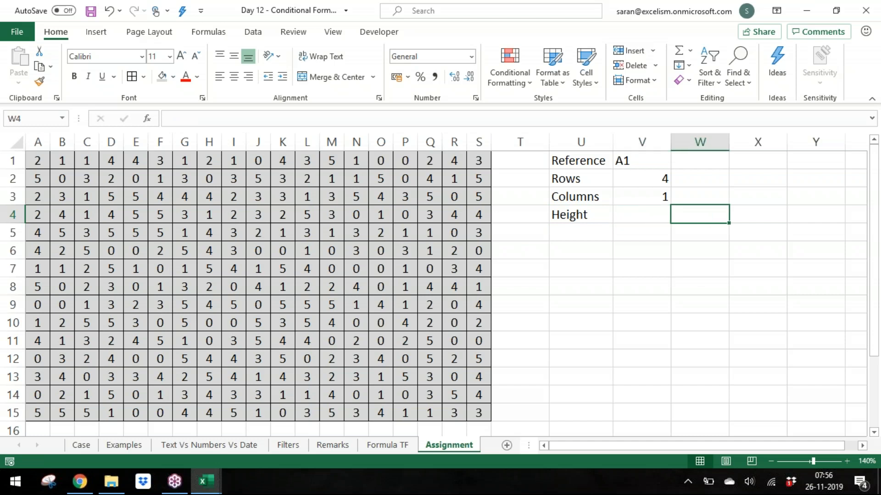
type("=ra")
key("Right")
key("Left")
type("=ra")
key("Down")
key("Down")
key("Down")
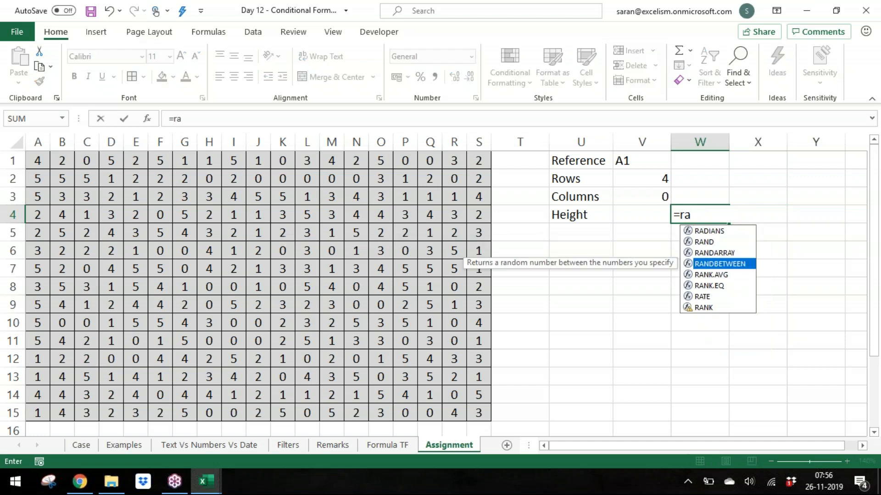
key("Tab")
type("1,")
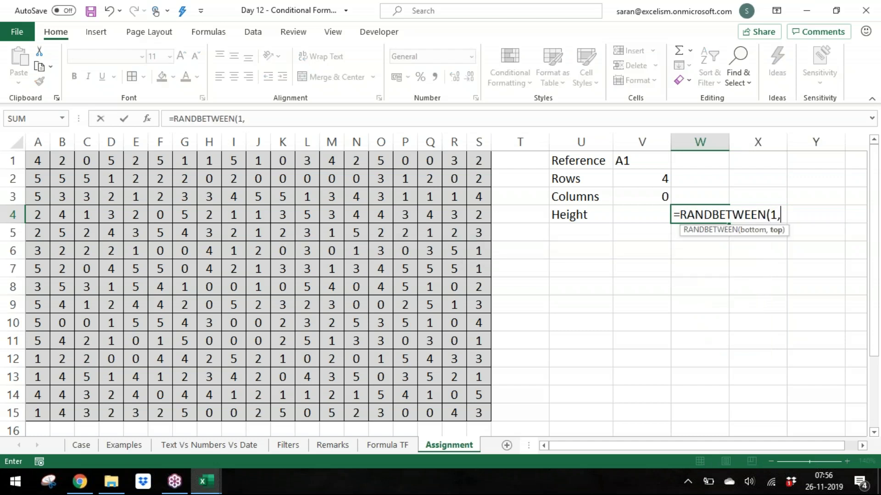
type("5)")
key("Return")
Step: Label U5 as Columns and copy the Height formula from W4 into W5
key("Left")
key("Left")
type("Colu")
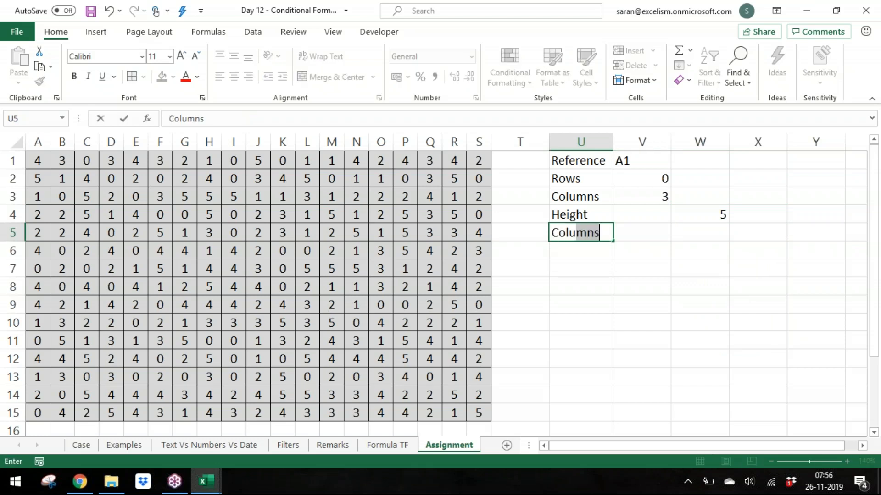
key("Right")
key("Right")
type("=")
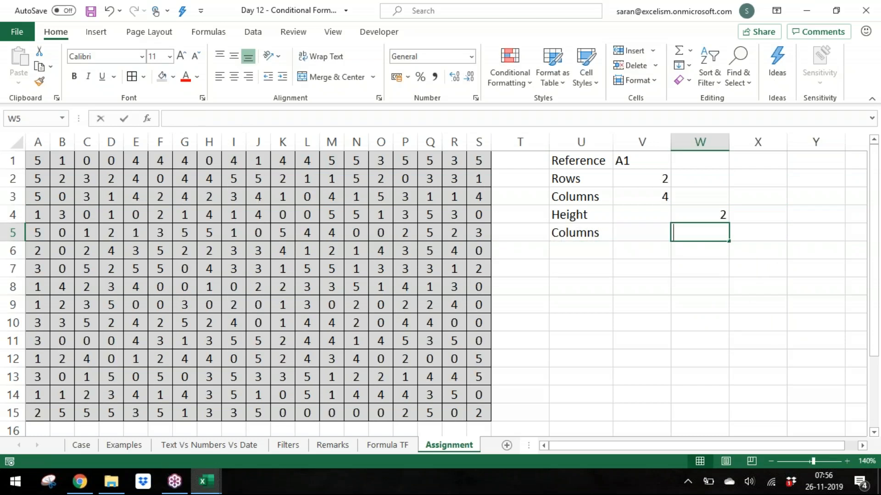
key("BackSpace")
key("Up")
key("ctrl+c")
key("Down")
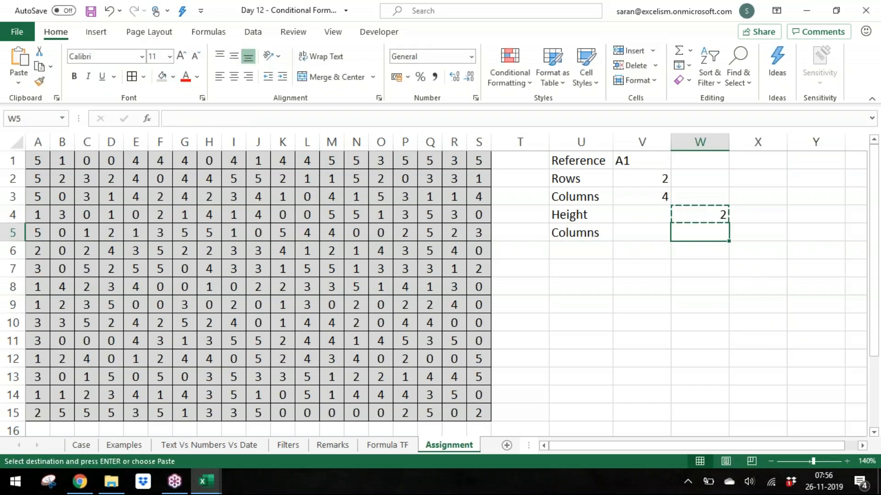
key("Return")
Step: Change the upper limit of the Columns formula in V3 to 3
key("Up")
key("Up")
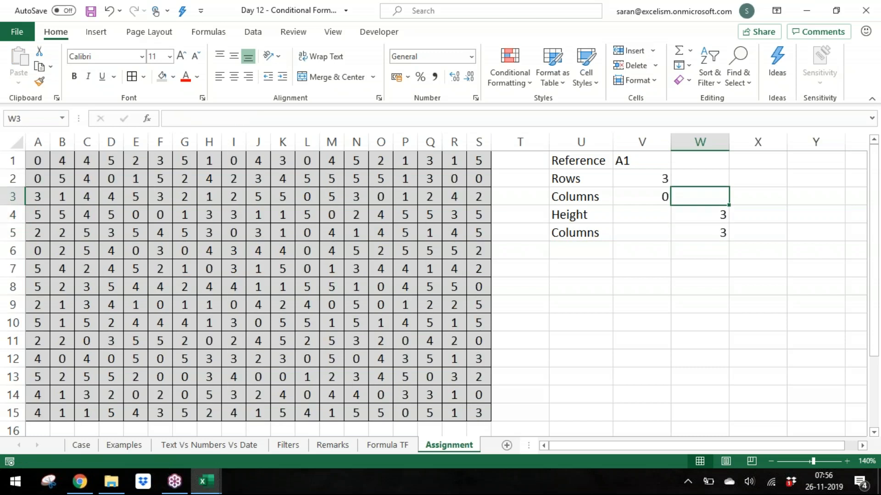
key("Left")
key("F2")
key("Left")
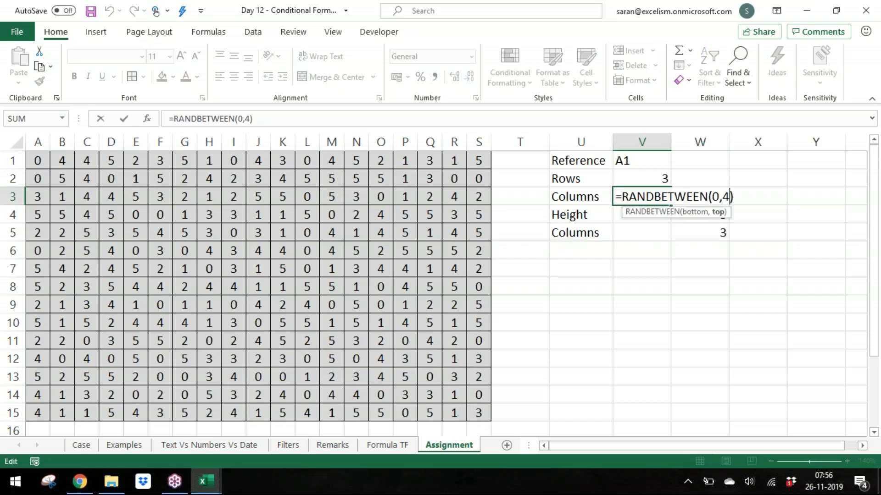
key("shift+Left")
type("3")
key("Return")
Step: Set the Columns formula in V3 to =RANDBETWEEN(0,5)
key("Up")
key("Down")
key("Down")
key("Right")
key("Left")
key("Up")
key("Up")
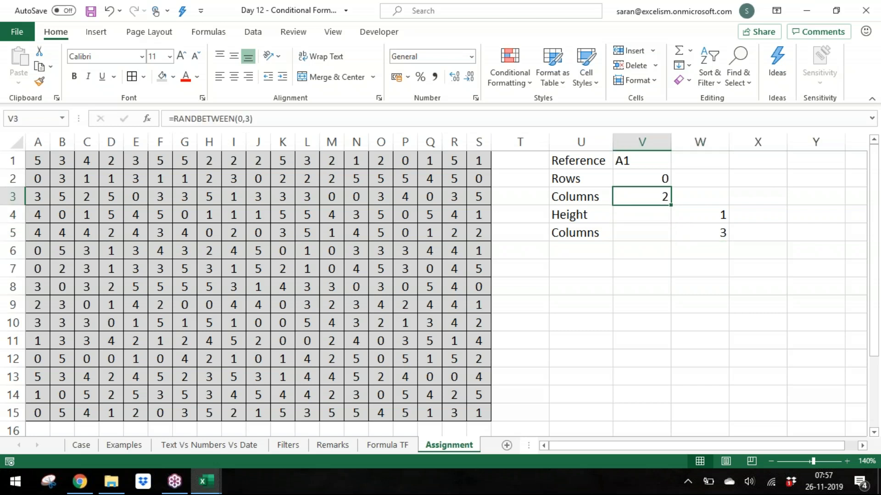
key("F2")
key("Left")
key("BackSpace")
type("5")
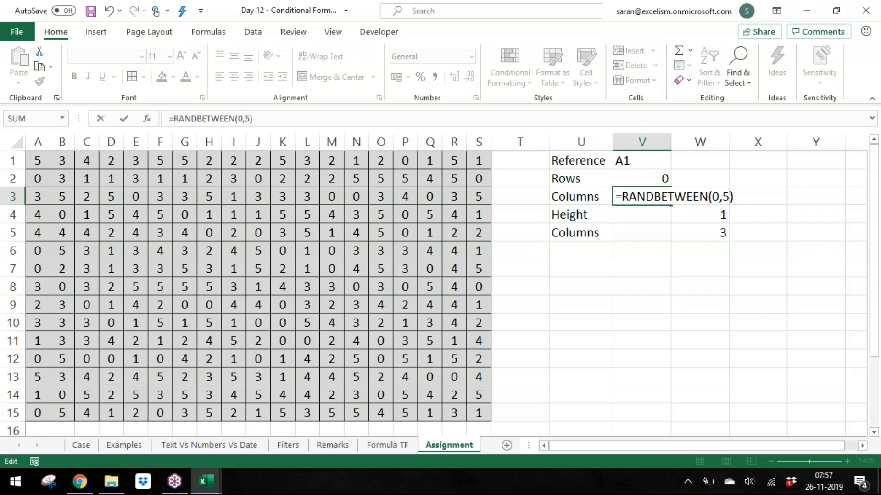
key("Return")
key("Down")
key("Right")
key("F2")
key("Left")
key("shift+Left")
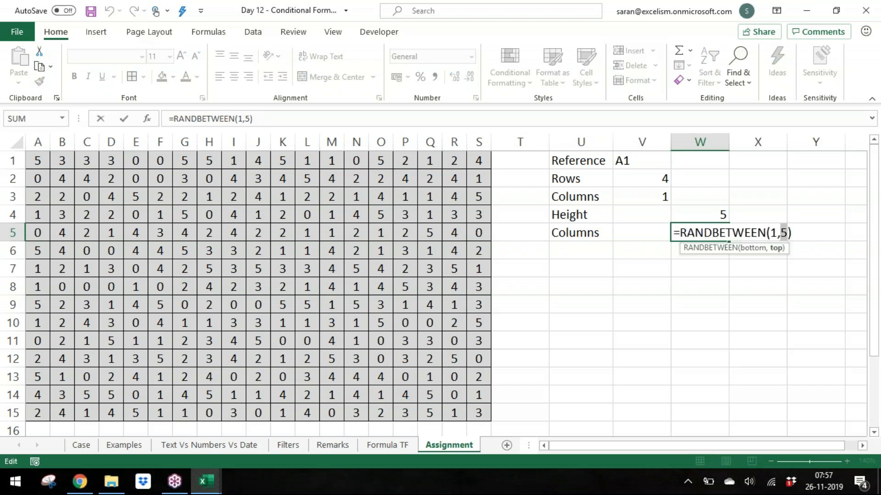
key("Return")
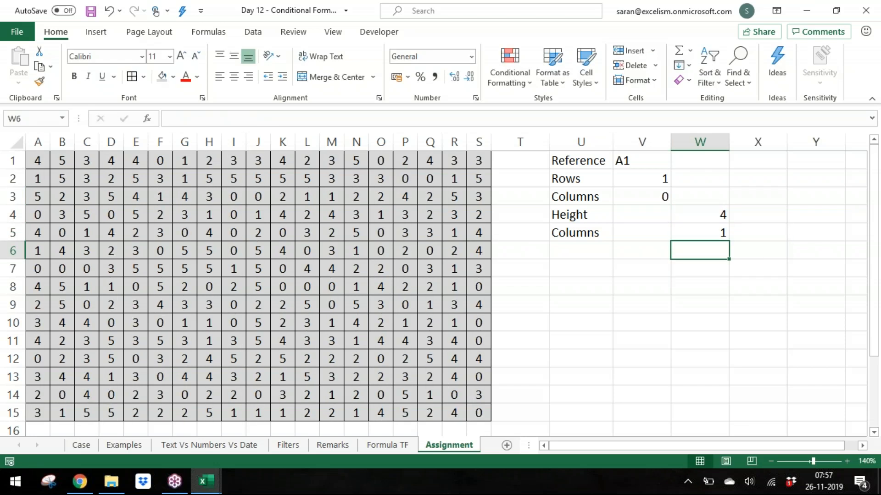
key("Up")
key("Up")
key("Up")
key("Down")
key("Down")
key("Down")
key("Down")
key("Left")
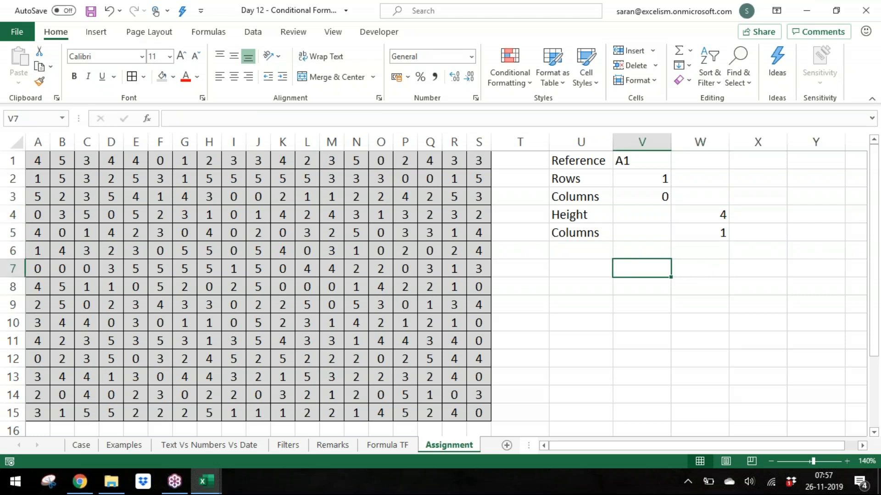
key("Left")
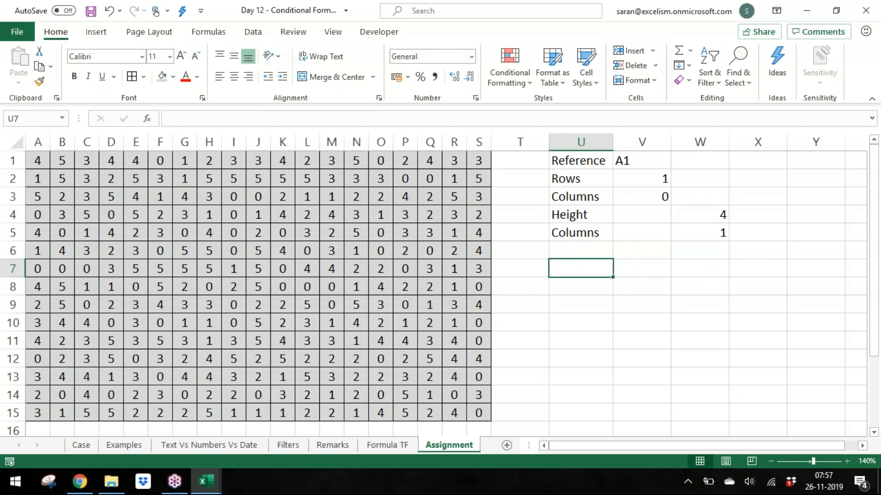
Step: Convert the random 0–5 grid in A1:S15 to static values with Paste Special Values
left_click(190, 232)
key("ctrl+Up")
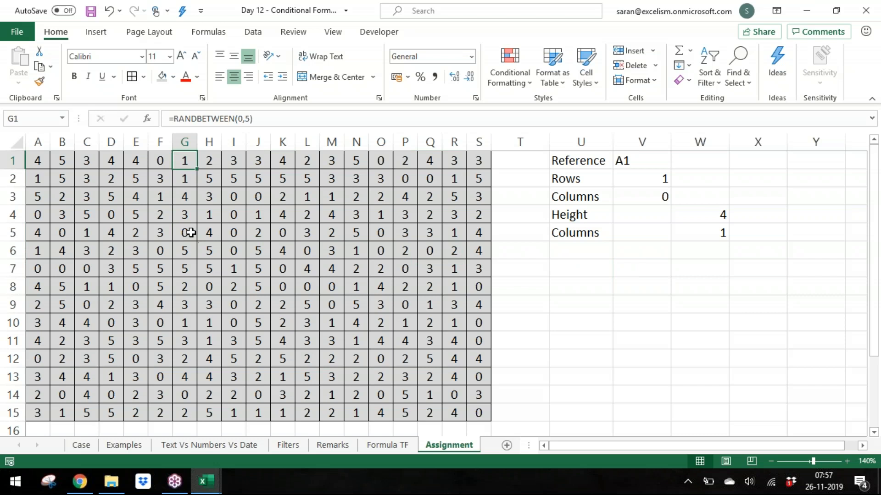
key("ctrl+Left")
key("ctrl+a")
key("ctrl+c")
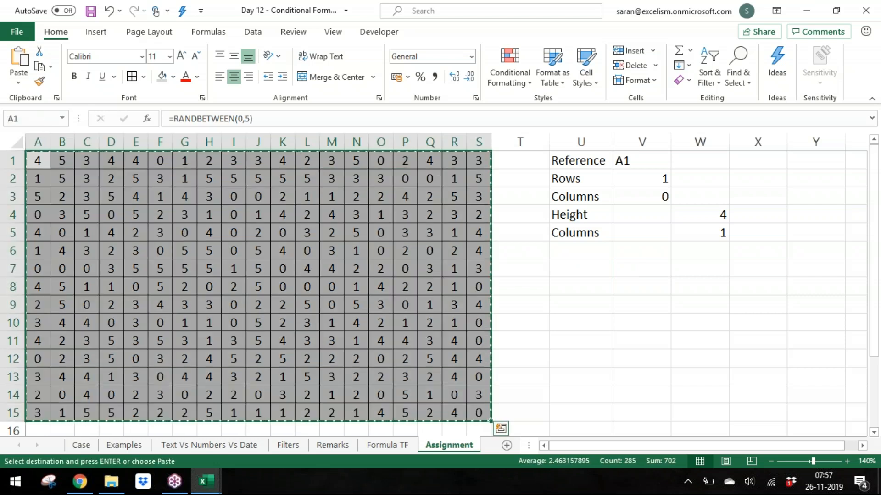
key("alt")
key("e")
key("s")
key("Down")
key("Down")
key("Down")
key("Down")
key("Down")
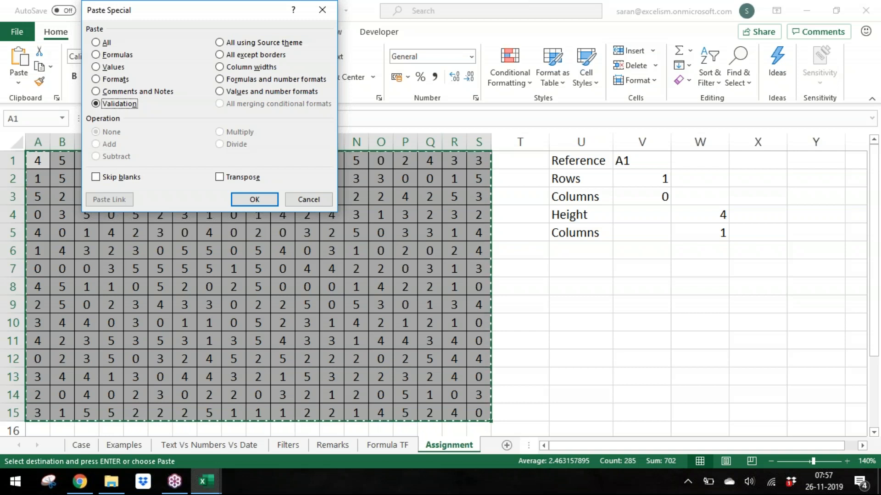
key("Up")
key("Up")
key("Up")
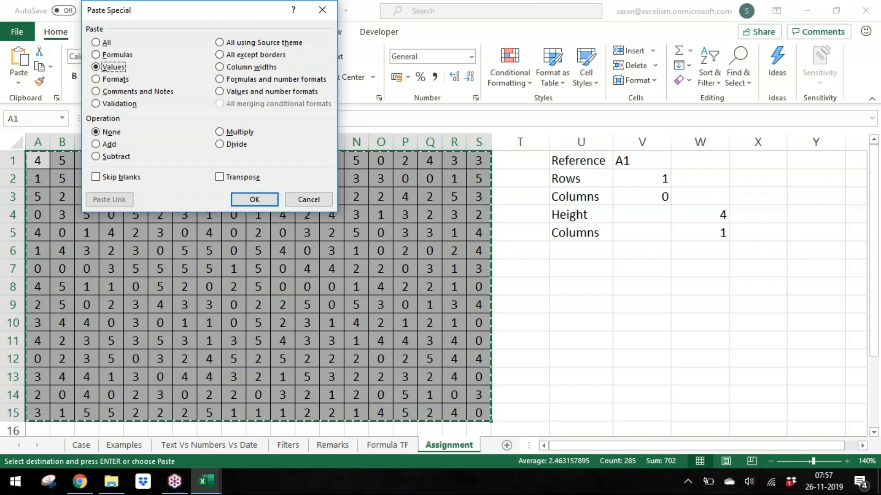
key("Return")
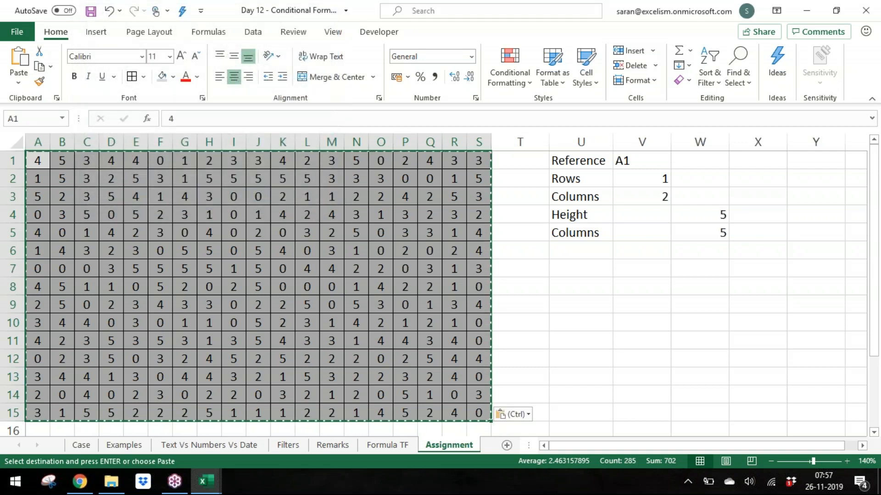
key("Escape")
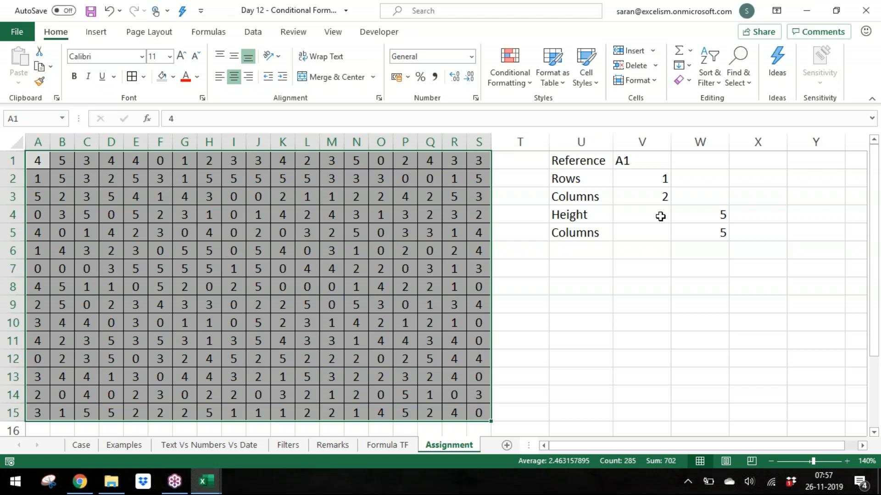
Step: Center-align the input values in V1:W5
left_click_drag(657, 165, 708, 233)
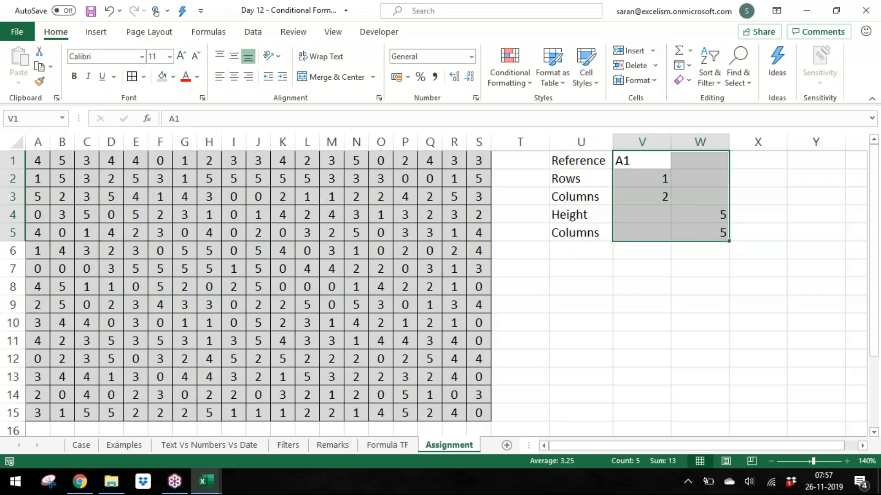
left_click(234, 77)
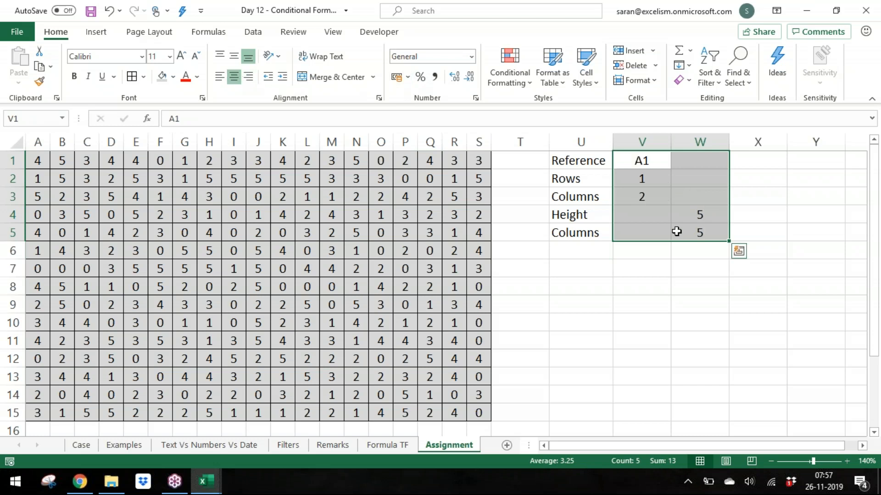
left_click(678, 231)
left_click(575, 272)
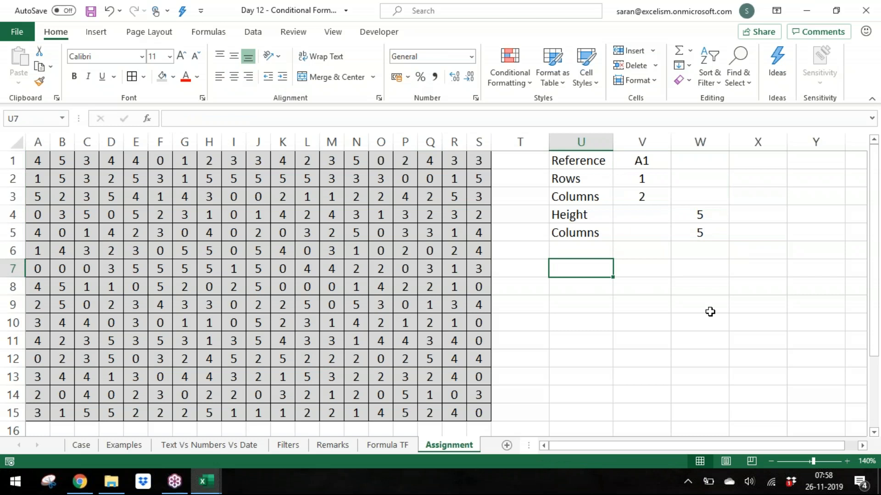
left_click_drag(652, 182, 684, 230)
left_click_drag(648, 179, 649, 195)
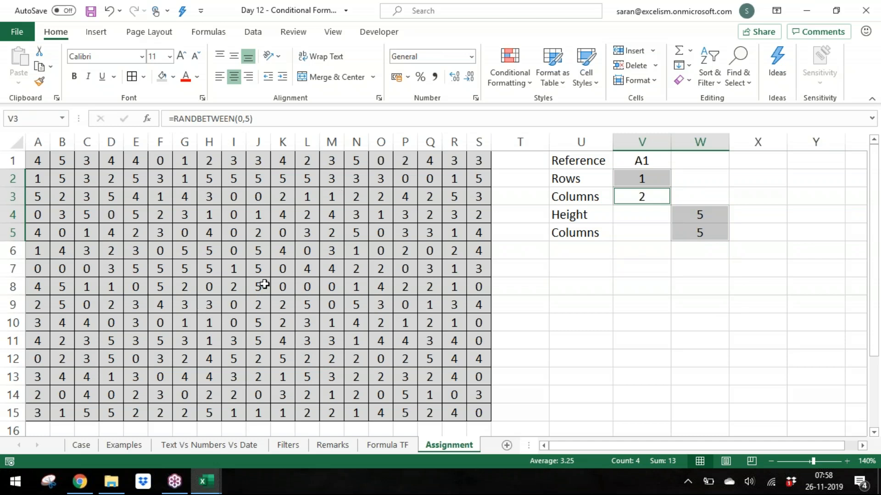
left_click(574, 265)
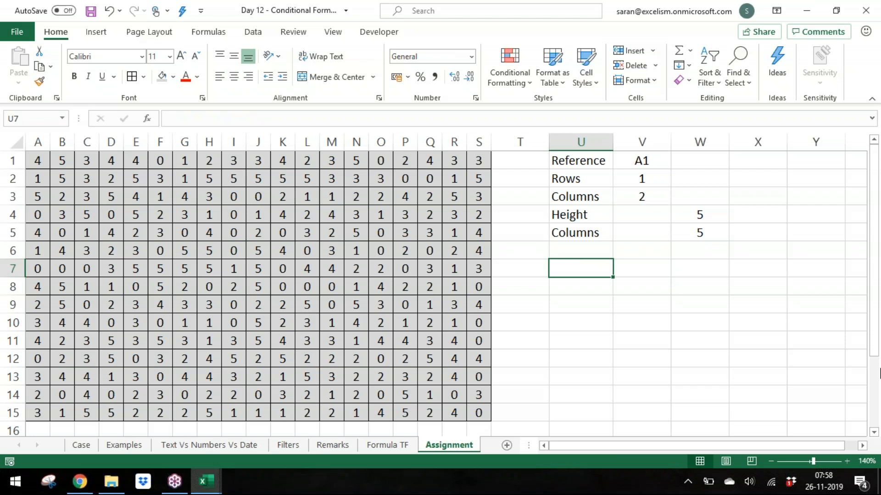
Step: Build an OFFSET formula in V7 using V1 as reference, V2 rows, V3 columns, W4 height and W5 width
key("Right")
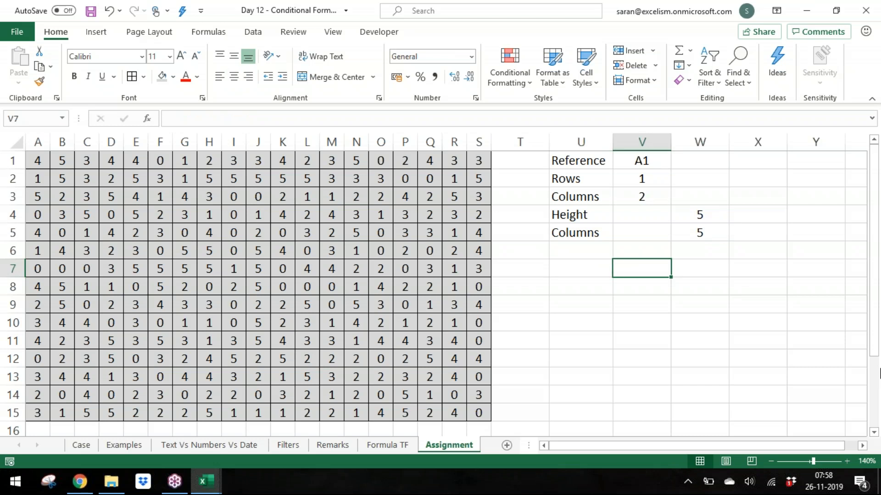
type("=off")
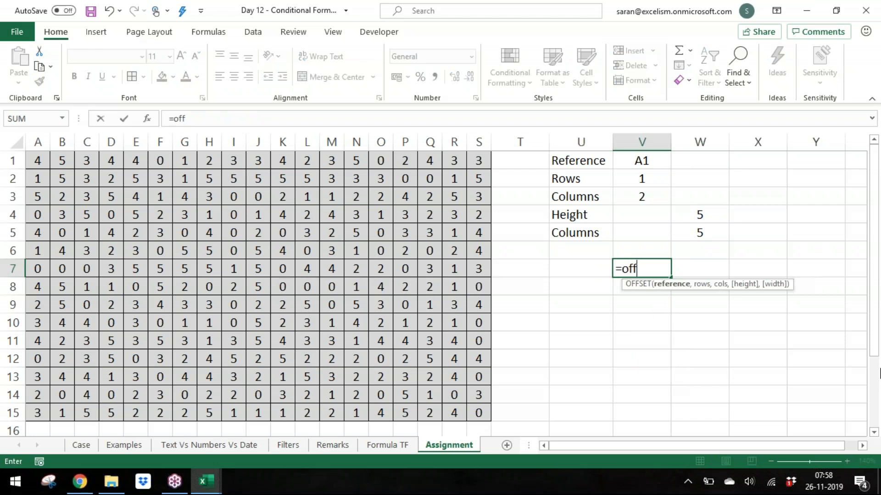
key("Tab")
left_click(629, 161)
type(",")
left_click(641, 179)
type(",")
left_click(647, 195)
type(",")
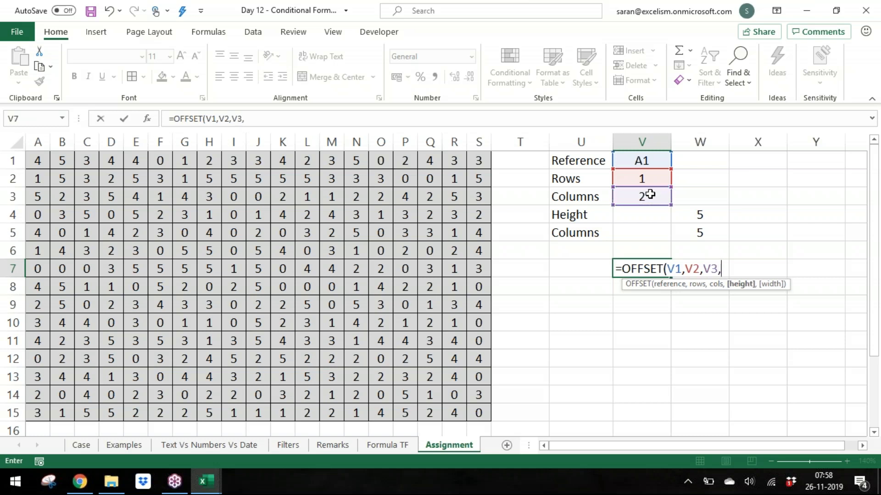
left_click(701, 216)
type(",")
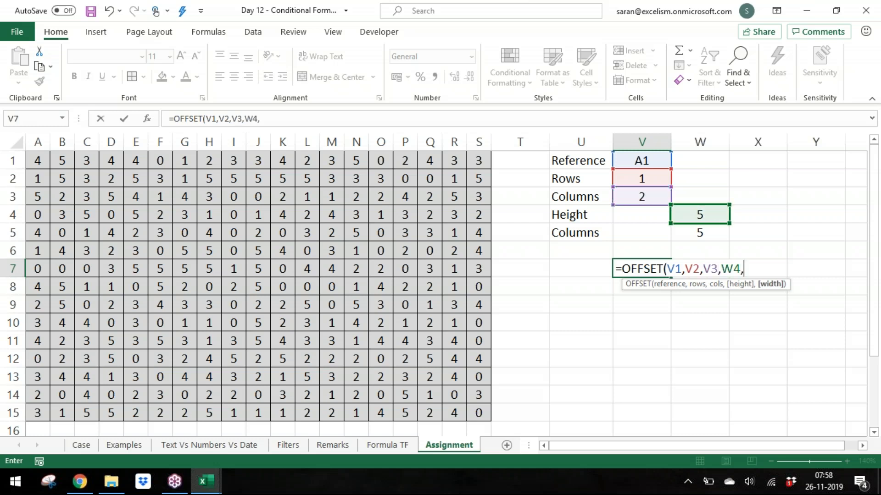
left_click(706, 236)
type(")")
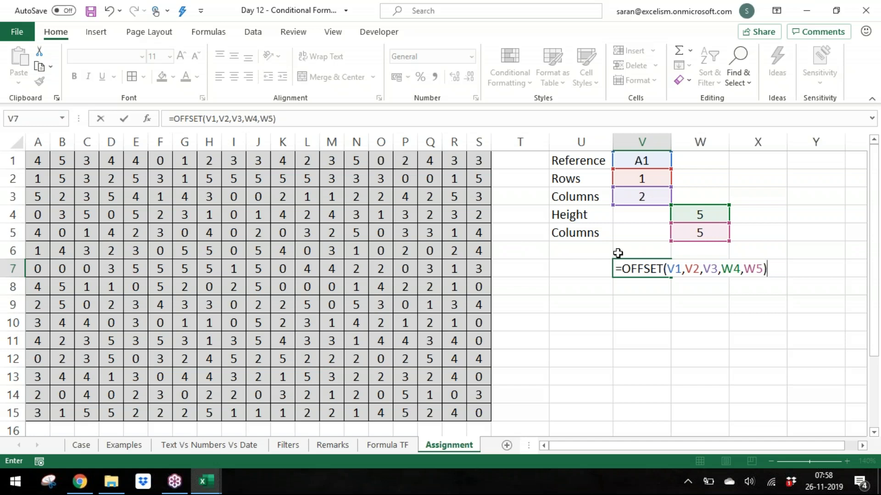
Step: Wrap the V7 OFFSET formula inside SUM and commit it
left_click(620, 269)
type("sum")
key("Tab")
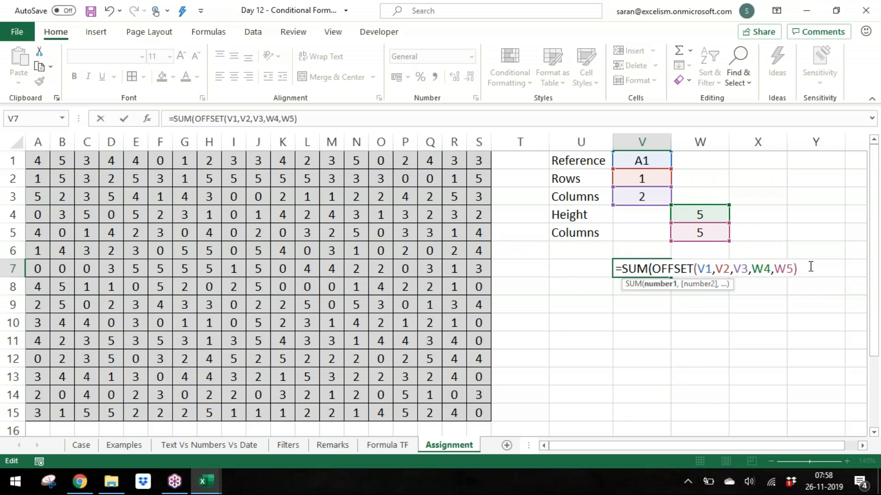
type(")")
key("Return")
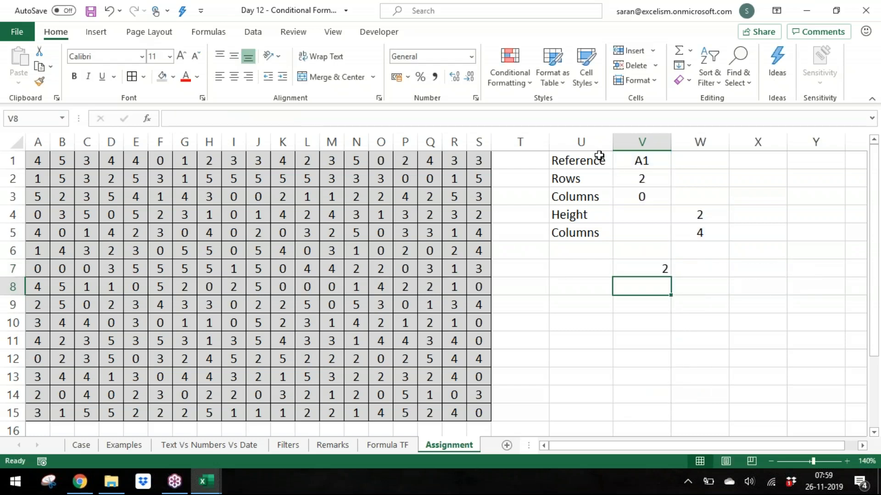
Step: Inspect the Rows formula and compare the V7 result against the corresponding block of grid cells
left_click(640, 178)
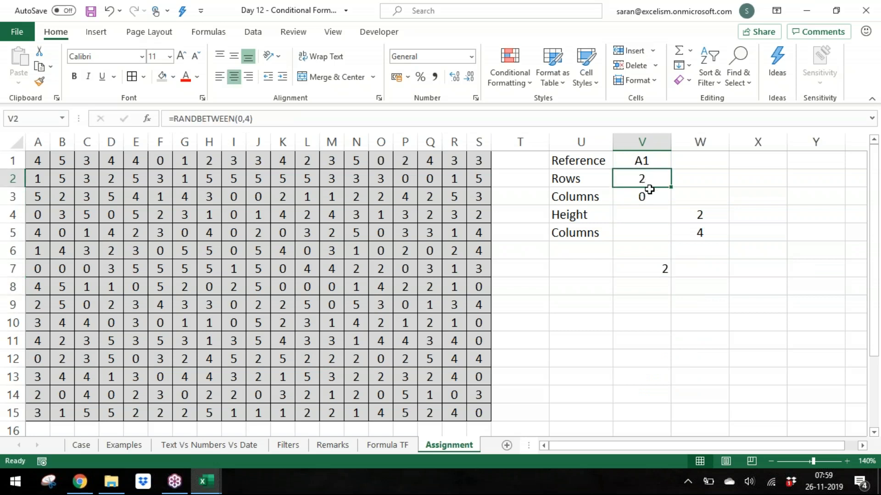
double_click(660, 182)
key("Escape")
left_click_drag(37, 197, 119, 213)
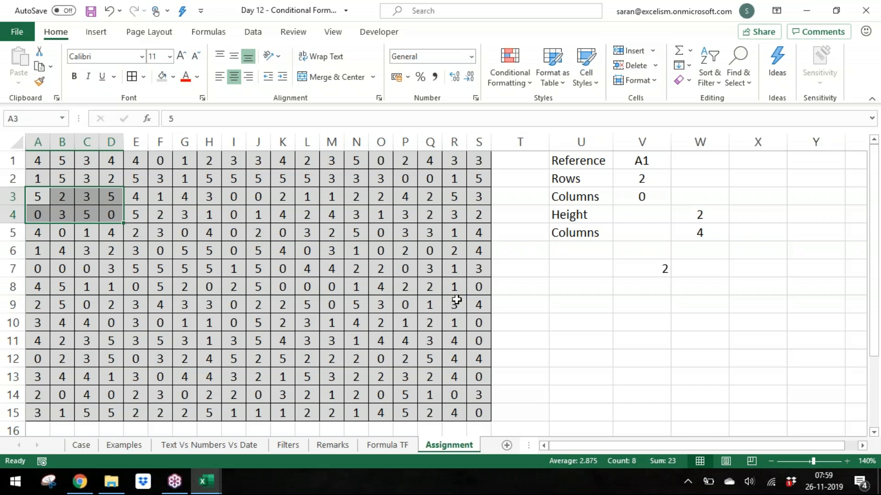
double_click(664, 268)
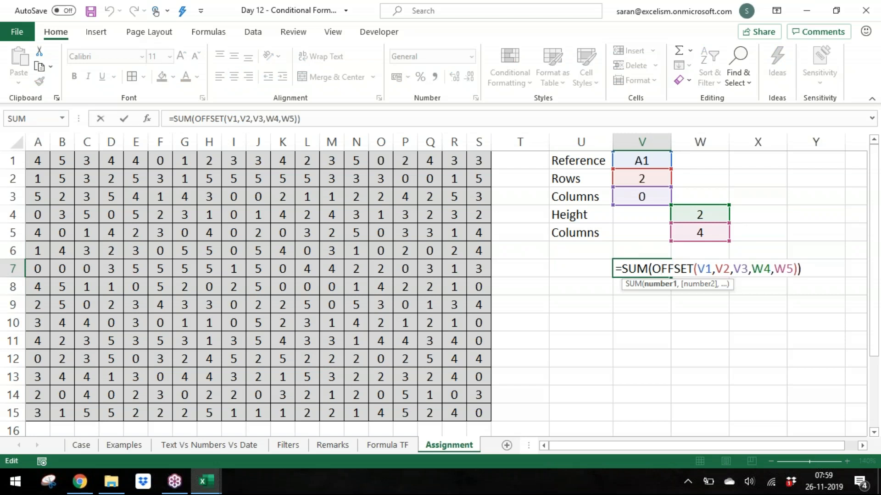
key("Return")
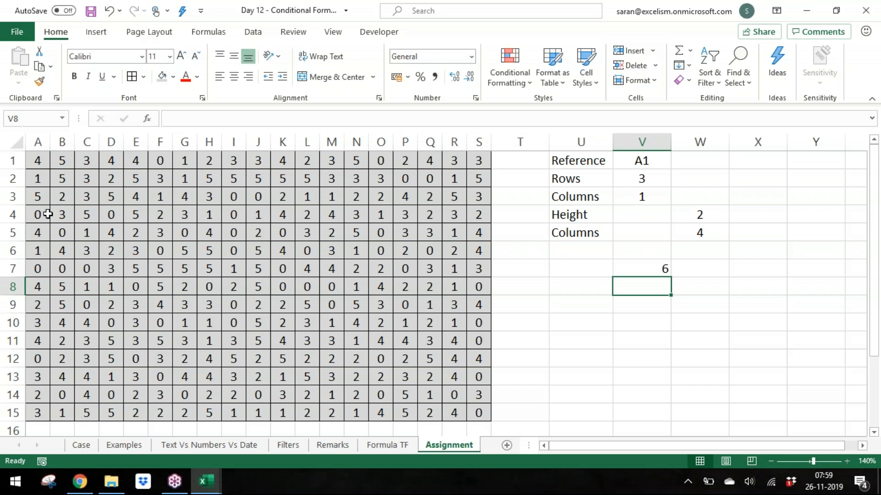
left_click_drag(60, 216, 129, 228)
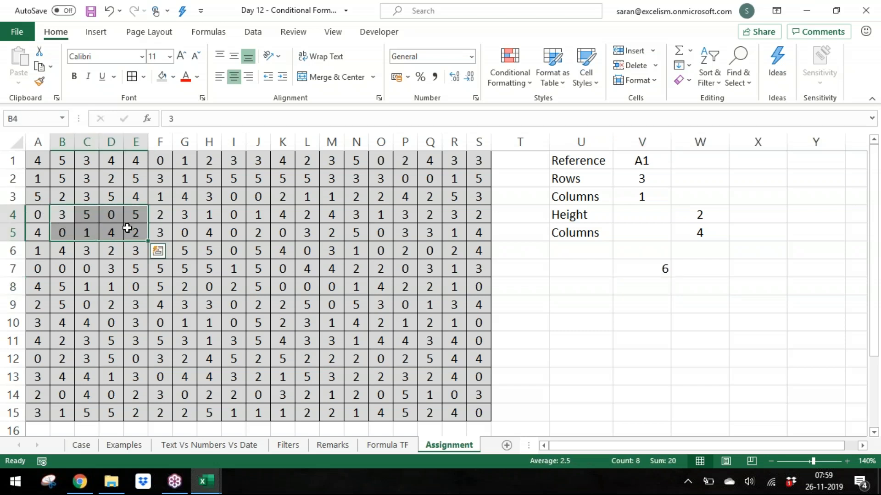
Step: Set the OFFSET reference in the V7 formula to A1 instead of V1
left_click(663, 271)
double_click(663, 270)
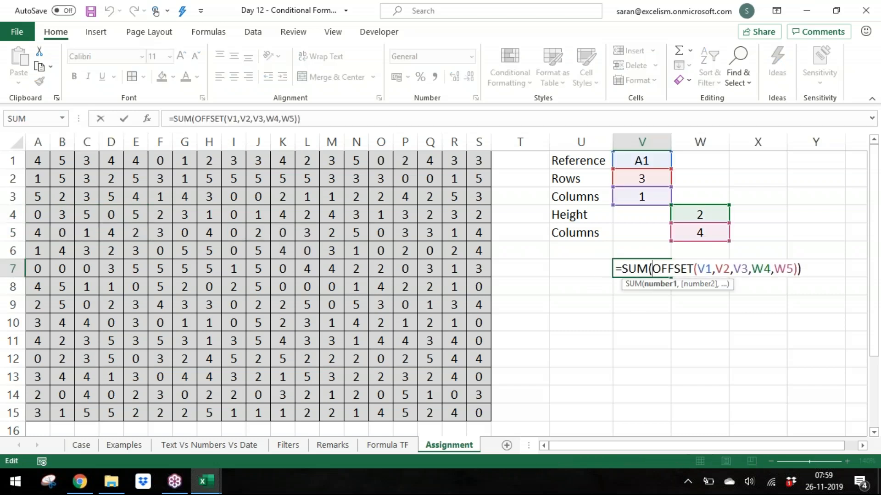
left_click(705, 267)
left_click_drag(705, 268, 699, 267)
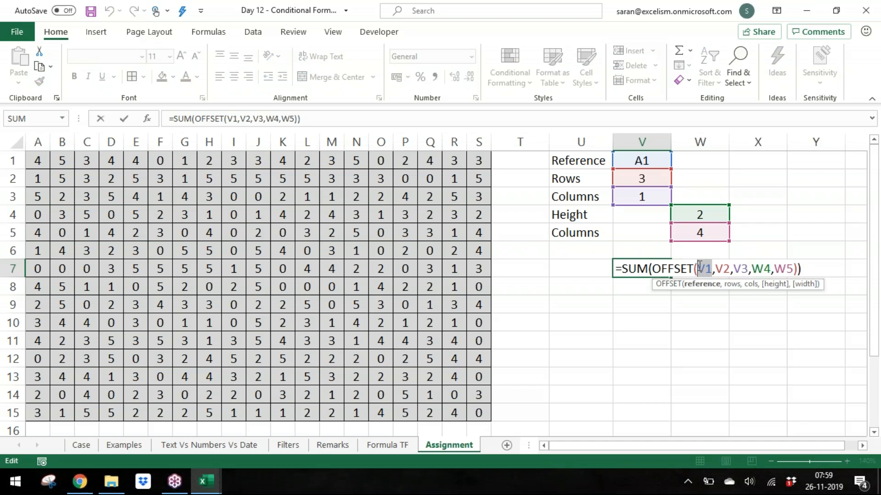
type("A1")
key("Return")
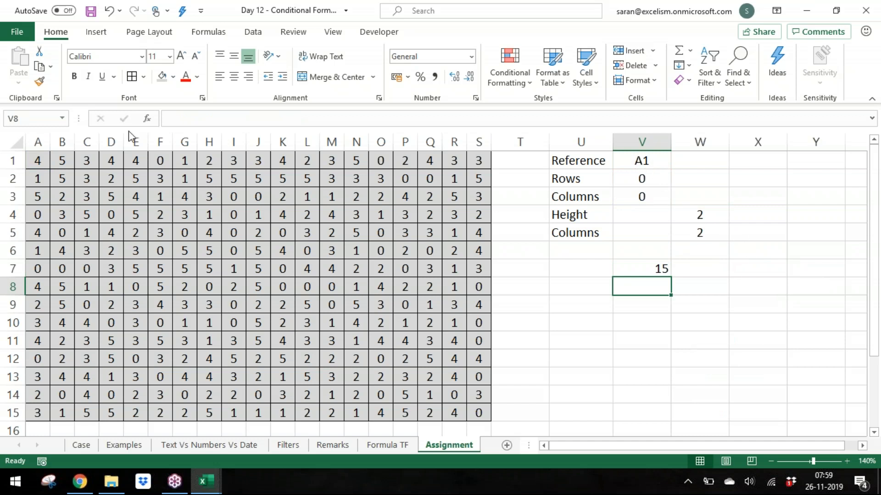
Step: Verify the V7 sum by selecting the matching grid cells and inspecting the input formulas and the OFFSET part of the formula
left_click_drag(39, 164, 62, 177)
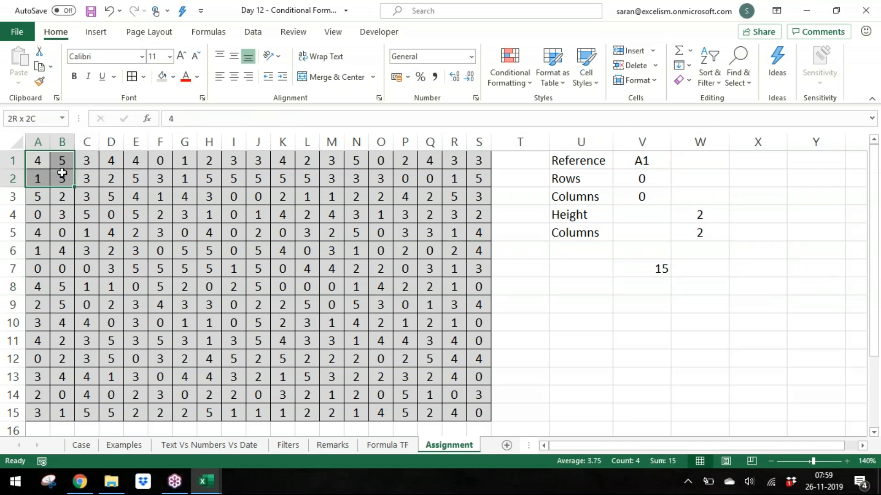
left_click(651, 274)
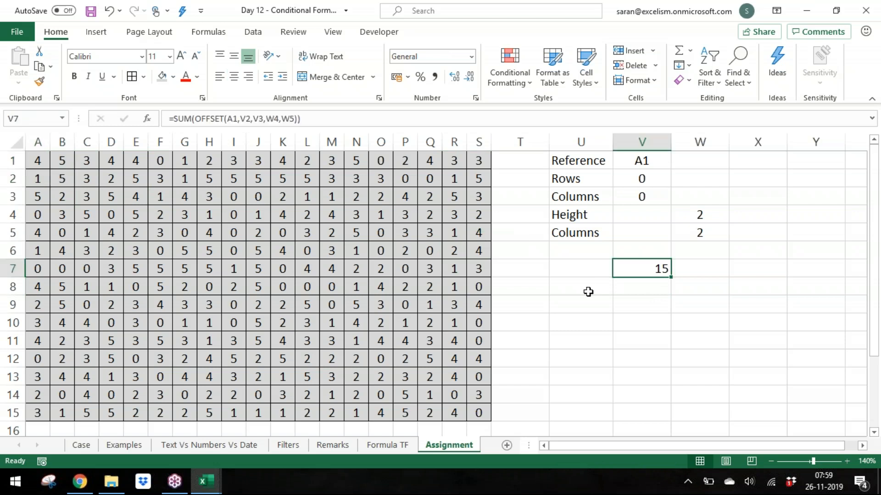
left_click(591, 291)
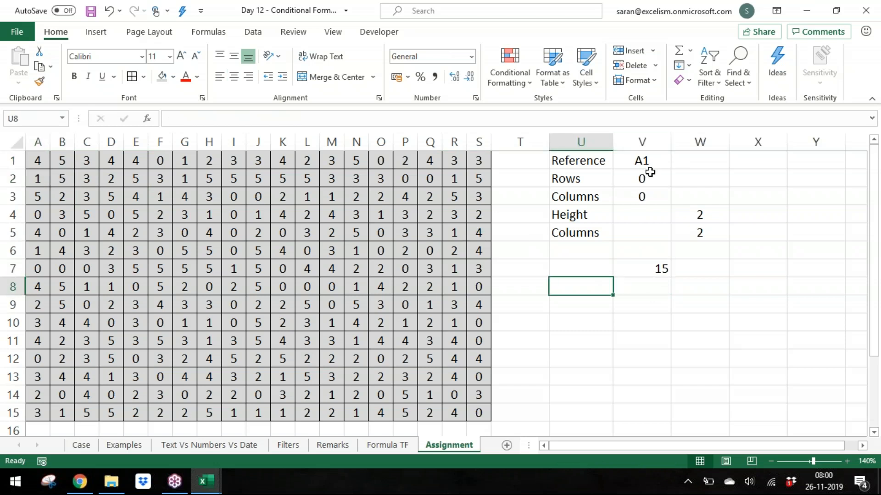
left_click_drag(650, 172, 648, 194)
left_click_drag(706, 209, 700, 234)
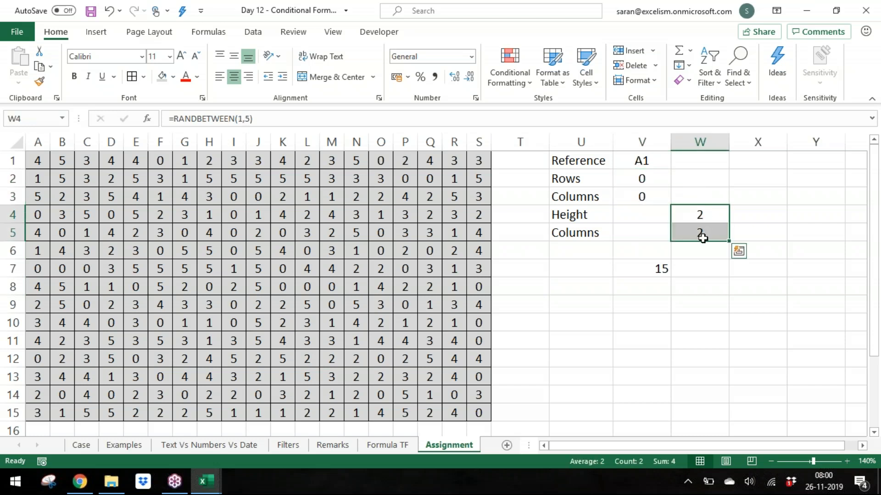
left_click(661, 270)
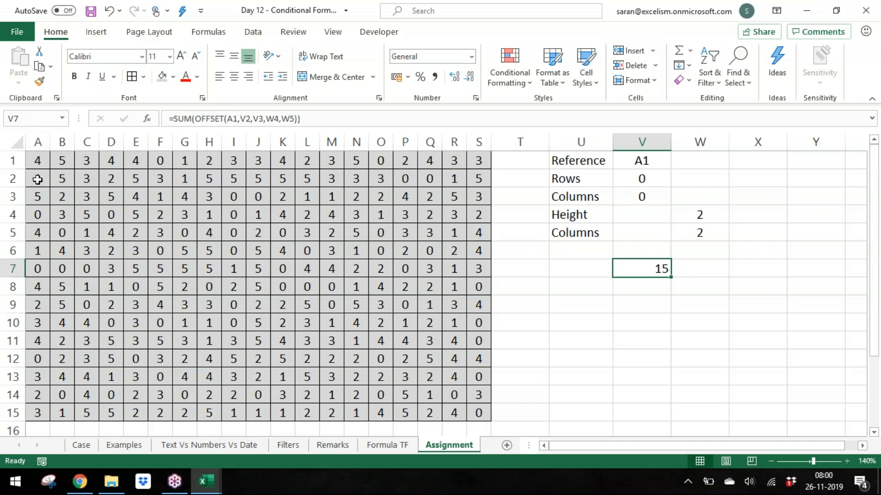
left_click(36, 159)
left_click_drag(36, 159, 64, 178)
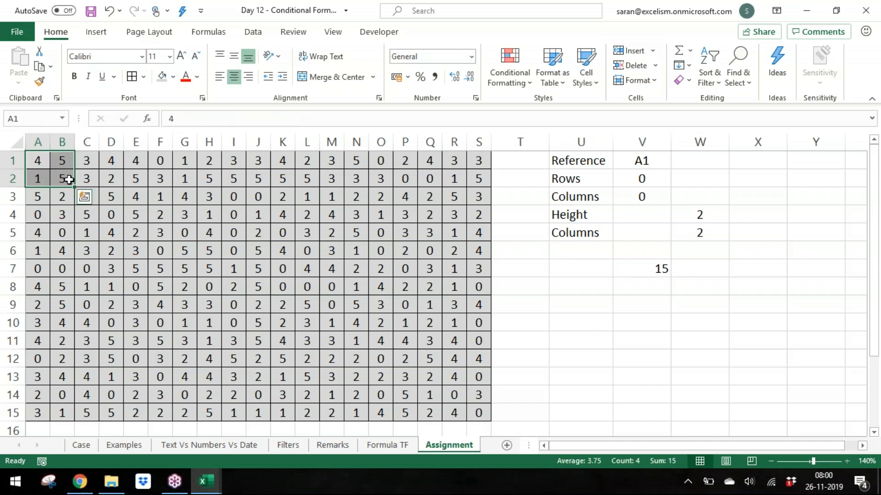
left_click(601, 338)
left_click(602, 310)
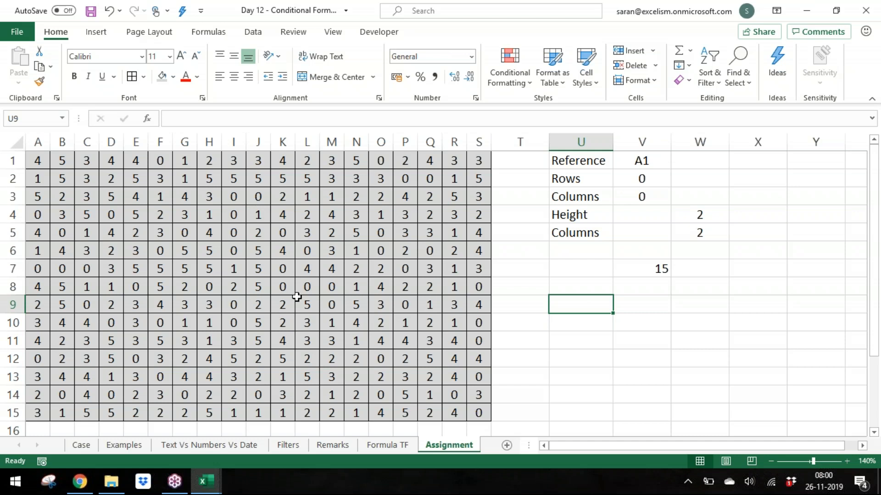
left_click(661, 268)
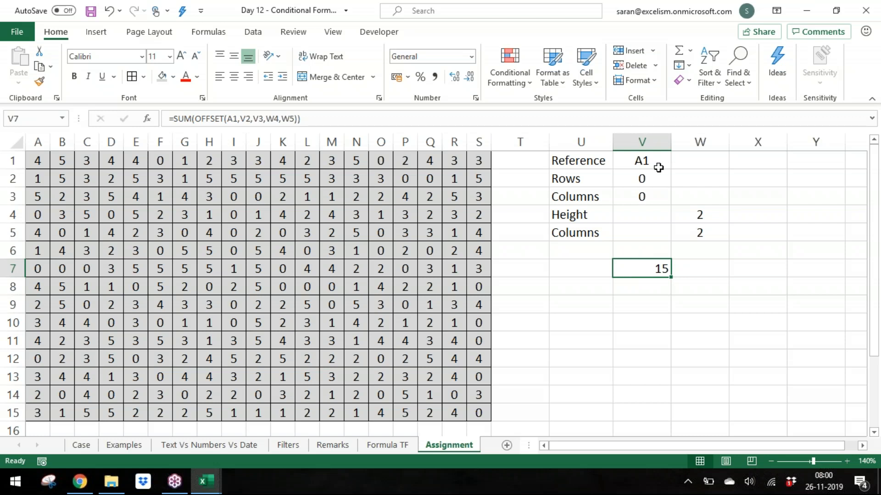
double_click(648, 266)
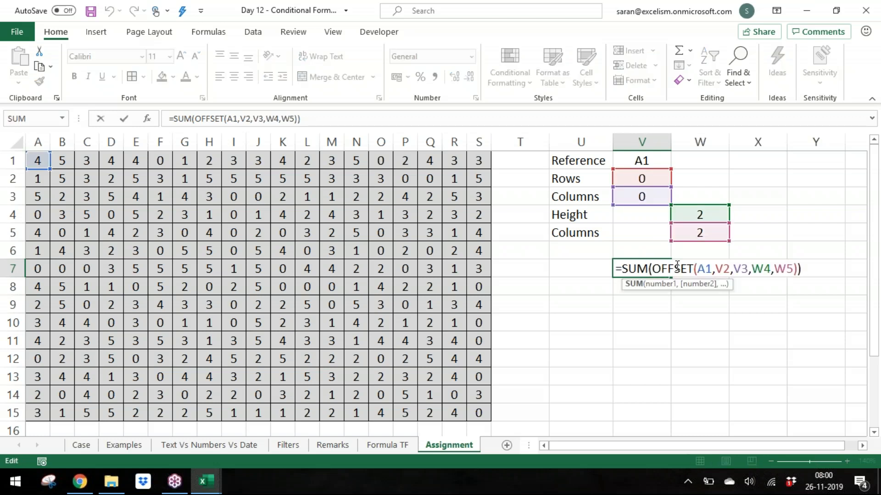
left_click_drag(642, 253, 706, 254)
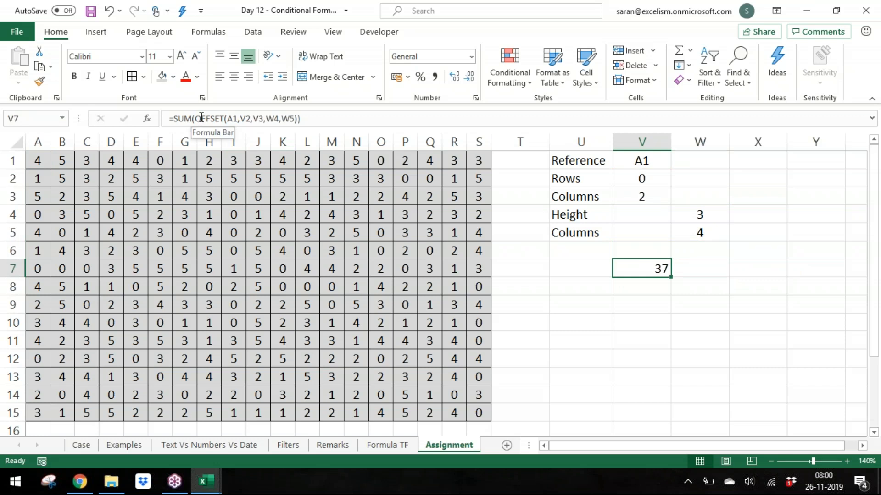
left_click_drag(199, 117, 295, 115)
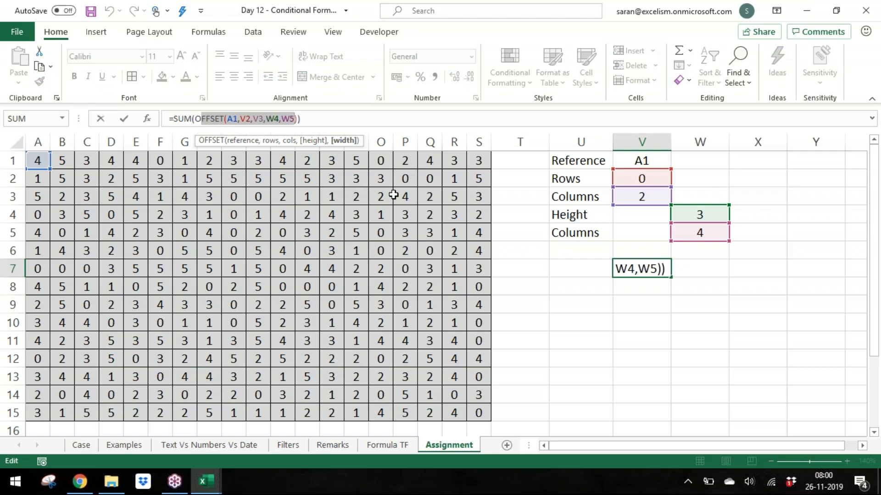
key("Escape")
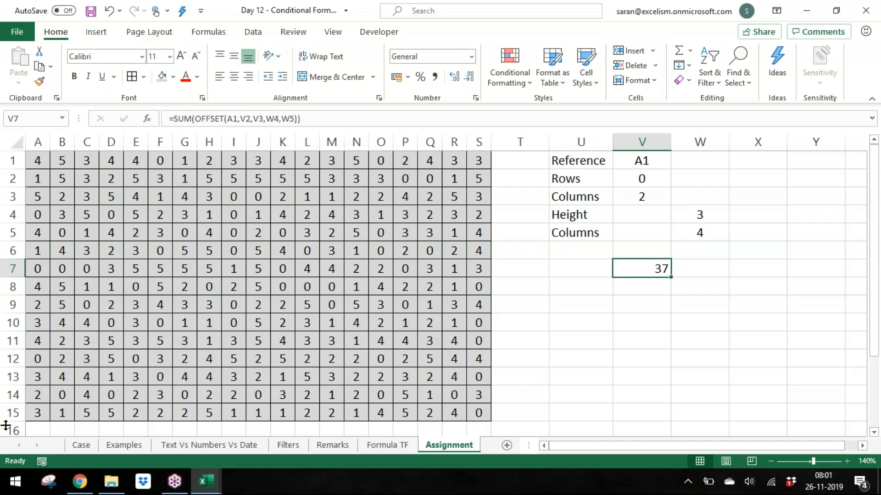
left_click(82, 445)
left_click(459, 242)
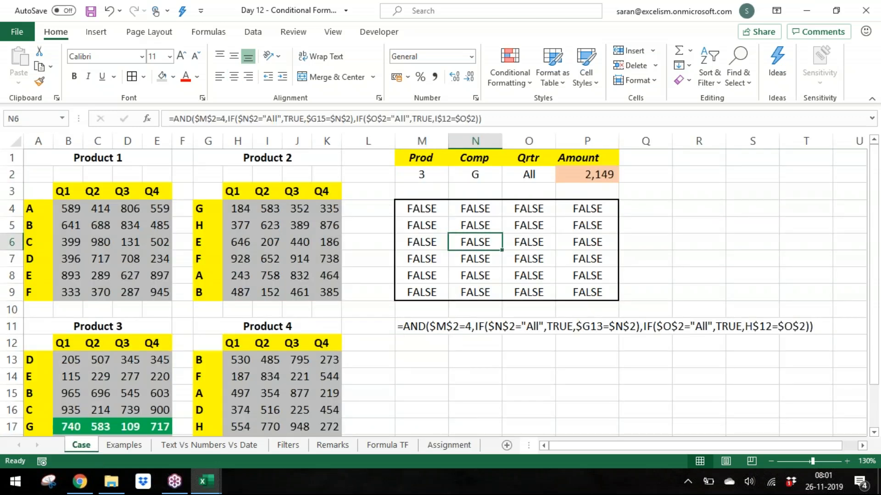
left_click(444, 446)
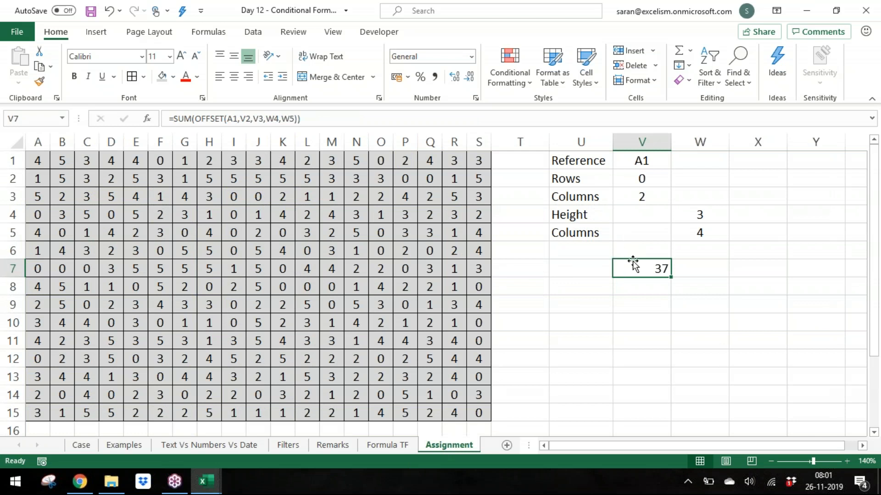
Step: Label cell U7 as SUM
key("Left")
type("SUM")
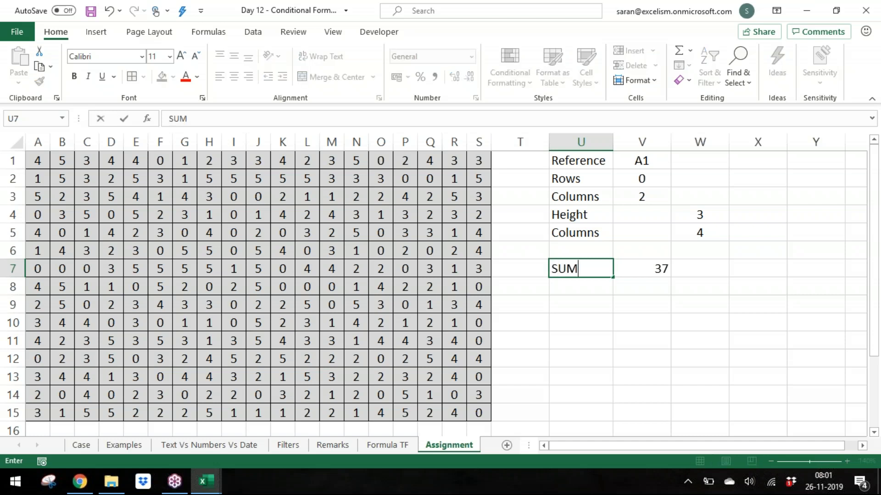
key("Return")
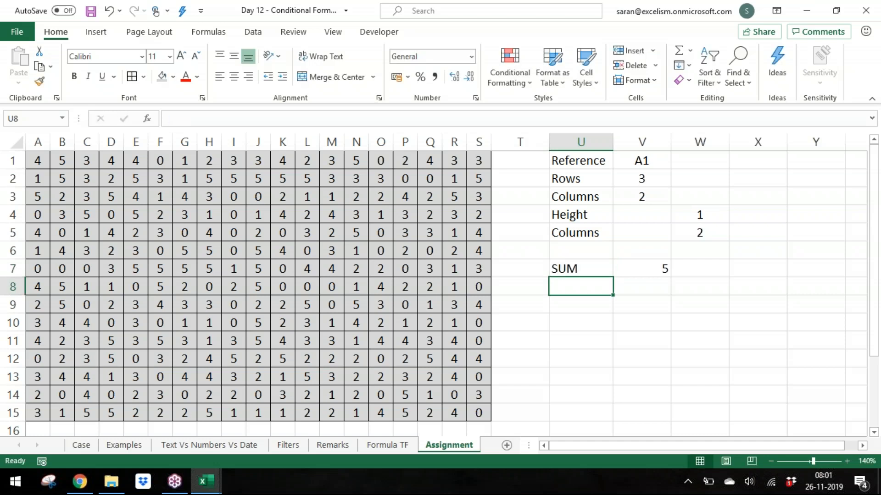
key("Right")
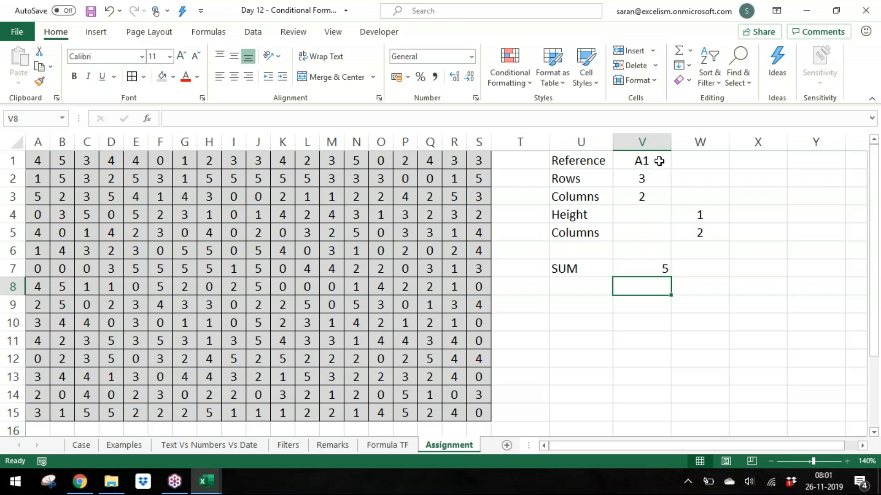
Step: Fill the input cells V2:V3 and W4:W5 with a light orange shade and save the workbook
left_click(651, 176)
left_click(651, 162)
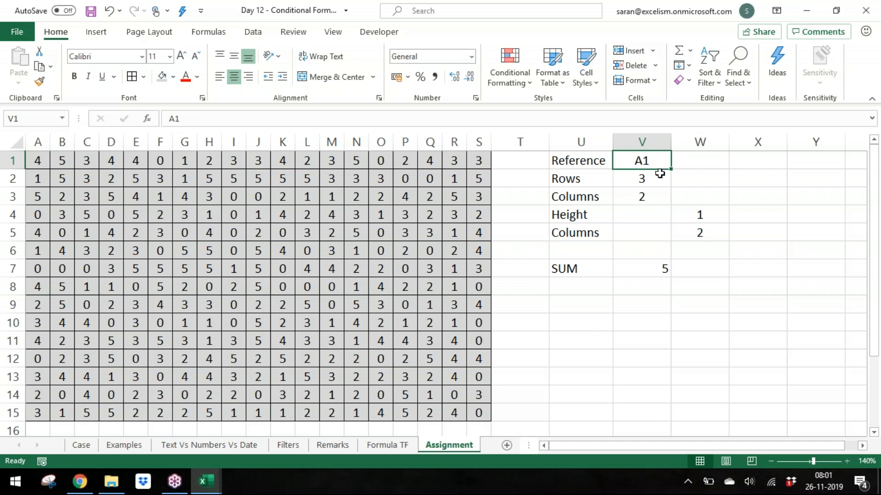
left_click_drag(660, 176, 663, 197)
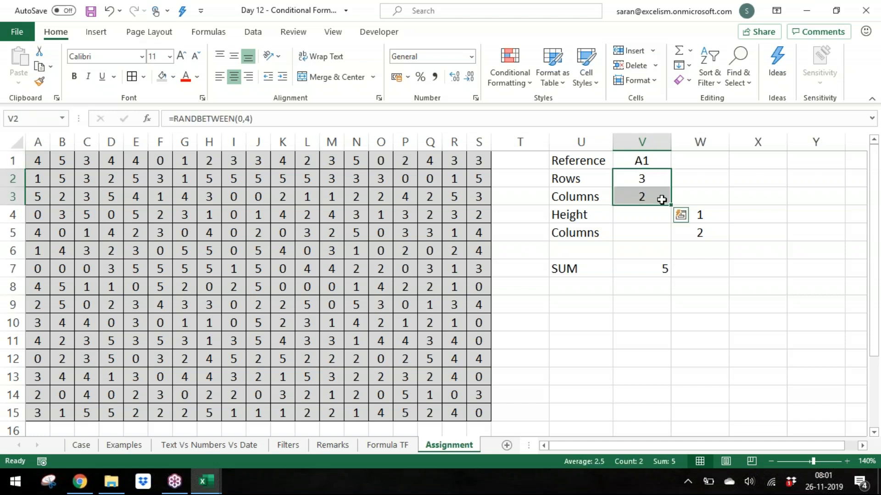
left_click(718, 213, "ctrl")
left_click(723, 232, "ctrl")
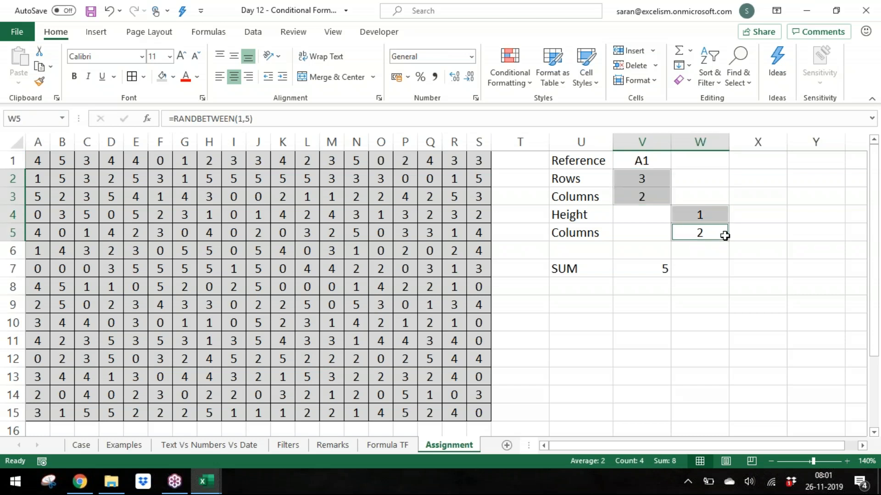
left_click(173, 76)
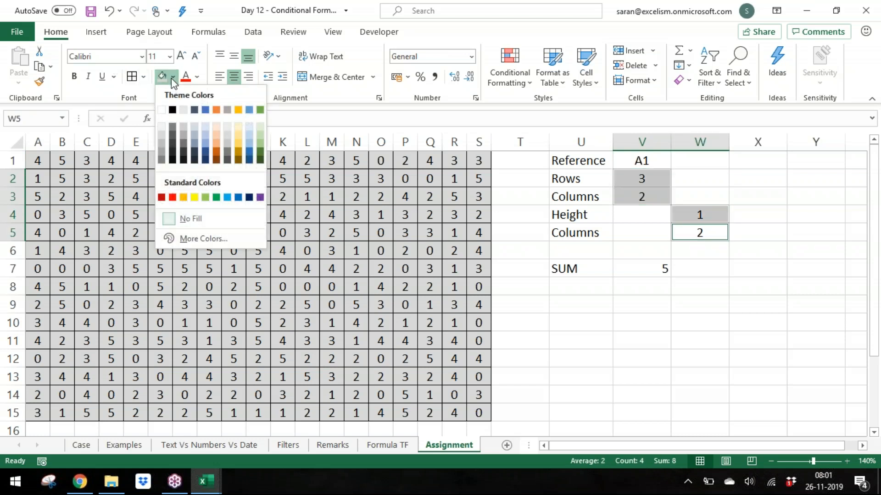
left_click(219, 137)
left_click(452, 251)
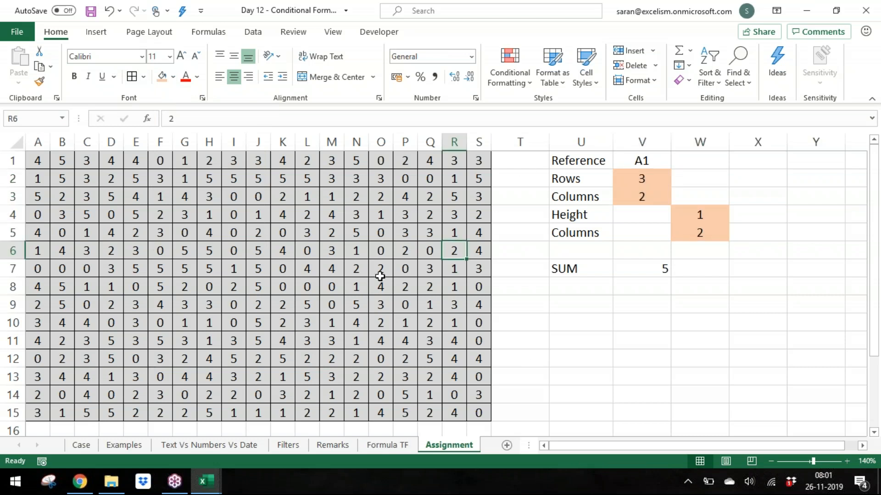
key("ctrl+s")
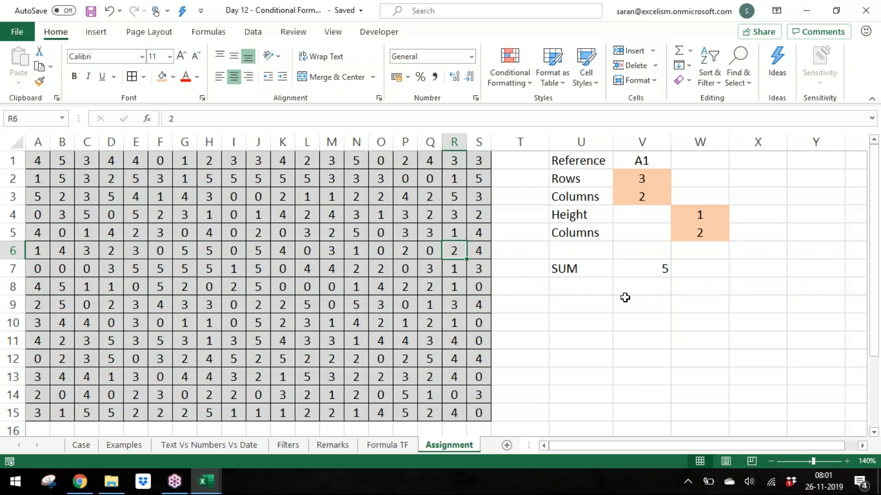
Step: Enter the labels ROW, COLUMN and AND in cells U9 to U11
left_click(608, 301)
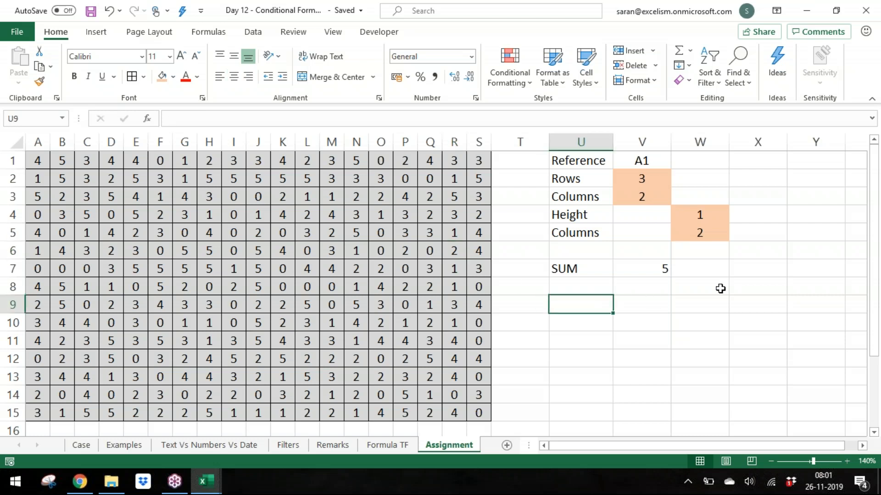
type("ROW")
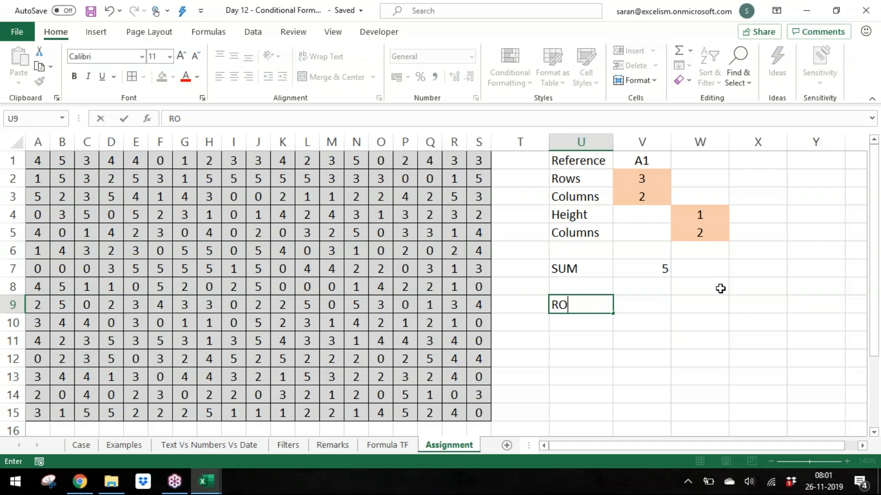
key("Return")
type("Col")
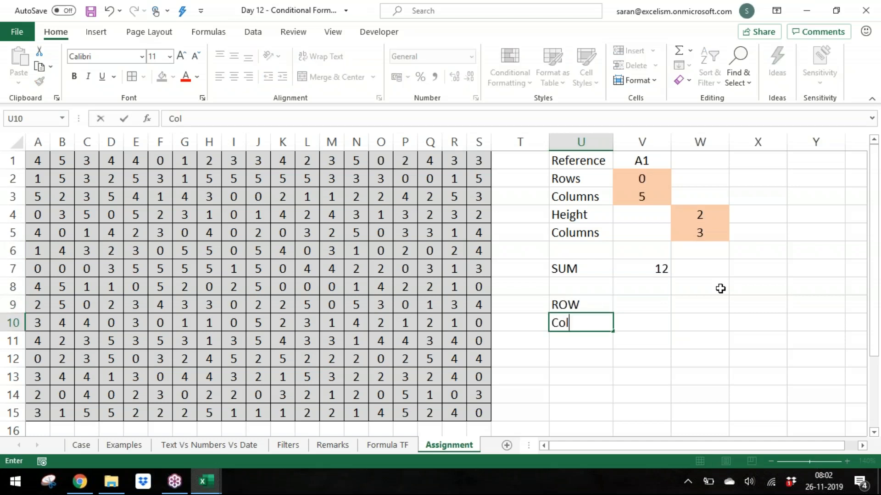
key("BackSpace")
key("Caps_Lock")
type("OLUMN")
key("Return")
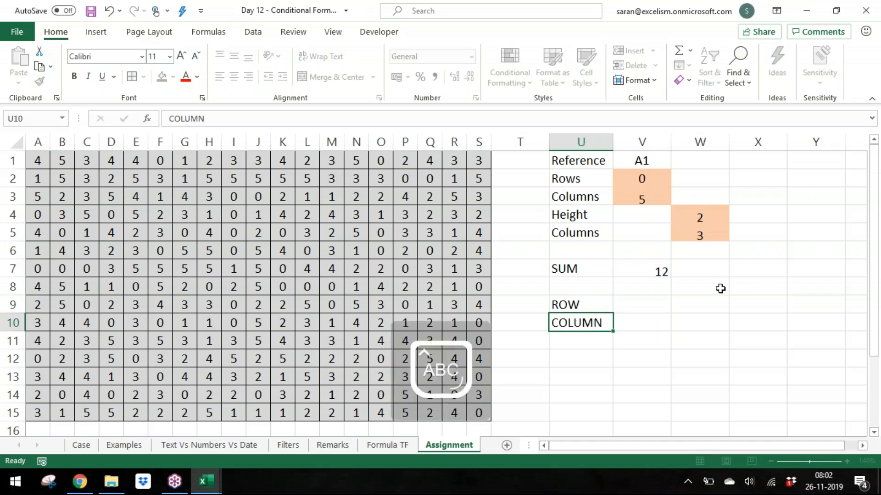
type("and")
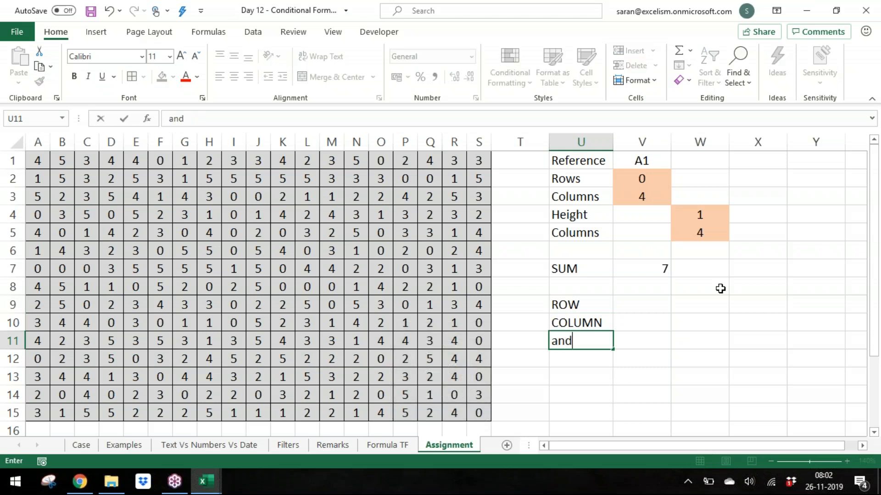
key("Return")
key("Up")
type("AND")
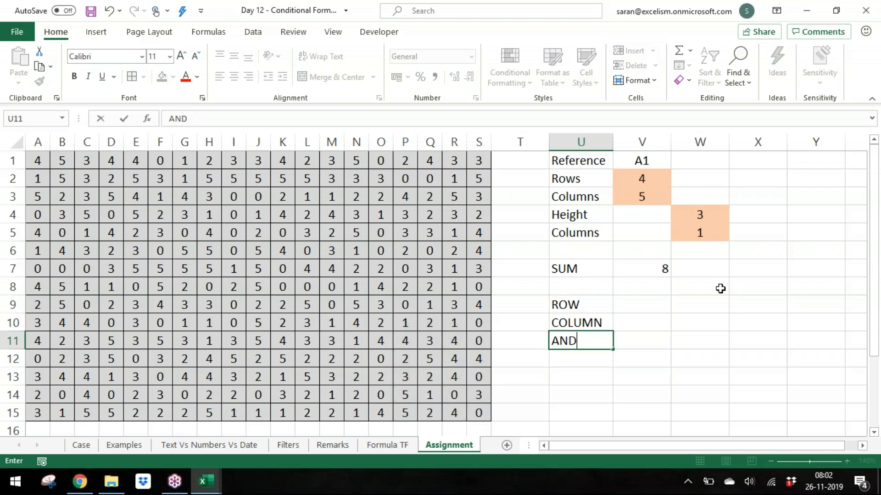
key("Return")
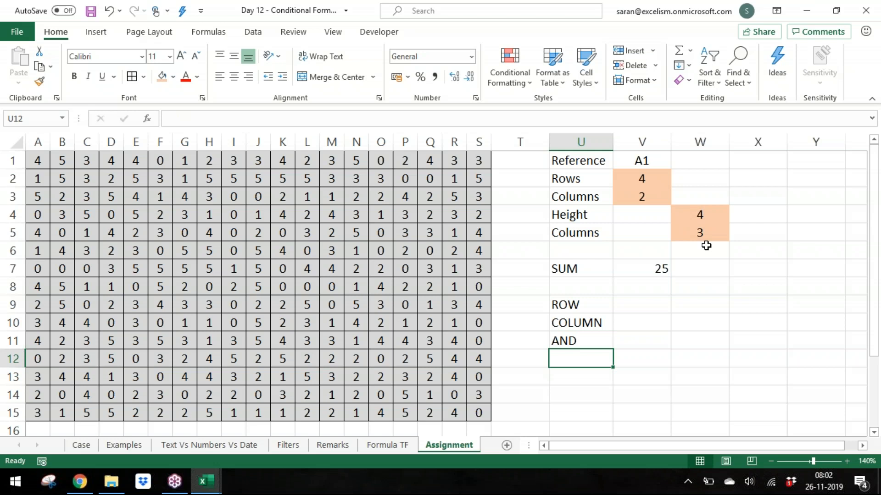
Step: Move the ROW, COLUMN and AND labels down one row to U10:U12
key("Up")
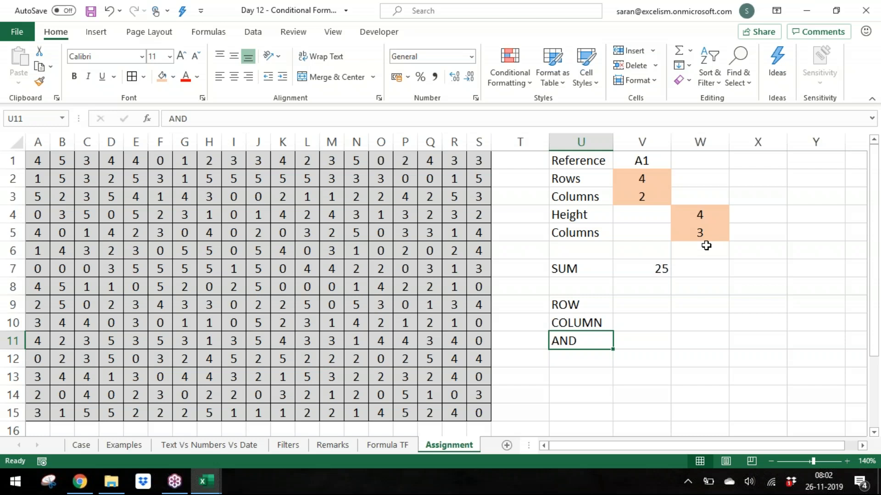
key("Up")
key("Up")
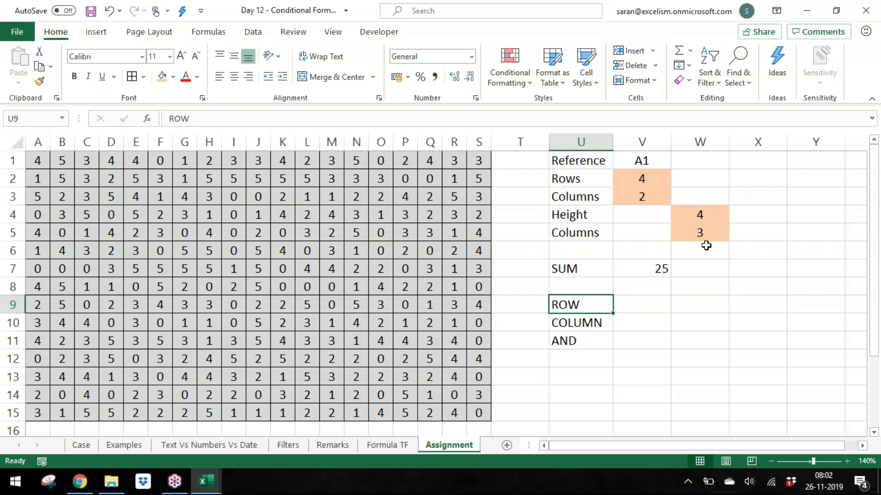
key("Down")
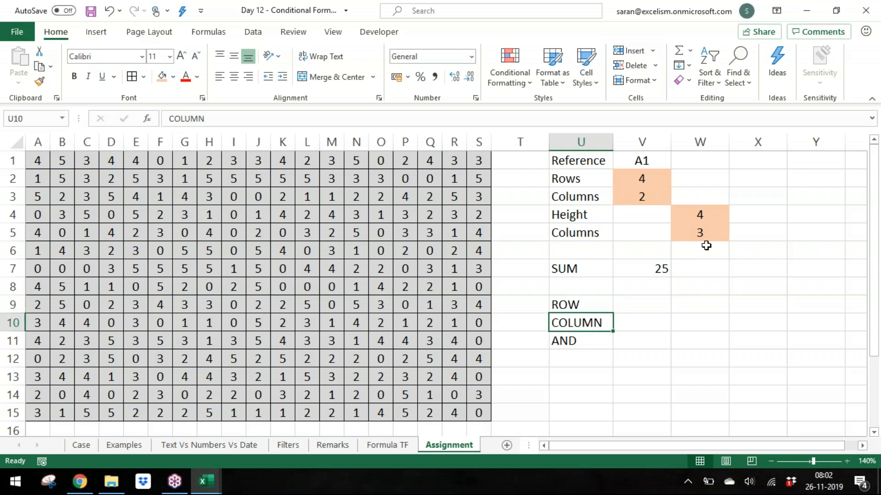
key("Up")
key("alt")
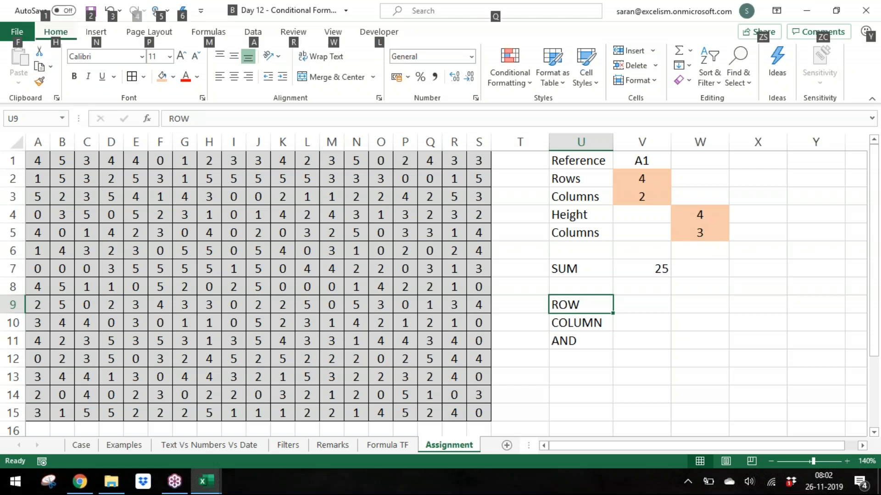
key("alt")
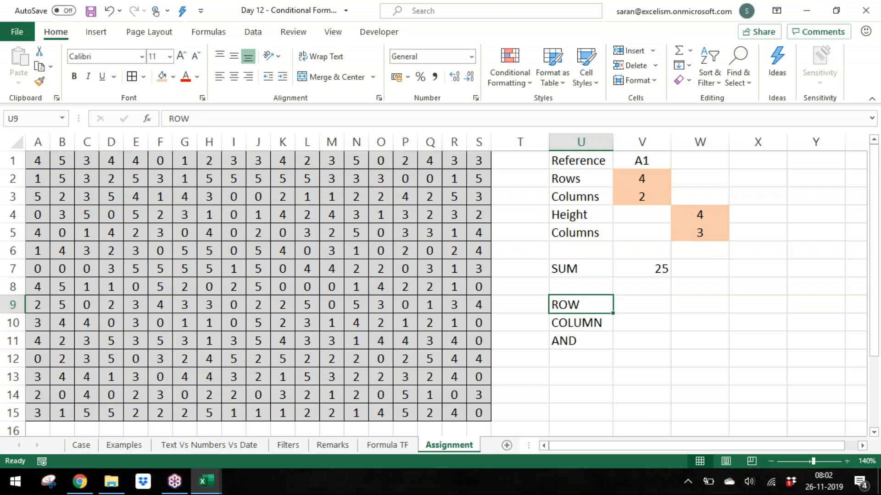
key("shift+Down")
key("shift+Down")
key("ctrl+x")
key("Down")
key("ctrl+v")
key("Up")
Step: Enter the heading Condtional Formatting in cell U9 and save the workbook
key("F2")
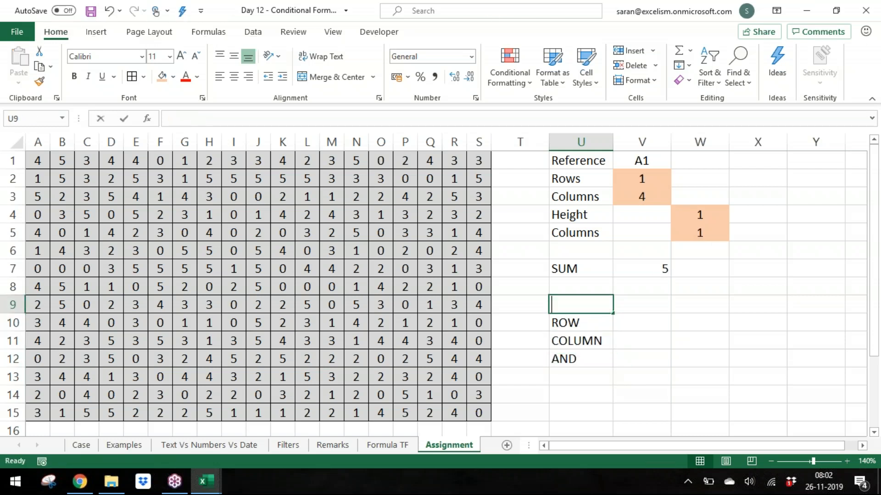
type("cond")
key("BackSpace")
key("BackSpace")
key("BackSpace")
key("BackSpace")
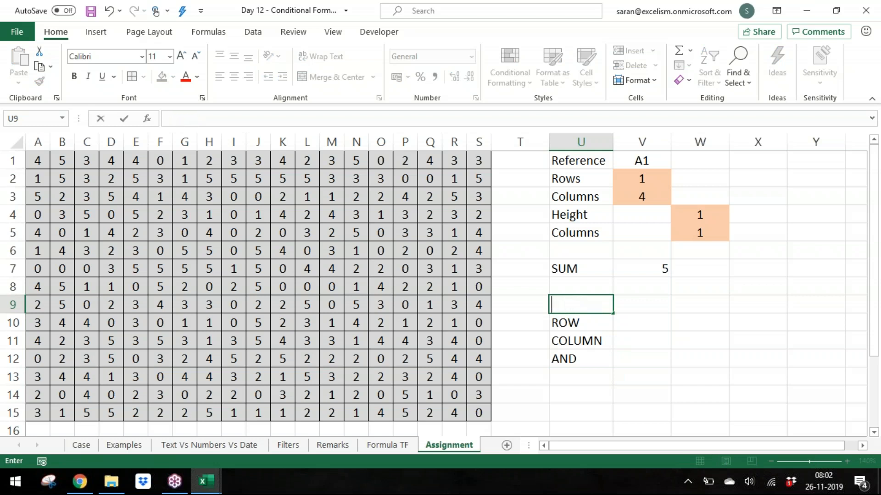
type("Cond")
key("BackSpace")
key("BackSpace")
type("ndtional Formatting")
key("Return")
key("ctrl+s")
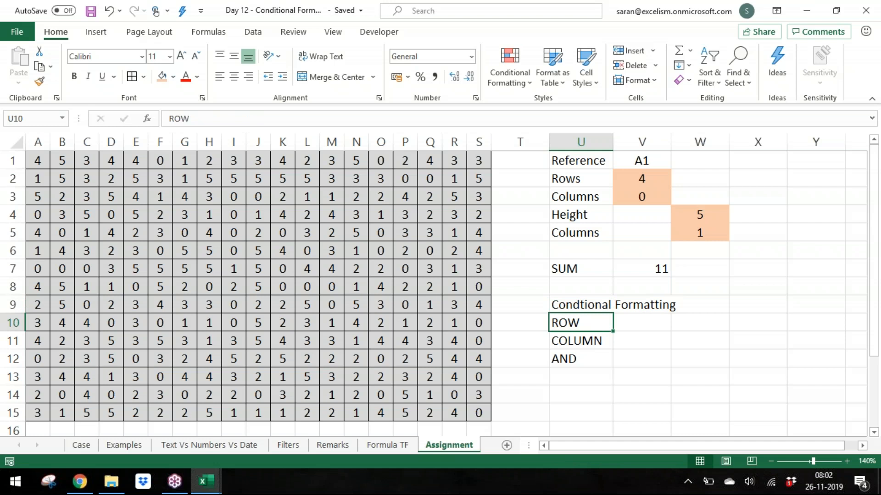
Step: Close the open workbooks and start a new blank workbook
key("ctrl+w")
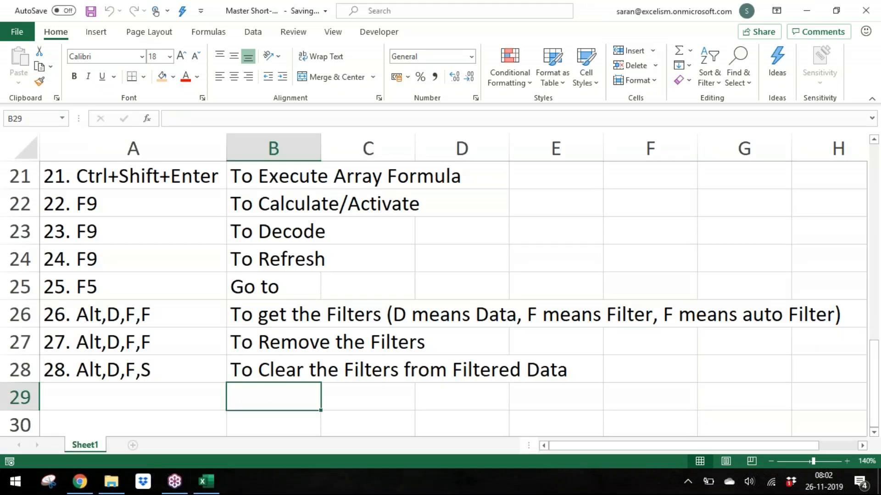
key("ctrl+w")
key("alt+Tab")
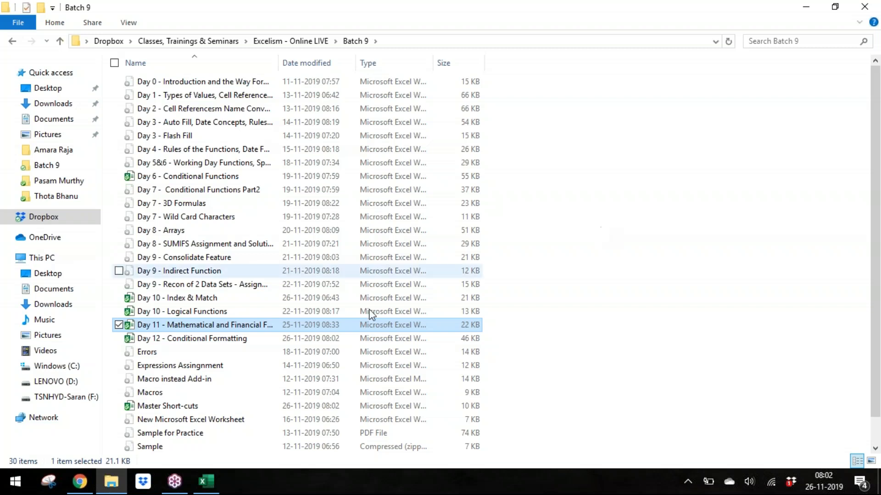
left_click(205, 481)
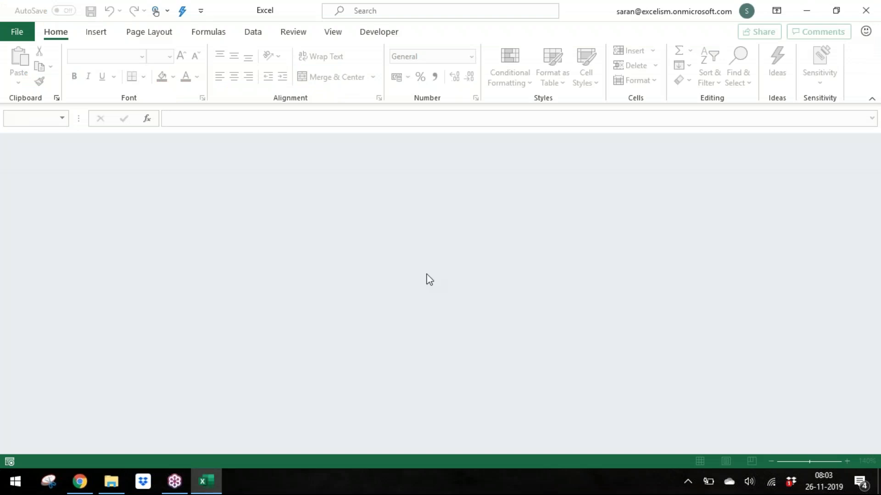
key("ctrl+n")
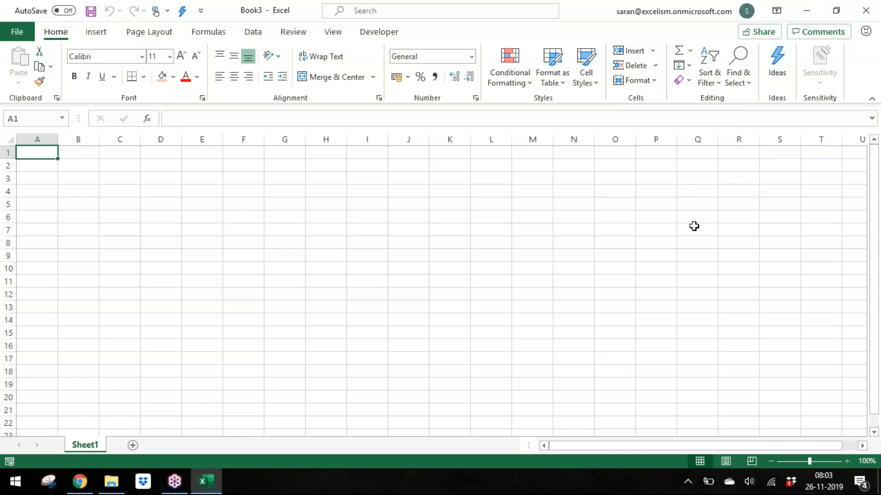
left_click(851, 460)
left_click(851, 460)
left_click(851, 460)
left_click(851, 460)
left_click(851, 460)
left_click(851, 460)
Step: Switch to the Day 6 - Conditional Functions workbook
key("alt+Tab")
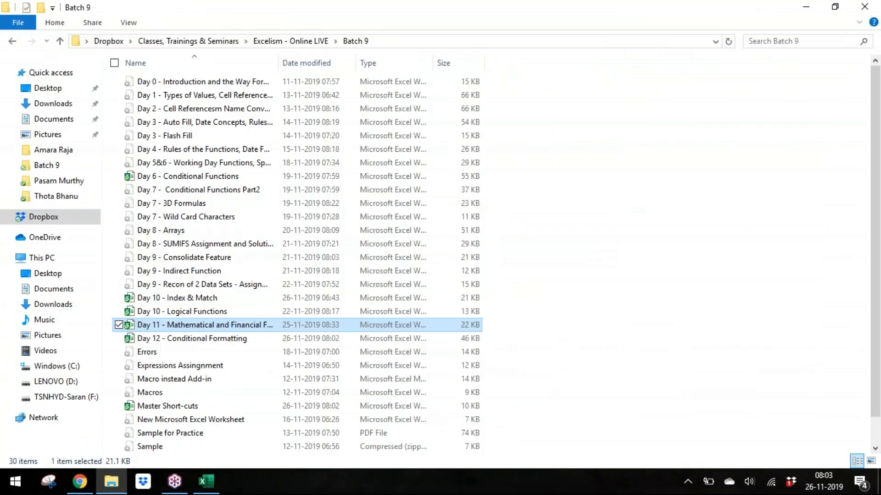
key("Up")
key("Up")
key("Up")
key("Up")
key("Up")
key("Up")
key("Up")
key("Up")
key("Up")
key("Up")
key("Up")
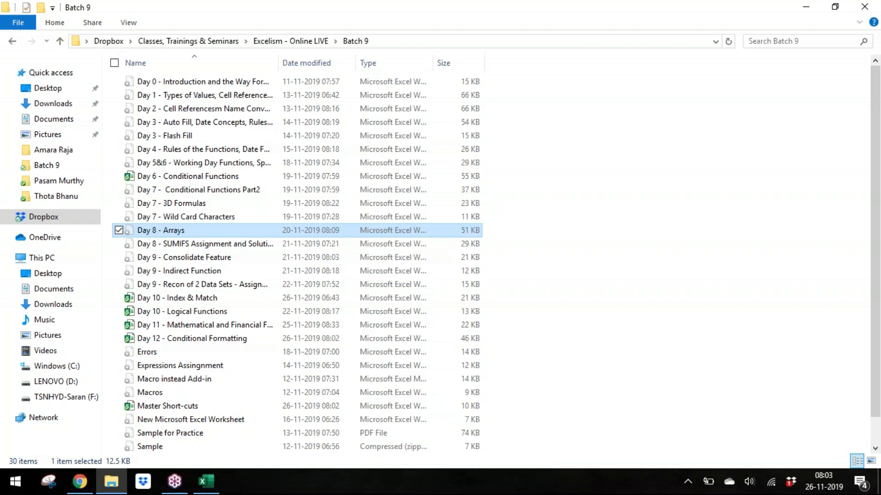
key("alt+Tab")
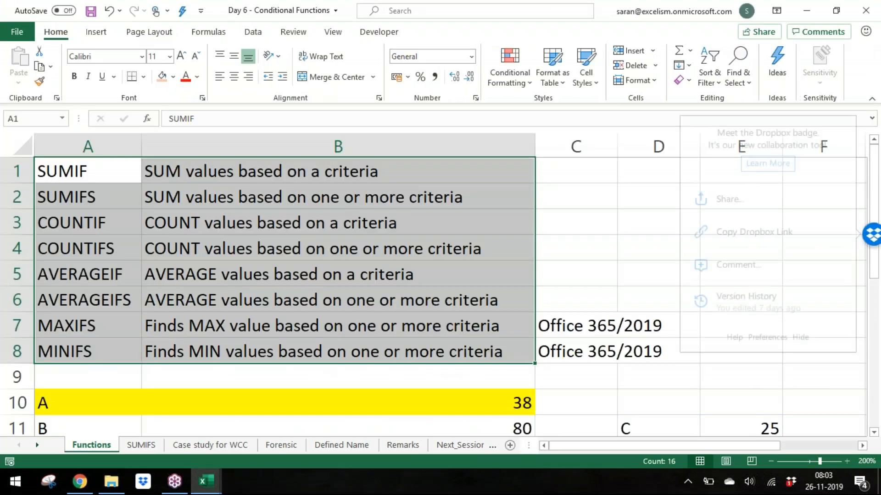
Step: Review the Functions, SUMIFS and Case study for WCC sheets and select the whole SUMIFS used range
key("ctrl+Down")
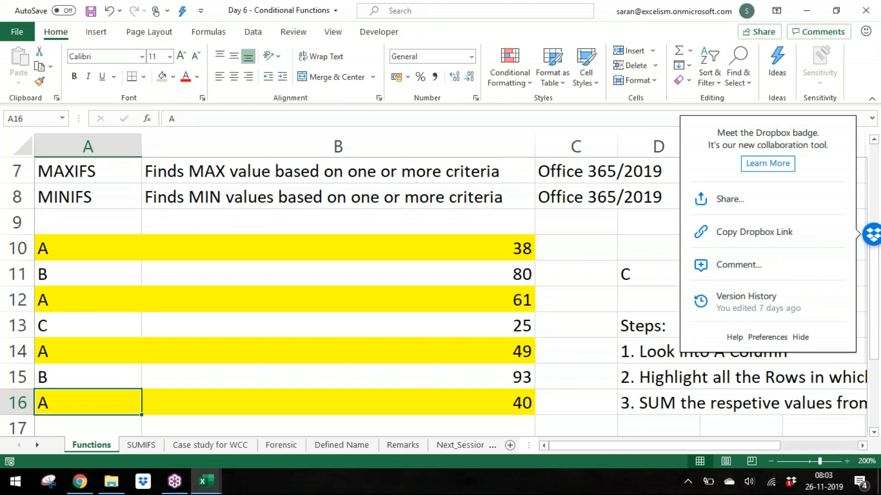
key("End")
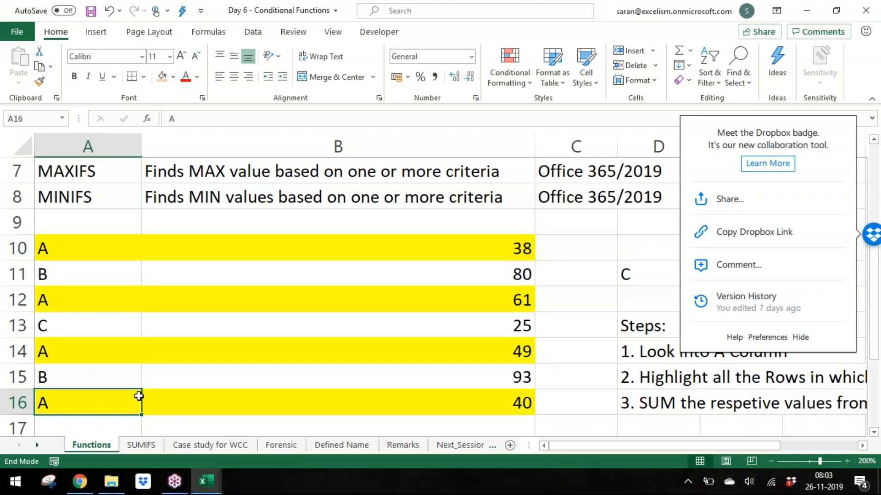
key("ctrl+Page_Down")
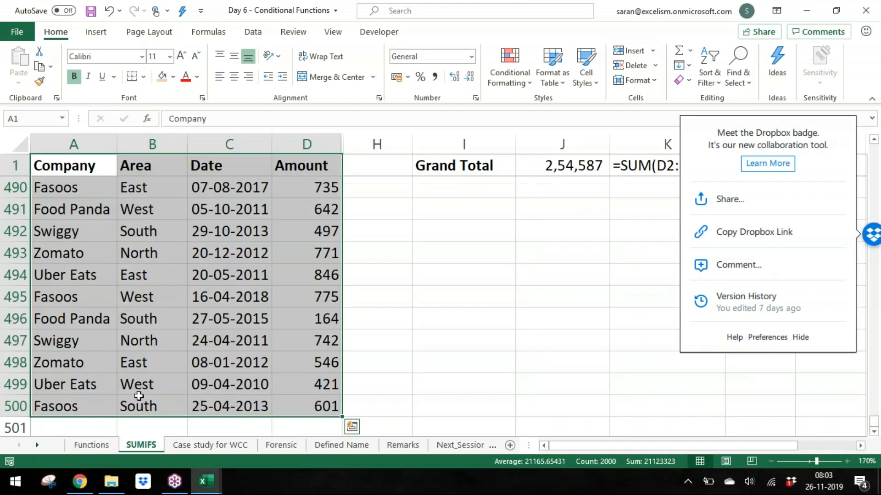
key("ctrl+Home")
key("ctrl+Page_Down")
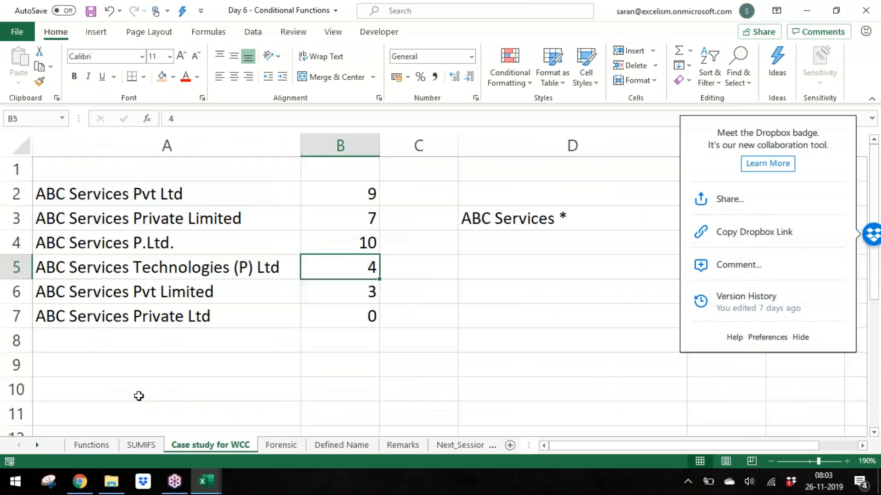
key("ctrl+Page_Up")
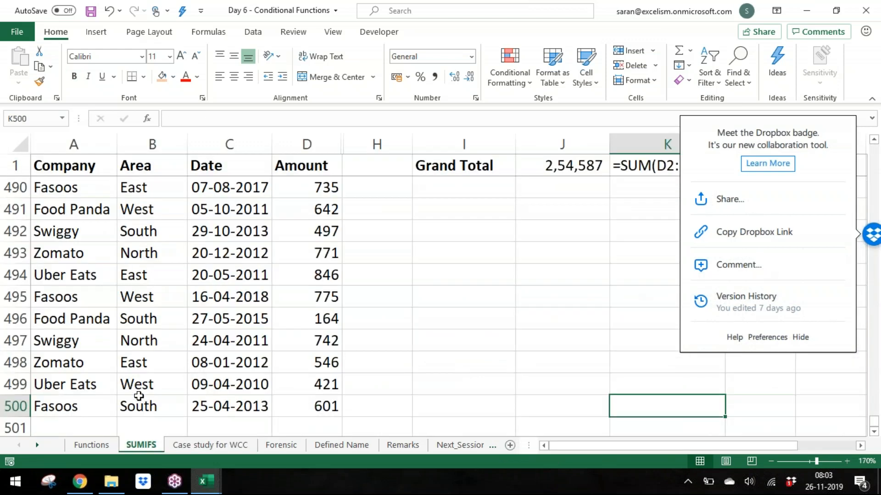
key("ctrl+Home")
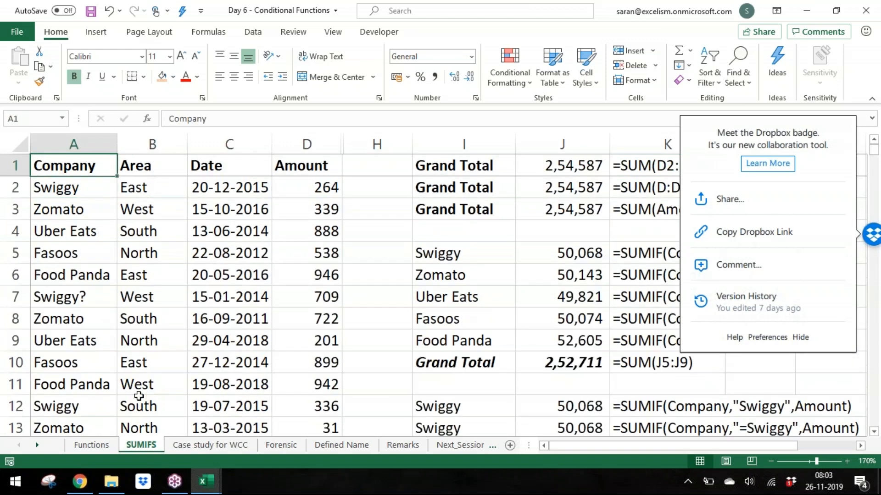
key("ctrl+shift+End")
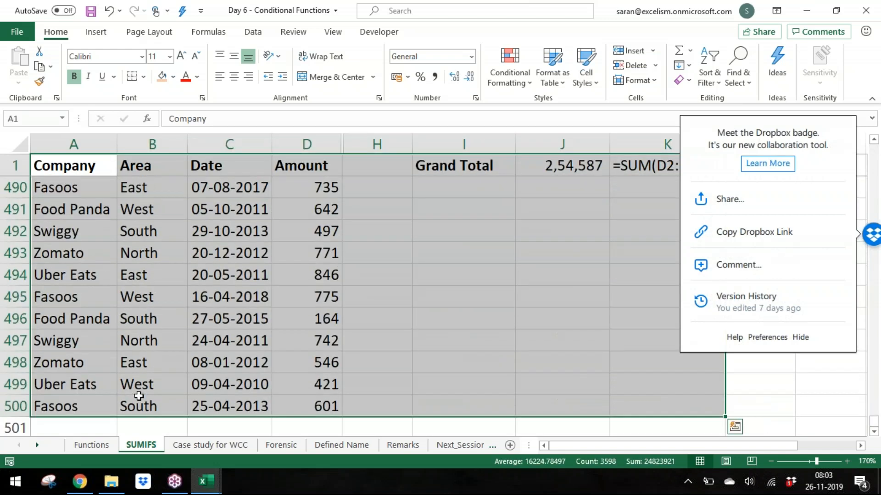
Step: Copy the Company, Area, Date and Amount data range into a new blank workbook
key("ctrl+shift+Left")
key("ctrl+shift+Left")
key("ctrl+shift+Right")
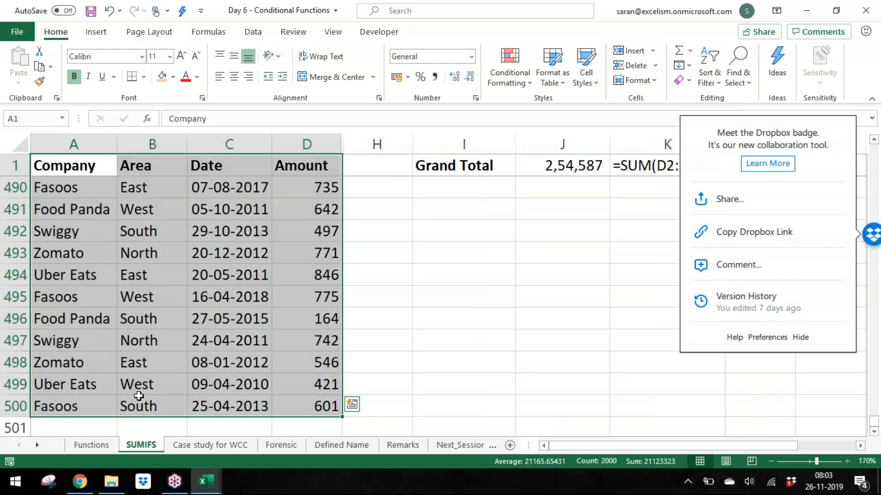
key("ctrl+c")
key("ctrl+n")
key("ctrl+v")
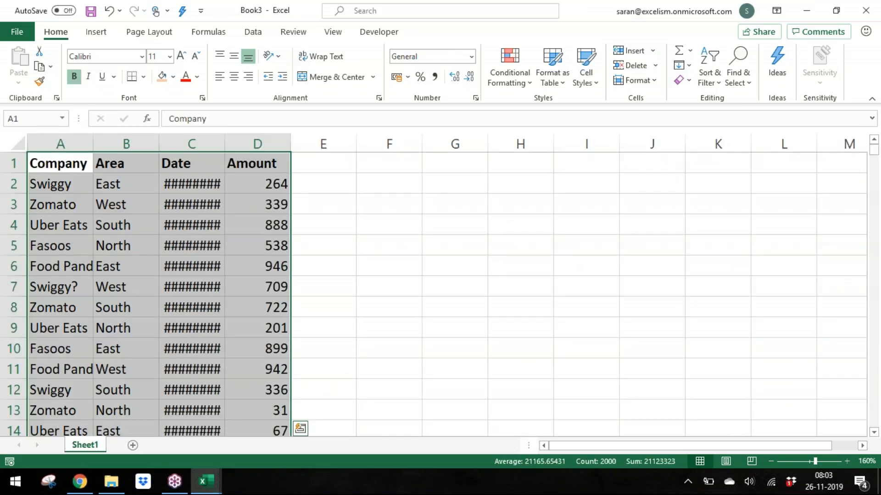
Step: Autofit the column widths of the pasted data
key("alt+h")
key("o")
key("i")
Step: Fill the Amount cells D2:D500 with the formula =RANDBETWEEN(100,10000)
key("Down")
key("Right")
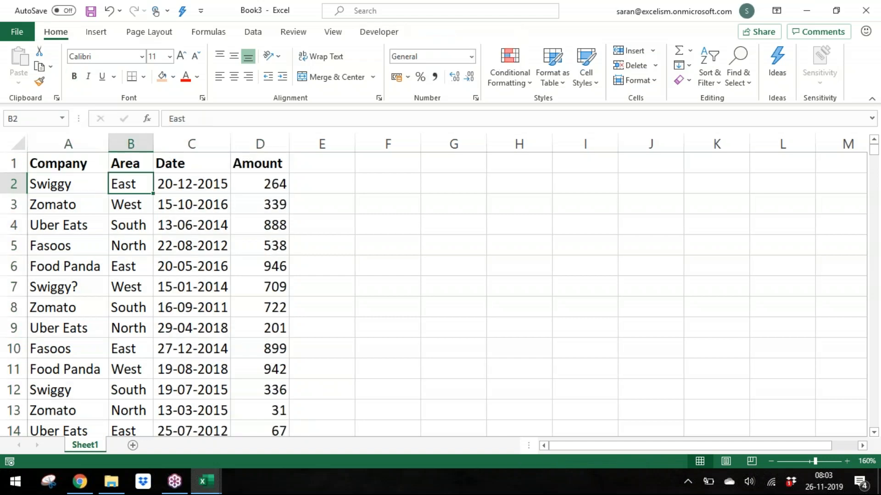
key("Right")
key("Right")
key("ctrl+shift+Down")
type("=r")
key("Down")
key("Down")
key("Down")
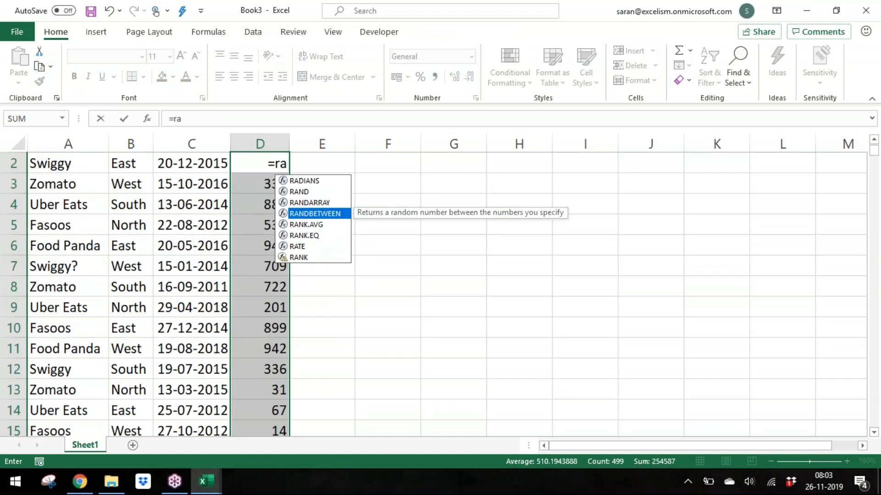
key("Tab")
type("100,100")
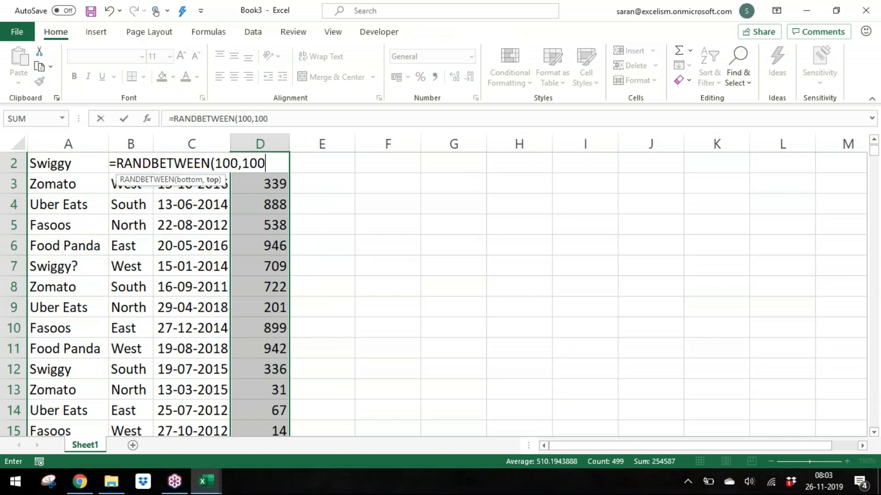
type("00)")
key("ctrl+Return")
Step: Paste the random amounts back over themselves as values only
key("ctrl+c")
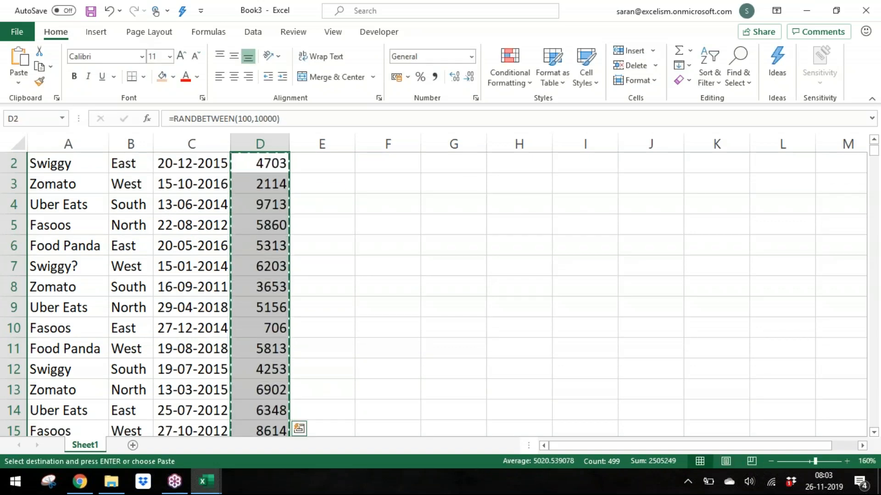
key("ctrl+alt+v")
key("v")
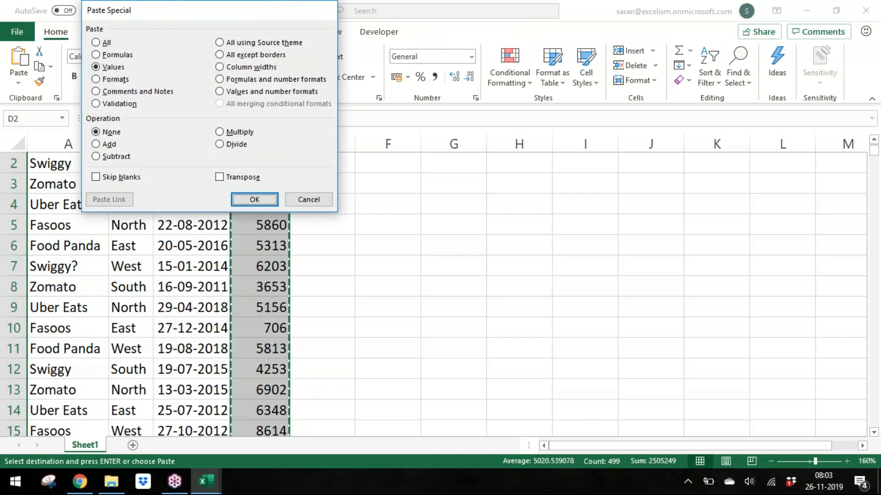
key("Return")
key("Escape")
Step: Select the whole data range and open the Ideas pane
key("ctrl+Up")
key("Left")
key("Left")
key("Left")
key("ctrl+shift+End")
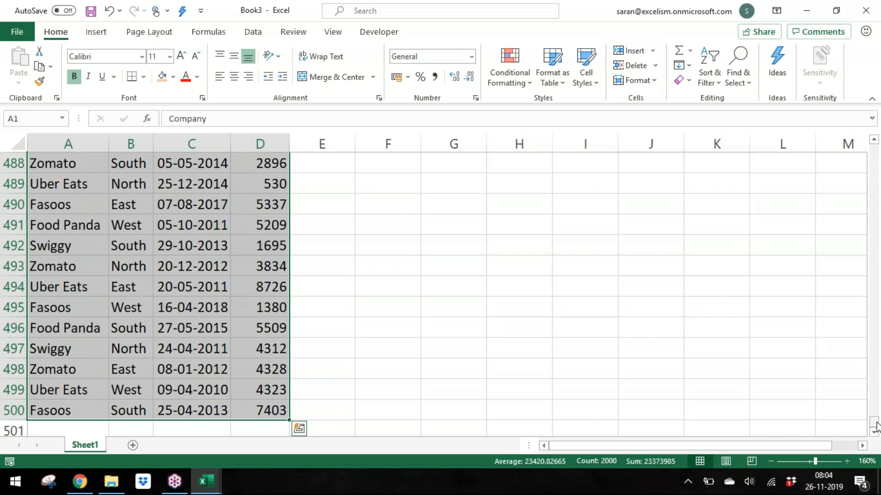
key("ctrl+BackSpace")
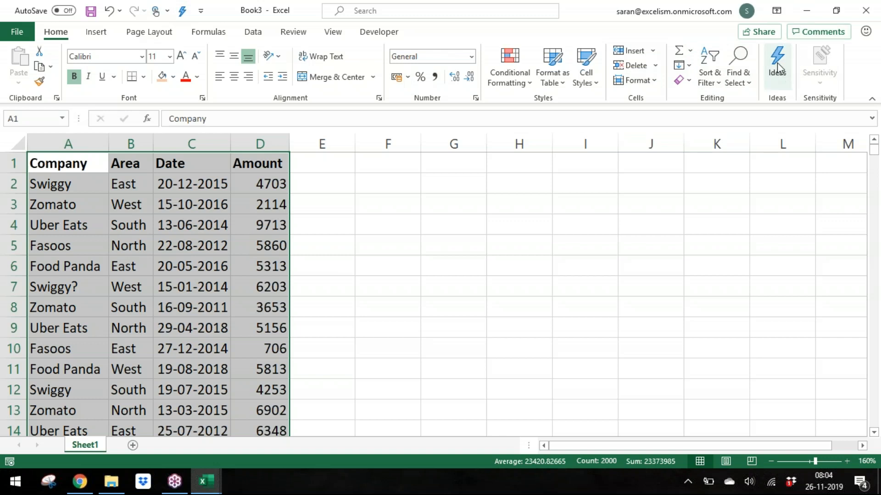
left_click(876, 36)
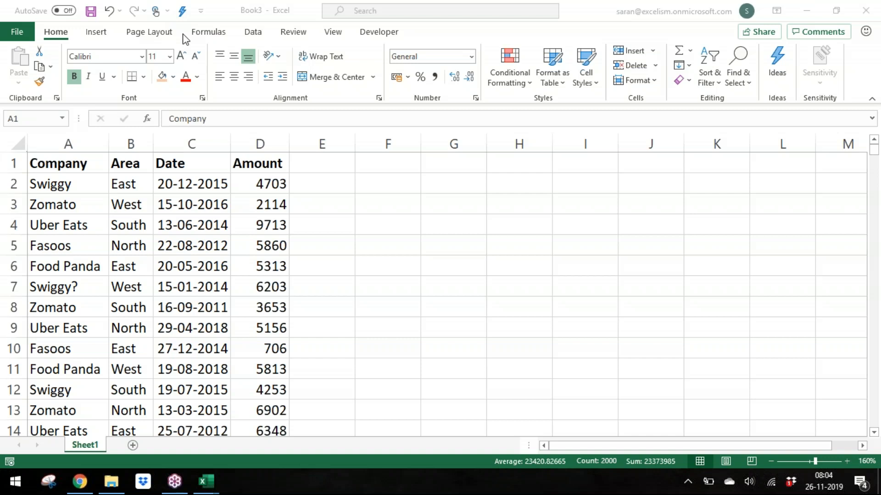
left_click(336, 276)
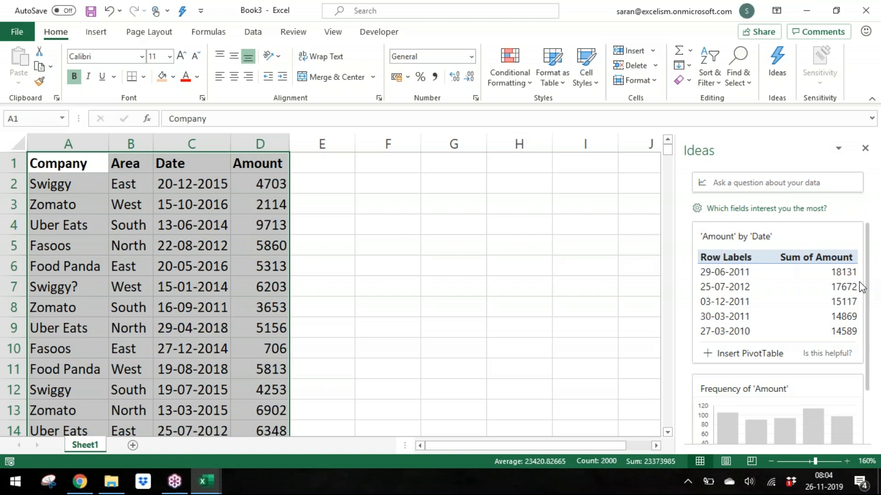
Step: Browse the Ideas suggestions and ask how many different companies there are
left_click_drag(866, 277, 875, 257)
left_click_drag(867, 375, 870, 301)
left_click(732, 184)
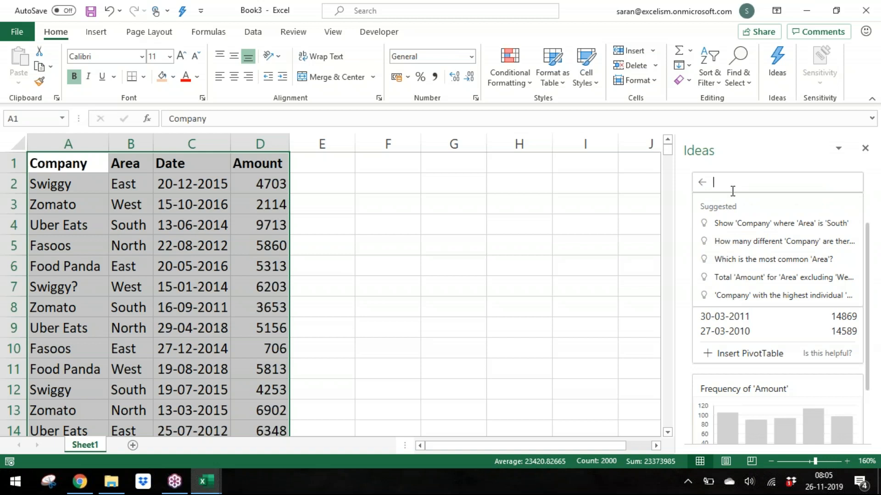
left_click(748, 246)
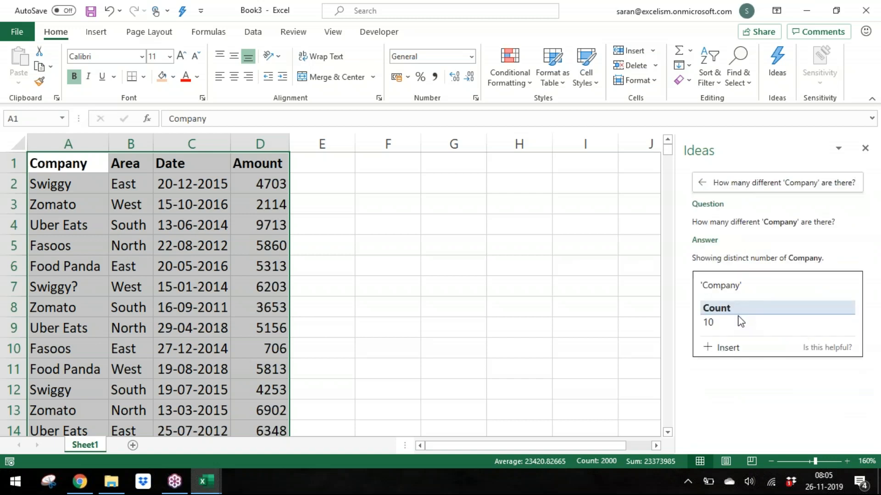
Step: Ask Ideas for the Top 10 Amounts for Company
left_click(809, 176)
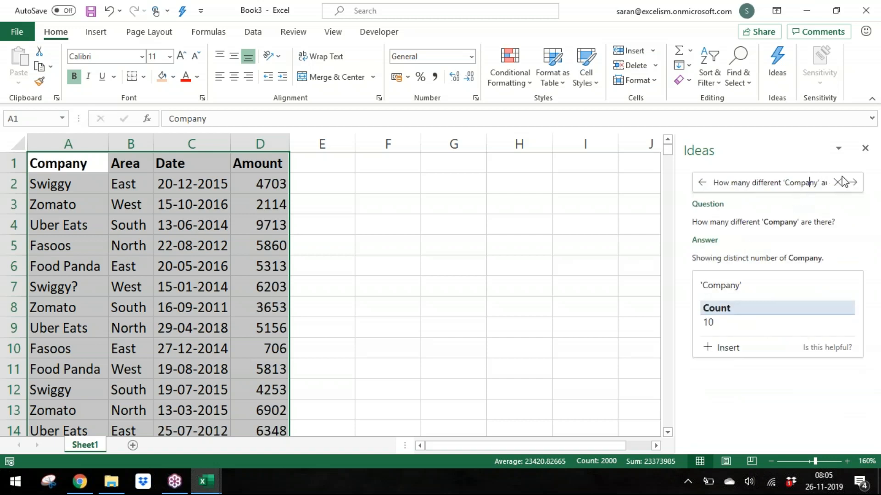
left_click(836, 182)
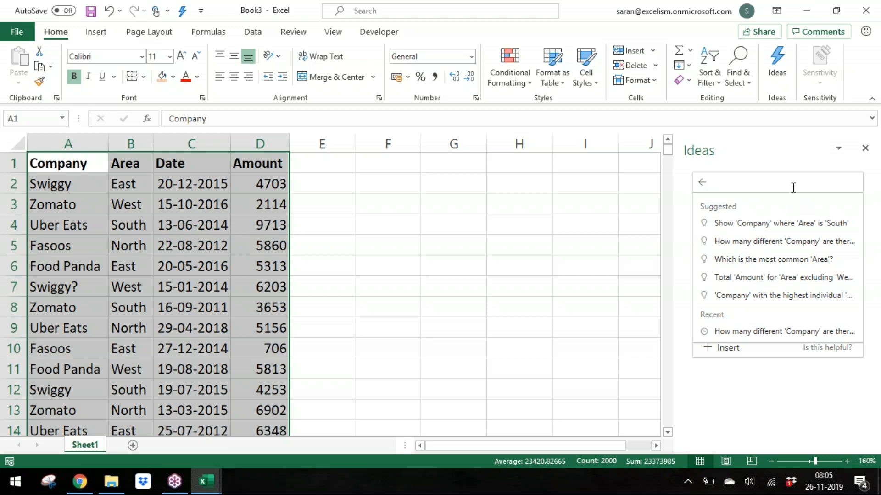
type("Top 10 C")
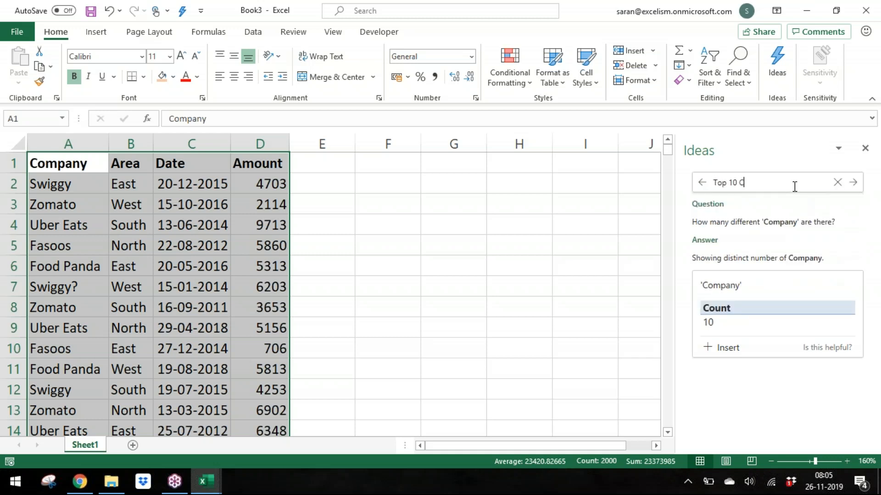
type("omp")
key("BackSpace")
key("BackSpace")
key("BackSpace")
key("BackSpace")
type("Amounts for Commp")
key("Return")
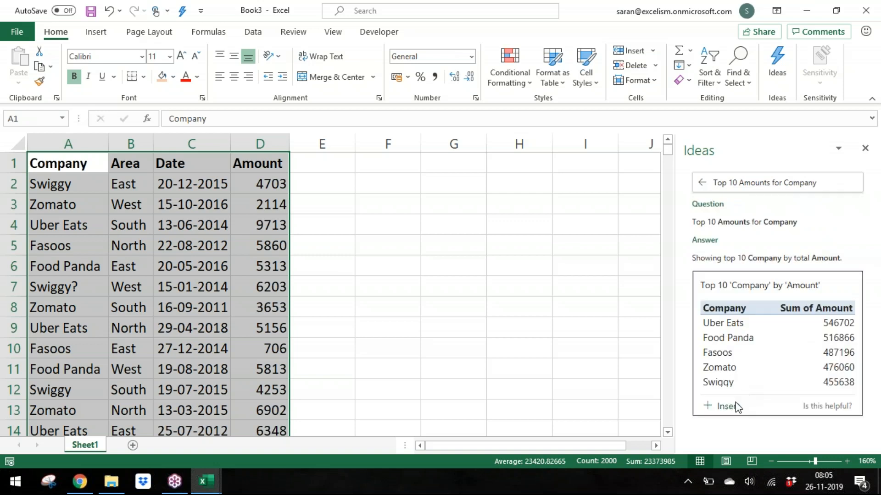
Step: Insert the top 10 companies table on a new sheet and delete that sheet again
left_click(380, 181)
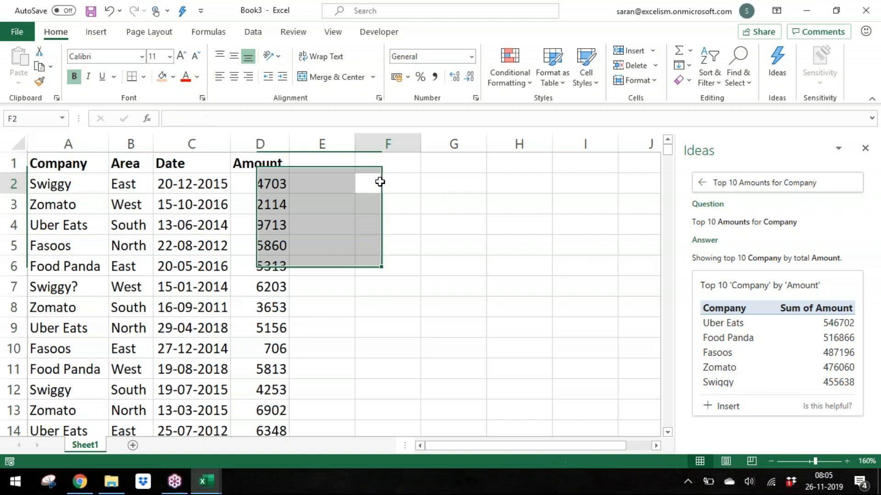
left_click(734, 408)
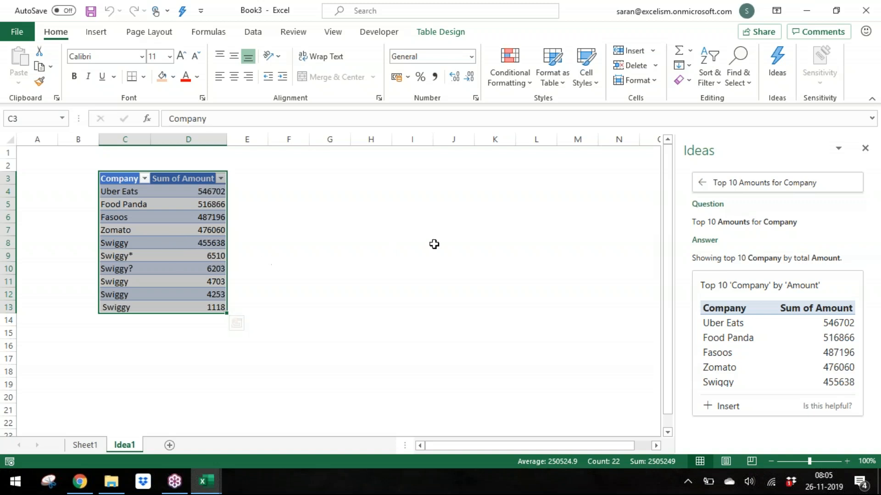
key("alt+e")
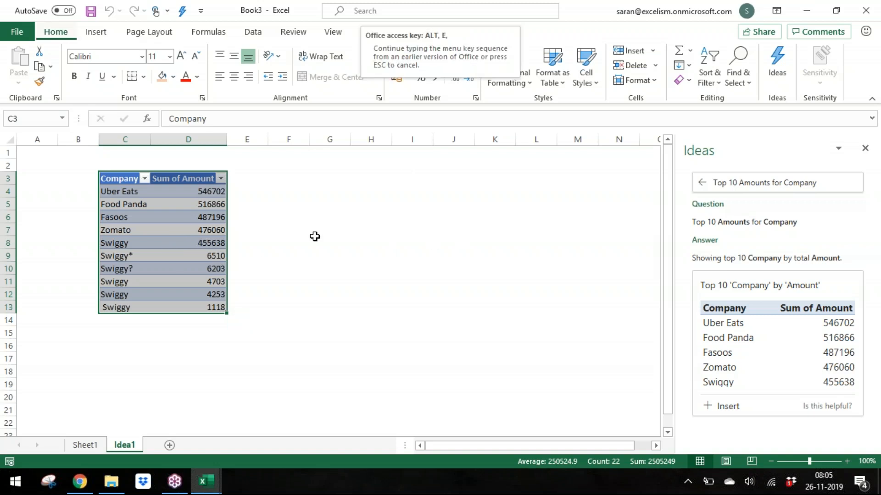
key("l")
key("Return")
Step: Ask Ideas for the Yearwise Amounts
left_click(817, 183)
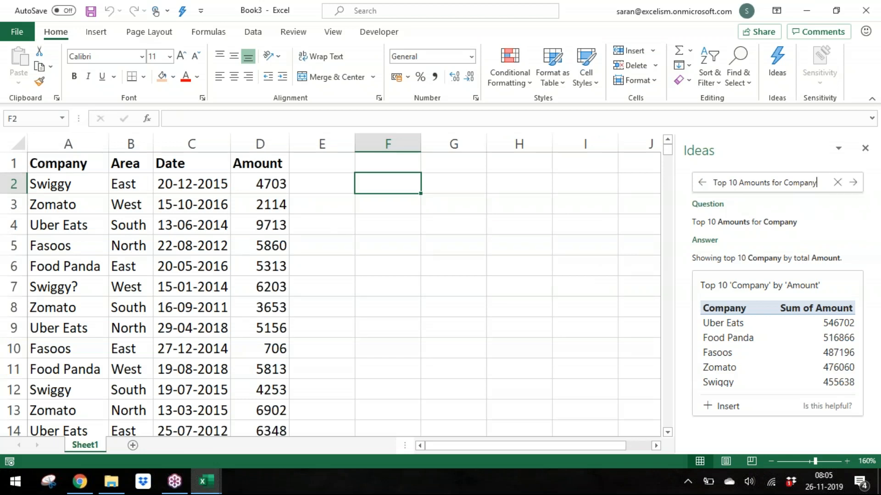
left_click(837, 182)
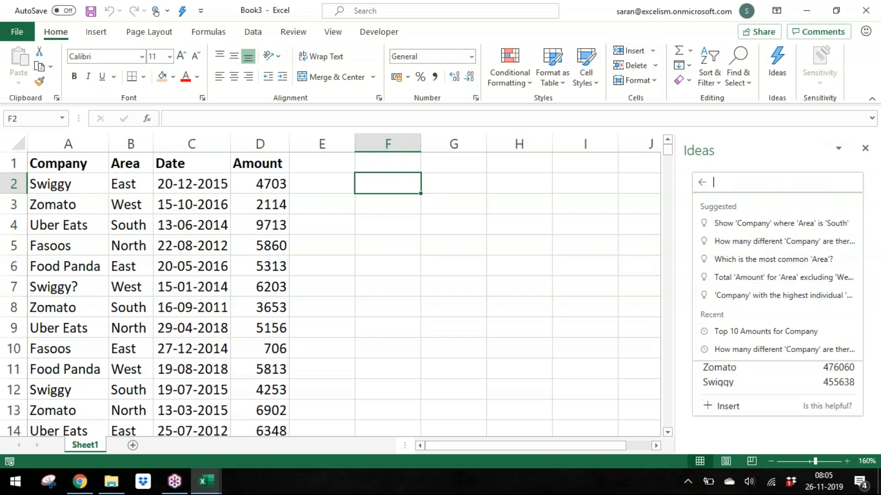
type("Yearwise Amounts")
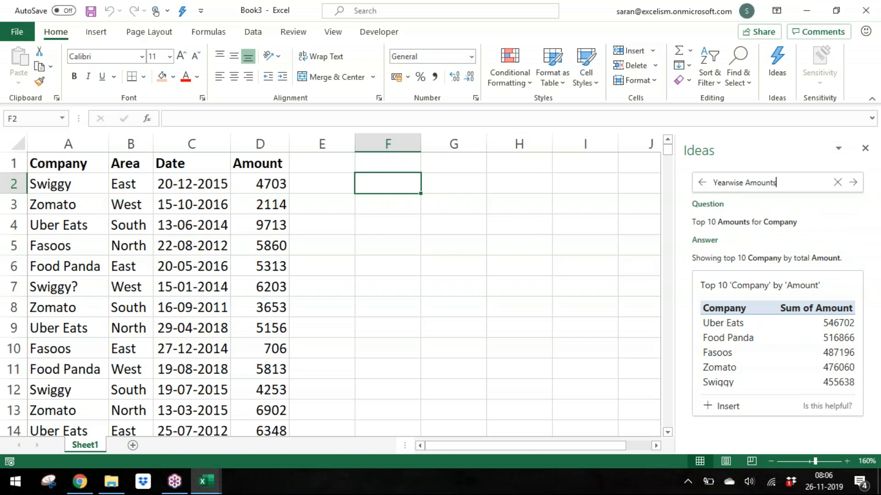
key("Return")
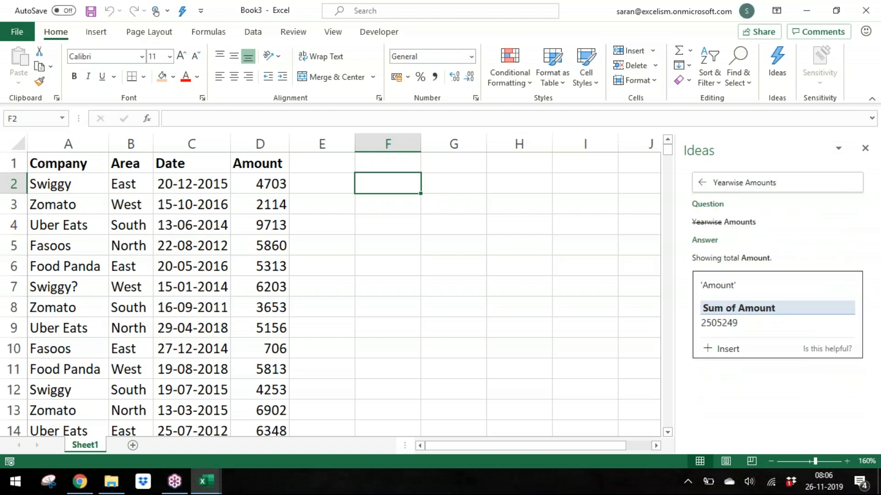
Step: Rephrase the Ideas question as Year Amounts
left_click(734, 183)
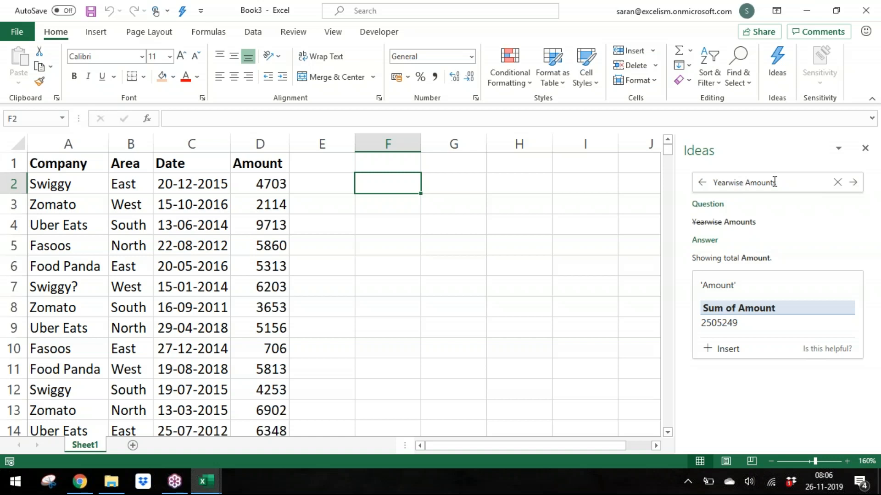
key("Delete")
key("Delete")
key("Delete")
key("BackSpace")
key("Return")
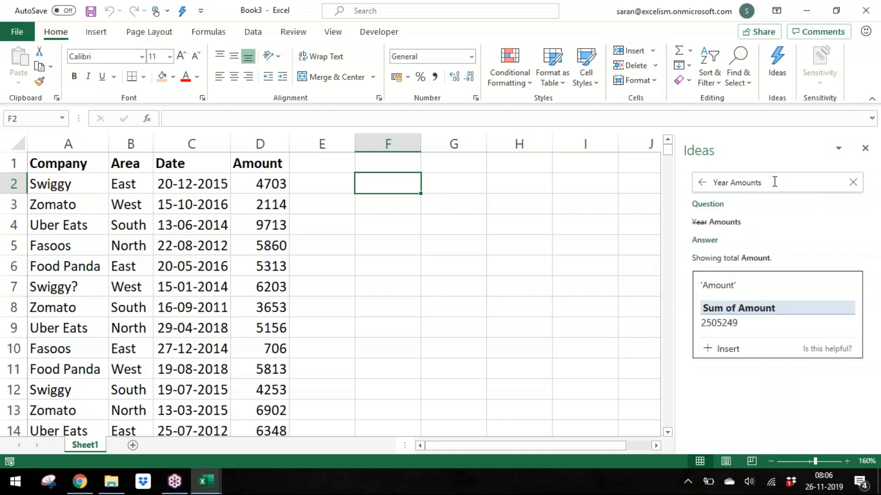
Step: Ask Ideas for the Year 2010 Amounts
left_click(732, 183)
key("BackSpace")
key("BackSpace")
key("BackSpace")
key("BackSpace")
key("BackSpace")
type("Year 201")
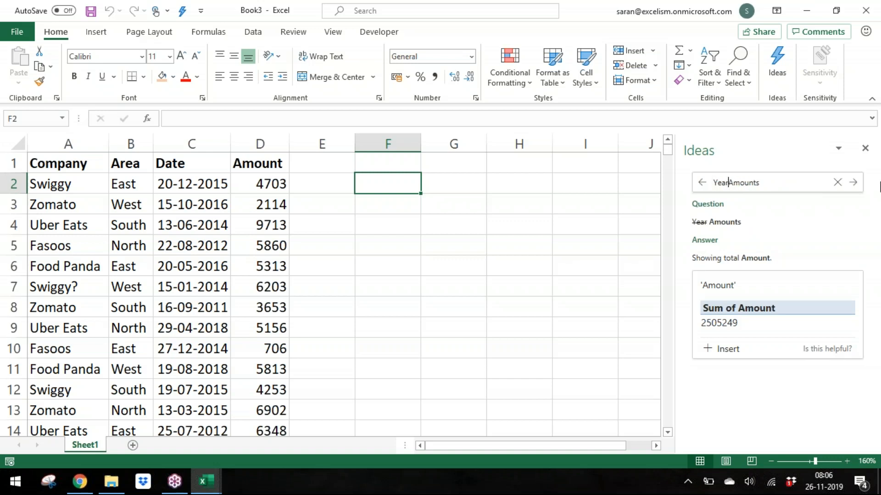
type("0")
key("Return")
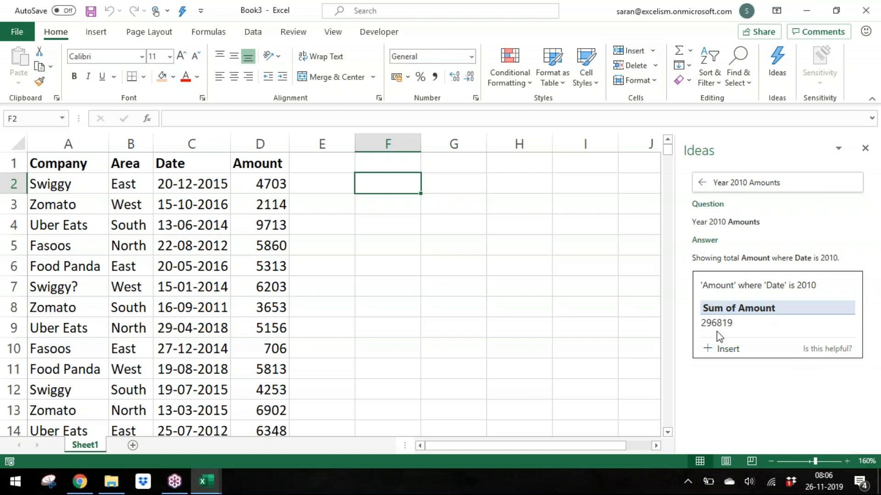
Step: Change the Ideas question to Year 2018 Amounts
left_click(748, 183)
key("BackSpace")
key("BackSpace")
key("BackSpace")
key("BackSpace")
key("BackSpace")
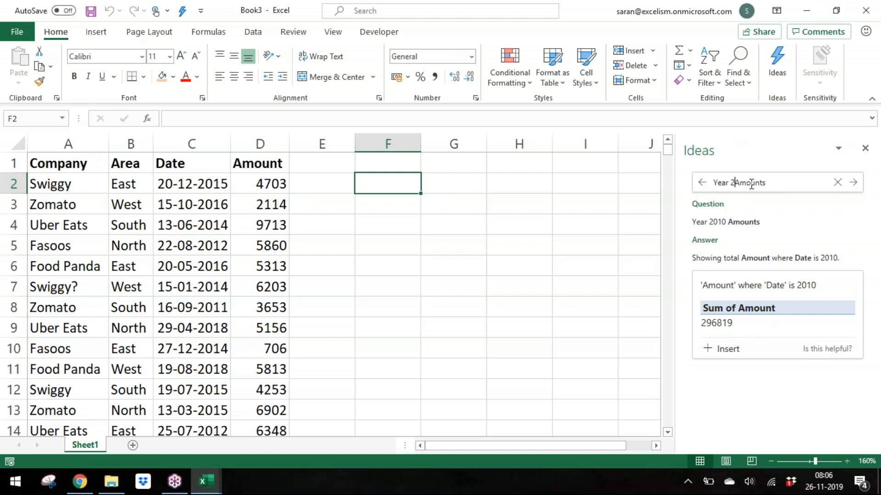
key("Return")
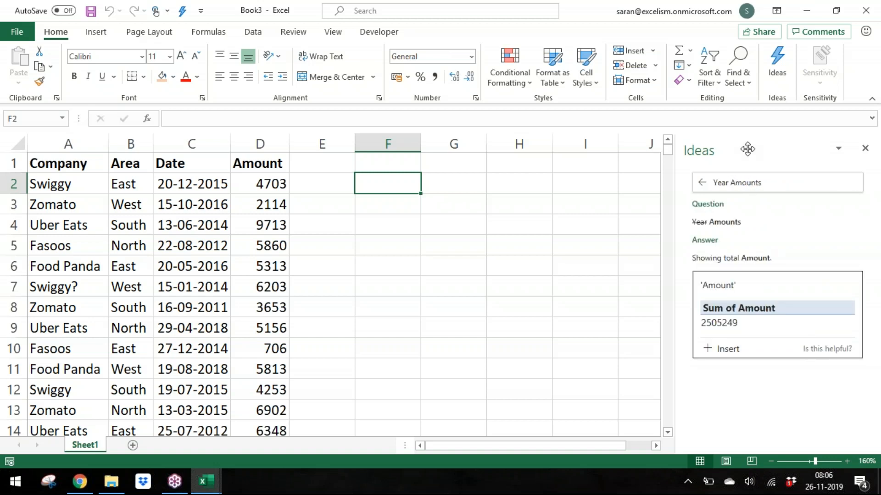
left_click(728, 189)
type("2018")
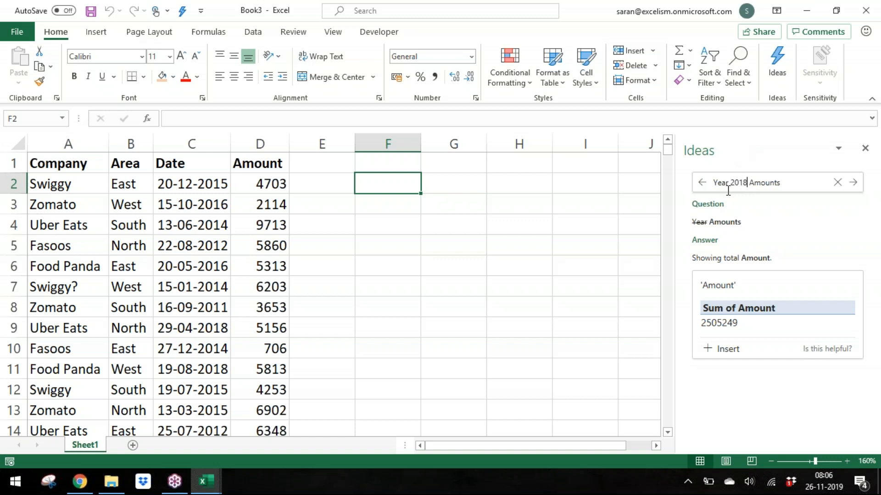
key("Return")
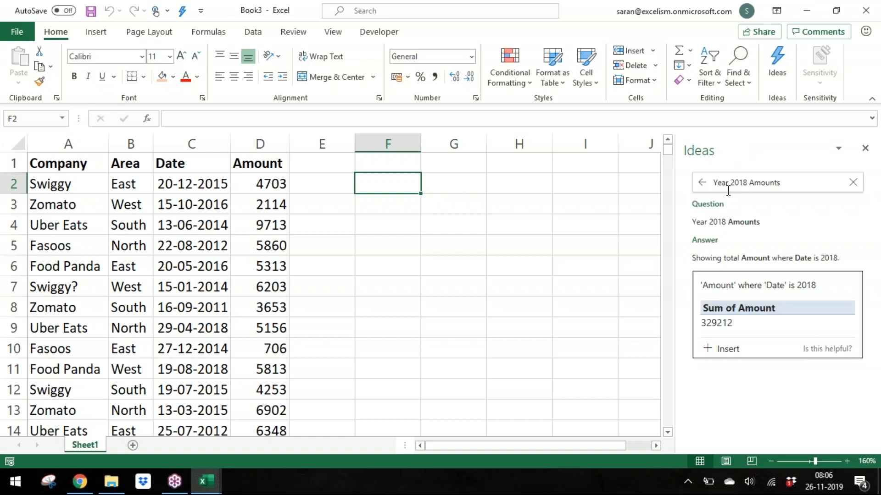
Step: Enter the year 2018 in cell F2
left_click(449, 301)
left_click(384, 167)
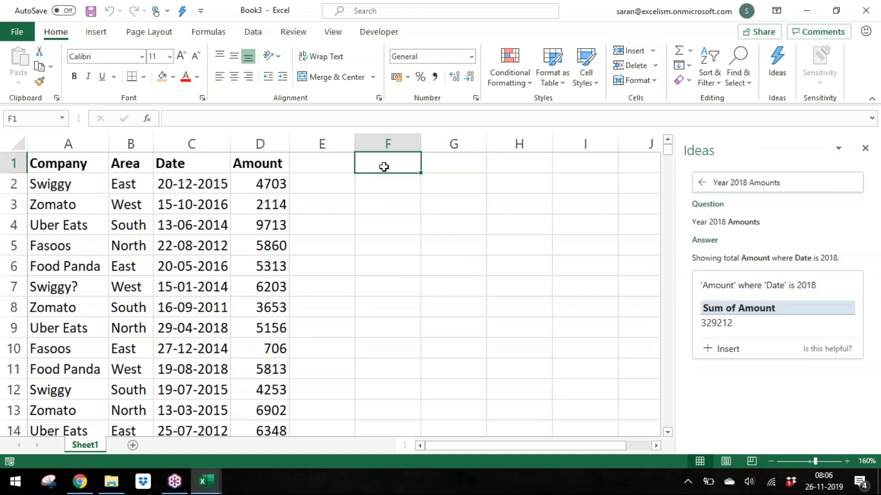
key("Down")
type("2018")
key("Return")
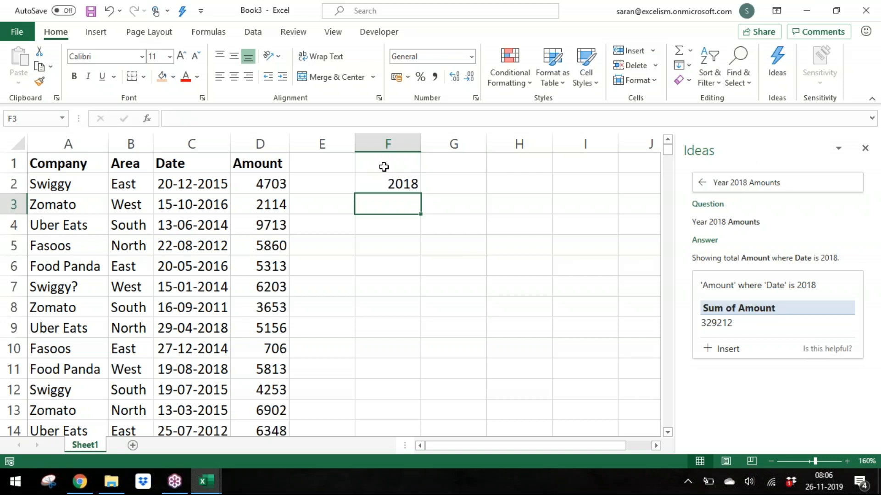
Step: Enter an array formula in G2 summing D2:D500 where the YEAR of C2:C500 equals F2: =SUM(D2:D500*(YEAR(C2:C500)=F2))
key("Up")
key("Right")
type("=sumifs")
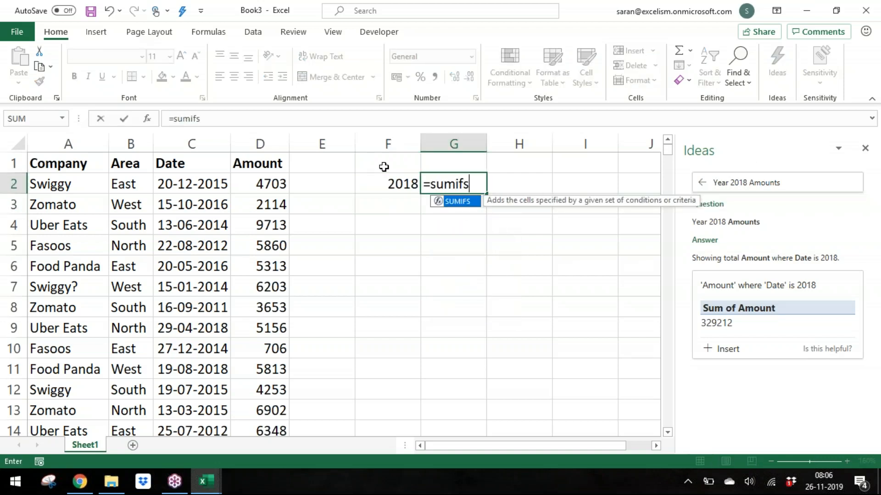
key("BackSpace")
key("BackSpace")
key("BackSpace")
key("Tab")
key("Left")
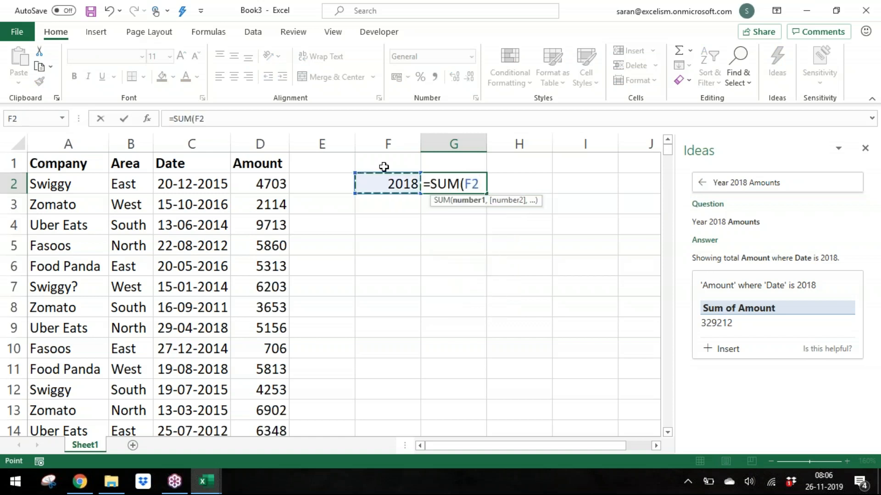
key("BackSpace")
key("BackSpace")
key("Left")
key("Left")
key("Left")
key("ctrl+shift+Down")
type("*")
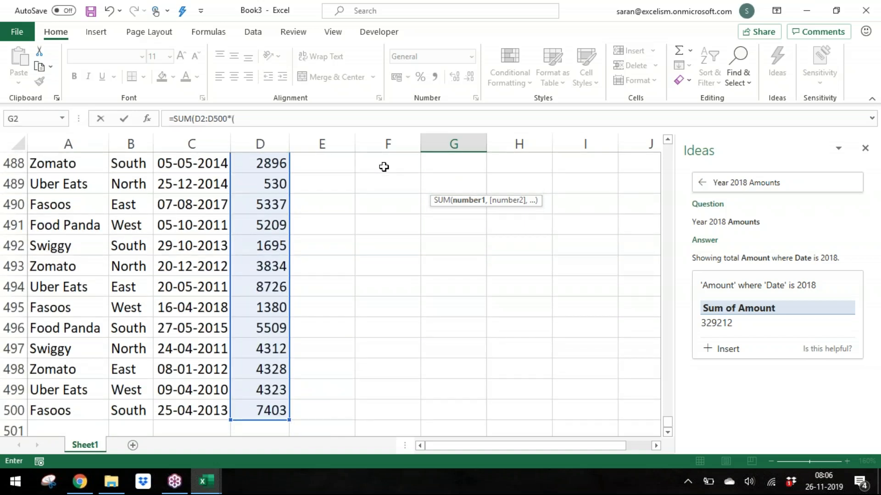
type("(year")
key("Tab")
type("C")
key("BackSpace")
type("C2:C")
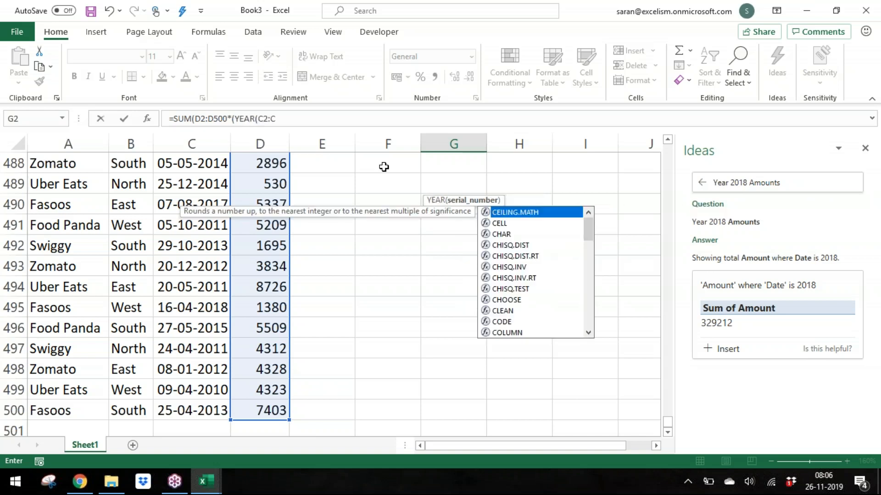
type("500")
type(")=")
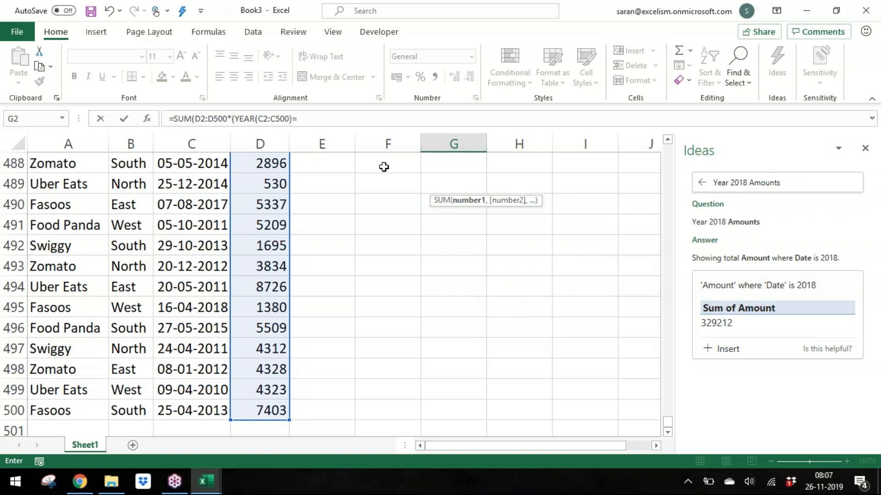
key("Left")
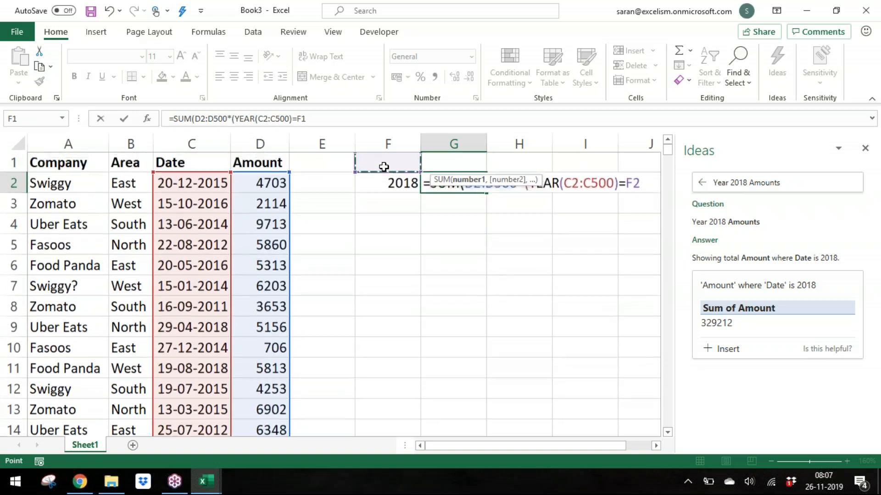
type("))")
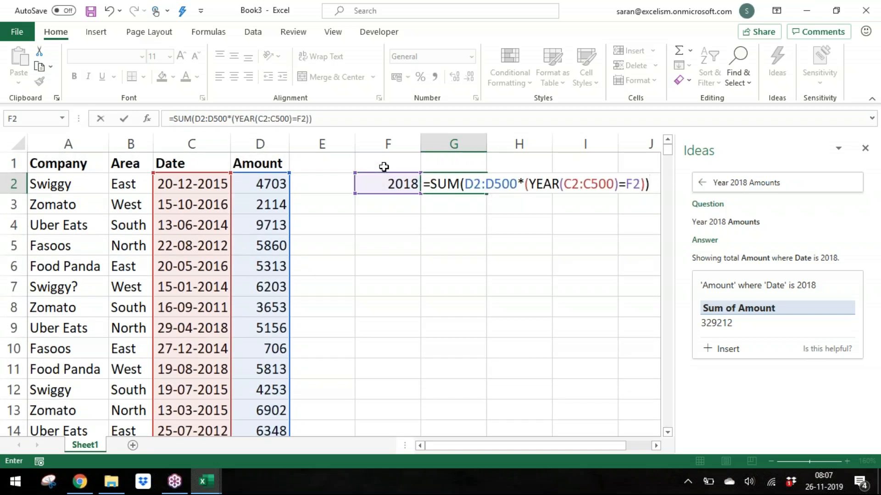
key("ctrl+shift+Return")
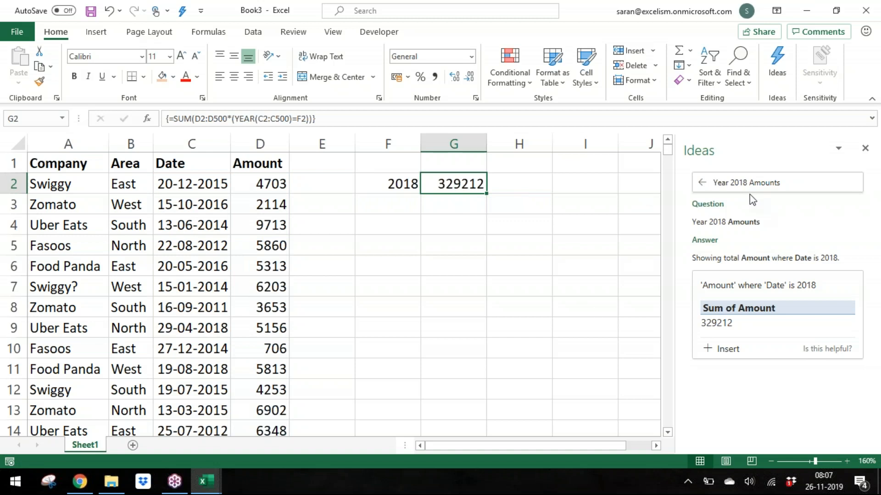
Step: Change the Ideas question to Year 2017 Amounts
key("BackSpace")
type("7")
key("Return")
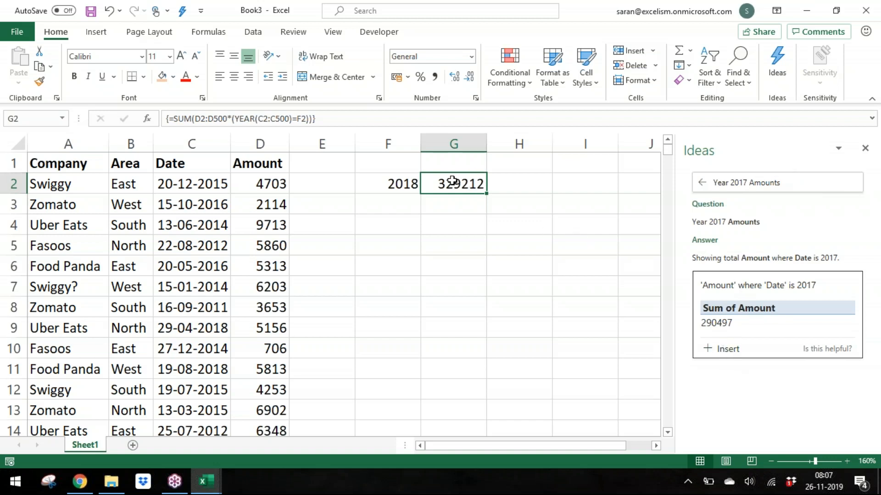
Step: Change the year in cell F2 to 2017
left_click(394, 191)
key("BackSpace")
type("7")
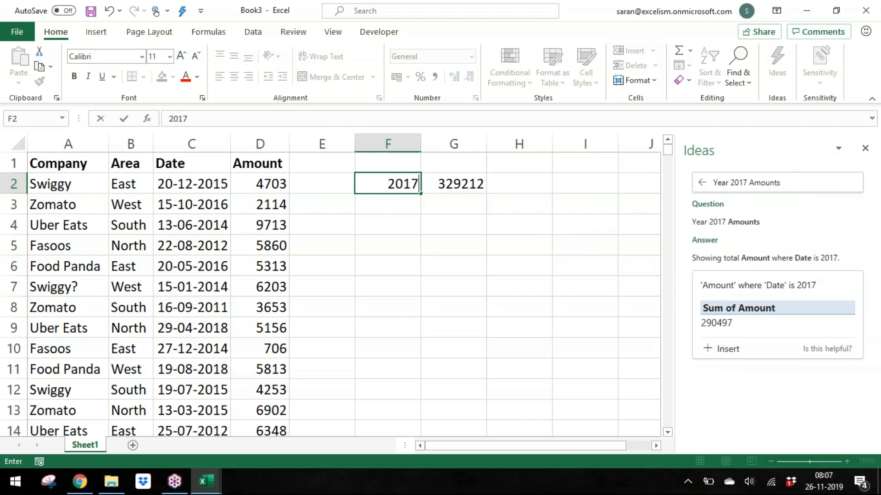
key("Return")
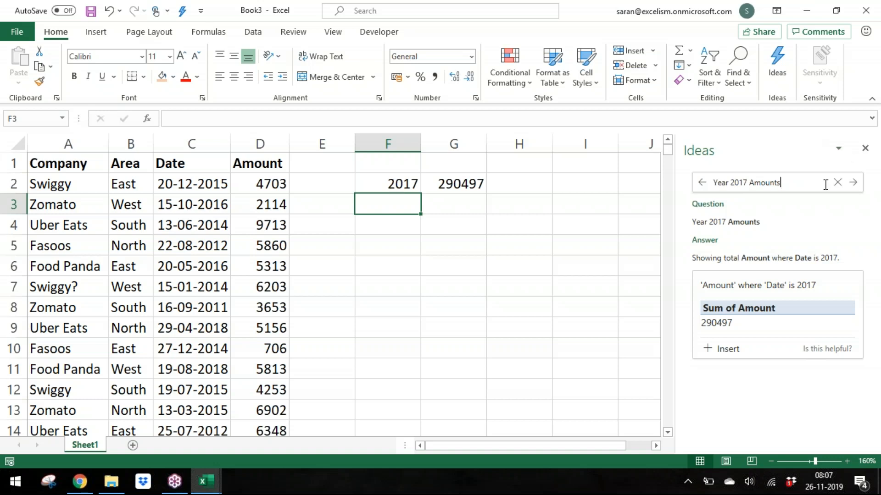
Step: Clear the Ideas question and pick the suggestion for the Company with the highest individual Amount
left_click(837, 184)
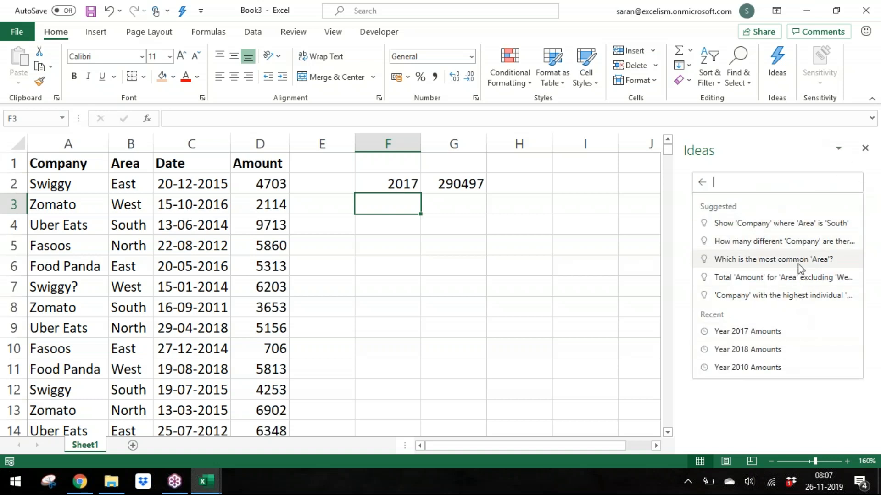
left_click(799, 303)
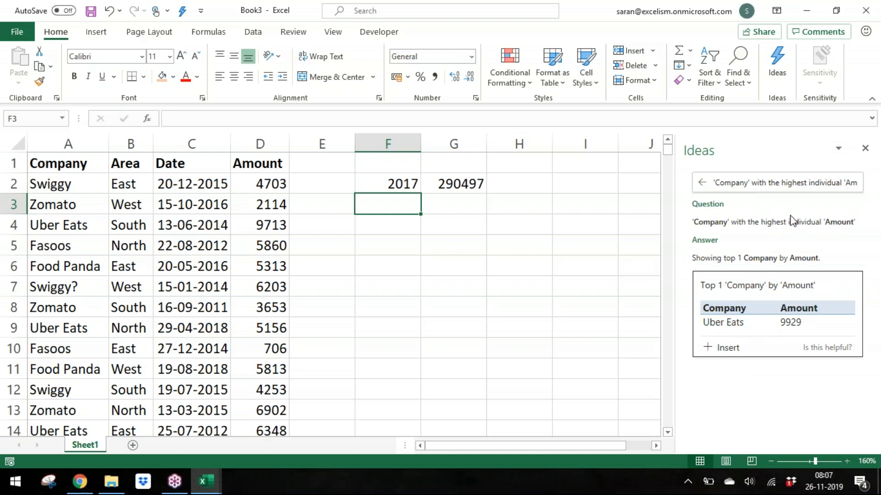
Step: Clear the Ideas question and ask for the Top 10 Amounts
left_click(856, 182)
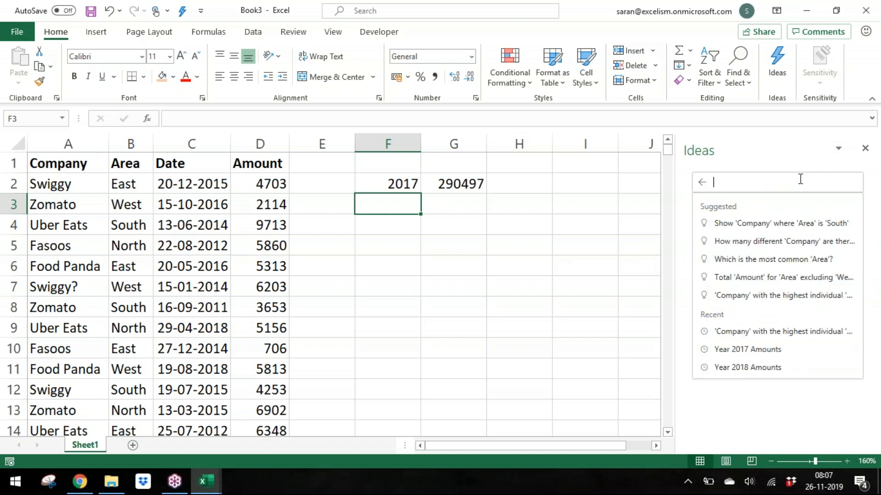
type("Top ")
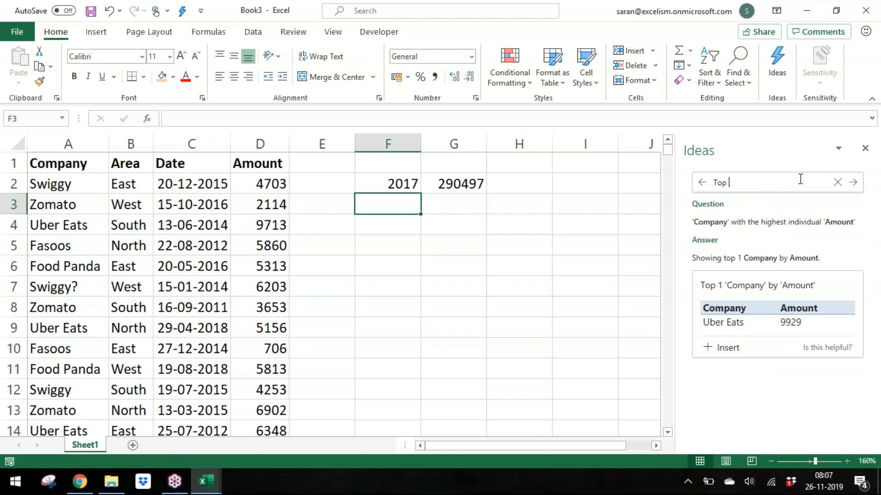
type("10 Amounts")
key("Return")
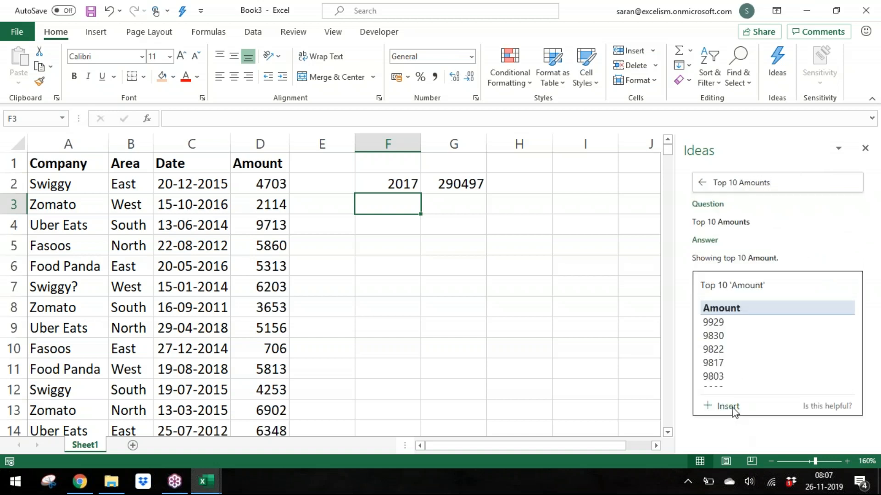
Step: Replace the Ideas question with Company for Area
left_click(789, 183)
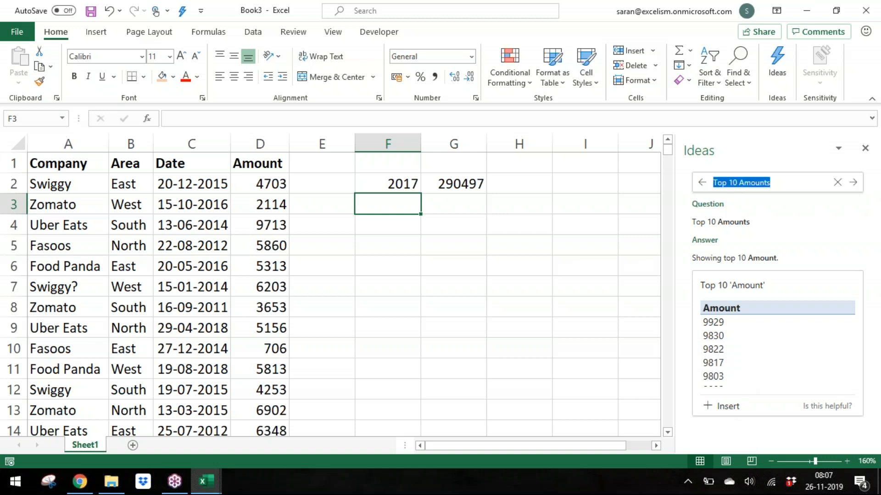
type("Comp")
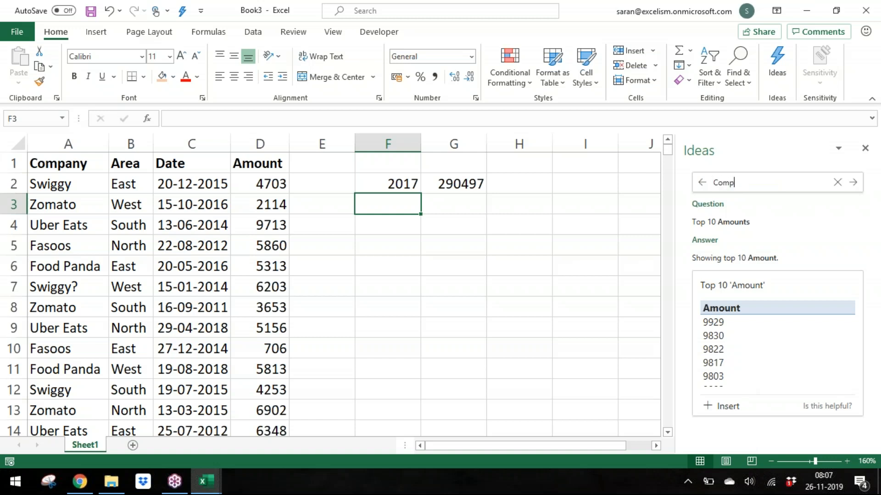
type("any for Amoun")
key("BackSpace")
key("BackSpace")
key("BackSpace")
key("BackSpace")
type("ar")
key("BackSpace")
type("rea")
key("Return")
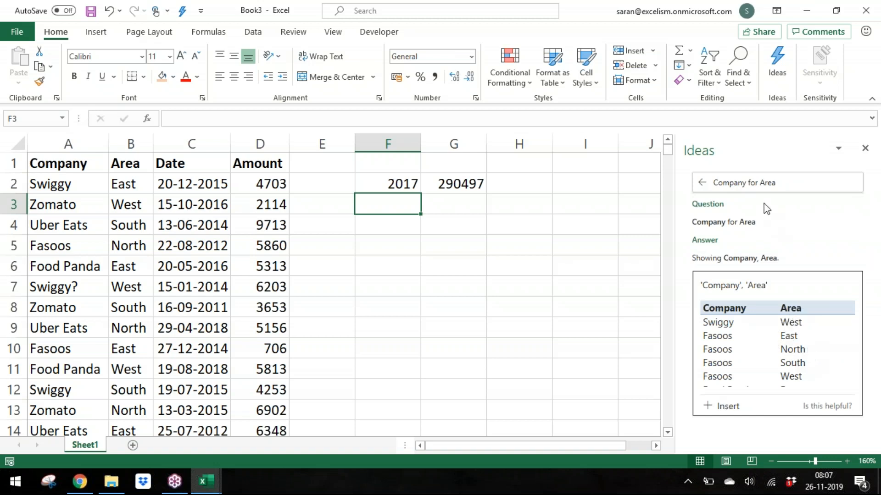
left_click(821, 188)
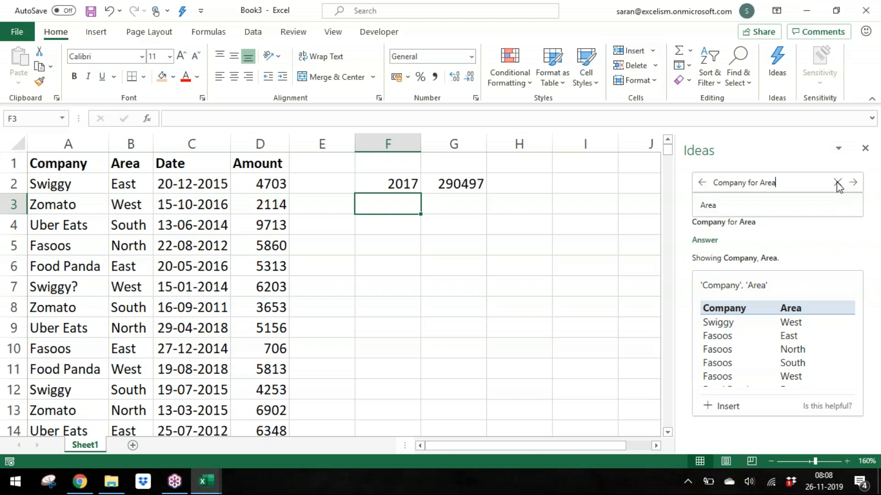
Step: Clear the Ideas question and pick the suggestion asking for the most common Area
left_click(838, 183)
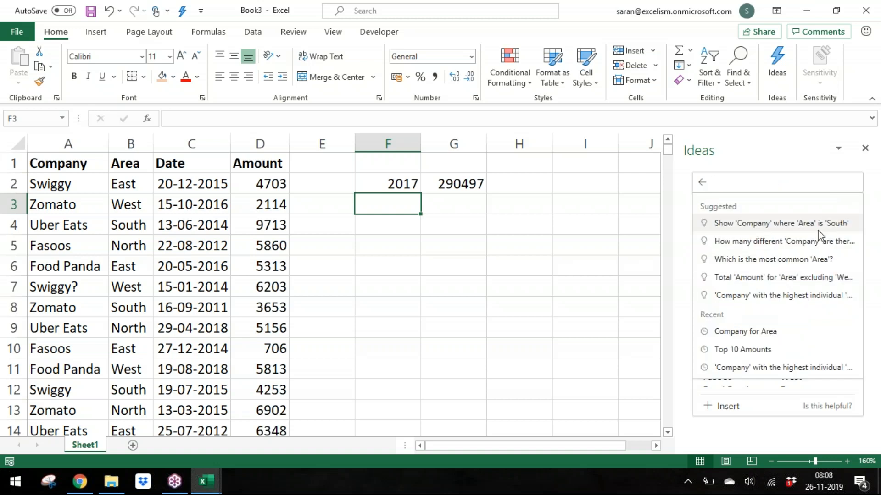
left_click(820, 261)
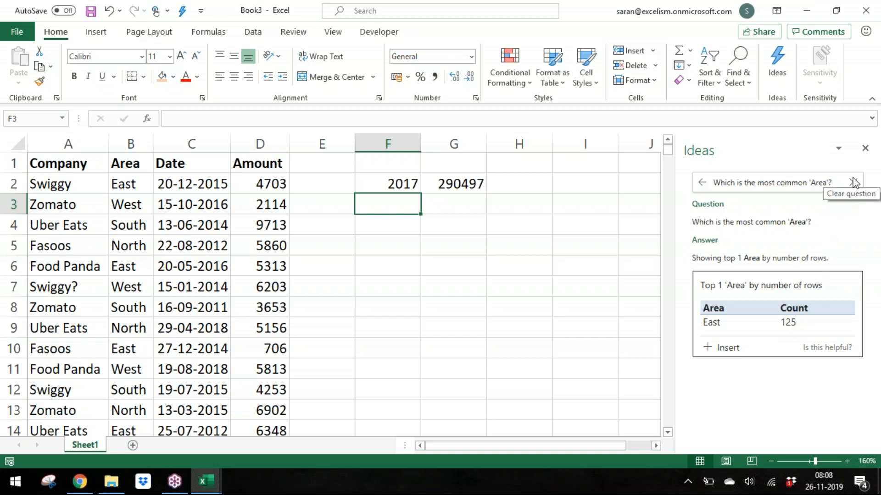
left_click(854, 183)
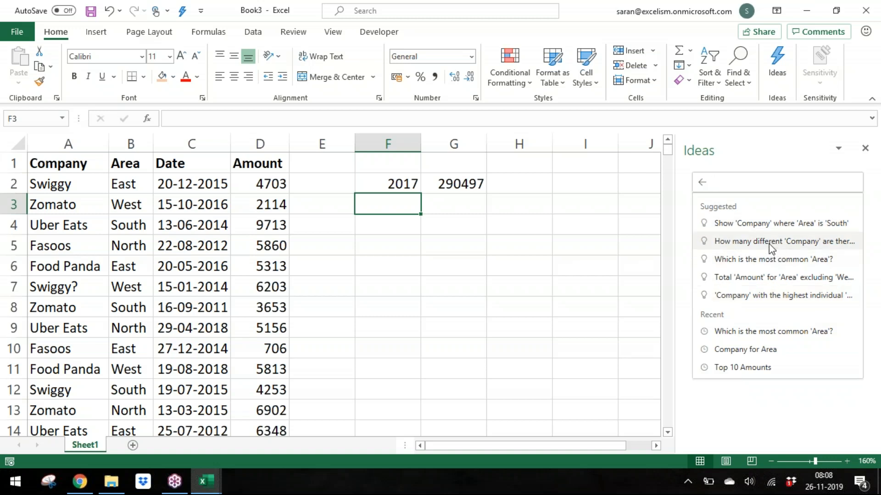
left_click(774, 259)
left_click(129, 343)
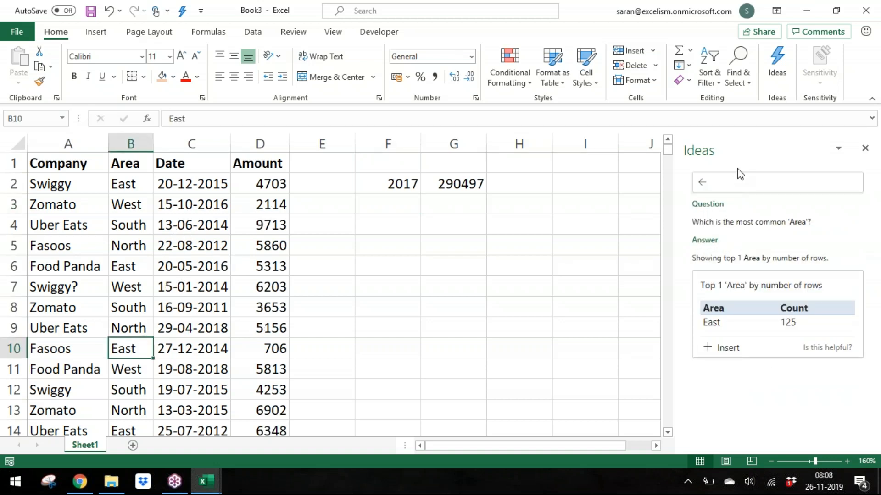
left_click(738, 180)
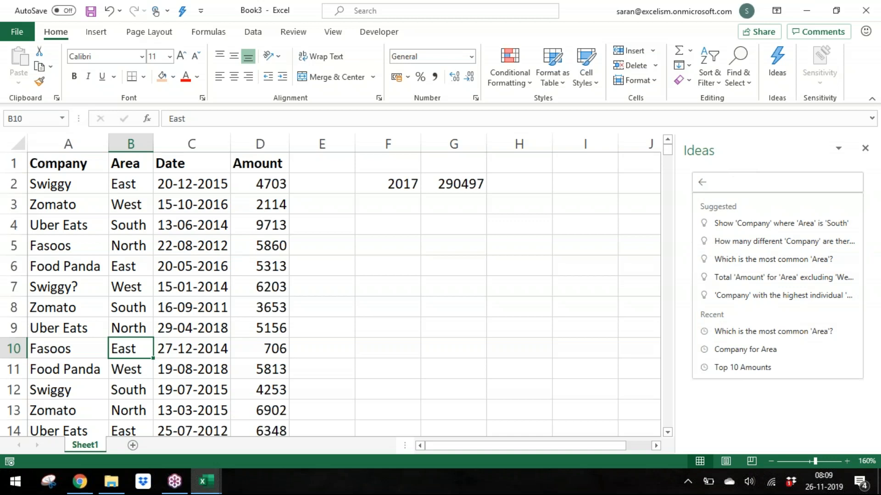
left_click(503, 226)
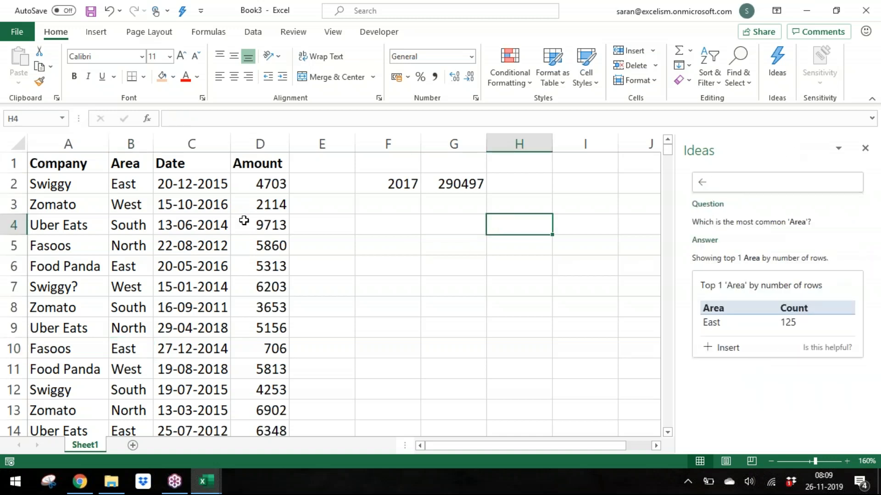
Step: Close and reopen the Ideas pane on the data and browse its suggested insights
left_click(871, 155)
left_click(55, 271)
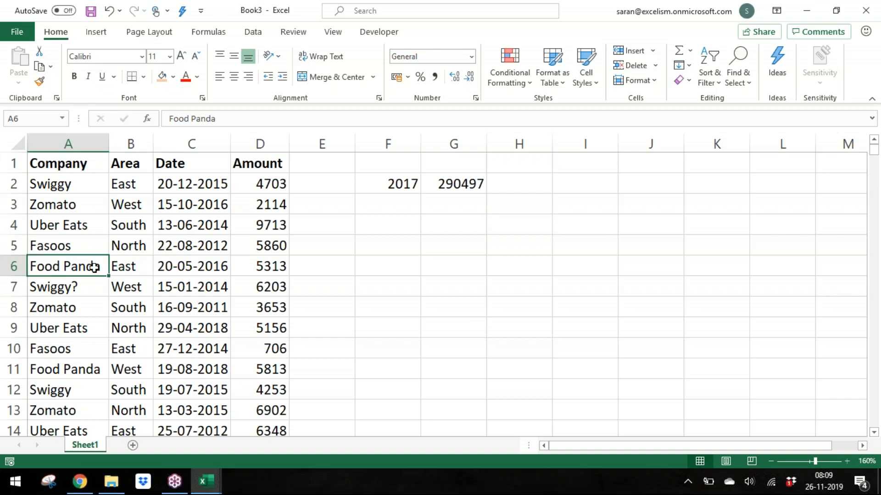
left_click(781, 59)
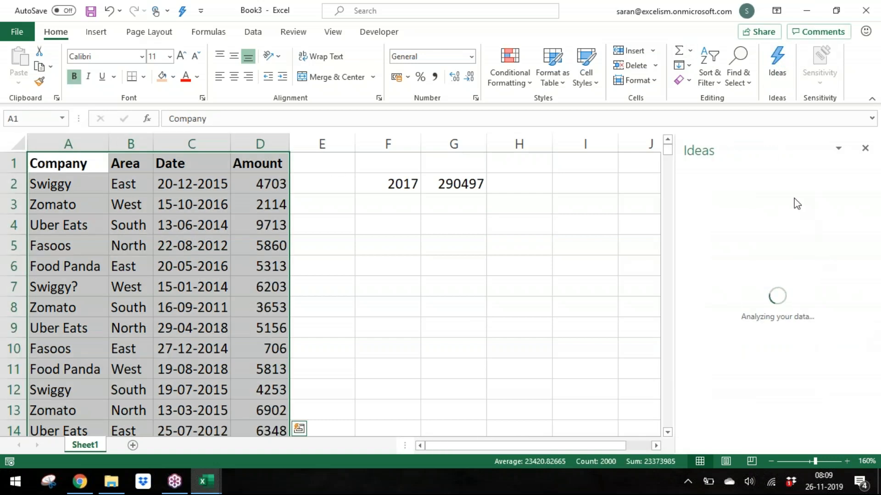
left_click(795, 184)
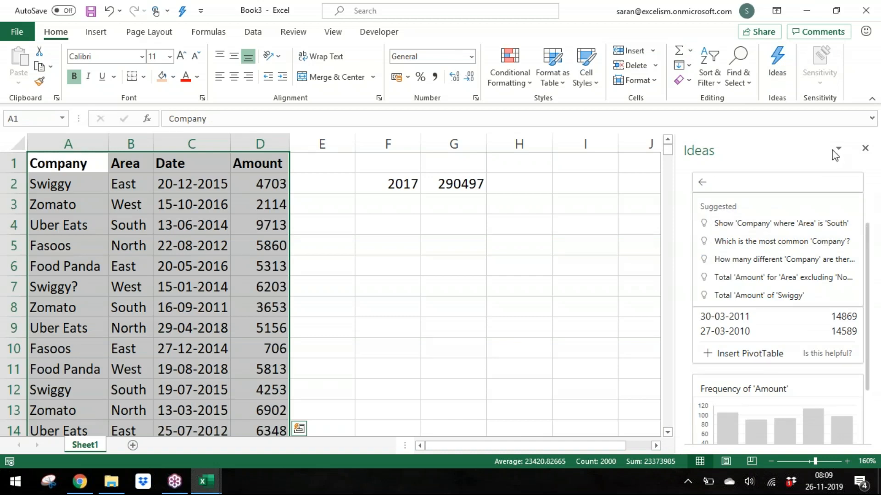
left_click(811, 150)
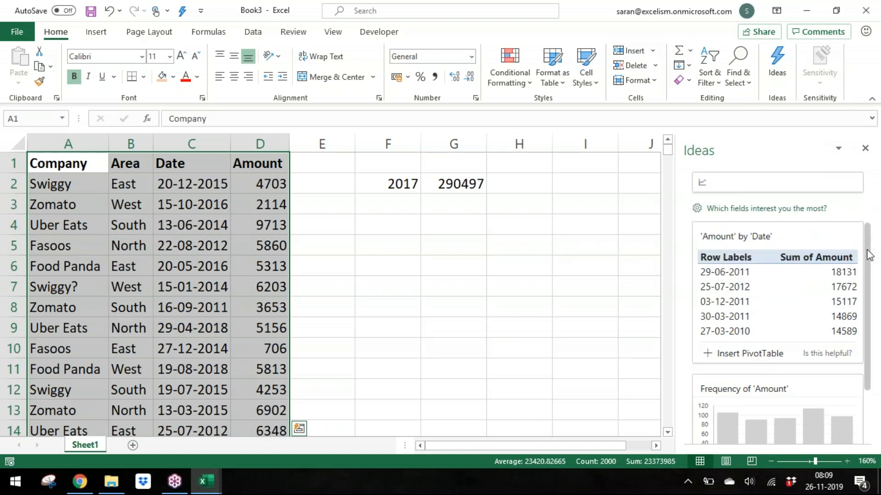
scroll(870, 255, "down", 3)
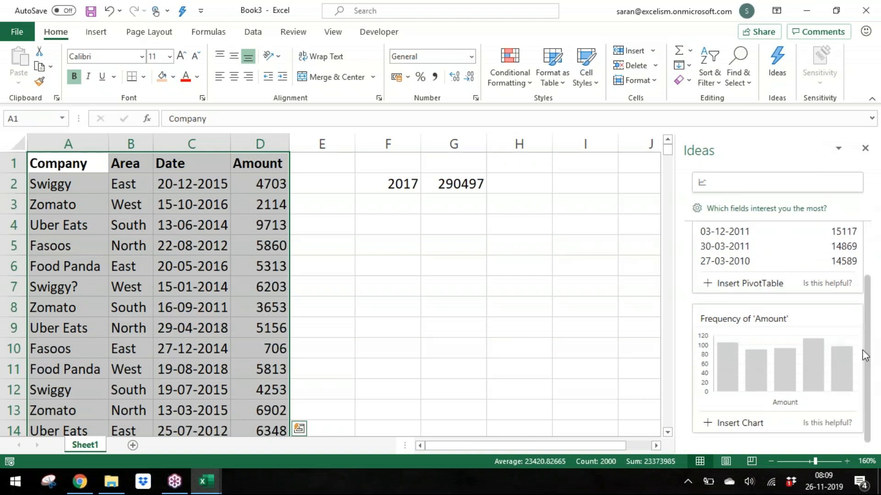
scroll(871, 321, "up", 2)
scroll(873, 280, "up", 3)
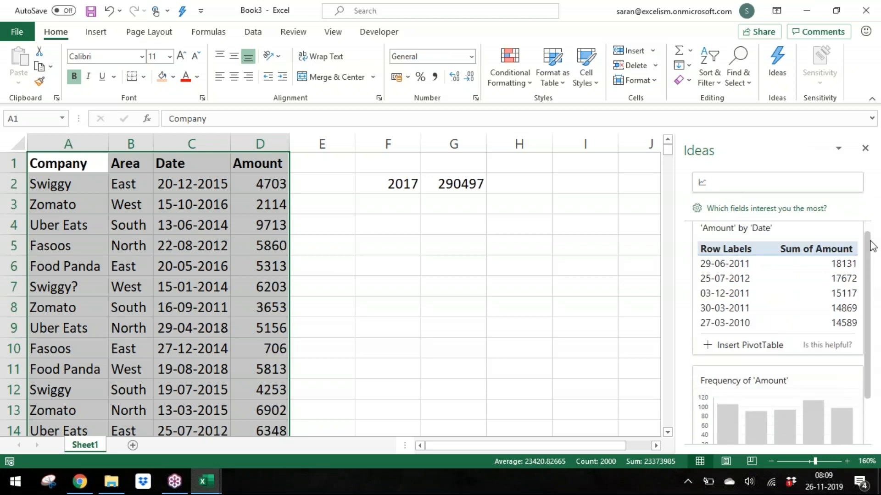
left_click(751, 179)
Step: Change the Amount in cell D8 to 1000000
left_click_drag(207, 262, 293, 278)
left_click(261, 300)
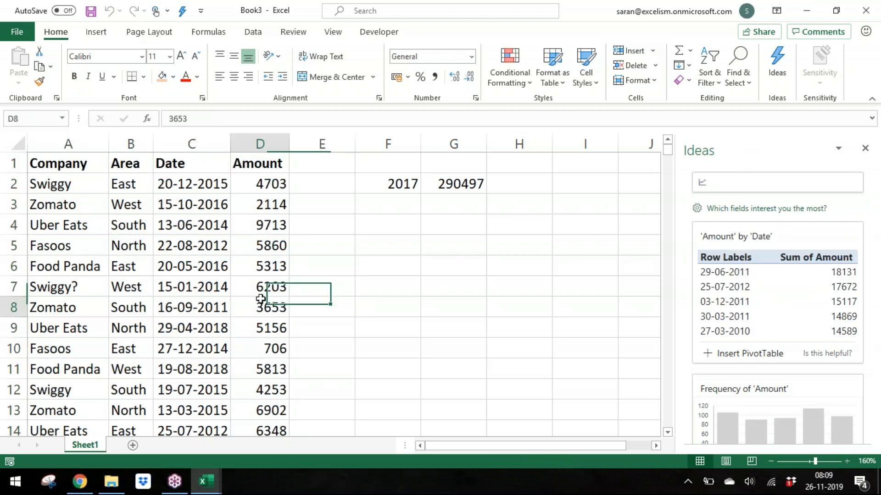
double_click(261, 300)
key("BackSpace")
key("BackSpace")
key("BackSpace")
key("BackSpace")
type("1000000")
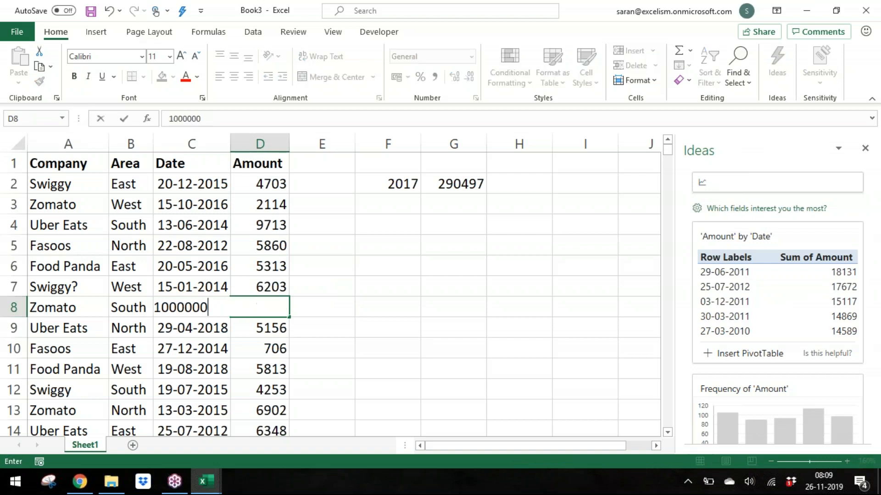
key("Return")
key("Up")
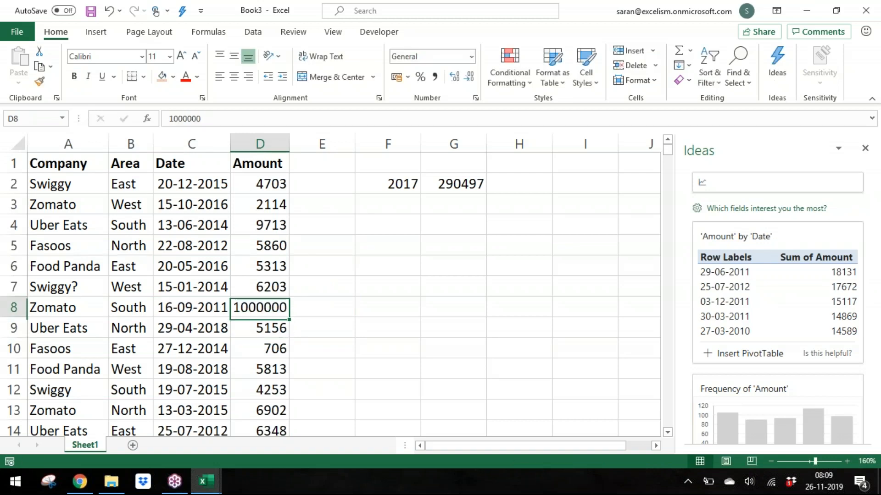
Step: Ask Ideas about outliers, refining the question to Amount outliers
left_click(701, 181)
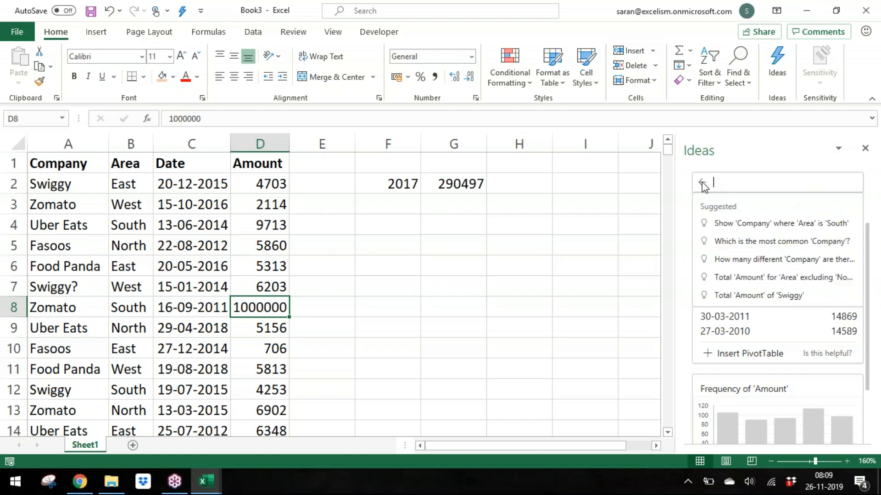
type("outlier")
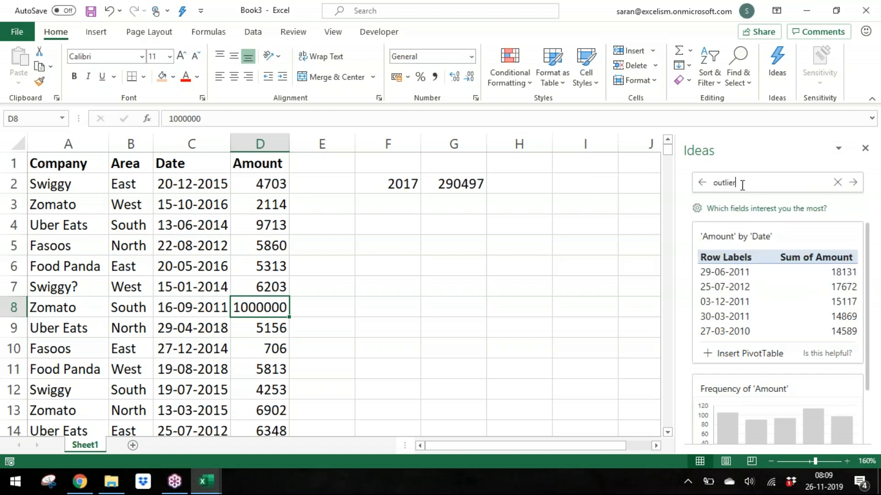
key("Return")
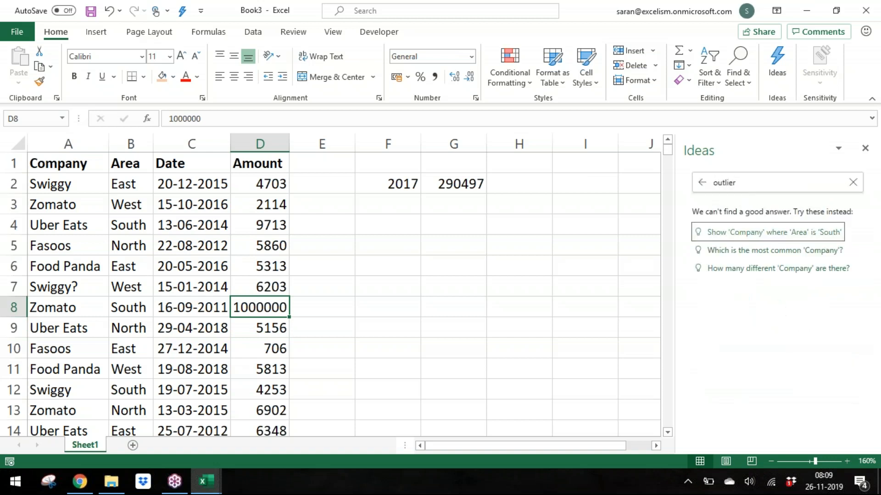
left_click(750, 188)
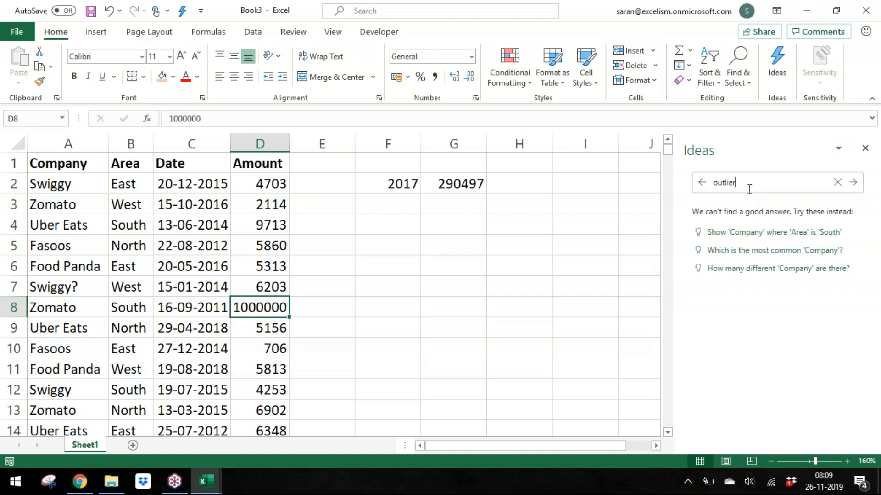
key("BackSpace")
key("BackSpace")
key("BackSpace")
key("BackSpace")
key("BackSpace")
key("BackSpace")
key("BackSpace")
type("Amount outliers")
key("Return")
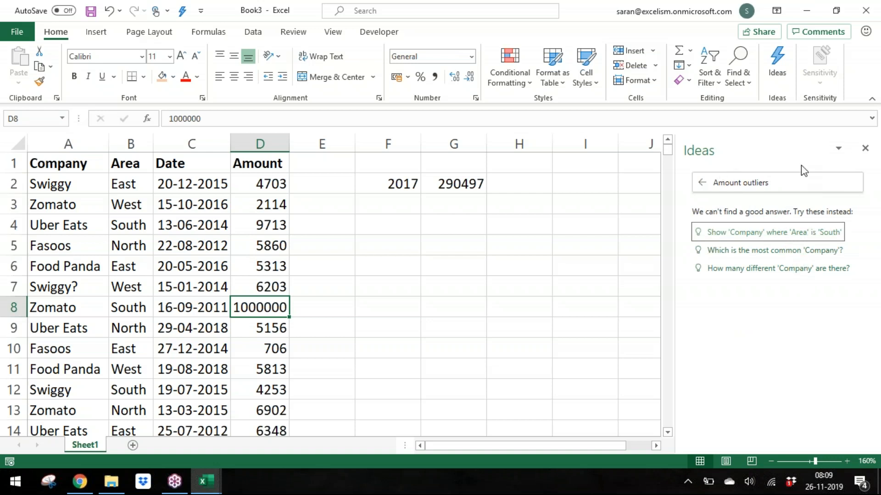
Step: Close and reopen the Ideas pane to refresh its insights for the changed data
left_click(865, 149)
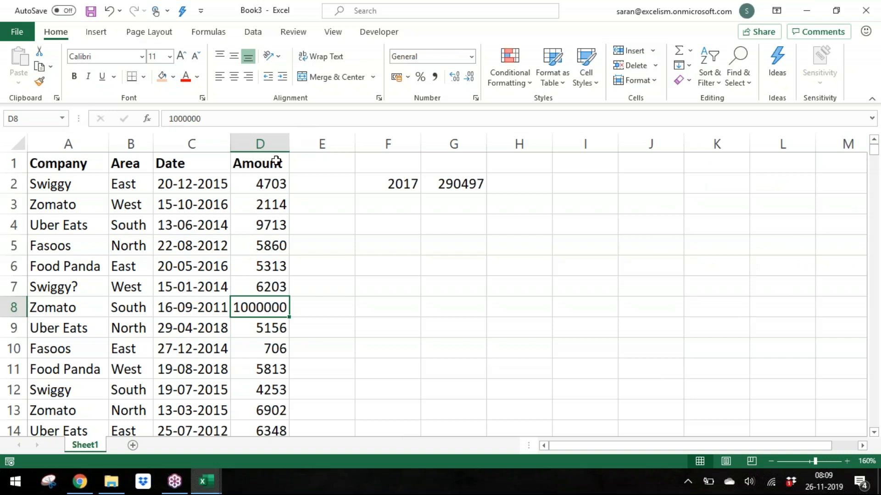
left_click(778, 62)
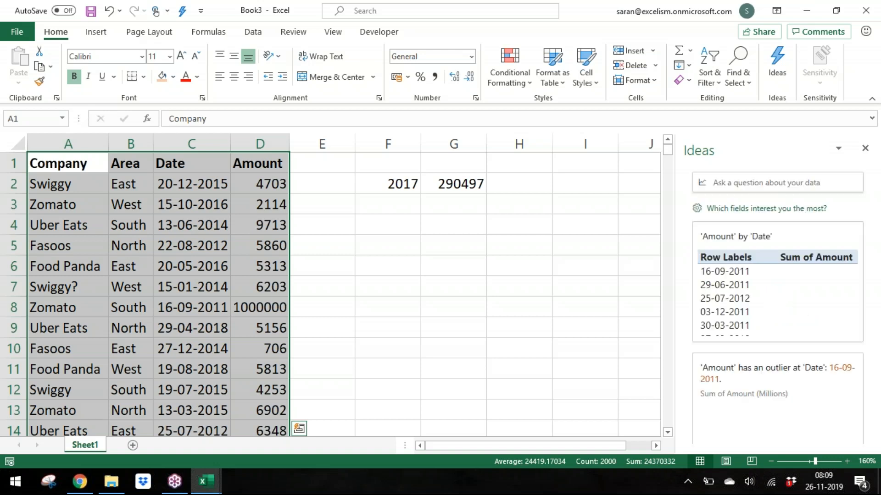
left_click(764, 183)
left_click(756, 158)
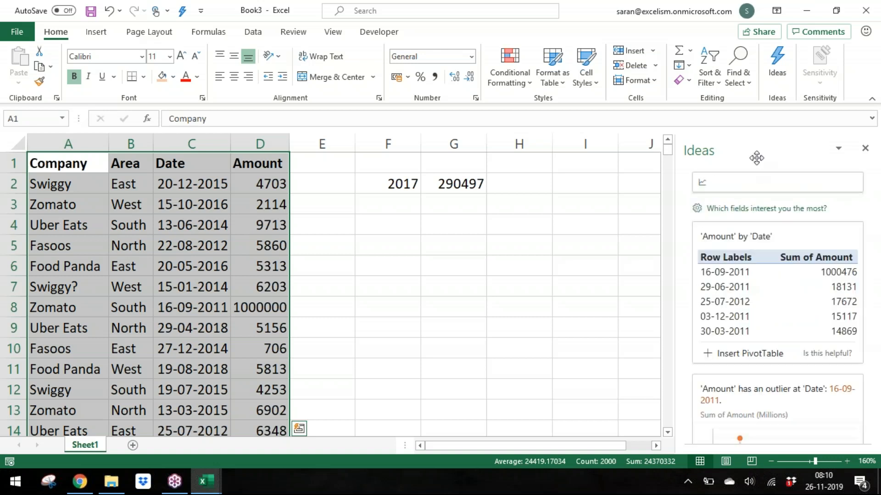
left_click(742, 210)
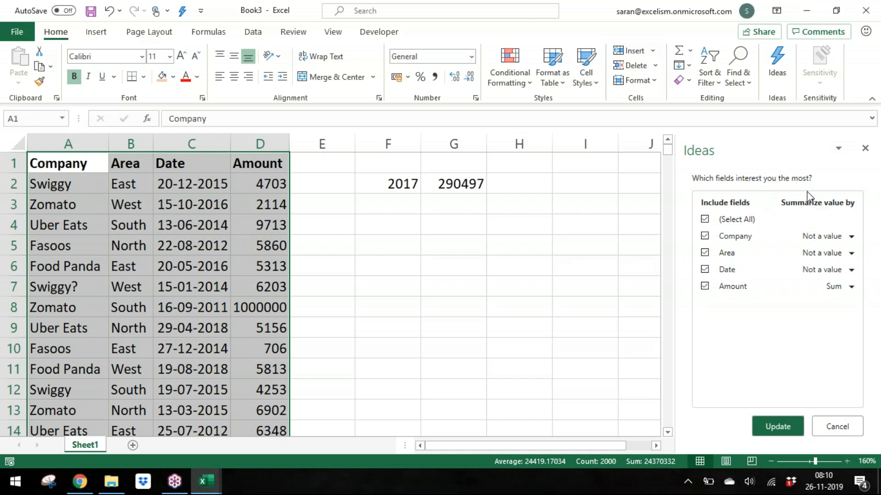
left_click(844, 242)
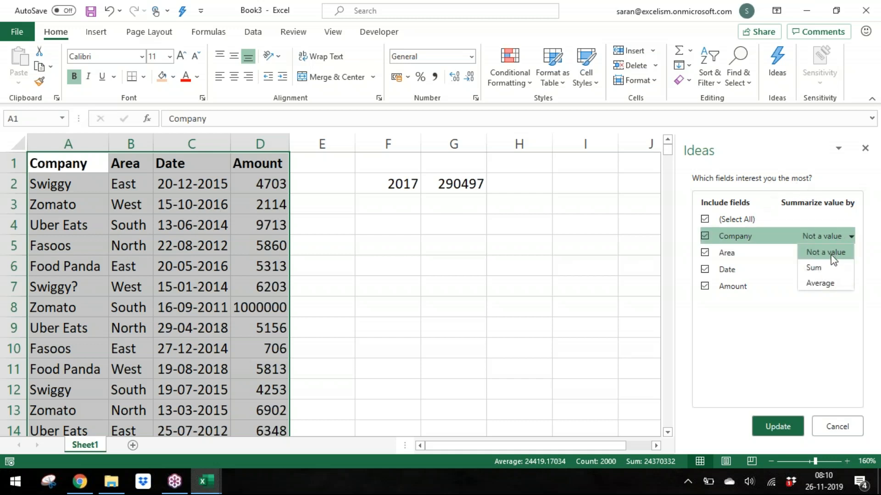
left_click(831, 253)
left_click(831, 253)
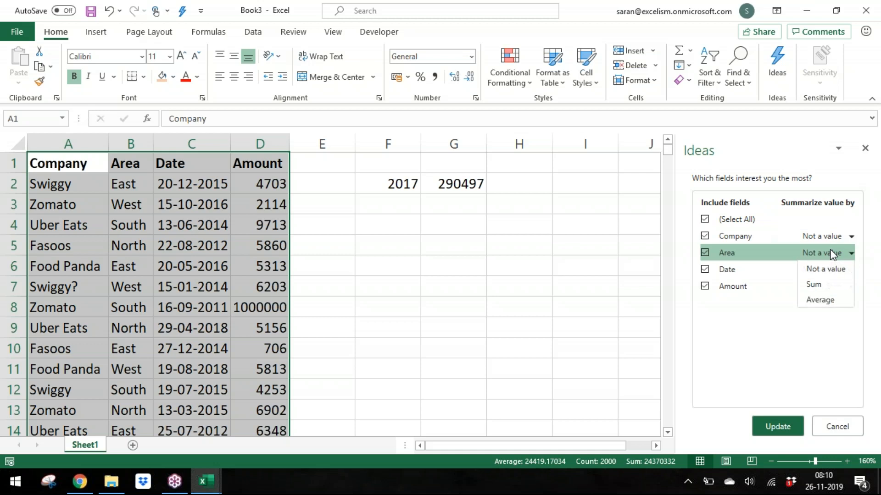
left_click(747, 341)
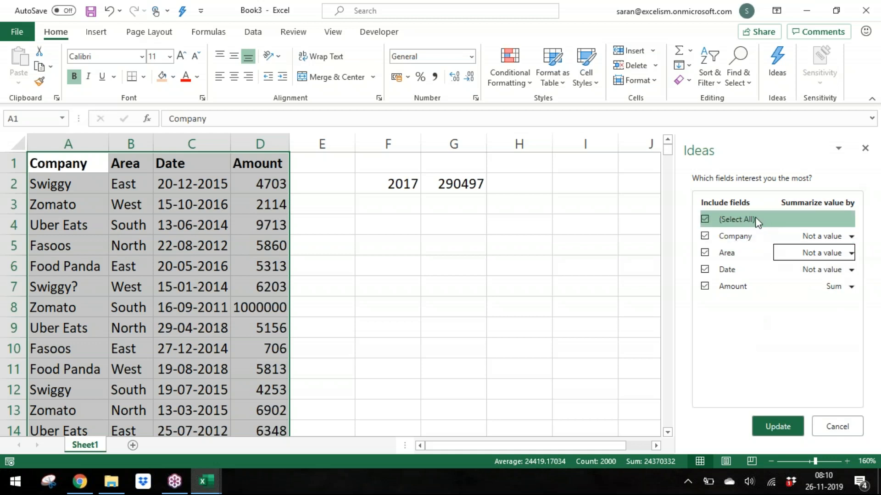
left_click(835, 429)
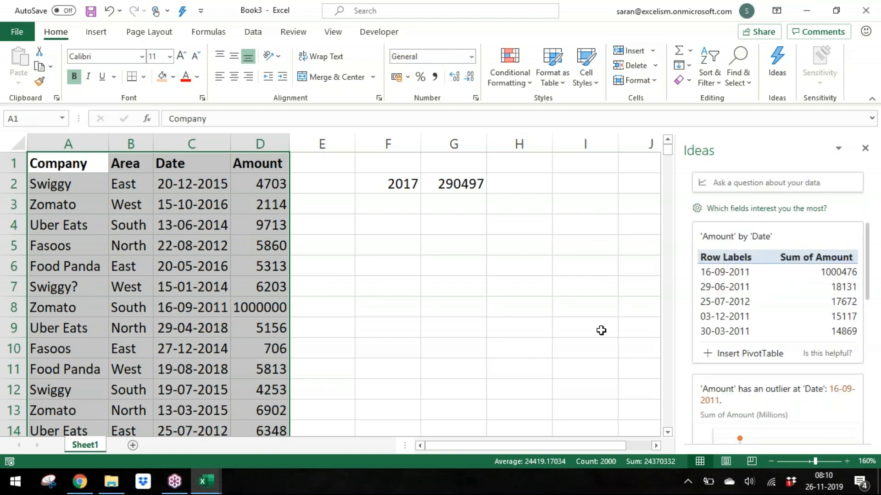
Step: Reopen the Ideas pane and scroll through the insight cards, including the Amount outlier chart
scroll(866, 292, "down", 2)
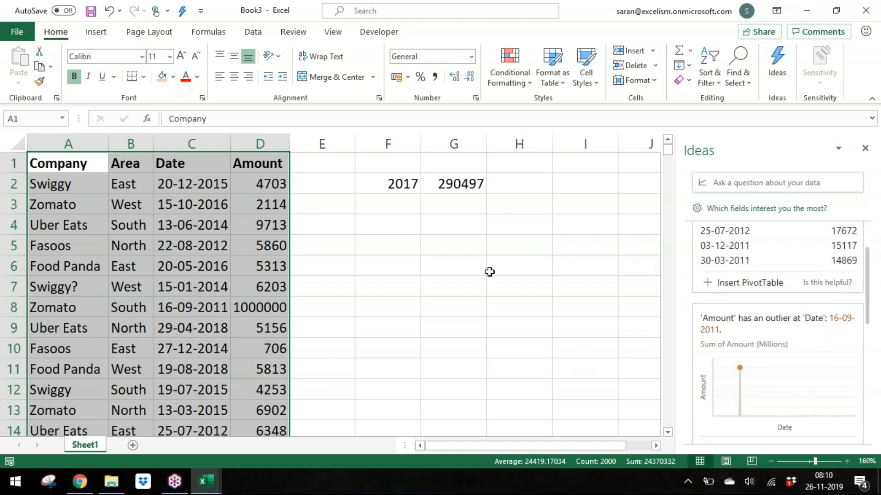
left_click(865, 149)
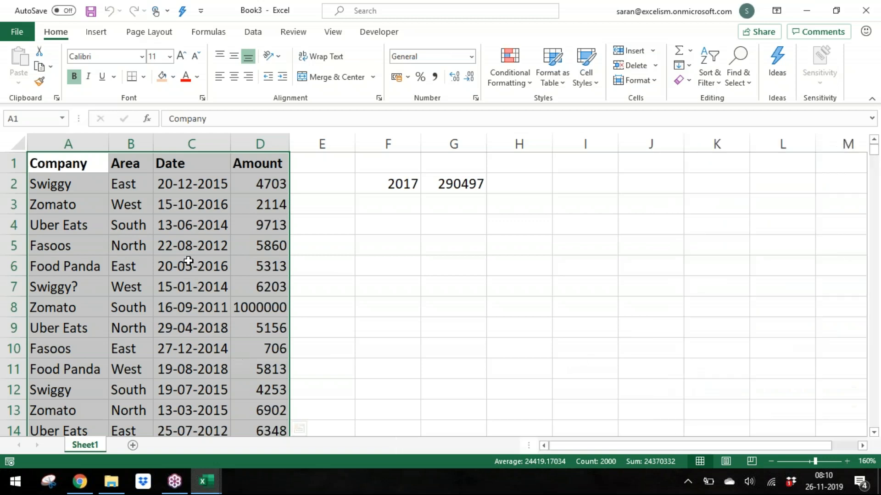
left_click(189, 262)
left_click(255, 312)
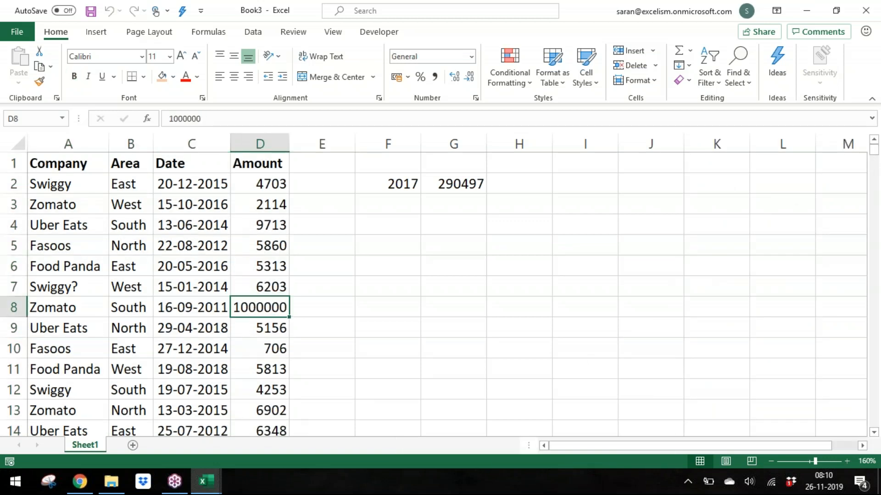
left_click(777, 62)
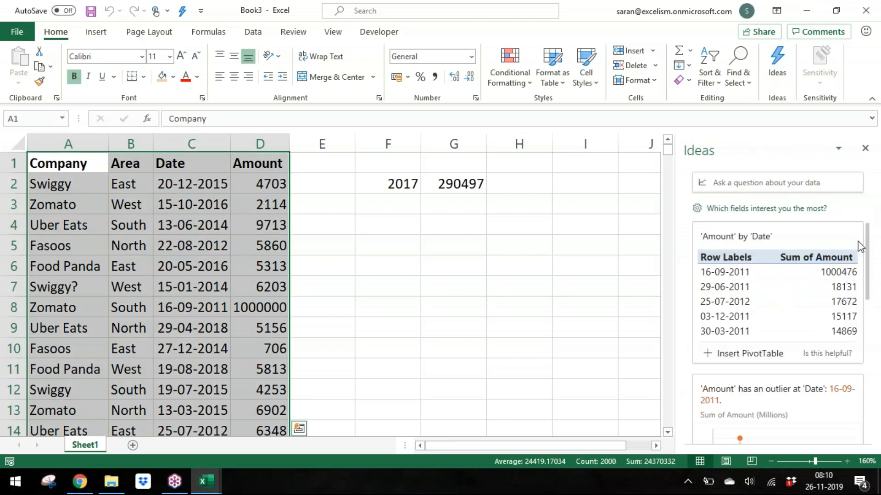
left_click_drag(867, 238, 870, 283)
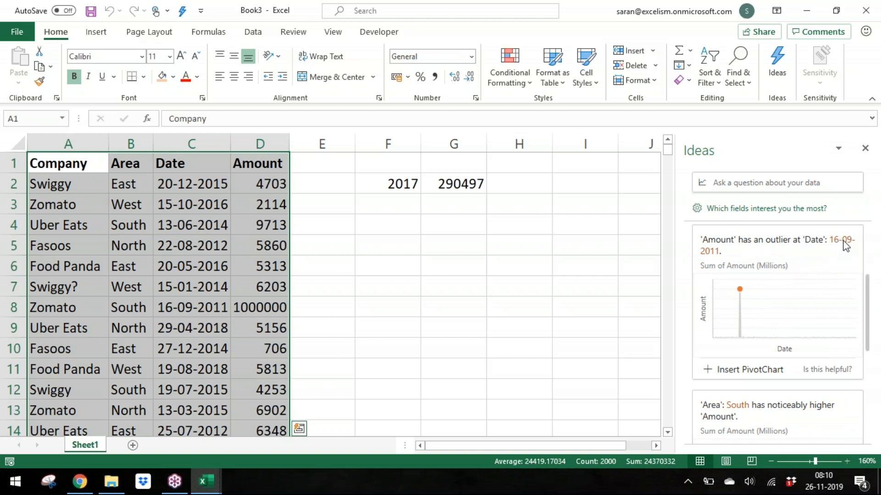
left_click_drag(866, 292, 873, 334)
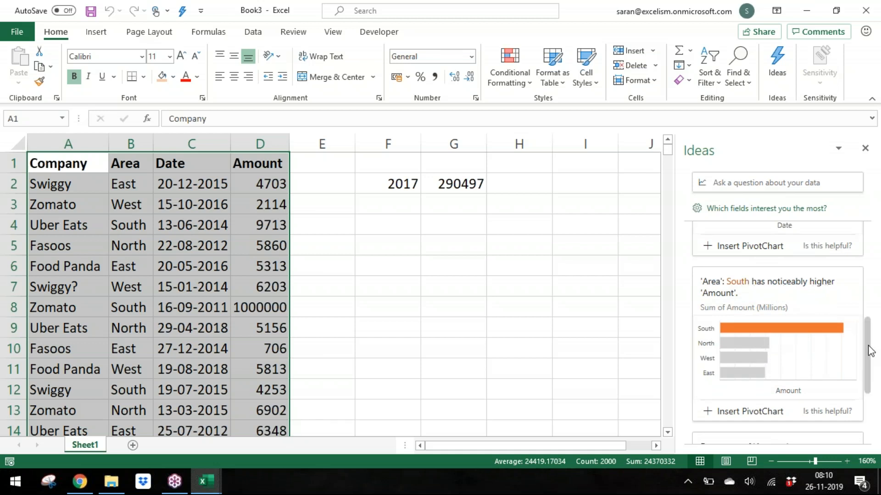
left_click_drag(870, 351, 874, 395)
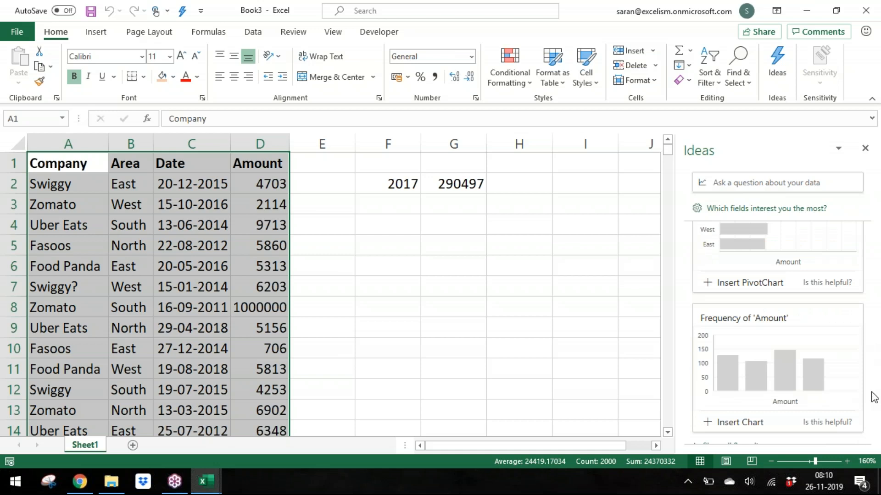
Step: Change the Amount in cell D8 to 2
left_click_drag(866, 404, 867, 191)
left_click(277, 298)
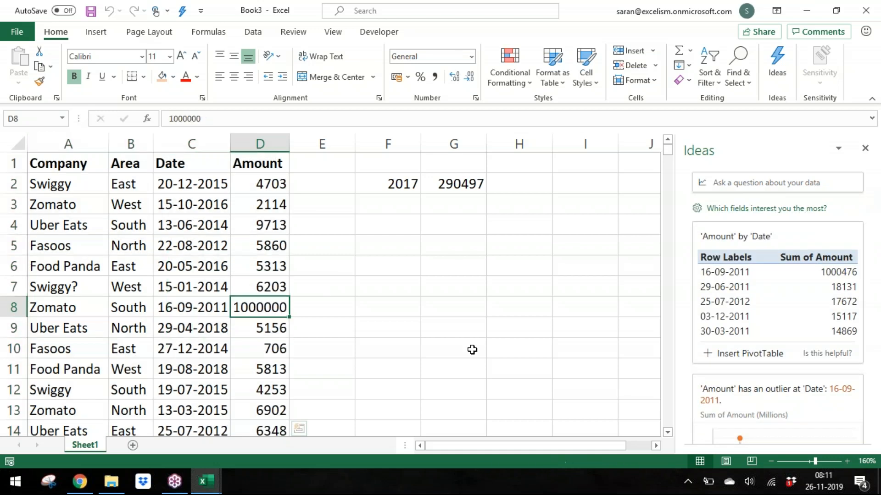
left_click(531, 366, "shift")
key("shift+BackSpace")
type("2")
key("Return")
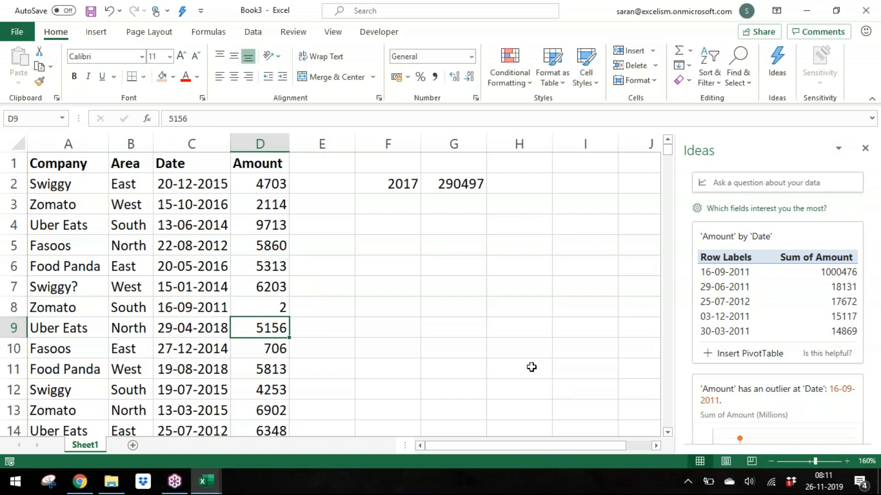
Step: Close and reopen the Ideas pane to refresh its insights after the edit
left_click(243, 202)
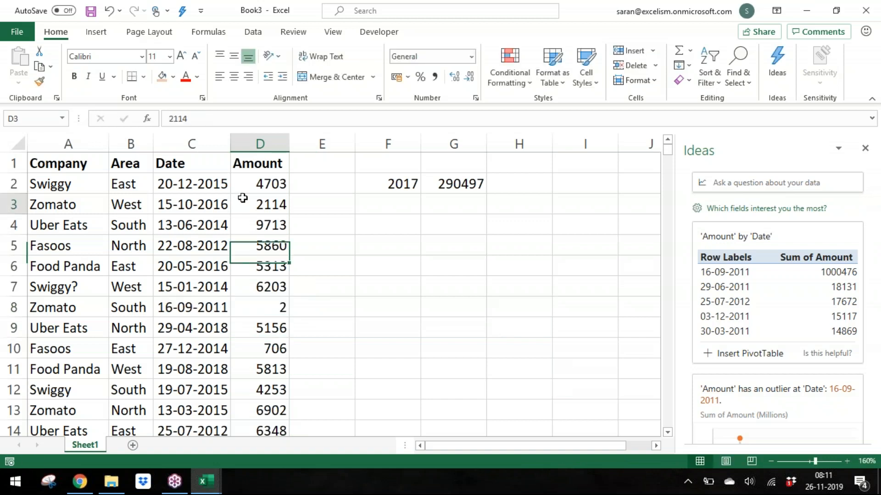
left_click(865, 148)
left_click(788, 61)
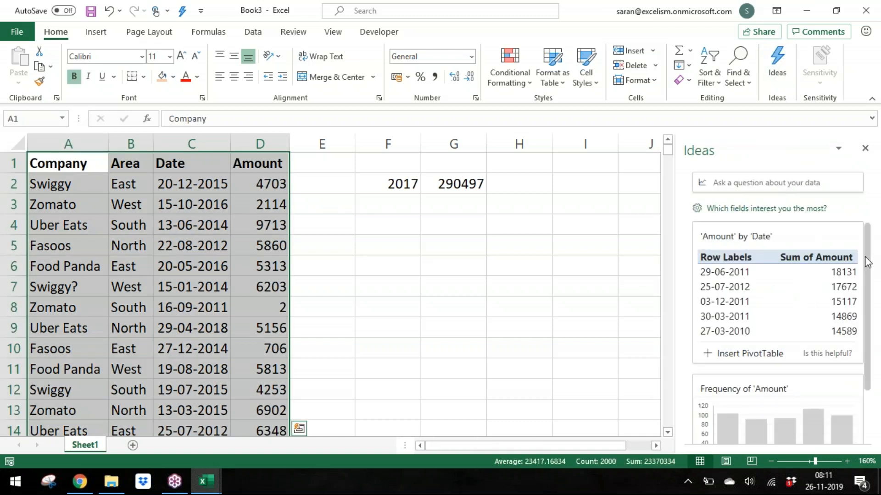
Step: Scroll through the refreshed insight cards and close the Ideas pane
scroll(868, 263, "down", 5)
scroll(873, 266, "up", 5)
scroll(874, 271, "down", 1)
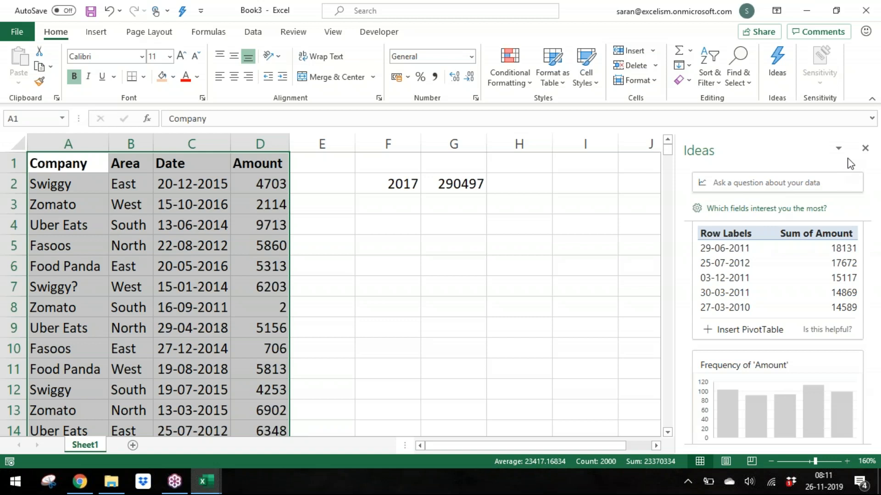
left_click(865, 148)
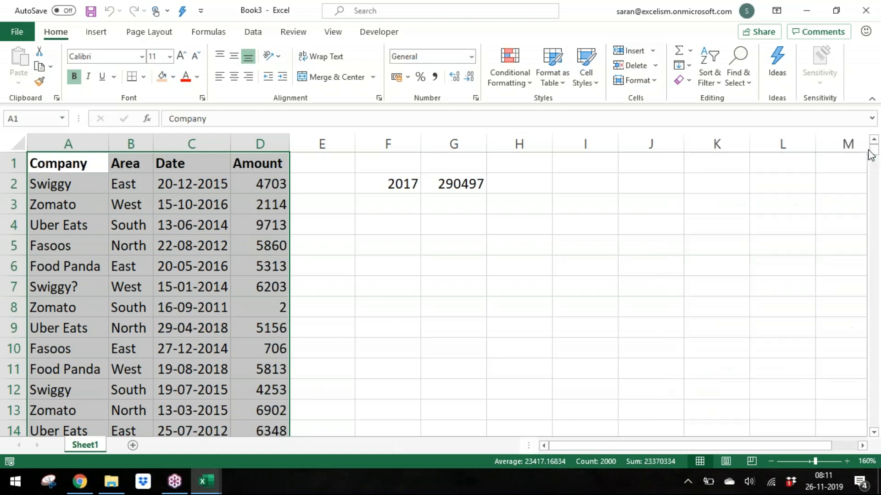
Step: Close the Book3 workbook without saving it
left_click(280, 413)
left_click(251, 324)
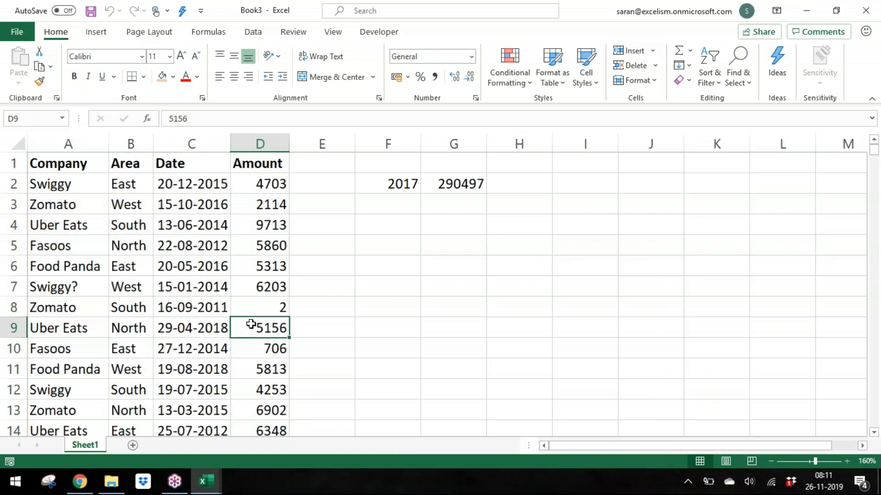
key("ctrl+s")
key("Escape")
key("alt+F4")
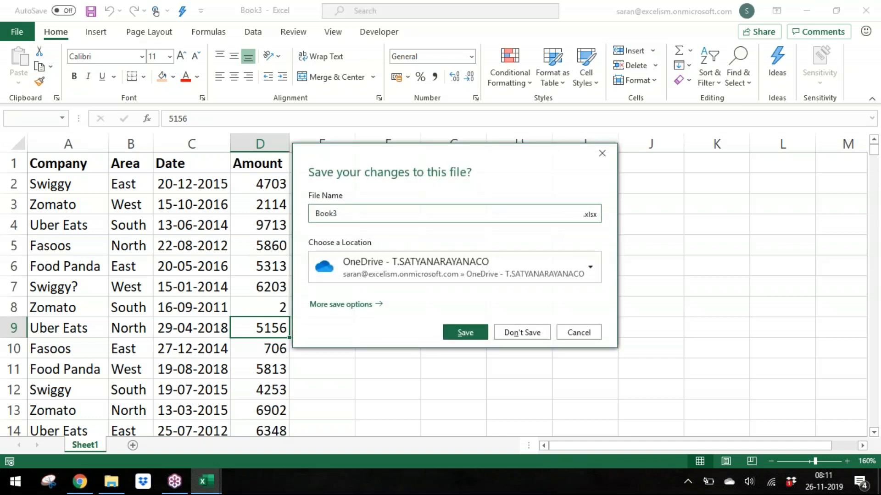
left_click(522, 333)
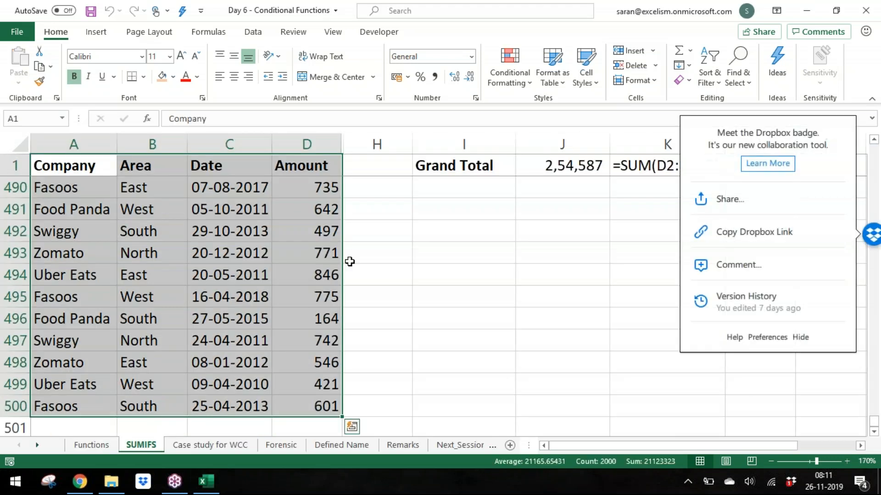
Step: Switch to File Explorer and browse the Classes folders, opening the FAFP - 13.10.2018 - Chennai subfolders
key("alt+Tab")
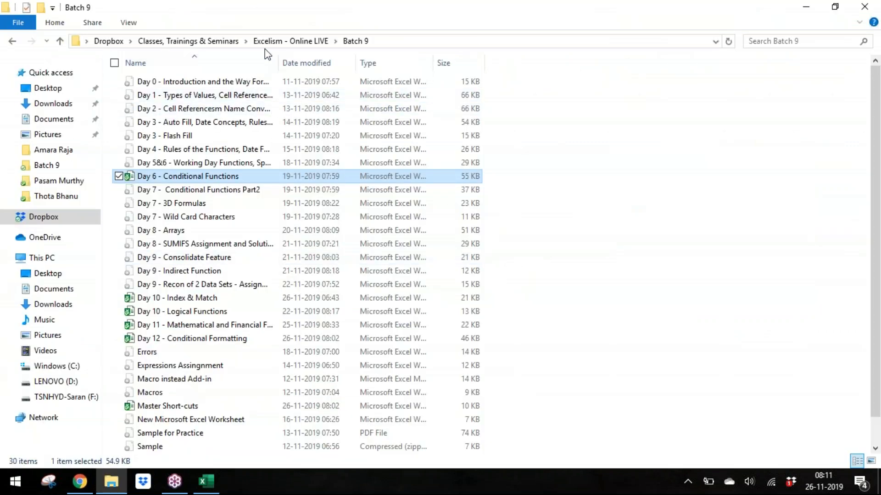
left_click(231, 43)
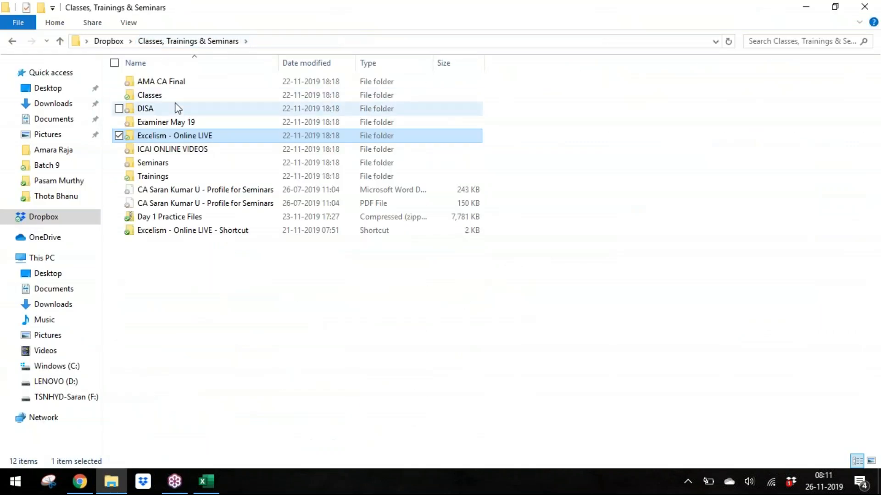
double_click(193, 97)
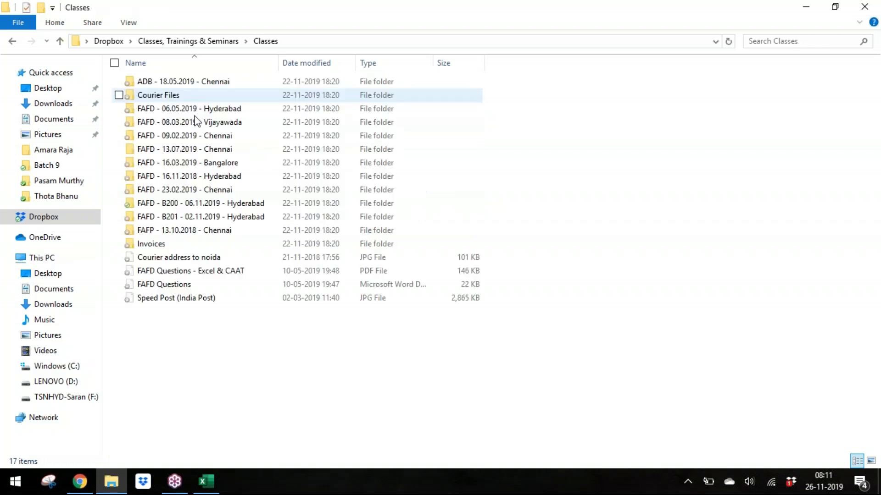
left_click(219, 231)
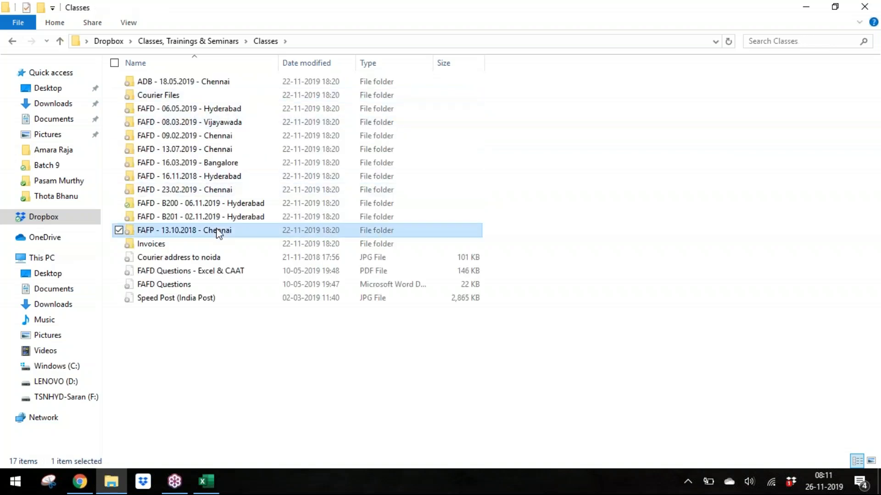
double_click(219, 231)
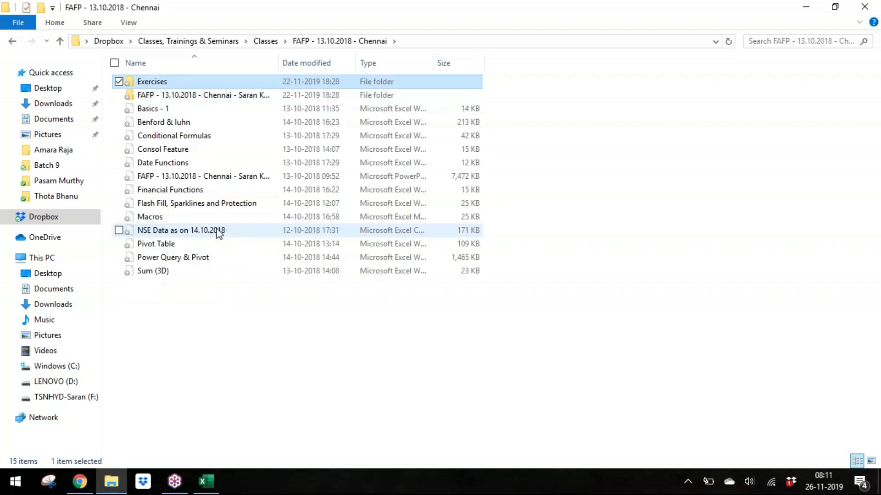
key("Return")
key("BackSpace")
key("Down")
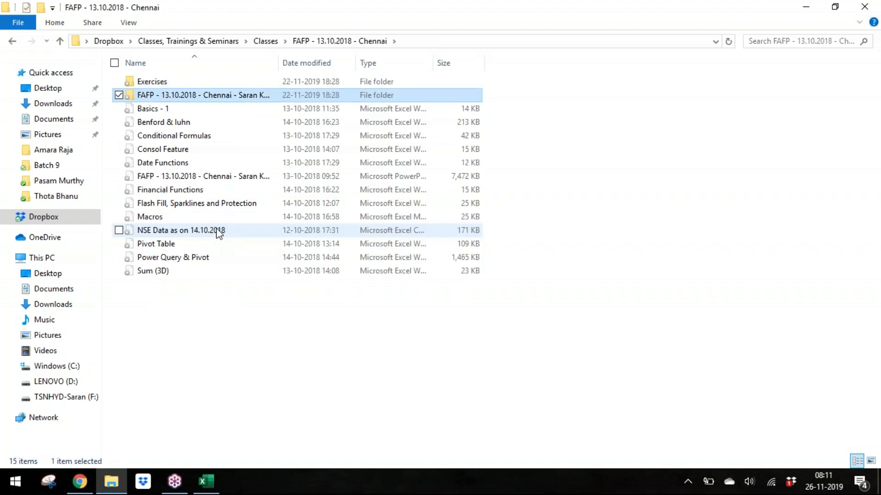
key("Down")
key("Down")
key("Down")
key("Down")
key("Down")
key("Down")
key("Down")
key("Down")
key("Down")
key("Down")
key("Down")
key("Up")
key("Up")
key("Up")
key("Up")
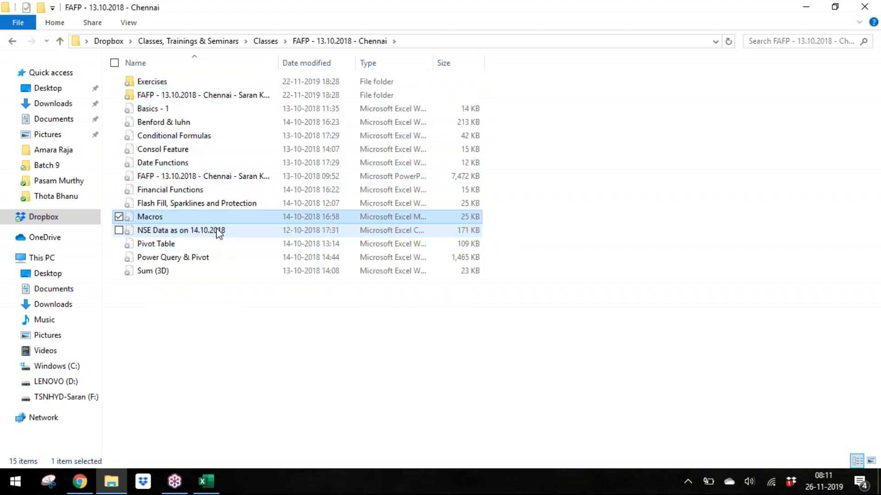
key("Up")
key("Up")
key("Up")
key("Up")
key("Up")
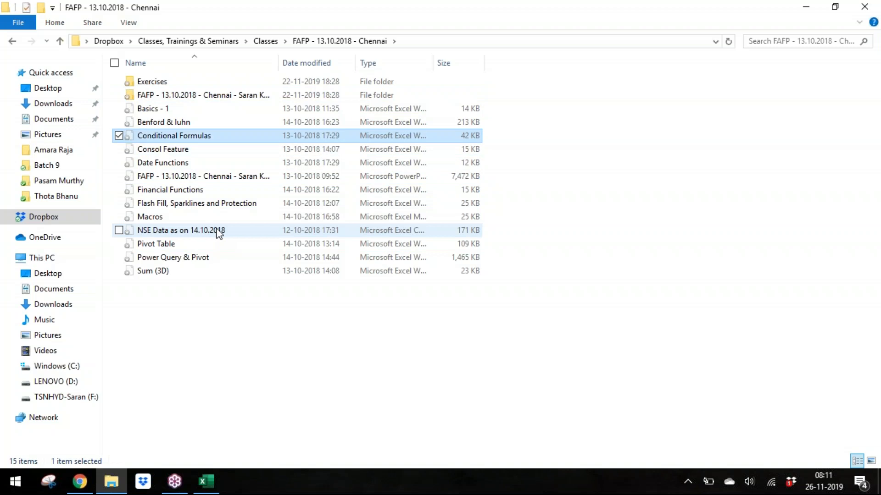
key("Up")
key("Up")
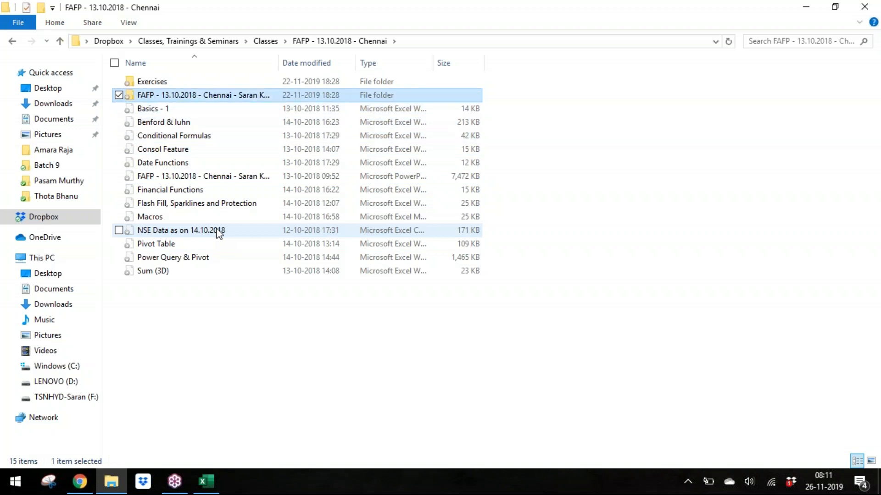
key("Return")
key("Down")
key("Down")
key("Down")
key("Down")
key("Down")
key("Down")
key("Down")
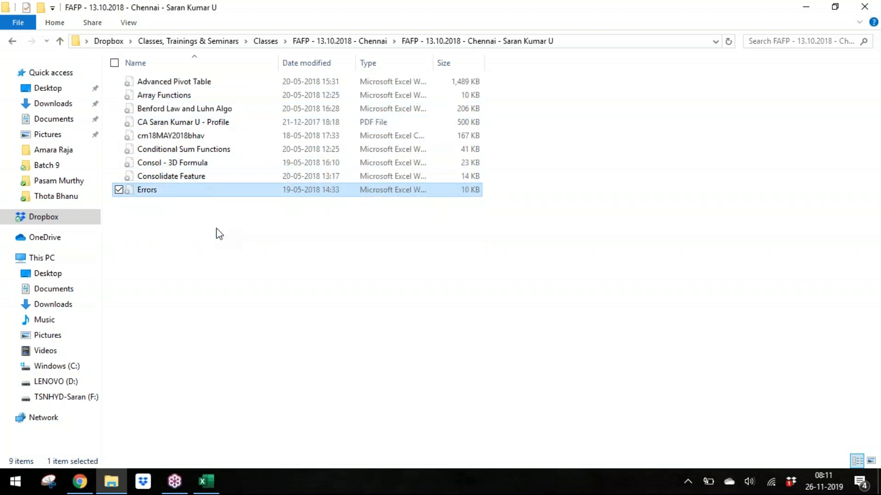
Step: Navigate to the Files for Practice folder under FAFD - 06.05.2019 - Hyderabad and select Stocks & Geography
key("BackSpace")
key("BackSpace")
key("Up")
key("Up")
key("Up")
key("Up")
key("Up")
key("Up")
key("Up")
key("Up")
key("Up")
key("Return")
key("Down")
key("Down")
key("Down")
key("Return")
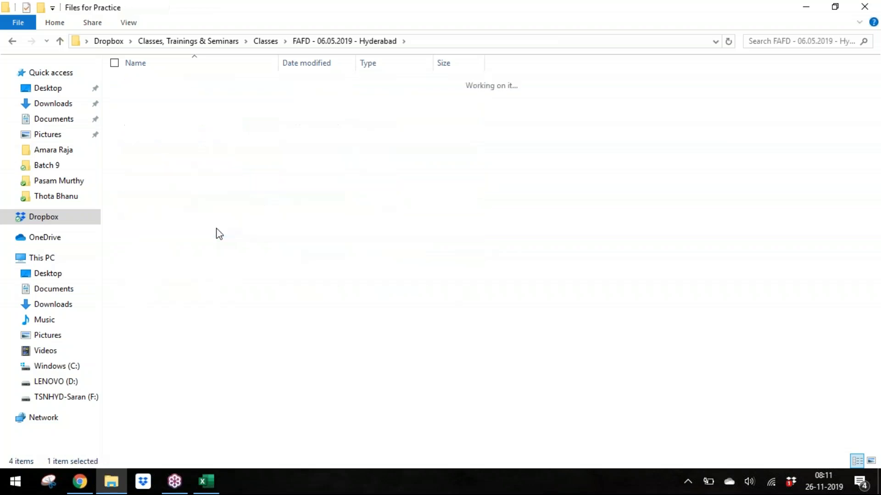
key("Down")
key("Down")
key("Down")
key("Down")
key("Down")
key("Down")
key("Down")
key("Down")
key("Down")
key("Down")
key("Down")
key("Down")
key("Down")
key("Down")
key("Down")
key("Down")
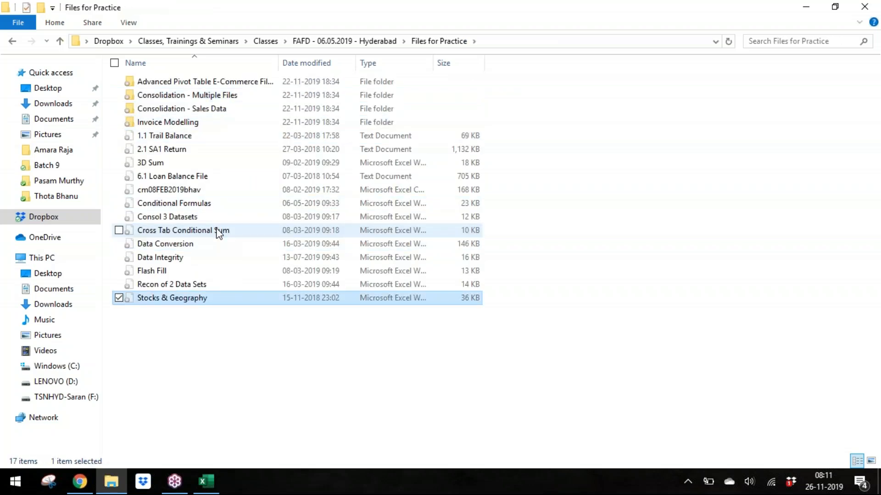
Step: Paste the Stocks & Geography workbook into the Batch 9 folder
key("alt+Tab")
key("alt+Tab")
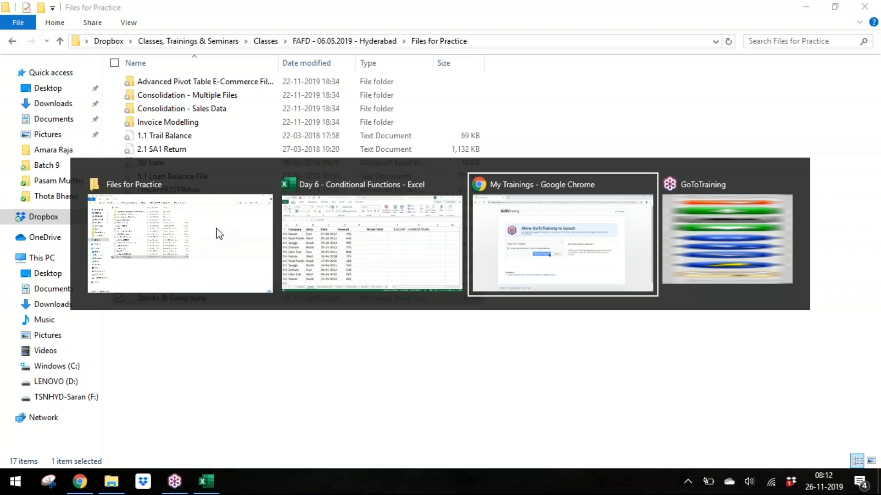
left_click(219, 234)
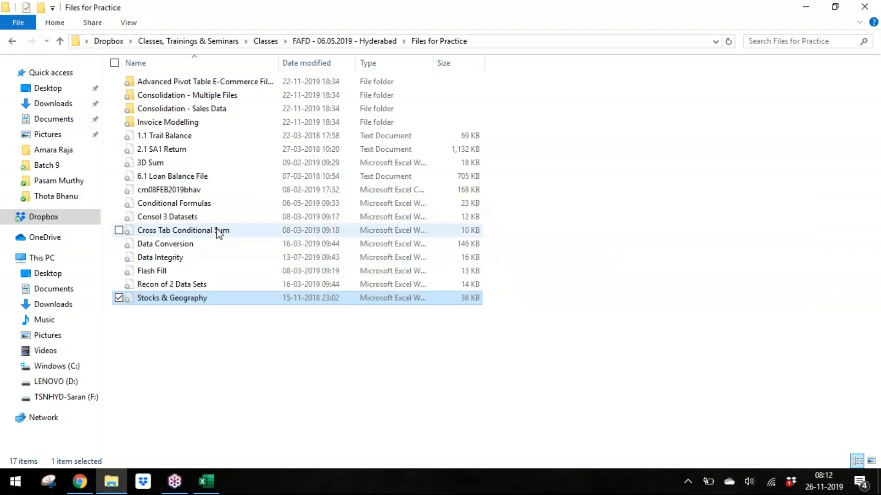
left_click(53, 167)
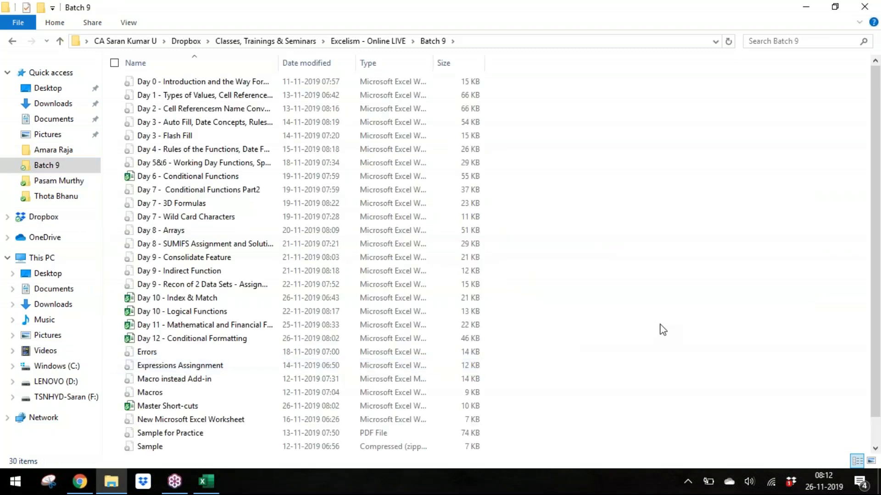
key("ctrl+v")
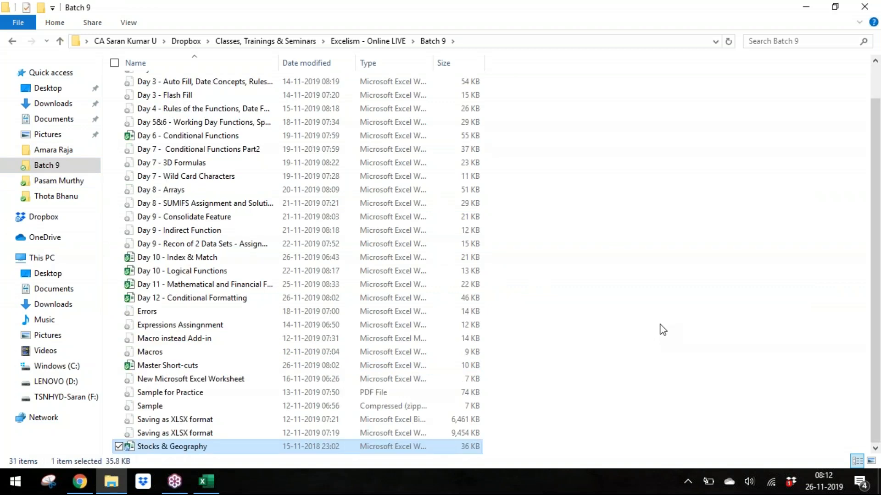
Step: Switch to the Stocks & Geography workbook and convert the city list in column A of the Geography sheet to the Geography data type
key("alt+Tab")
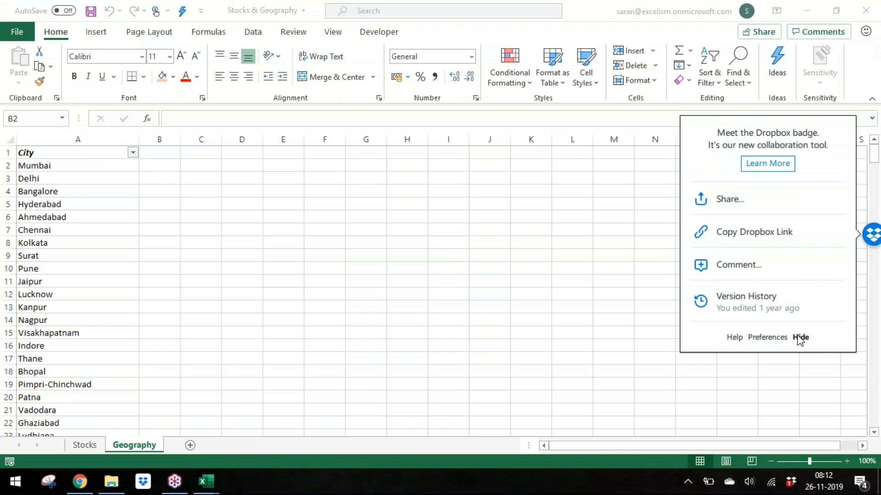
left_click(800, 338)
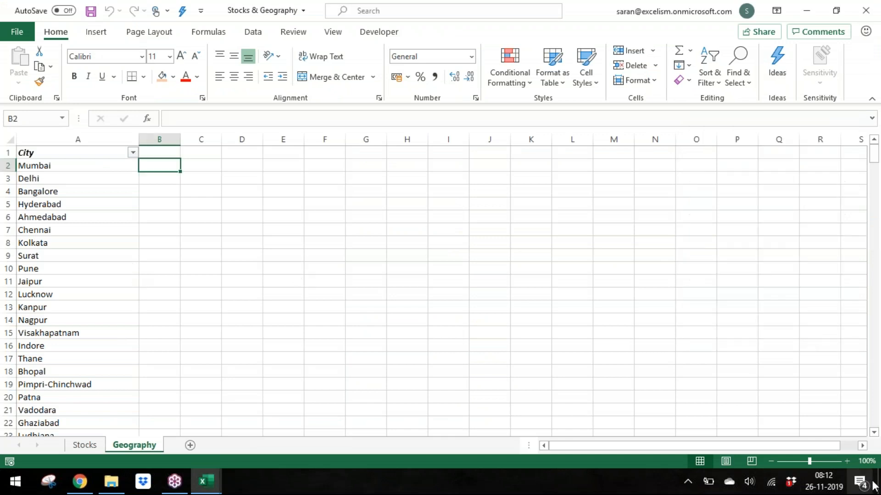
left_click_drag(811, 461, 822, 461)
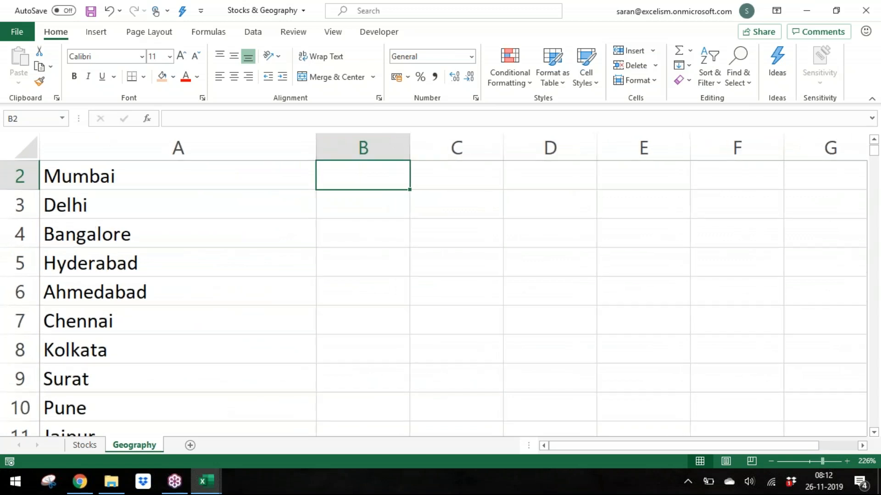
key("Left")
key("Up")
key("Down")
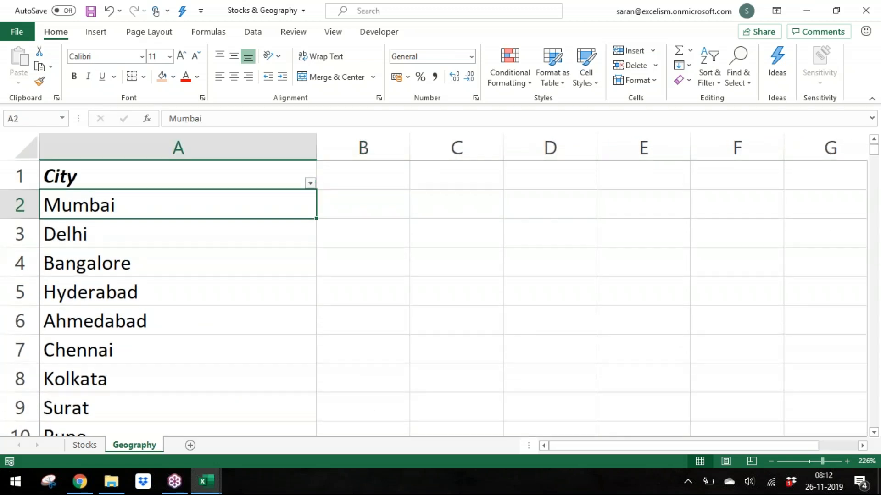
left_click(259, 33)
left_click(447, 81)
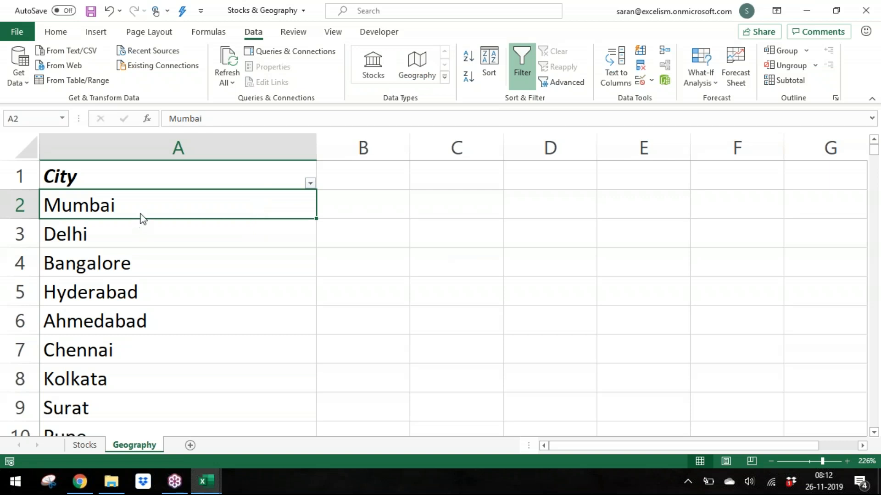
key("ctrl+shift+Down")
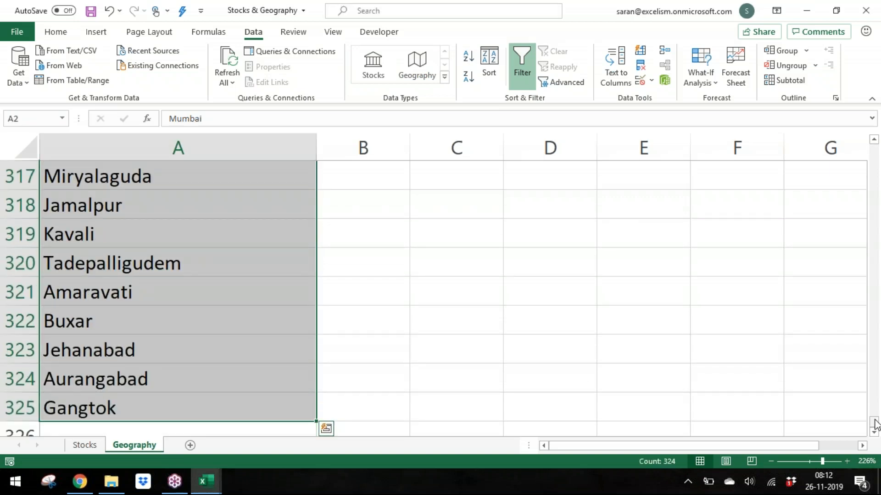
scroll(876, 213, "up", 12)
scroll(876, 213, "up", 20)
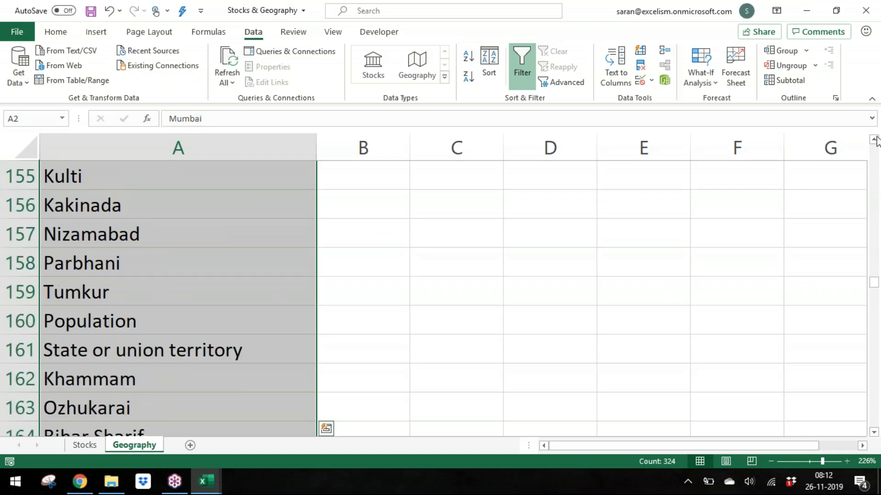
left_click_drag(876, 288, 877, 143)
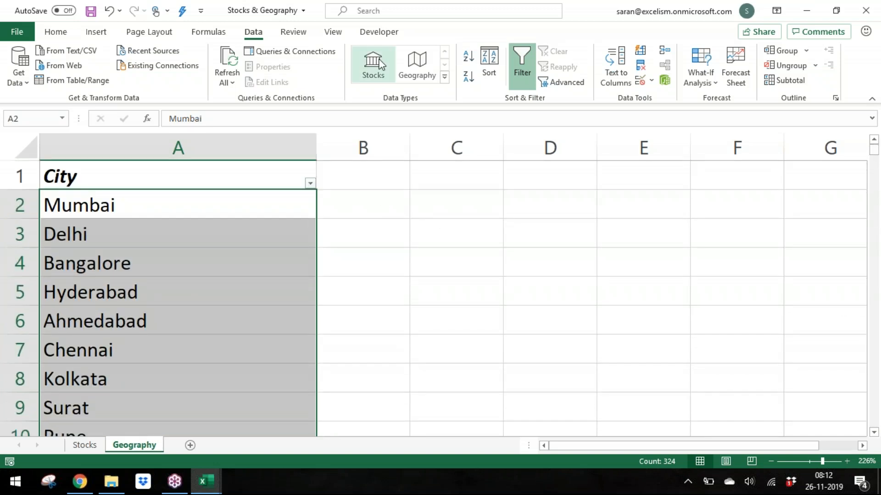
left_click(418, 69)
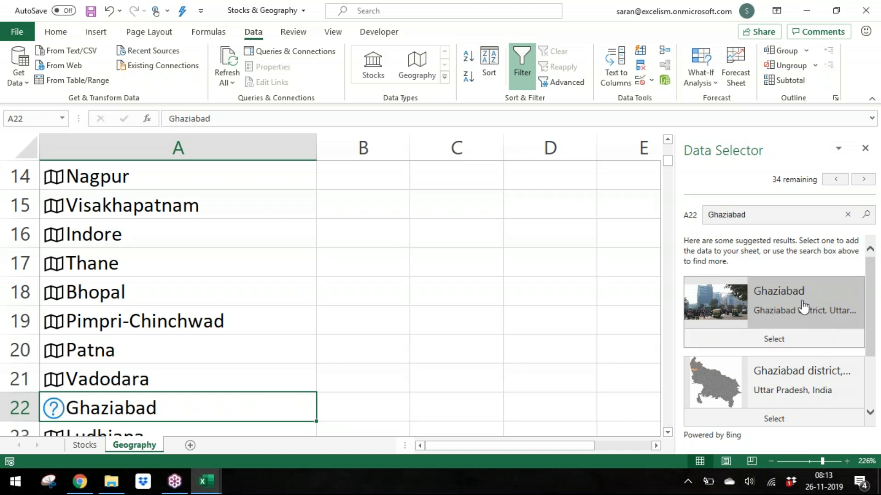
Step: Choose the Ghaziabad city match for the unresolved entry and delete the unrecognised Population and State or union territory rows
left_click(774, 338)
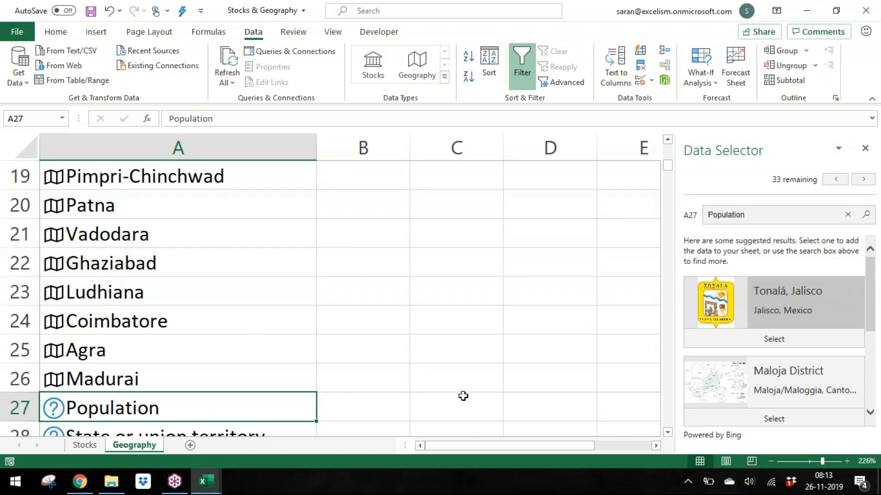
left_click(370, 397)
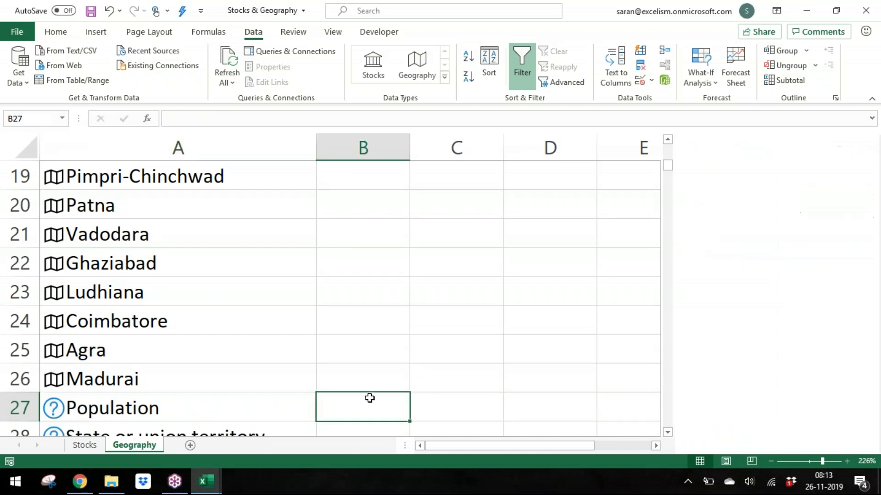
key("shift+space")
key("ctrl+minus")
key("Down")
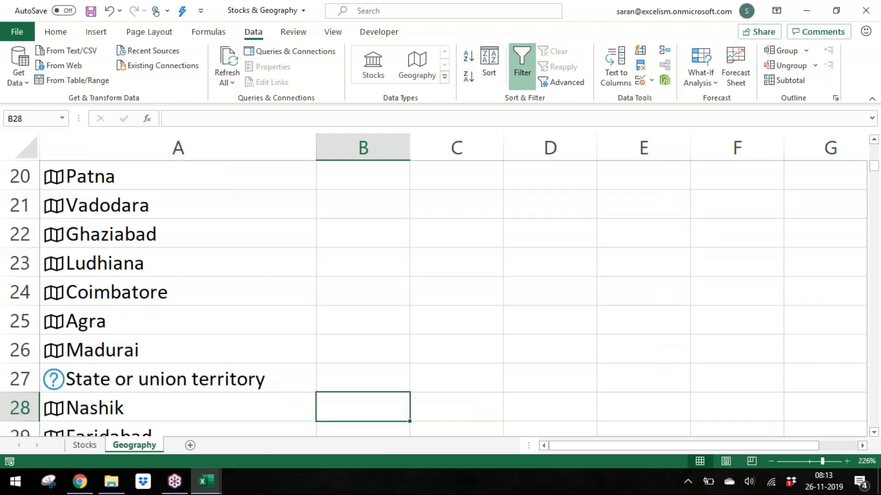
key("Up")
key("shift+space")
key("ctrl+minus")
Step: Choose the Aurangabad city match for both unresolved Aurangabad entries in the list
key("Down")
key("Down")
key("Left")
key("Up")
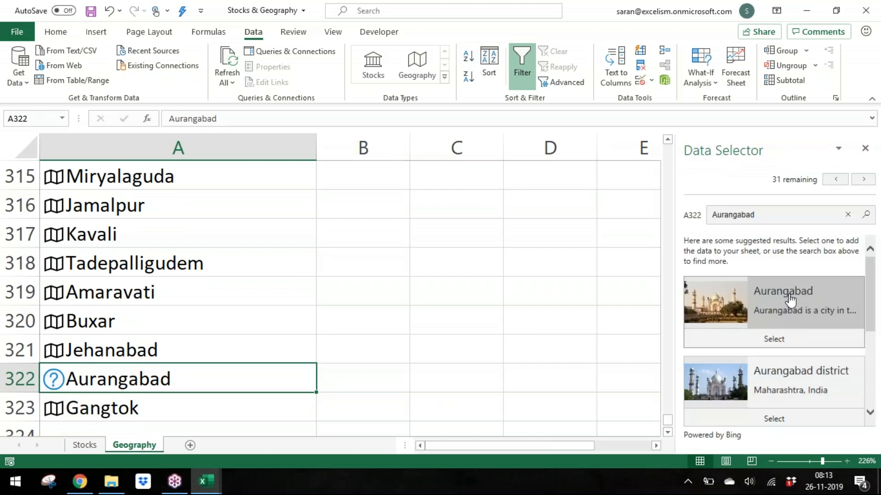
left_click(788, 340)
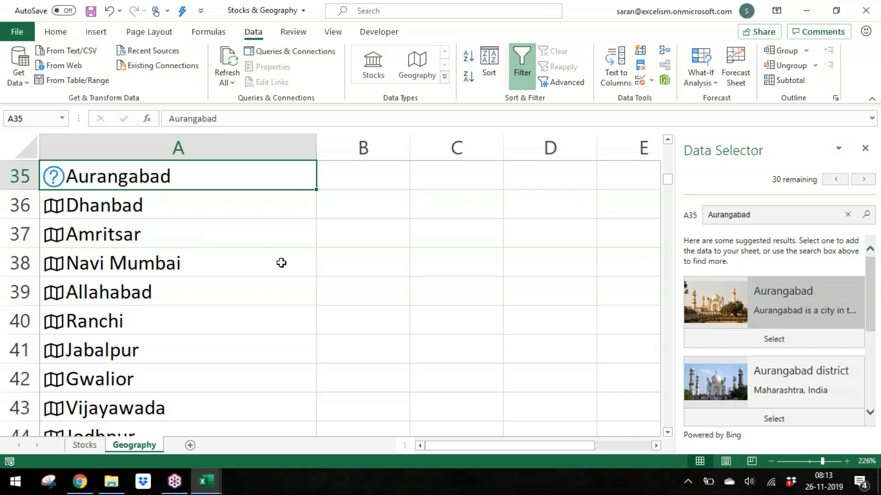
left_click(786, 338)
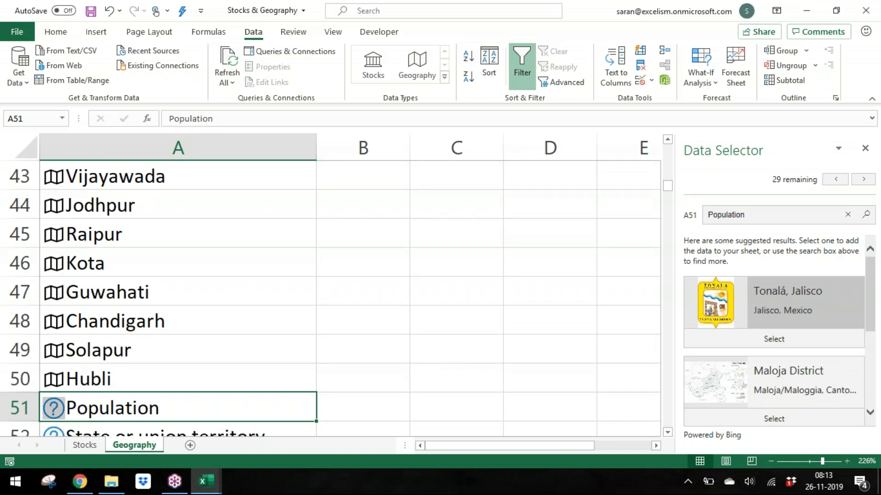
Step: Delete the unrecognised Population and State or union territory rows 51 and 52
left_click(442, 403)
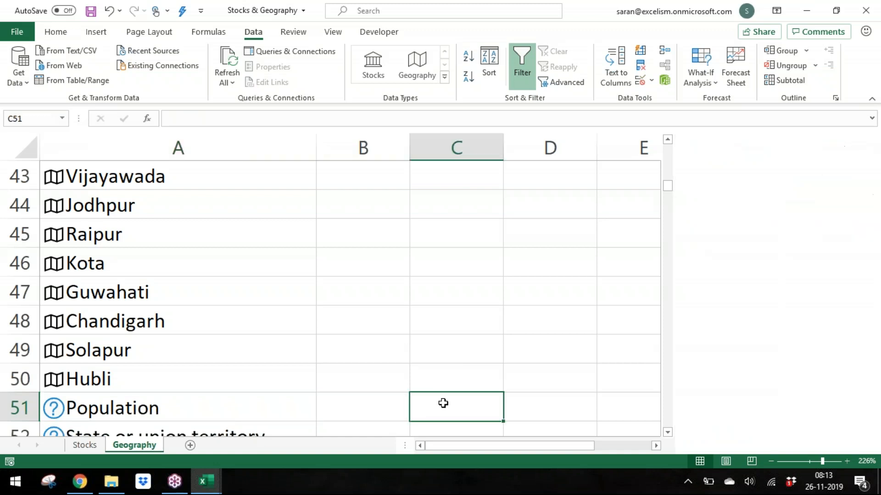
key("shift+space")
key("shift+Down")
key("ctrl+minus")
Step: Open and scroll through the data card for Mumbai, then close it
key("Down")
key("Down")
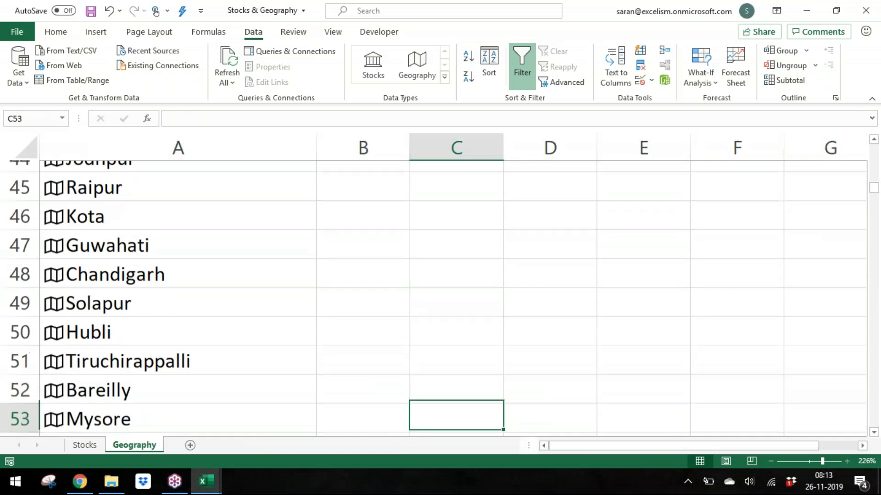
key("Left")
key("Left")
key("ctrl+Down")
key("ctrl+Up")
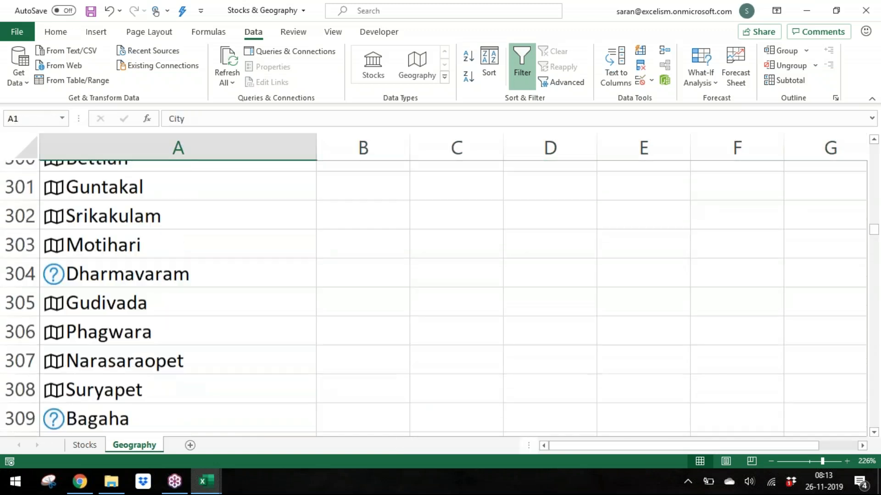
key("Down")
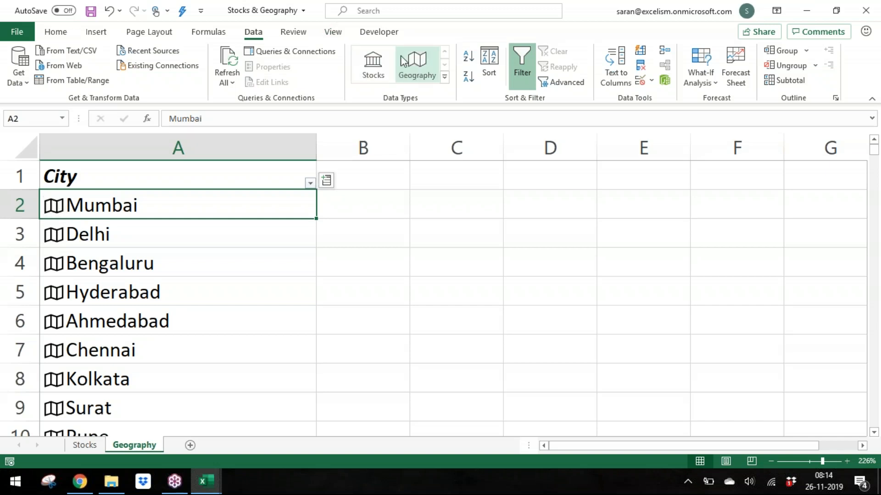
left_click(50, 210)
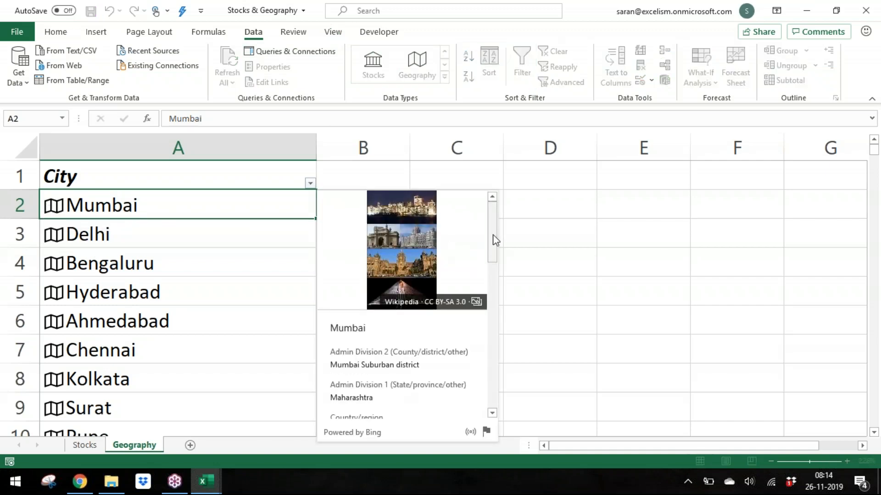
left_click_drag(496, 235, 468, 208)
key("Escape")
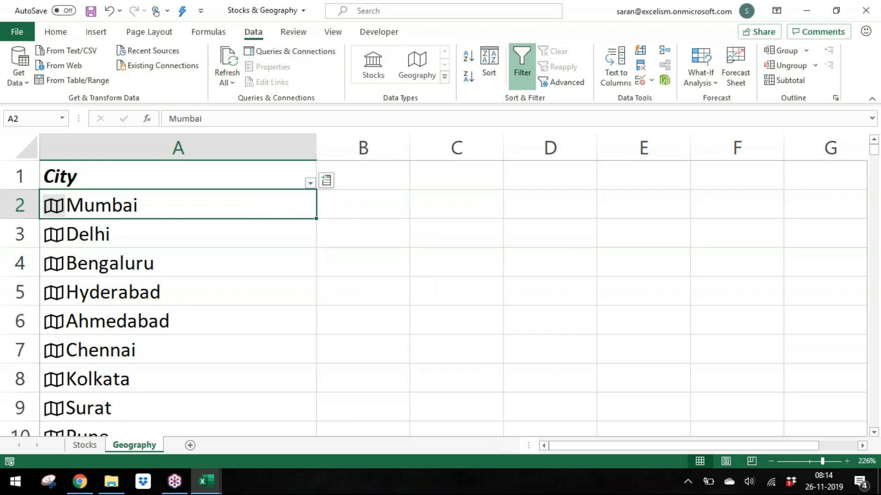
Step: Format the city list A1:A321 as a table with headers using a black light table style
left_click(55, 32)
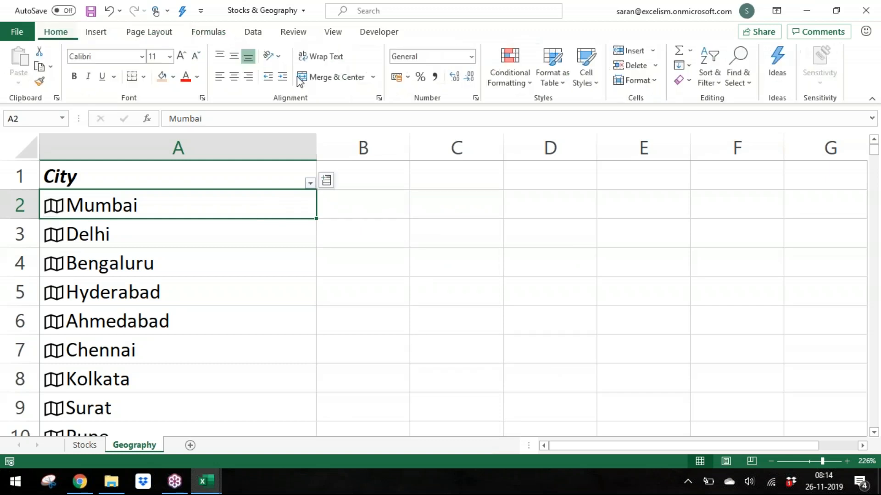
left_click(640, 82)
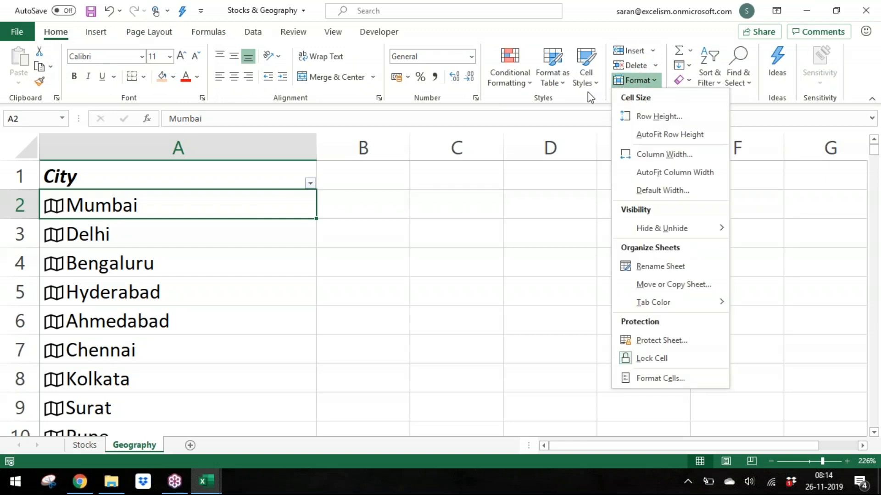
left_click(562, 84)
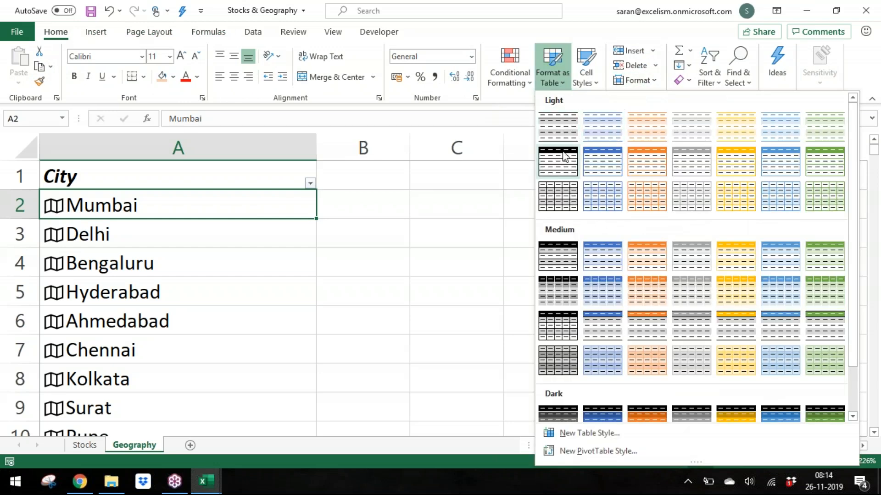
key("Escape")
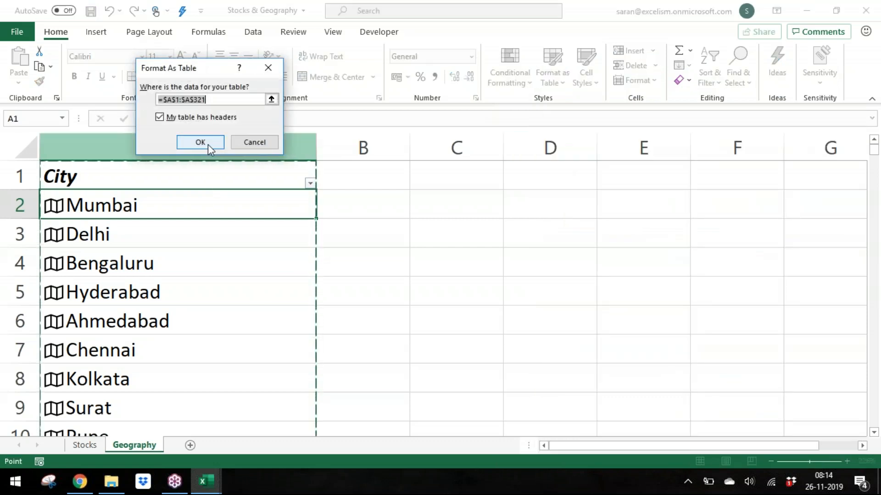
left_click(200, 142)
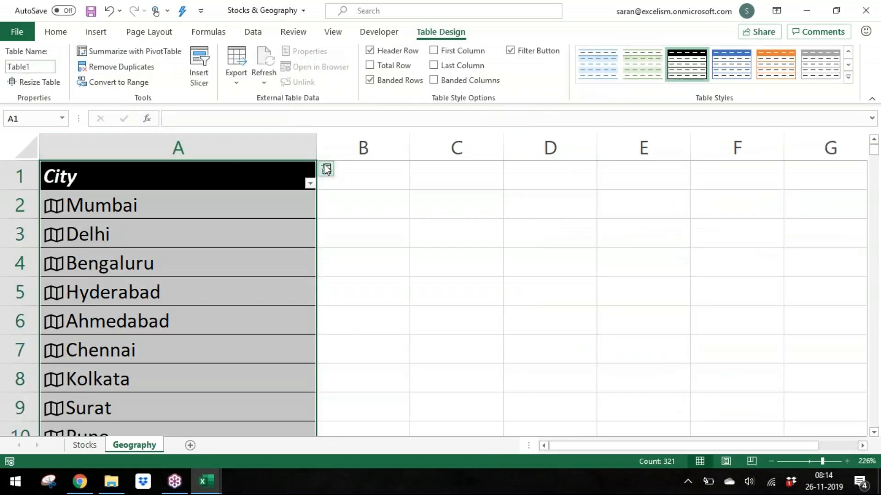
Step: Extract the Area, Country/region and Largest city fields into new table columns beside the cities
left_click(326, 170)
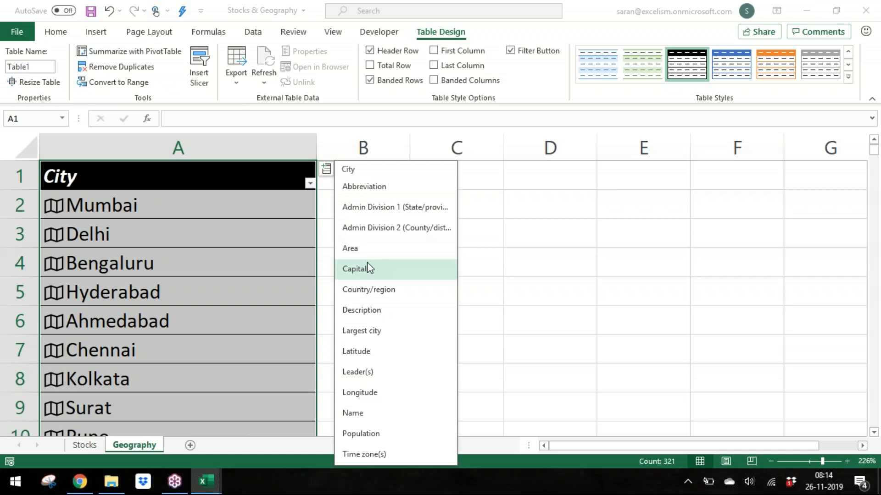
left_click(371, 249)
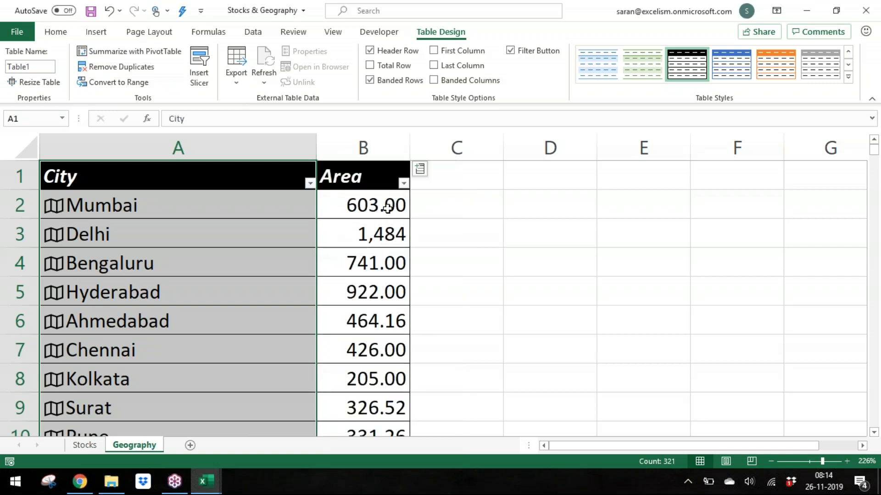
left_click(419, 171)
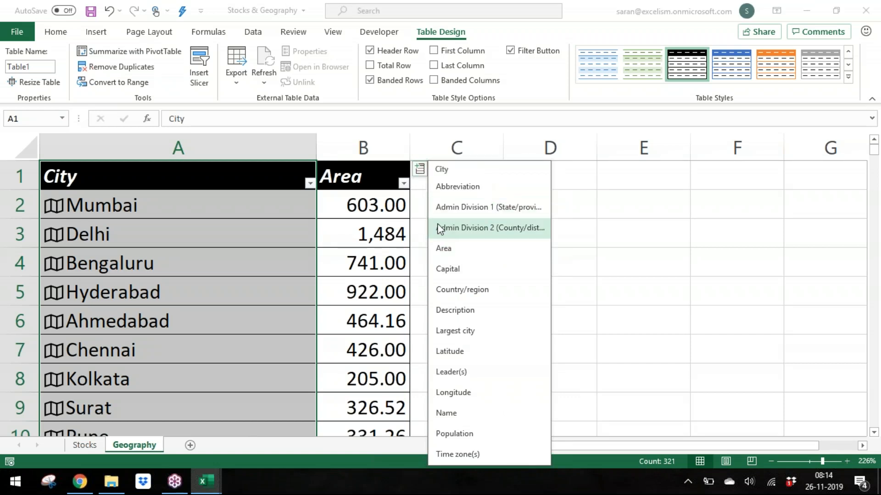
left_click(458, 289)
left_click(514, 170)
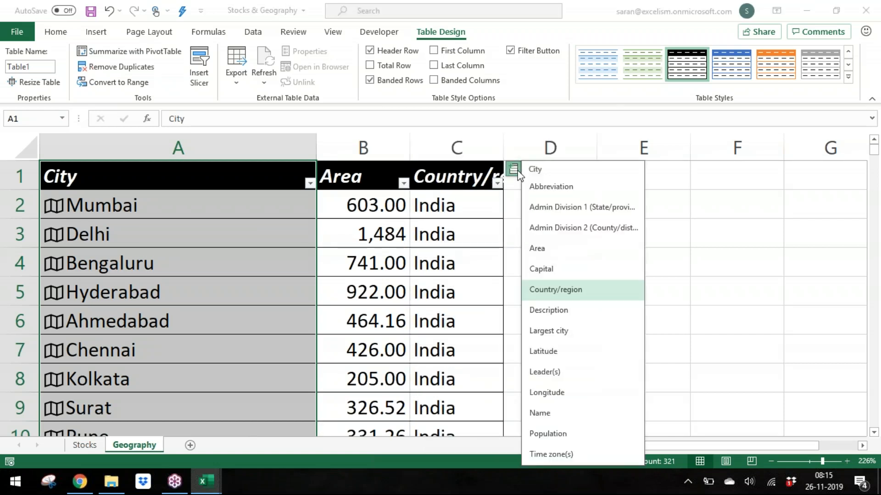
left_click(545, 335)
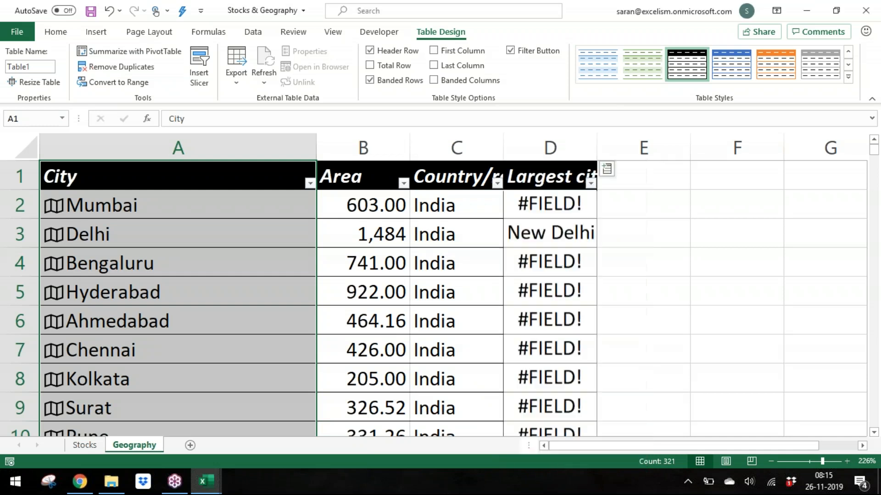
Step: Inspect the Largest city formulas and the corresponding city cells in the table
left_click(555, 238)
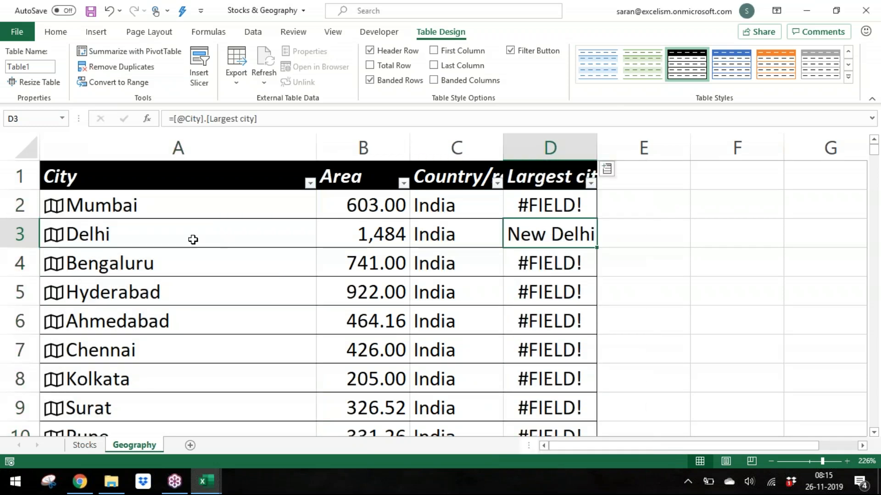
left_click(192, 200)
left_click(577, 205)
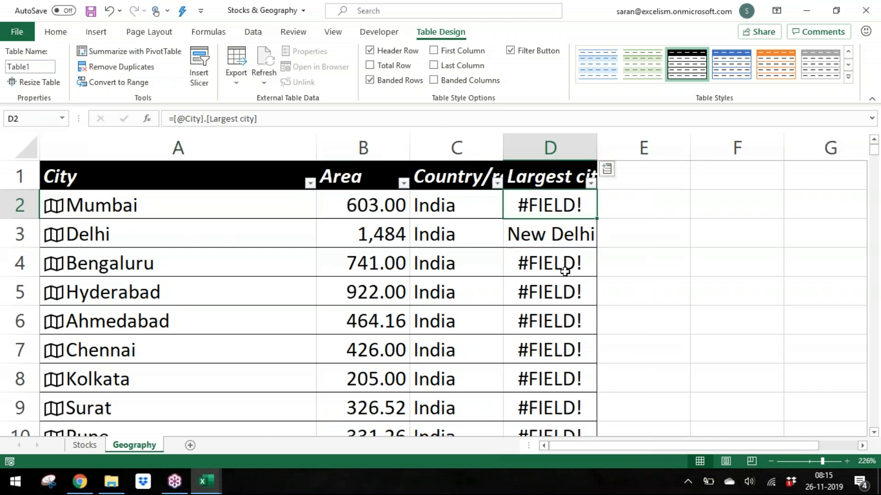
left_click(562, 296)
left_click(178, 235)
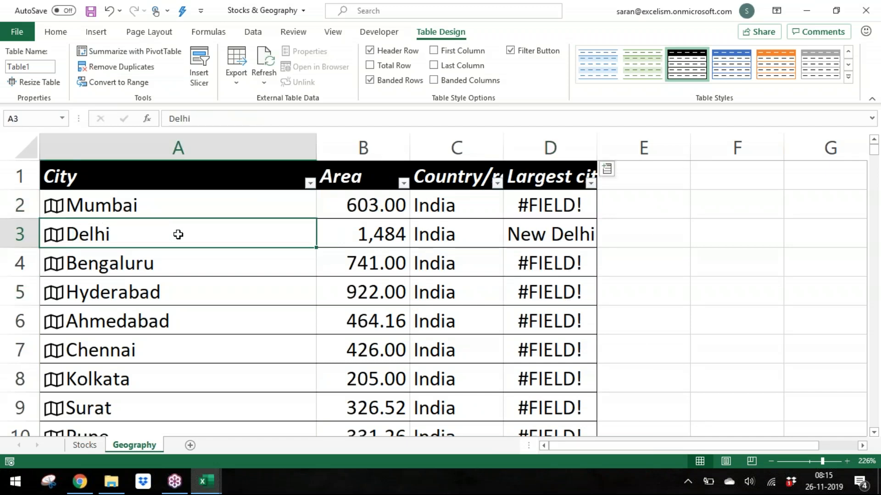
left_click(563, 234)
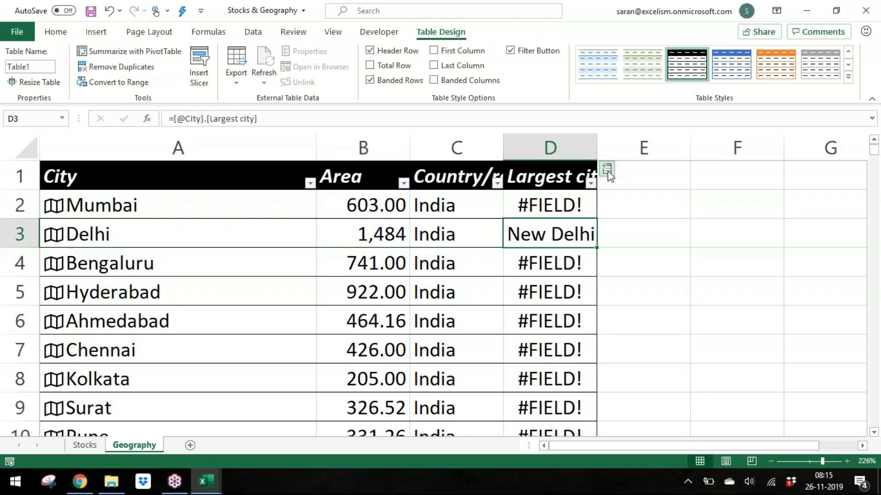
Step: Add Latitude and Longitude field columns to the city table from the inserted-data field list
left_click(607, 171)
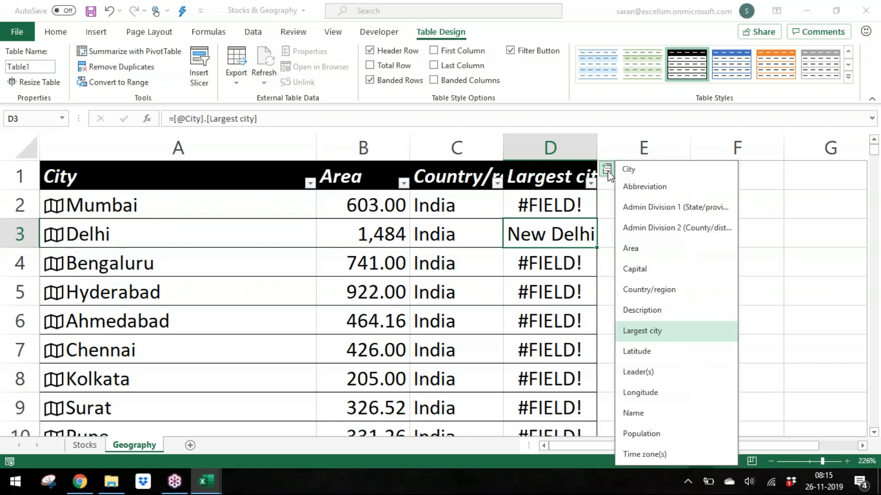
left_click(653, 352)
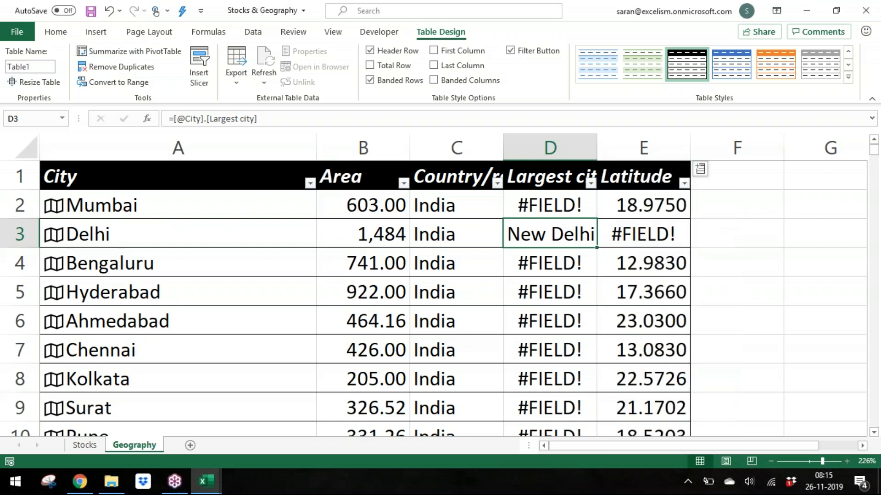
left_click(656, 226)
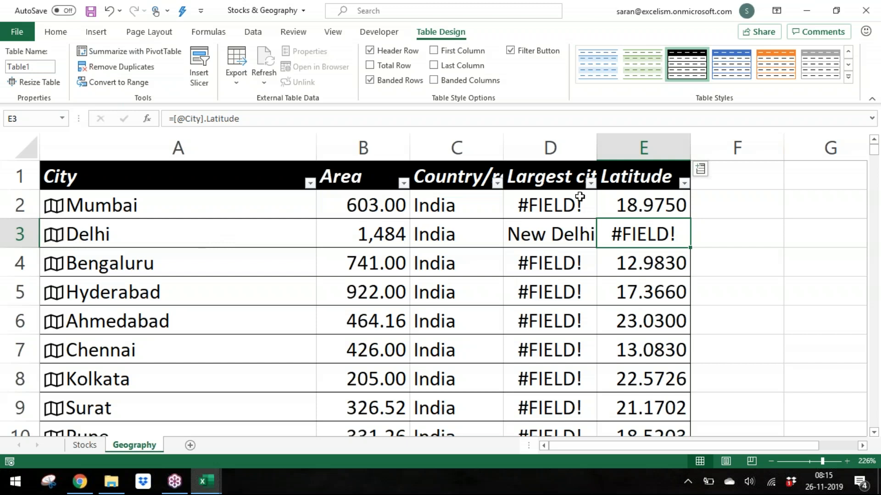
left_click(702, 173)
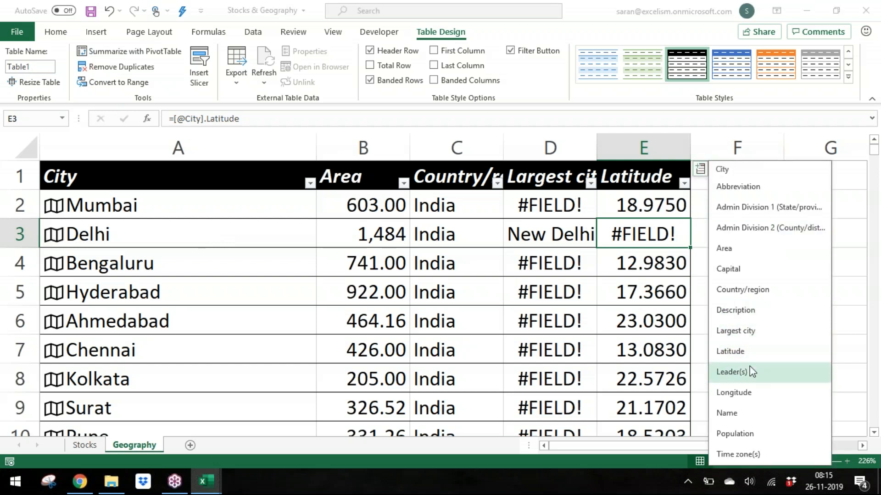
left_click(747, 391)
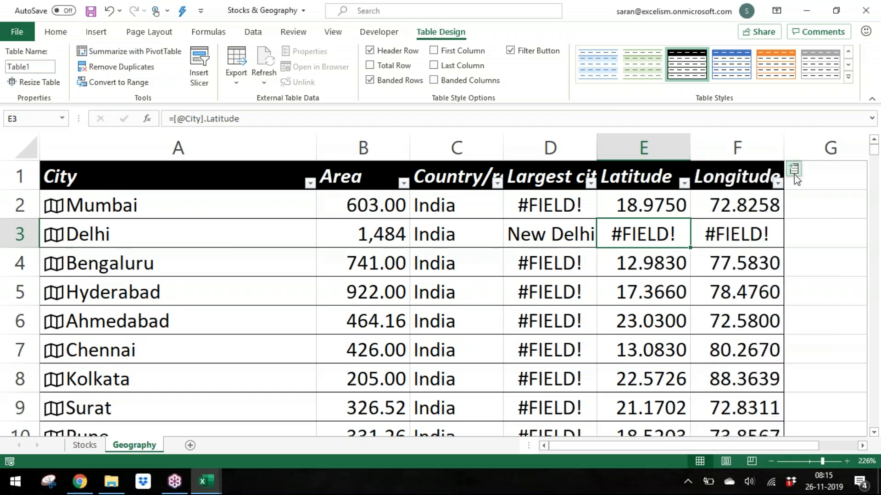
Step: Add a Population field column and autofit its width
left_click(794, 169)
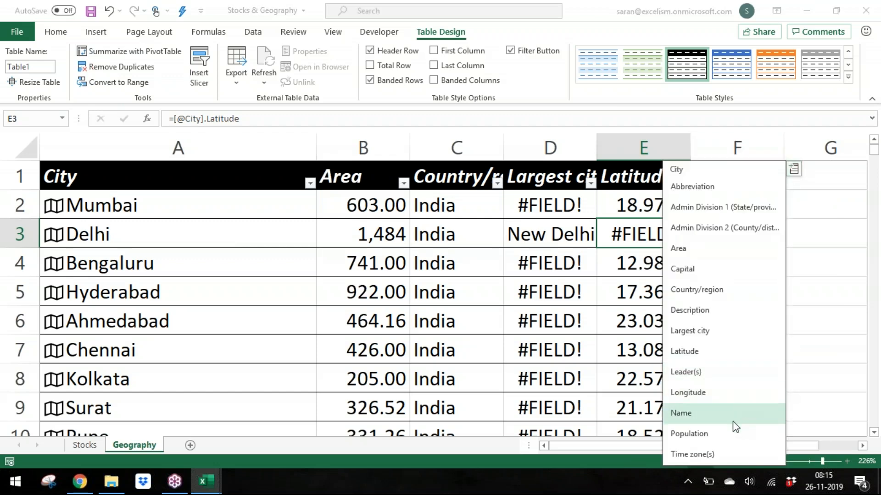
left_click(734, 433)
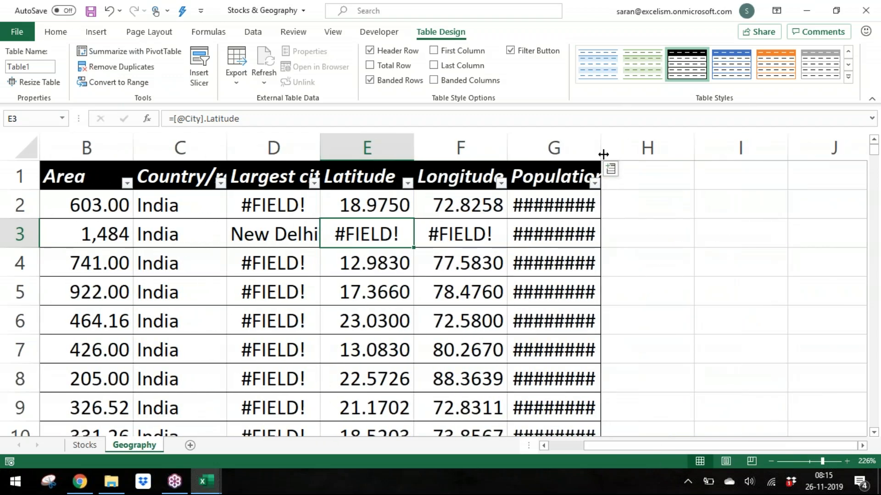
double_click(603, 154)
Step: Add a Leader(s) field column beside Population, autofit its width and review its entries for several cities
left_click(678, 177)
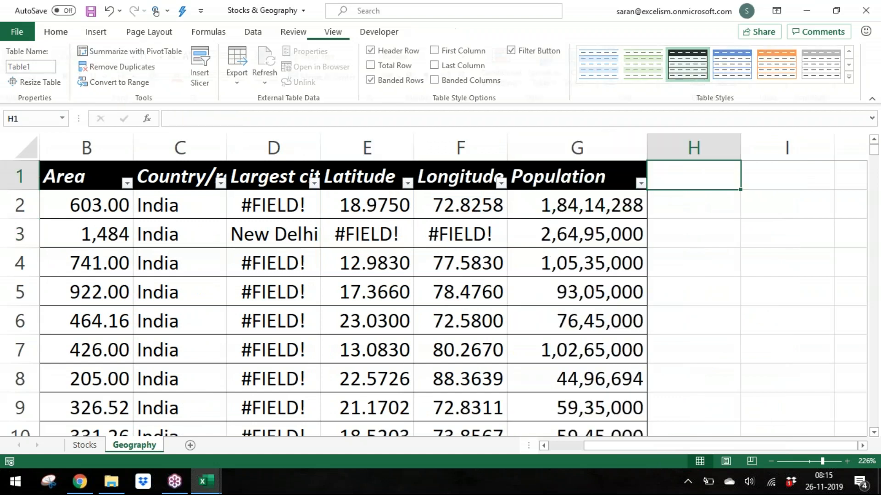
key("Left")
left_click(657, 170)
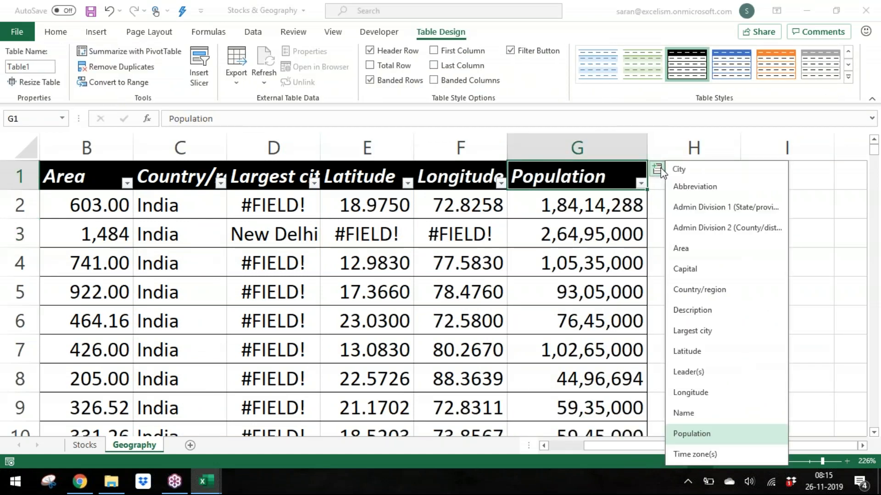
left_click(711, 382)
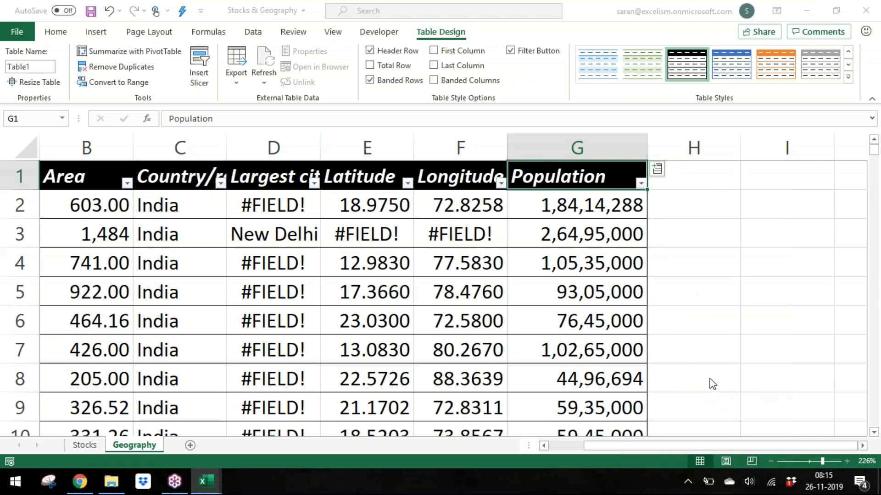
double_click(740, 151)
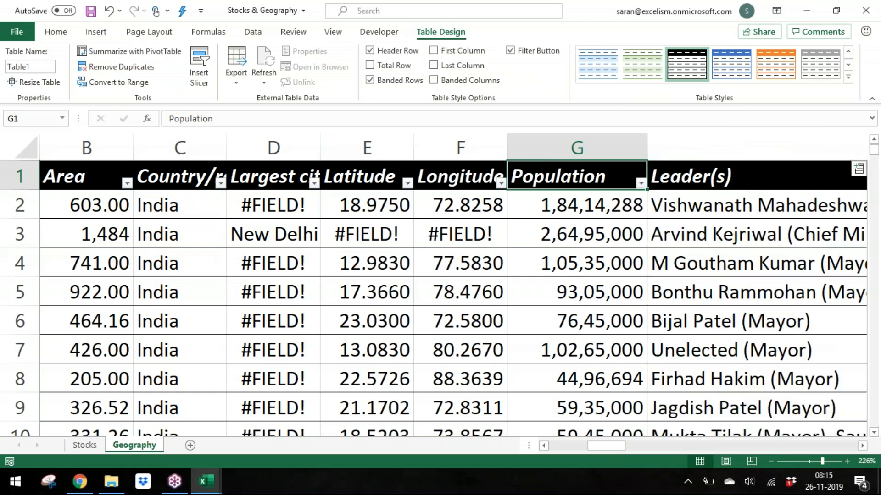
left_click(860, 448)
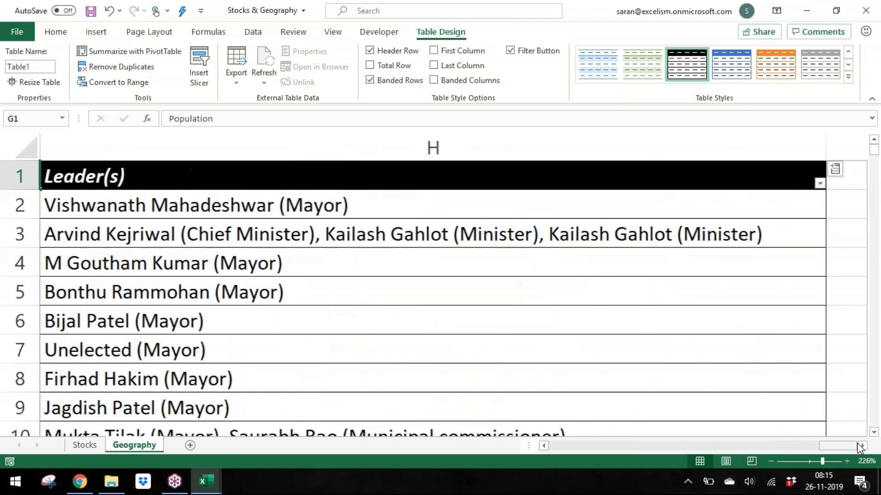
left_click(431, 268)
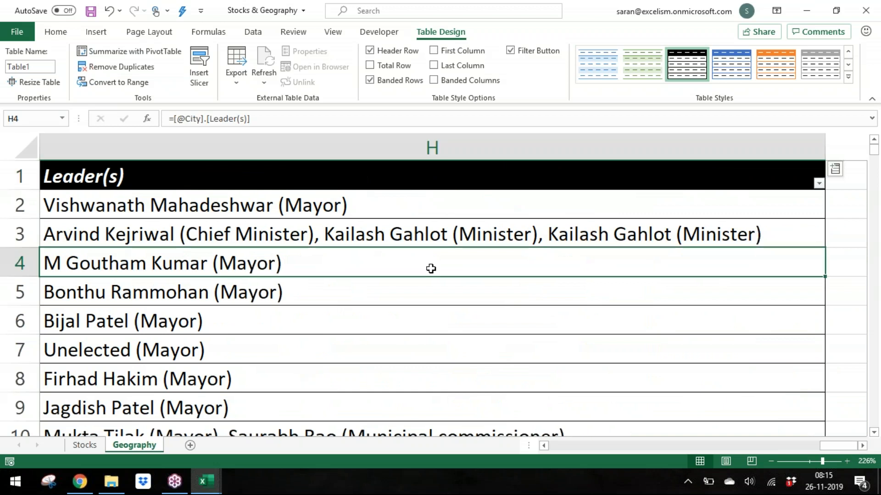
left_click(428, 308)
left_click(382, 294)
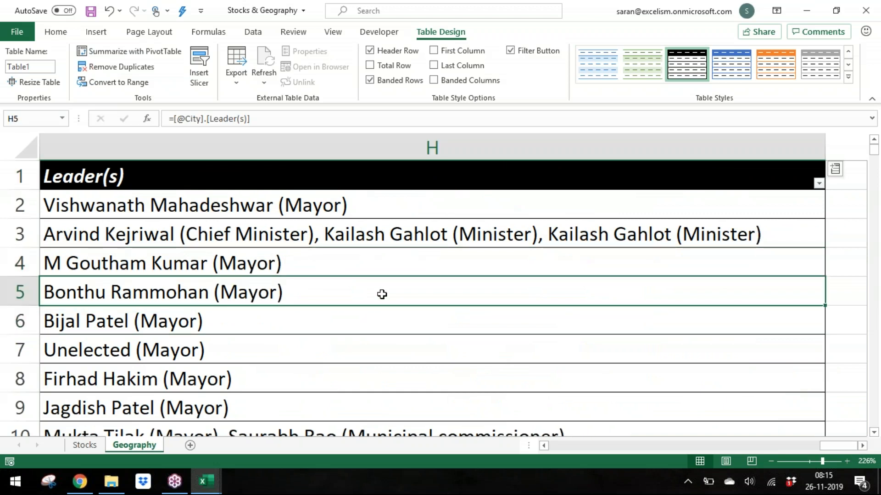
left_click(351, 237)
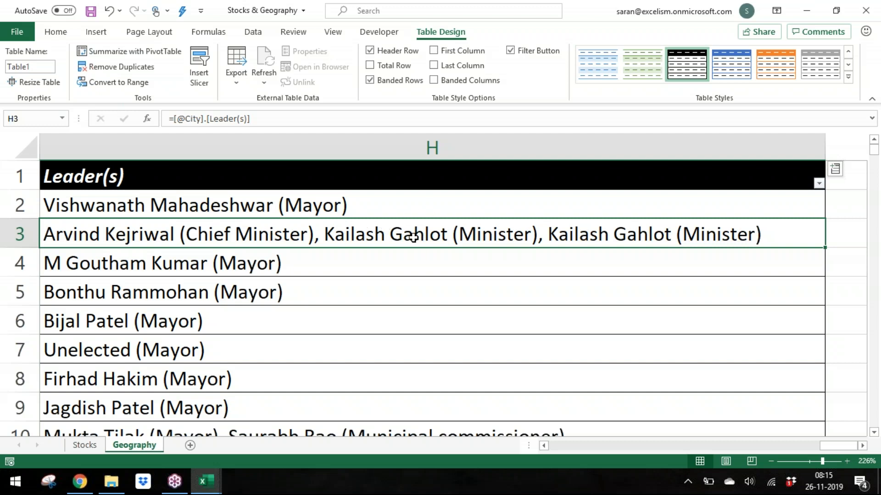
left_click(399, 207)
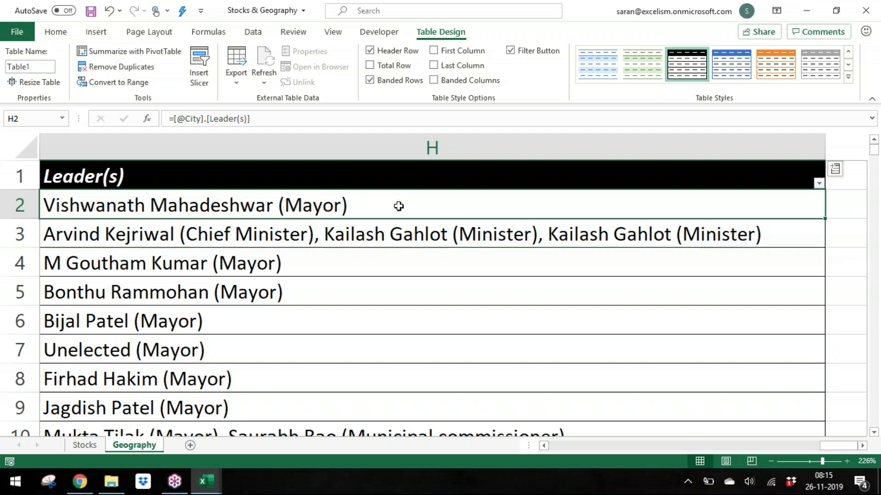
Step: Add a Time zone(s) field column and autofit its width
left_click(835, 168)
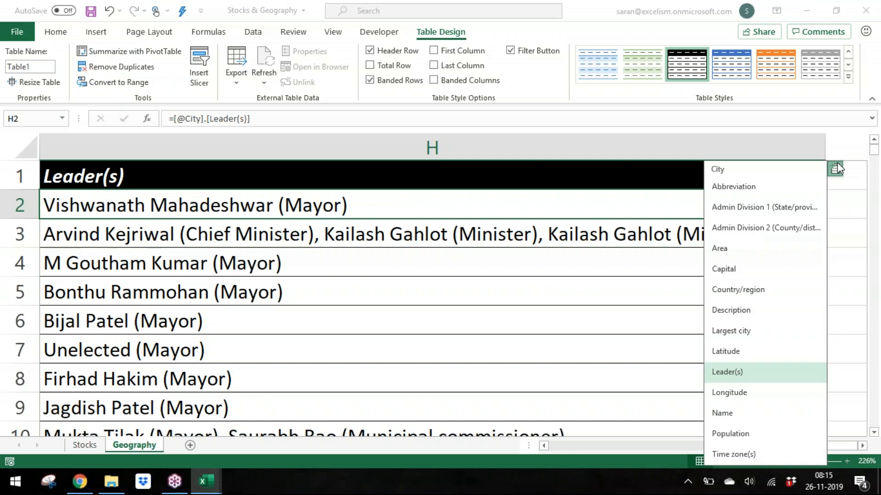
left_click(761, 452)
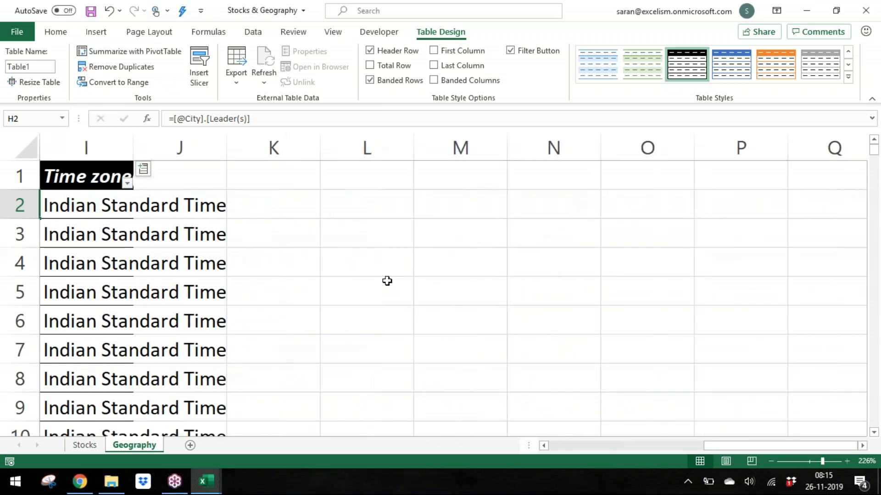
left_click_drag(139, 151, 130, 151)
double_click(133, 151)
left_click(260, 179)
Step: Add Description and Name field columns to the table
left_click(193, 168)
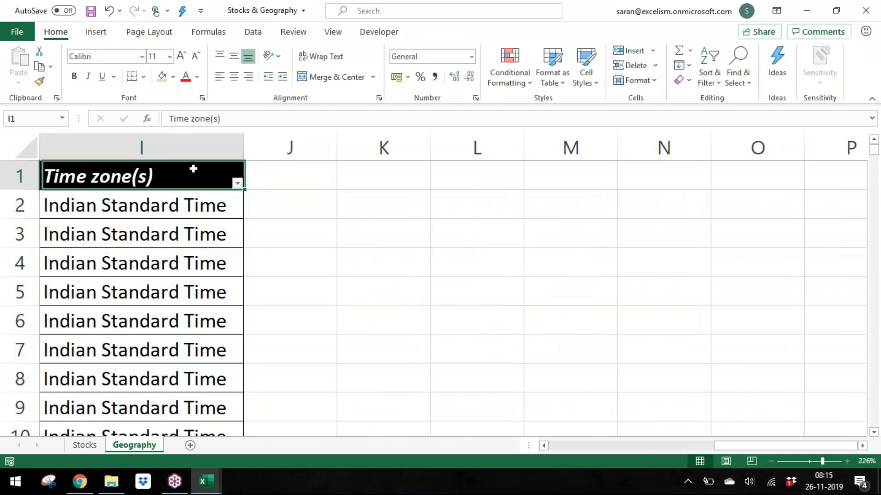
left_click(252, 168)
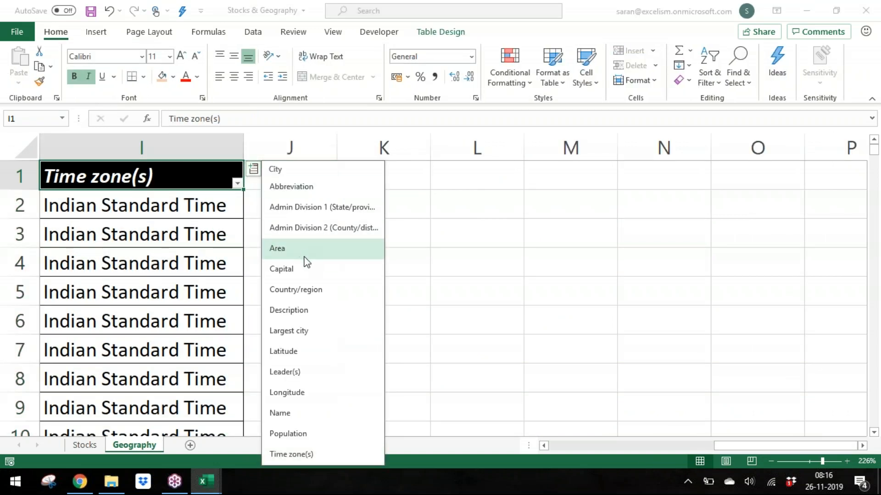
left_click(289, 310)
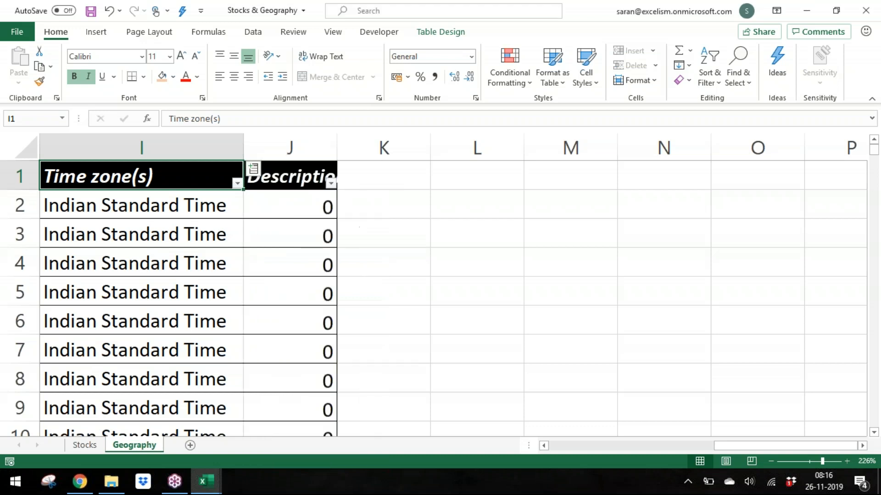
left_click(348, 170)
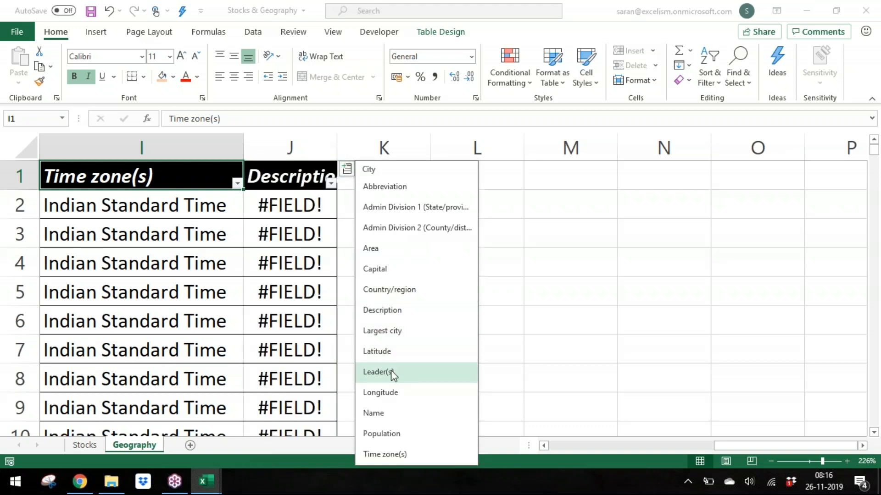
left_click(393, 414)
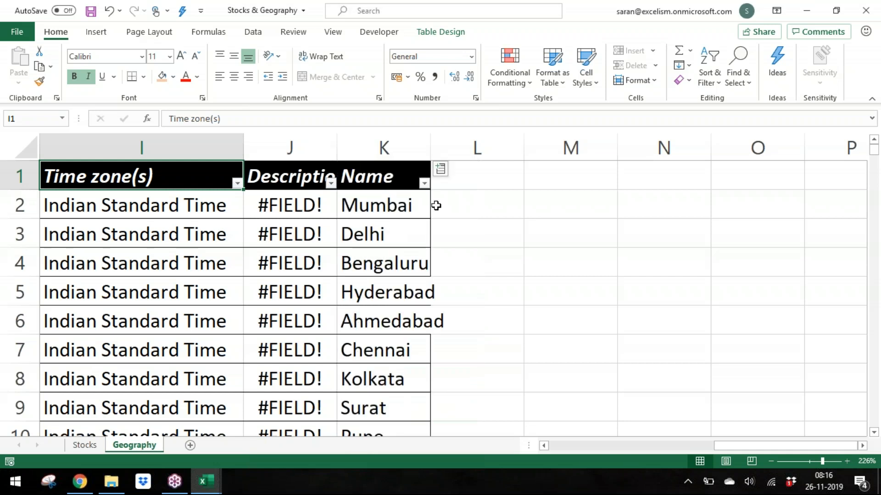
Step: Add an Admin Division 2 (County/district/other) field column and check its city entries
left_click(440, 171)
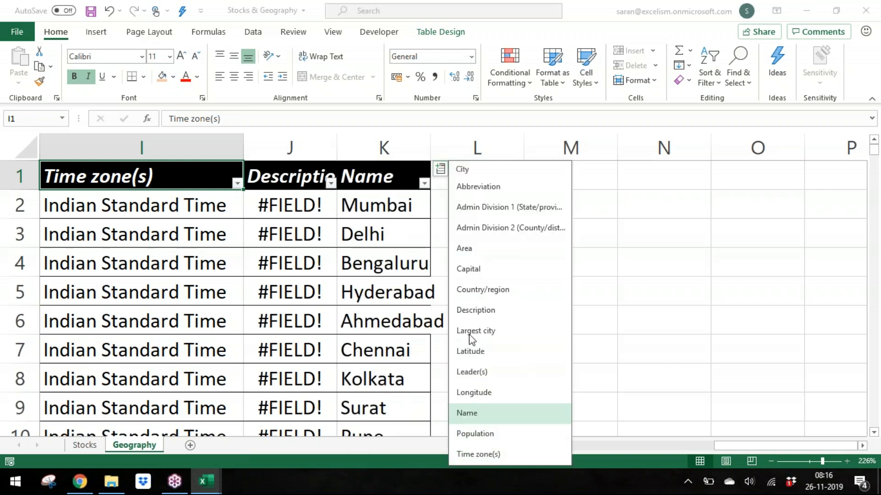
left_click(483, 228)
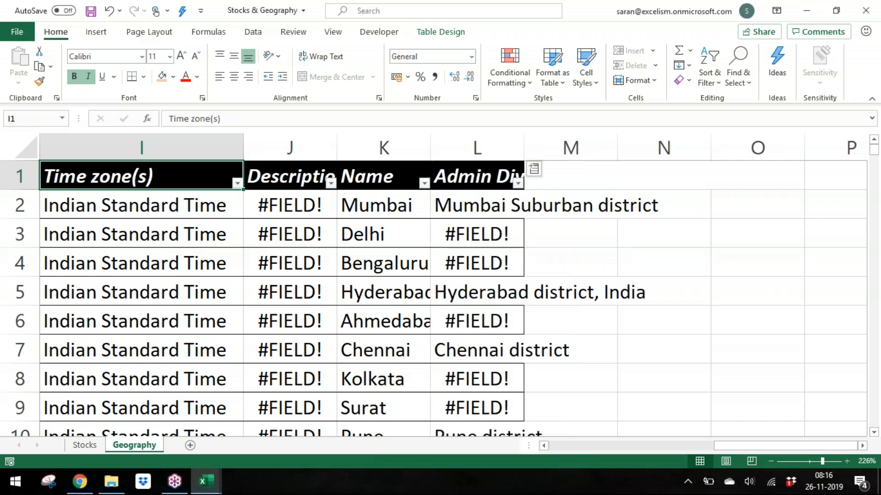
left_click(538, 208)
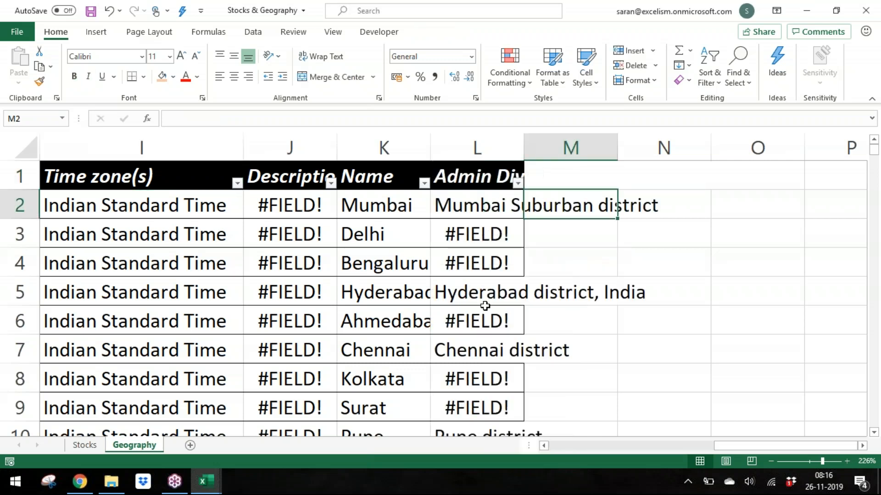
left_click(485, 296)
left_click(481, 352)
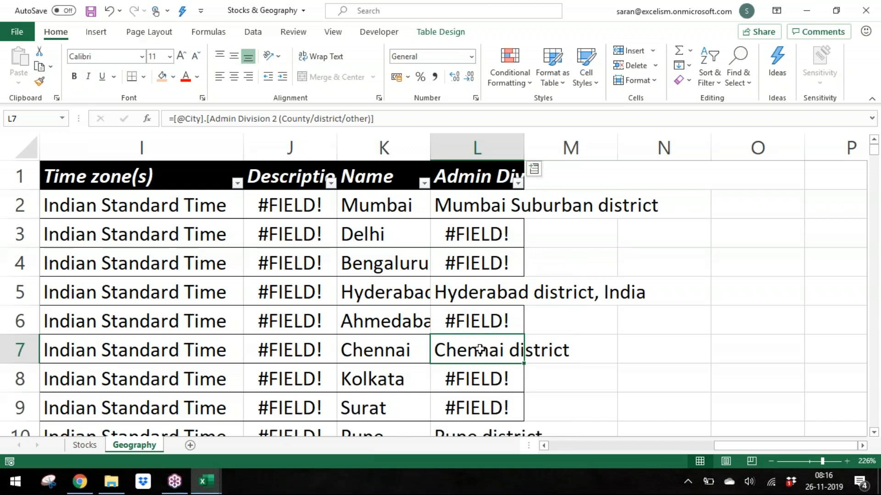
Step: Add an Admin Division 1 (State/province/other) field column to the table
left_click(533, 170)
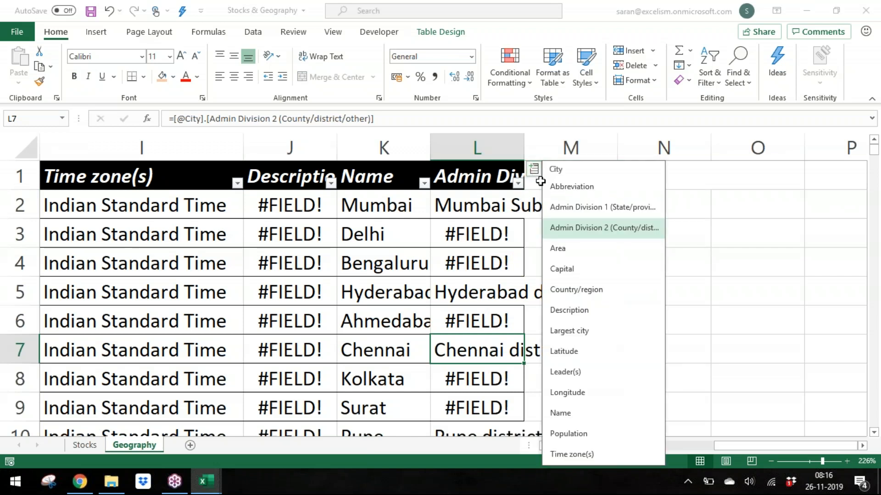
left_click(559, 204)
left_click(569, 205)
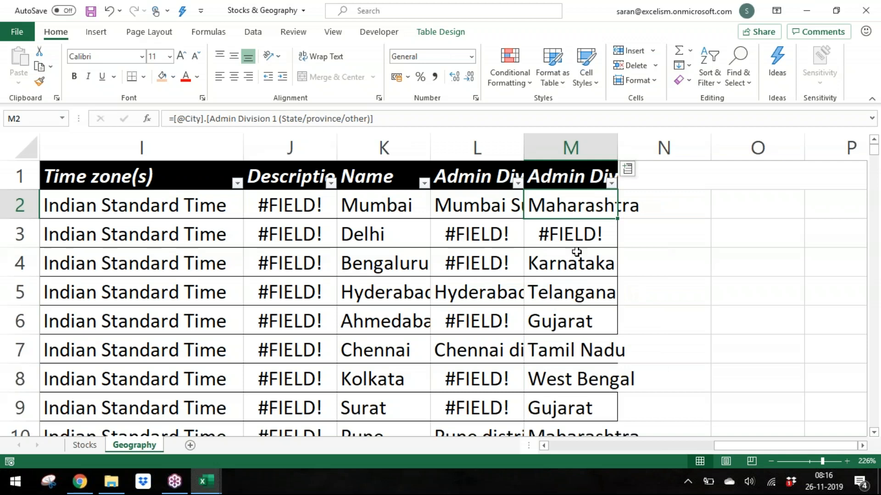
left_click(575, 223)
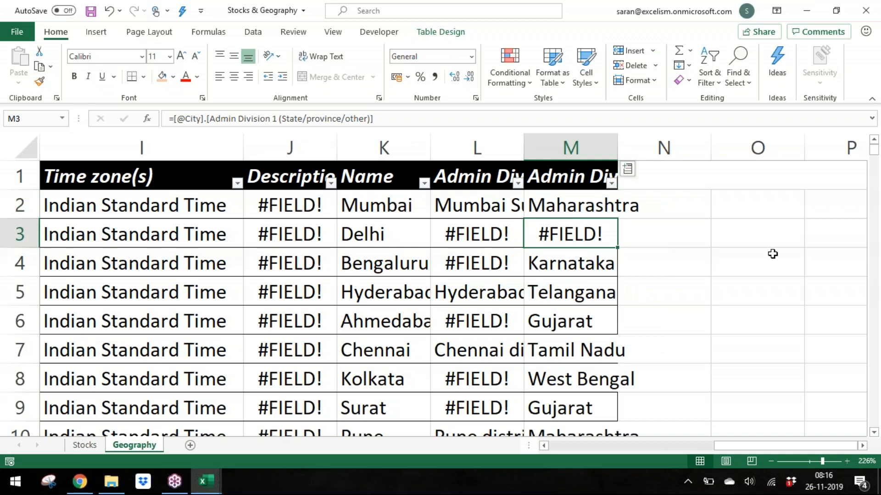
Step: Return to the City column and examine the Data Types options for the city cells
key("Left")
key("Left")
key("Left")
key("Left")
key("Left")
key("Left")
key("Left")
key("Left")
key("Left")
key("Left")
key("Left")
key("Left")
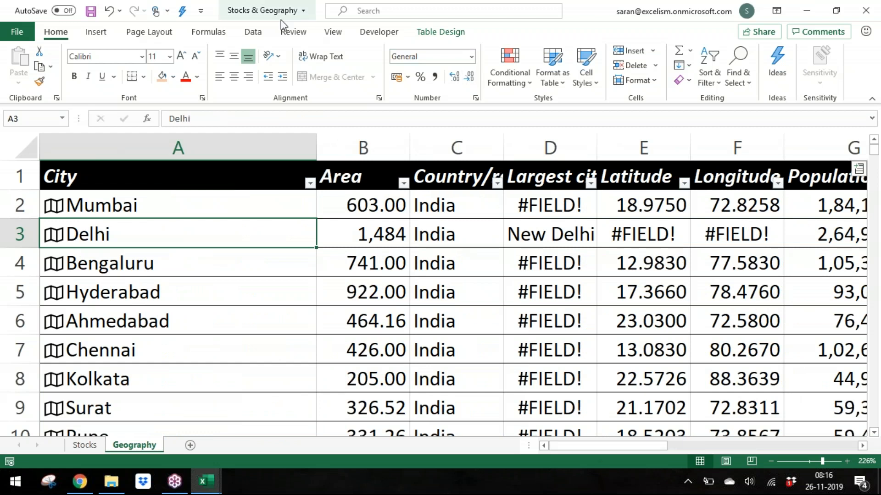
left_click(252, 32)
left_click(443, 79)
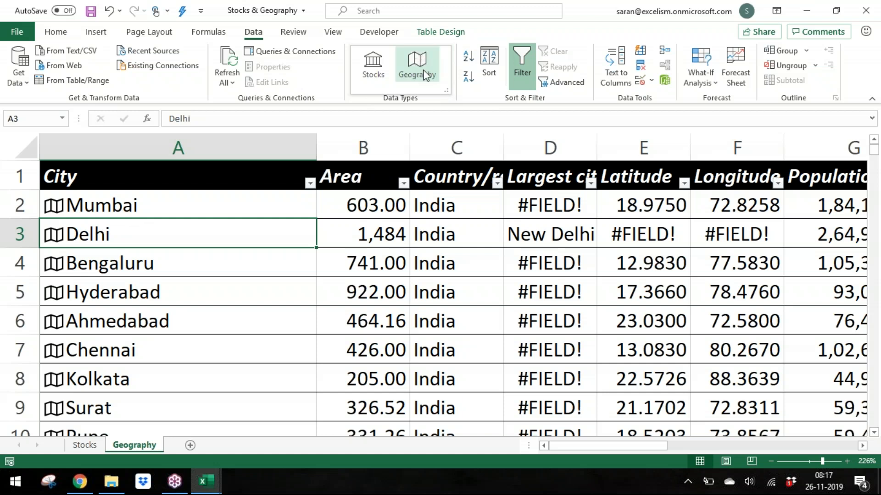
left_click(187, 195)
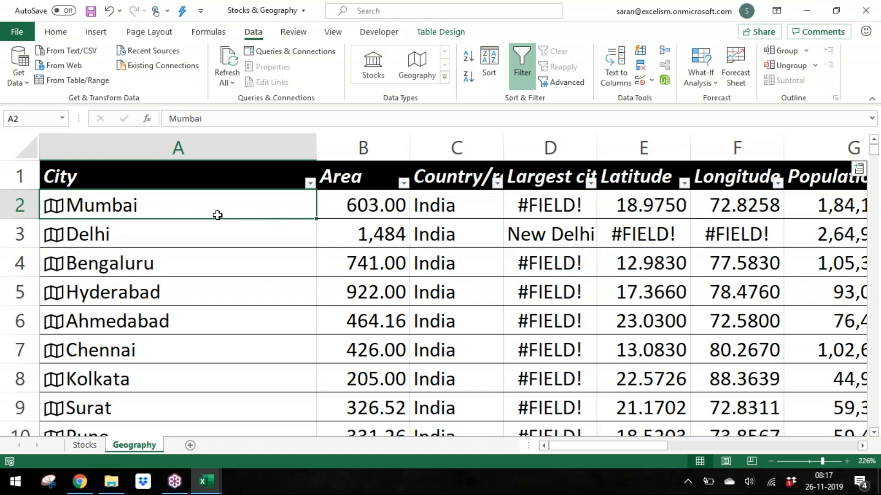
left_click(54, 212)
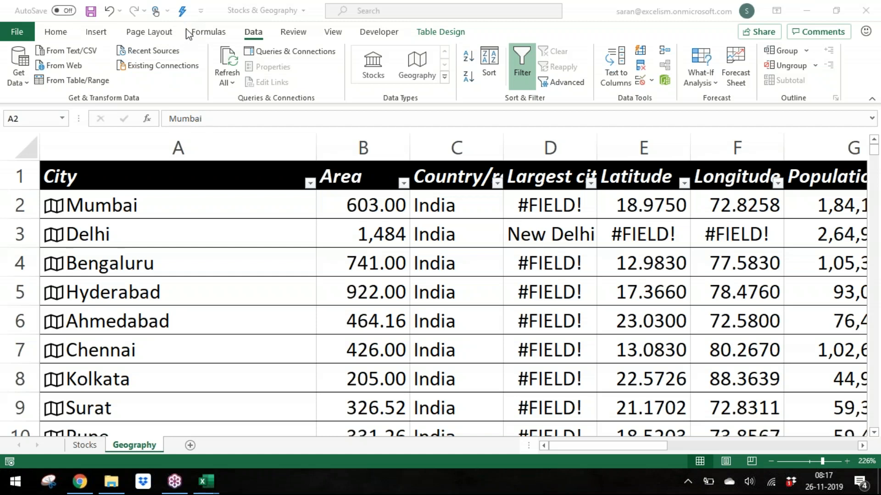
left_click(232, 231)
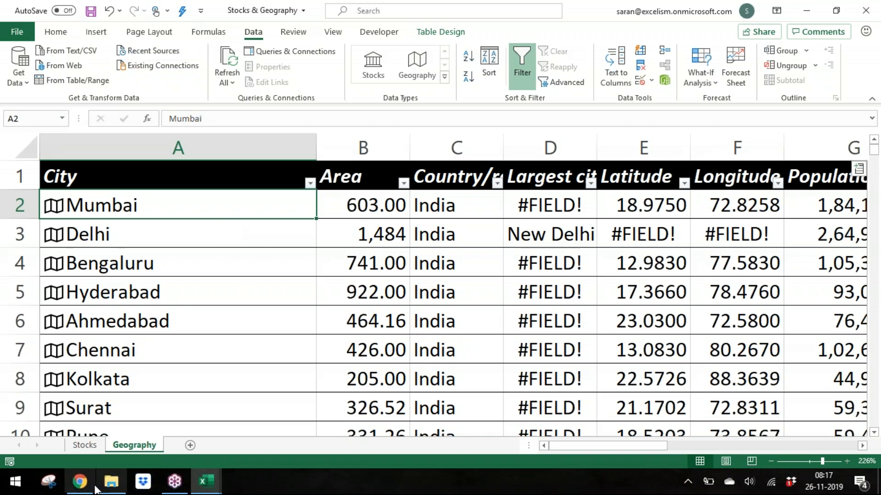
Step: Select the whole SYMBOL list on the Stocks sheet and convert it to the Stocks data type
left_click(95, 445)
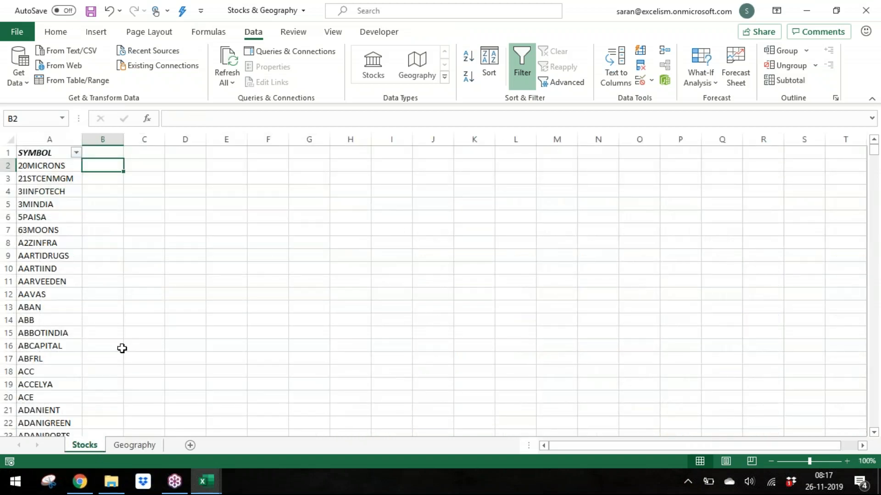
key("Left")
key("ctrl+shift+Down")
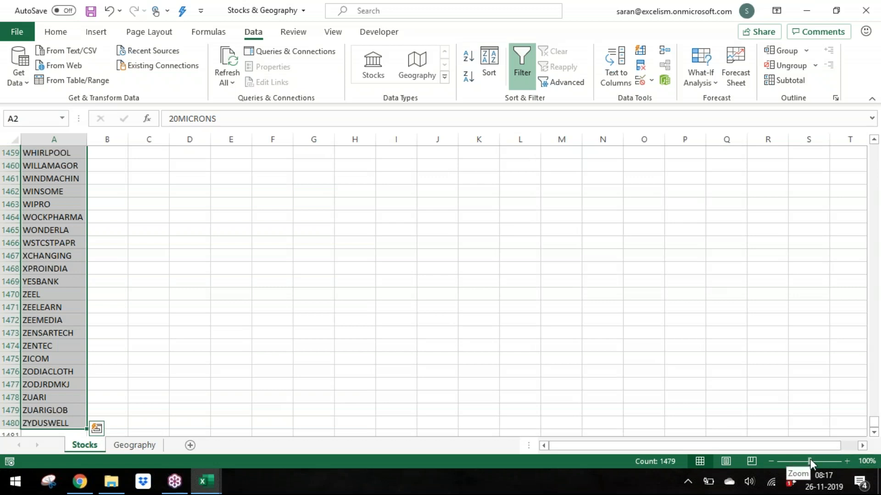
left_click_drag(810, 463, 817, 462)
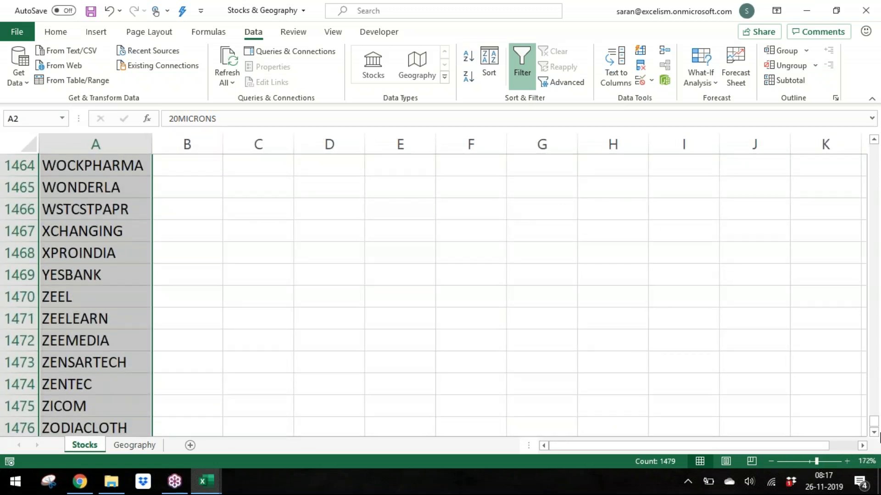
left_click_drag(873, 422, 876, 142)
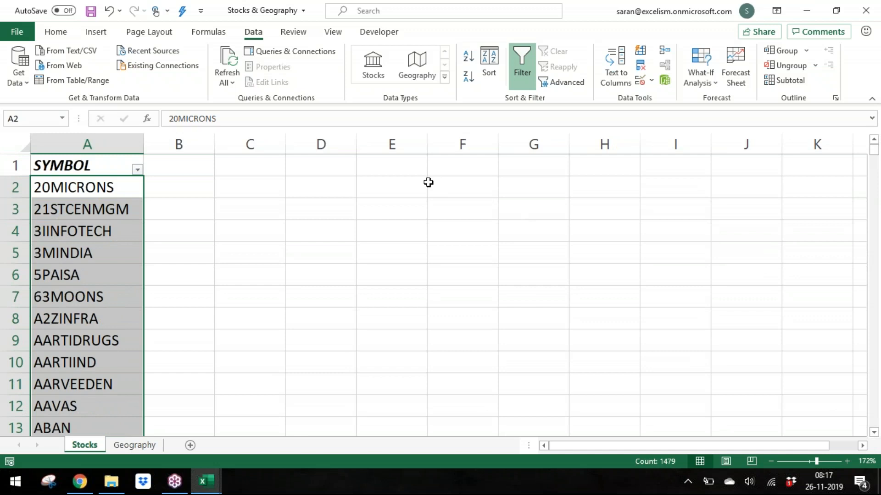
left_click(379, 66)
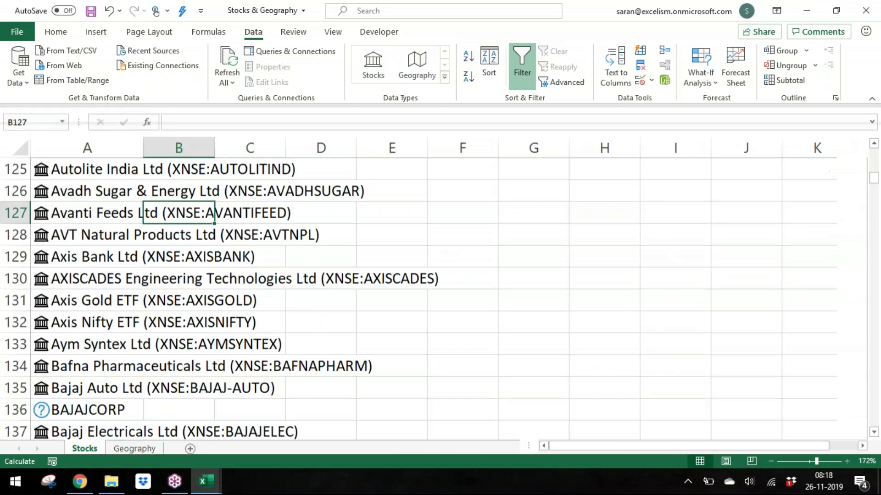
Step: Delete the row holding the unrecognised BAJAJCORP symbol
left_click(70, 426)
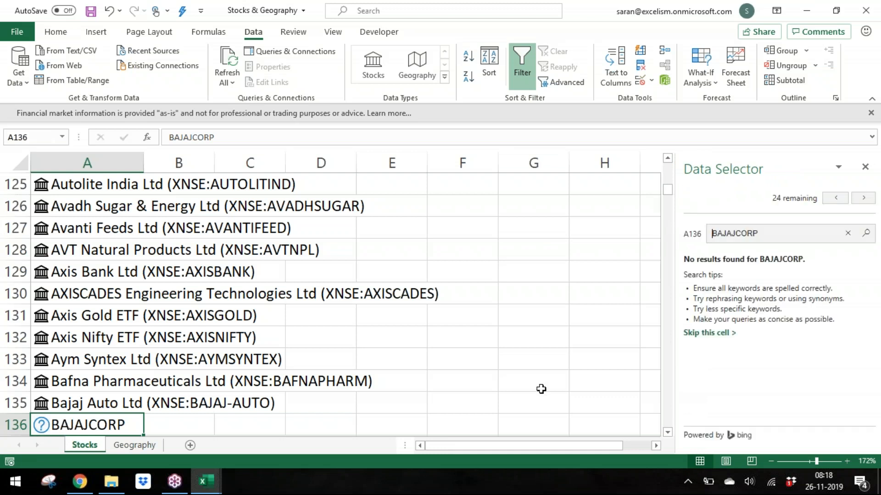
left_click(15, 426)
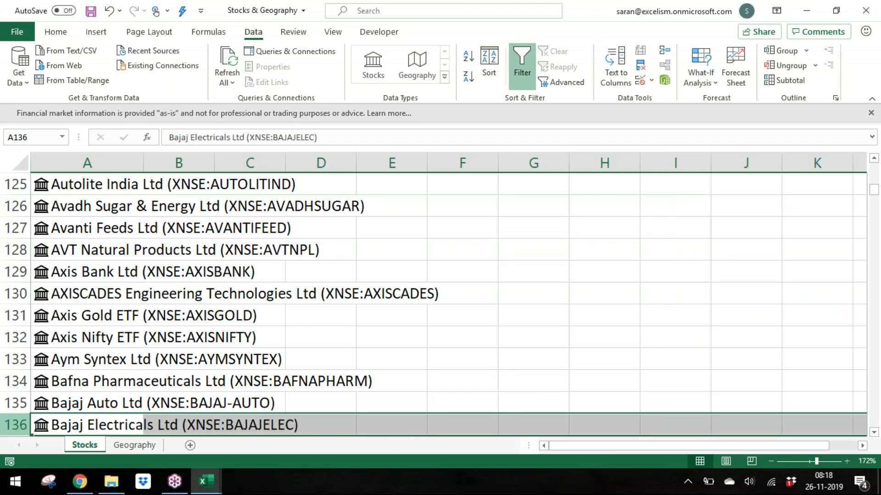
key("Down")
key("Down")
key("Down")
key("Down")
key("Down")
key("Down")
key("Down")
key("Down")
key("Down")
key("Down")
key("Down")
key("Down")
key("Down")
key("Down")
key("Down")
key("Down")
key("Down")
key("Down")
key("Down")
key("Down")
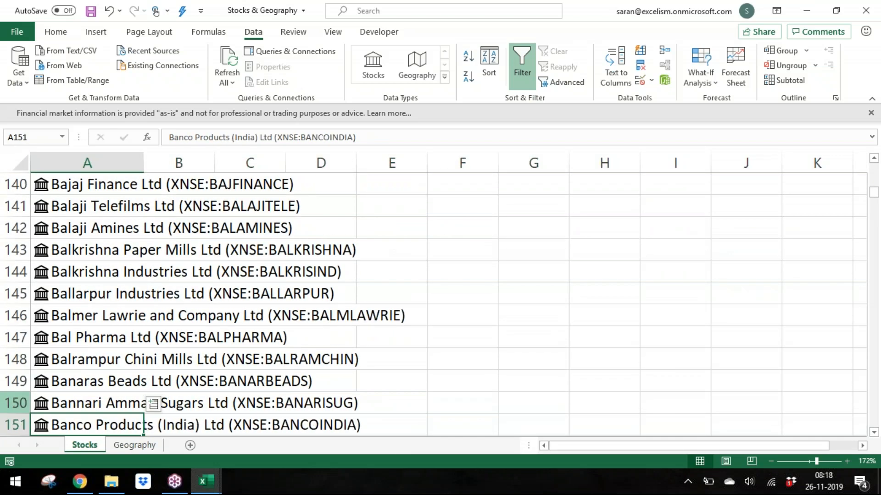
key("Down")
key("Down")
key("Down")
key("Down")
key("Down")
key("Down")
key("Down")
key("Down")
key("Down")
key("Down")
key("Down")
key("Down")
key("Down")
key("Down")
key("Down")
key("Down")
key("Down")
key("Down")
key("Down")
key("Down")
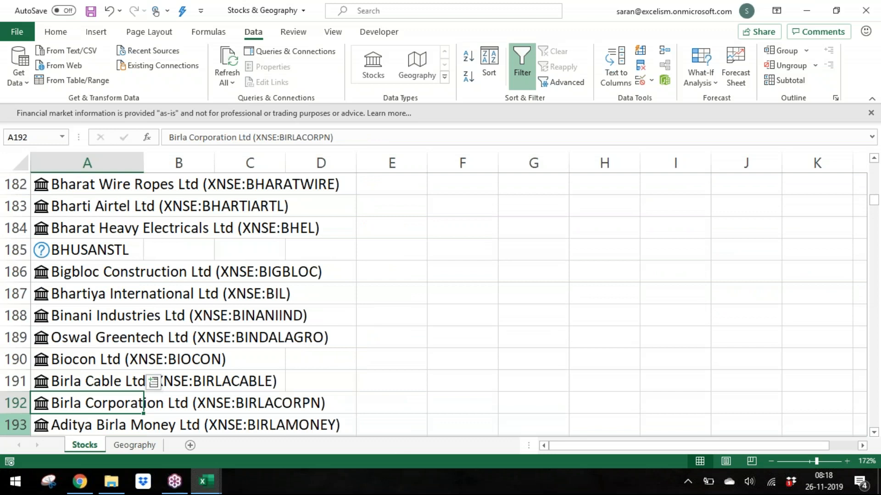
Step: Delete the row holding the unrecognised BHARATFIN symbol
key("Up")
key("Up")
key("Up")
key("Up")
key("Up")
key("Up")
key("Up")
key("Up")
key("Up")
key("Up")
key("Down")
key("Down")
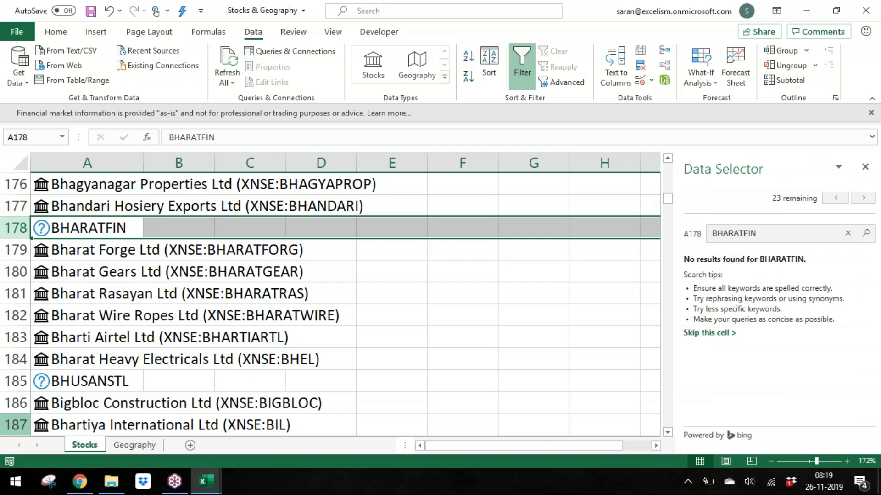
key("ctrl+minus")
key("Down")
key("Down")
key("Down")
key("Down")
key("Down")
key("Down")
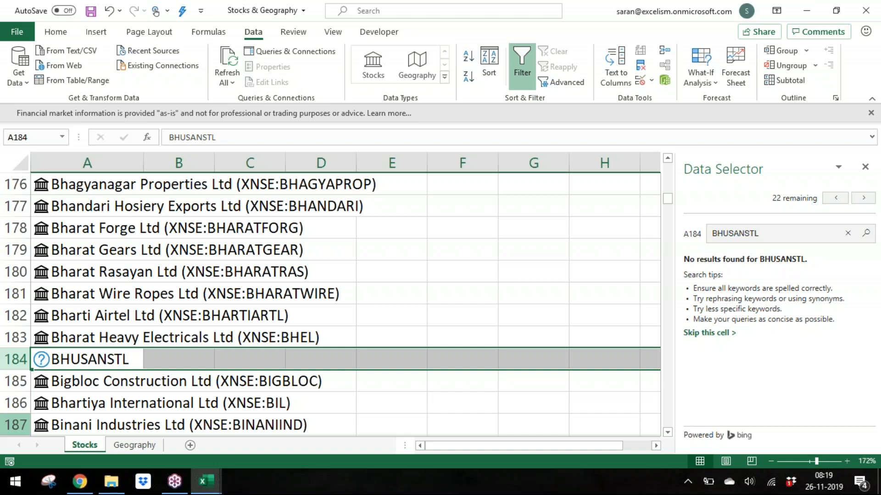
Step: Delete the row holding the unrecognised BHUSANSTL symbol
key("ctrl+minus")
key("Down")
key("Down")
key("Down")
key("Down")
key("Down")
key("Down")
key("Down")
key("Down")
key("Down")
key("Down")
key("Down")
key("Down")
key("Down")
key("Down")
key("Down")
key("Down")
key("Down")
key("Down")
key("Down")
key("Down")
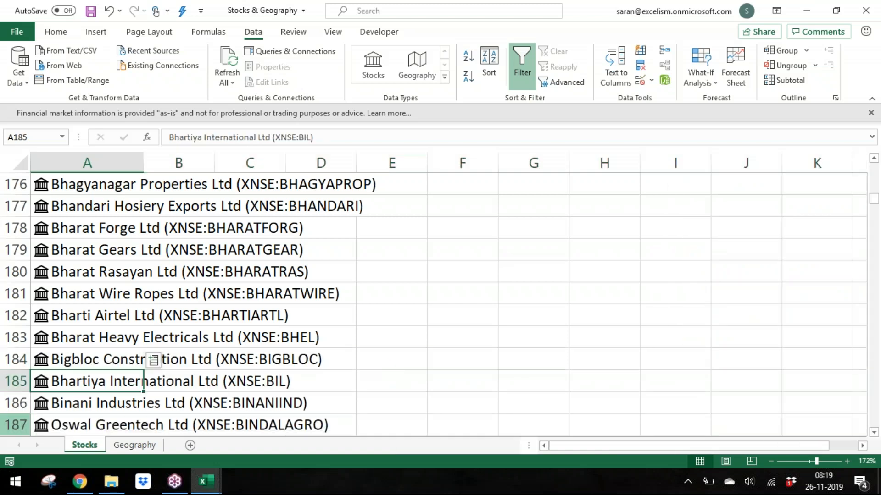
key("Down")
key("Down")
key("Down")
key("Down")
key("Down")
key("Down")
key("Down")
key("Down")
key("Down")
key("Down")
key("Down")
key("Down")
key("Down")
key("Down")
key("Down")
key("Down")
key("Down")
key("Down")
key("Down")
key("Down")
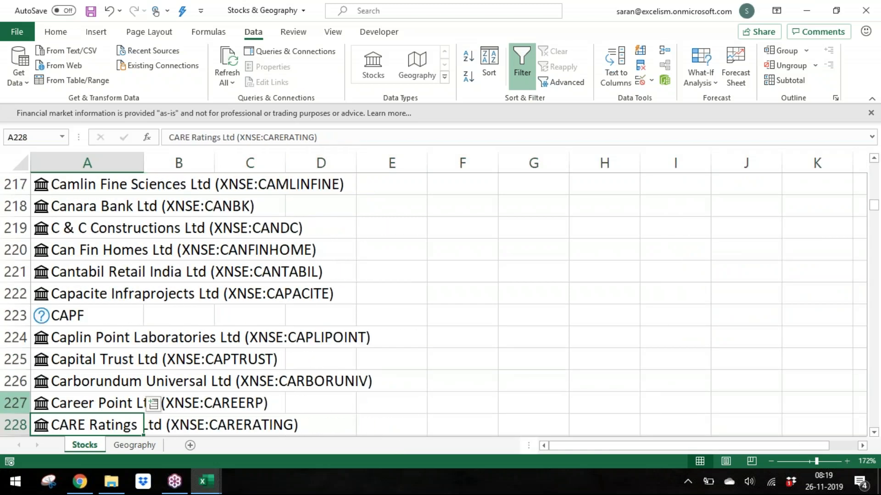
Step: Select the converted stock list and autofit column A's width to the company names
key("ctrl+Up")
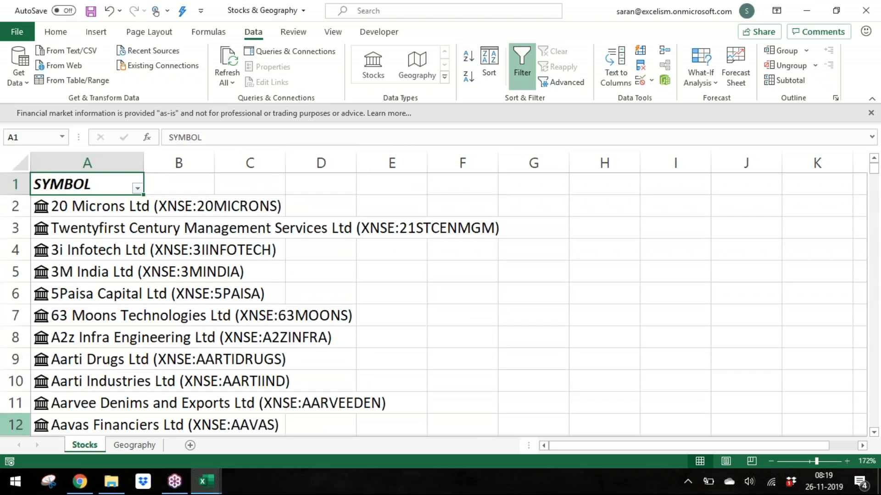
key("Down")
key("ctrl+shift+Down")
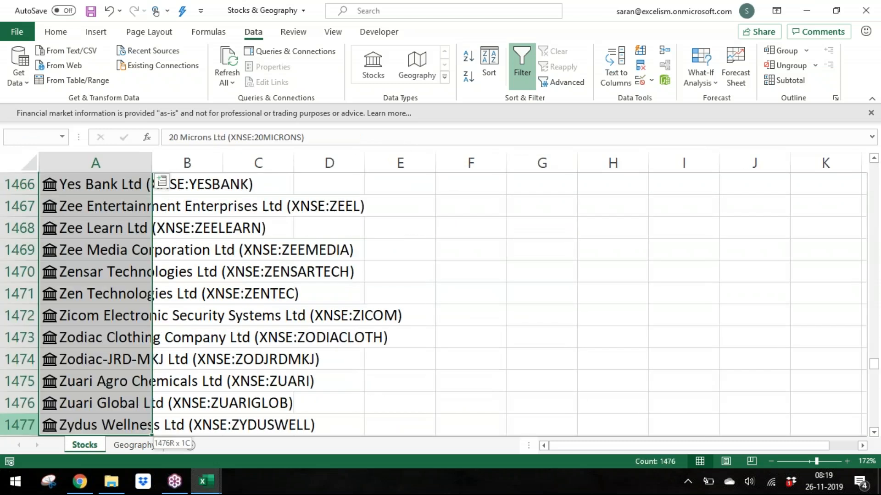
key("alt+o")
key("c")
key("a")
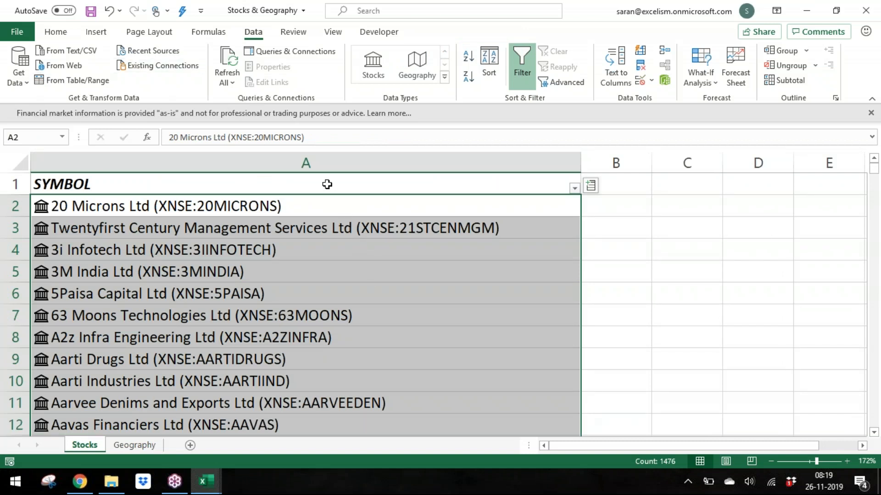
Step: Convert the SYMBOL list into a table with headers
left_click(326, 184)
key("ctrl+t")
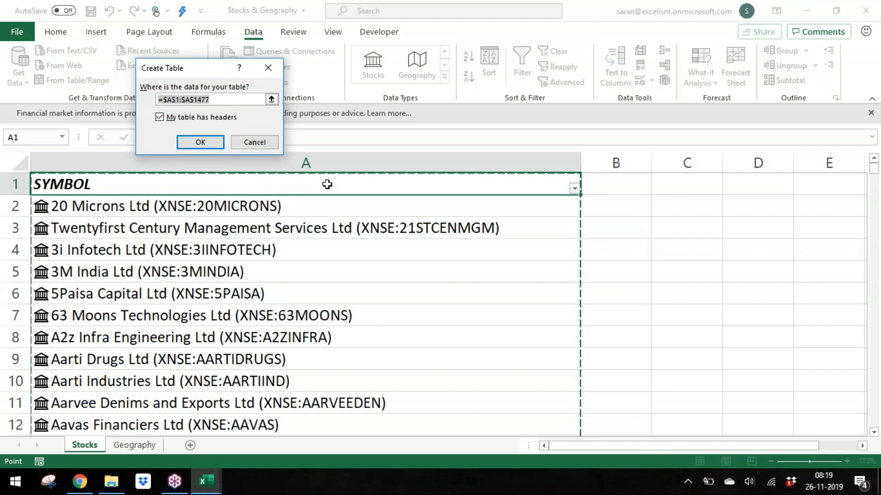
key("Return")
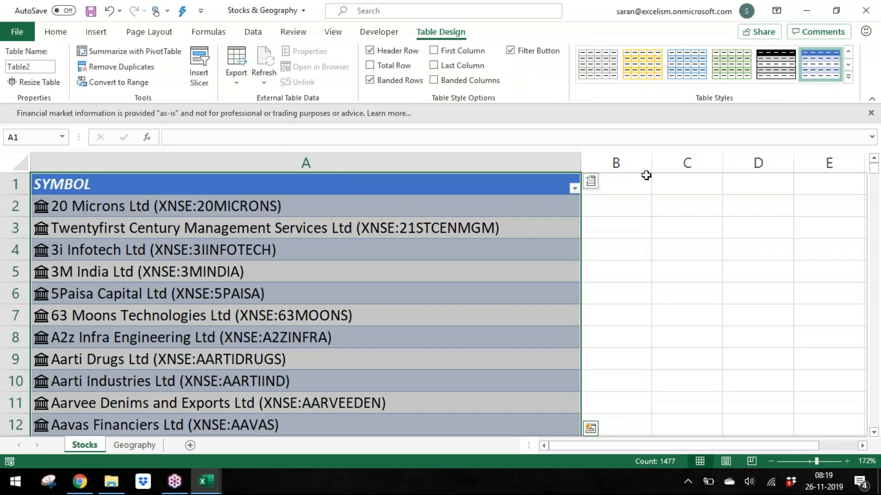
left_click(591, 182)
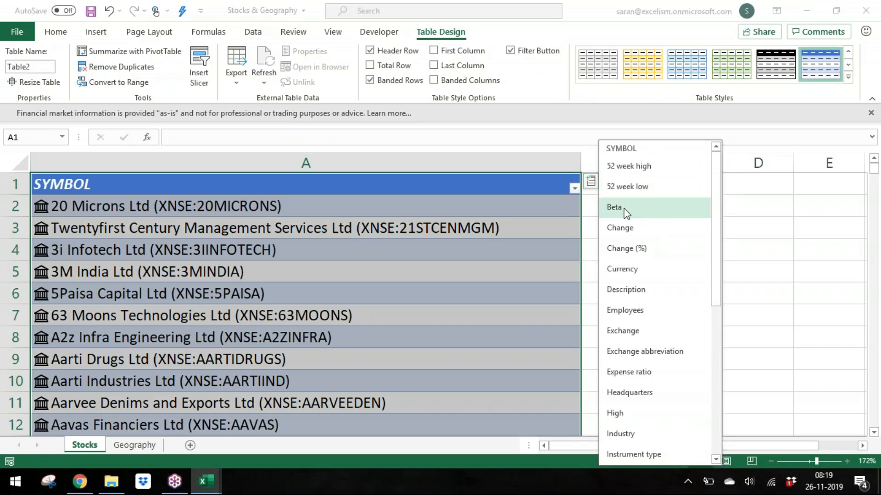
left_click(501, 204)
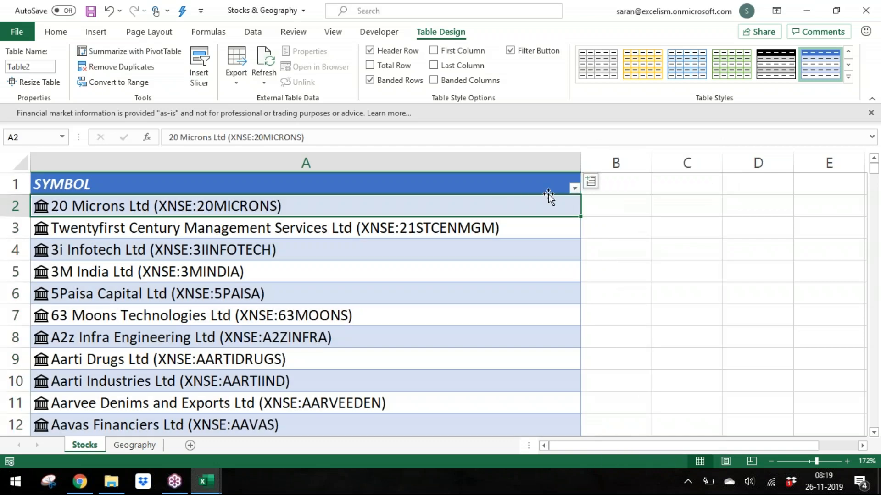
left_click(592, 182)
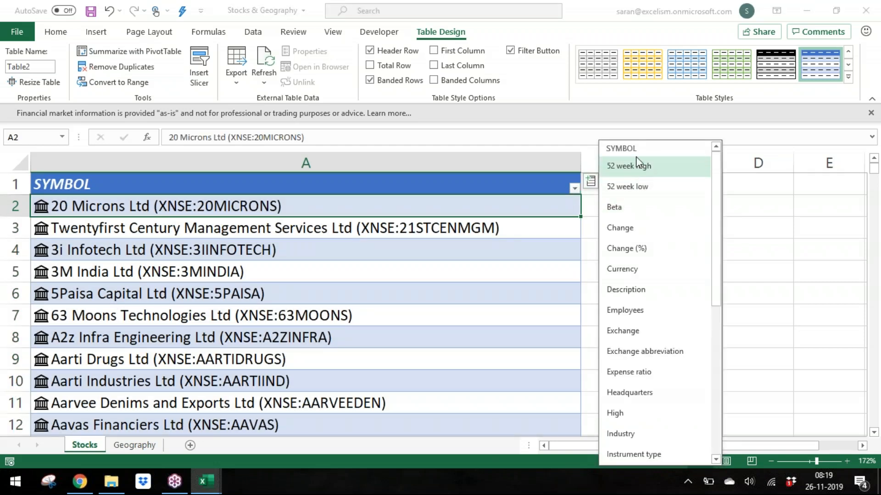
left_click(445, 292)
Step: Add Beta, Employees and Description field columns to the stock table
left_click(591, 182)
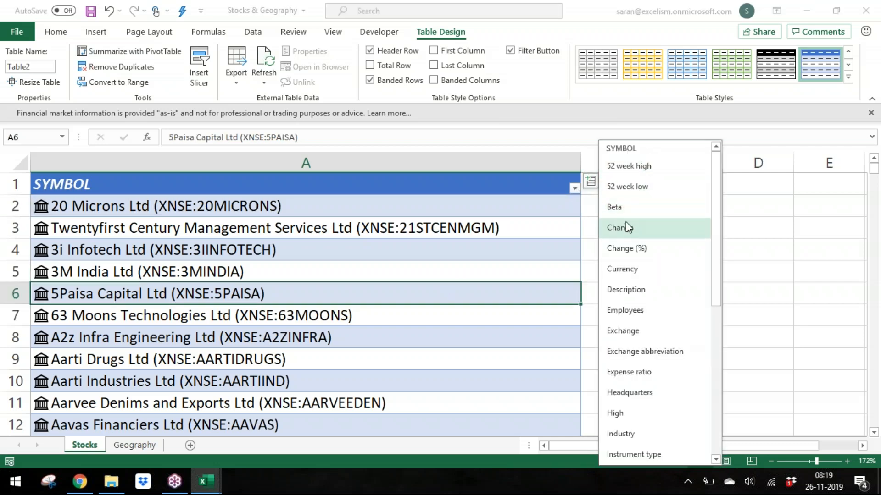
left_click(625, 208)
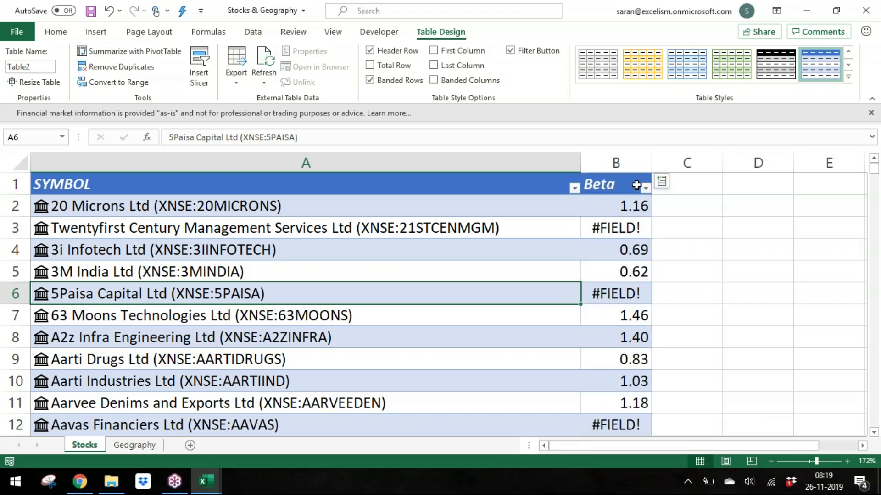
left_click(662, 182)
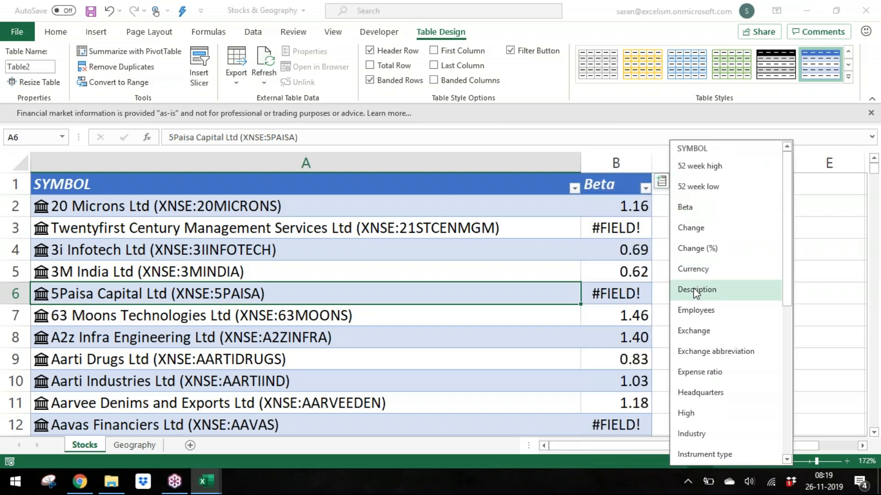
left_click(696, 310)
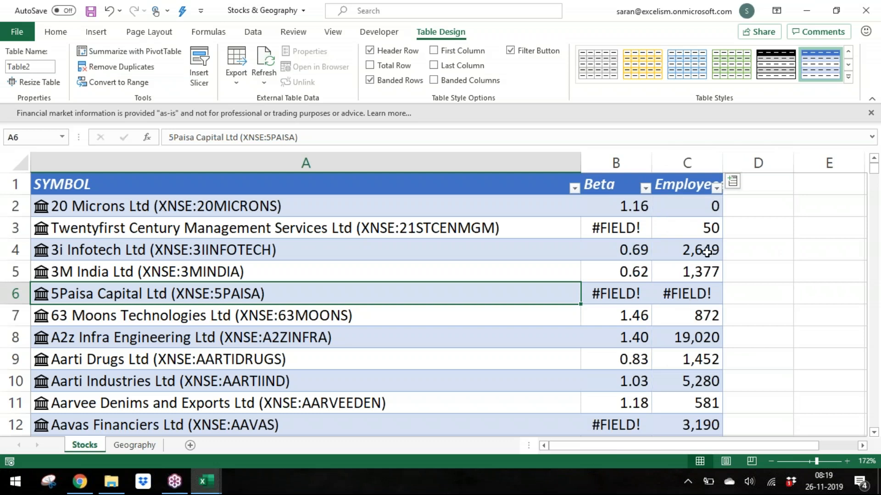
left_click(732, 182)
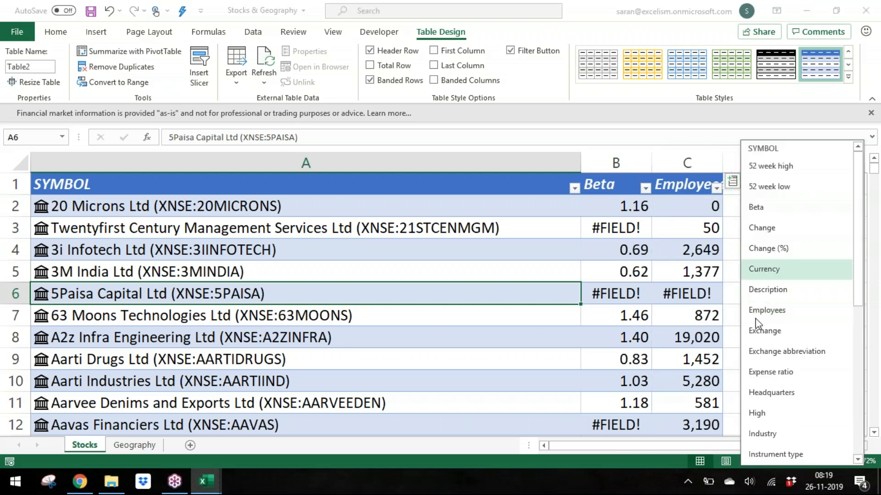
left_click(784, 290)
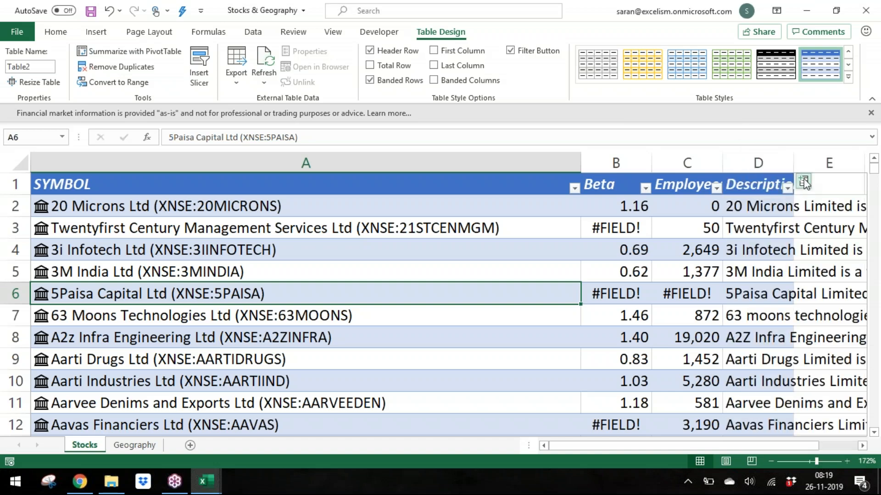
double_click(793, 163)
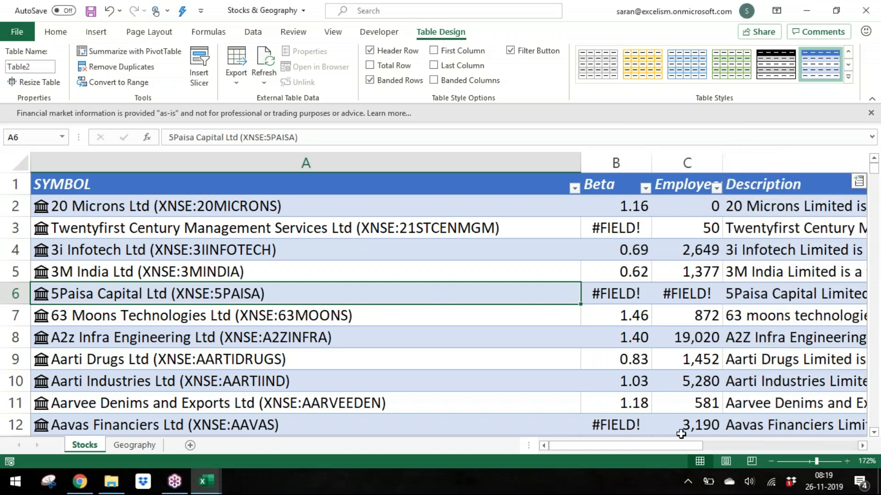
left_click_drag(668, 449, 706, 447)
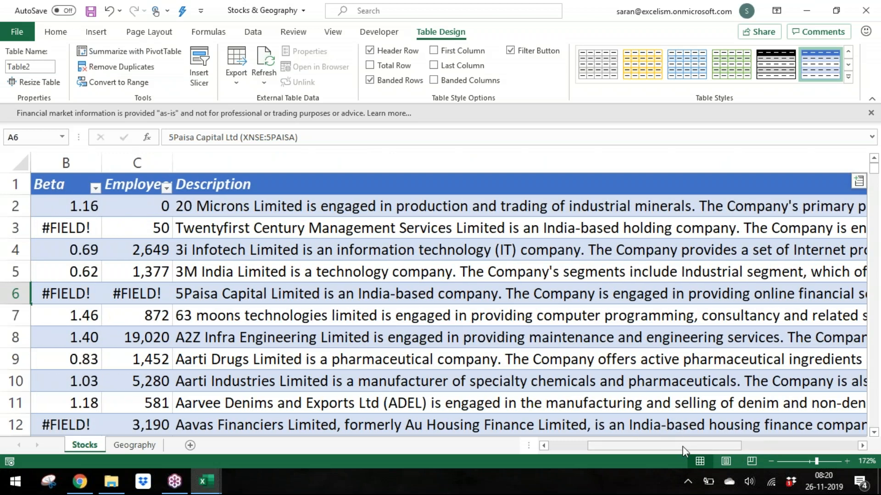
key("ctrl+z")
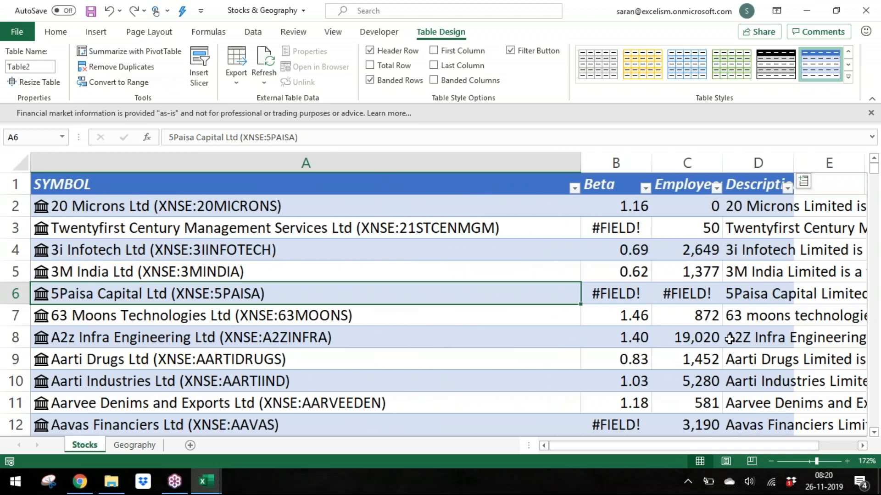
Step: Add Headquarters and Price field columns to the stock table, autofitting the Price column's width
left_click(804, 182)
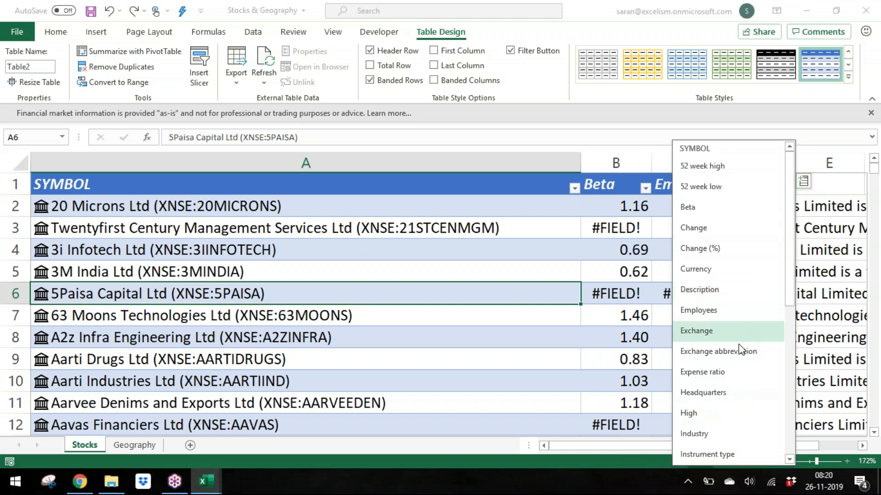
left_click(733, 393)
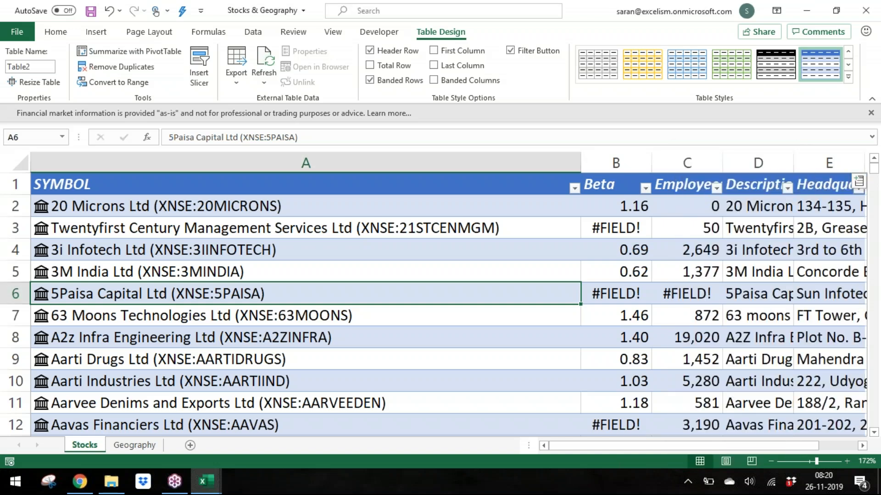
left_click(862, 446)
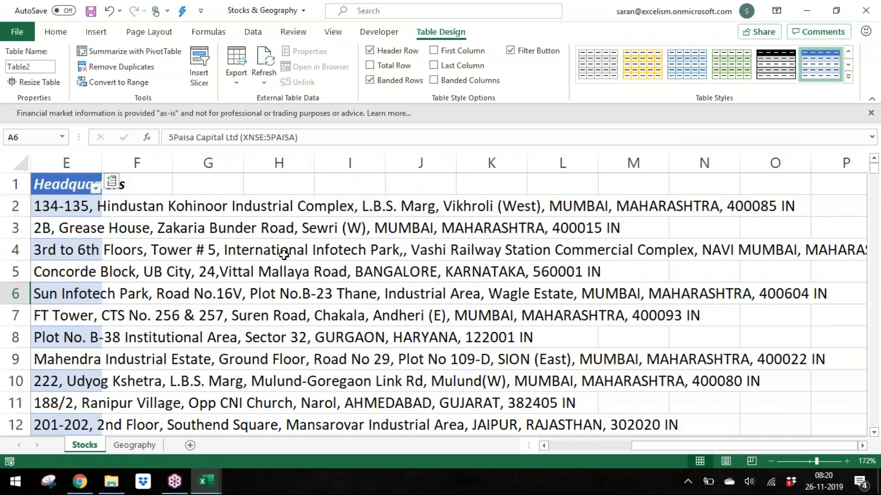
left_click(111, 182)
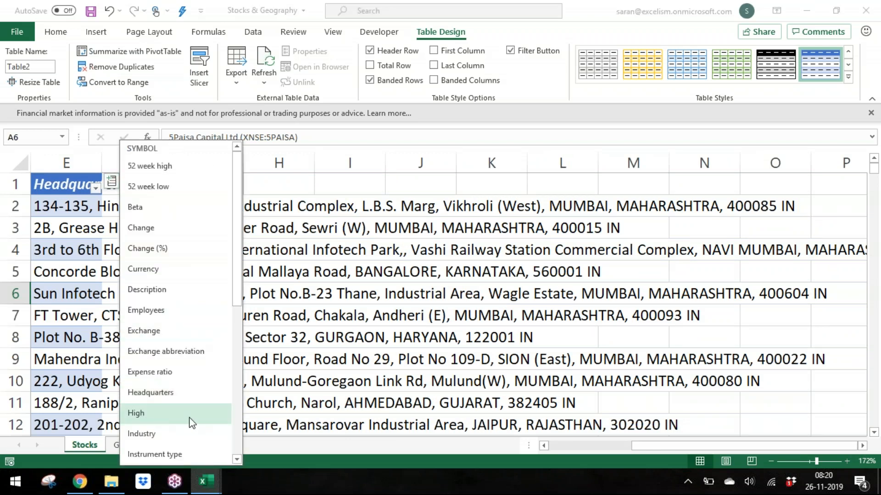
left_click_drag(238, 299, 236, 419)
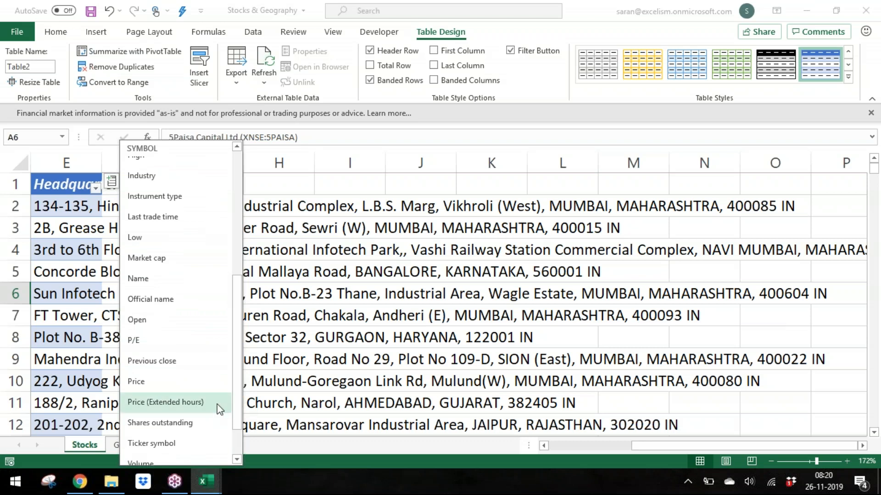
left_click(203, 388)
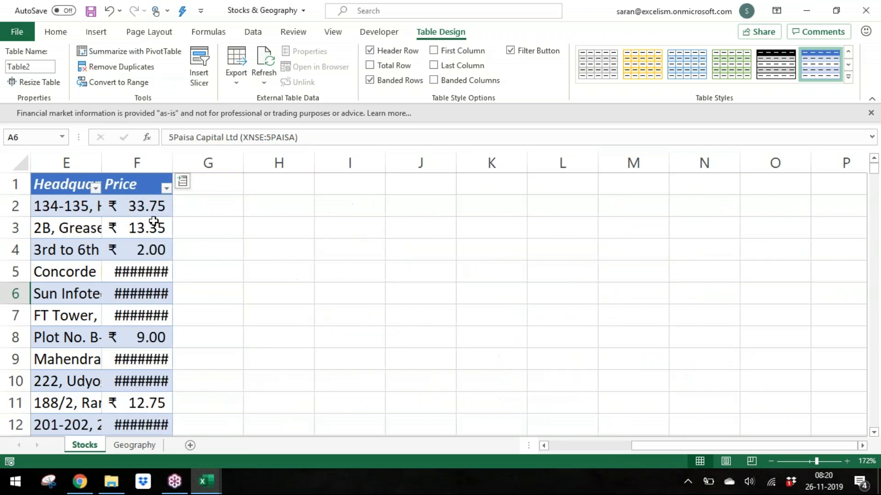
double_click(173, 157)
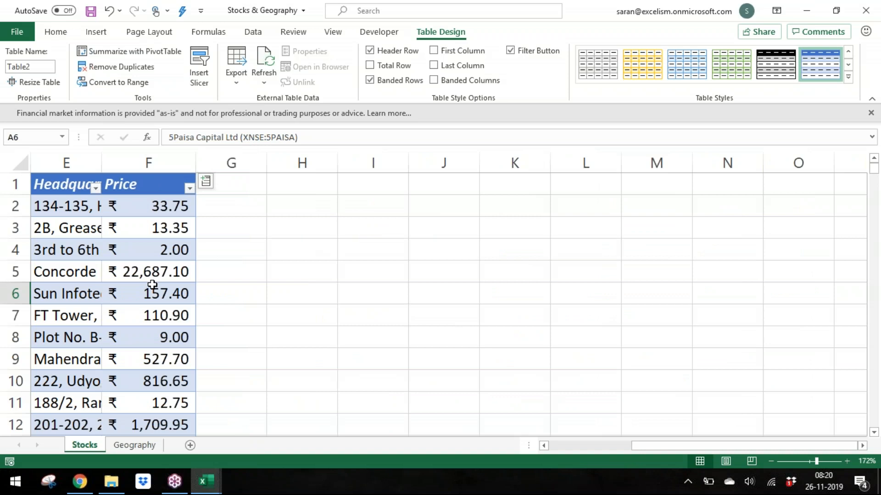
Step: Add P/E and Market cap field columns to the stock table
left_click(150, 249)
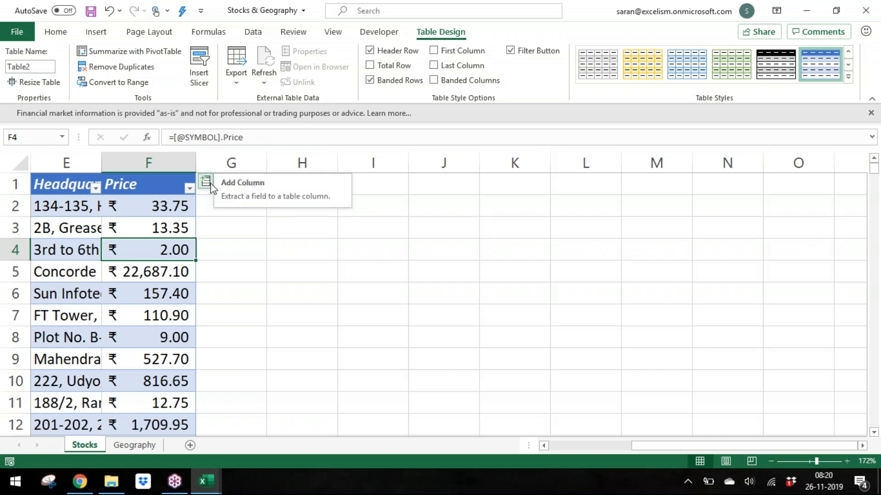
left_click(210, 184)
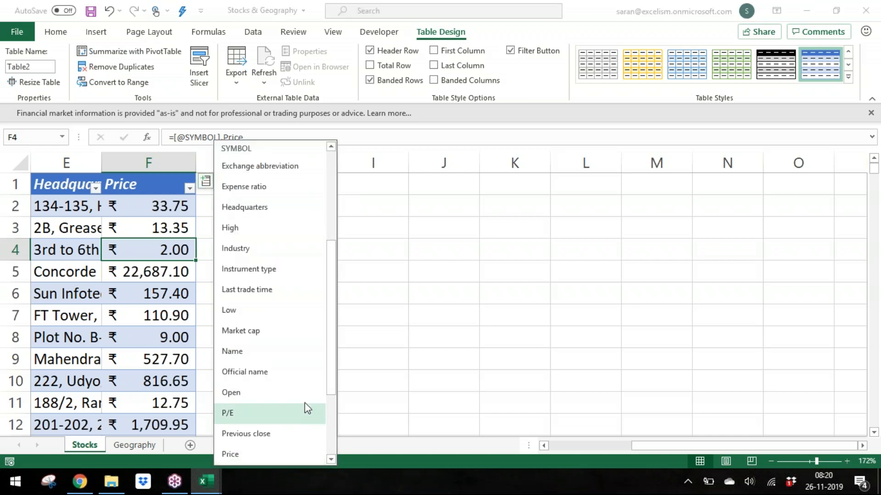
left_click_drag(335, 380, 335, 440)
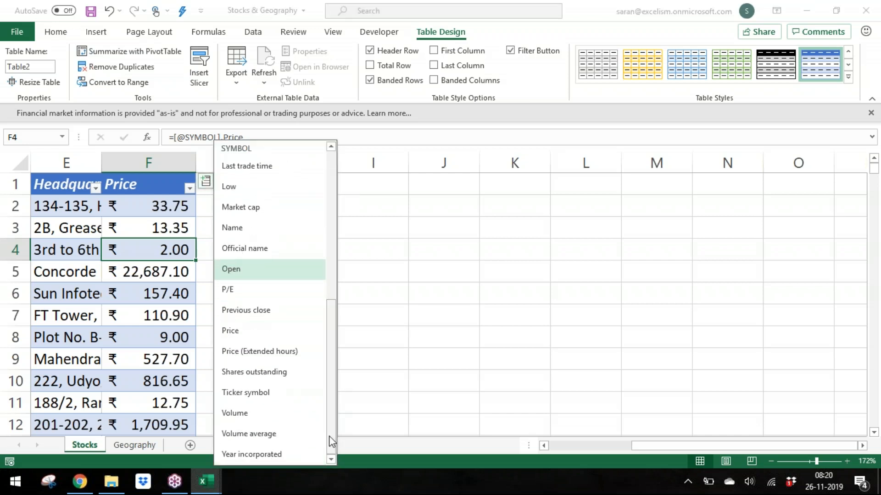
left_click(270, 290)
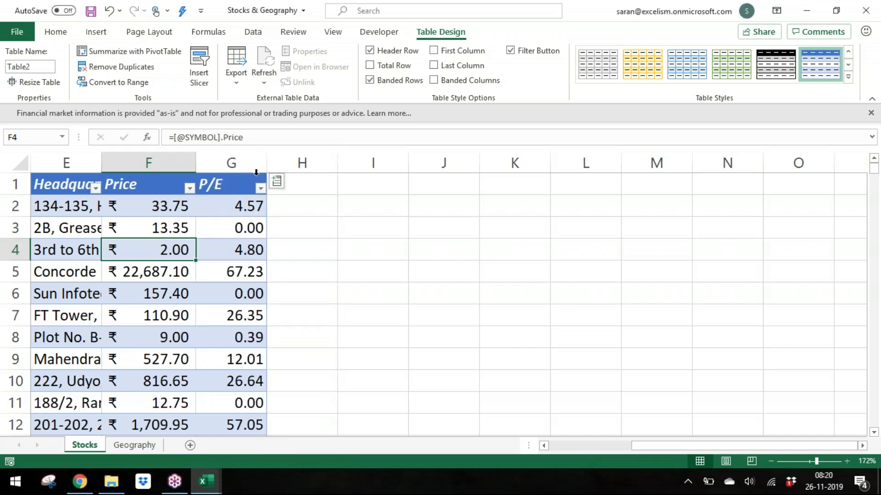
left_click(278, 182)
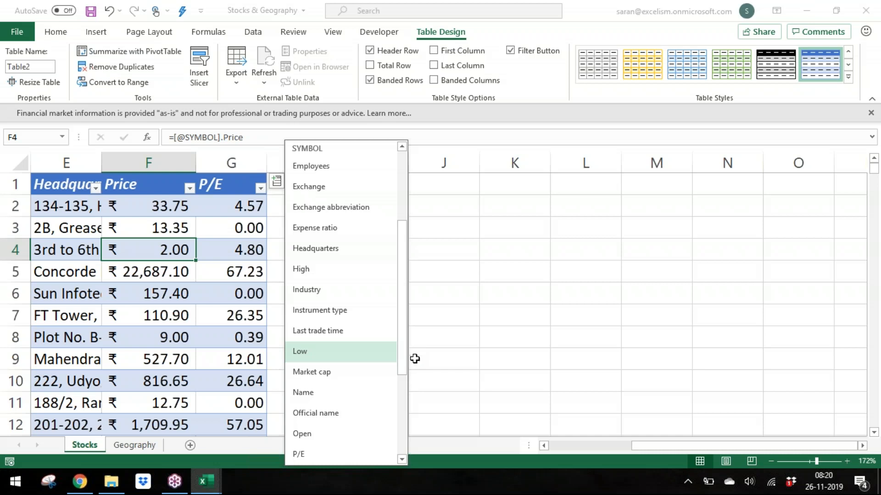
left_click(362, 373)
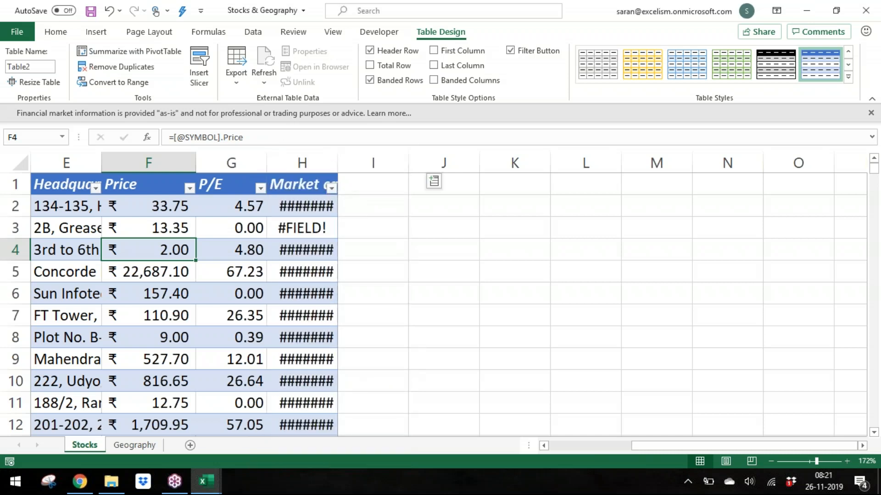
Step: Autofit the Market cap column and add a Name field column to the stock table
double_click(338, 156)
left_click(434, 181)
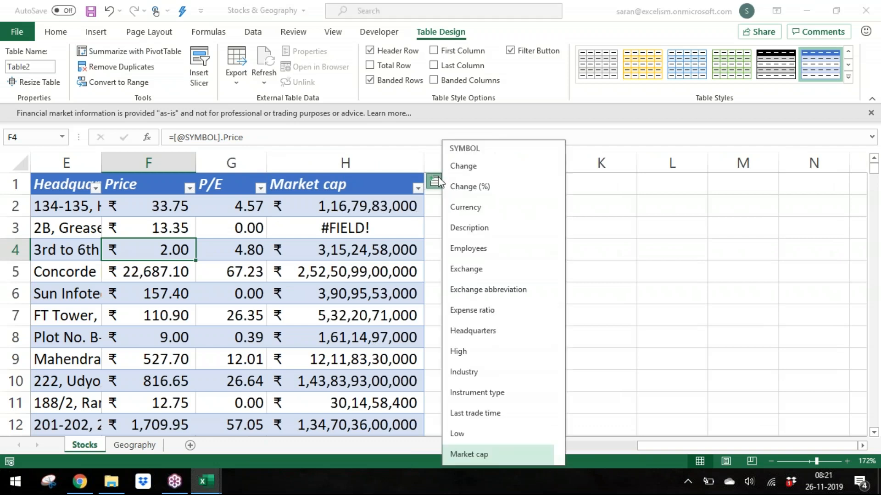
left_click_drag(559, 248, 564, 166)
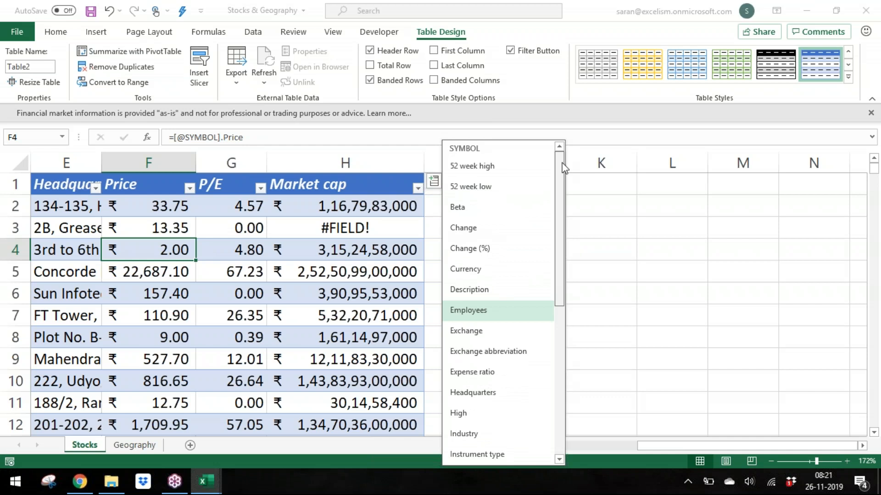
left_click_drag(558, 216, 558, 360)
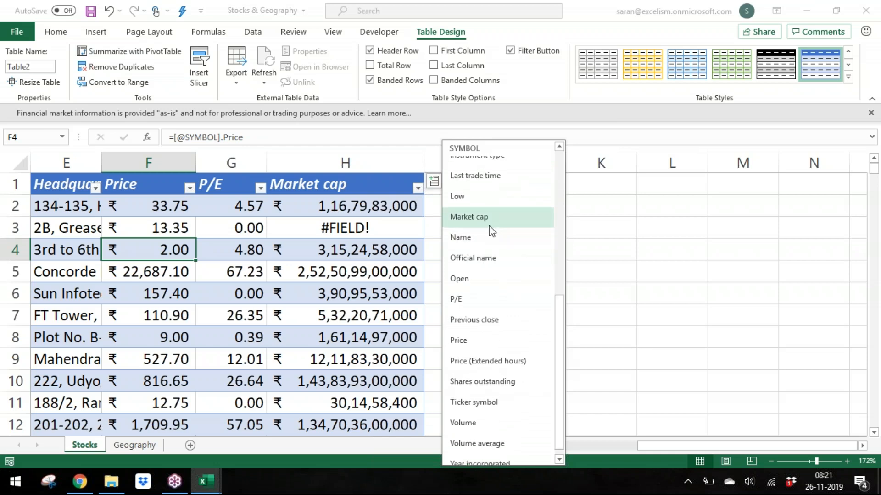
left_click(489, 238)
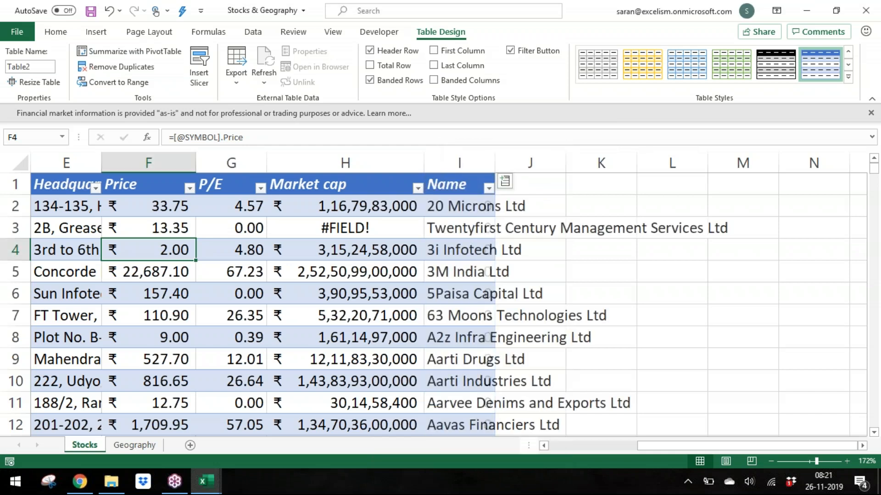
Step: Add a Year incorporated field column to the stock table
left_click(505, 182)
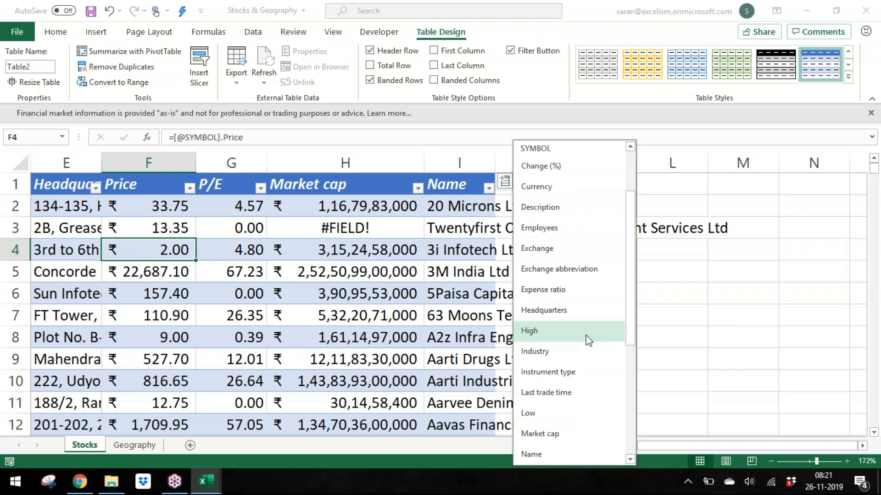
left_click_drag(632, 298, 633, 407)
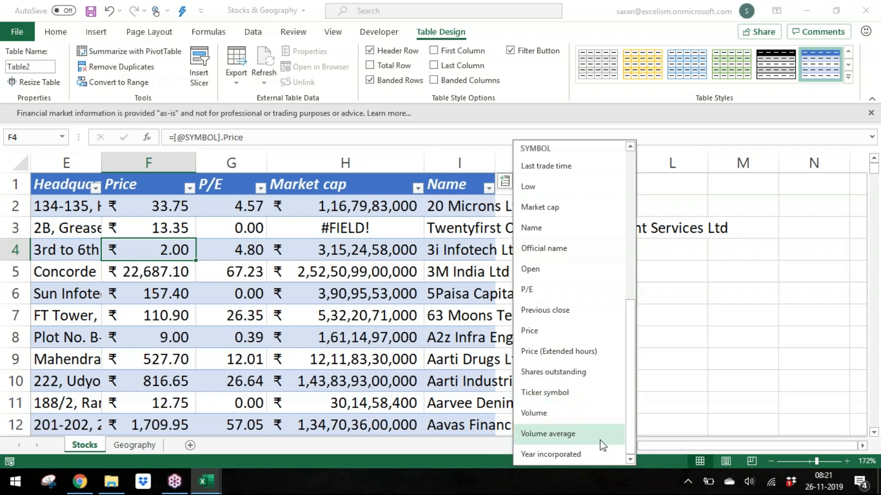
left_click(600, 455)
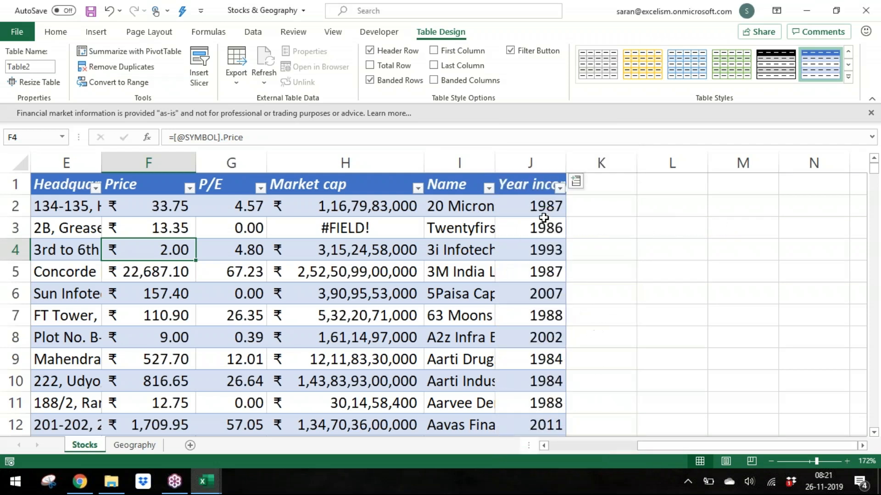
left_click(543, 226)
key("Left")
key("Down")
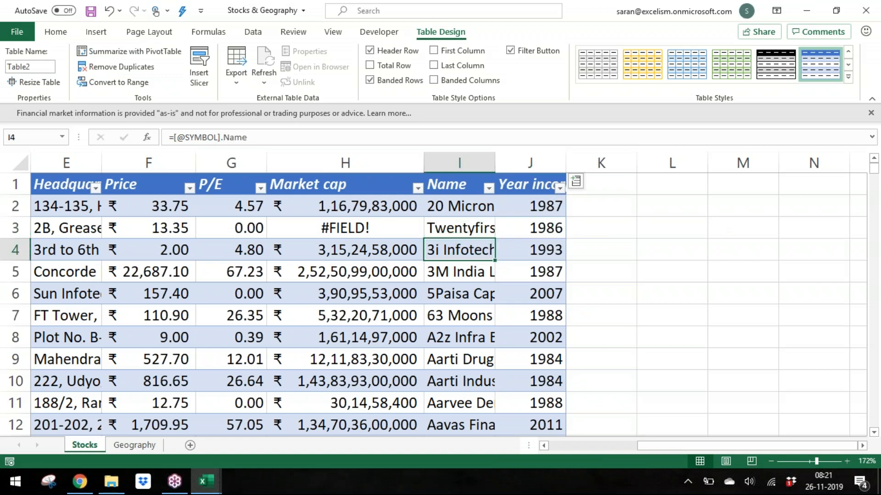
key("ctrl+Down")
key("ctrl+Up")
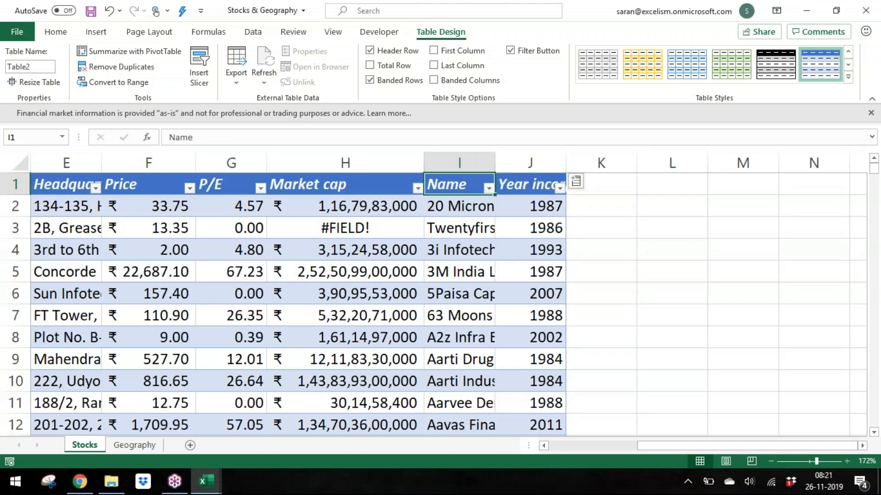
key("Left")
key("Left")
key("Left")
key("Left")
key("Left")
key("Left")
key("Left")
key("Left")
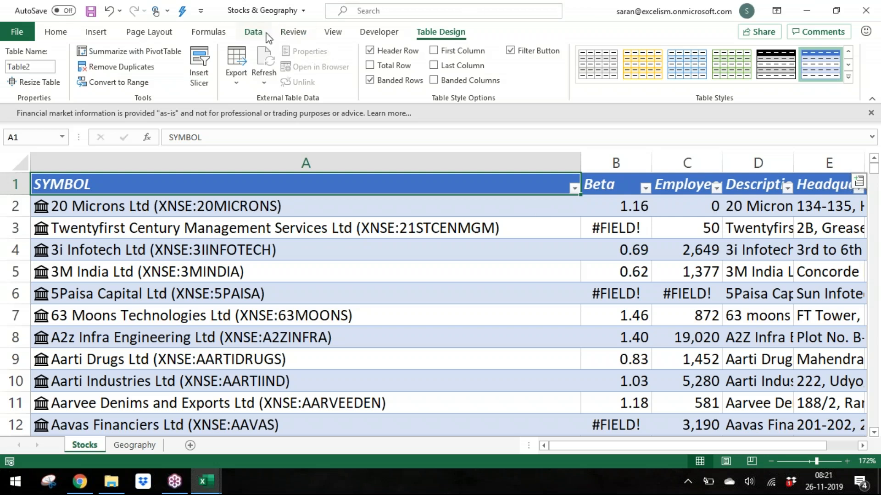
left_click(265, 33)
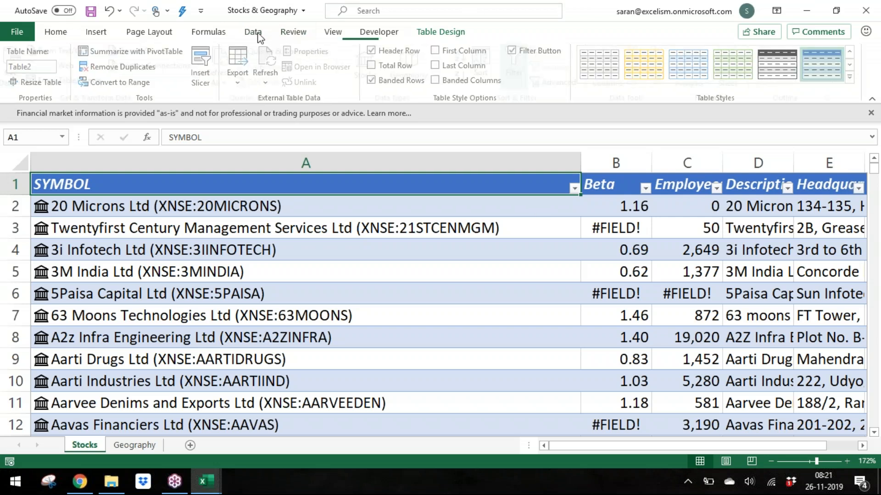
left_click(445, 78)
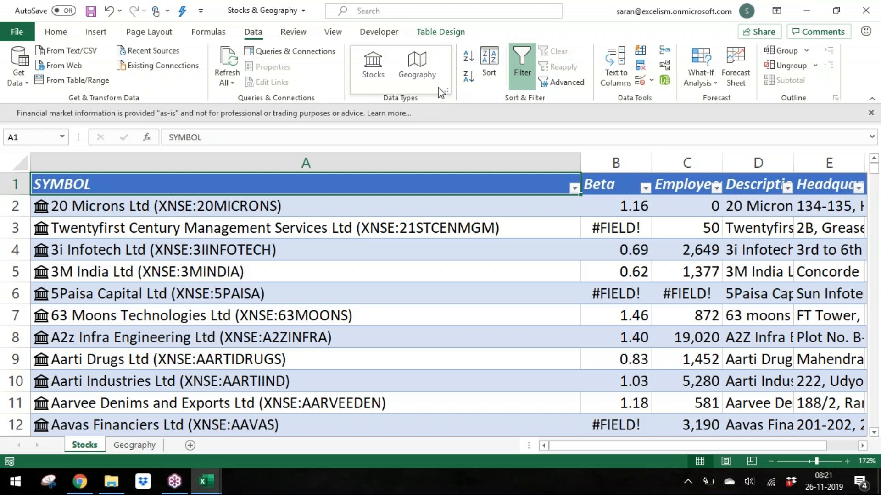
left_click(264, 288)
left_click(223, 210)
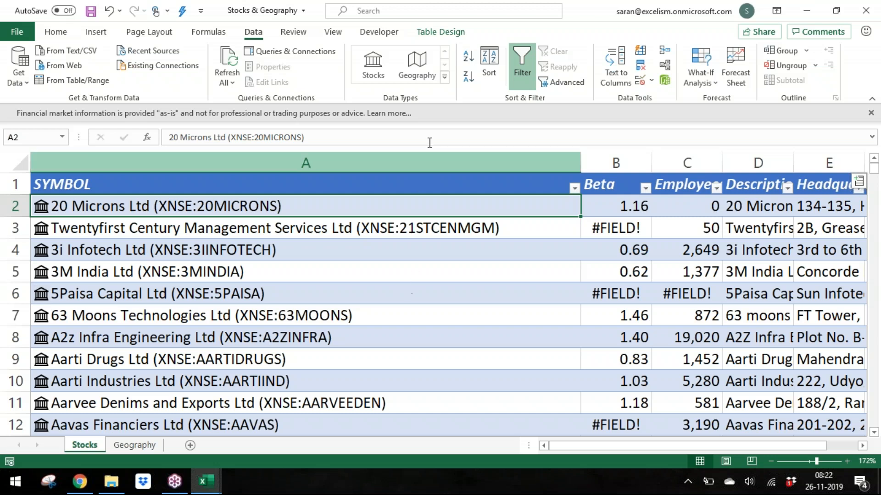
left_click(65, 34)
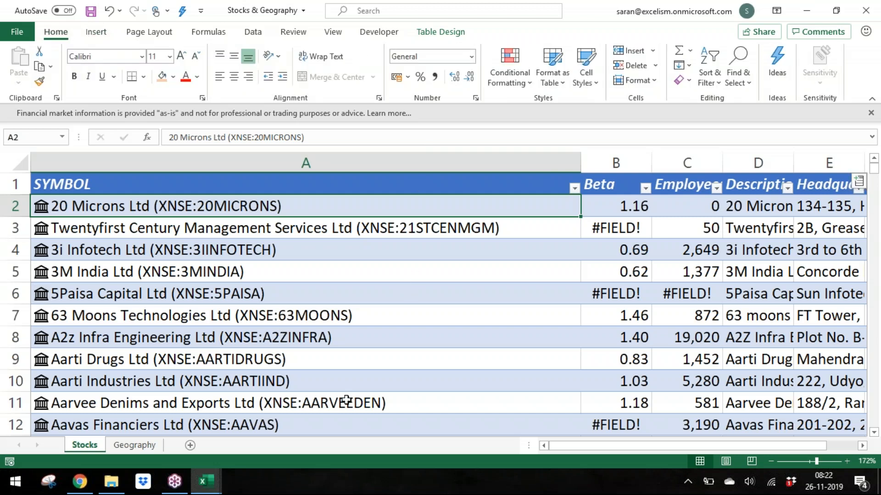
Step: Return to the Stocks & Geography workbook and save it
left_click(205, 480)
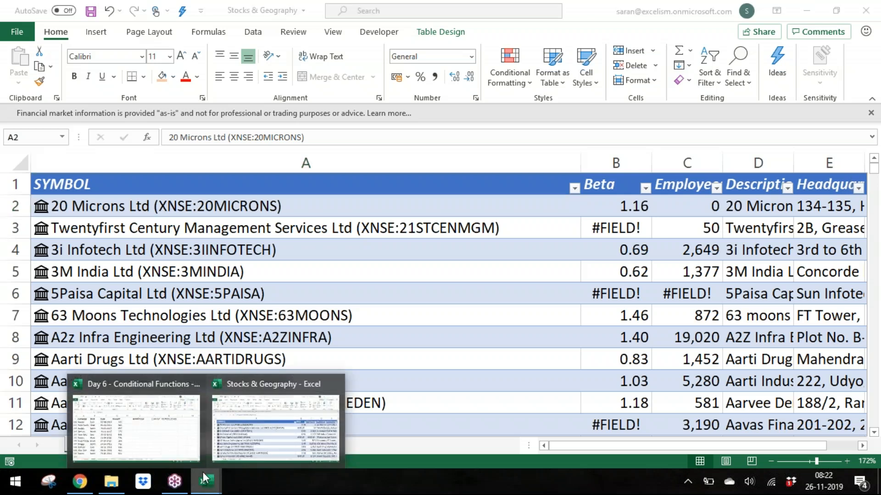
left_click(279, 418)
left_click(350, 323)
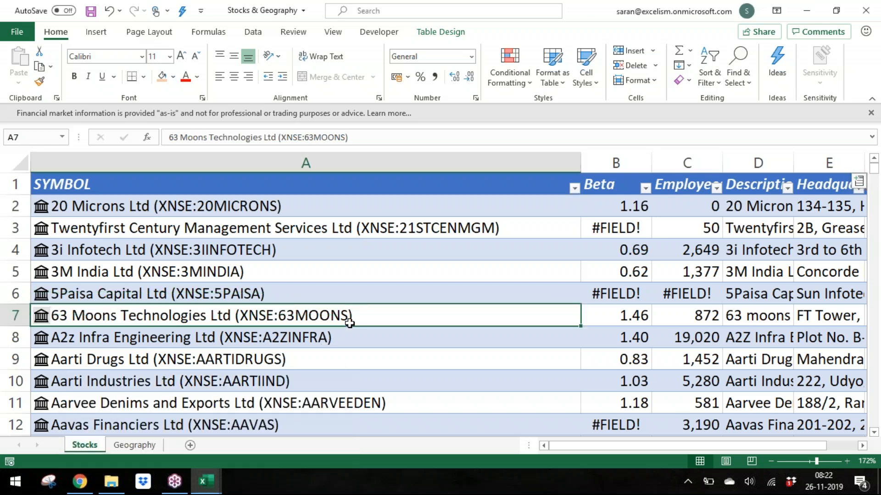
key("ctrl+s")
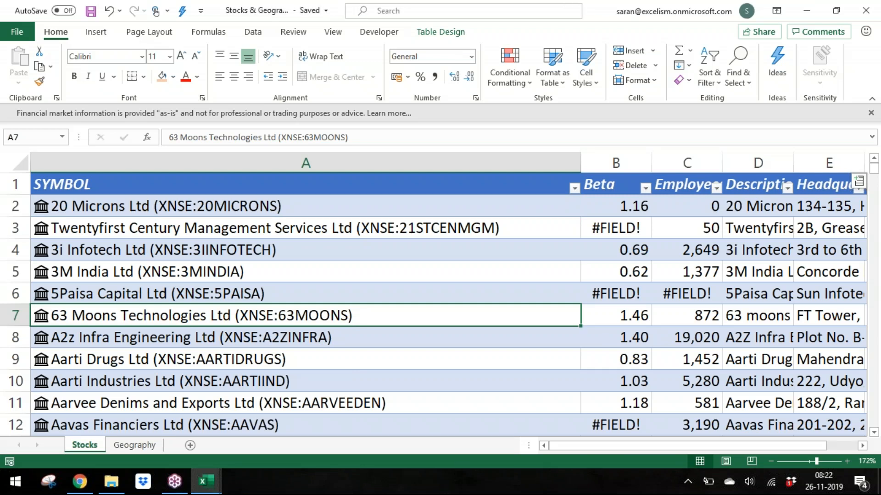
Step: Switch to the Day 6 - Conditional Functions workbook and hide the Dropbox badge
mouse_move(206, 481)
left_click(176, 424)
left_click(521, 335)
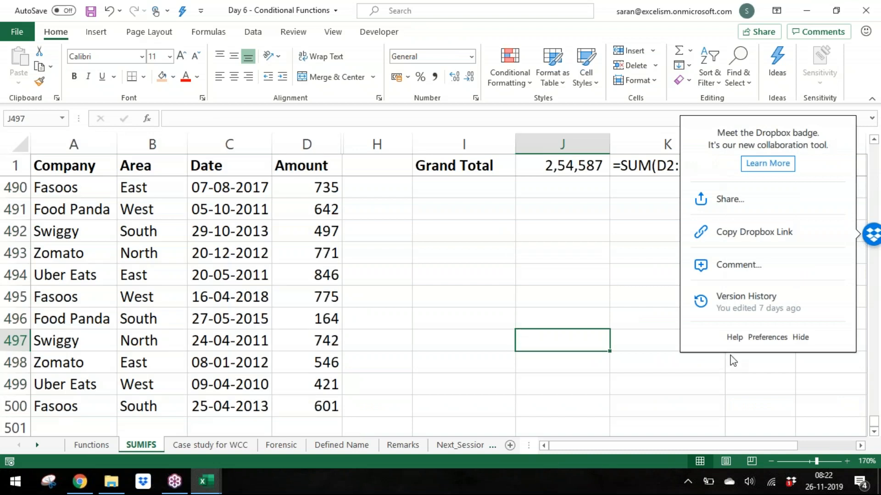
left_click(801, 337)
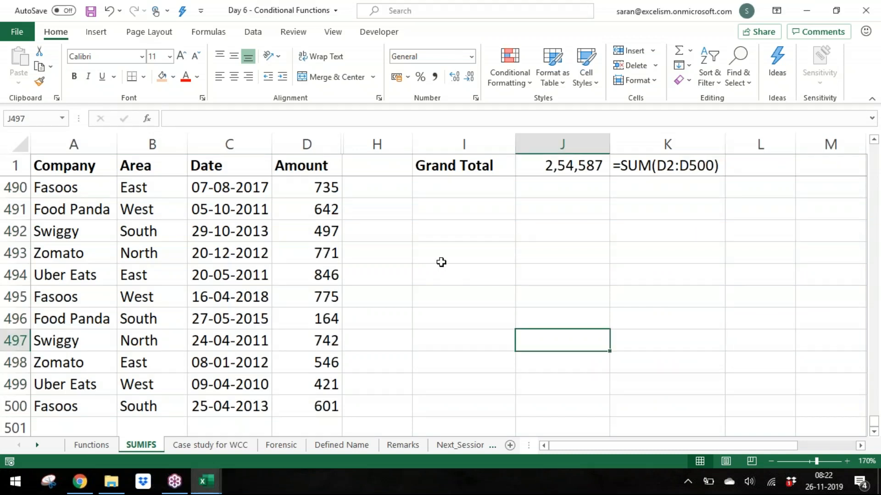
double_click(498, 217)
type("=xlo===")
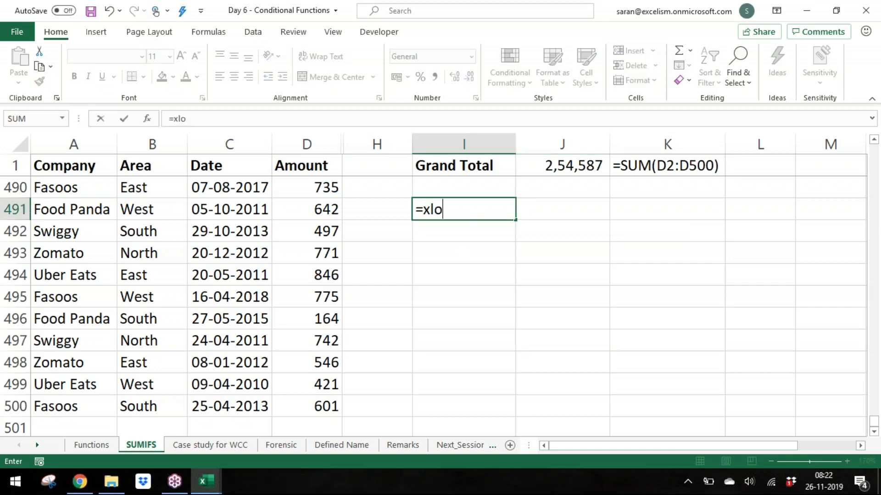
key("BackSpace")
key("BackSpace")
key("BackSpace")
key("BackSpace")
key("BackSpace")
key("BackSpace")
key("BackSpace")
key("Escape")
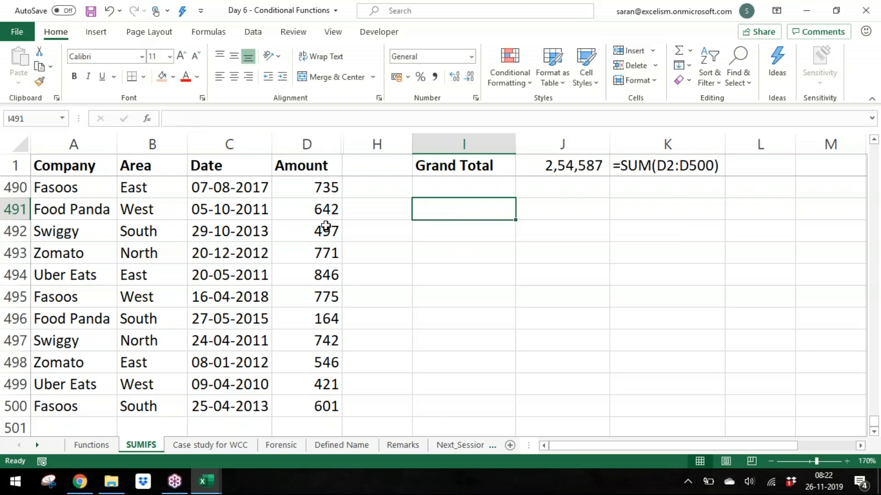
left_click(448, 262)
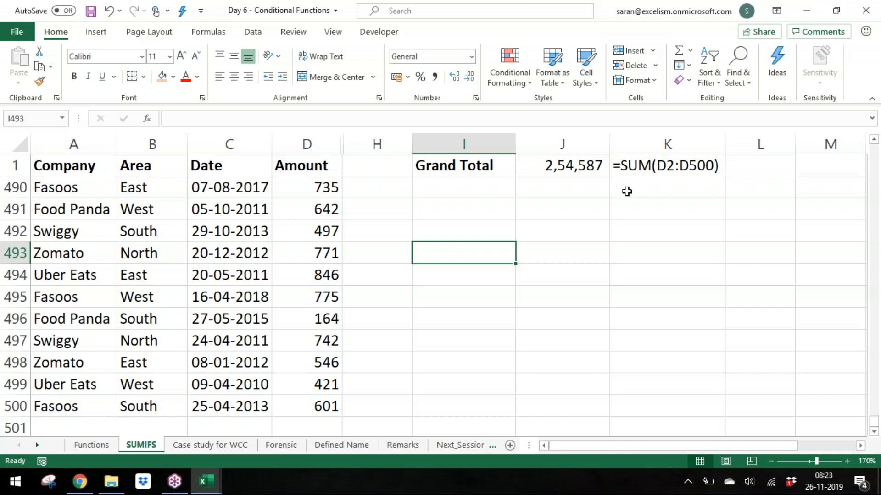
left_click(824, 478)
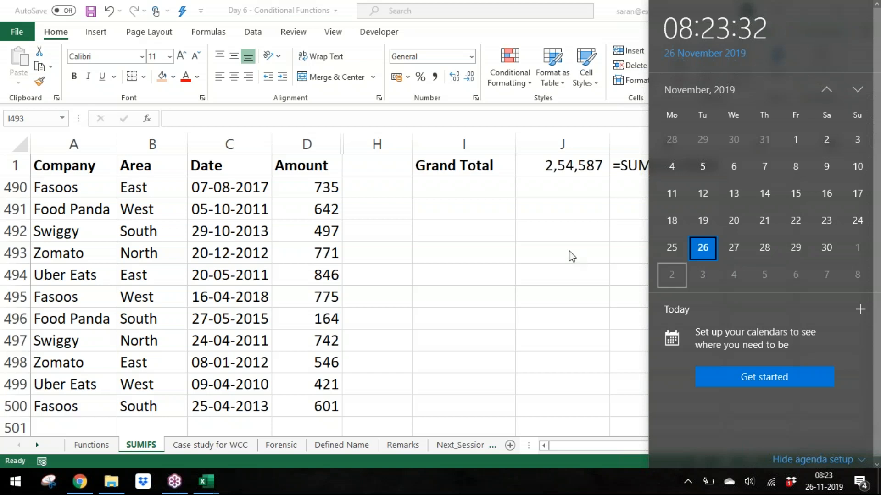
left_click(548, 252)
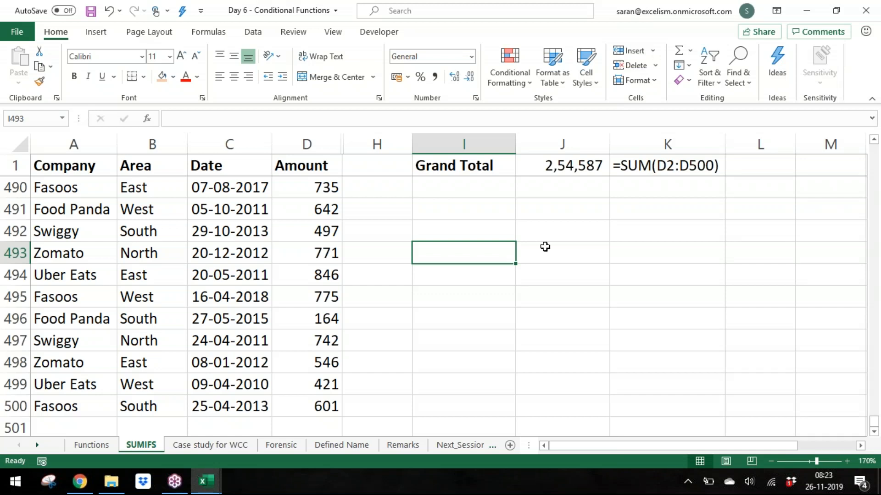
Step: Return the SUMIFS sheet to cell A2 at the top of the data and save the Day 6 - Conditional Functions workbook
left_click(127, 257)
key("Left")
key("Up")
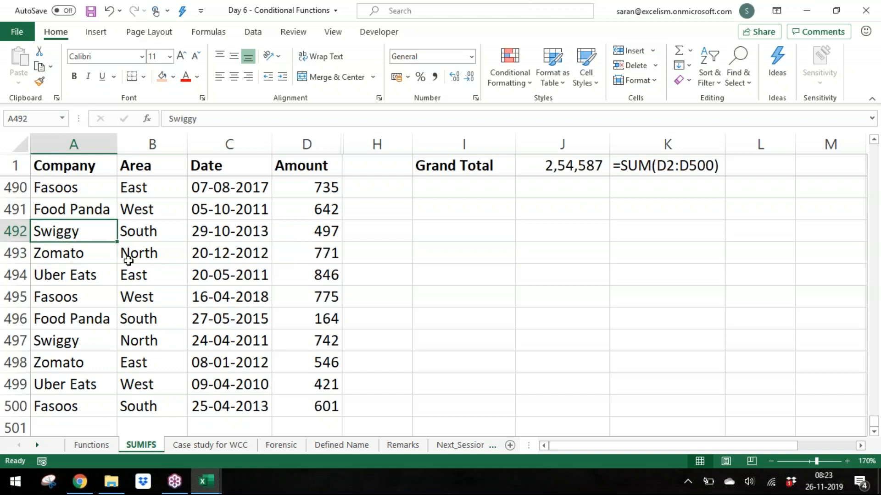
key("ctrl+Up")
key("Down")
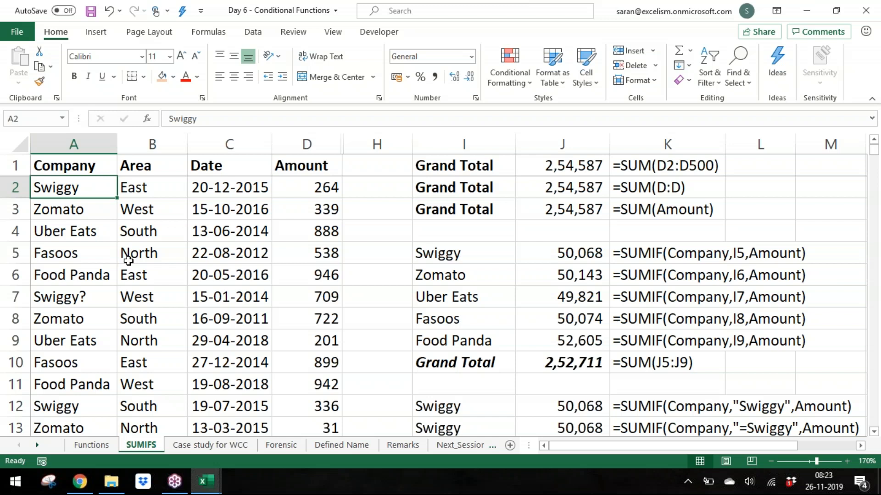
key("ctrl+s")
Step: Close the Stocks & Geography workbook and switch to the Batch 9 folder in File Explorer
key("ctrl+Tab")
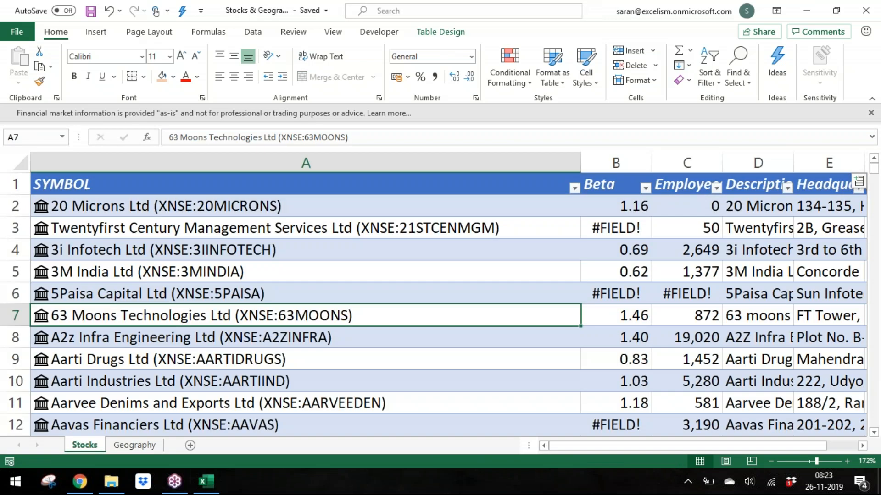
key("ctrl+w")
key("alt+Tab")
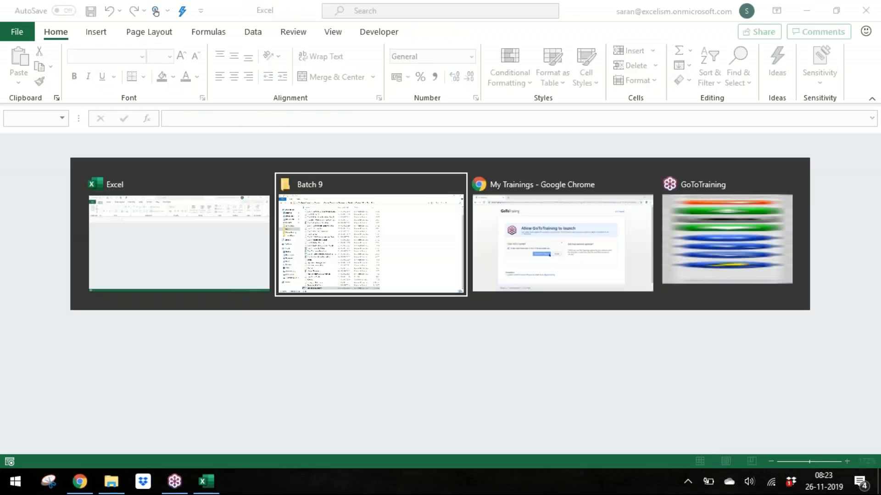
key("alt+Tab")
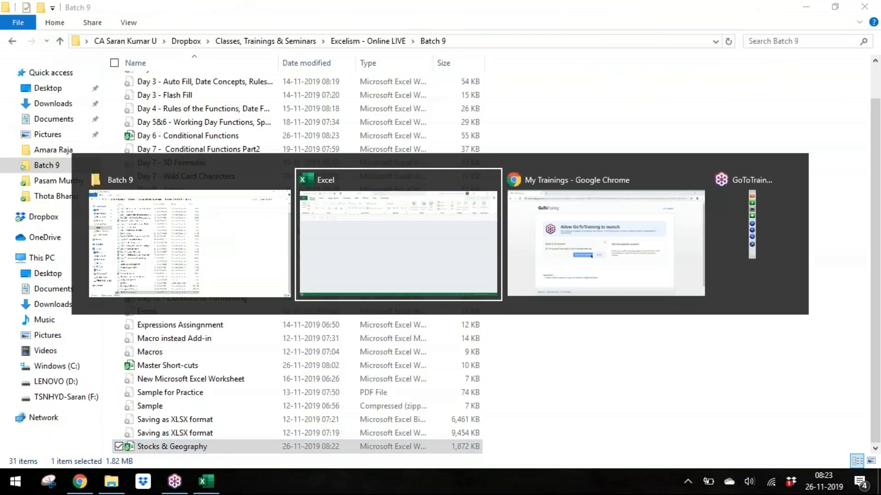
key("alt+Tab")
Step: Rename the Stocks & Geography file to Day 12 -Stocks & Geography
key("F2")
key("End")
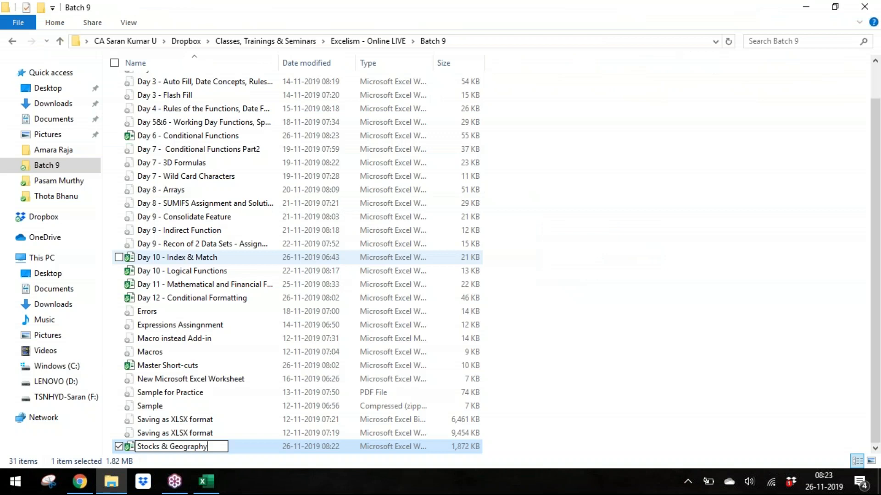
key("ctrl+Left")
key("ctrl+Left")
key("ctrl+Left")
type("Day ")
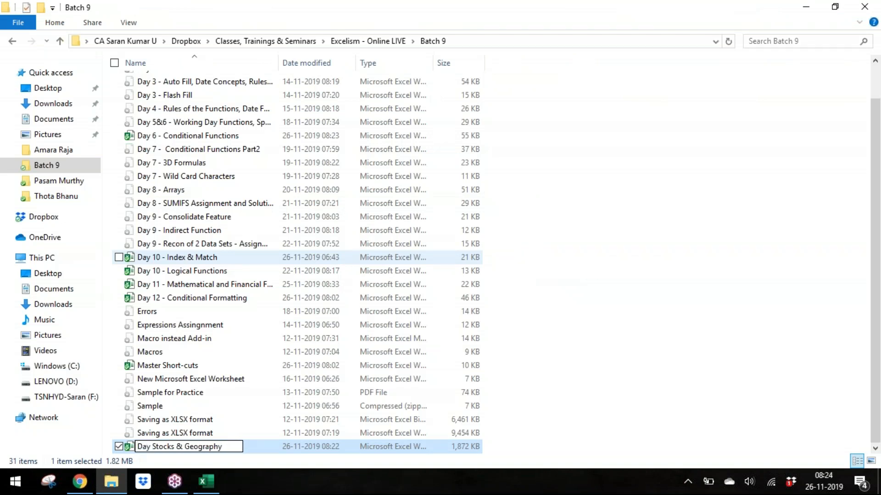
type("12 -")
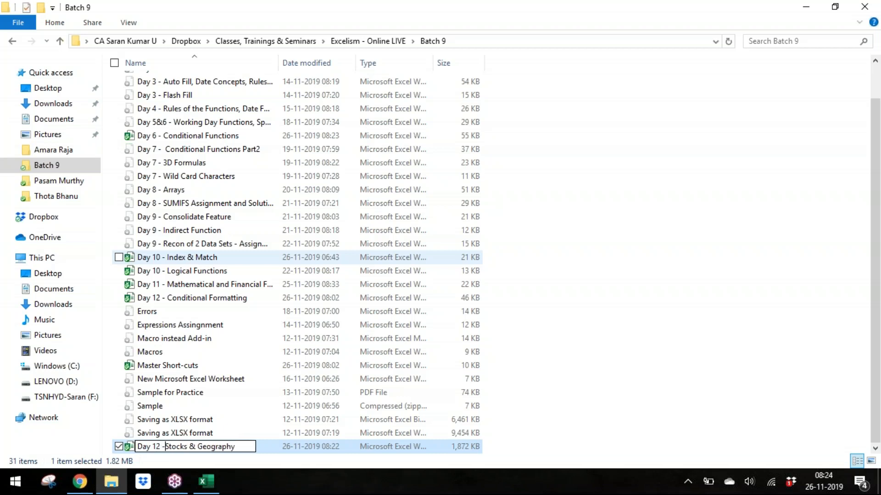
key("Return")
Step: Switch to GoToTraining in the browser and open the Materials page of the AE - Batch 9 - Day 12 training
key("alt+Tab")
key("alt+Tab")
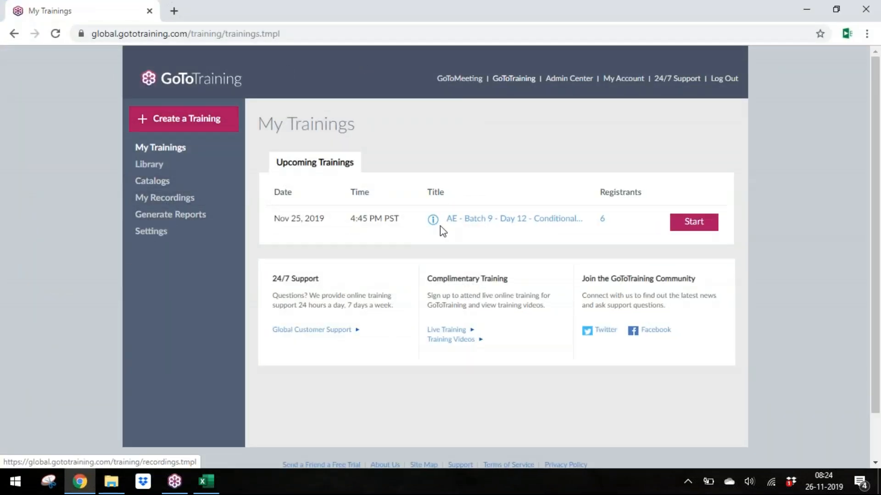
left_click(490, 220)
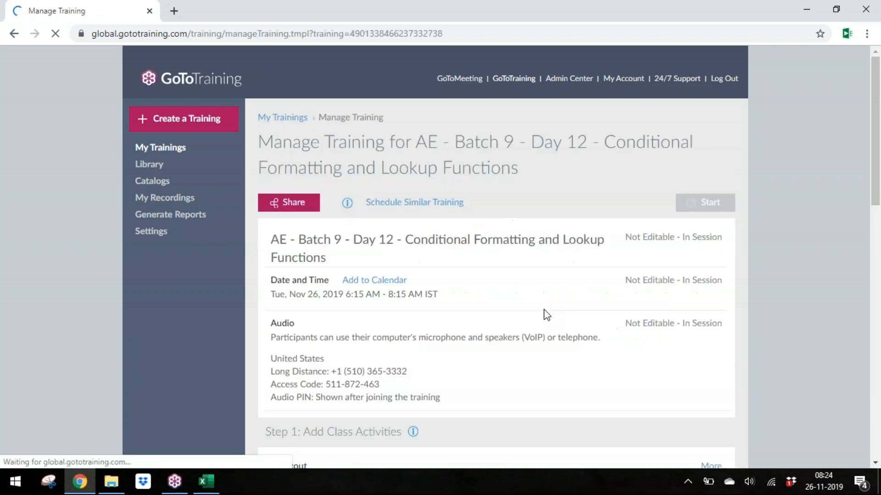
scroll(597, 376, "down", 5)
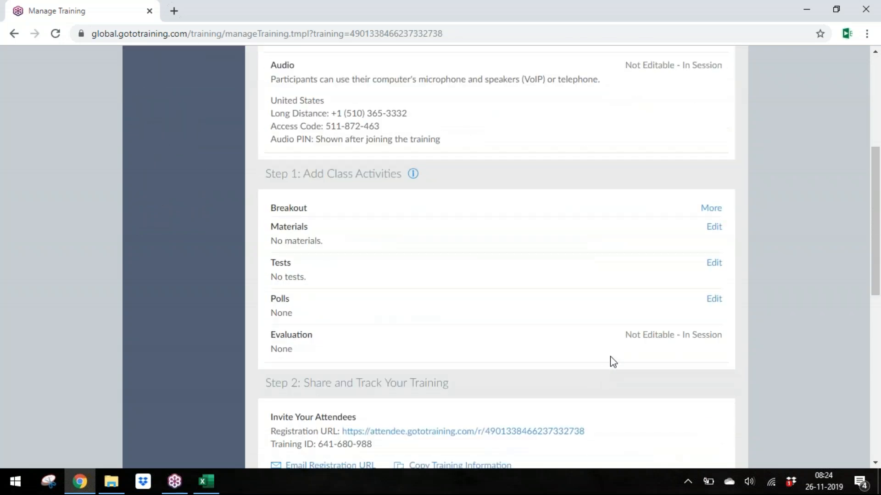
left_click(714, 229)
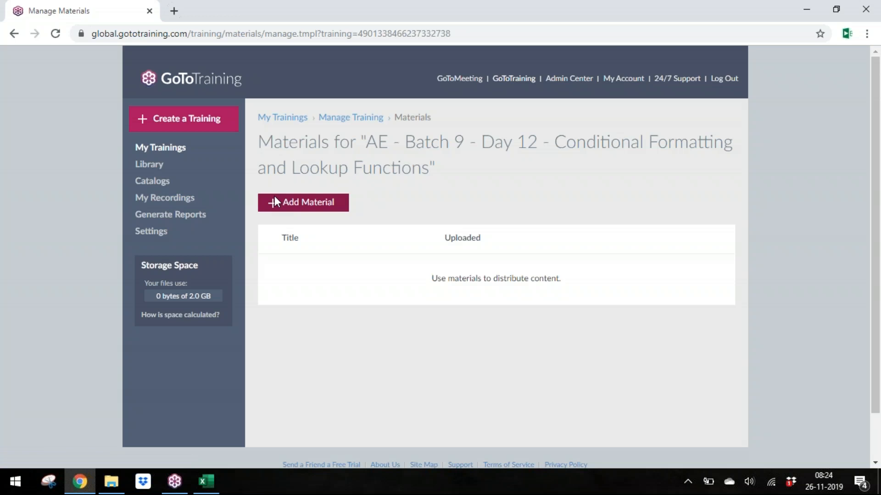
Step: Add the Day 12 -Stocks & Geography workbook from the computer as training material
left_click(276, 199)
left_click(293, 222)
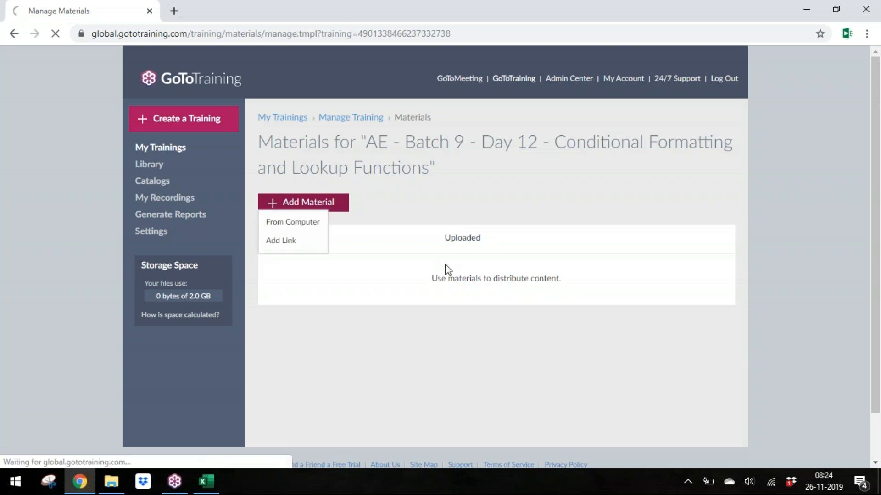
left_click(367, 220)
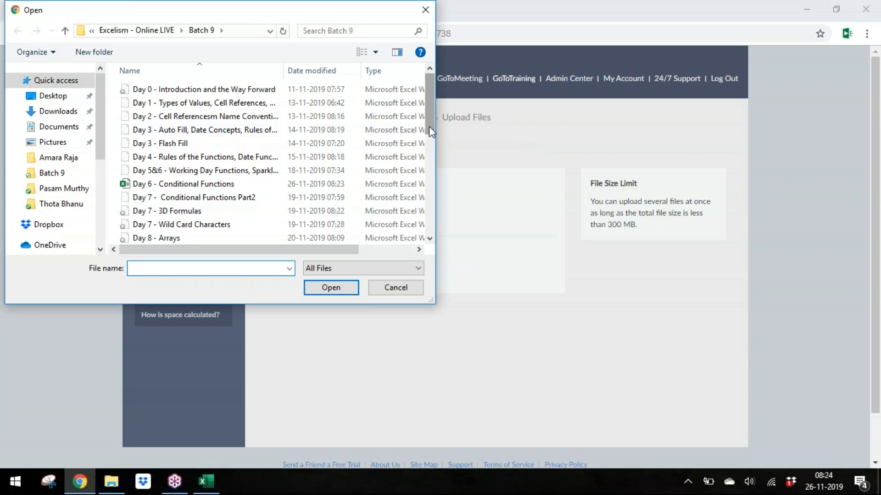
left_click_drag(428, 126, 432, 200)
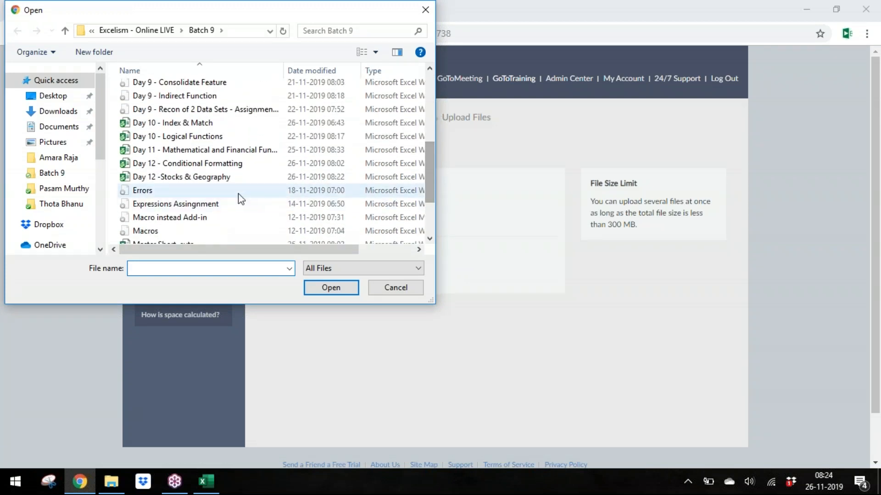
left_click(234, 178)
double_click(235, 178)
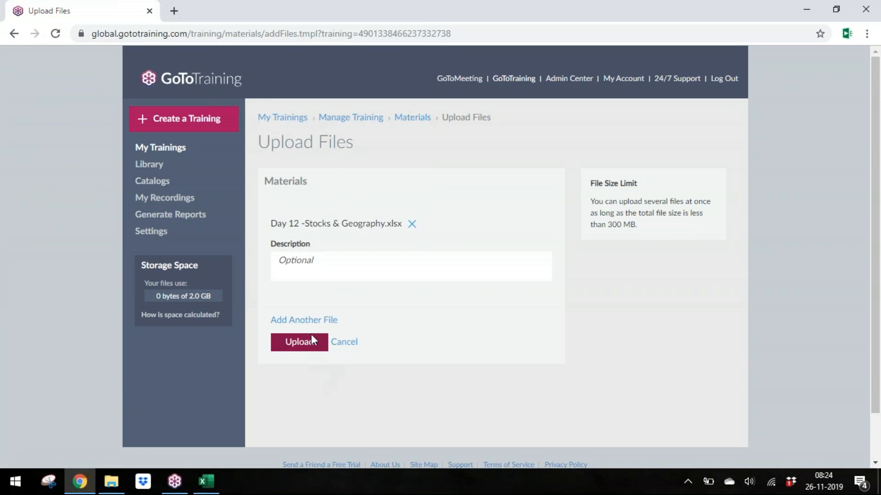
Step: Add Day 12 - Conditional Formatting as another file and upload both materials
left_click(320, 323)
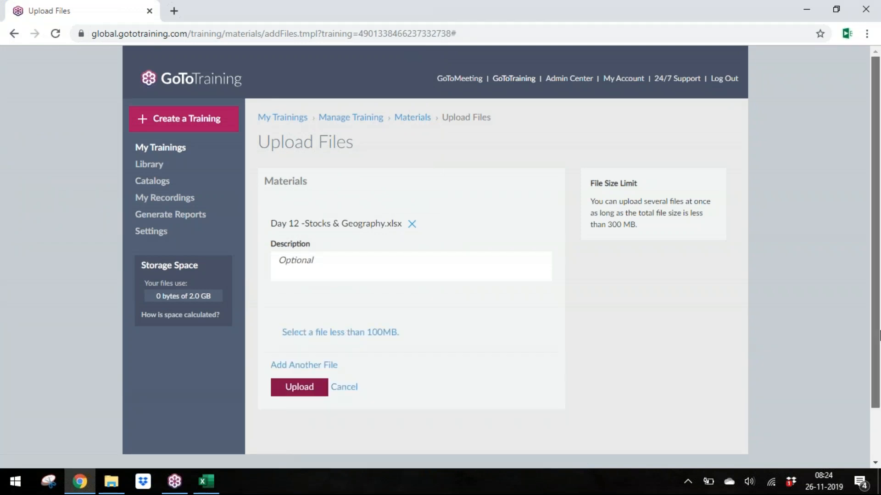
scroll(490, 282, "down", 2)
left_click(382, 275)
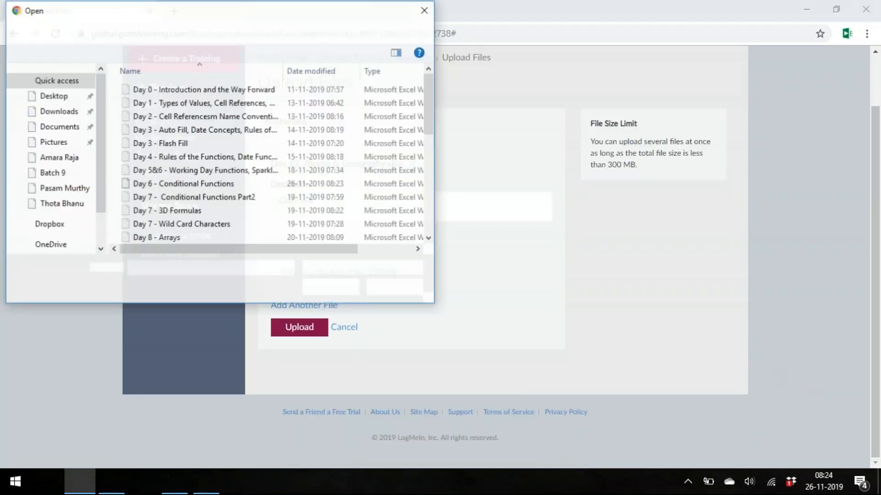
left_click(424, 120)
left_click_drag(420, 128, 419, 139)
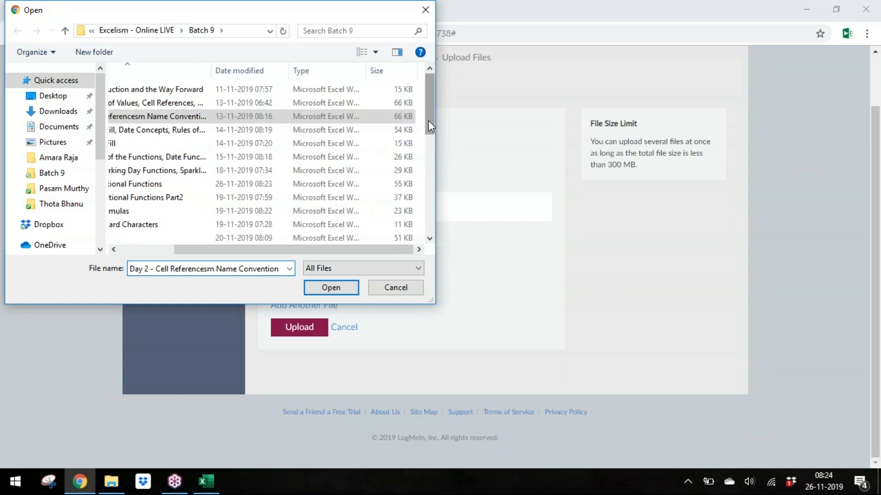
left_click_drag(375, 248, 262, 251)
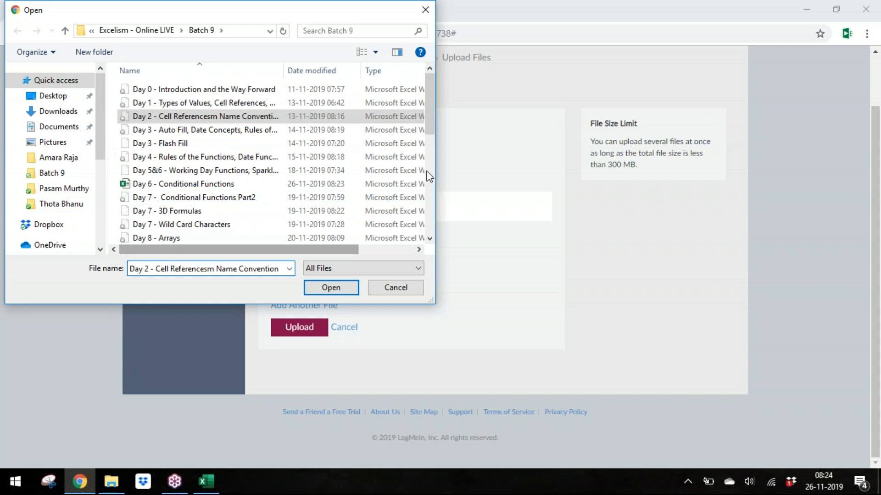
left_click_drag(432, 132, 432, 205)
double_click(243, 159)
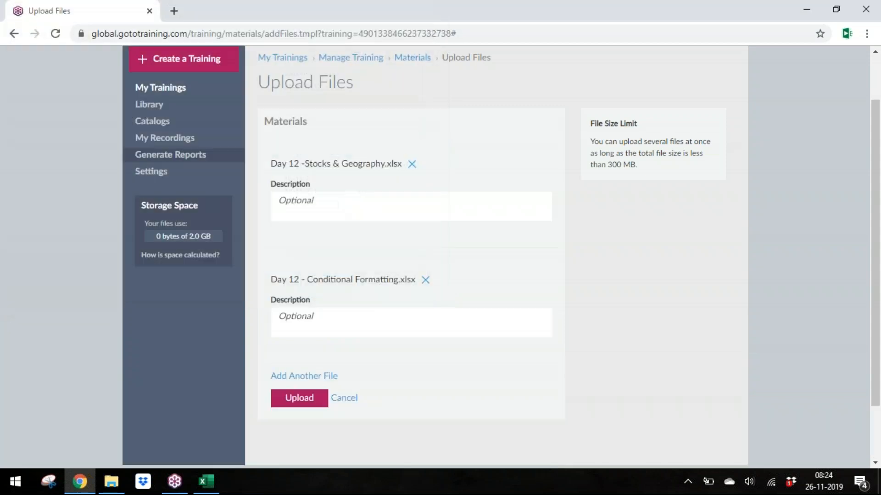
left_click(308, 403)
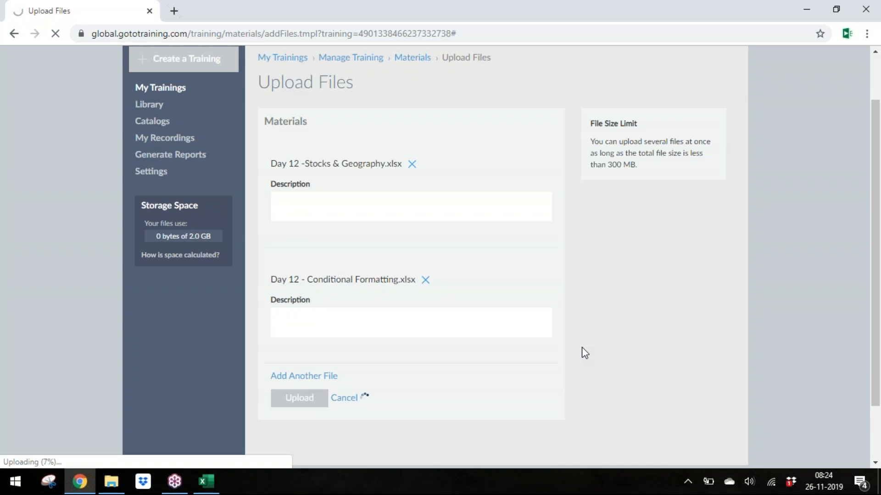